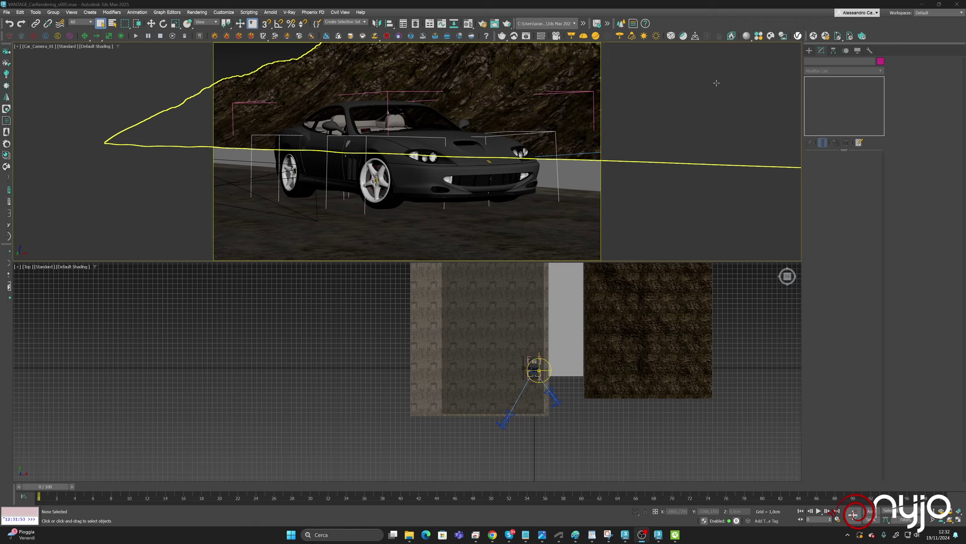
Dock the Layer Explorer on the left, listing the Ferrari and Ferrari_Shaded layers.
click(416, 24)
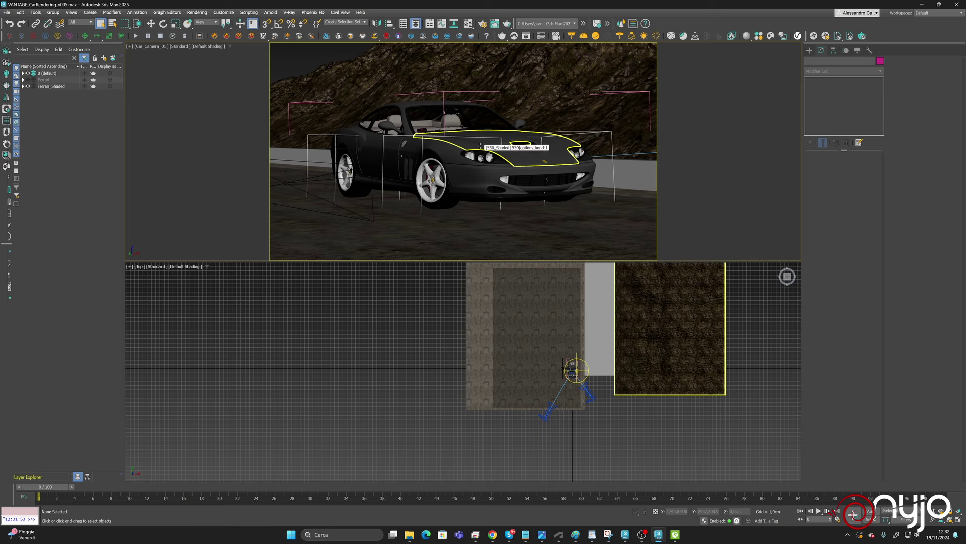
Save the scene under a new name, changing v005 to VANTAGE_CarRendering_v006.max.
click(6, 12)
click(61, 104)
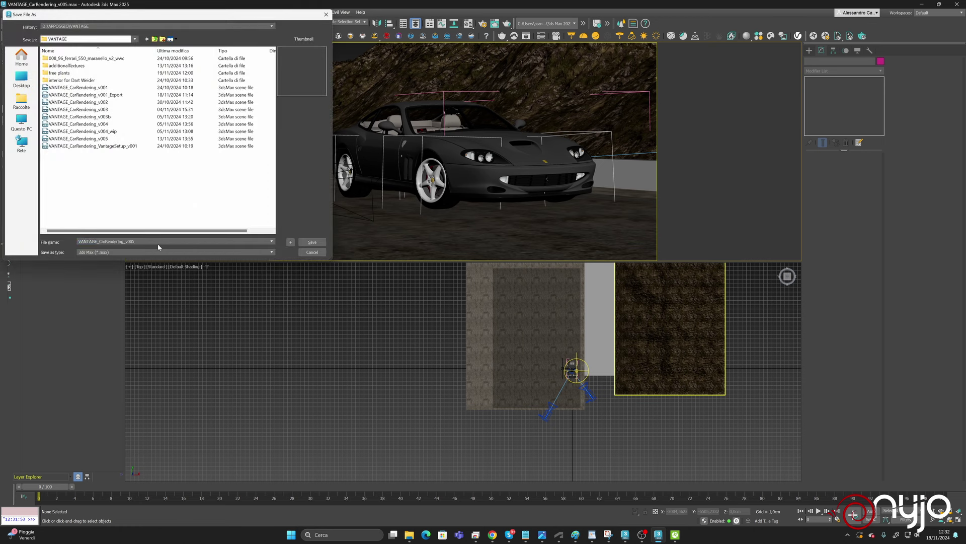
key(BackSpace)
text(6)
click(312, 242)
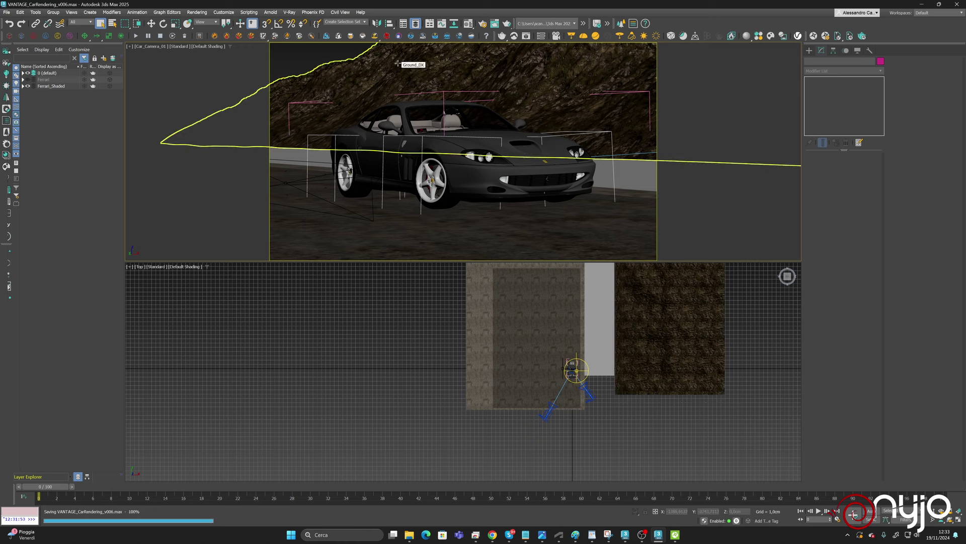
Hide the Ferrari_Shaded layer, start the Chaos Vantage live link, and place its window over the viewports.
click(28, 87)
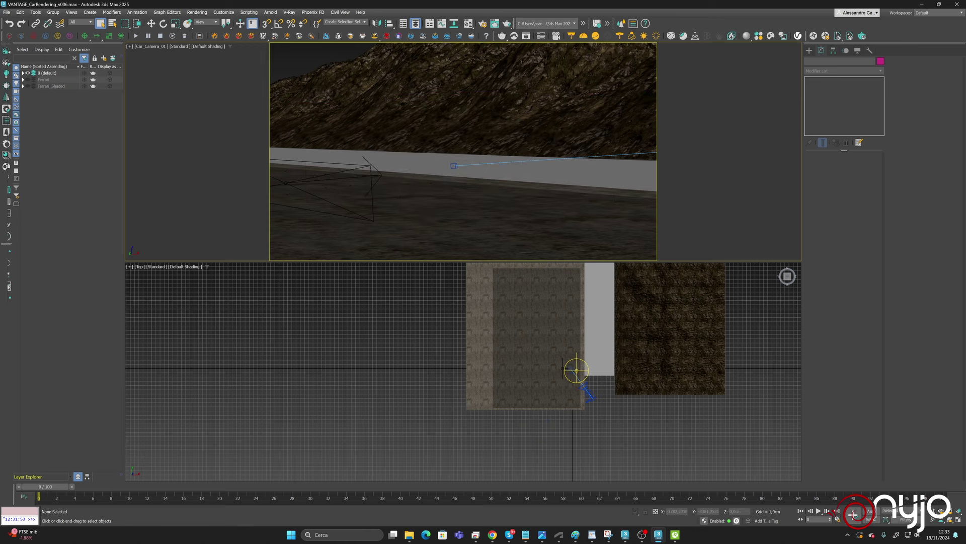
click(812, 36)
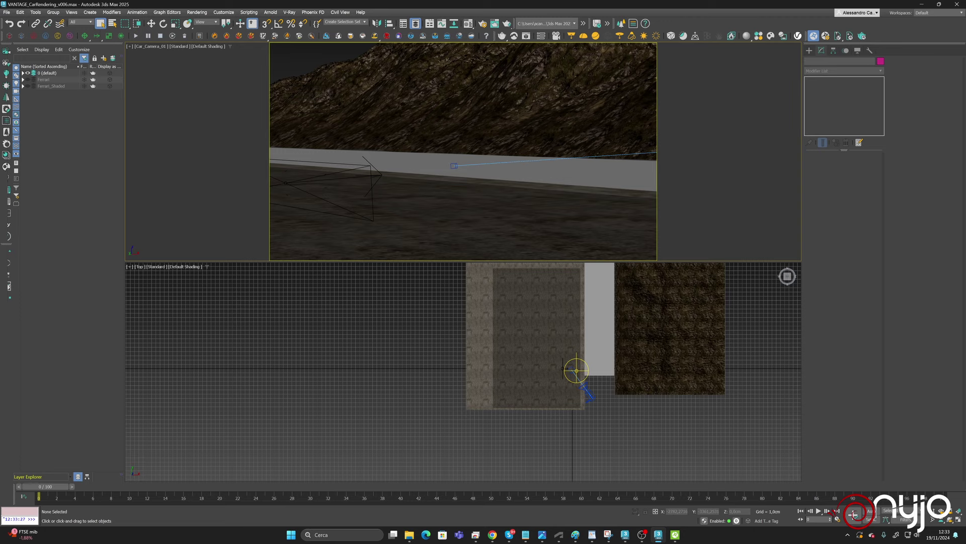
drag(604, 118, 563, 160)
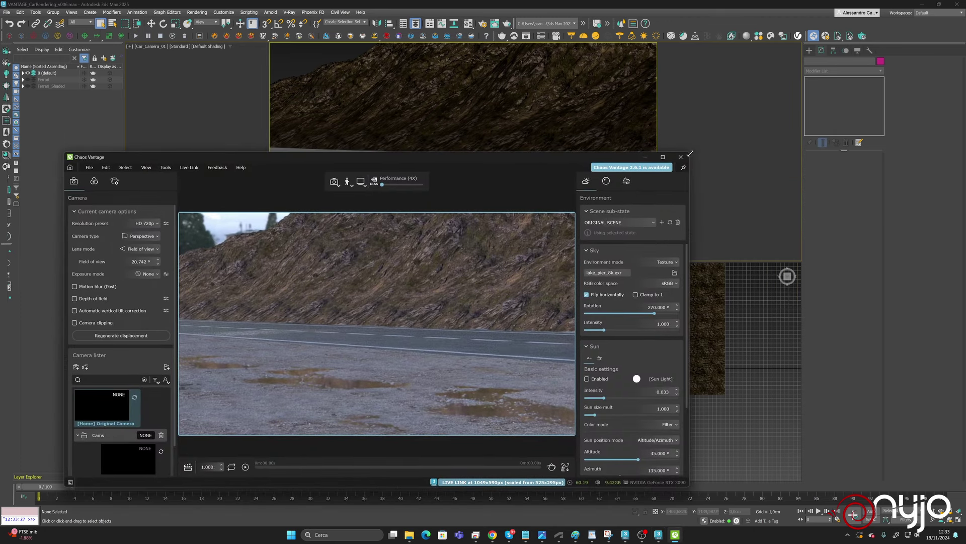
Hide Vantage's panels with Tab and shrink its window to a small render-only view.
drag(690, 153, 524, 220)
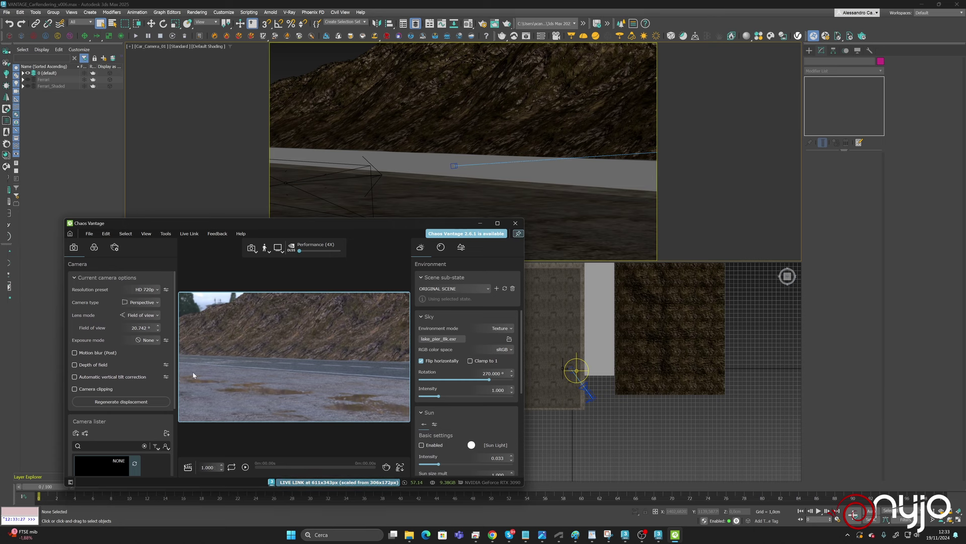
key(Tab)
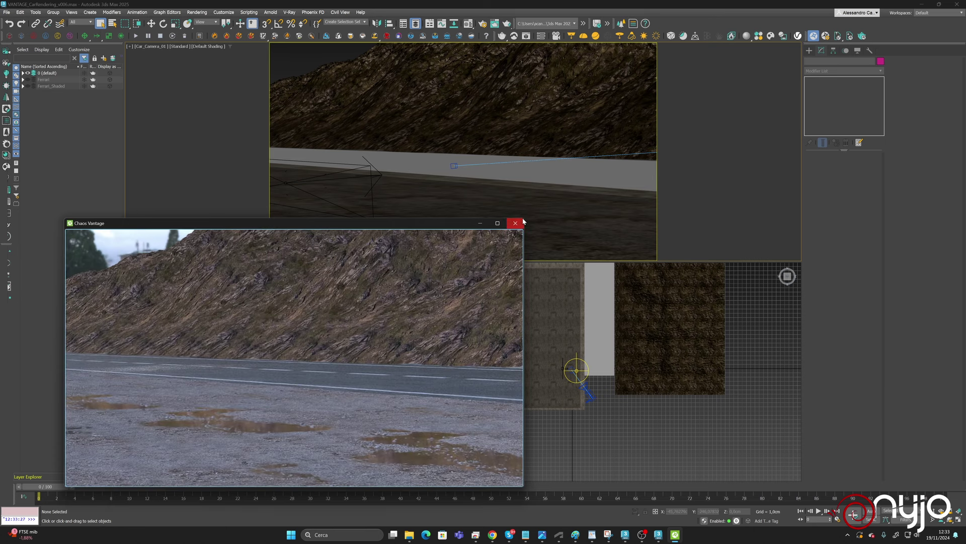
drag(523, 220, 366, 265)
drag(132, 265, 101, 257)
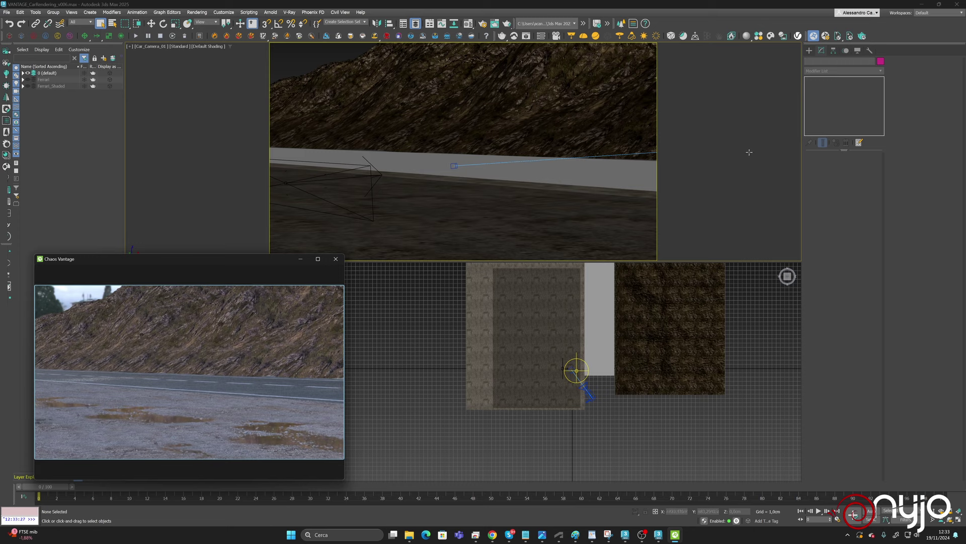
Draw a long, thin Standard Primitives Plane along the road edge in the Top viewport.
click(809, 50)
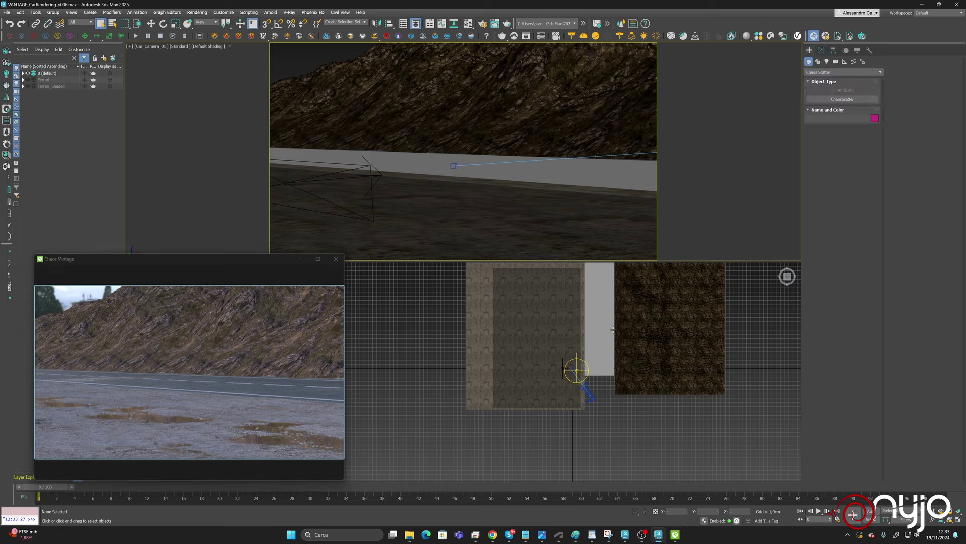
middle_drag(581, 265, 581, 317)
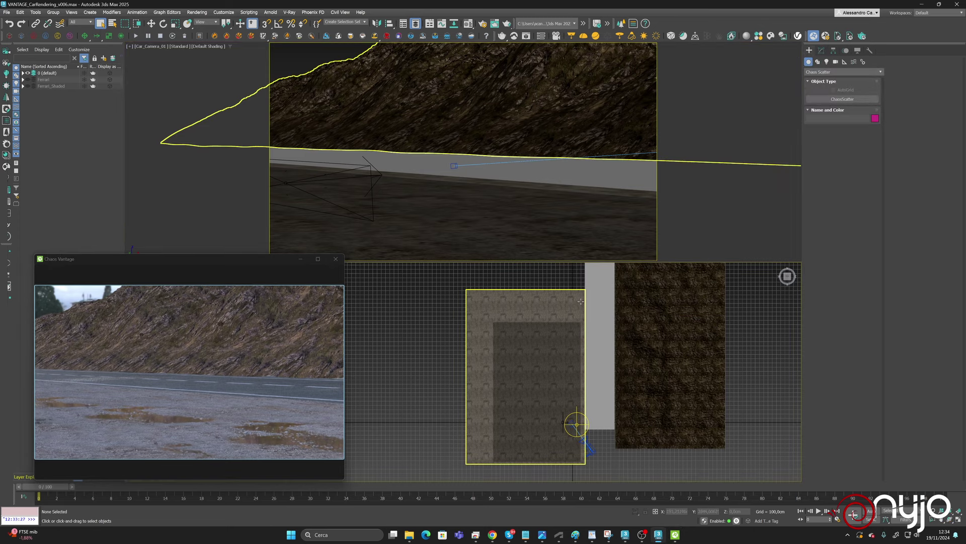
click(836, 72)
click(826, 83)
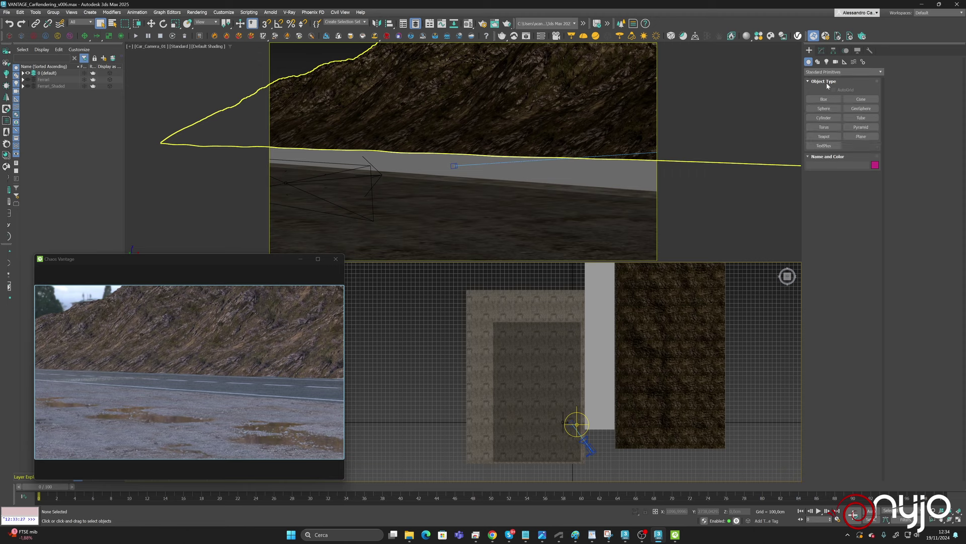
click(862, 136)
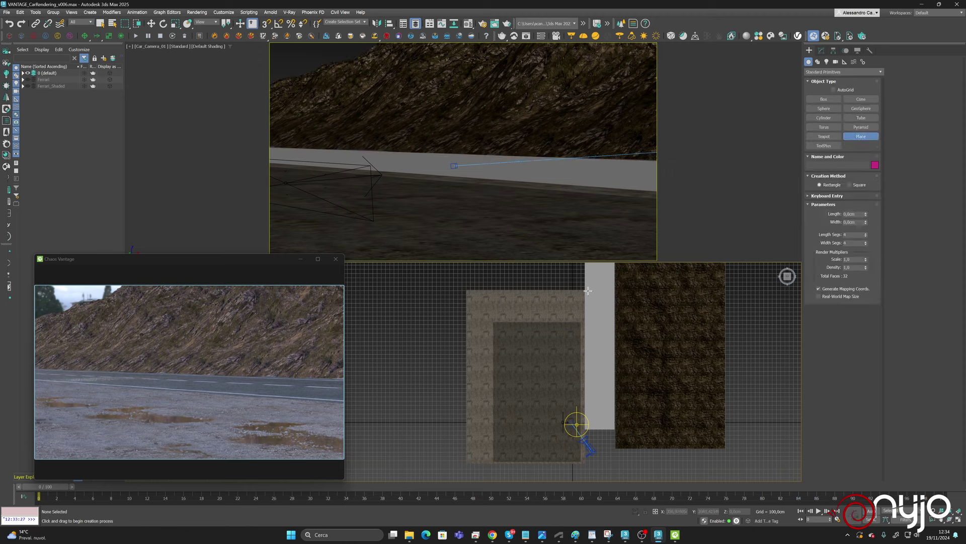
drag(584, 290, 585, 429)
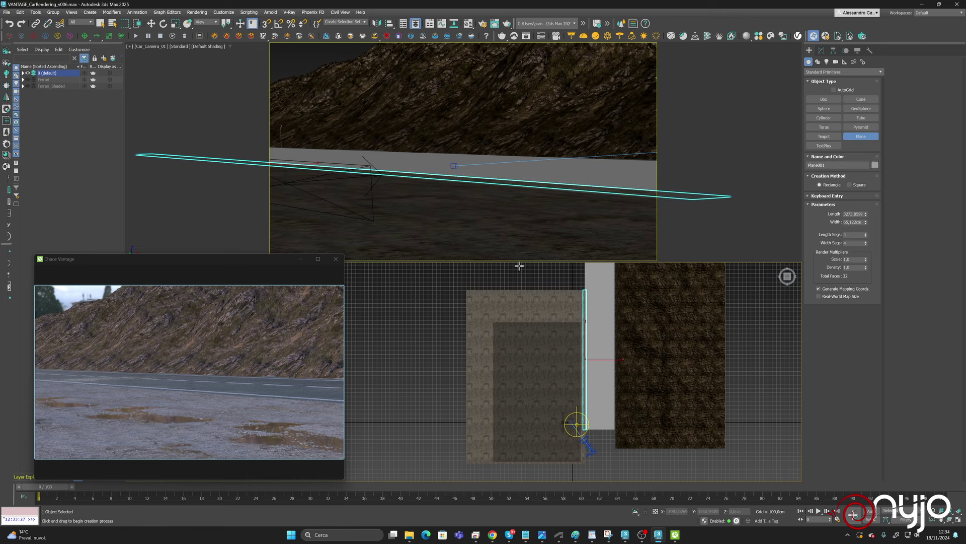
Rename the new plane to GrassPlacement in the Modify panel.
click(152, 24)
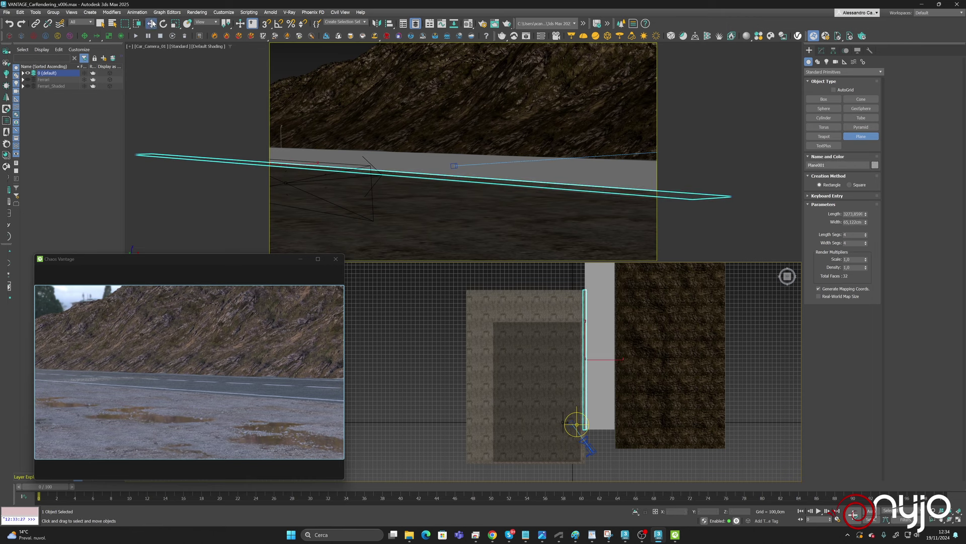
right_click(498, 179)
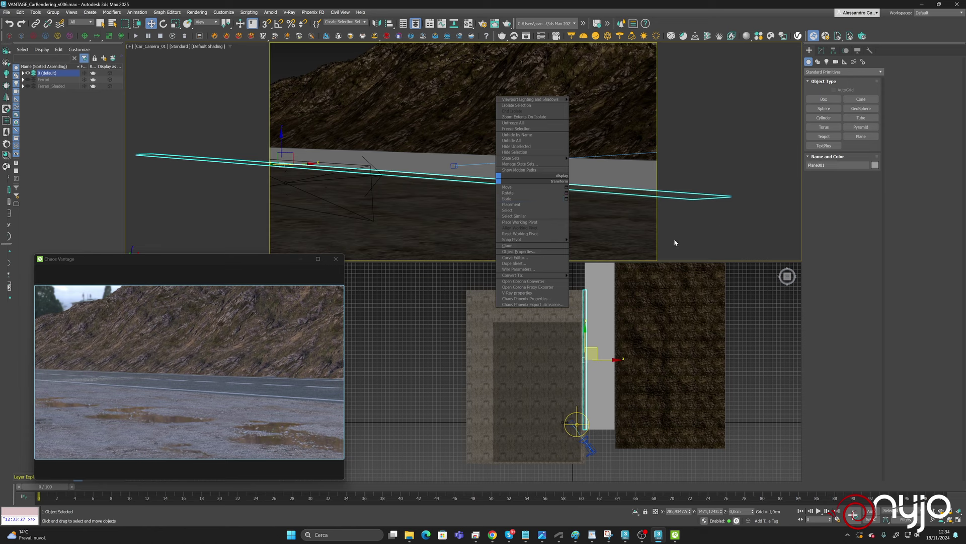
click(826, 51)
click(822, 50)
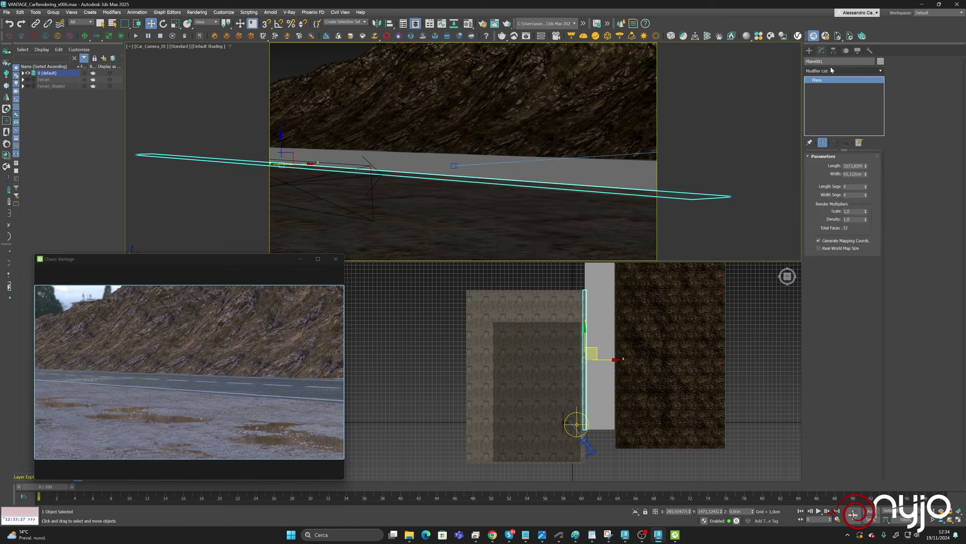
text(Grass)
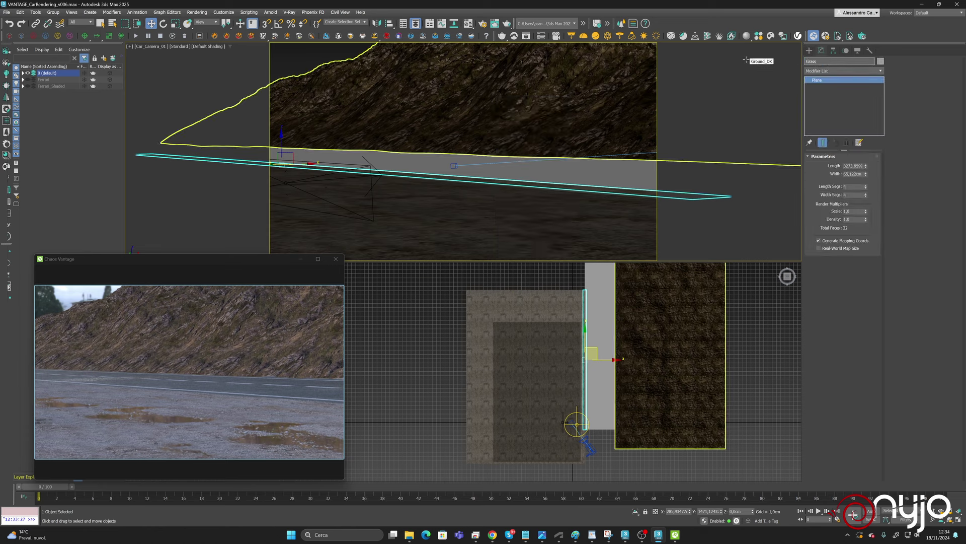
text(Placement)
In the Import dialog, browse to D:\APPOGGIO\VANTAGE\free plants.
click(7, 13)
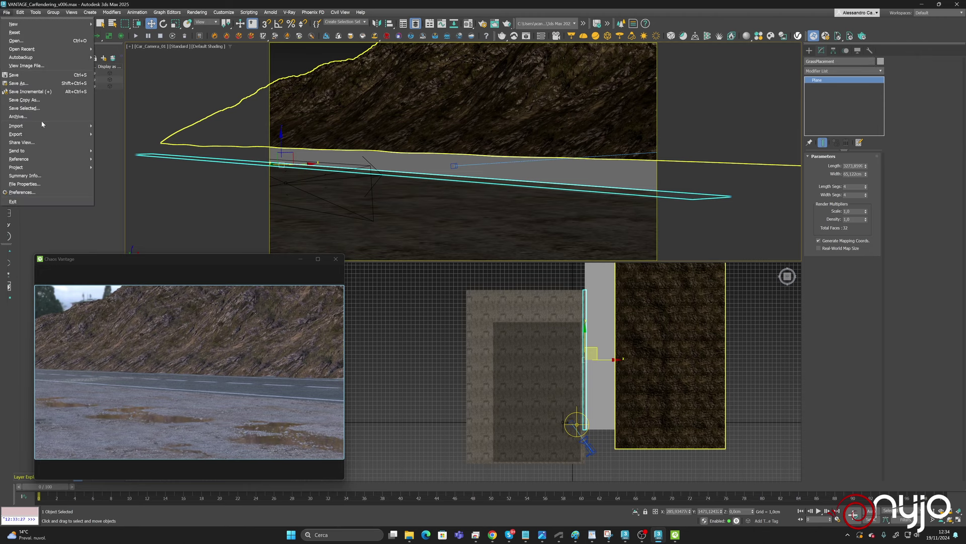
click(119, 128)
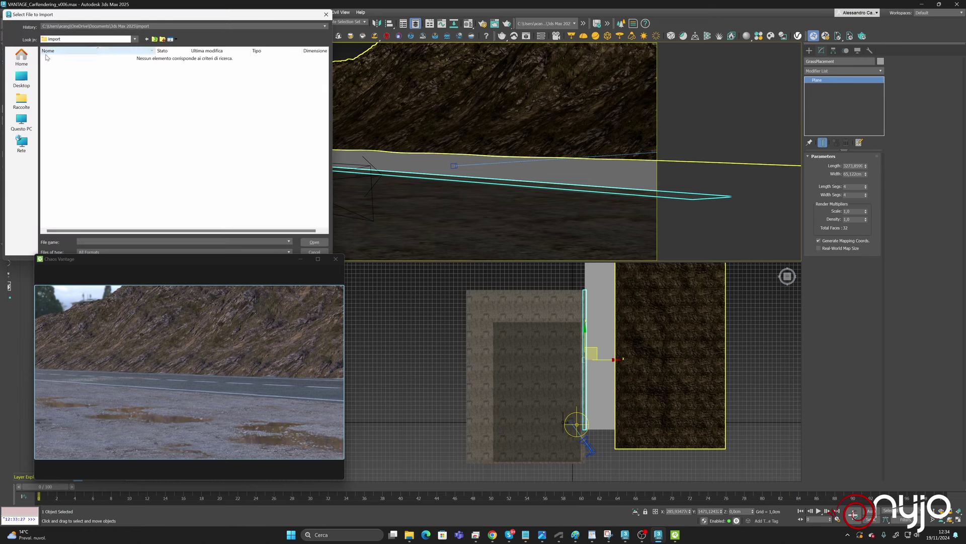
click(21, 122)
double_click(171, 66)
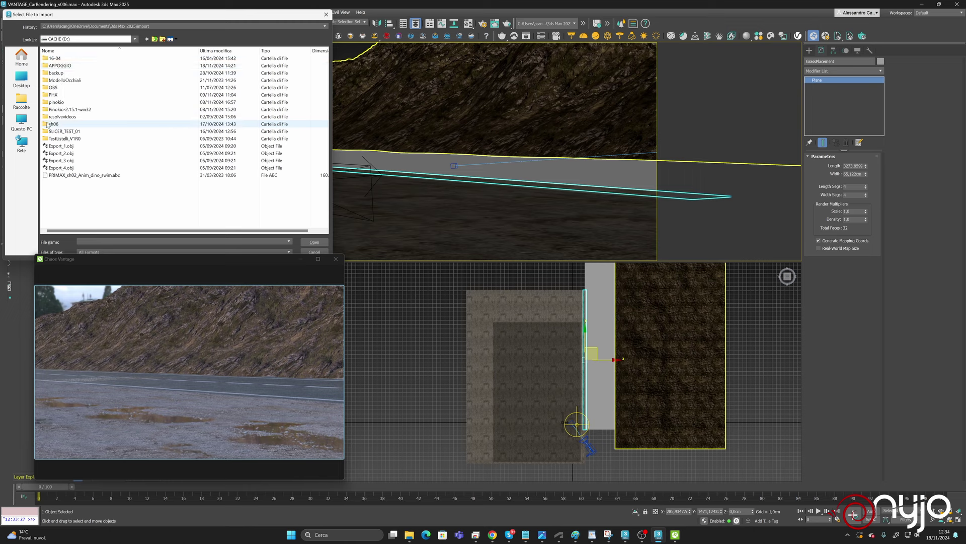
double_click(64, 66)
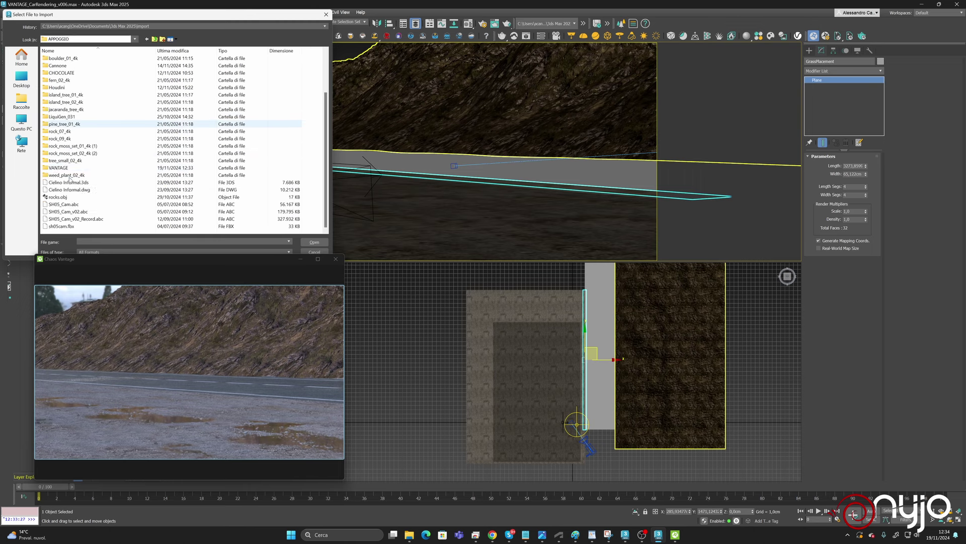
double_click(81, 168)
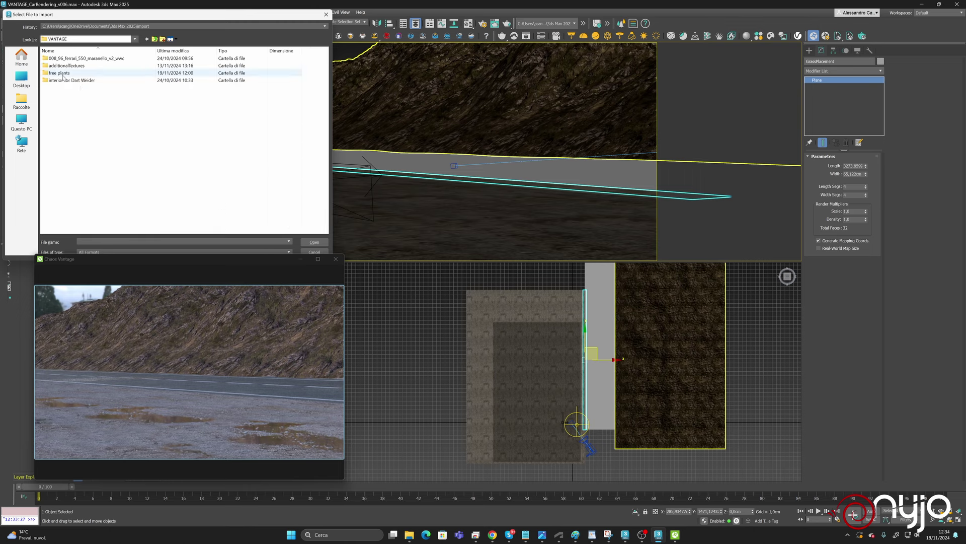
double_click(61, 74)
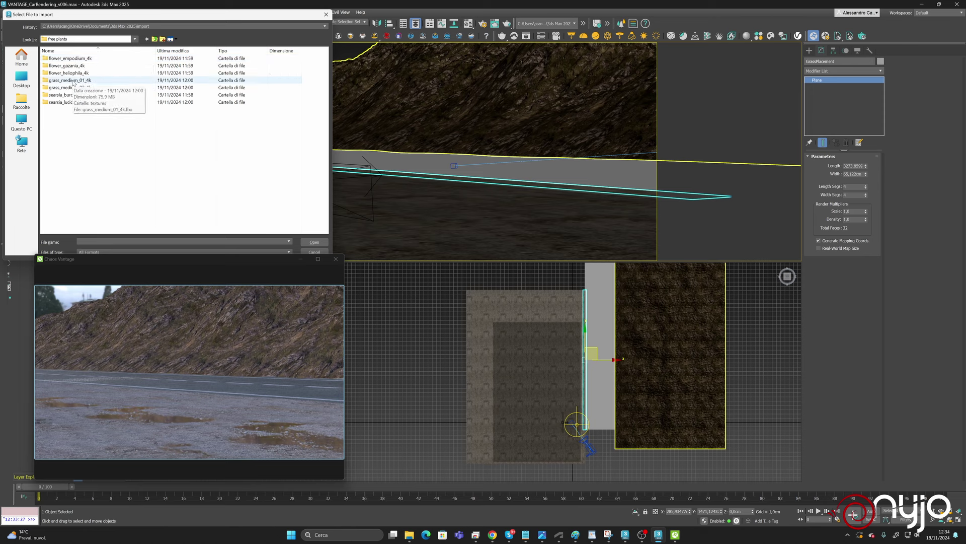
Import grass_medium_01_4k.fbx from its folder, accepting the default FBX import settings.
click(76, 81)
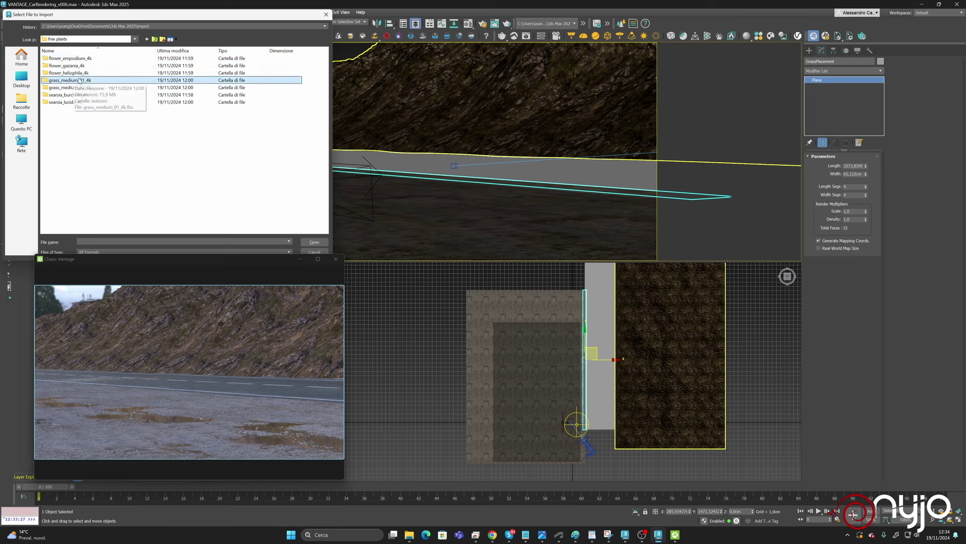
click(321, 244)
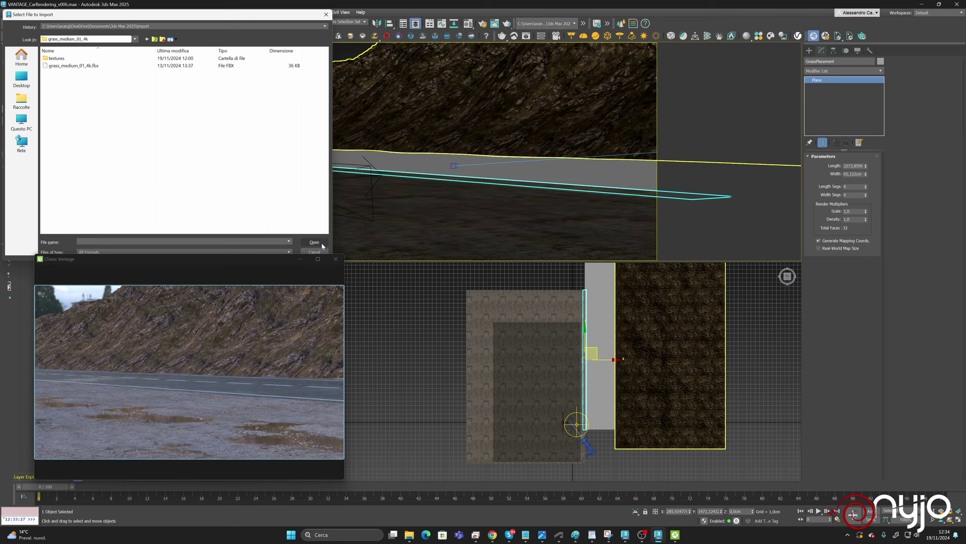
key(Down)
key(Down)
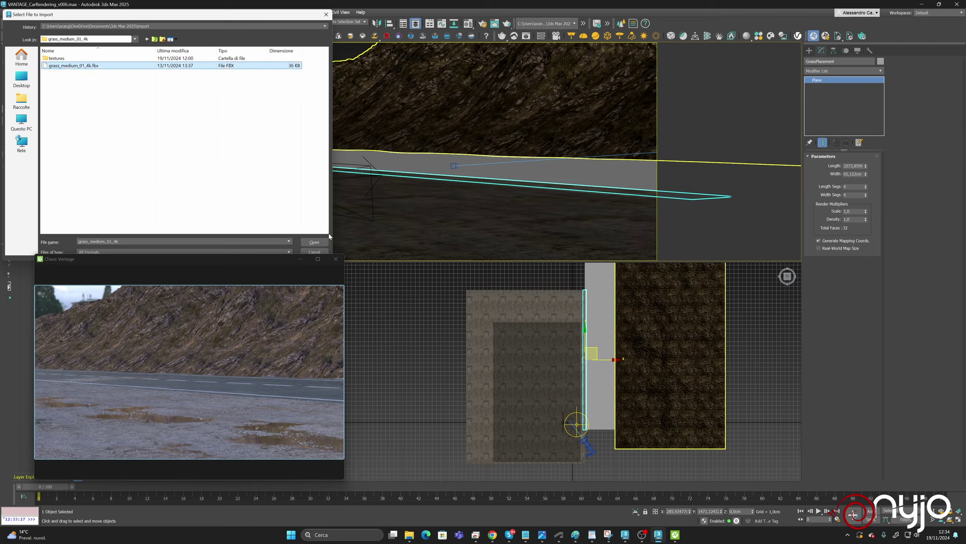
key(Return)
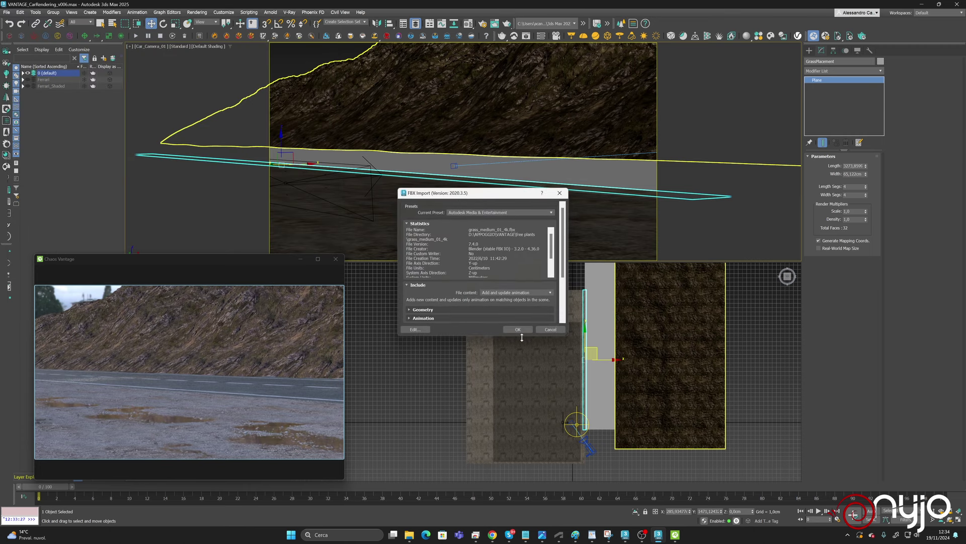
click(519, 330)
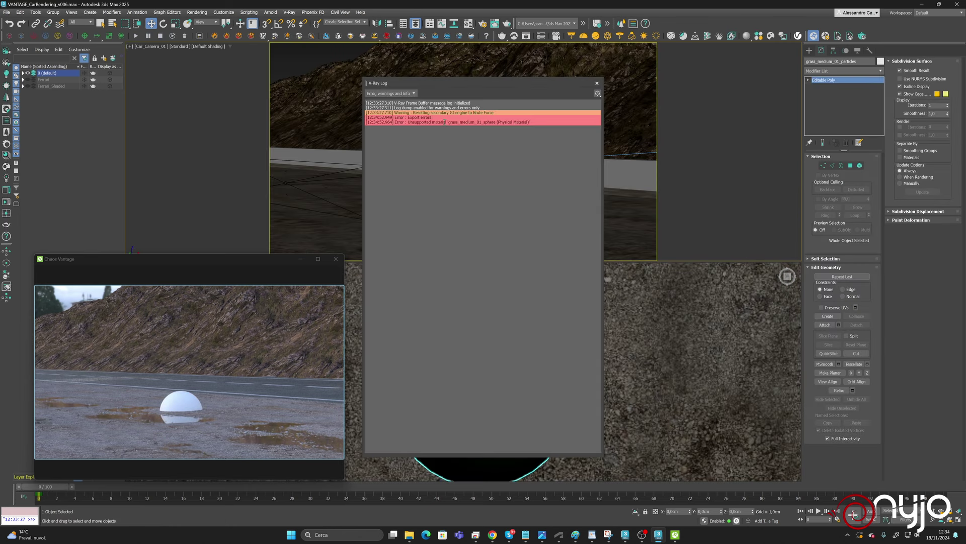
Close the V-Ray log and delete grass_medium_01_particles from layer 0.
click(597, 83)
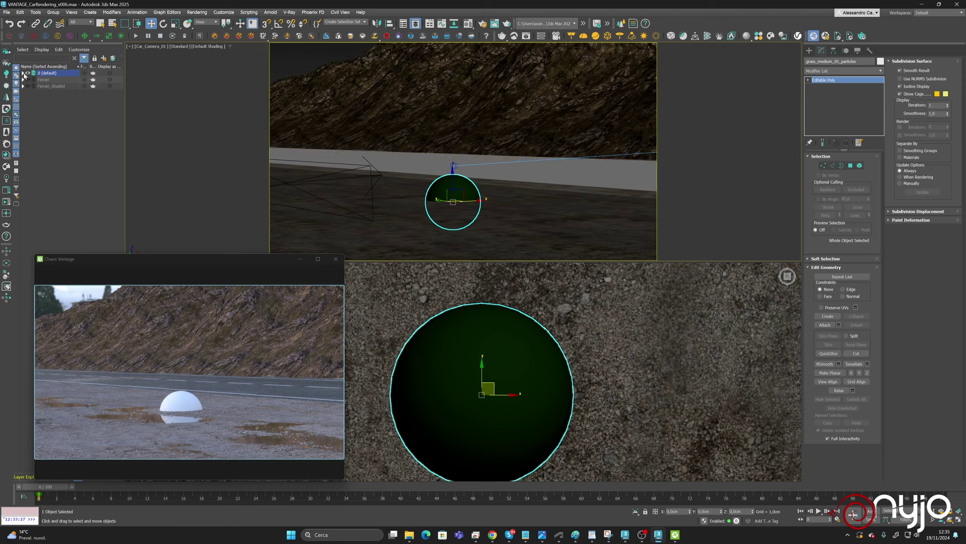
click(23, 73)
click(56, 99)
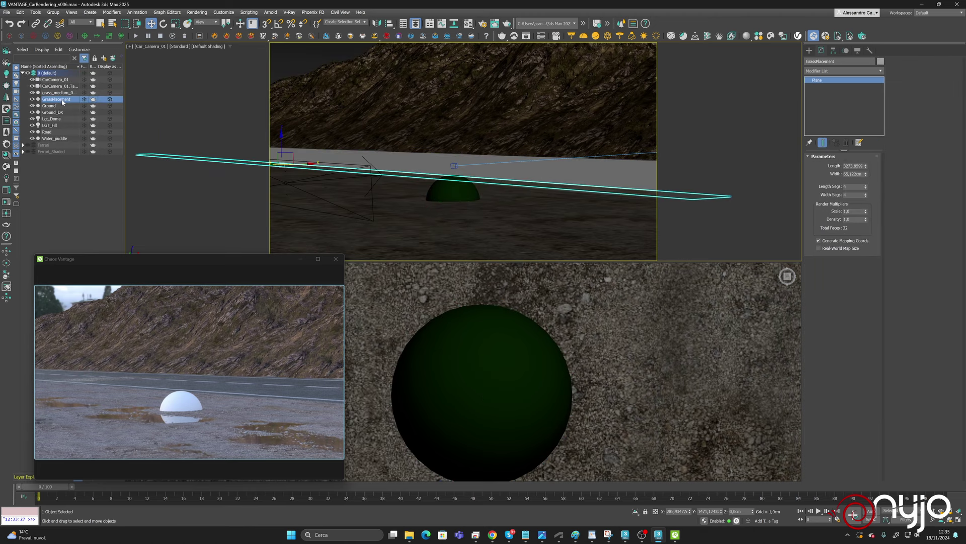
click(59, 93)
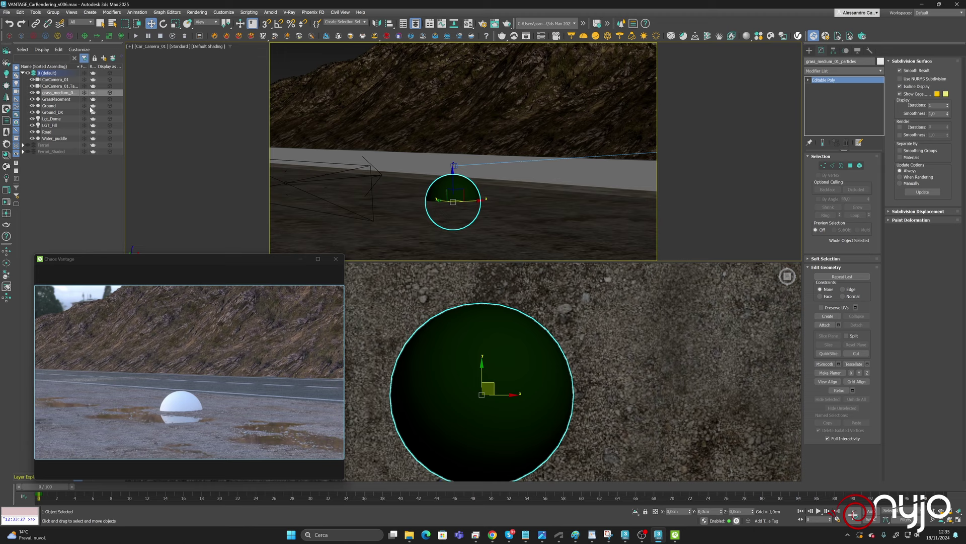
key(Delete)
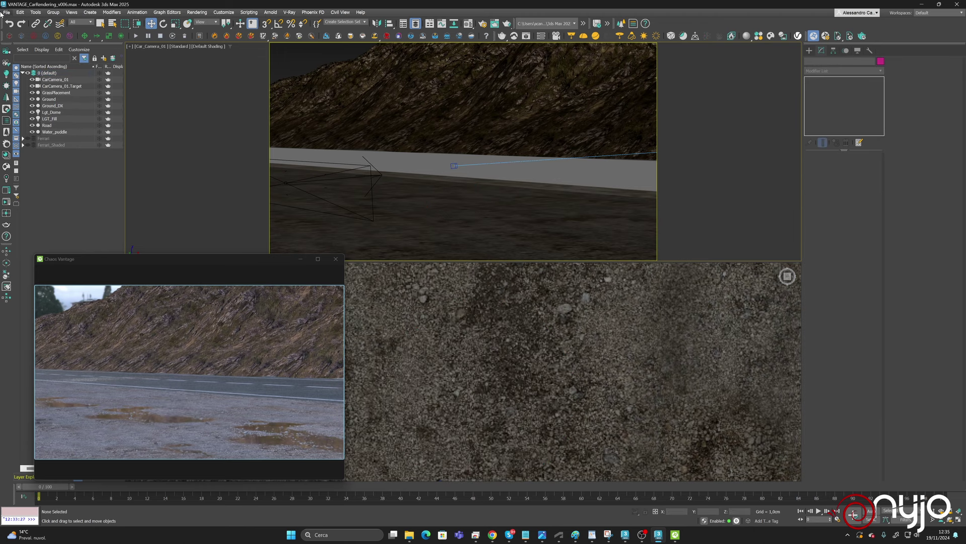
Import searsia_burchellii_4k.fbx from the free plants folder with default FBX settings.
click(7, 12)
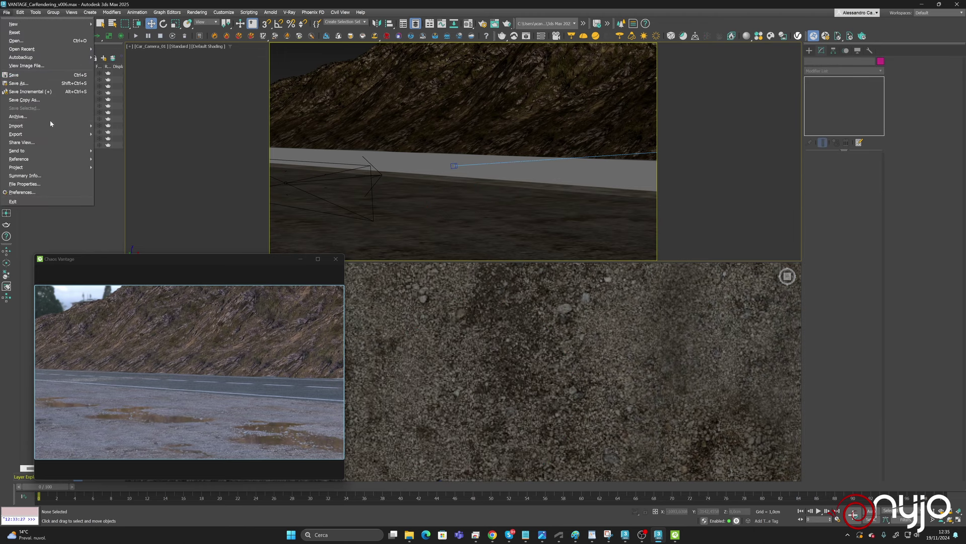
mouse_move(76, 125)
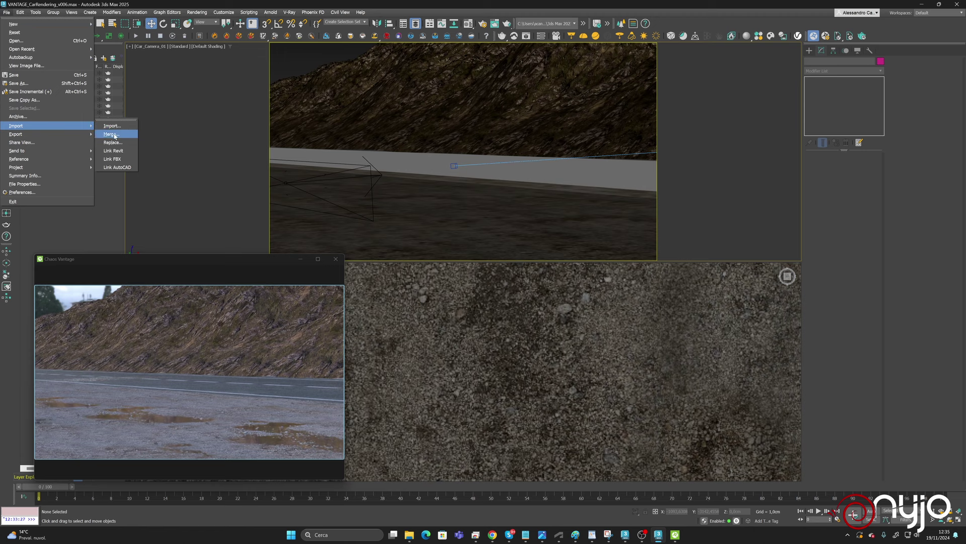
click(114, 127)
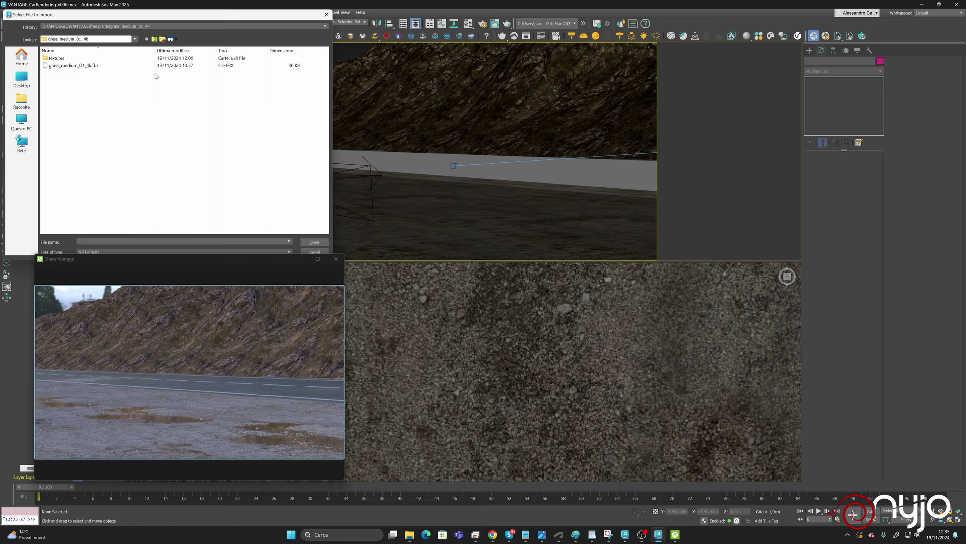
click(155, 40)
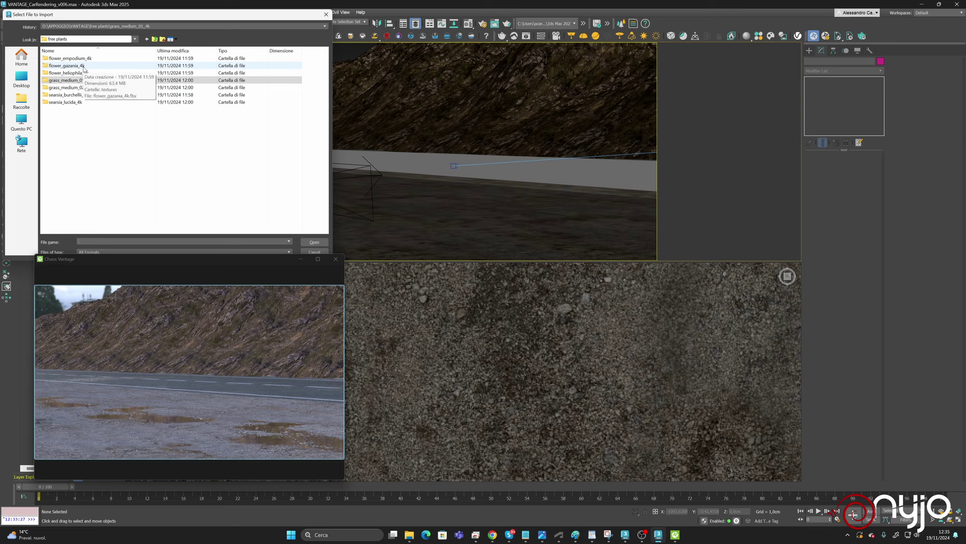
double_click(84, 97)
click(85, 67)
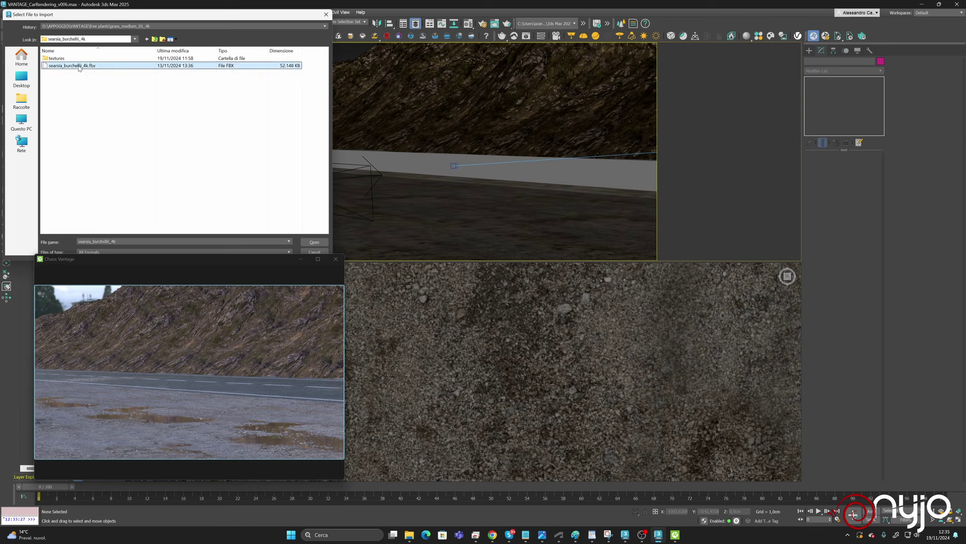
click(314, 242)
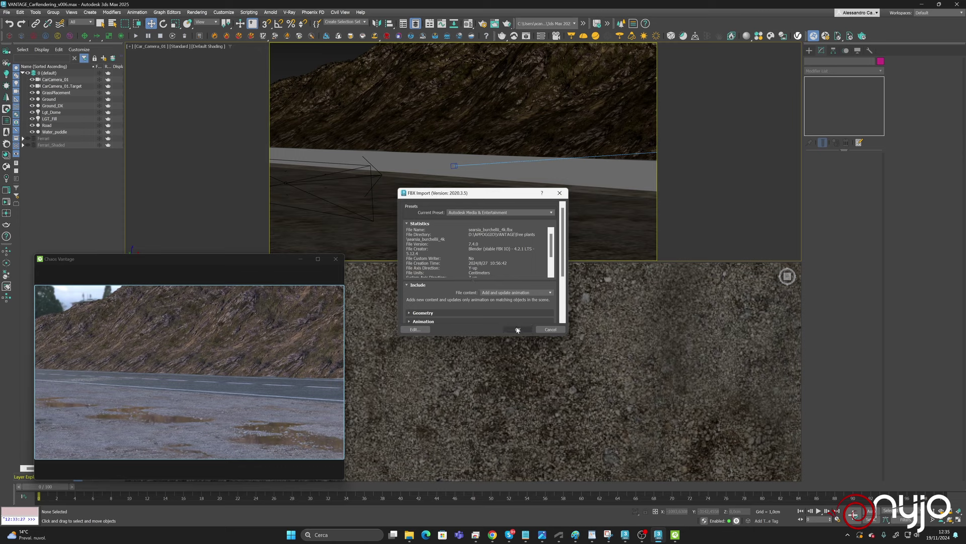
click(518, 330)
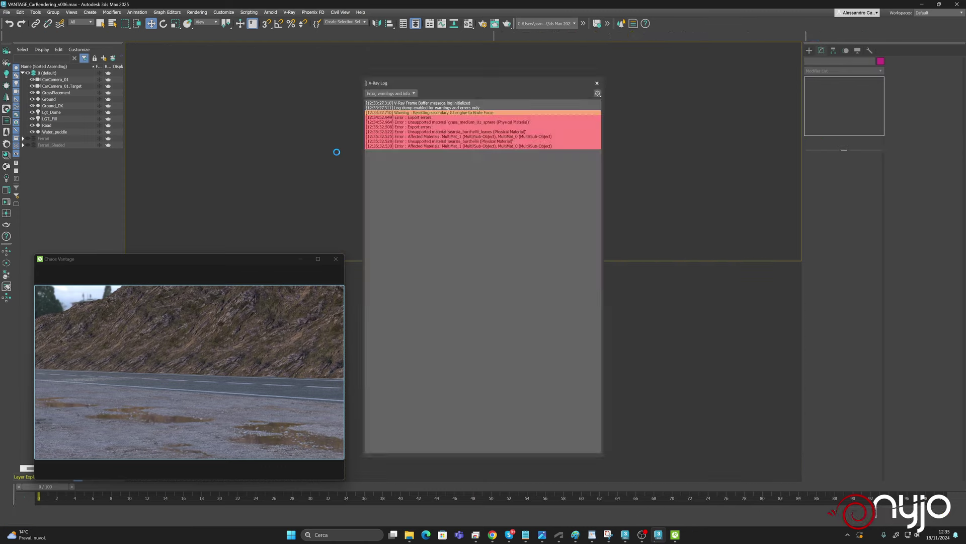
Close the V-Ray log and drag the nine searsia_burchellii LOD objects left, out of camera view.
click(597, 83)
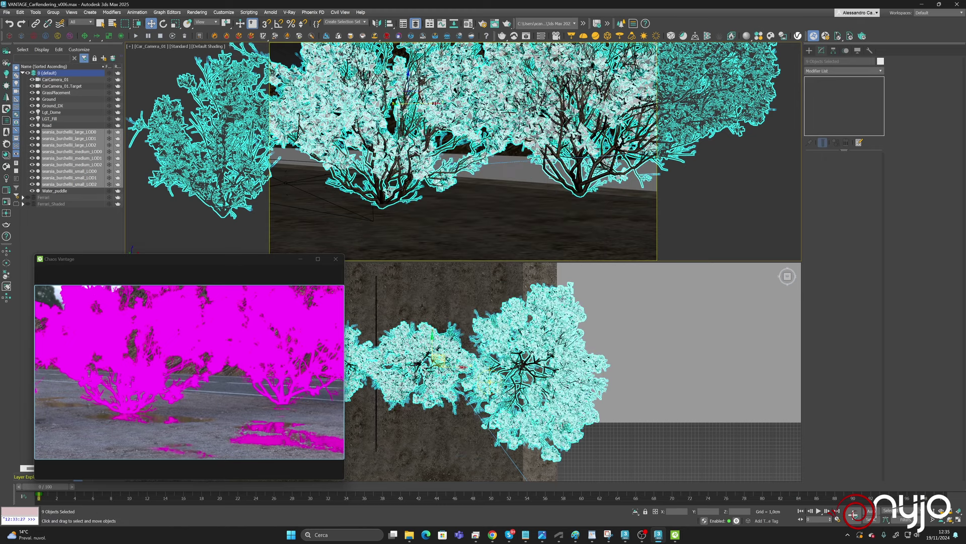
scroll(635, 345, down, 3)
scroll(635, 345, down, 3)
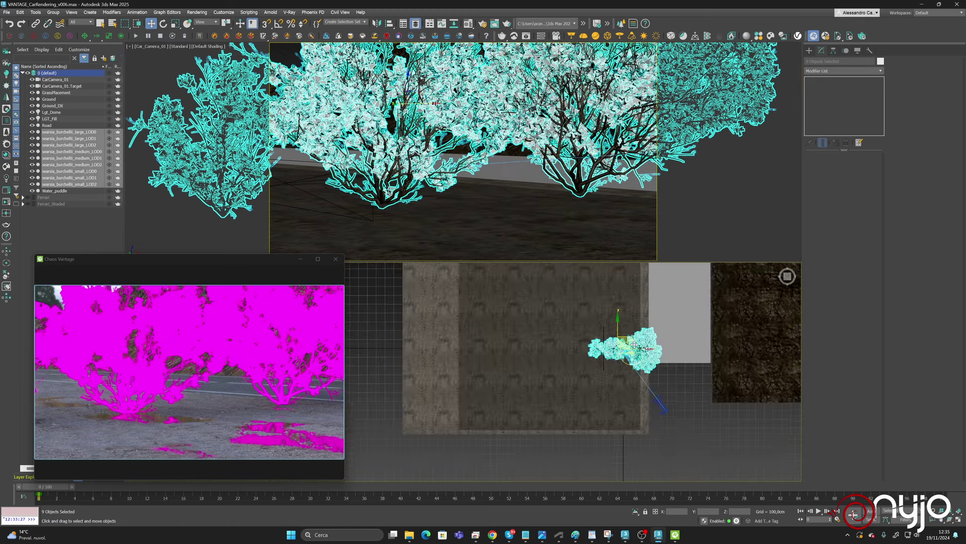
scroll(635, 345, down, 4)
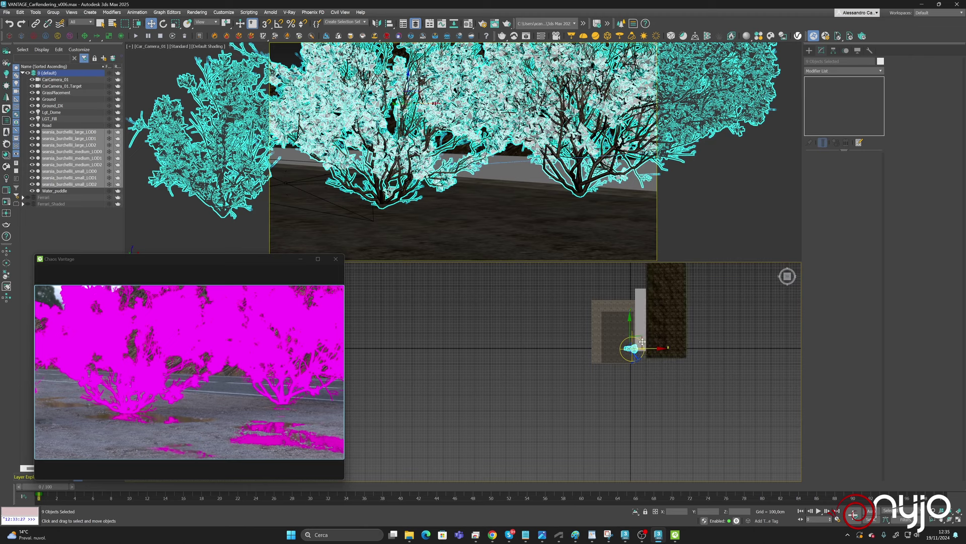
drag(643, 342, 496, 338)
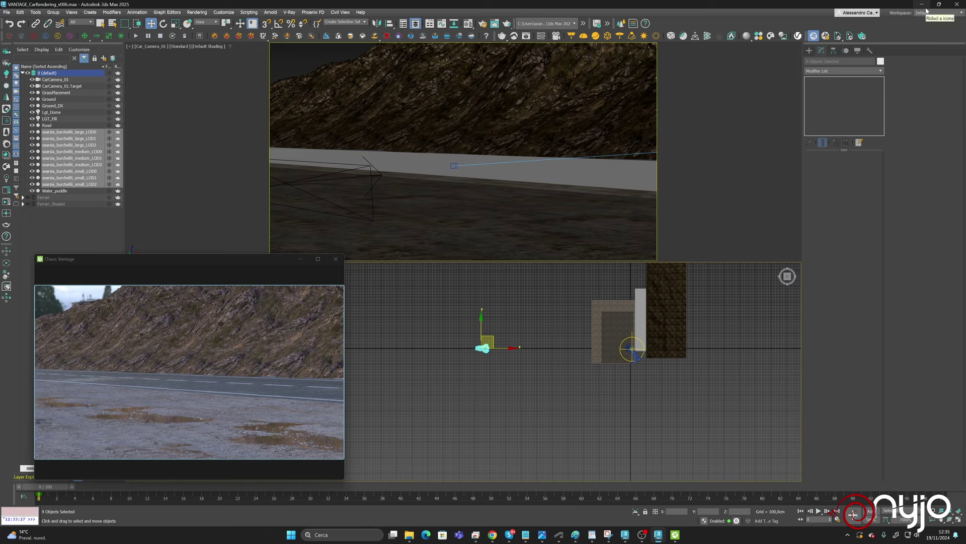
Open Poly Haven's Nature models in the browser and bring up Flower Empodium's link options.
click(492, 534)
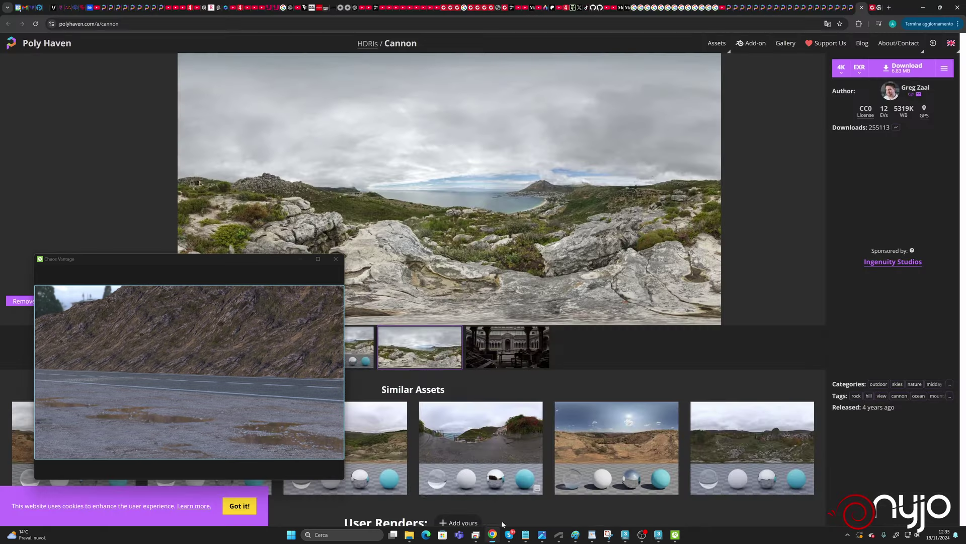
click(35, 44)
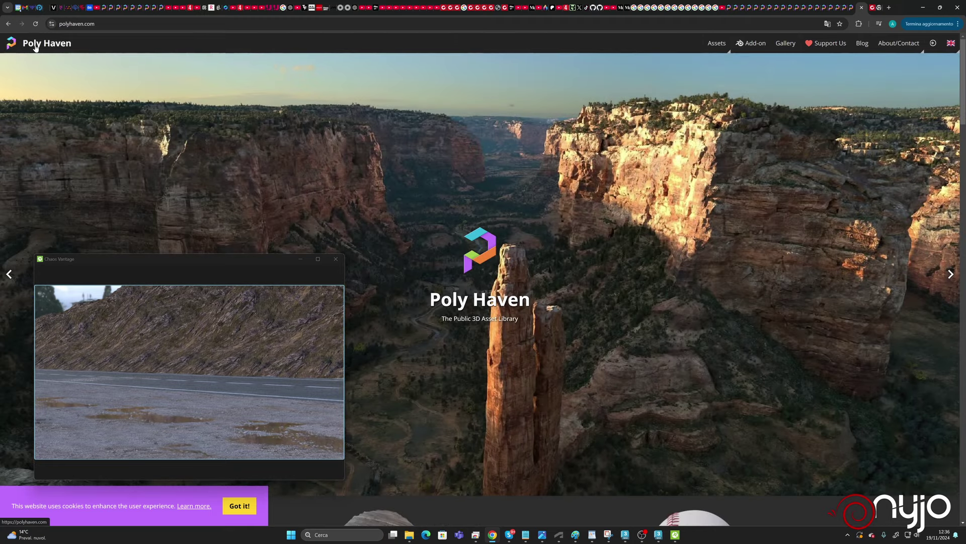
scroll(460, 176, down, 8)
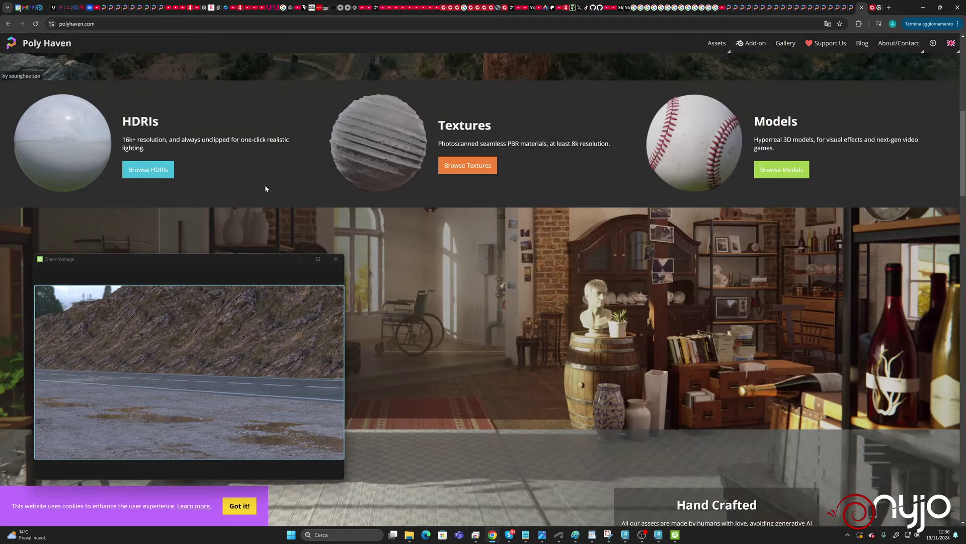
click(781, 172)
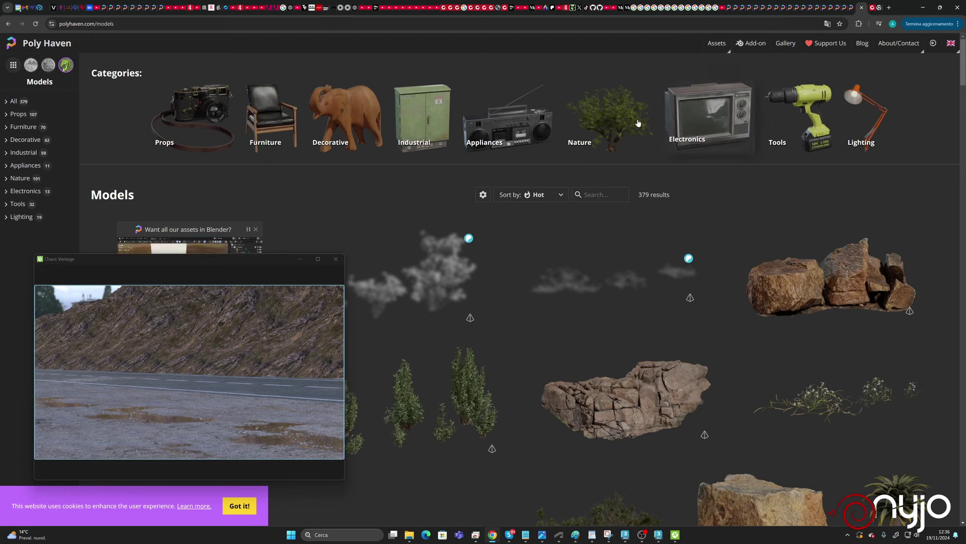
click(611, 123)
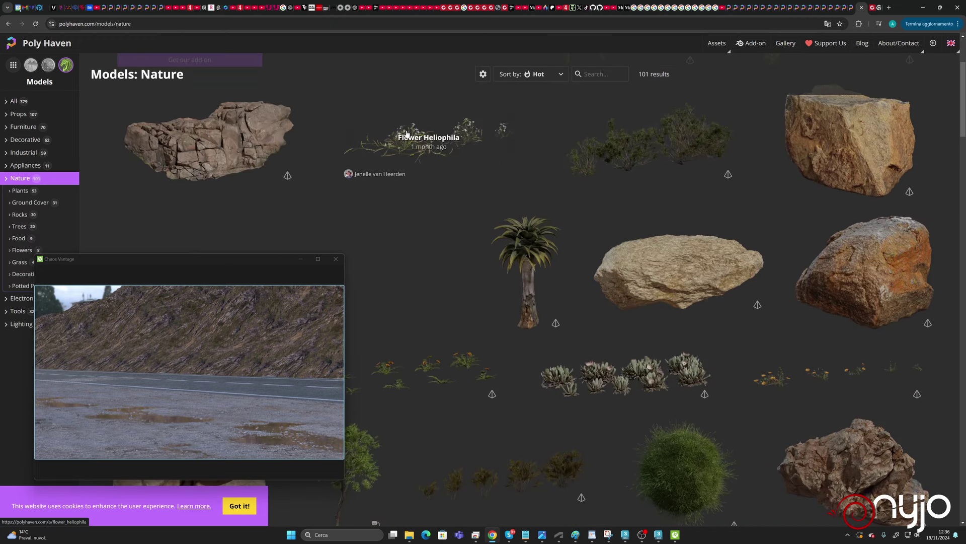
scroll(577, 238, down, 3)
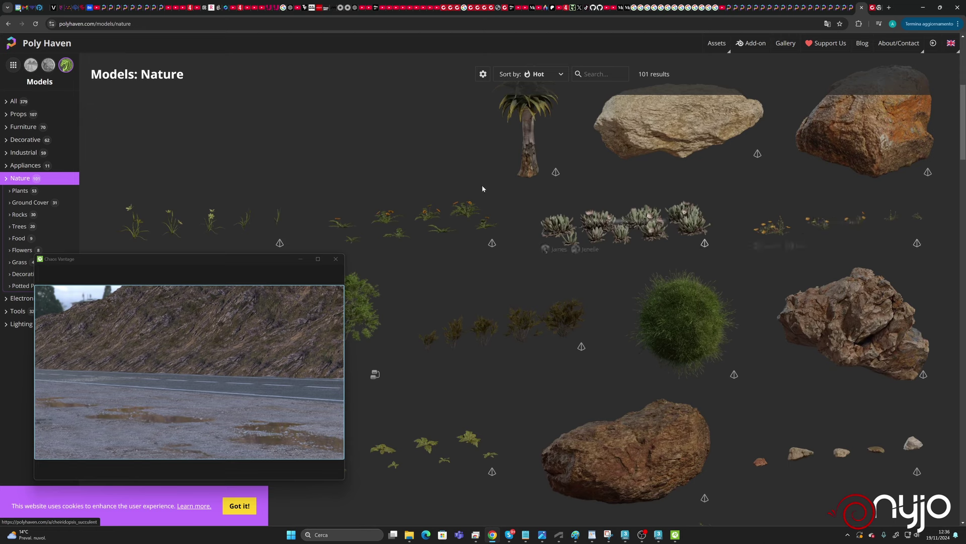
scroll(433, 227, down, 2)
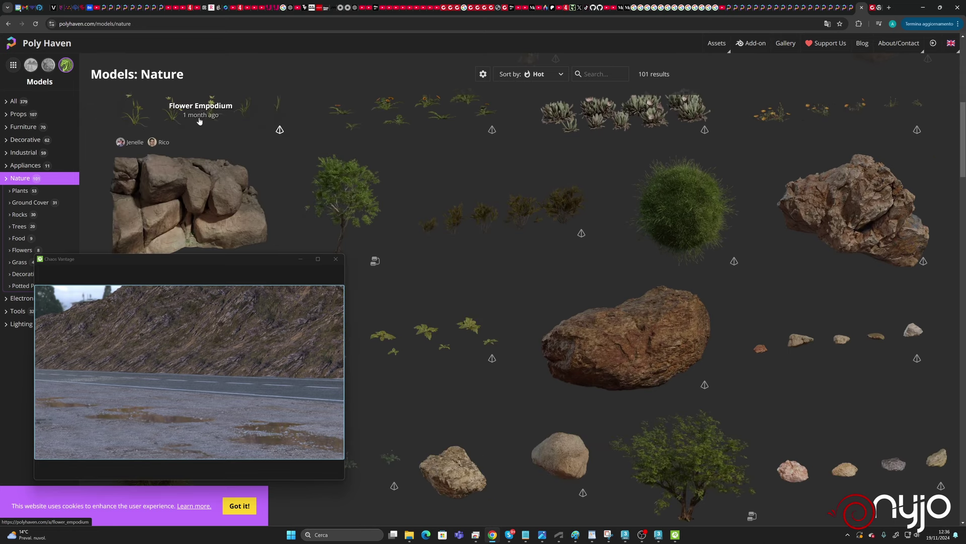
right_click(214, 119)
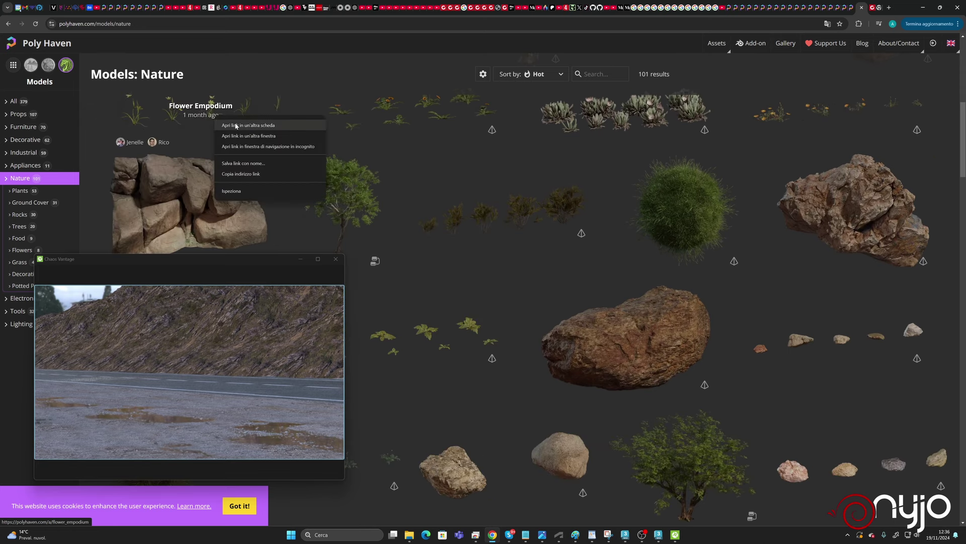
Open Flower Empodium in a background tab and browse down the Nature models grid.
click(249, 124)
scroll(483, 202, down, 3)
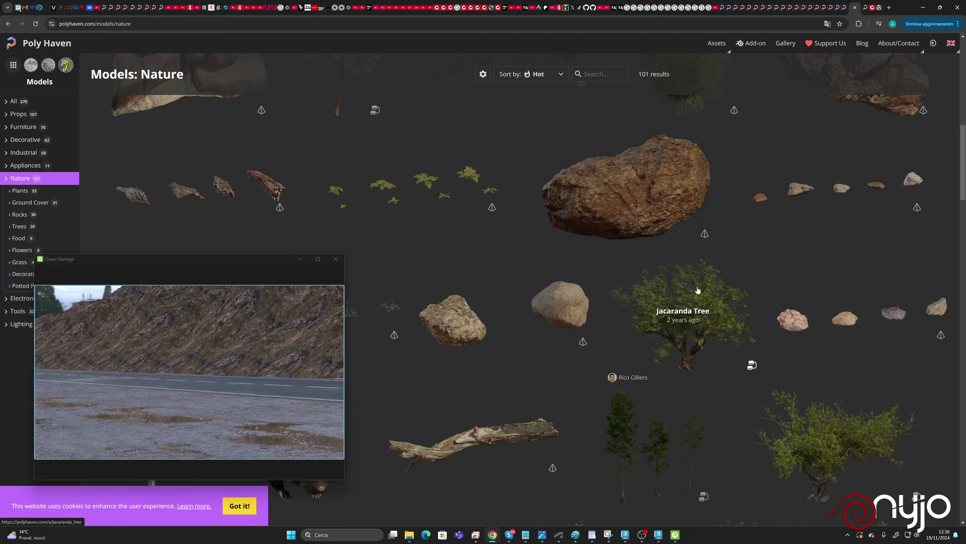
scroll(469, 203, down, 8)
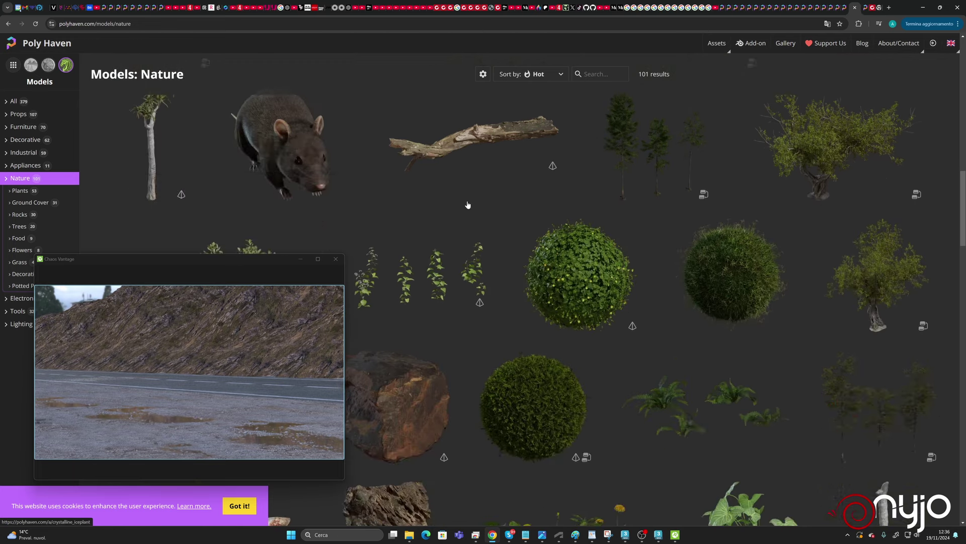
scroll(471, 201, down, 15)
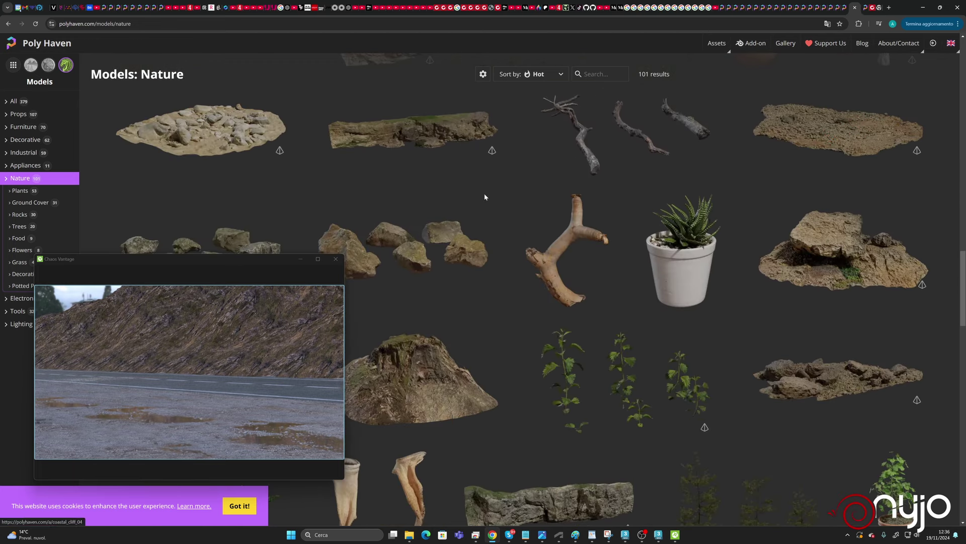
scroll(488, 196, down, 4)
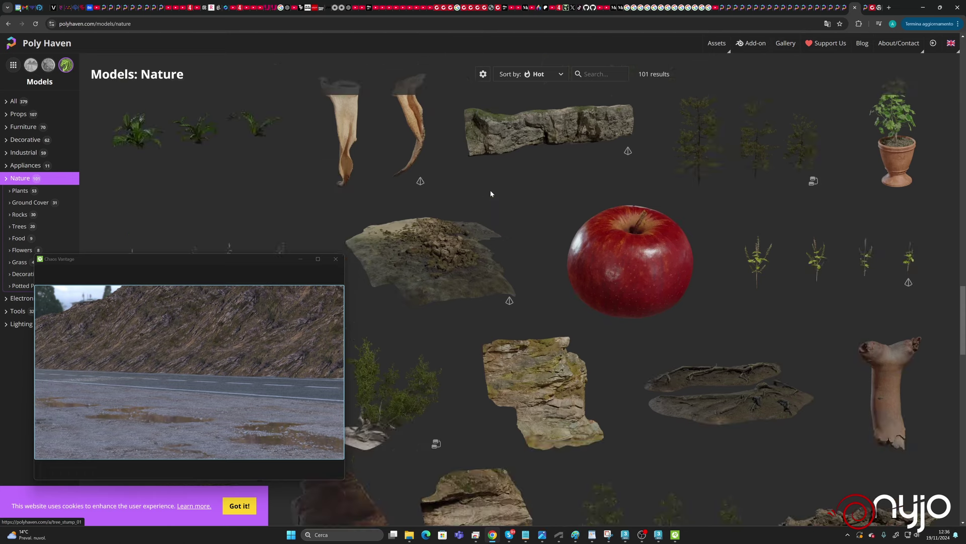
scroll(490, 193, down, 2)
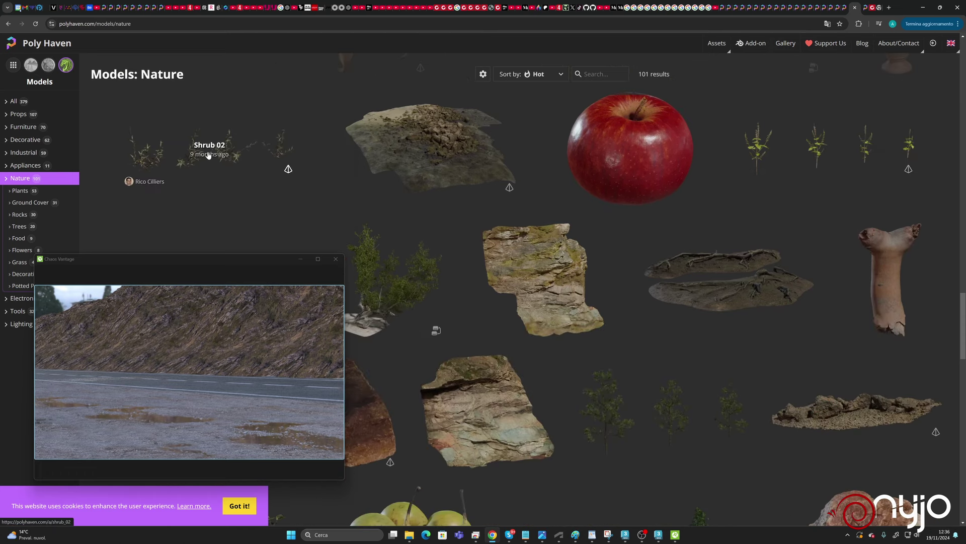
scroll(561, 267, down, 6)
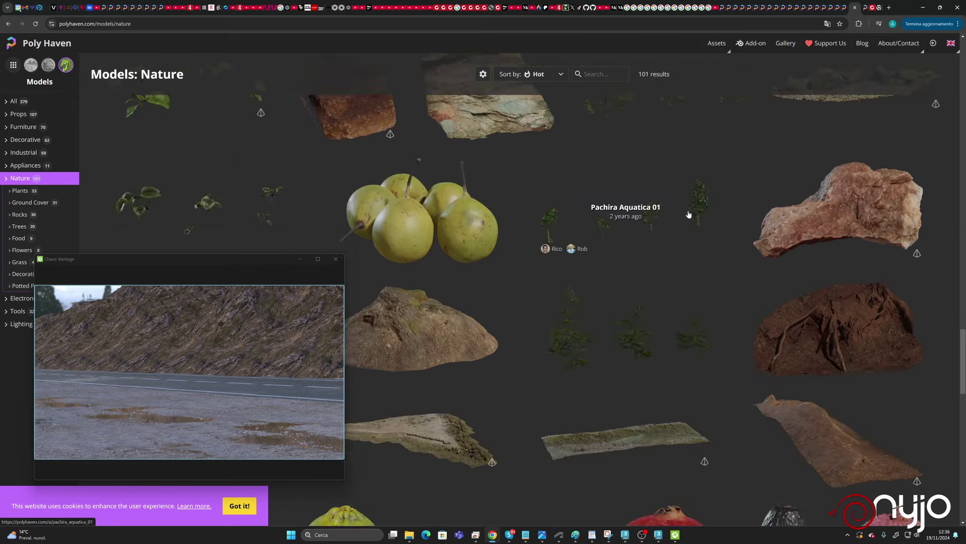
scroll(688, 214, down, 6)
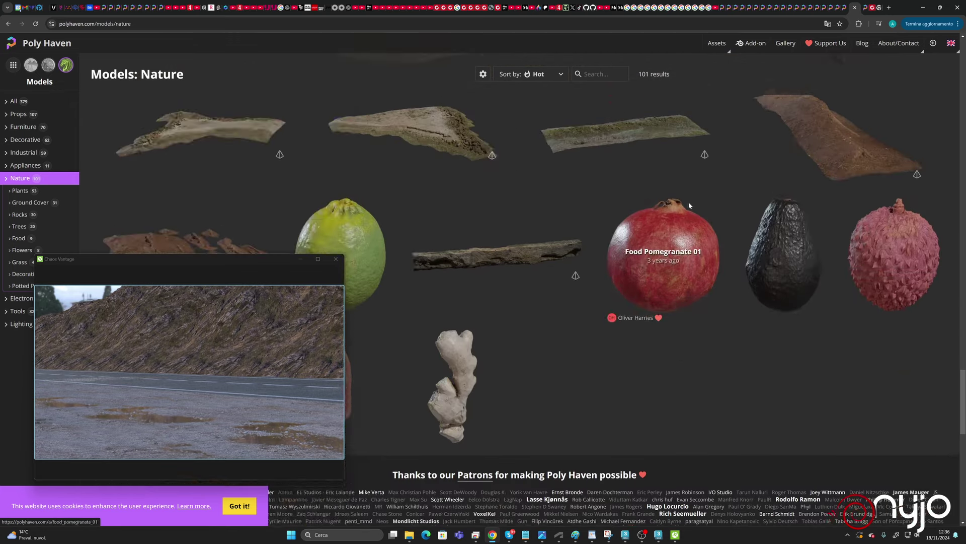
Open the Dandelion 01 model page in a new tab from its card's context menu.
scroll(688, 206, up, 10)
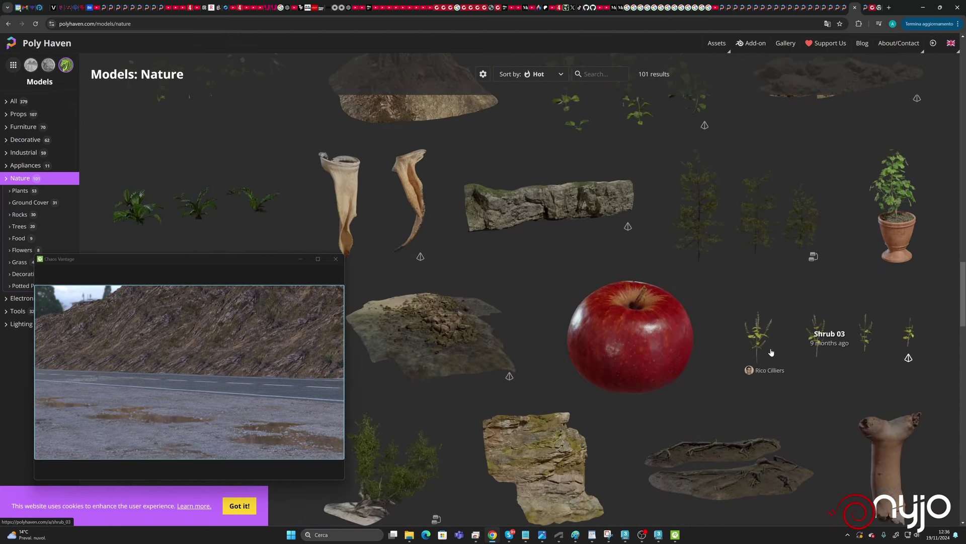
scroll(829, 234, up, 4)
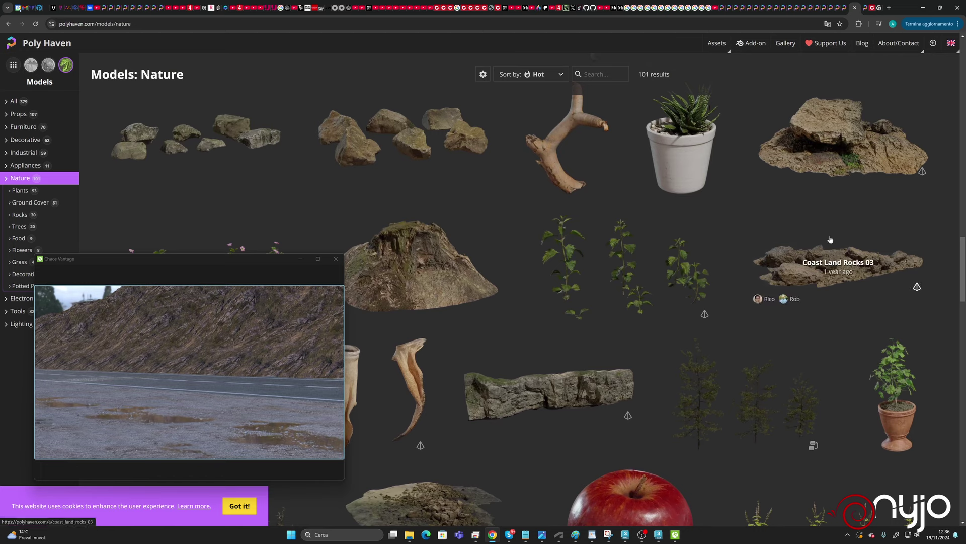
scroll(778, 247, up, 7)
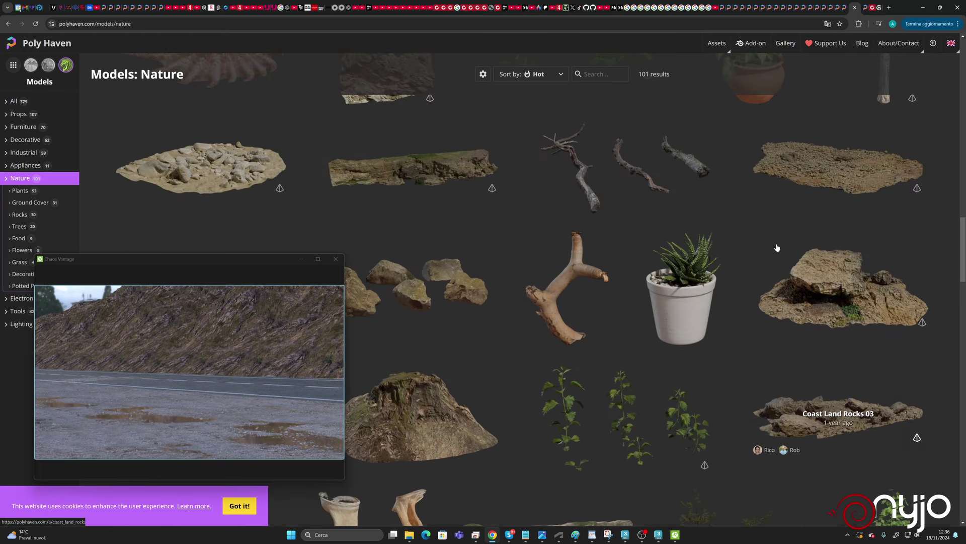
scroll(782, 240, up, 4)
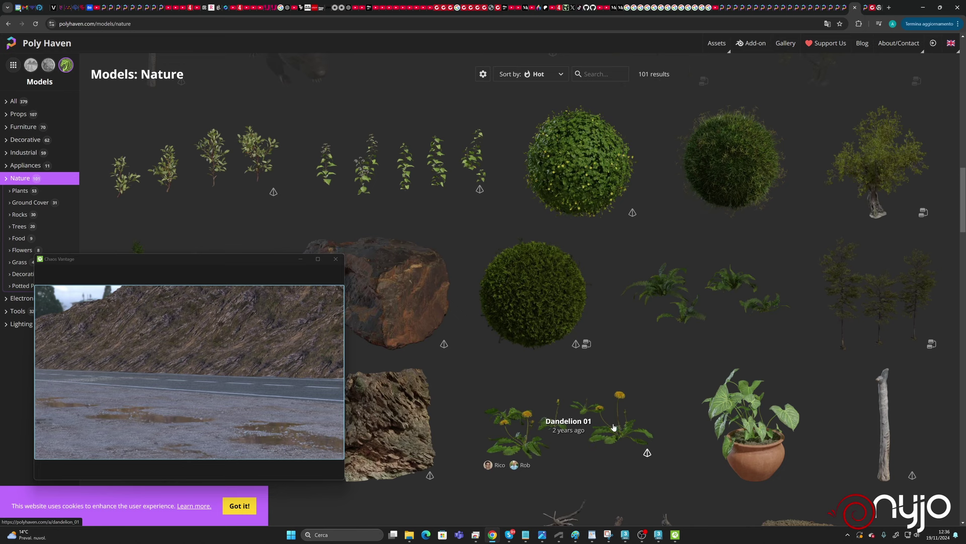
right_click(586, 428)
click(609, 434)
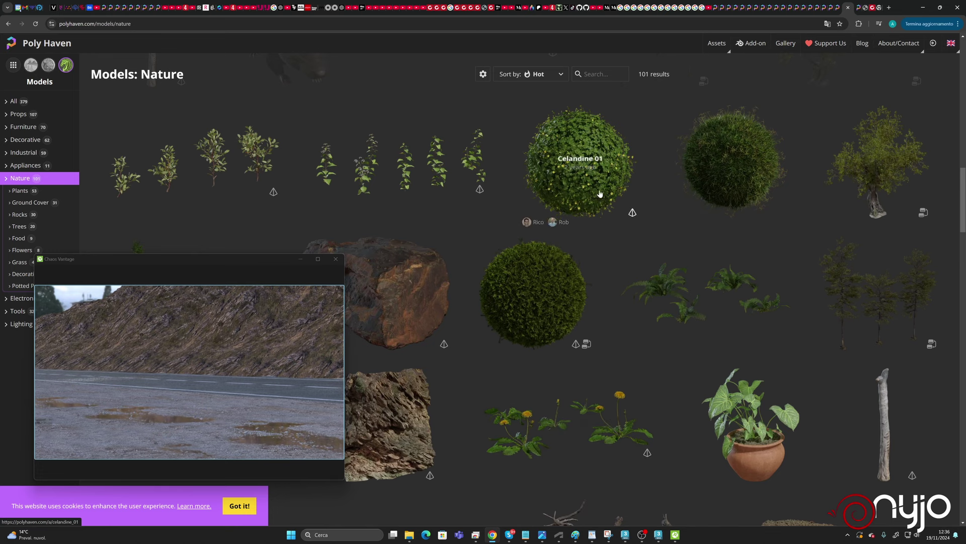
Look over the Grass Bermuda 01 page, then return to the Flower Empodium tab.
click(747, 188)
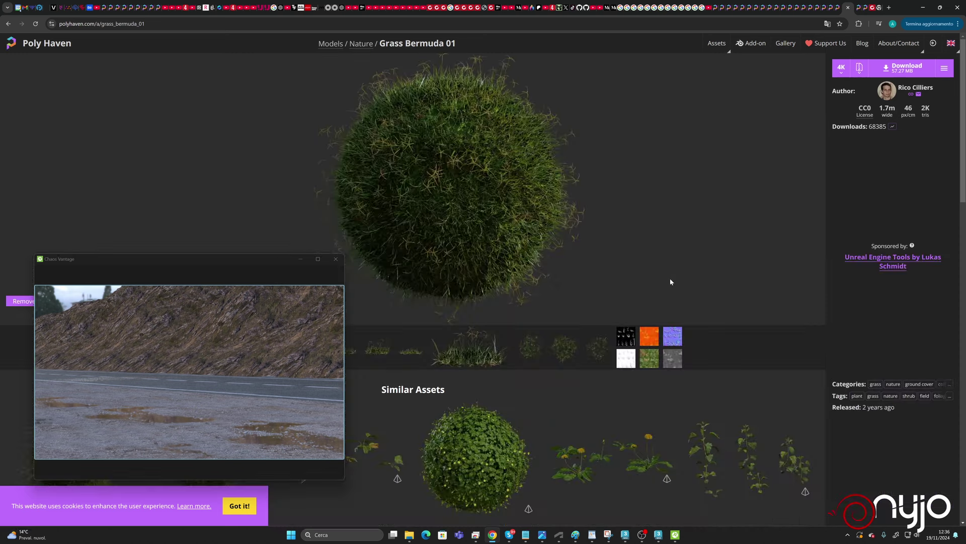
scroll(659, 301, down, 3)
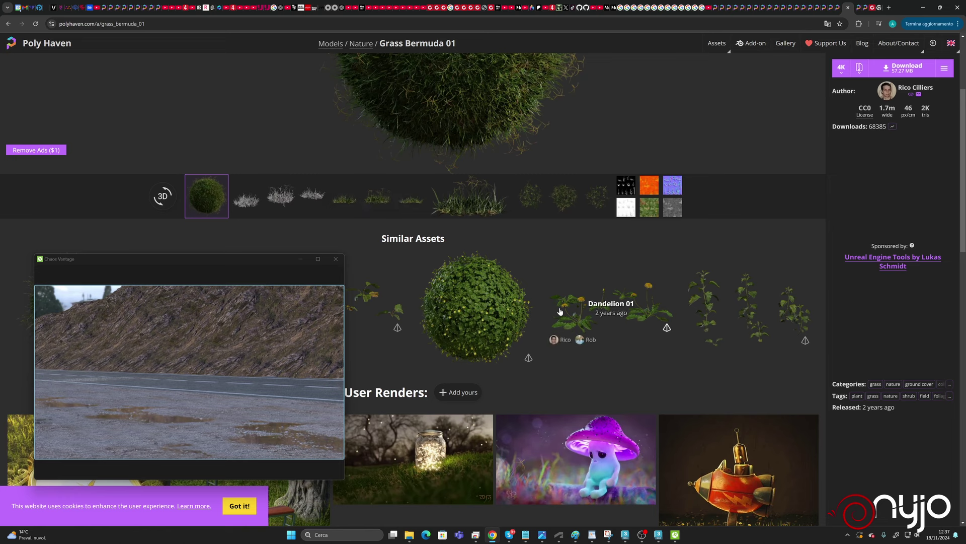
click(858, 10)
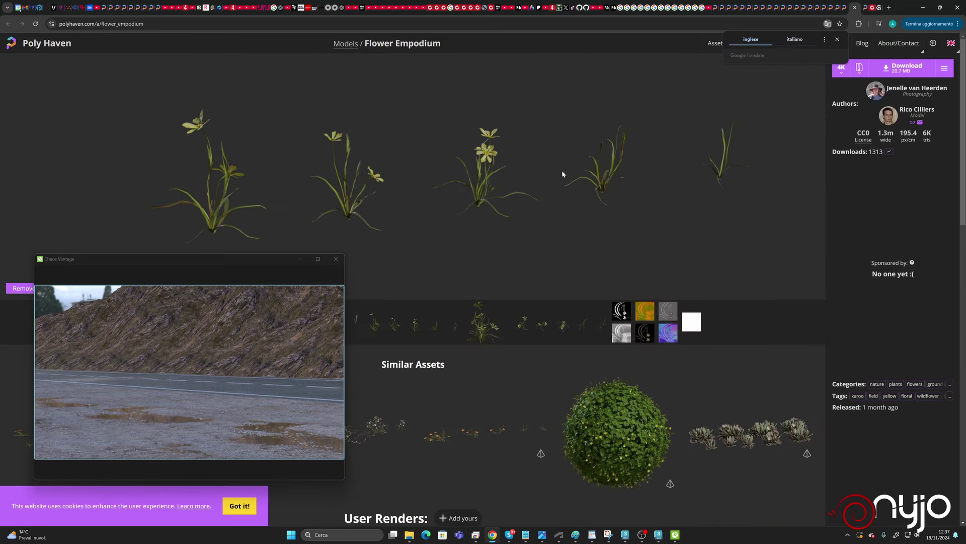
Download Dandelion 01 and Flower Empodium as 4K zips and check the recent downloads.
click(864, 10)
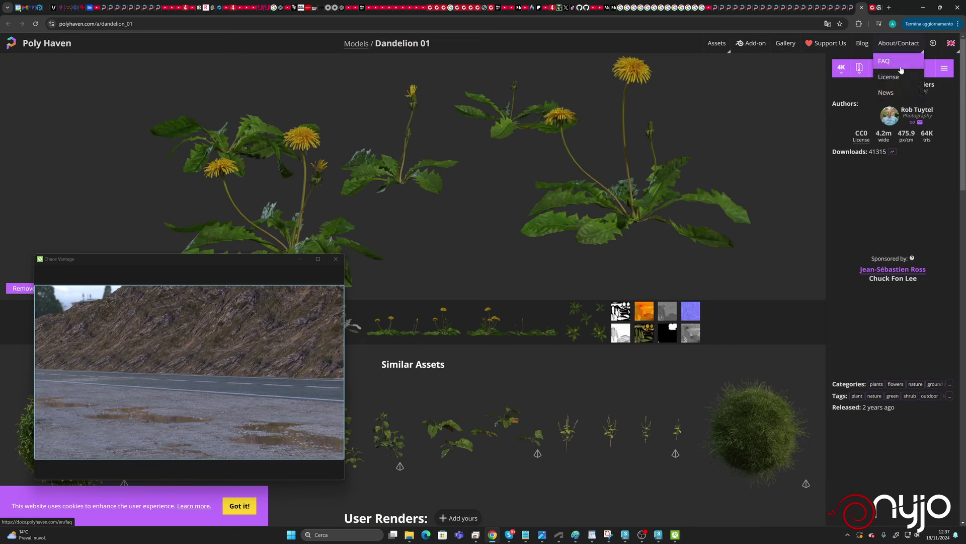
click(902, 71)
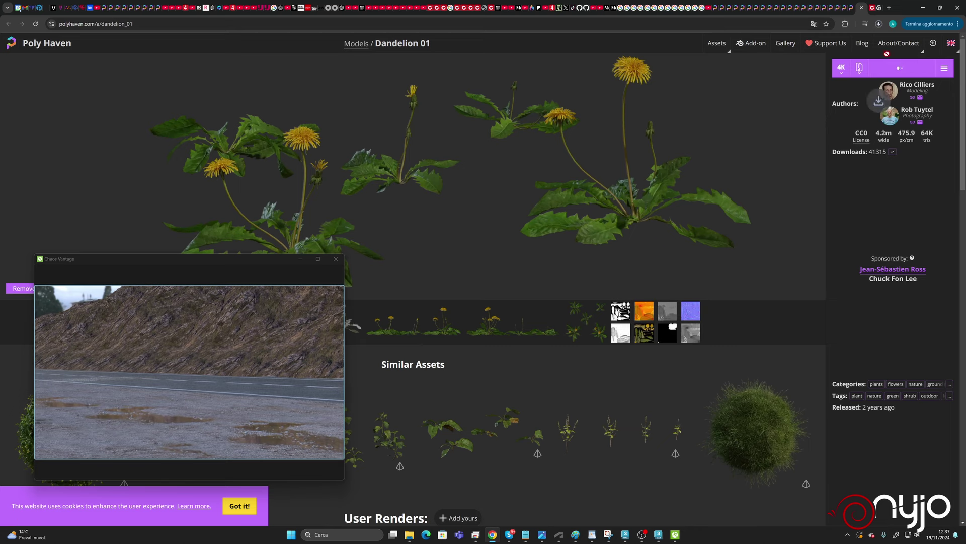
key(ctrl+w)
click(882, 70)
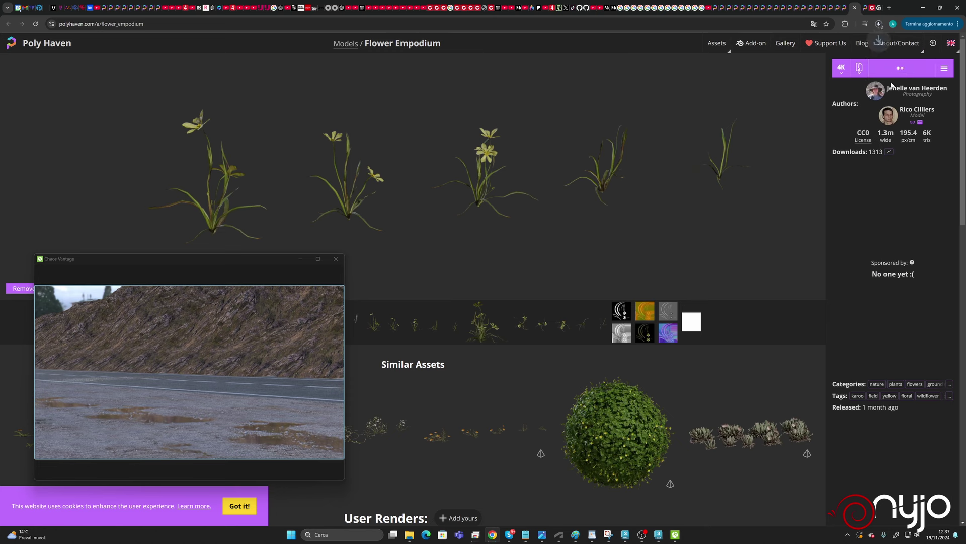
click(878, 25)
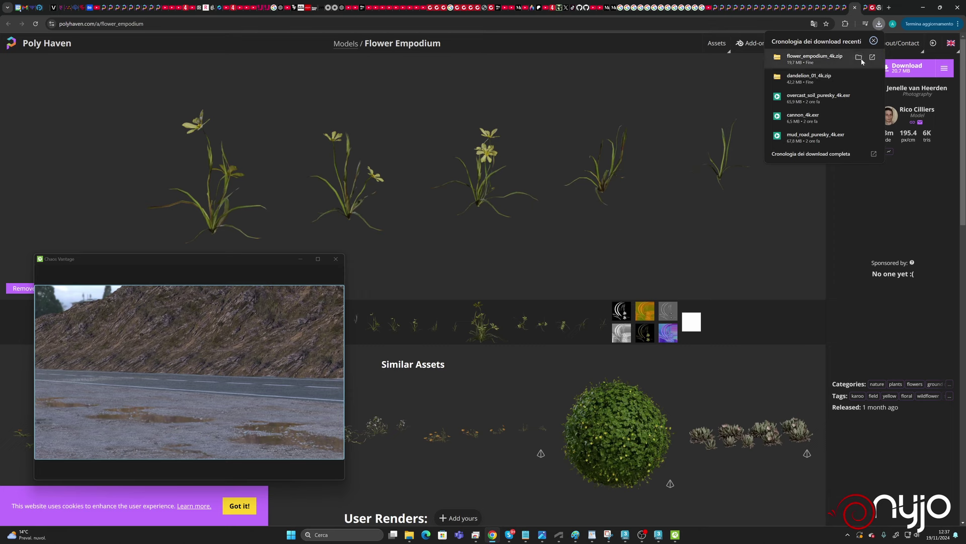
Move dandelion_01_4k and flower_empodium_4k zips from Downloads into D:\APPOGGIO\VANTAGE\free plants.
click(858, 56)
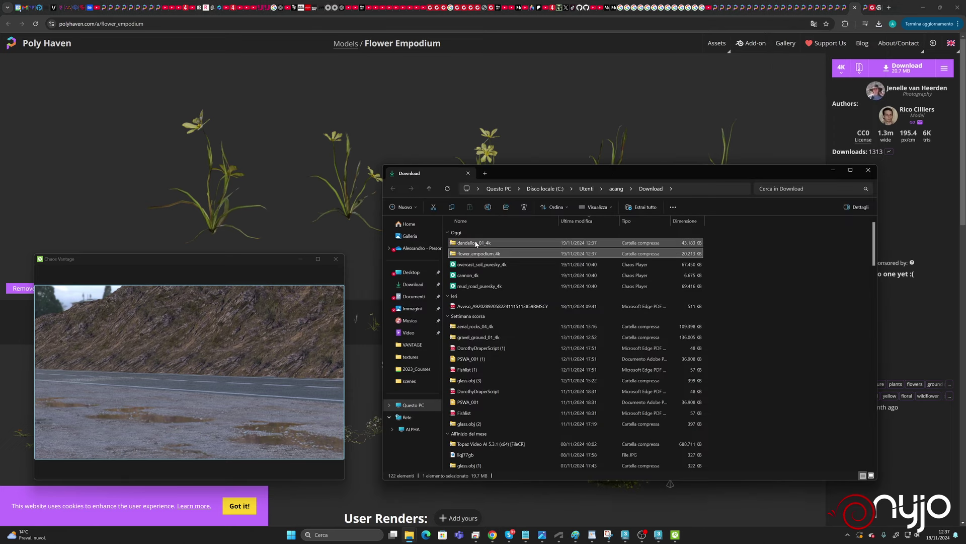
ctrl+click(476, 246)
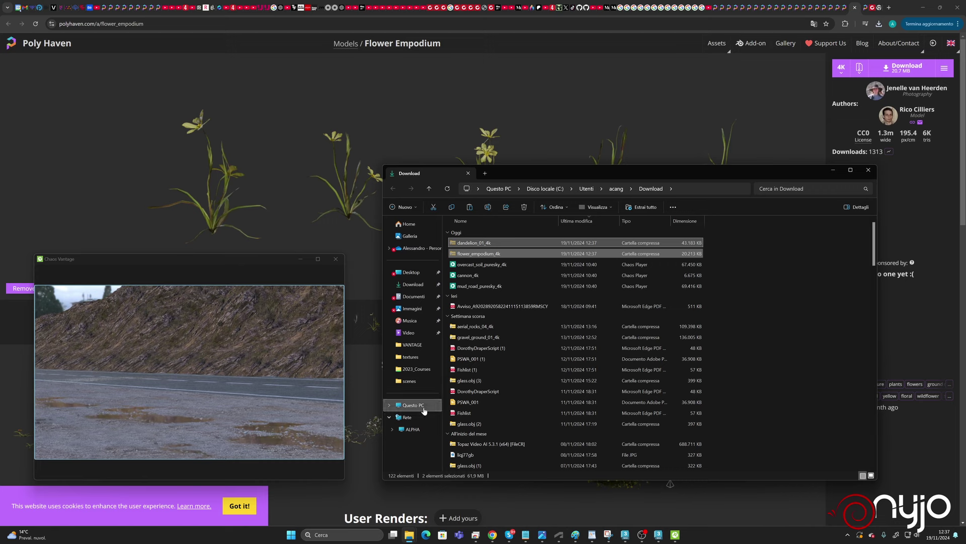
click(413, 405)
double_click(537, 244)
double_click(537, 244)
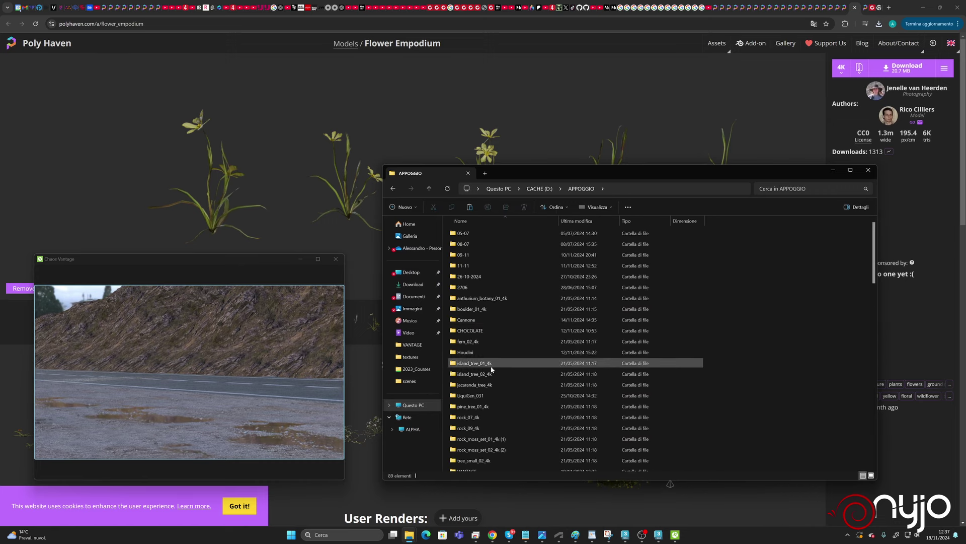
scroll(473, 436, down, 3)
double_click(469, 379)
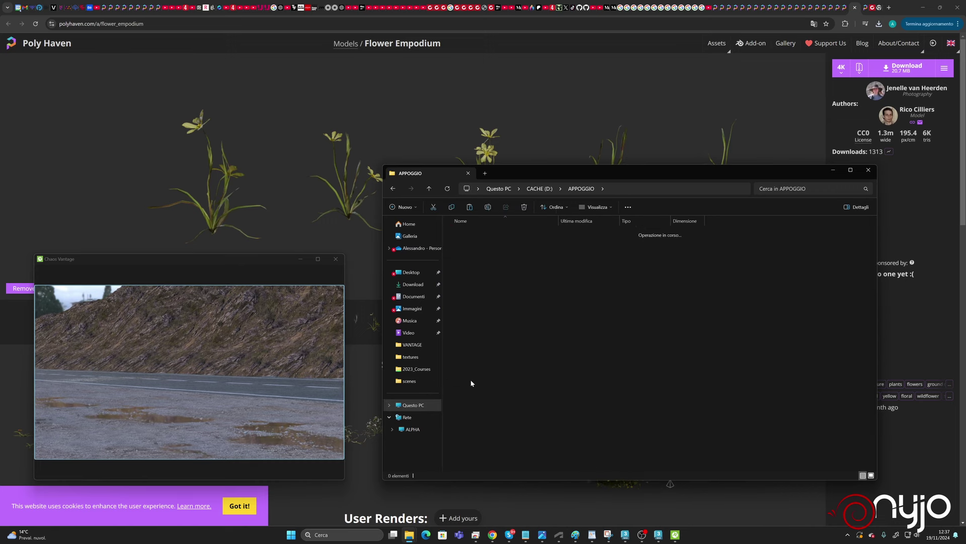
double_click(474, 256)
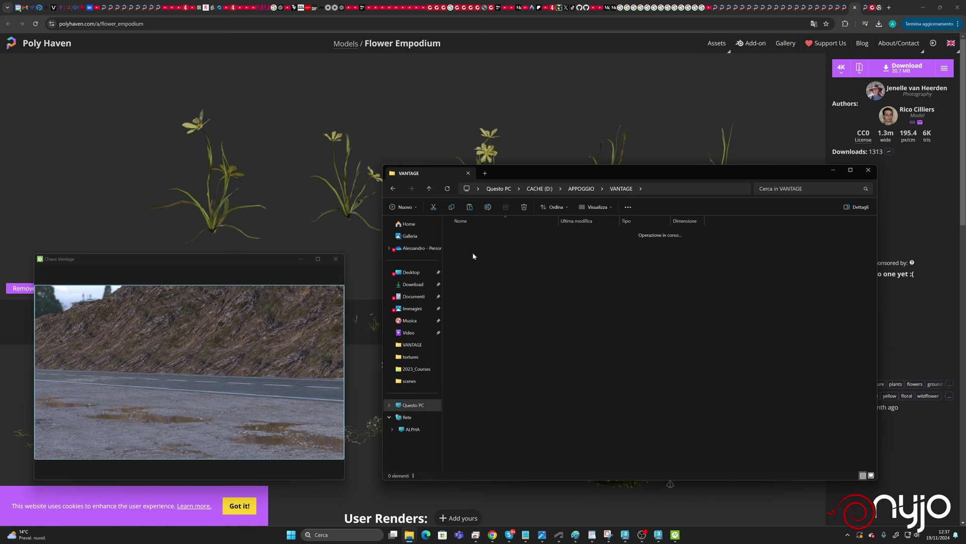
right_click(602, 379)
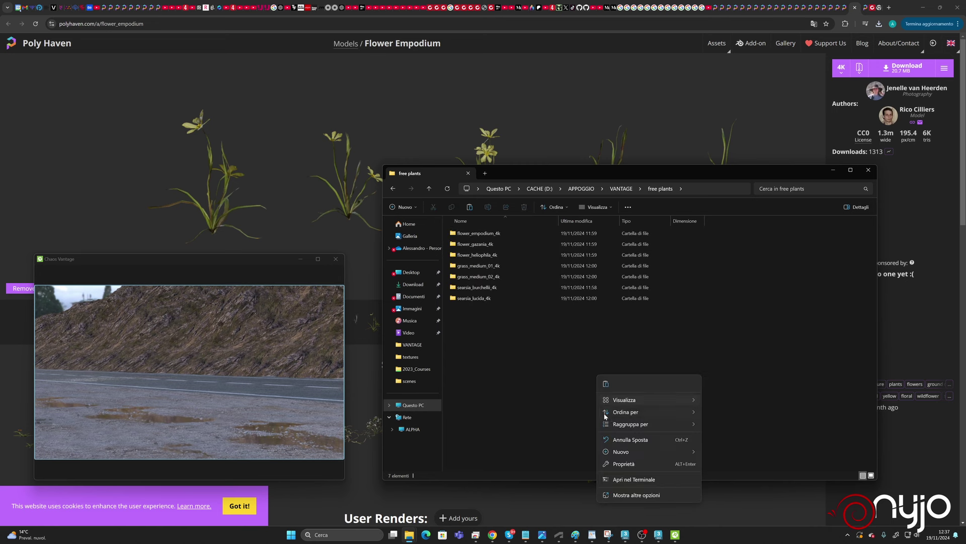
click(605, 382)
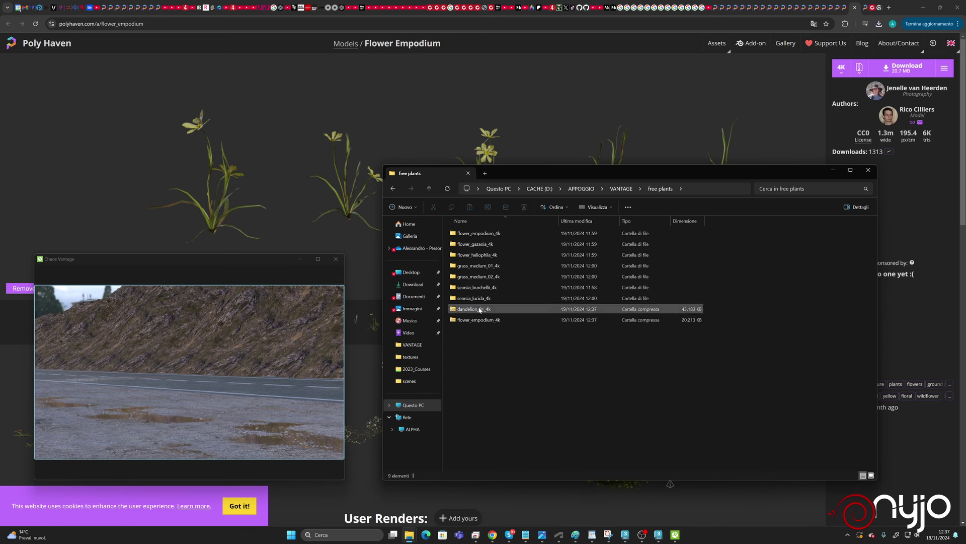
Extract dandelion_01_4k and flower_empodium_4k zips into their own folders, overwriting existing files.
right_click(480, 310)
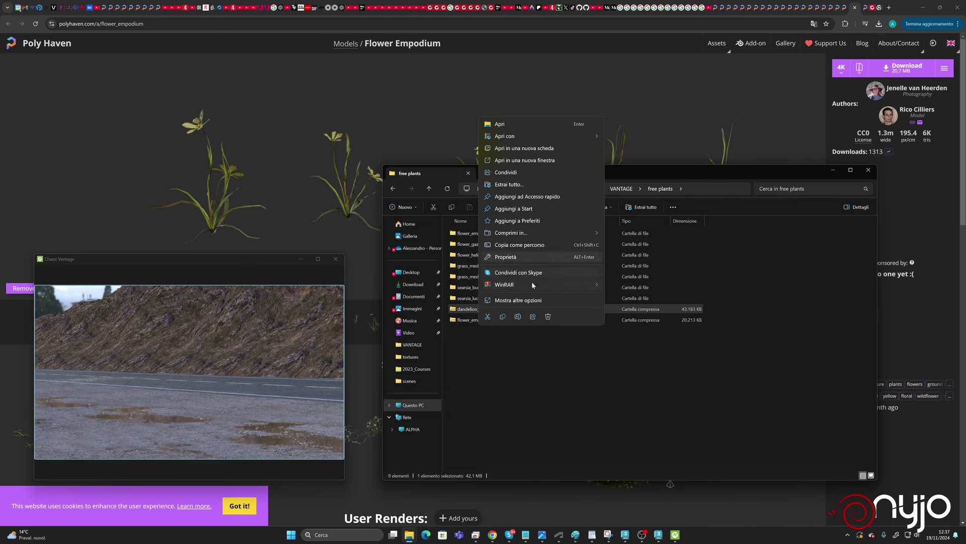
mouse_move(560, 287)
click(629, 311)
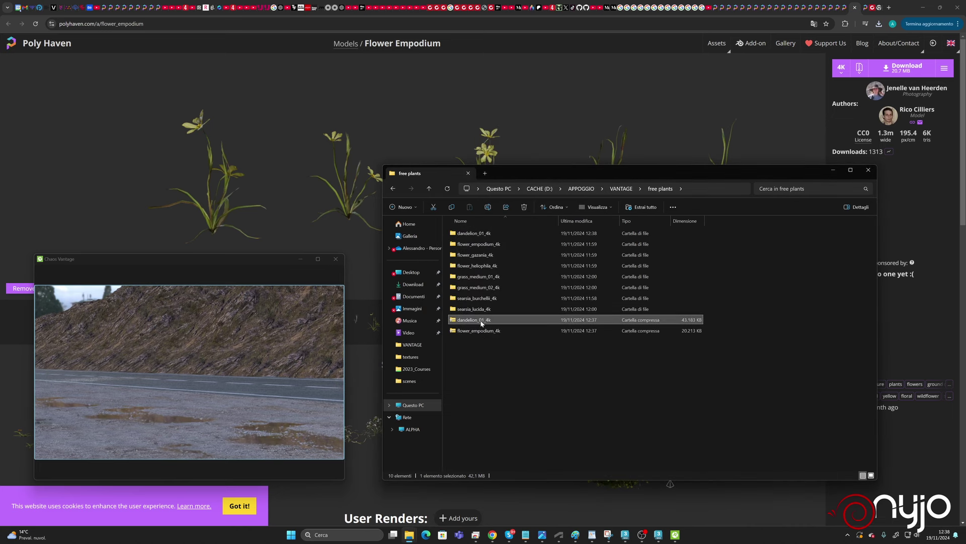
right_click(480, 330)
click(480, 332)
click(480, 331)
right_click(480, 330)
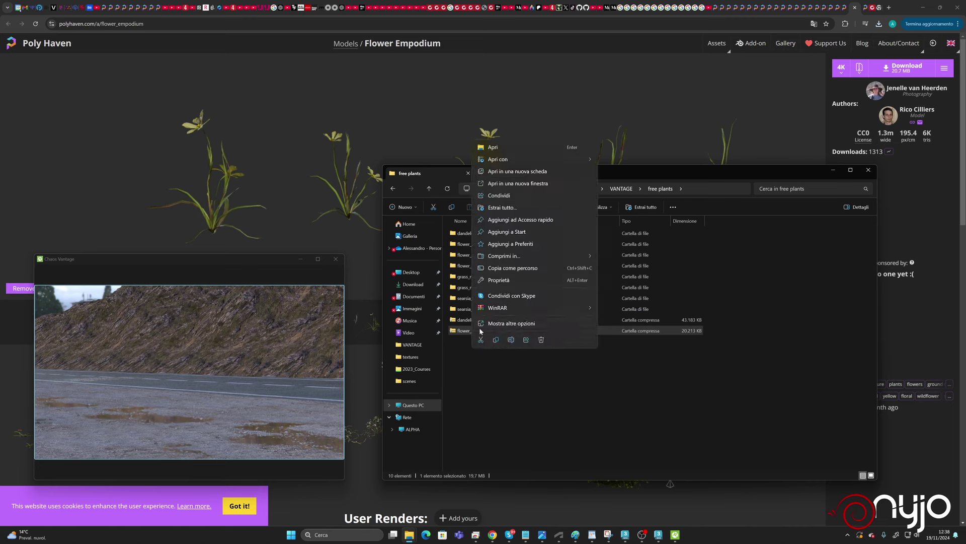
mouse_move(535, 310)
click(629, 330)
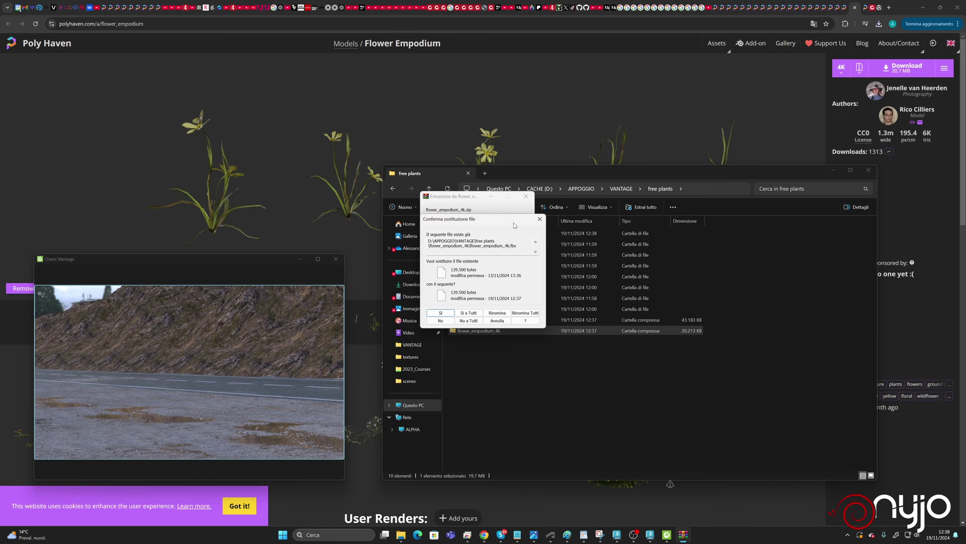
click(473, 312)
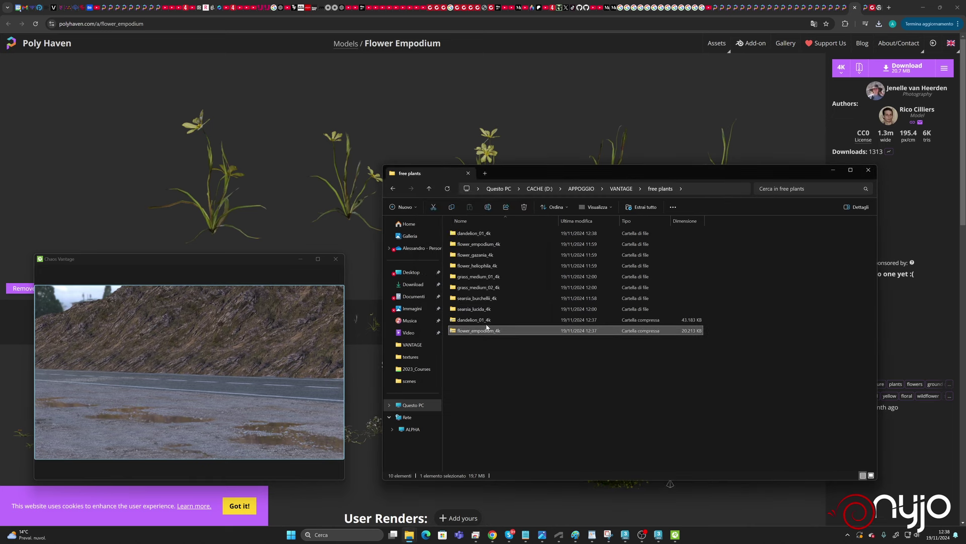
Delete both zip archives and switch back to 3ds Max.
ctrl+click(486, 323)
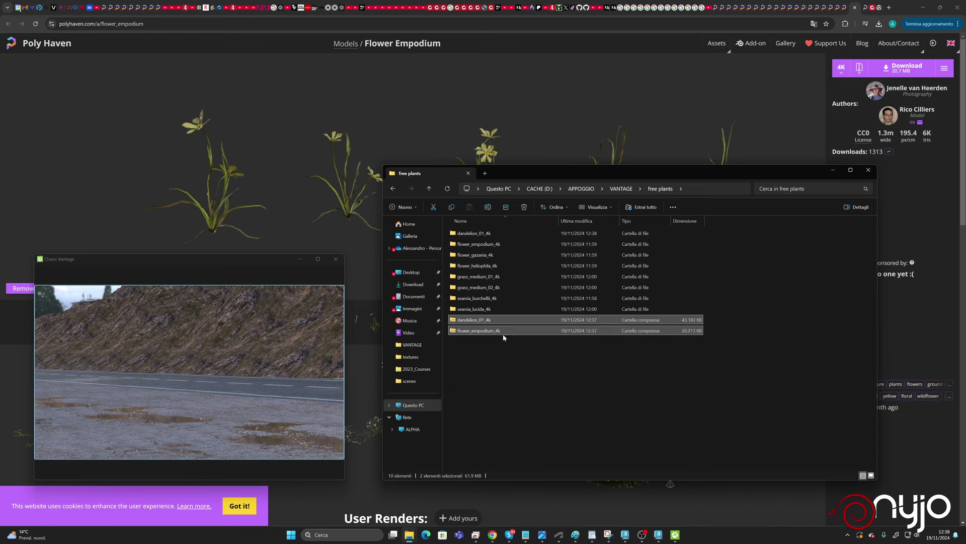
key(Delete)
click(512, 273)
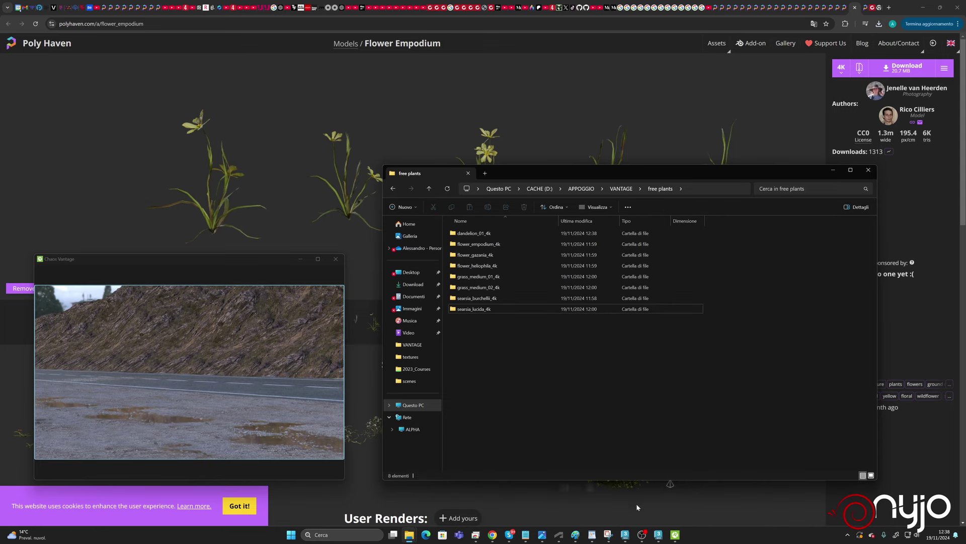
click(660, 536)
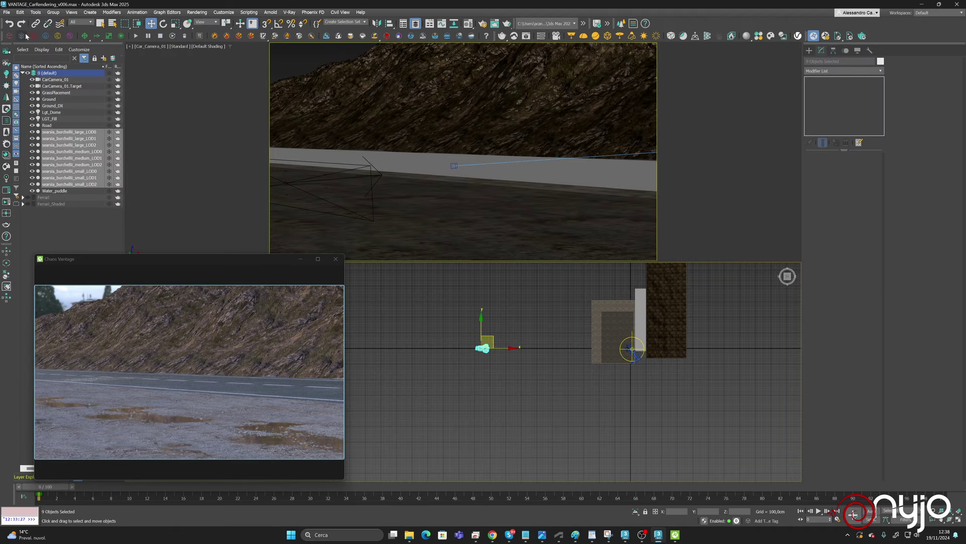
Put the selected searsia objects on a new layer named Plants.
click(7, 12)
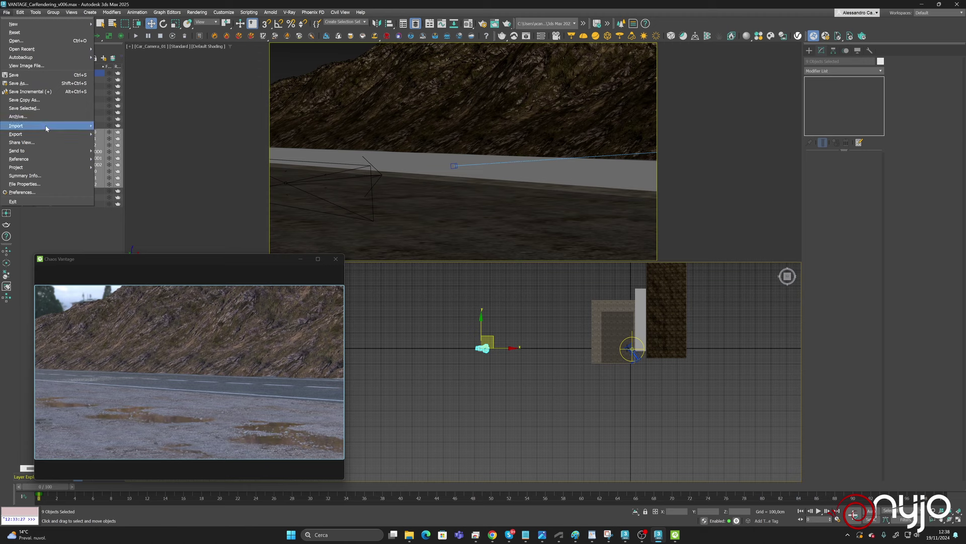
click(138, 11)
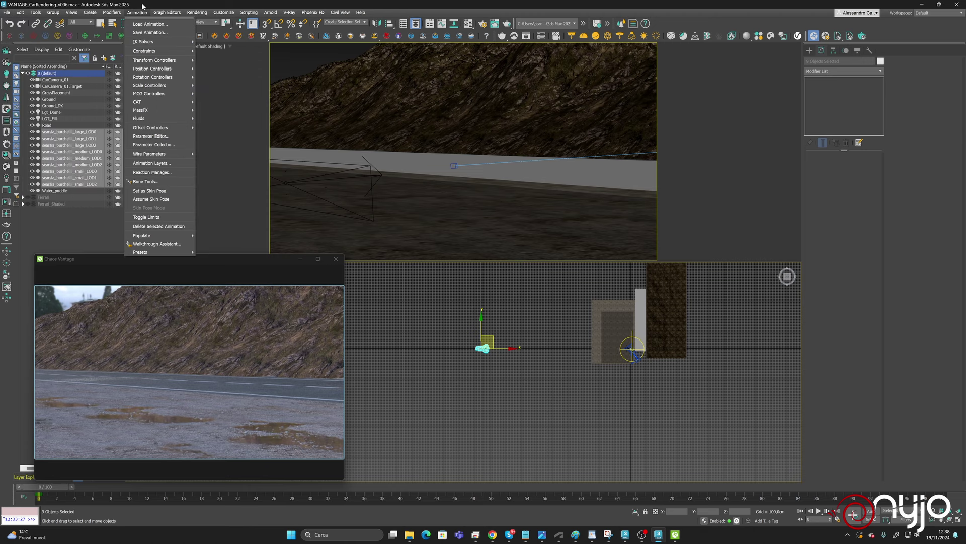
click(142, 6)
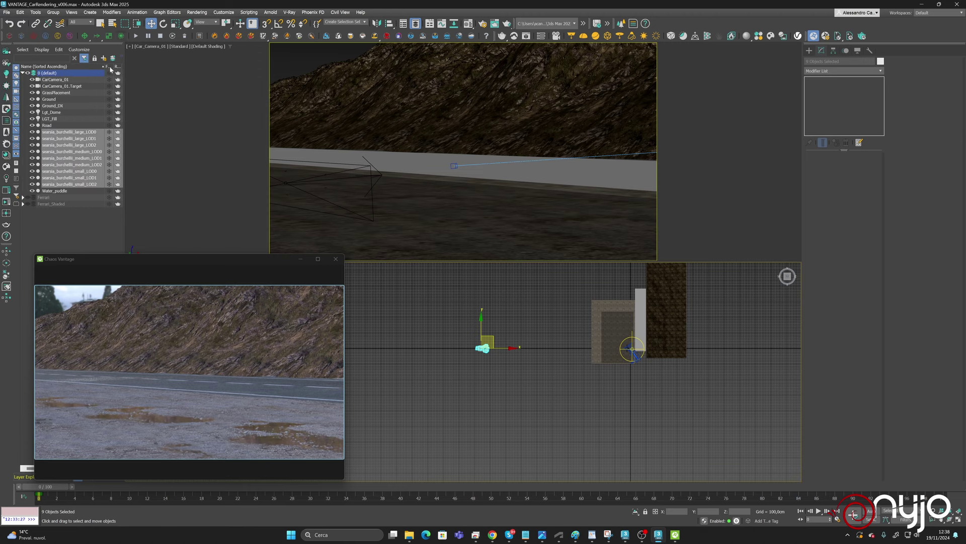
click(104, 57)
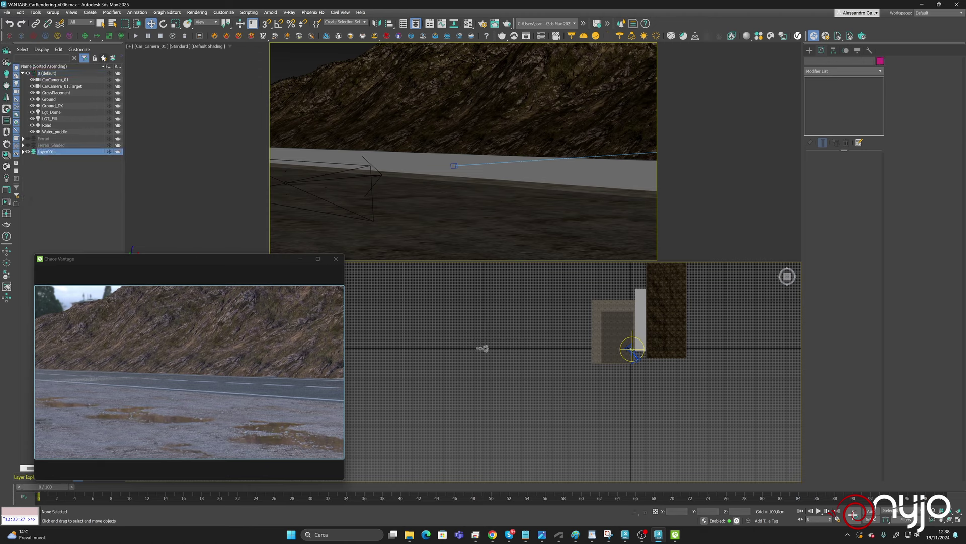
double_click(51, 152)
text(Plan)
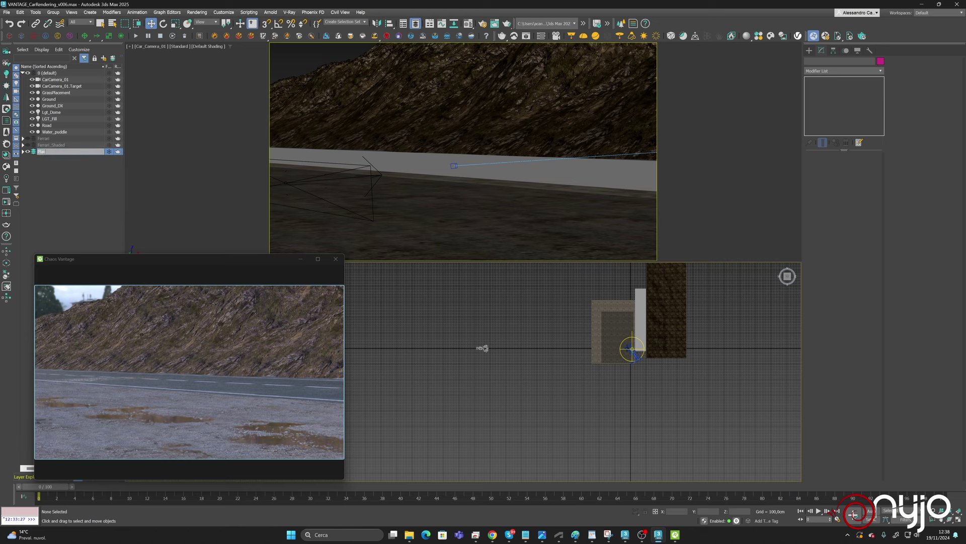
text(ts)
key(Return)
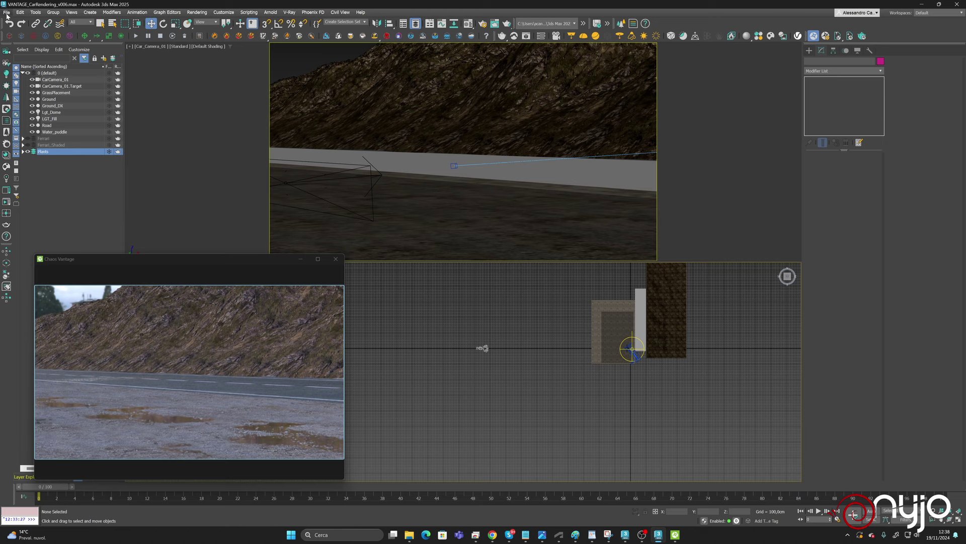
Import dandelion_01_4k.fbx from the free plants folder with default FBX settings.
click(6, 13)
mouse_move(70, 126)
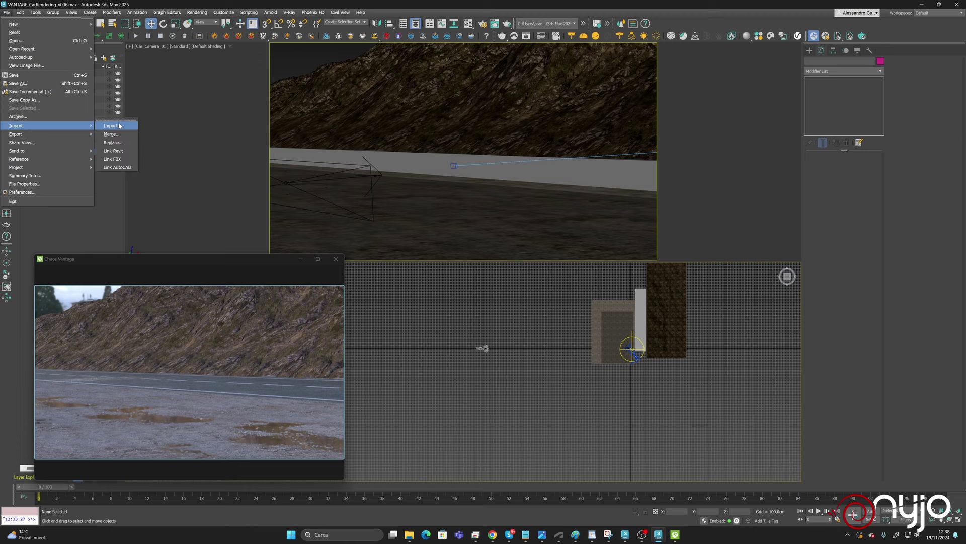
click(121, 126)
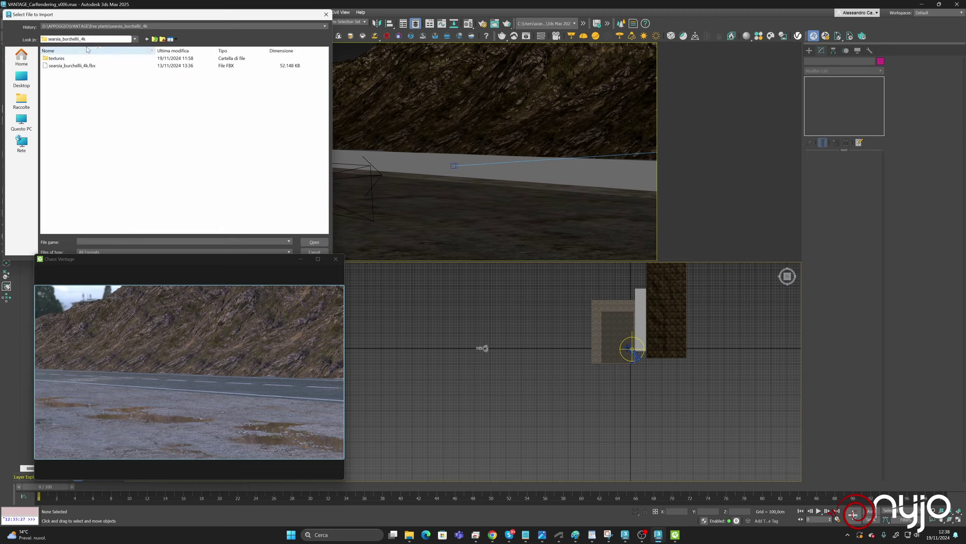
click(154, 39)
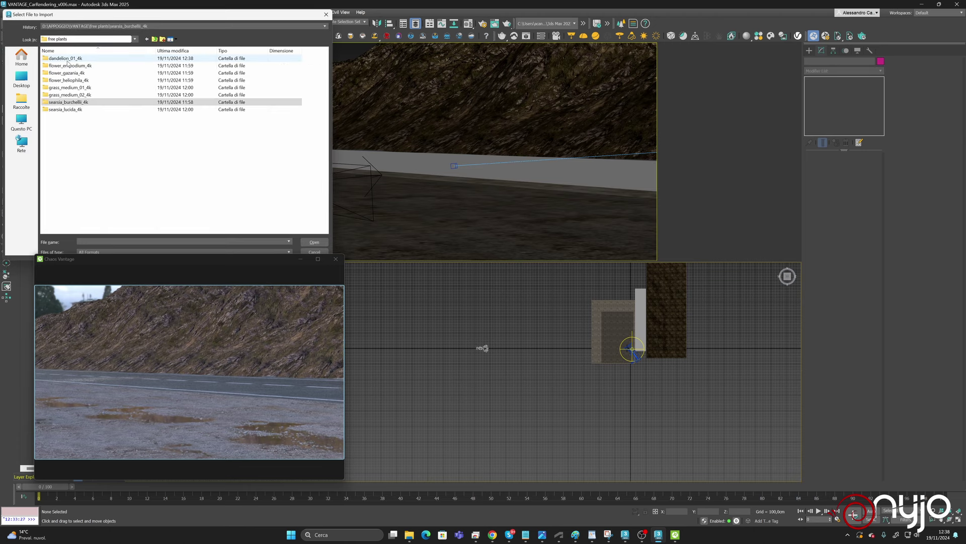
double_click(66, 58)
double_click(62, 66)
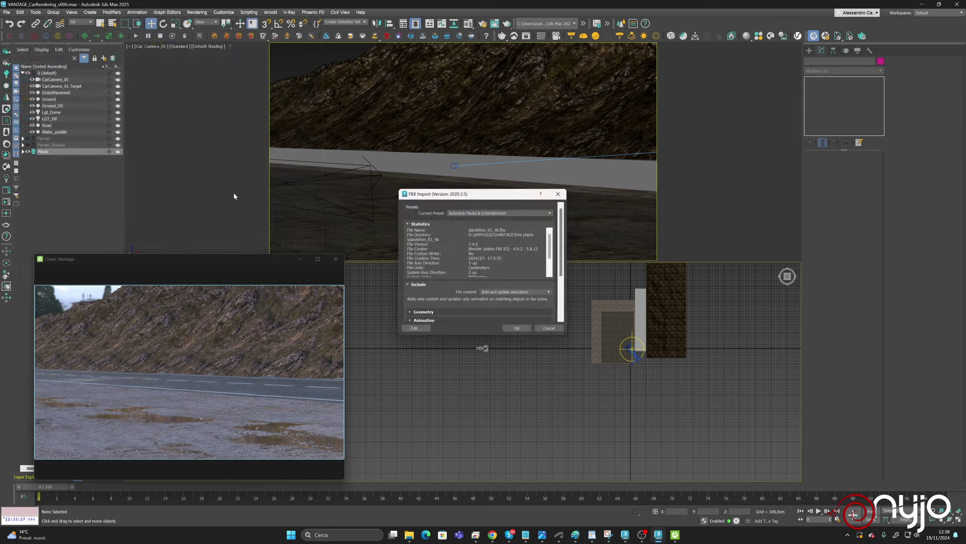
click(517, 330)
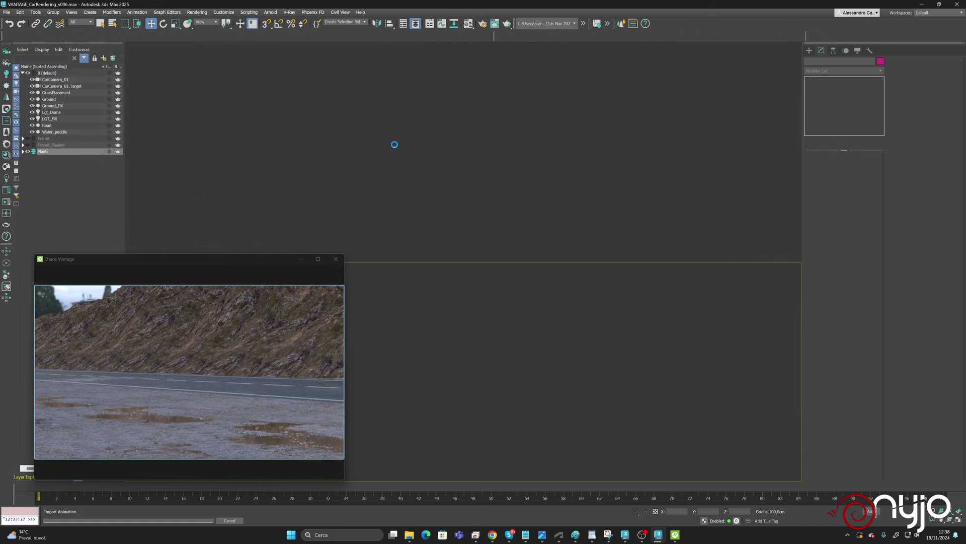
click(152, 24)
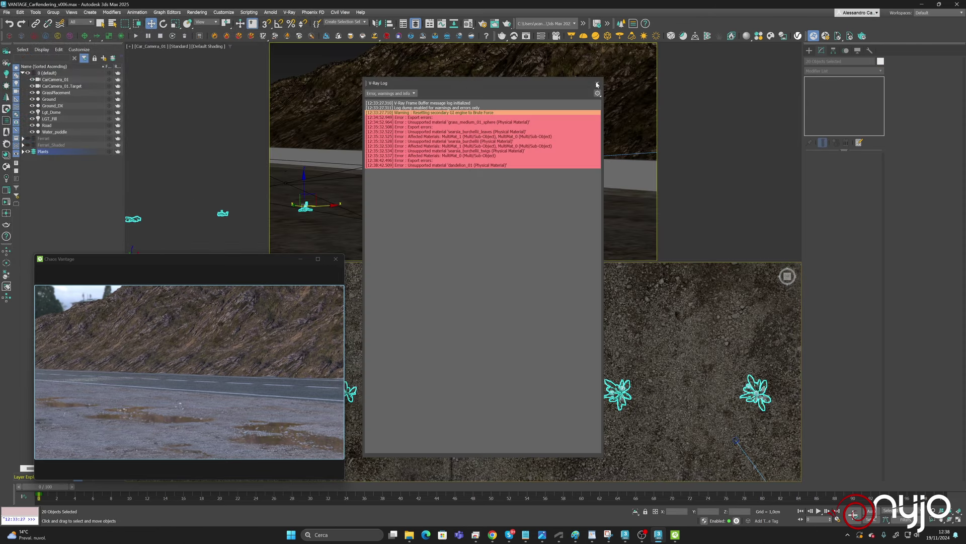
Drag the dandelions left in the Top viewport beside the grass clumps, out of camera view.
click(597, 83)
scroll(617, 373, down, 5)
scroll(616, 369, down, 3)
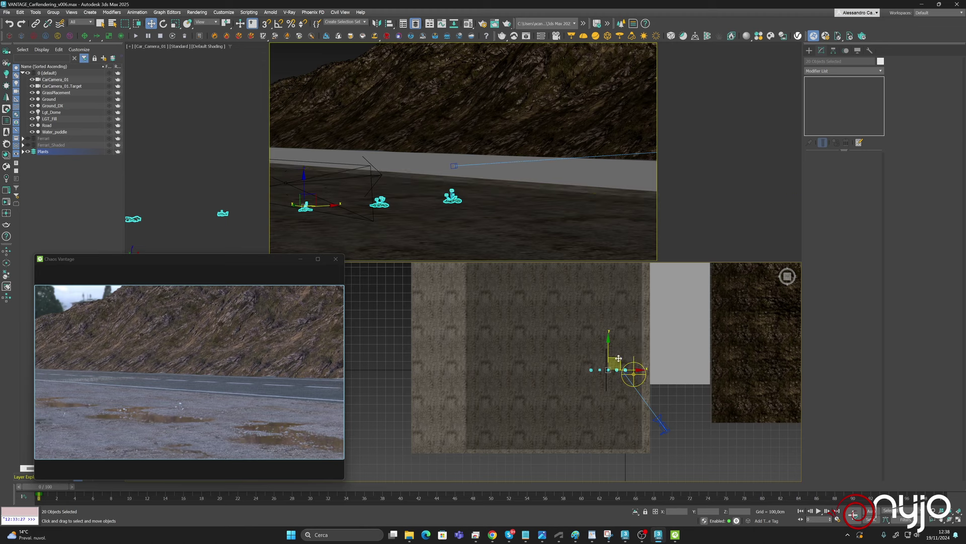
drag(617, 369, 385, 347)
middle_drag(385, 348, 687, 335)
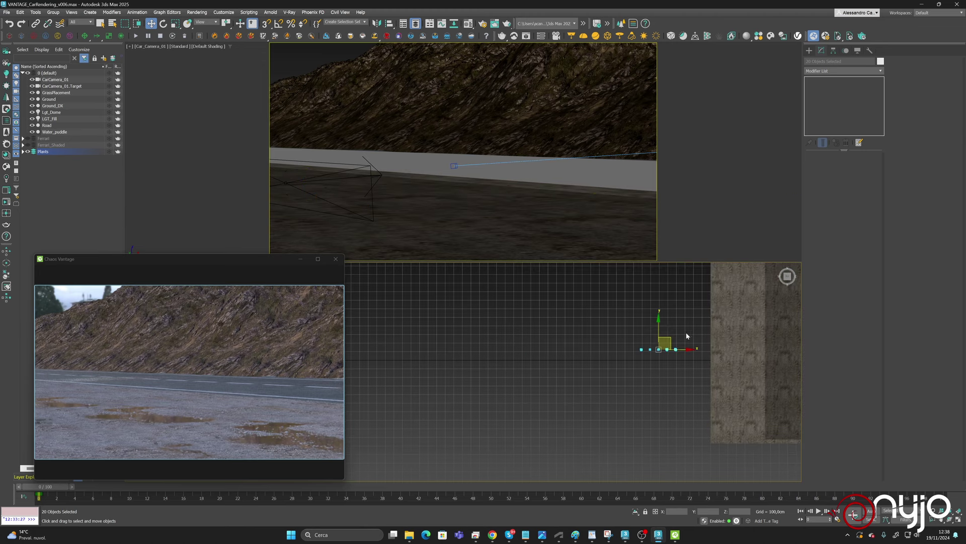
key(ctrl+z)
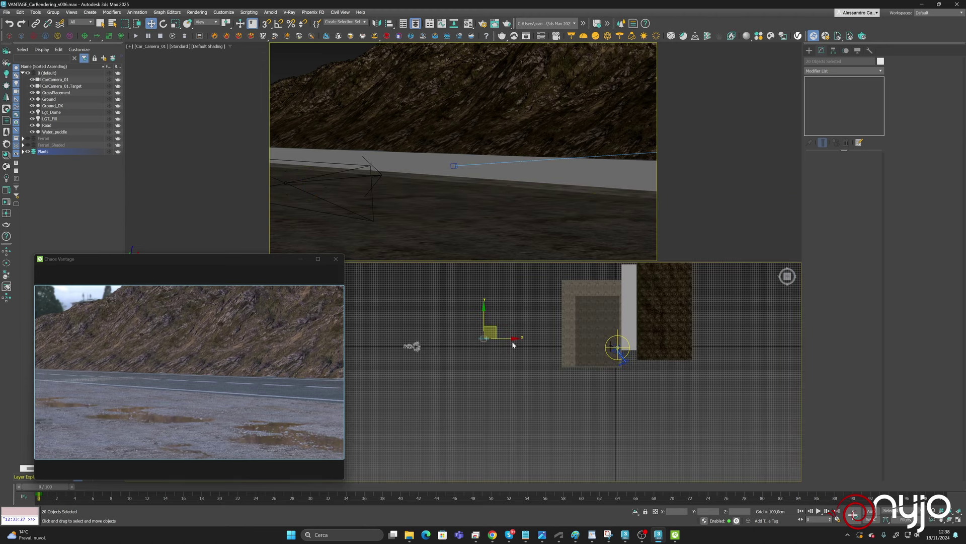
scroll(512, 340, down, 5)
drag(479, 334, 421, 336)
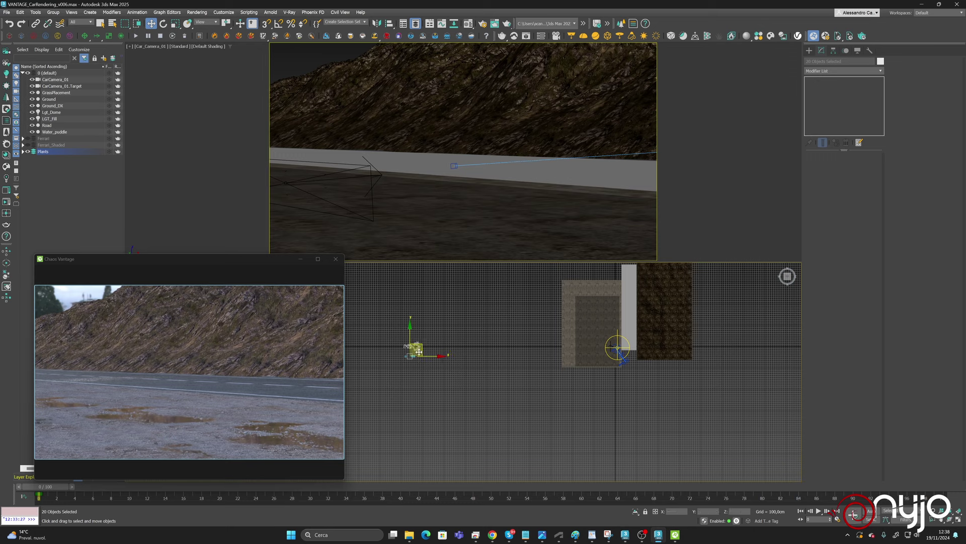
scroll(415, 357, up, 4)
middle_drag(458, 318, 523, 356)
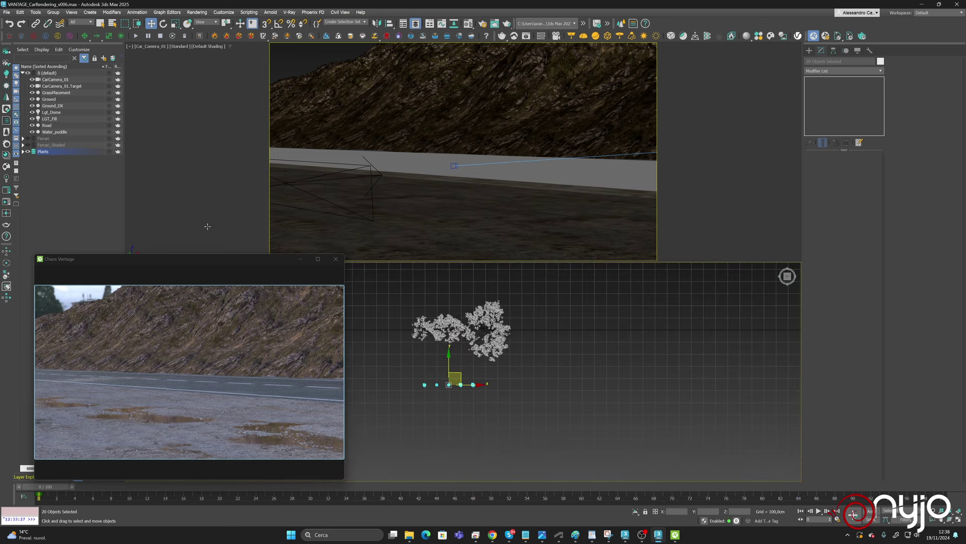
click(7, 12)
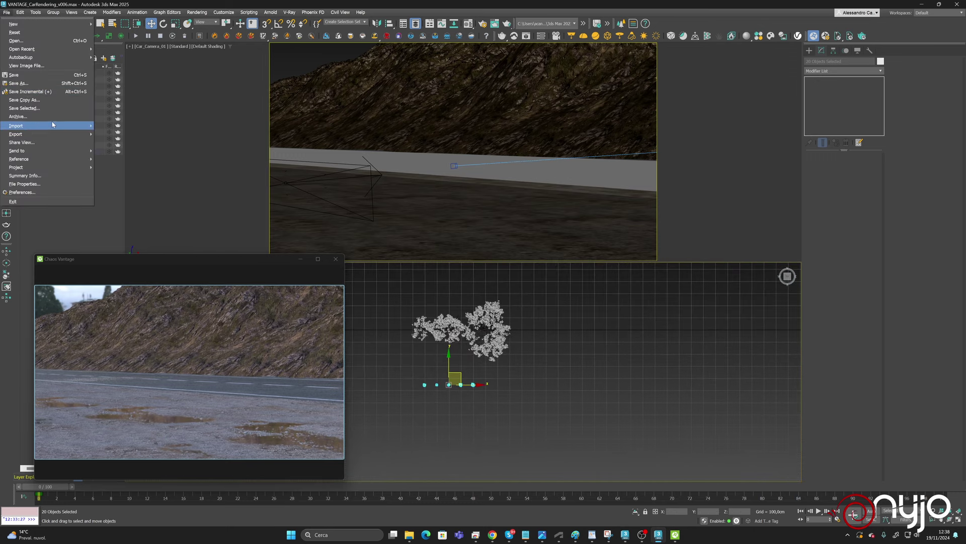
Import flower_empodium_4k.fbx from free plants\flower_empodium_4k, accepting the FBX import settings.
mouse_move(57, 126)
click(113, 126)
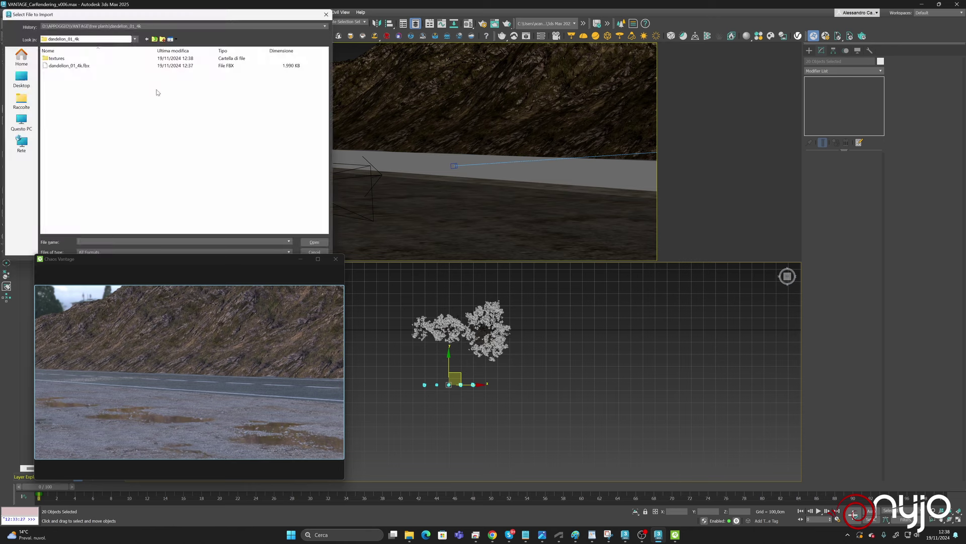
click(154, 38)
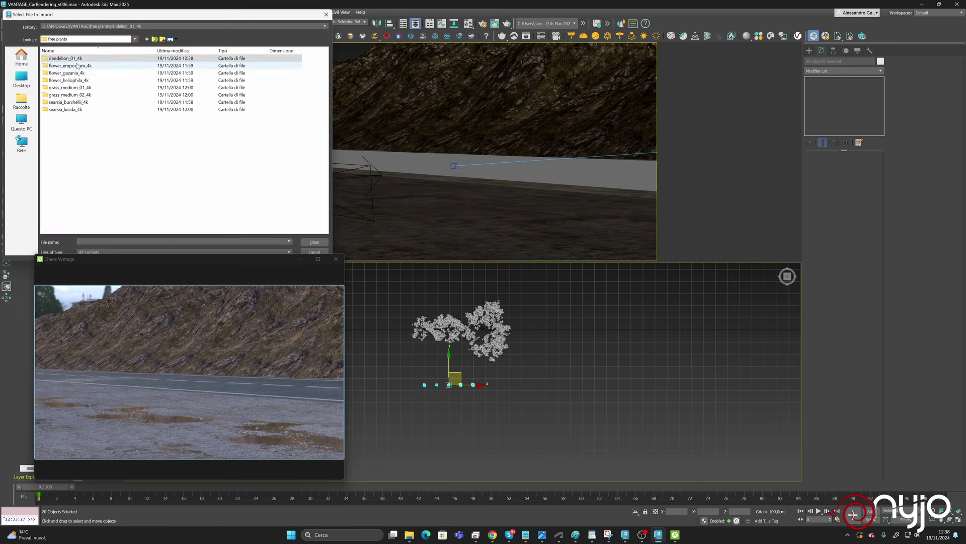
double_click(74, 69)
click(63, 65)
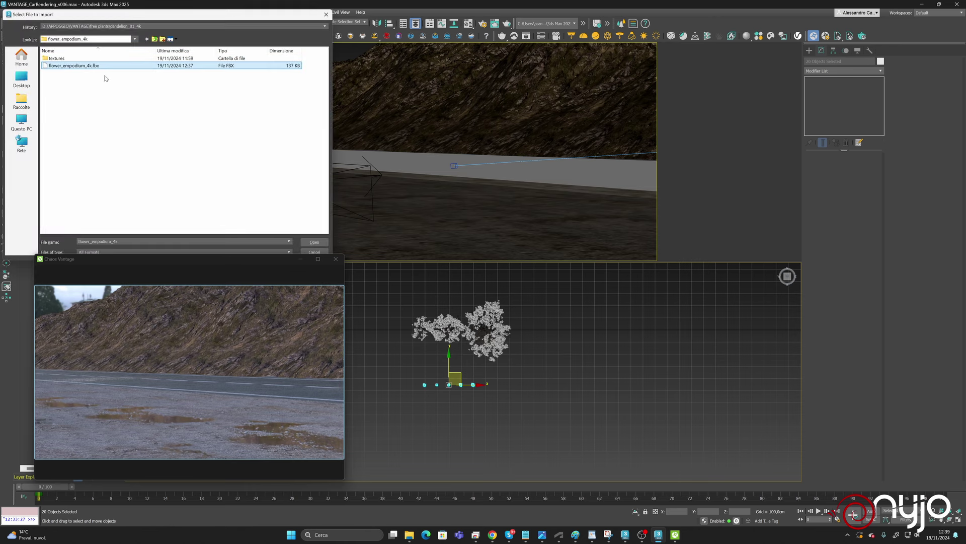
click(325, 242)
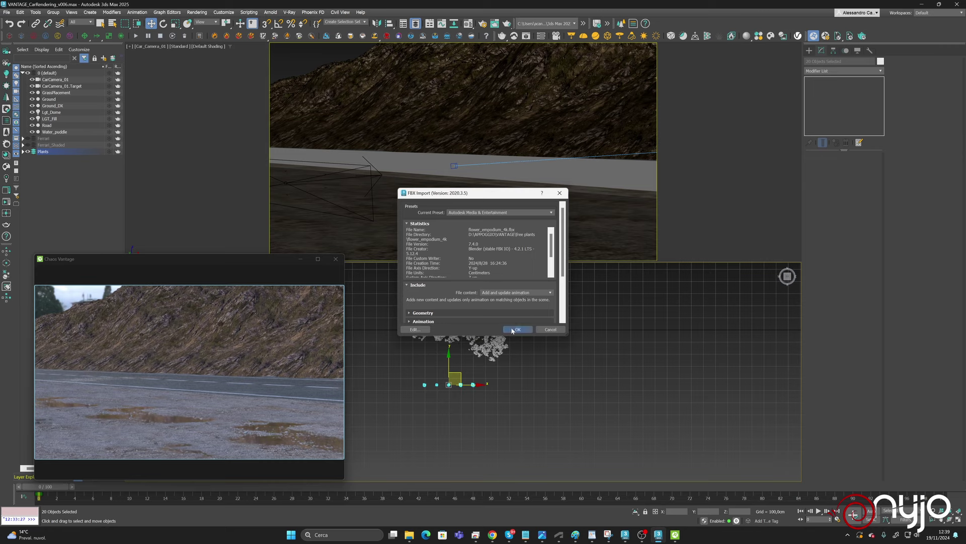
click(512, 330)
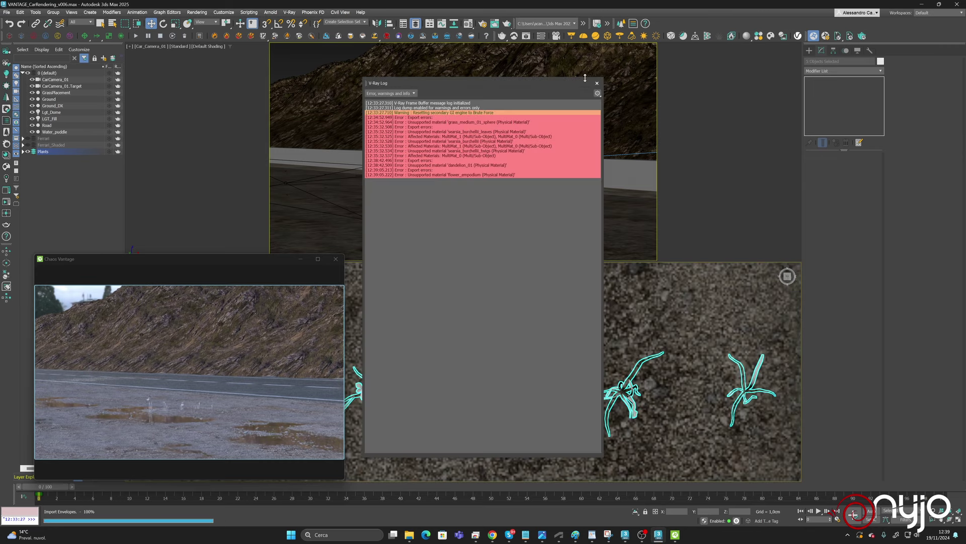
Drag the five empodium flowers in the Top viewport over to the grass clumps, then deselect.
click(597, 84)
scroll(606, 333, down, 15)
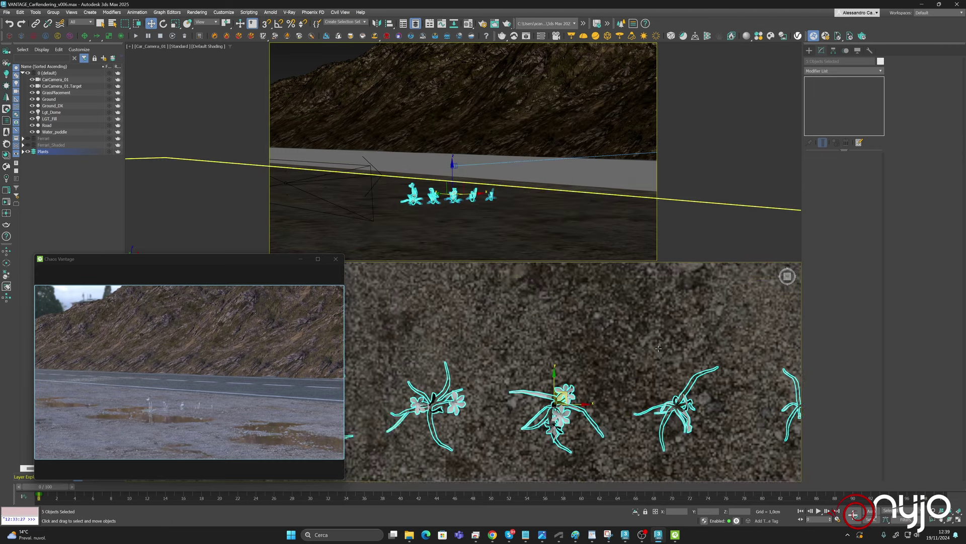
middle_drag(668, 358, 730, 398)
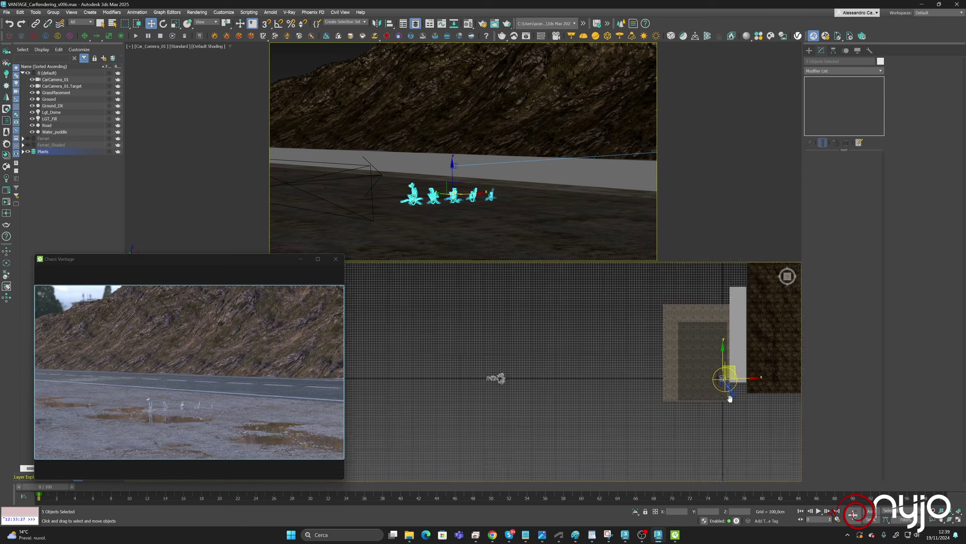
drag(738, 369, 517, 376)
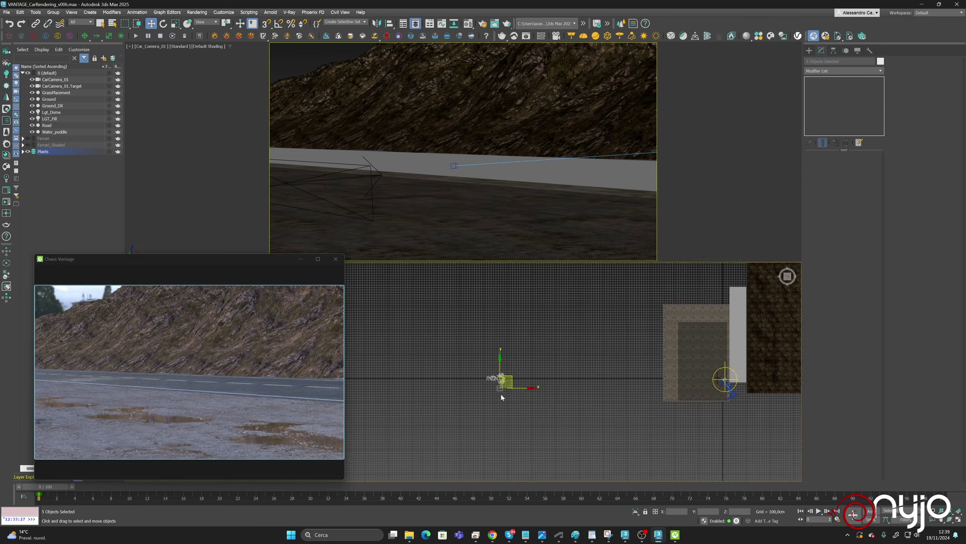
scroll(497, 388, up, 6)
middle_drag(497, 388, 531, 400)
drag(539, 339, 503, 374)
click(653, 352)
Pan and zoom the Top view toward the road and wall.
scroll(614, 354, up, 2)
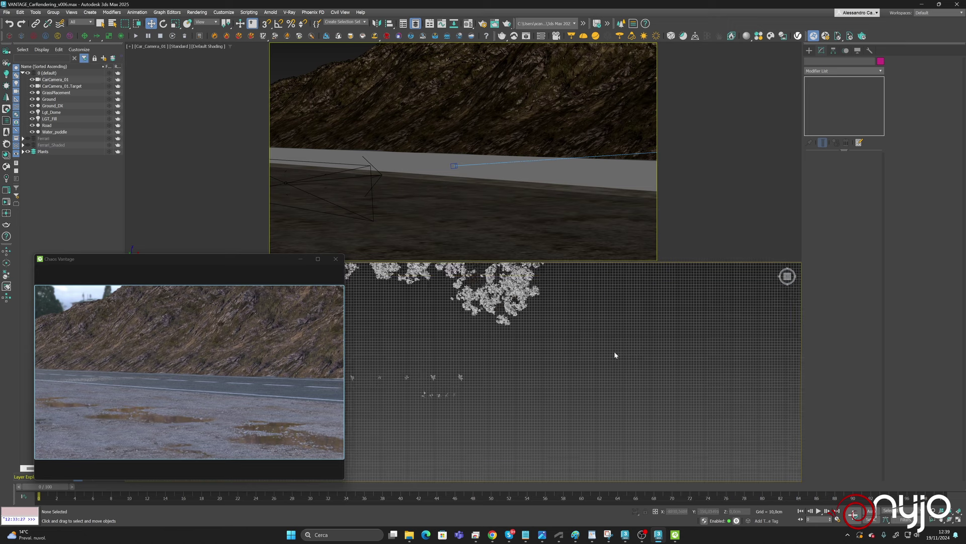
scroll(629, 354, down, 6)
scroll(654, 342, down, 3)
scroll(621, 272, up, 8)
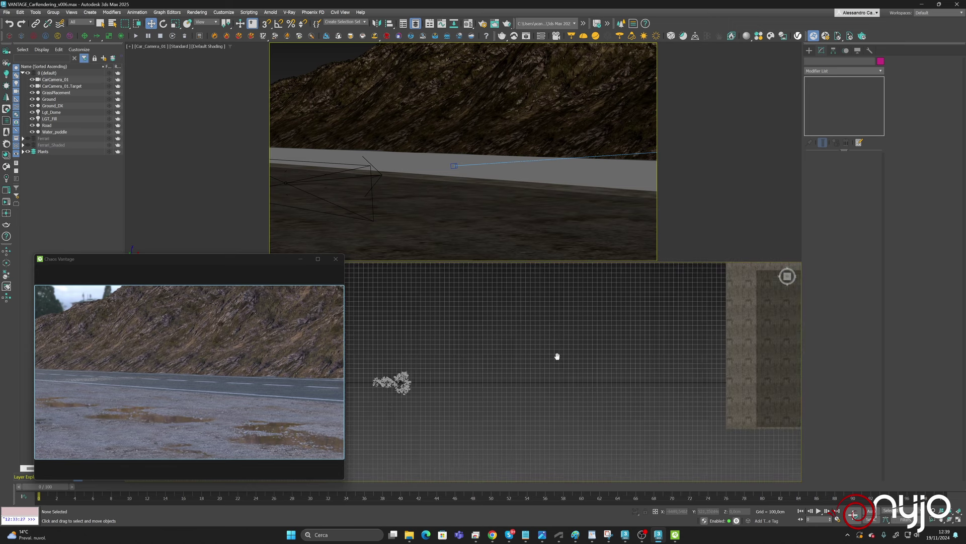
middle_drag(580, 339, 492, 384)
click(809, 50)
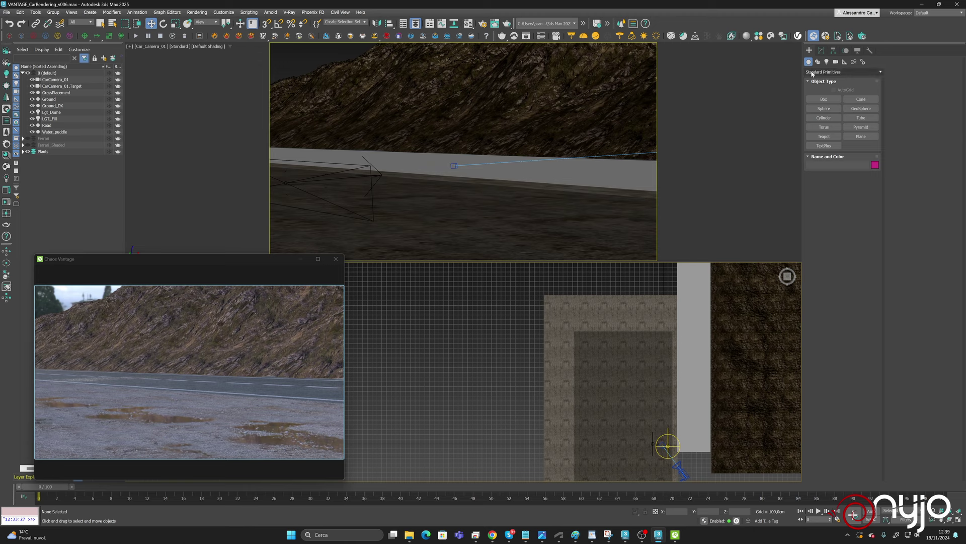
Place a ChaosScatter object in the Top viewport and rename it CS_Side.
click(844, 72)
click(822, 207)
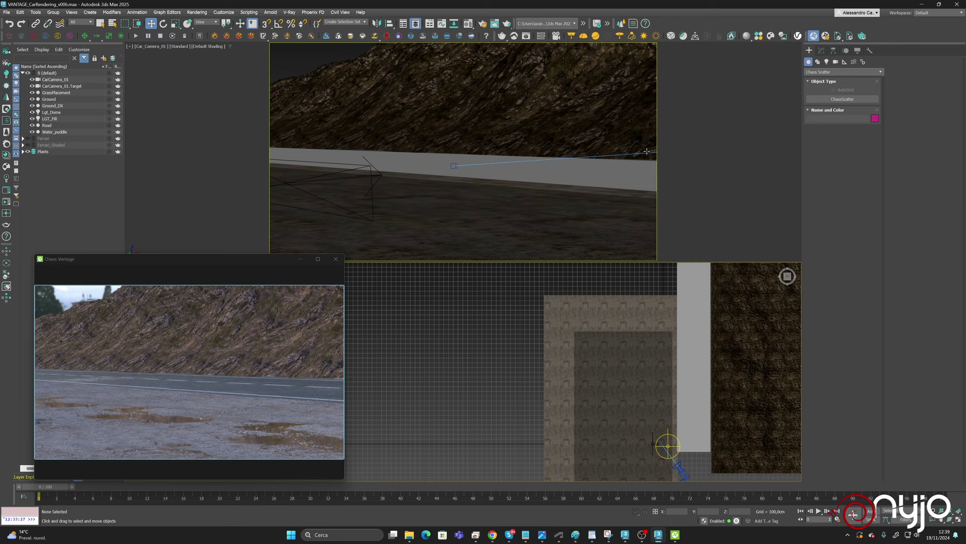
click(842, 99)
click(495, 307)
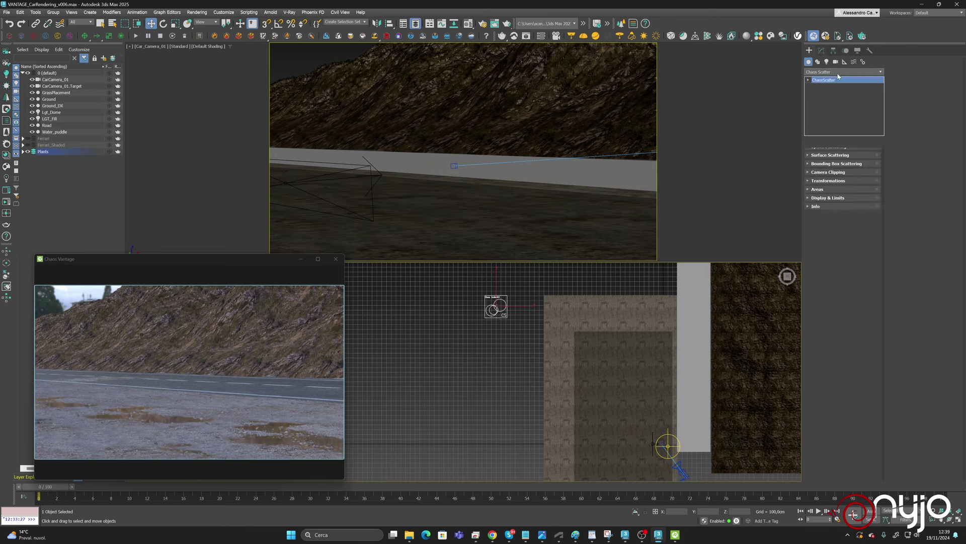
click(821, 50)
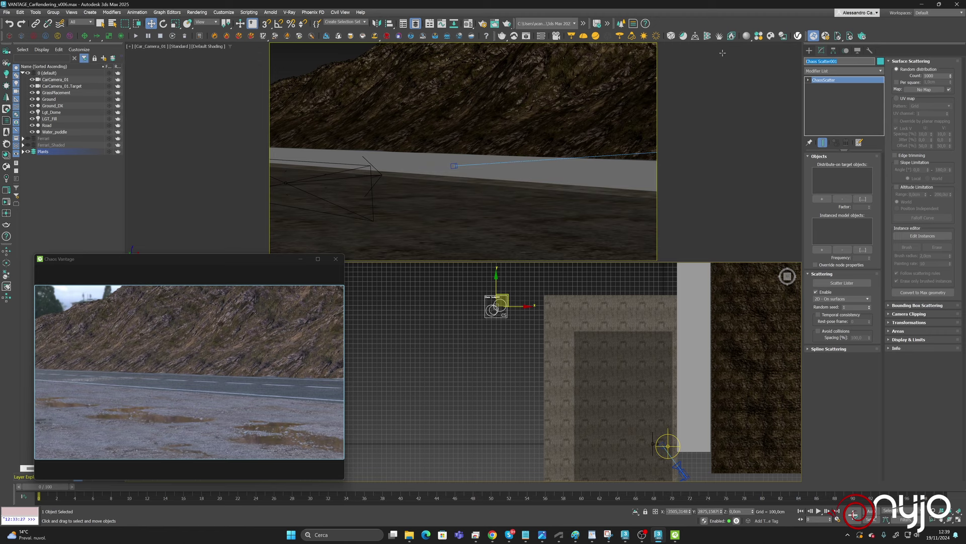
text(CS_Side)
key(Return)
Set GrassPlacement as the scatter surface for CS_Side.
click(823, 199)
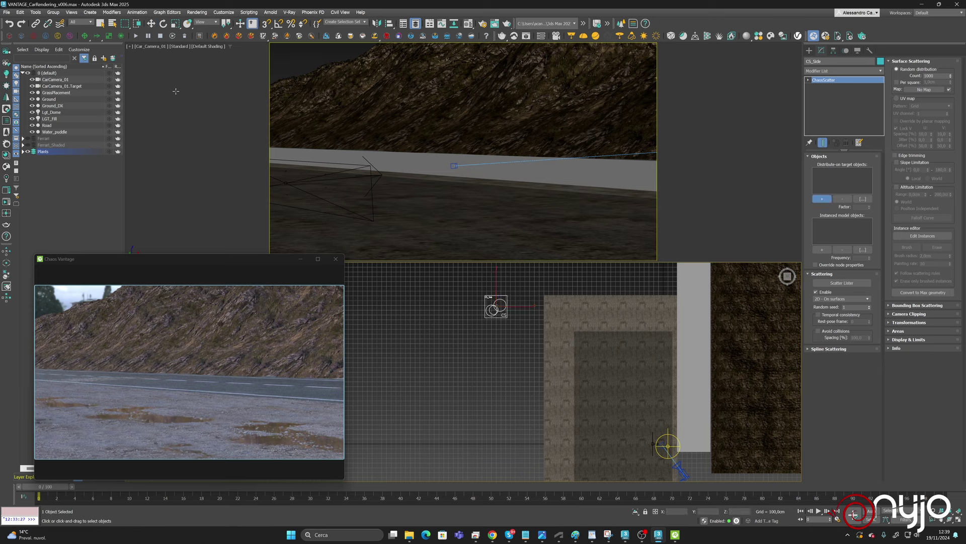
click(49, 93)
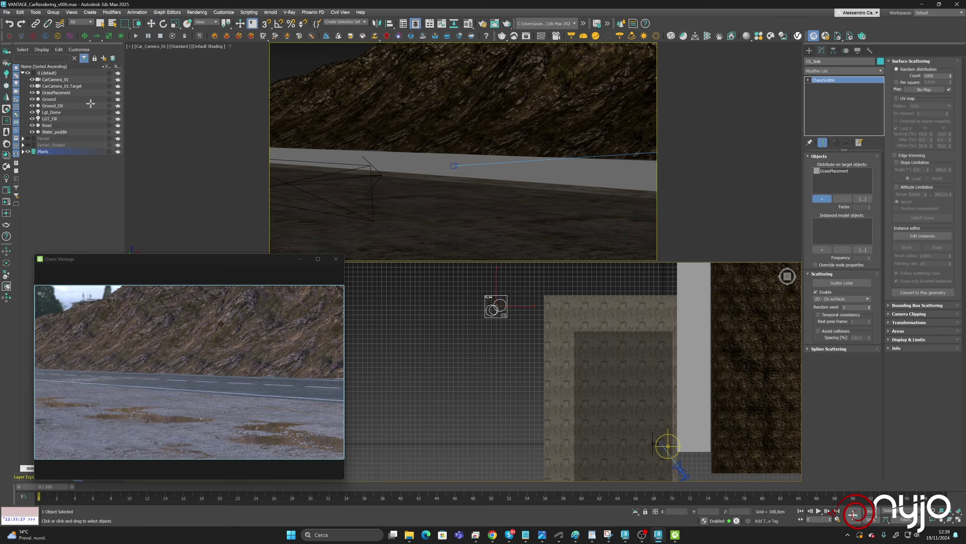
click(823, 250)
middle_drag(418, 360, 603, 386)
scroll(492, 423, up, 5)
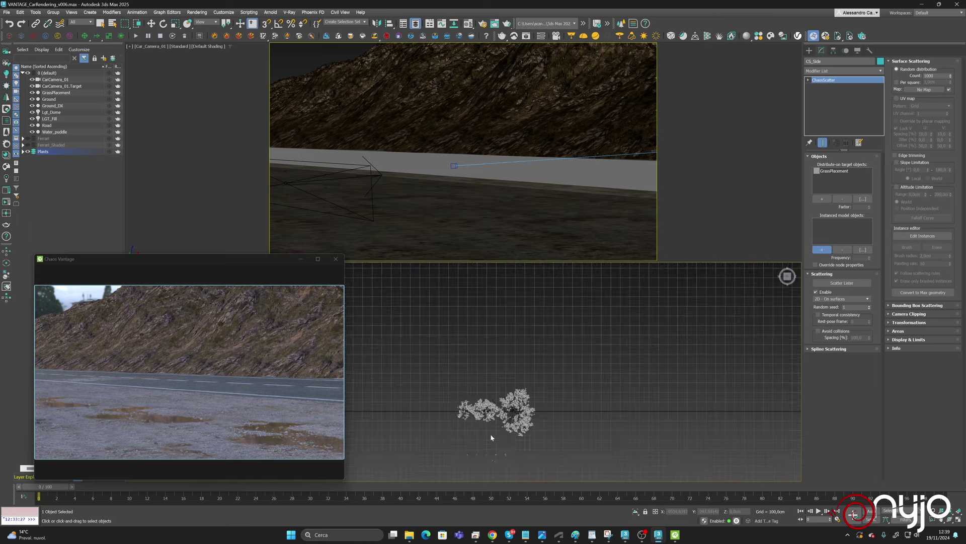
scroll(491, 437, up, 5)
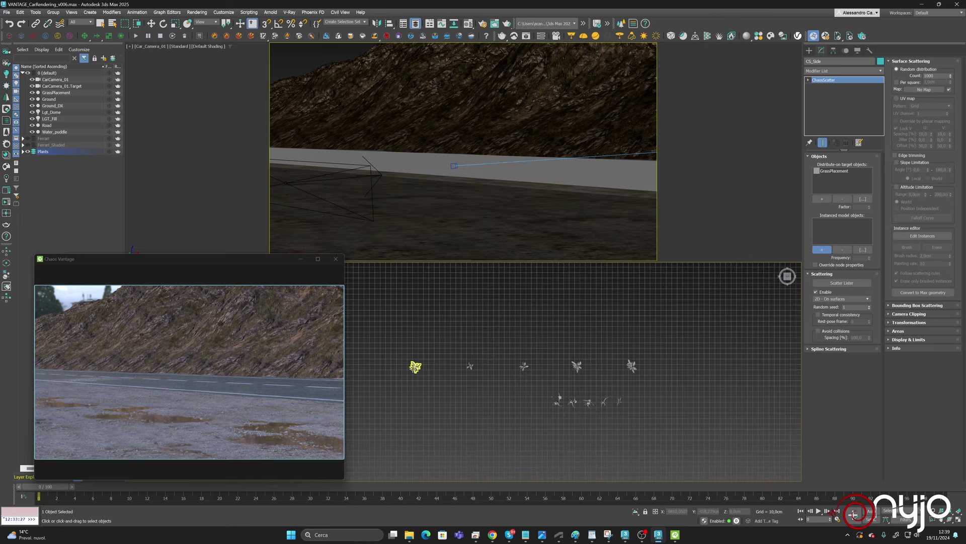
scroll(603, 388, up, 3)
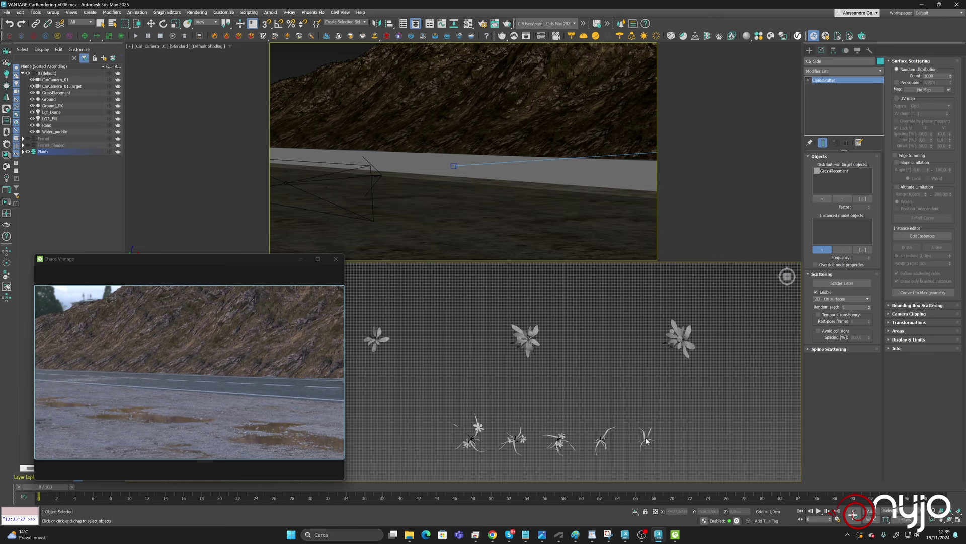
Add the five flower_empodium variants as CS_Side's instanced model objects.
click(649, 436)
click(603, 438)
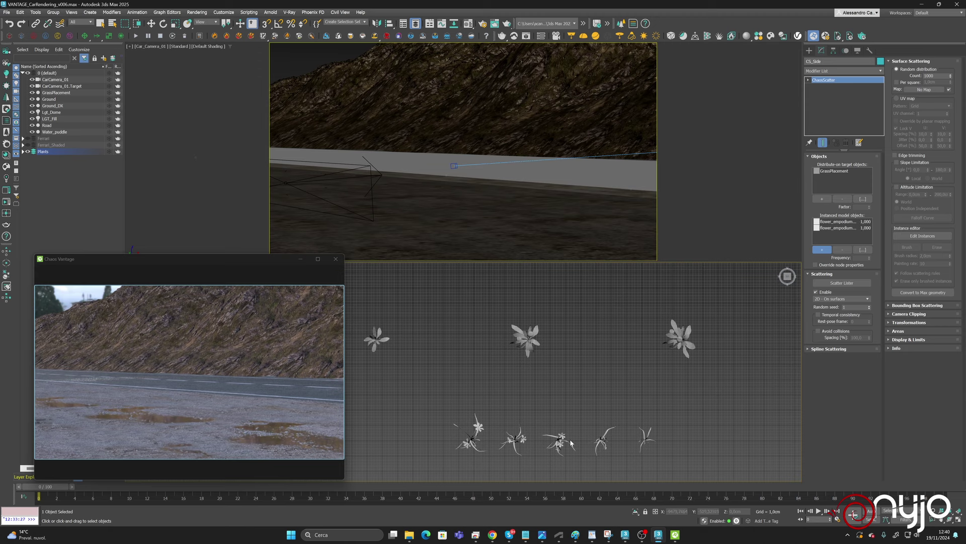
click(519, 442)
click(560, 440)
click(468, 441)
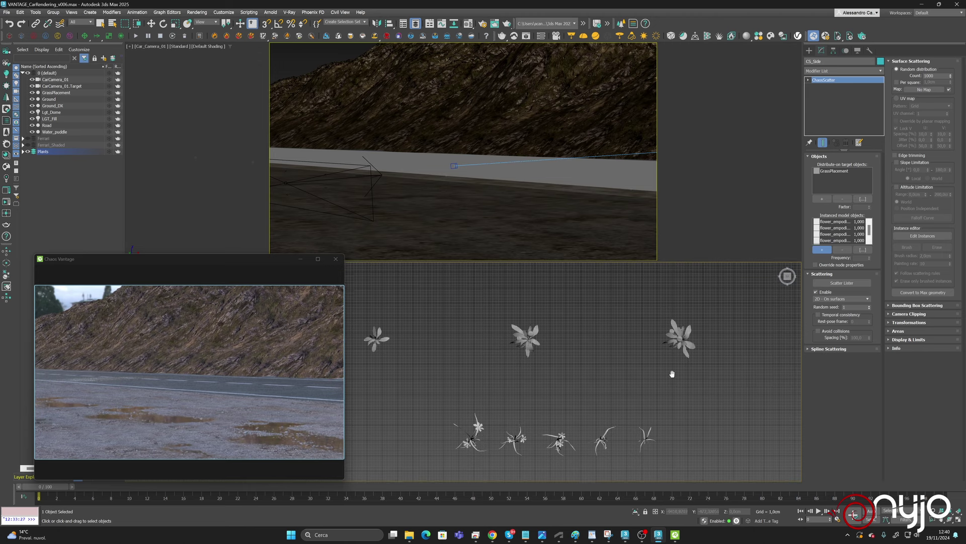
middle_drag(673, 373, 729, 375)
scroll(634, 355, down, 5)
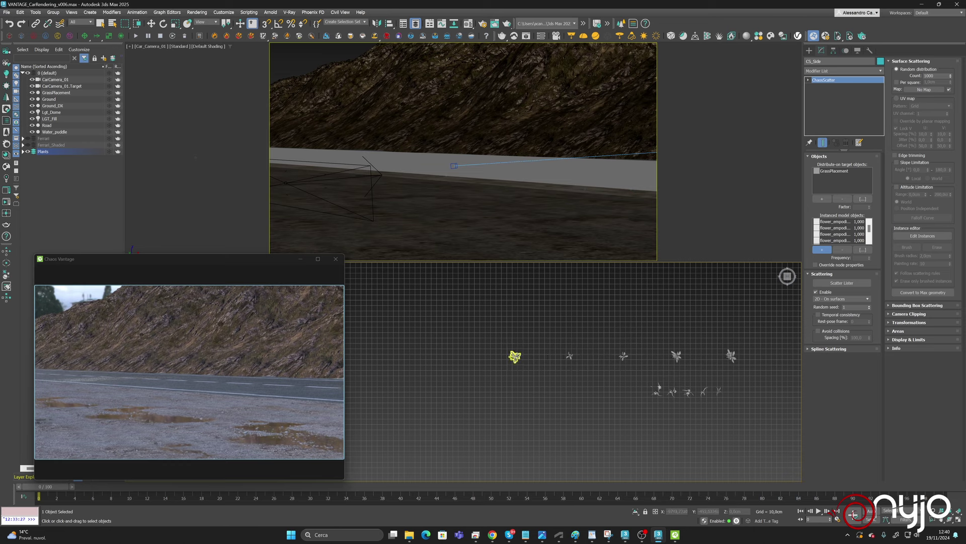
right_click(514, 356)
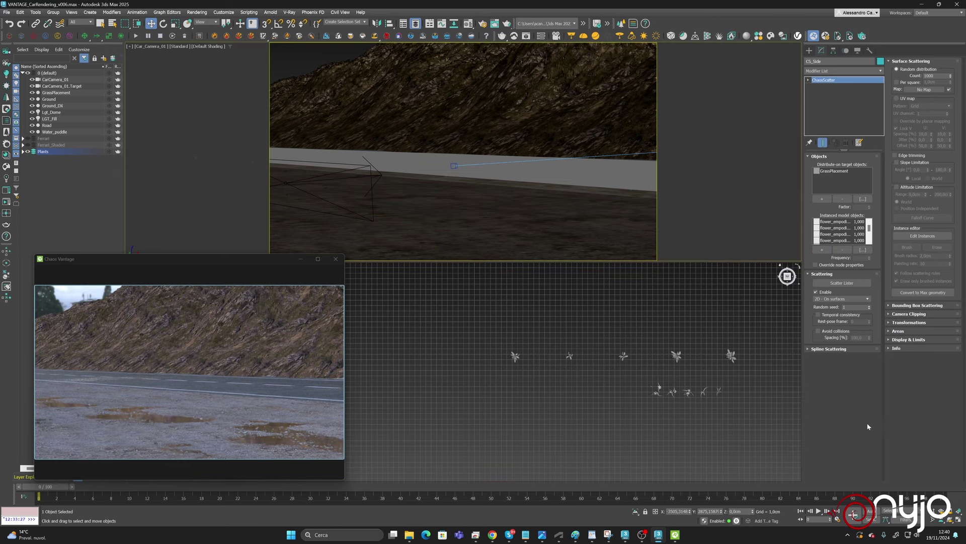
Maximize the camera view, enable Preserve model scale, and set Previz type to Full geometry.
click(959, 520)
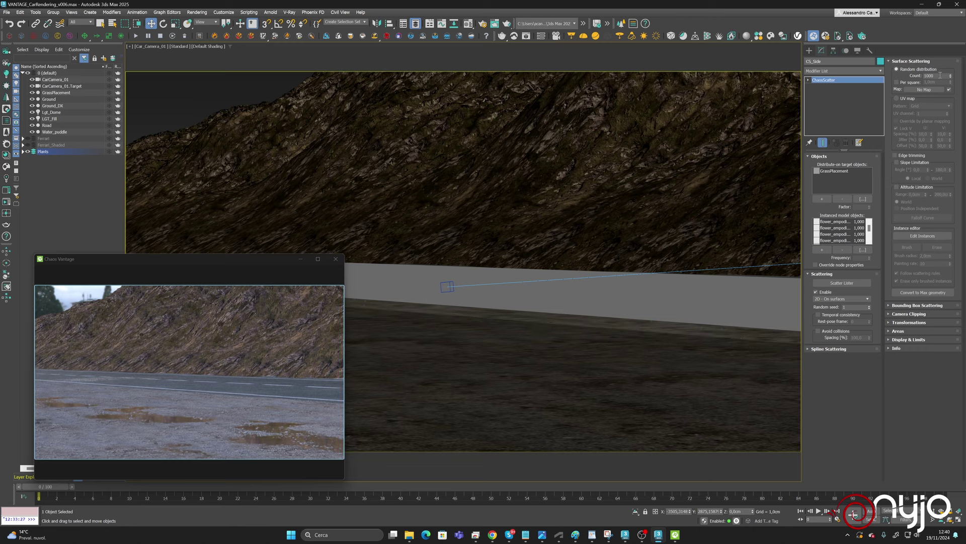
click(902, 323)
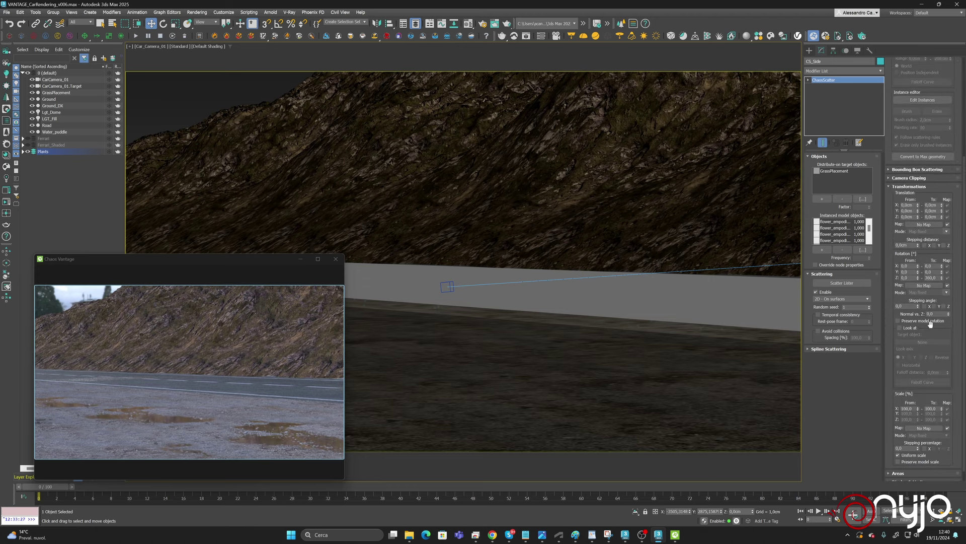
double_click(907, 409)
click(897, 462)
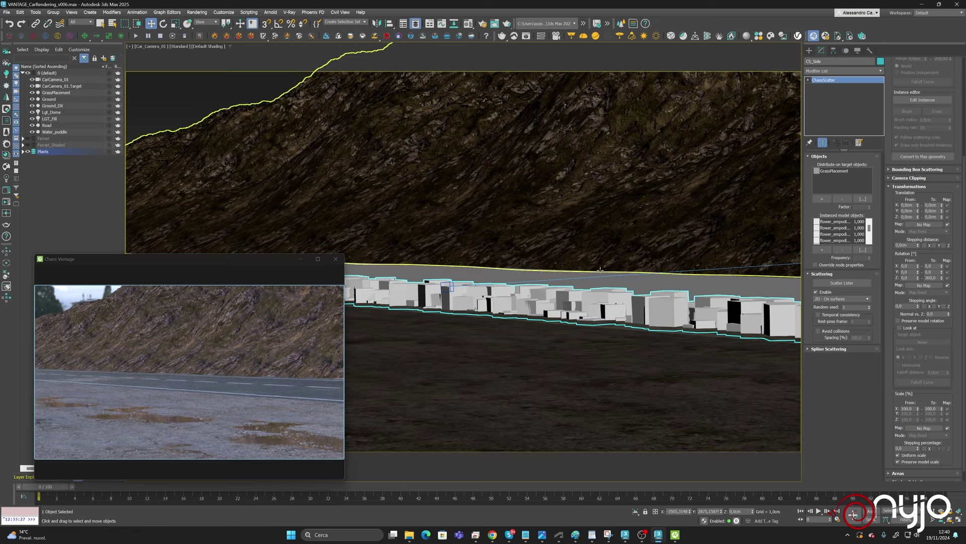
scroll(891, 421, down, 1)
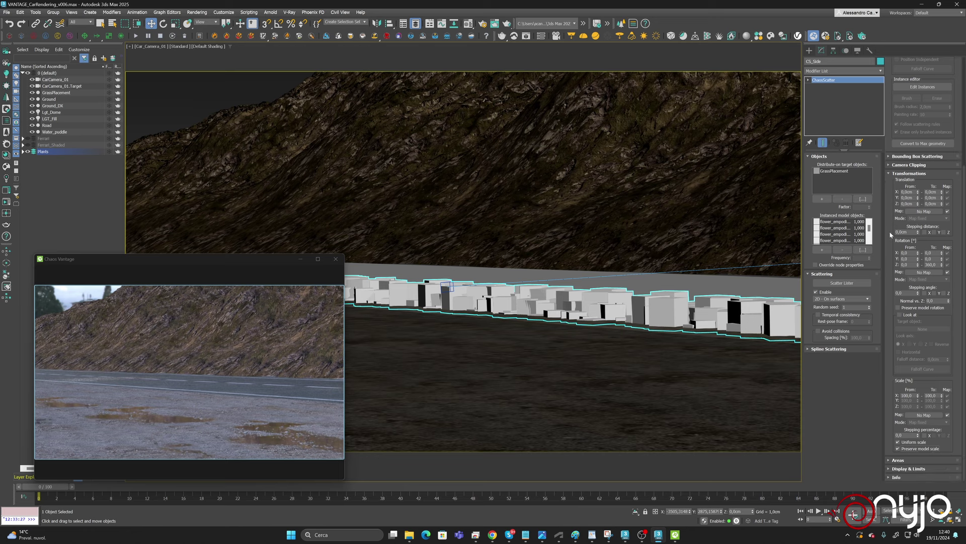
click(901, 468)
scroll(906, 402, down, 3)
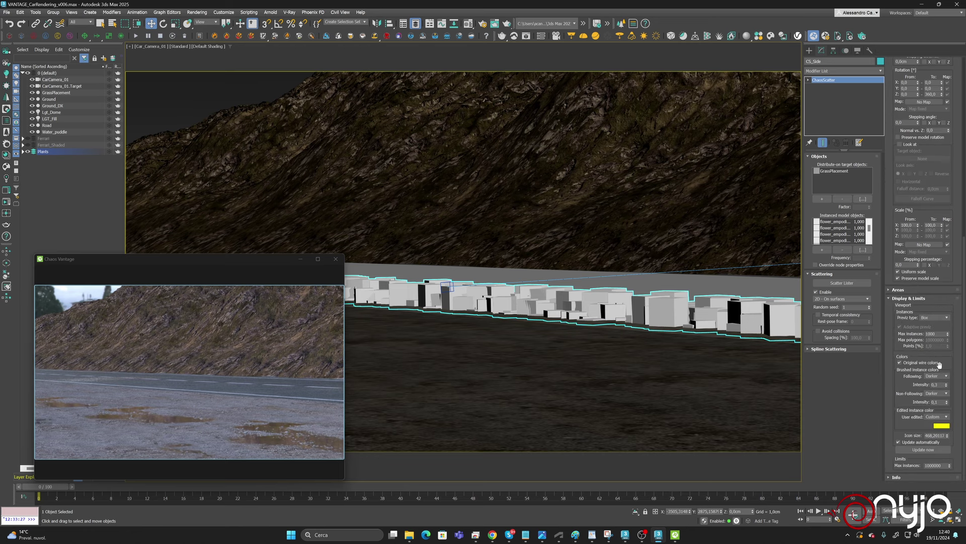
click(949, 317)
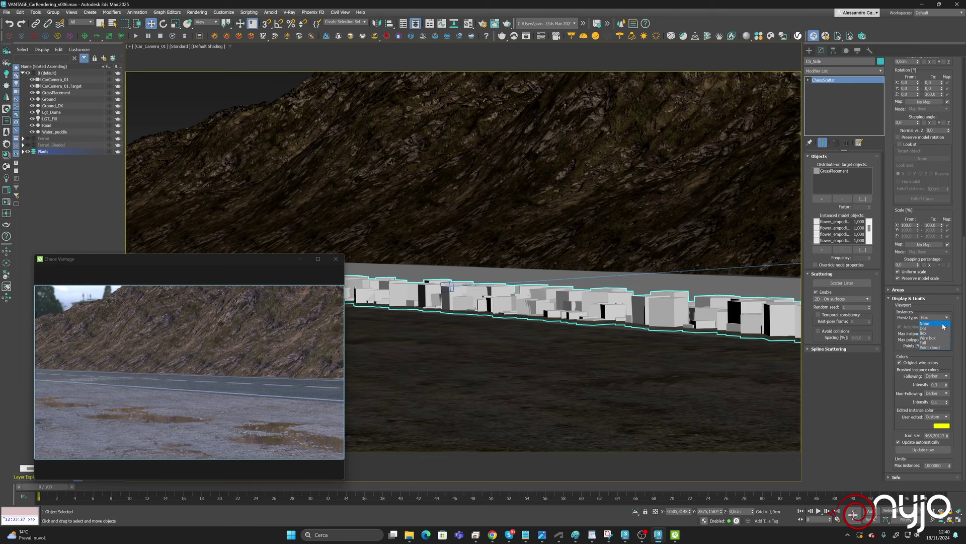
click(938, 343)
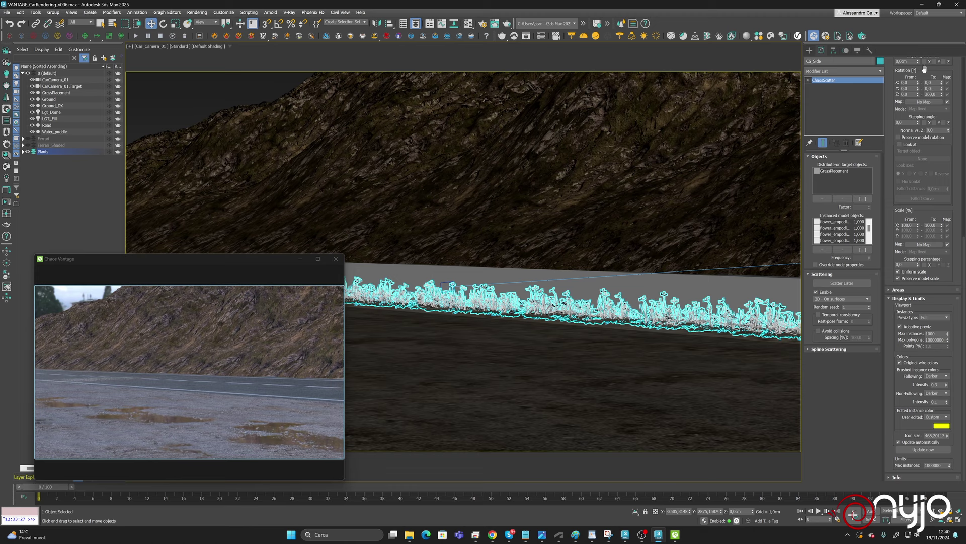
Set the scatter count to 200 flowers.
drag(921, 101, 916, 150)
scroll(916, 149, up, 5)
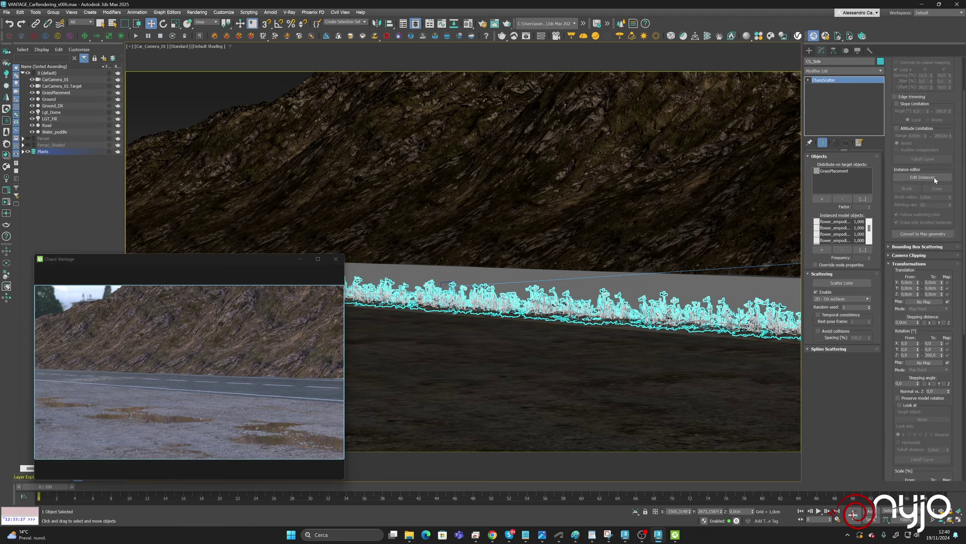
scroll(959, 262, up, 1)
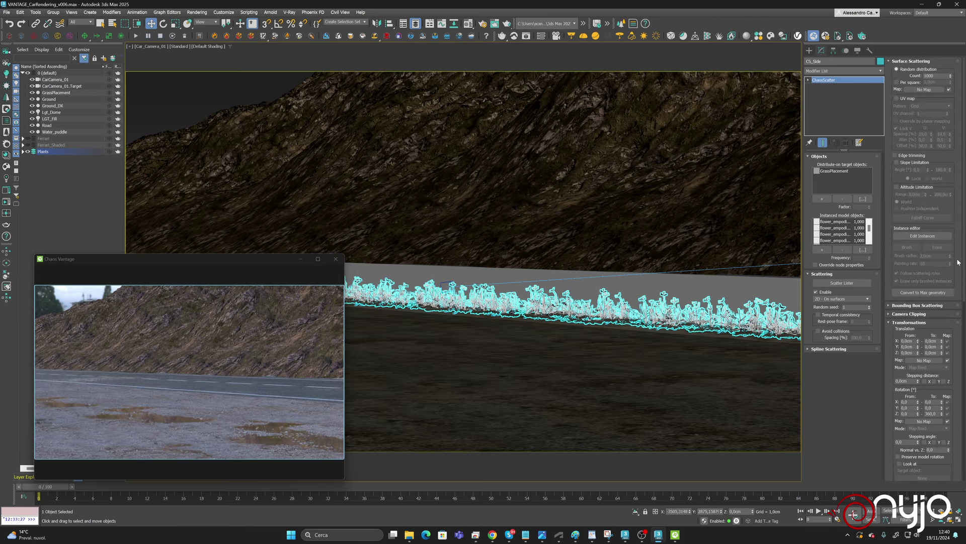
click(943, 75)
key(BackSpace)
key(Return)
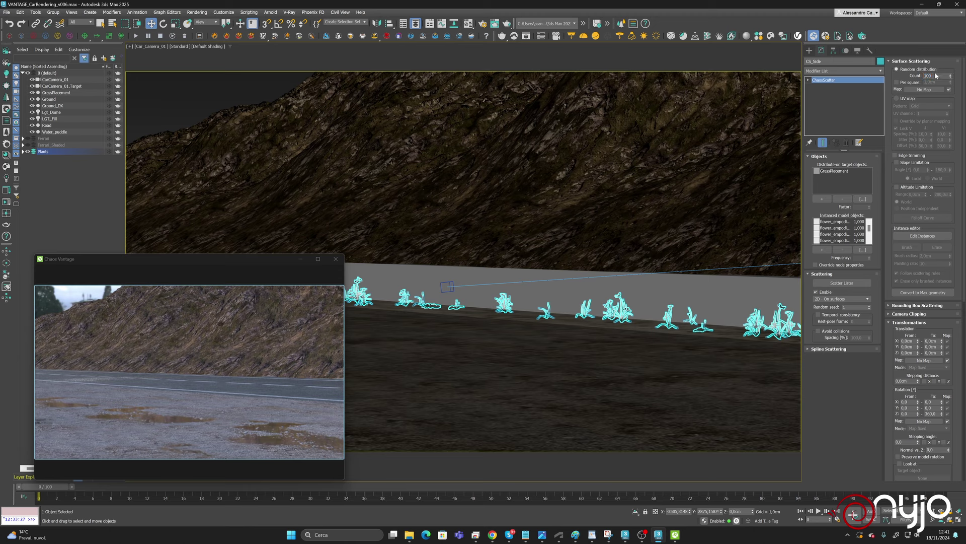
text(2)
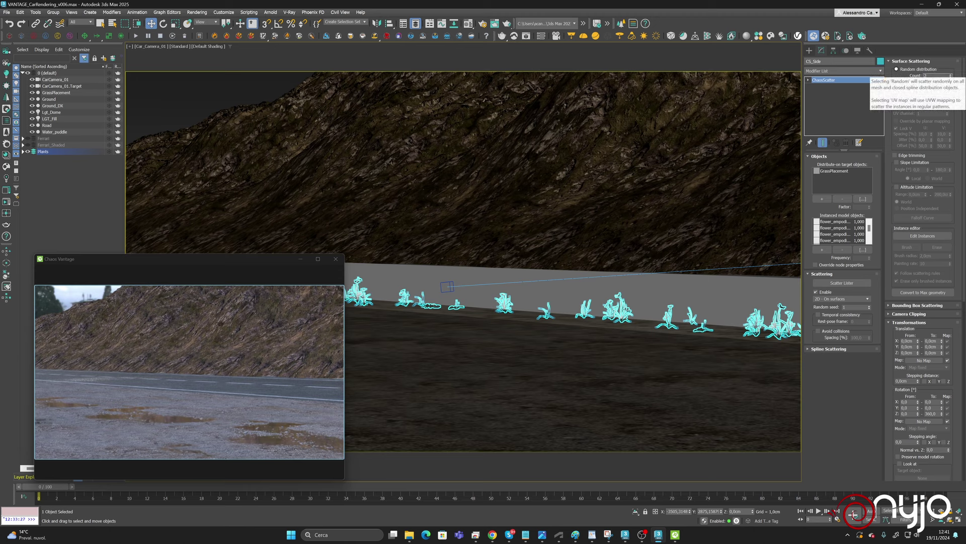
text(00)
key(Return)
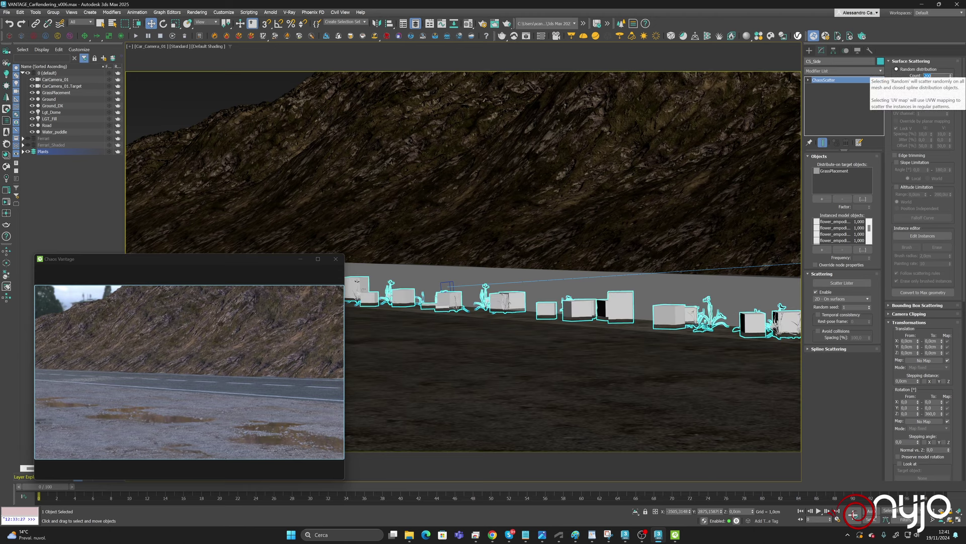
Set the random scale range from X 50% to X 120%.
scroll(919, 333, down, 5)
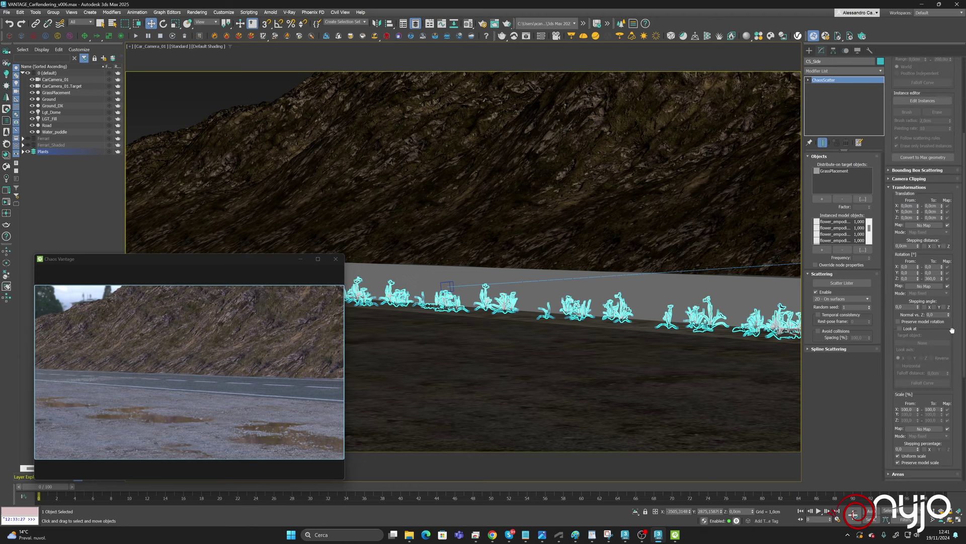
scroll(949, 315, down, 1)
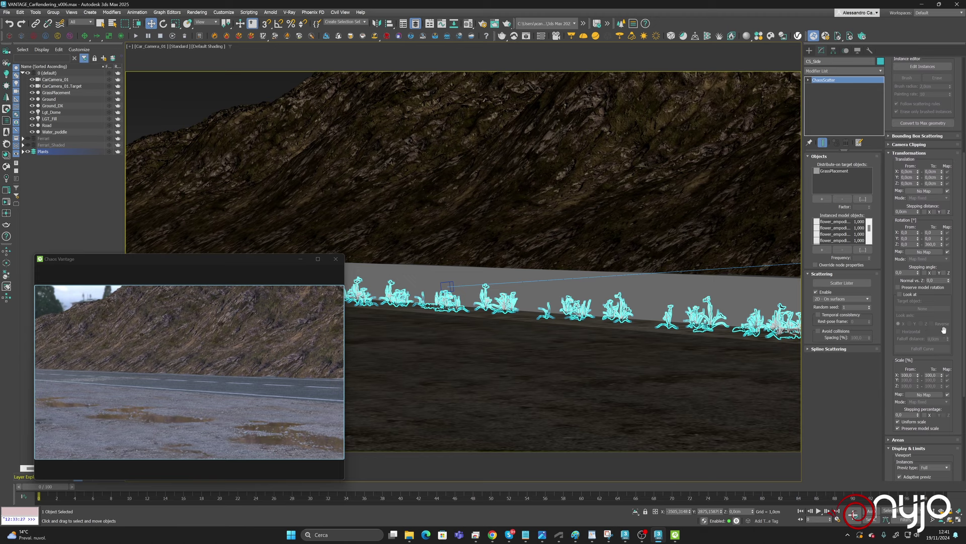
scroll(929, 329, down, 1)
double_click(906, 346)
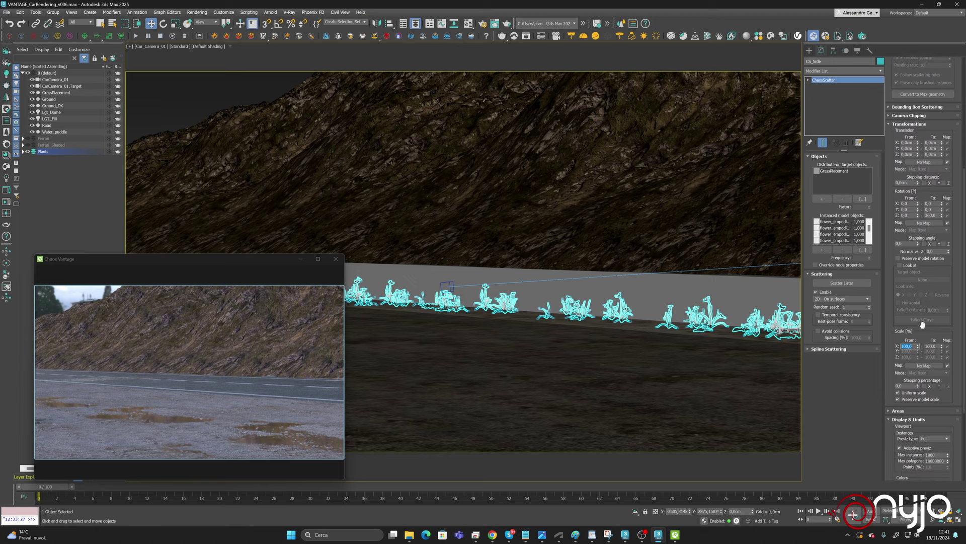
text(50)
key(Return)
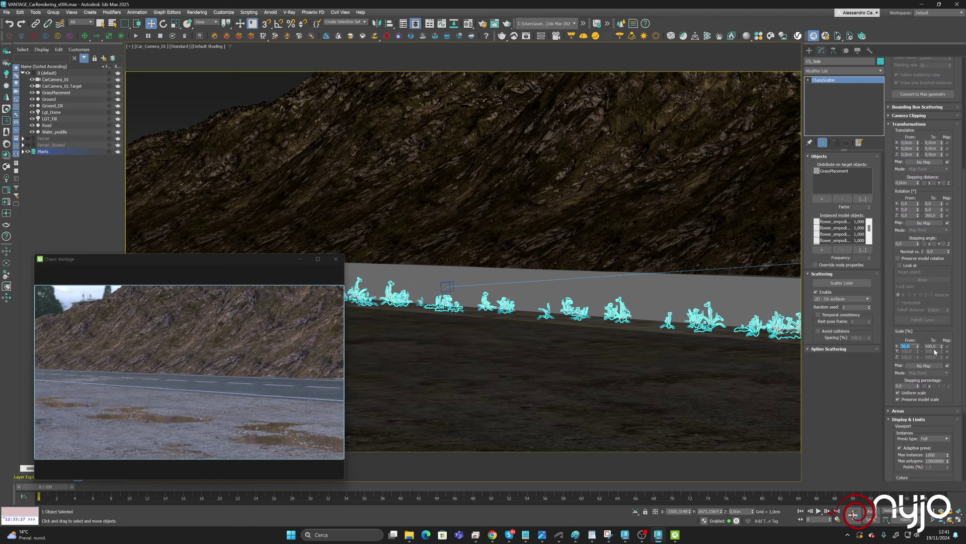
double_click(931, 346)
text(120)
key(Return)
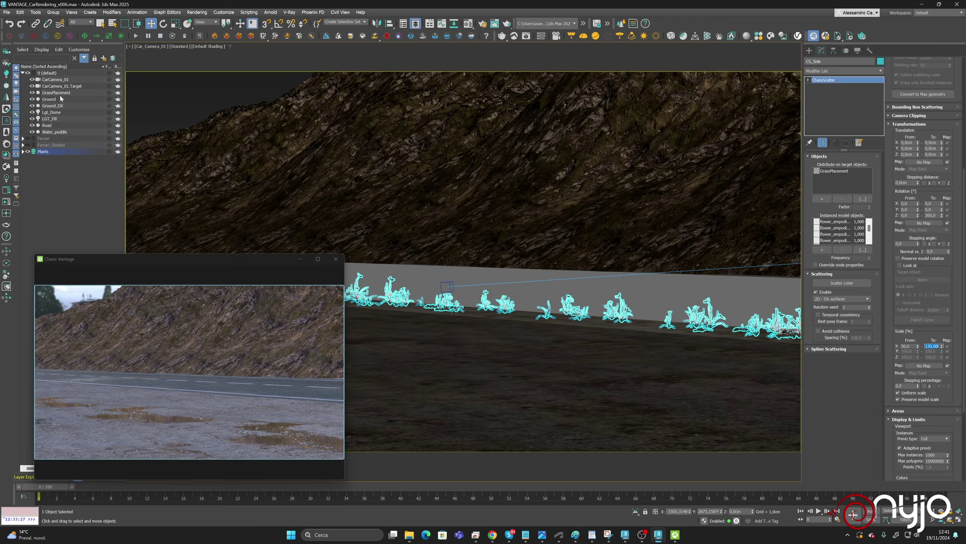
Raise the GrassPlacement plane slightly to Z 3.0327 cm using Move Transform Type-In.
click(58, 93)
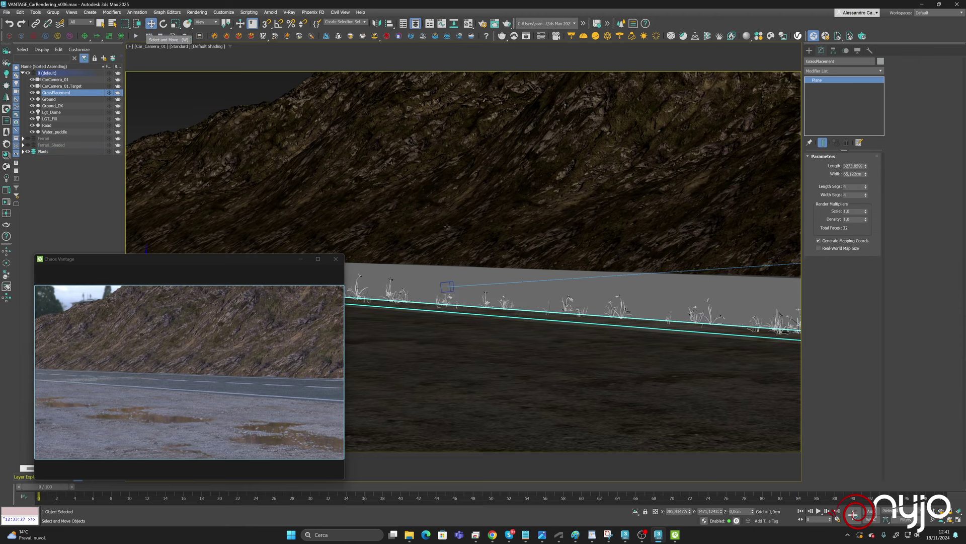
right_click(151, 23)
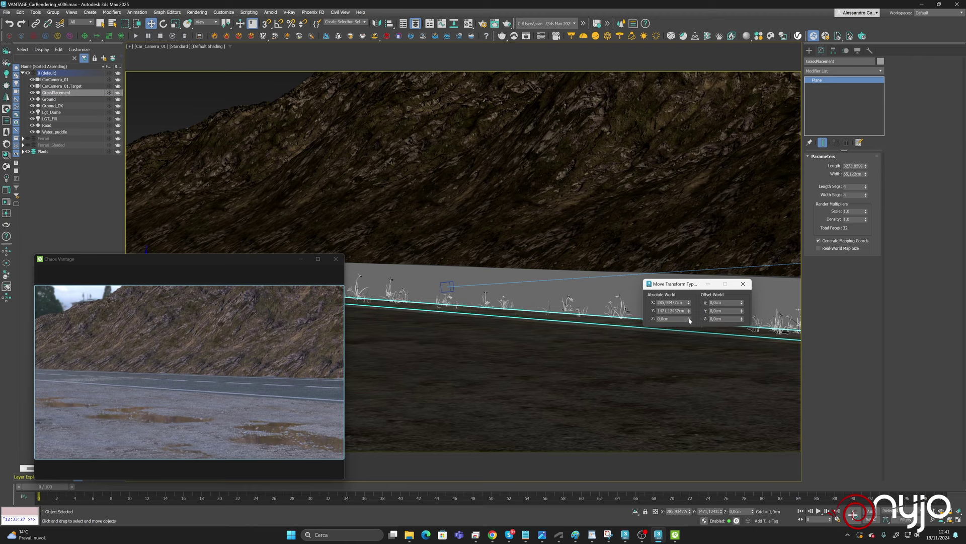
drag(689, 319, 690, 321)
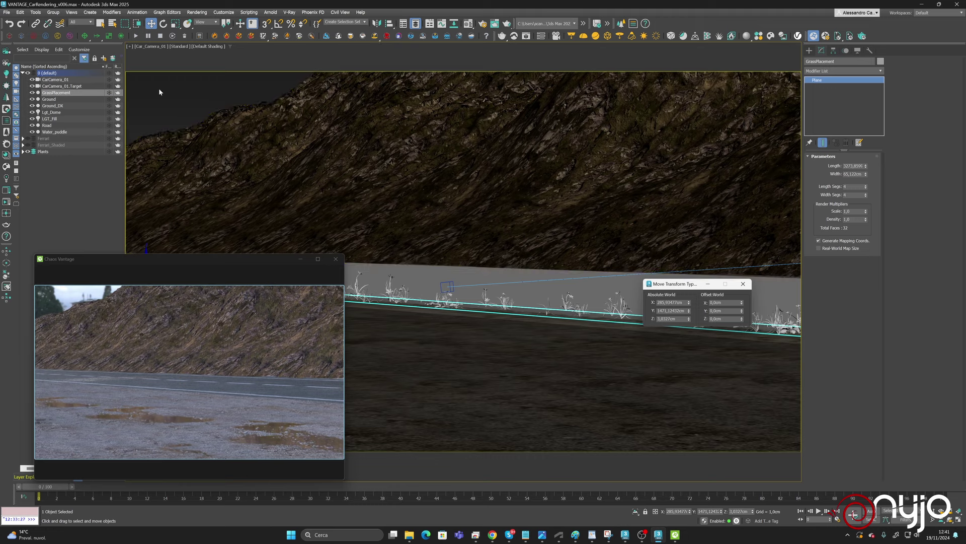
Narrow the grass placement plane to about 20 cm, then maximize the camera view with Alt+W.
click(959, 521)
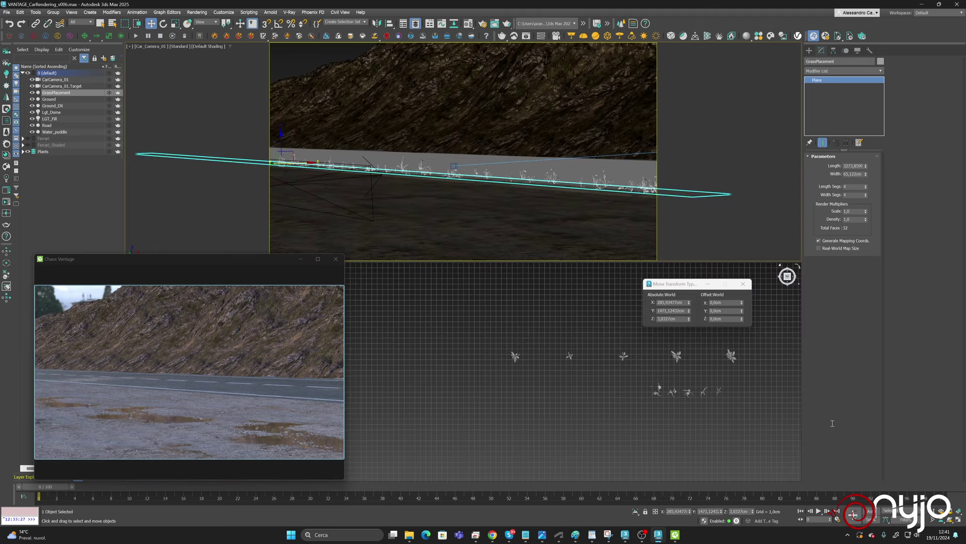
scroll(573, 412, down, 6)
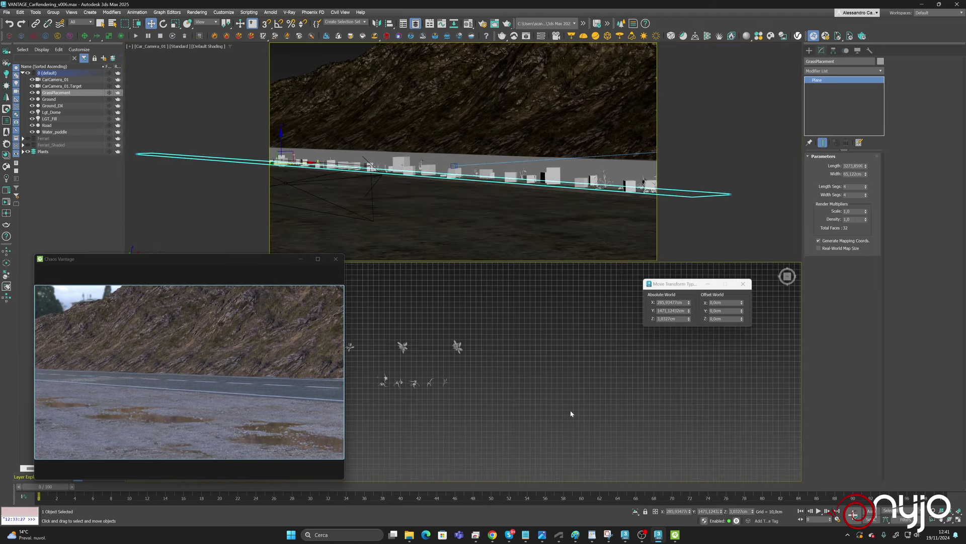
scroll(602, 379, up, 10)
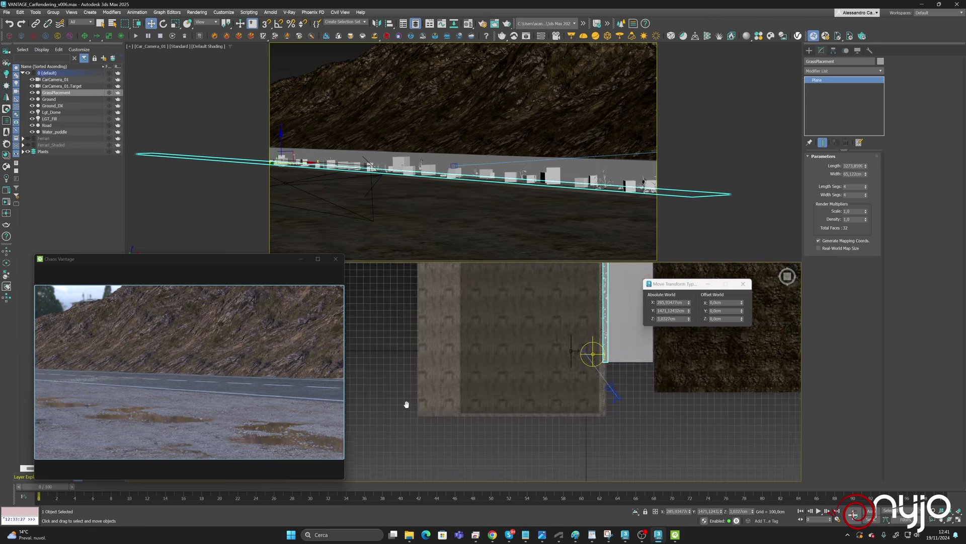
scroll(605, 332, up, 5)
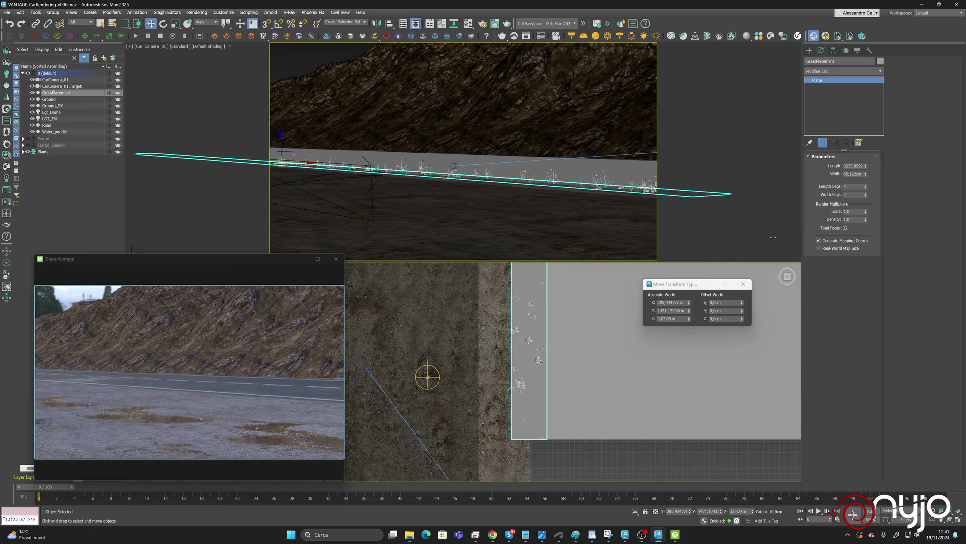
drag(867, 175, 865, 193)
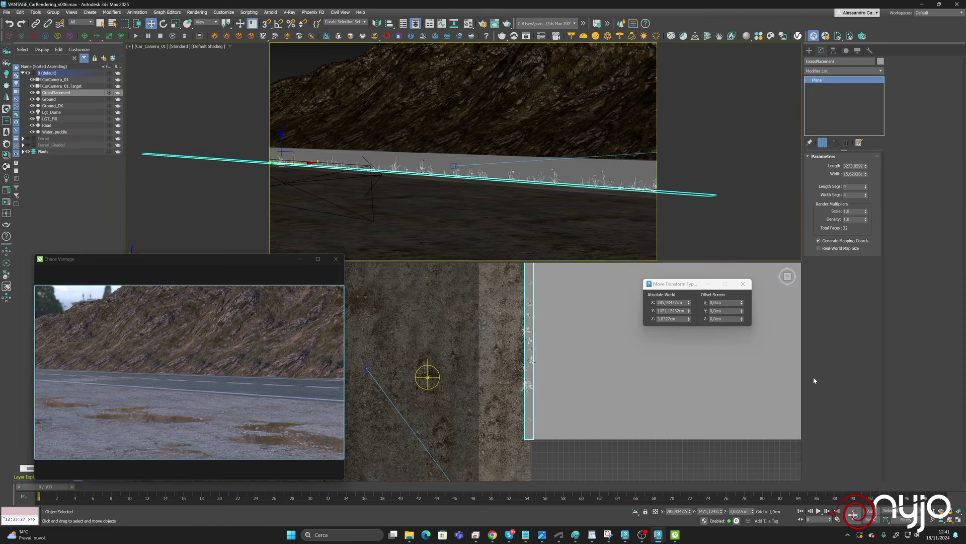
key(alt+w)
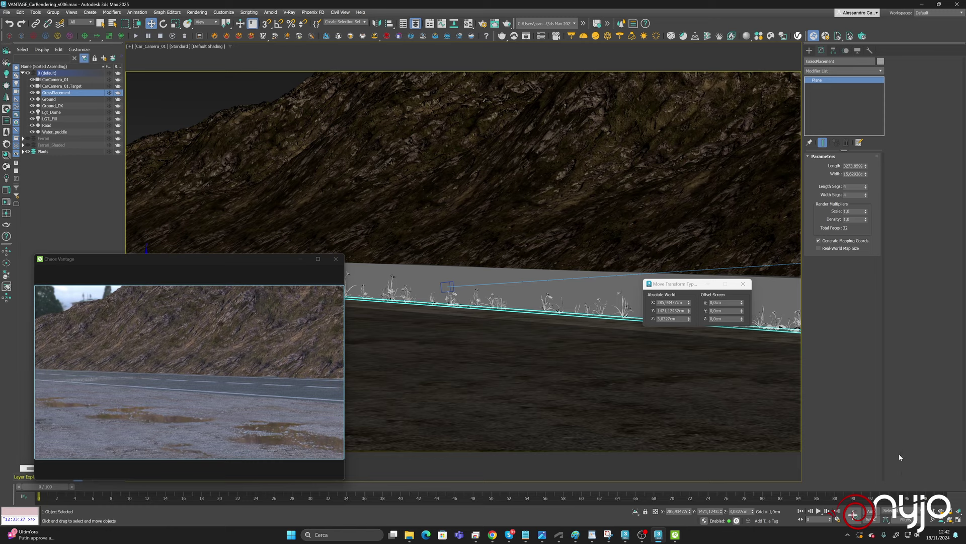
Return to the split camera and top views and select the CS_Side grass scatter.
click(854, 513)
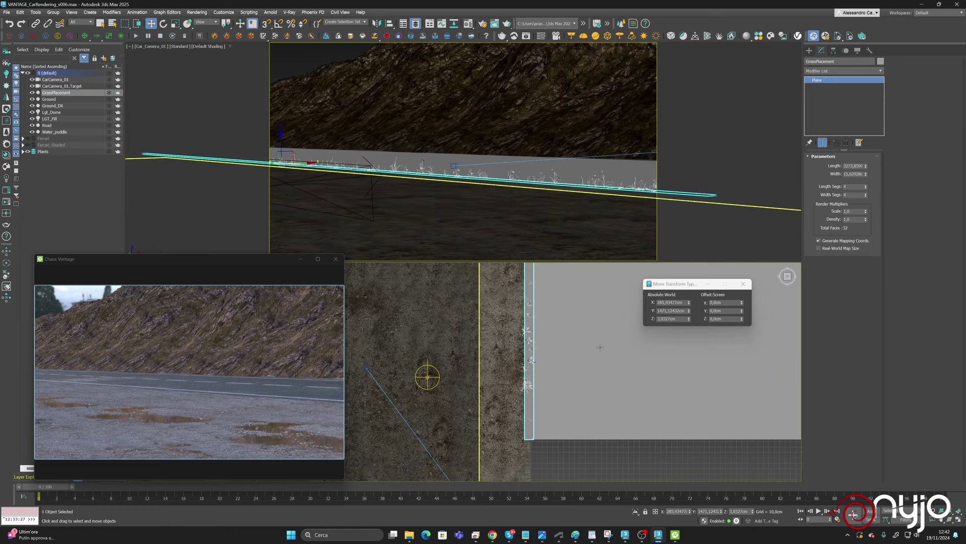
middle_drag(352, 267, 548, 357)
scroll(624, 401, down, 5)
scroll(498, 352, down, 6)
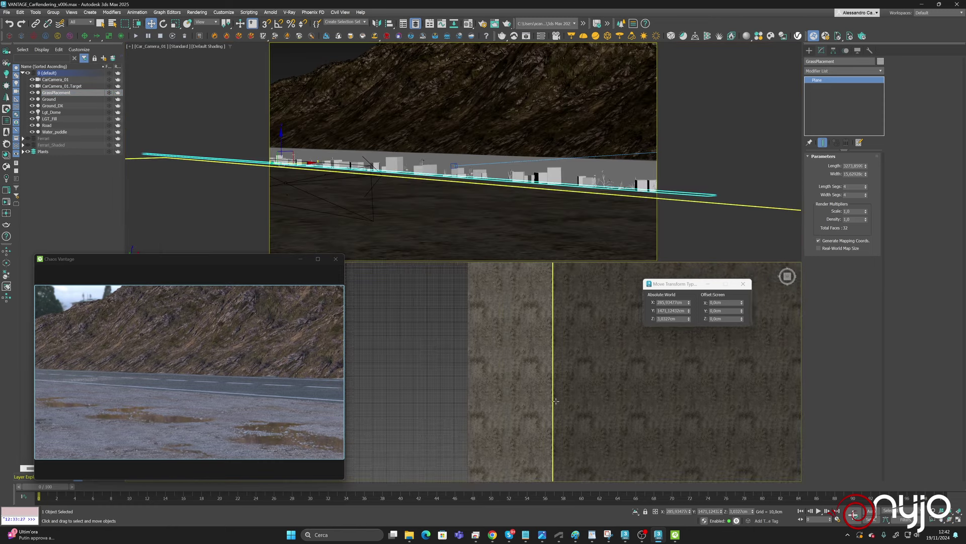
scroll(536, 374, up, 3)
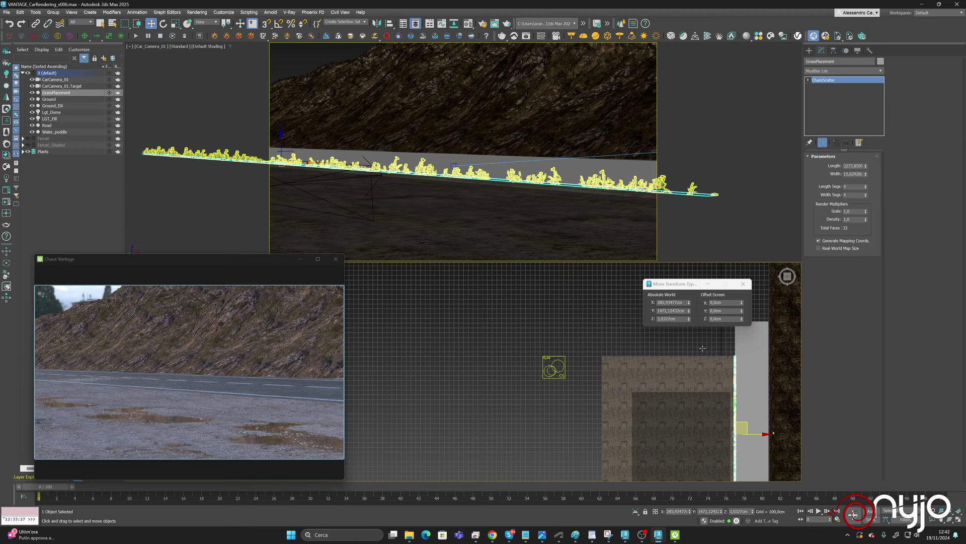
click(554, 367)
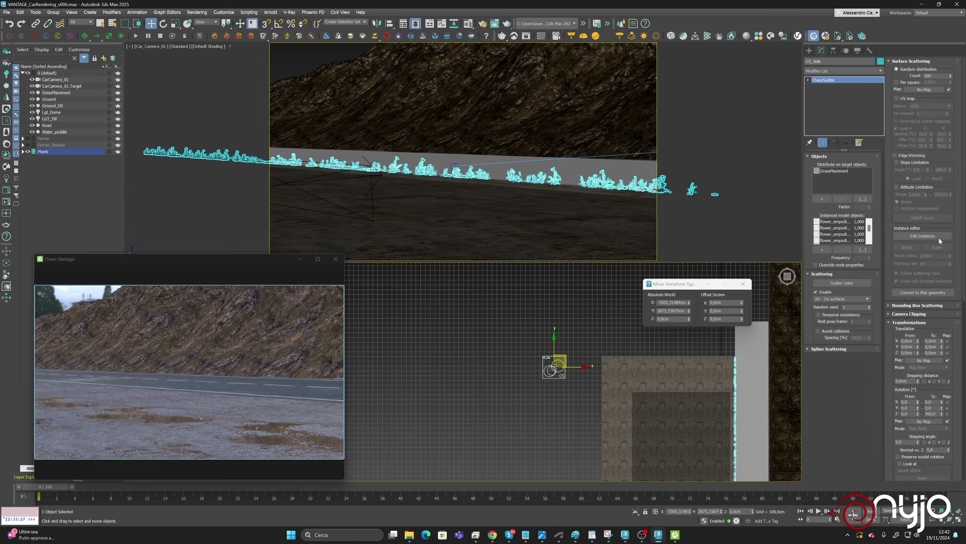
Change CS_Side's scale range to From X 30 and To X 75.
scroll(915, 385, down, 5)
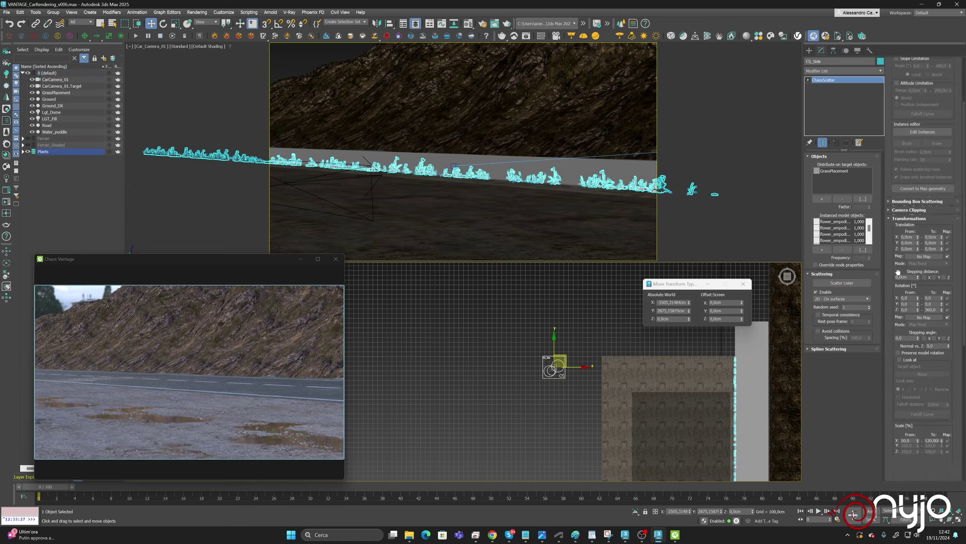
double_click(906, 358)
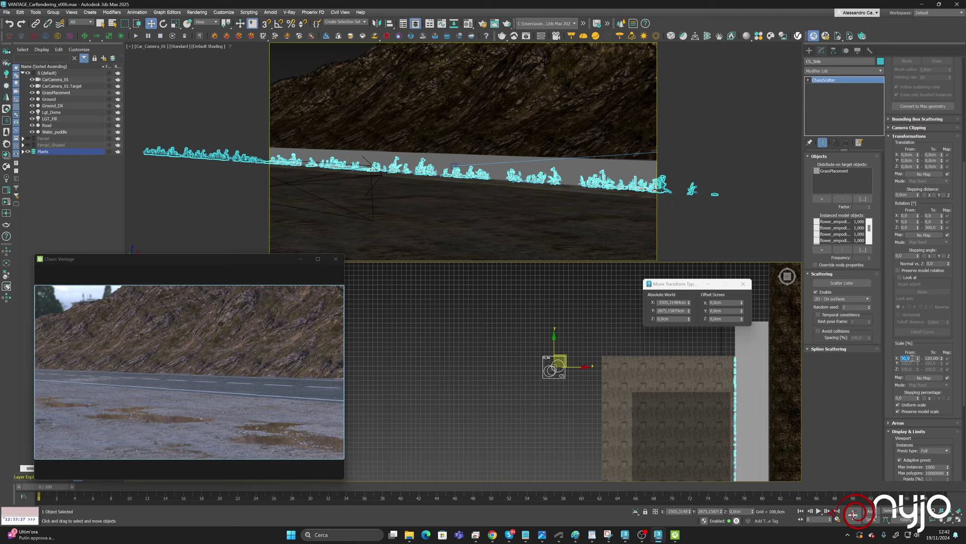
text(30)
click(932, 358)
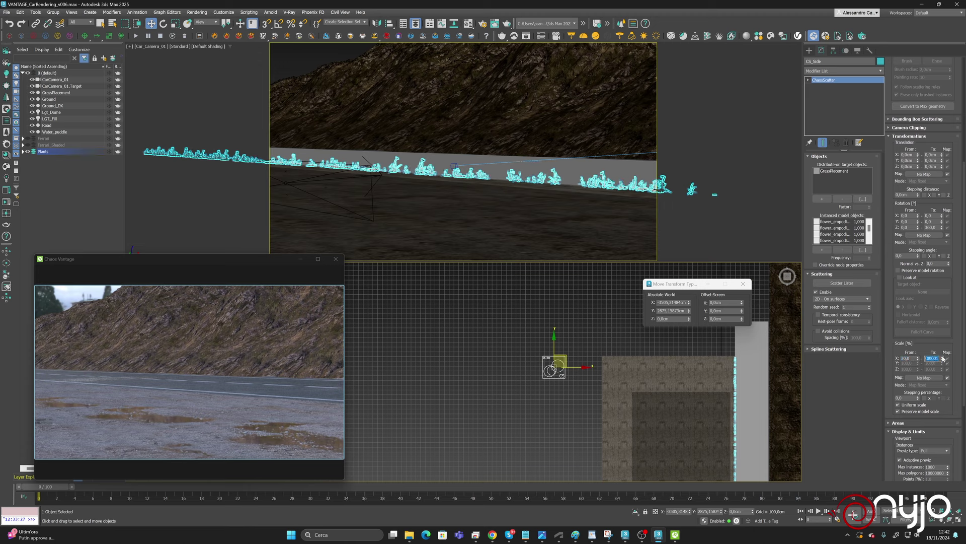
text(75)
key(Return)
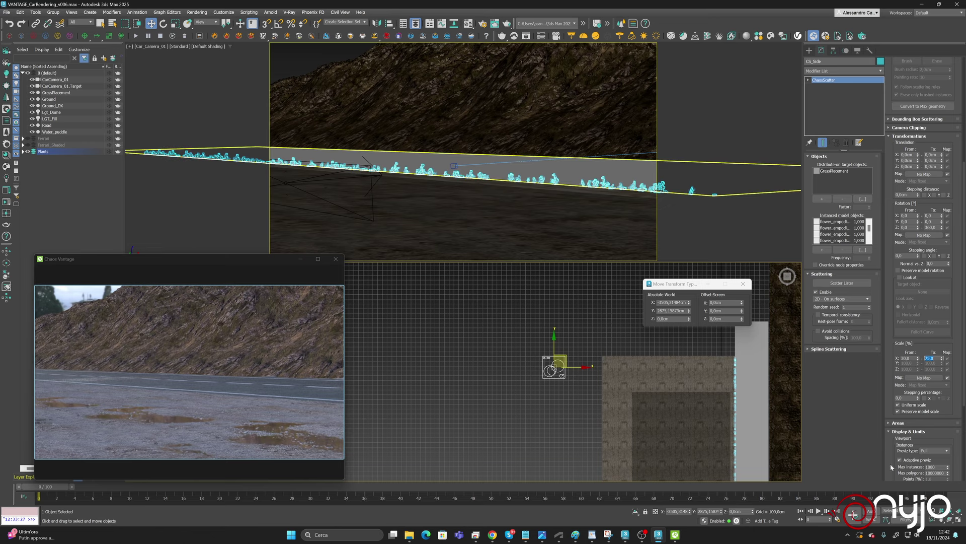
Pan and zoom the top view to center on the scattered plants.
key(alt+w)
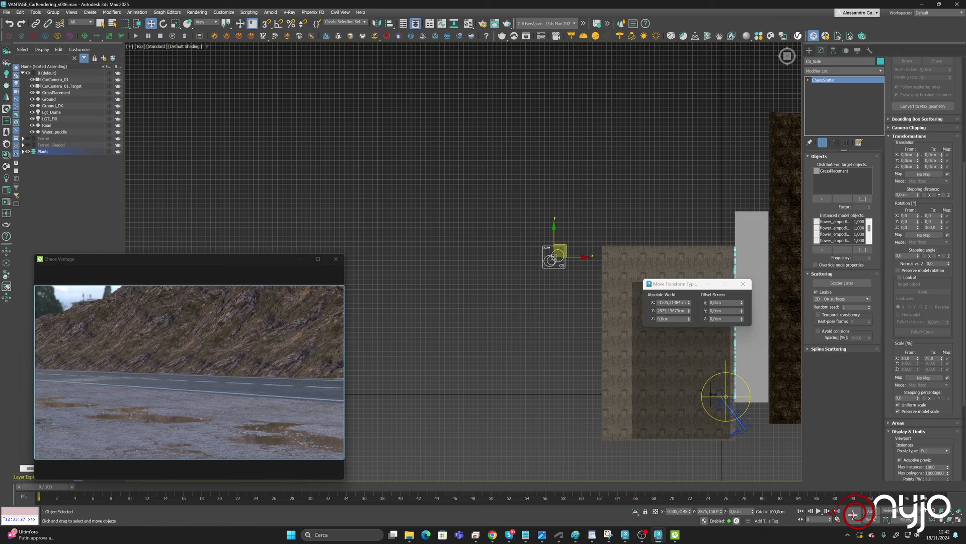
key(alt+w)
middle_drag(482, 345, 545, 332)
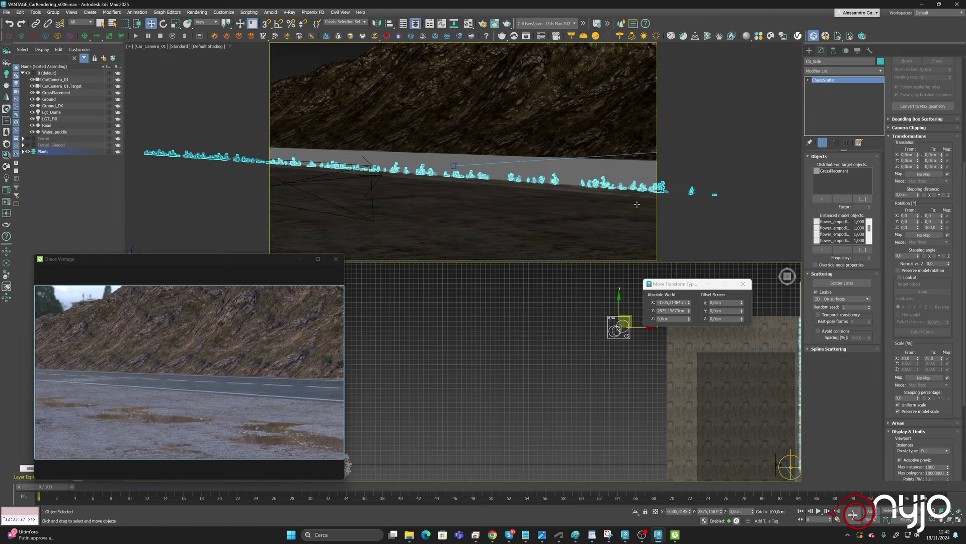
scroll(571, 356, down, 6)
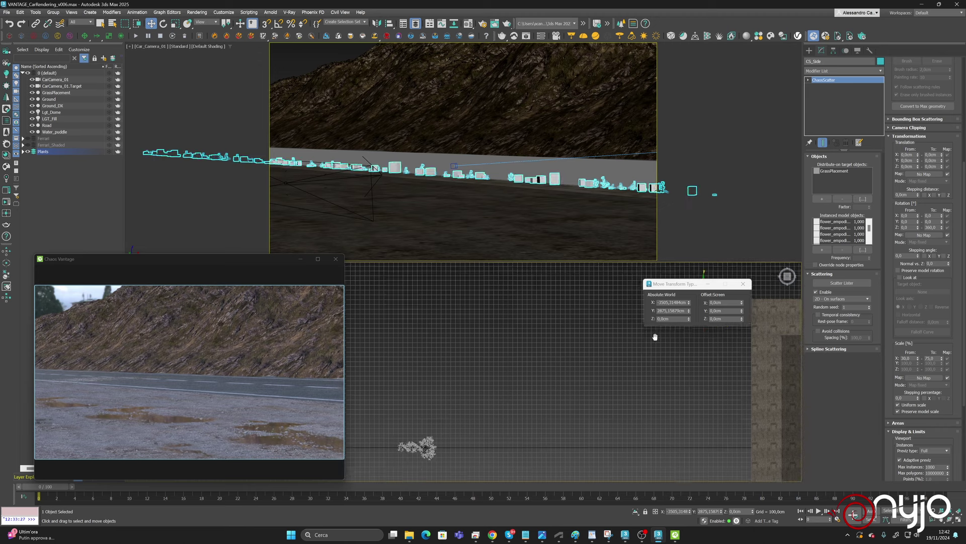
scroll(541, 362, up, 8)
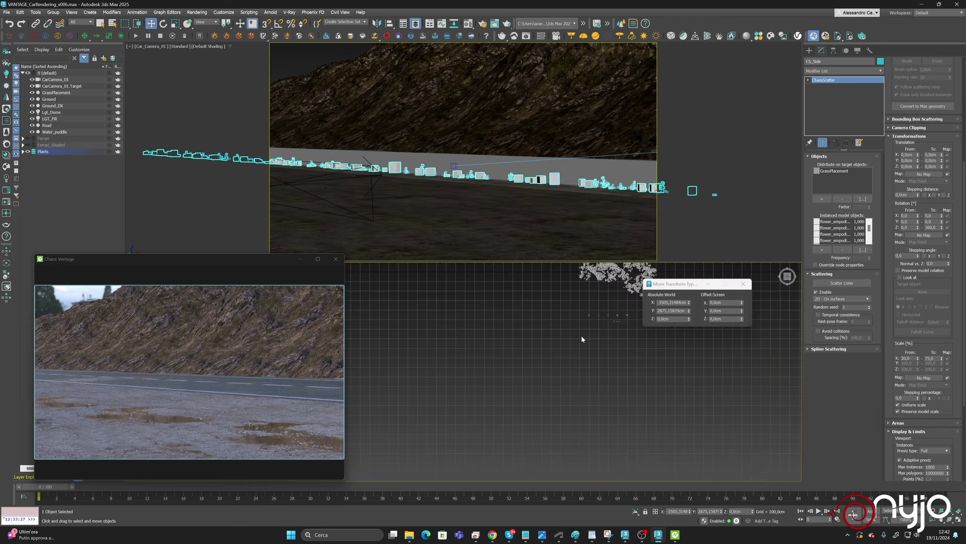
middle_drag(525, 397, 639, 446)
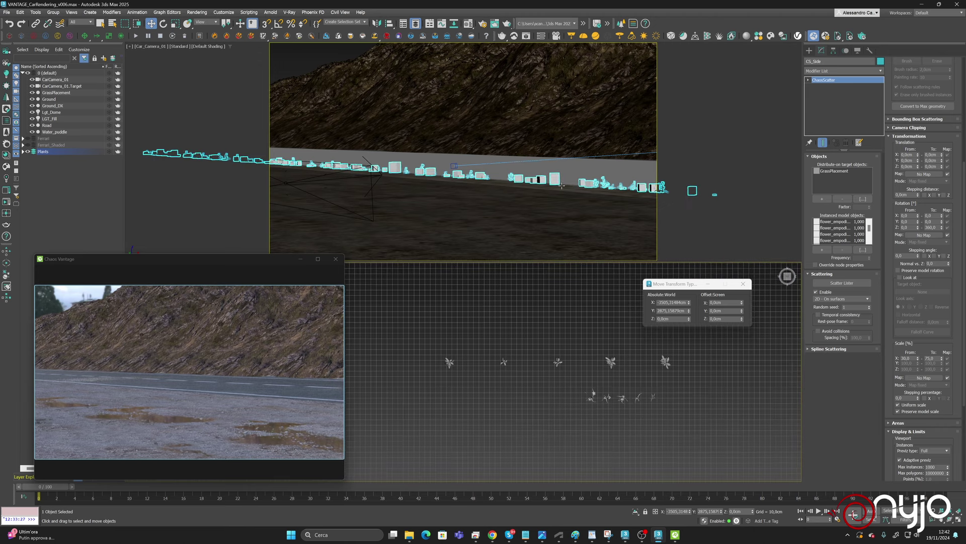
Open the Material Editor and place it beside the viewports.
click(468, 23)
drag(725, 69, 788, 64)
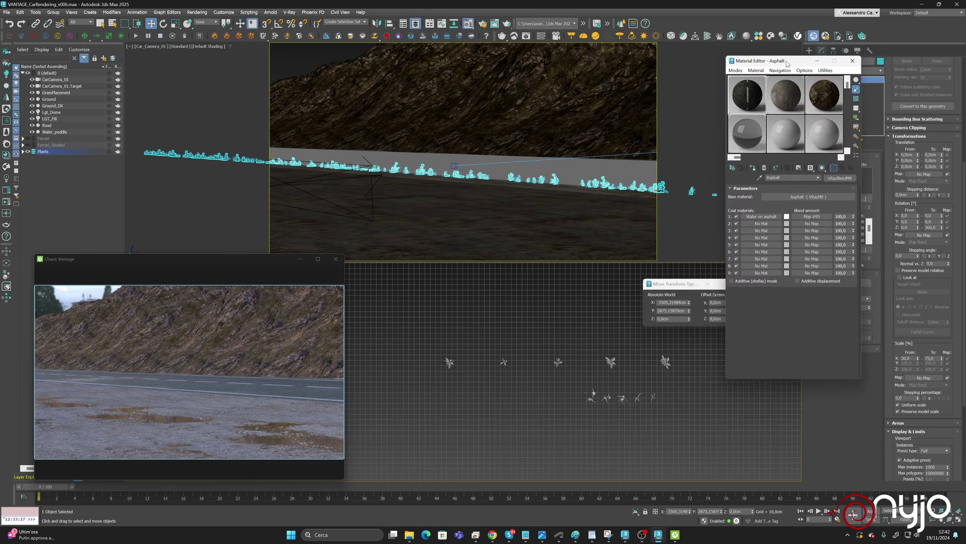
drag(777, 133, 654, 398)
Read two flower plants' material names in Object Properties, cancelling each time.
right_click(653, 398)
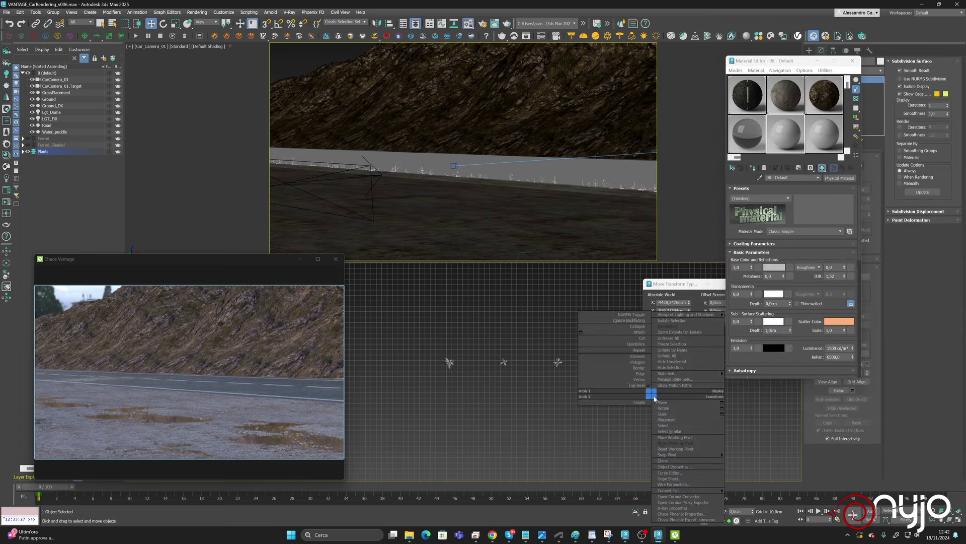
click(677, 464)
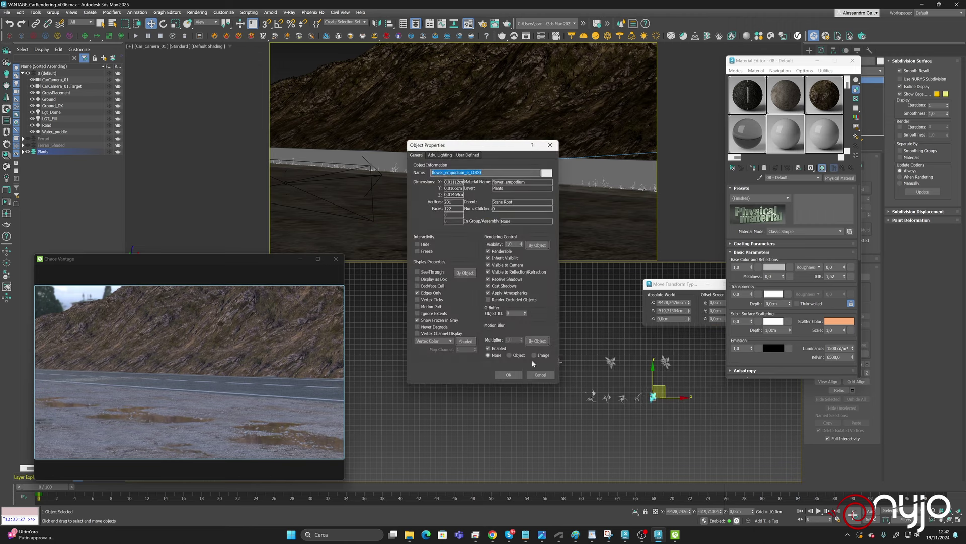
click(540, 375)
right_click(605, 397)
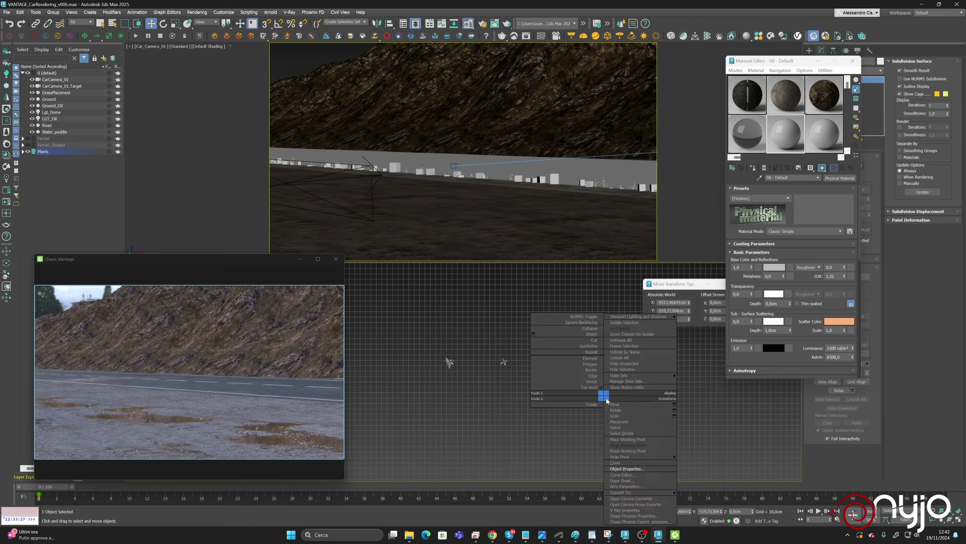
click(627, 469)
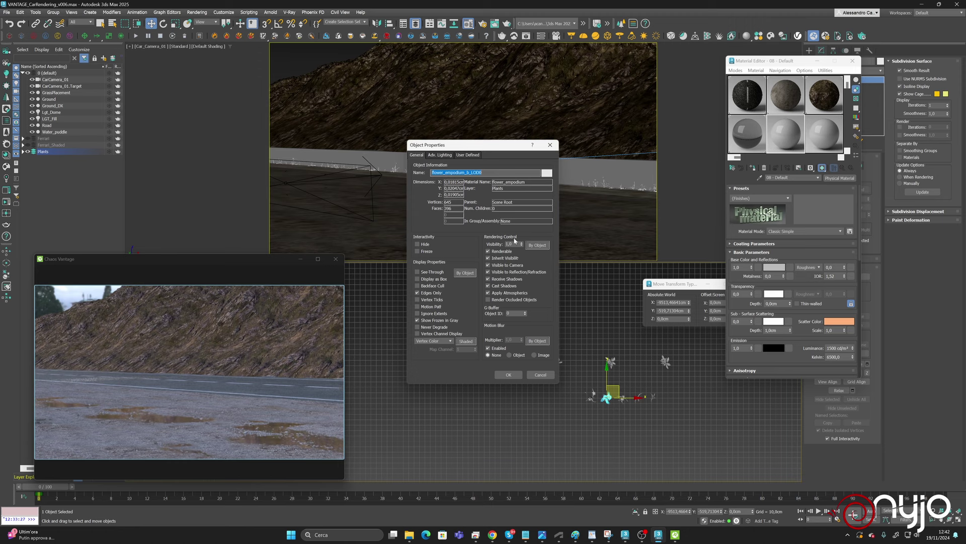
click(540, 375)
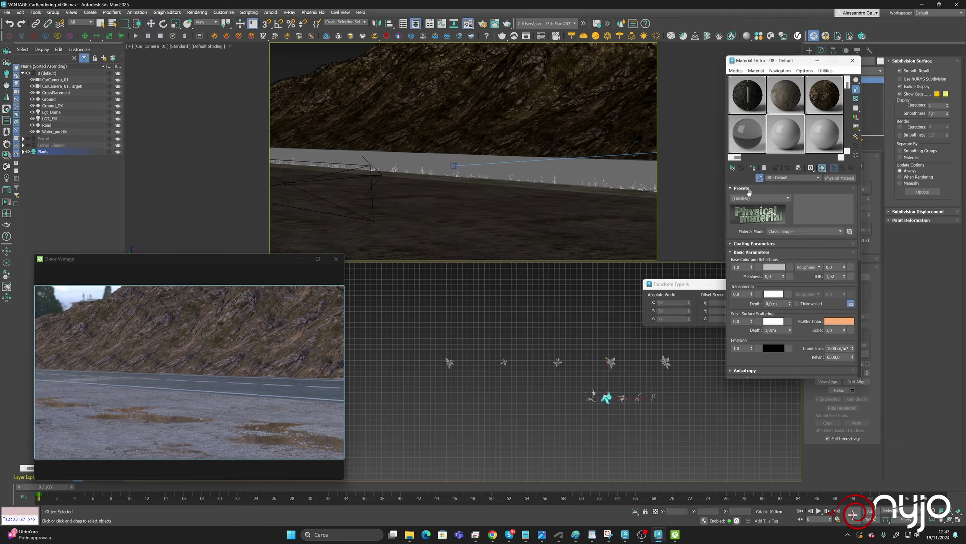
Pick the flower material from the scene and review the flower_empodium and dandelion_01 materials.
key(q)
key(w)
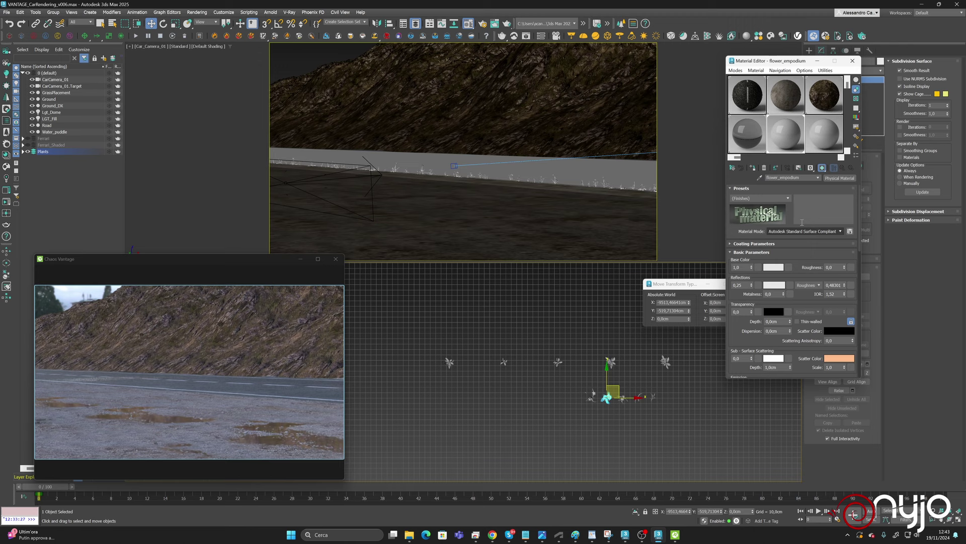
click(823, 133)
click(761, 177)
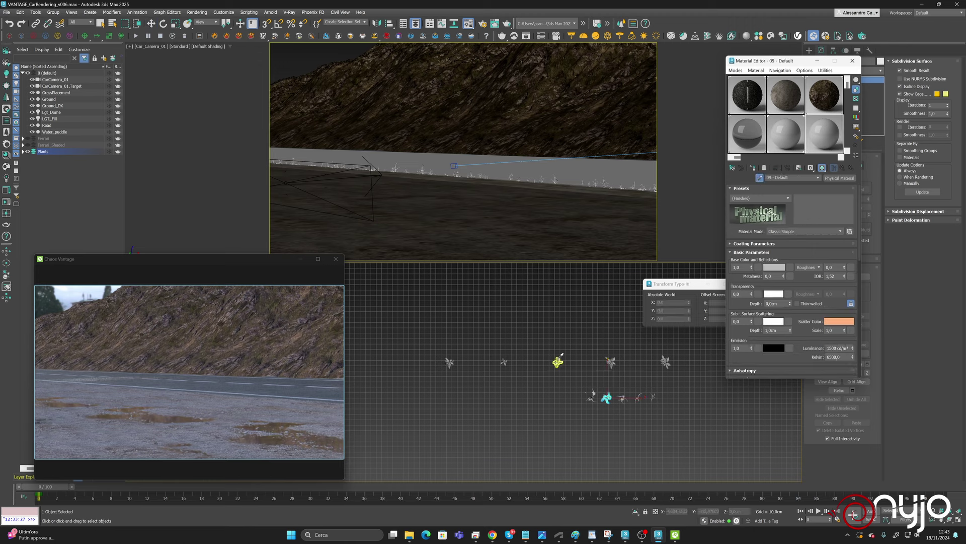
click(557, 361)
click(788, 140)
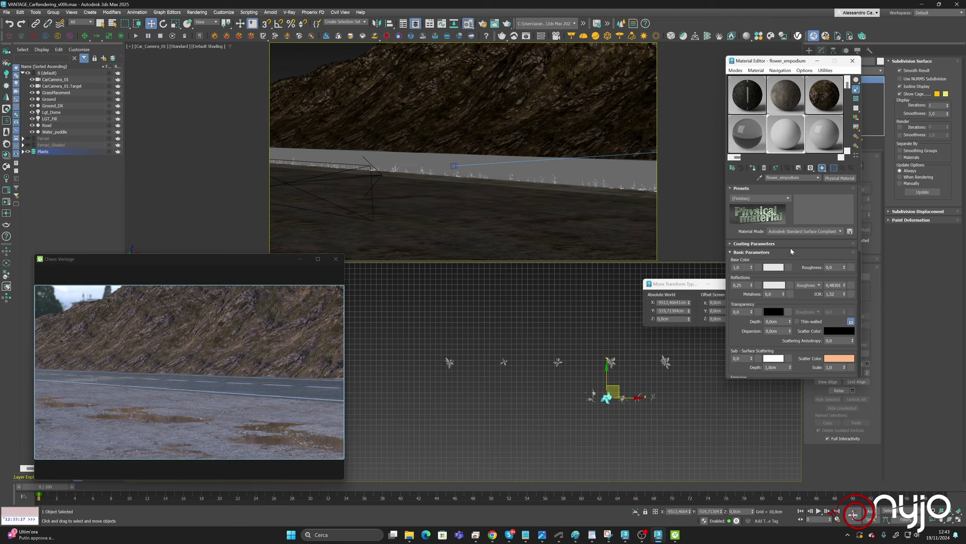
drag(788, 217, 791, 3)
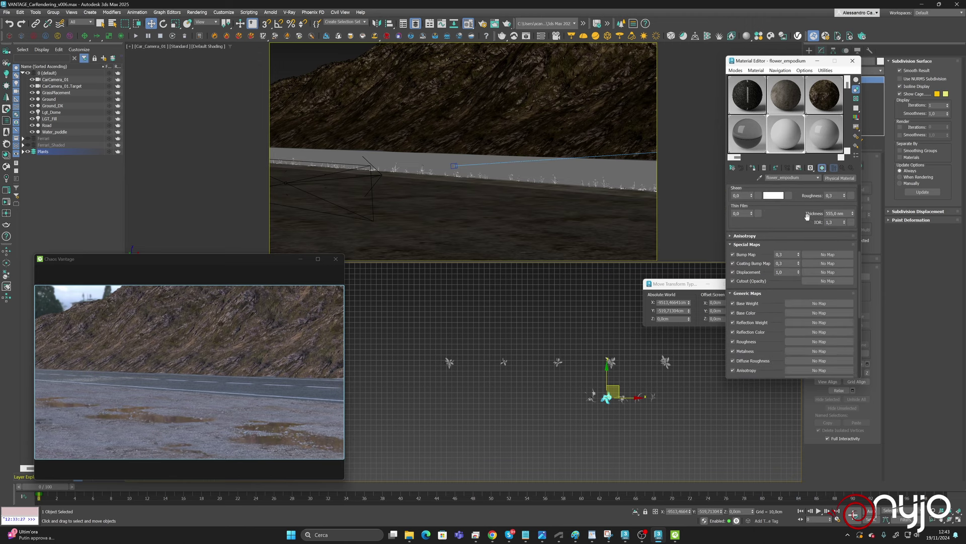
click(809, 138)
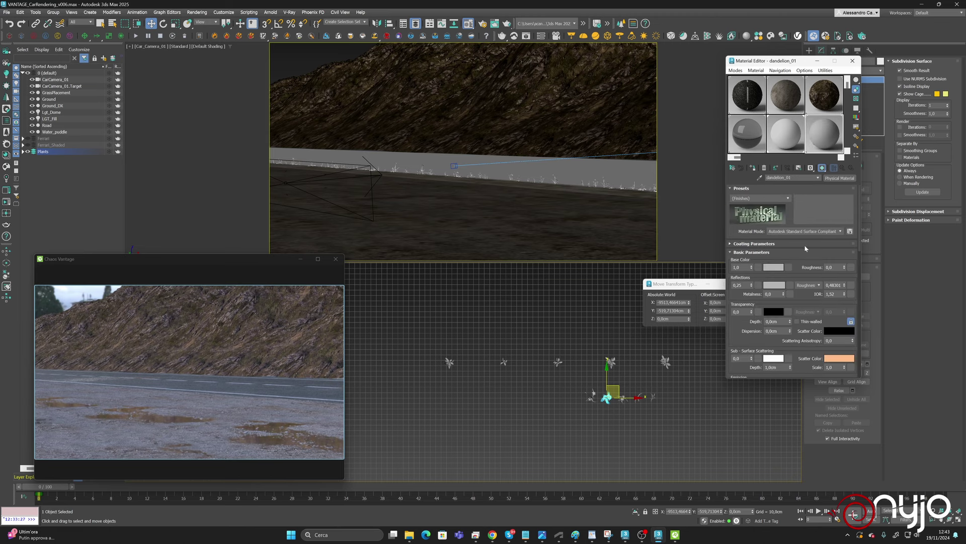
drag(787, 211, 767, 50)
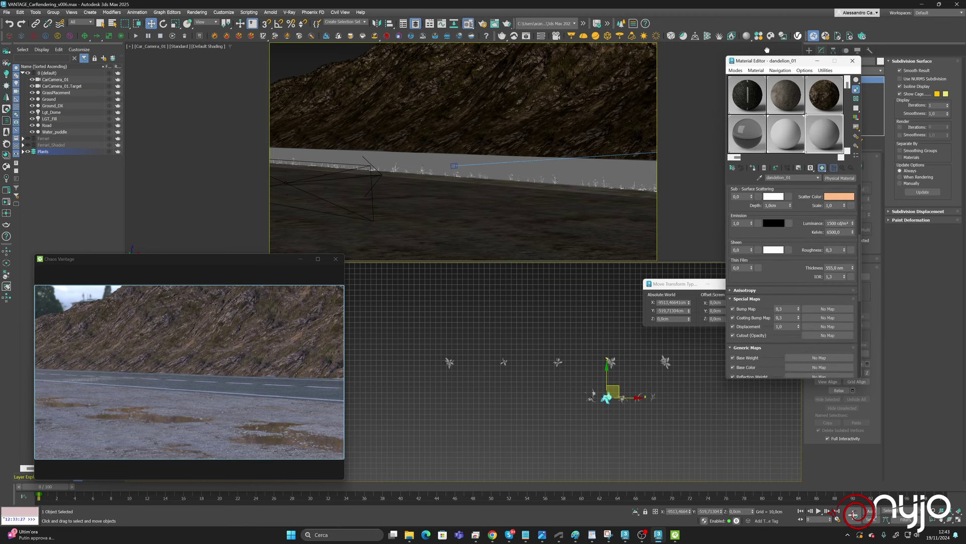
click(787, 135)
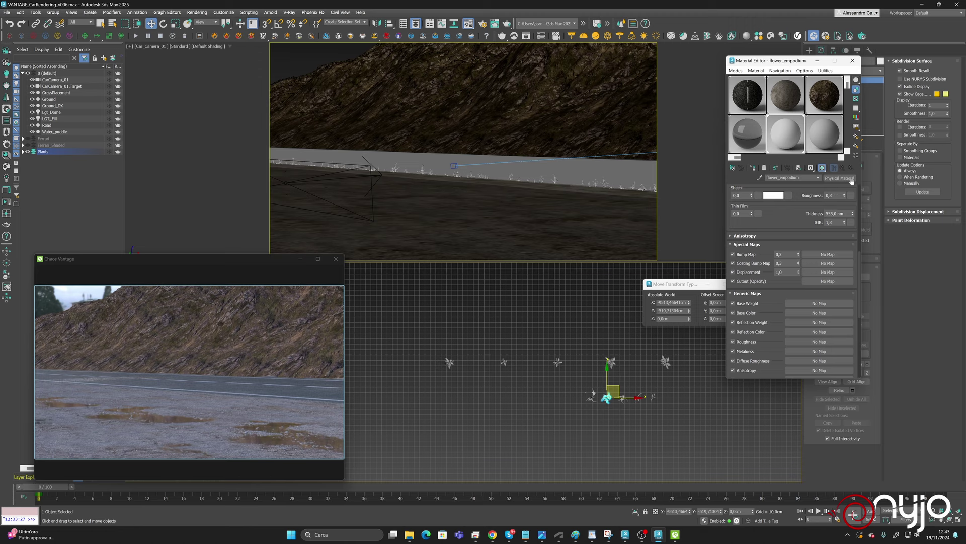
Convert flower_empodium to a VRayMtl, discarding the old material and using VRayMtl as base.
click(850, 180)
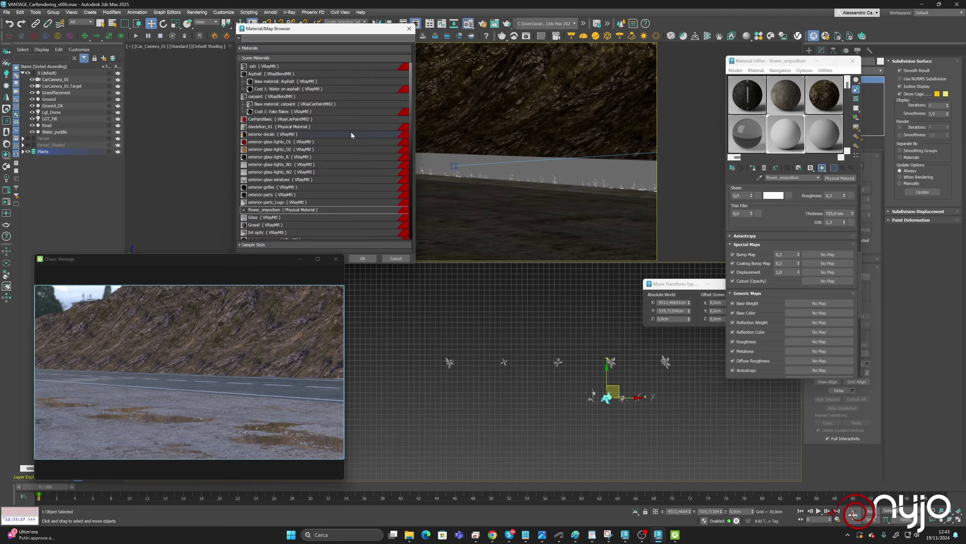
click(258, 58)
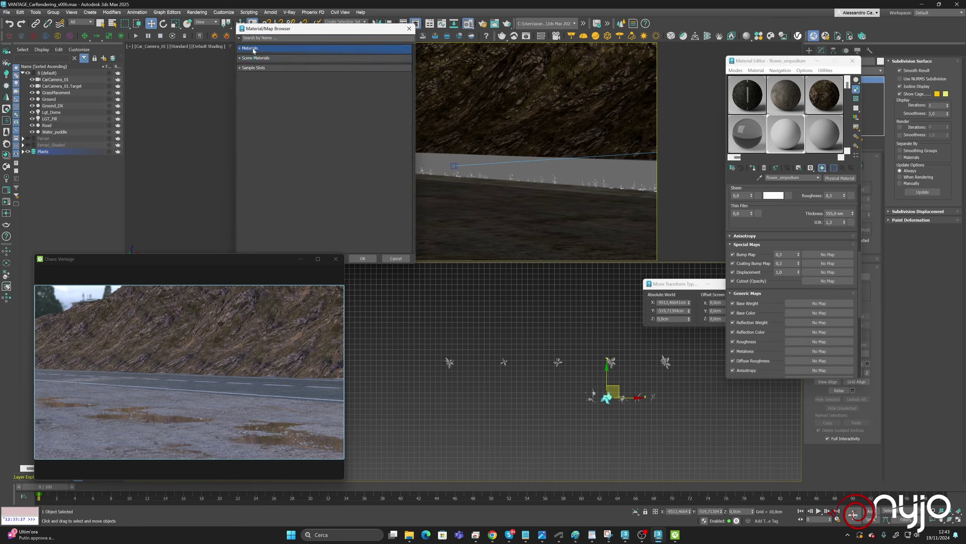
click(257, 48)
click(250, 167)
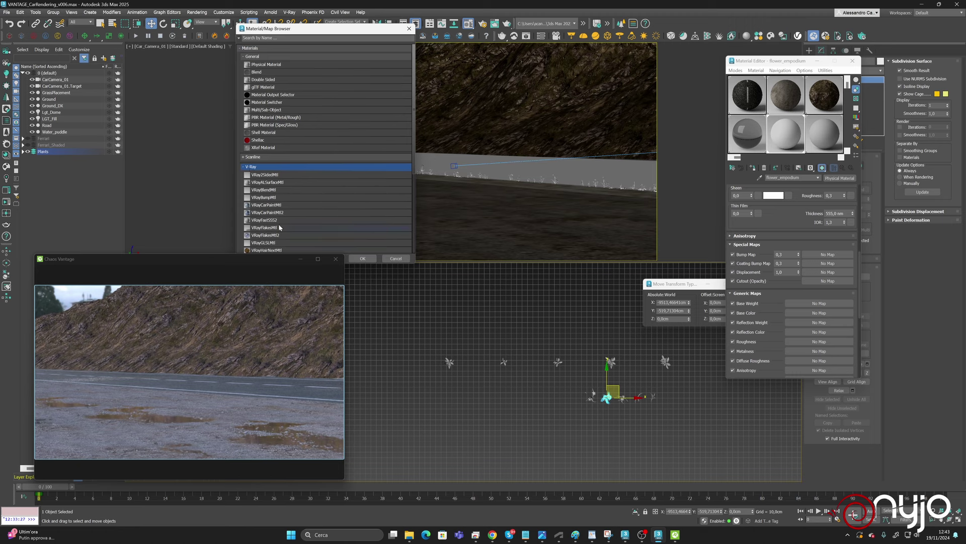
scroll(279, 226, down, 4)
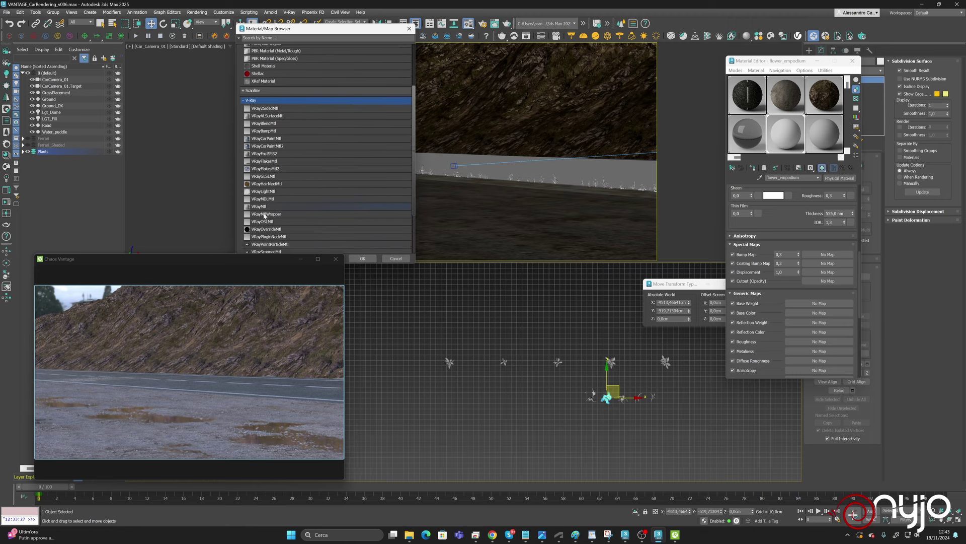
double_click(266, 213)
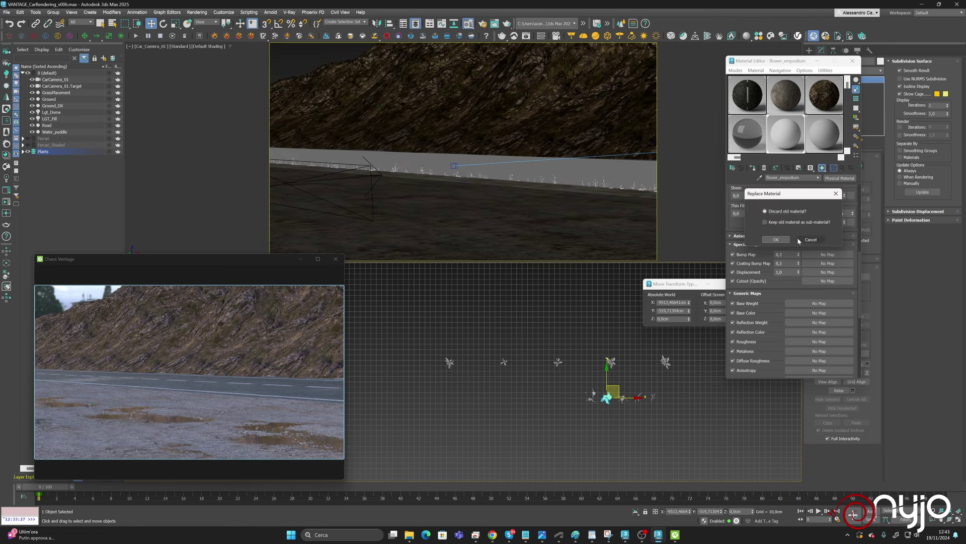
click(776, 240)
click(825, 196)
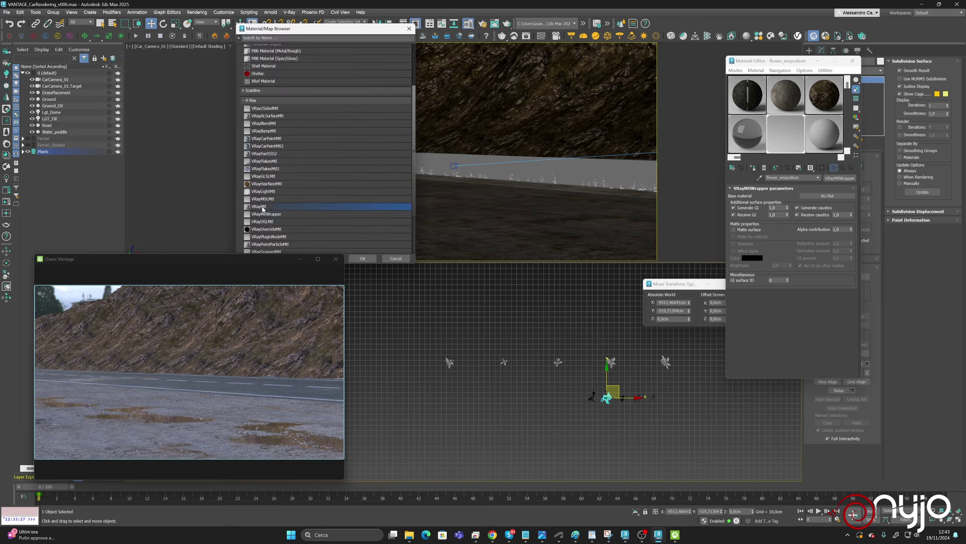
double_click(265, 206)
click(778, 196)
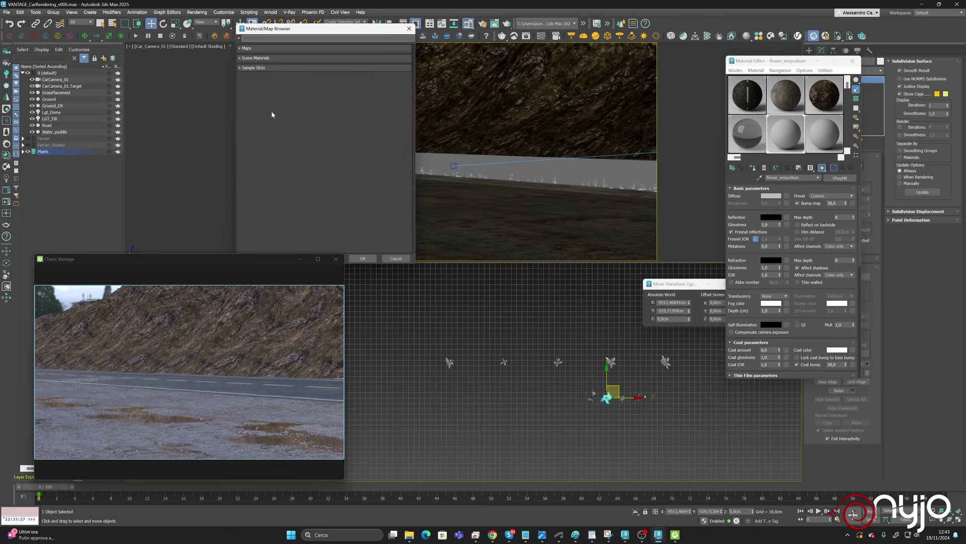
Add a VRayBitmap to Diffuse loaded with flower_empodium_diff_4k.
click(271, 56)
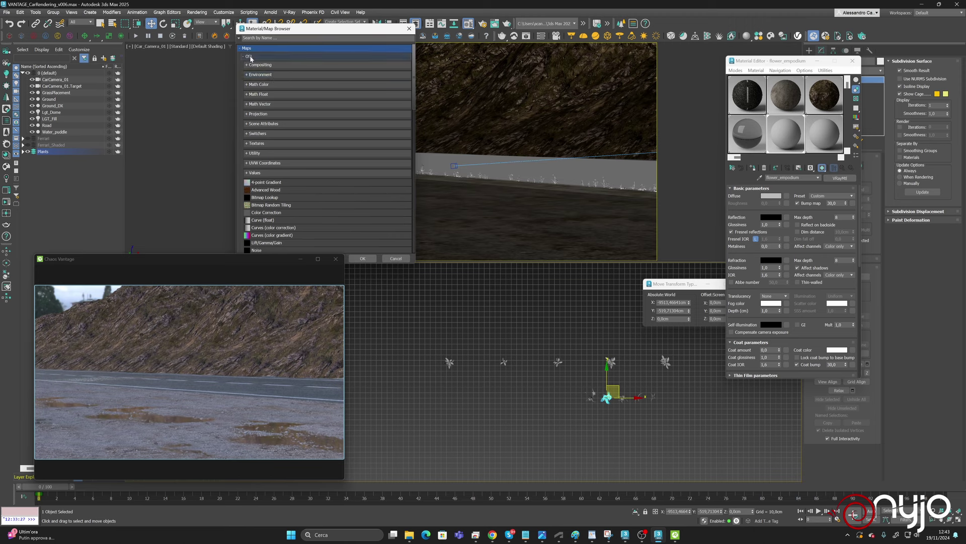
click(257, 66)
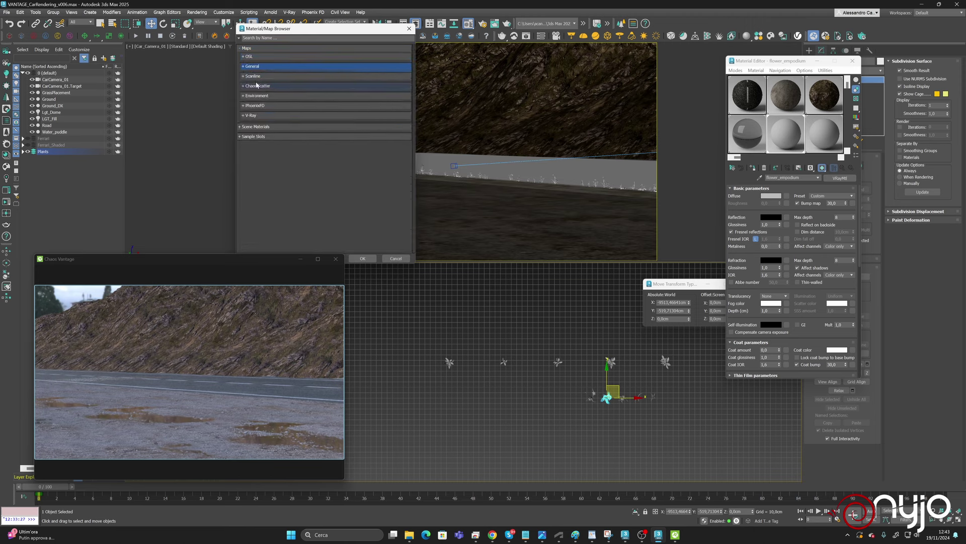
click(260, 115)
double_click(264, 123)
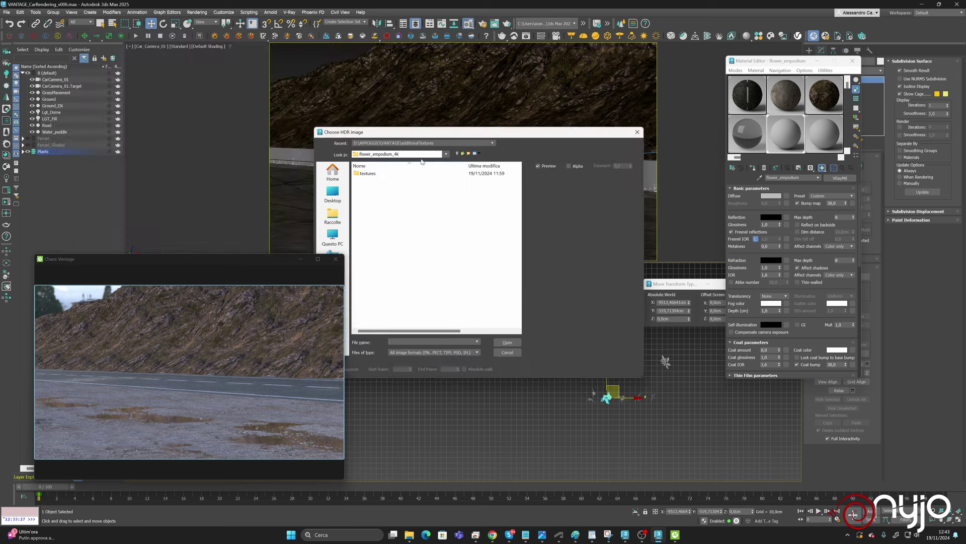
double_click(368, 173)
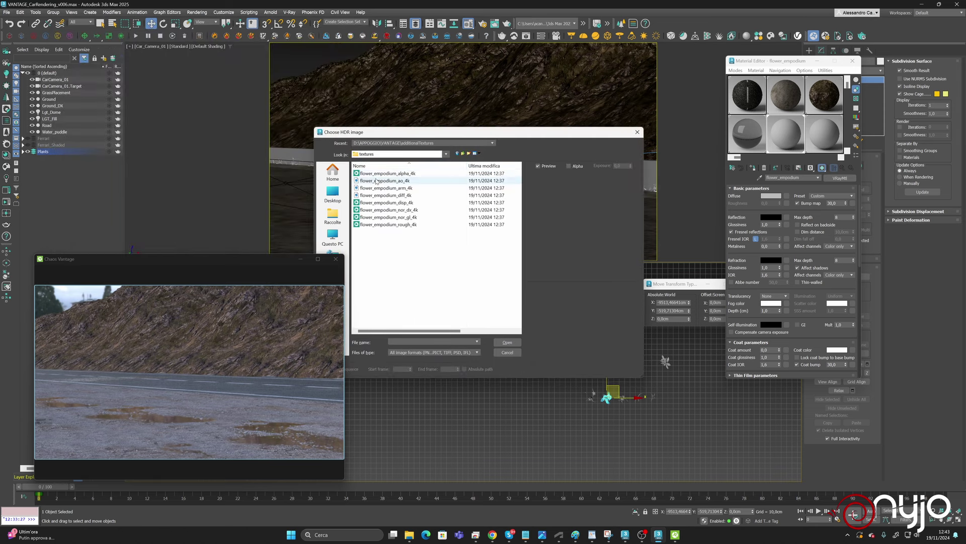
click(394, 195)
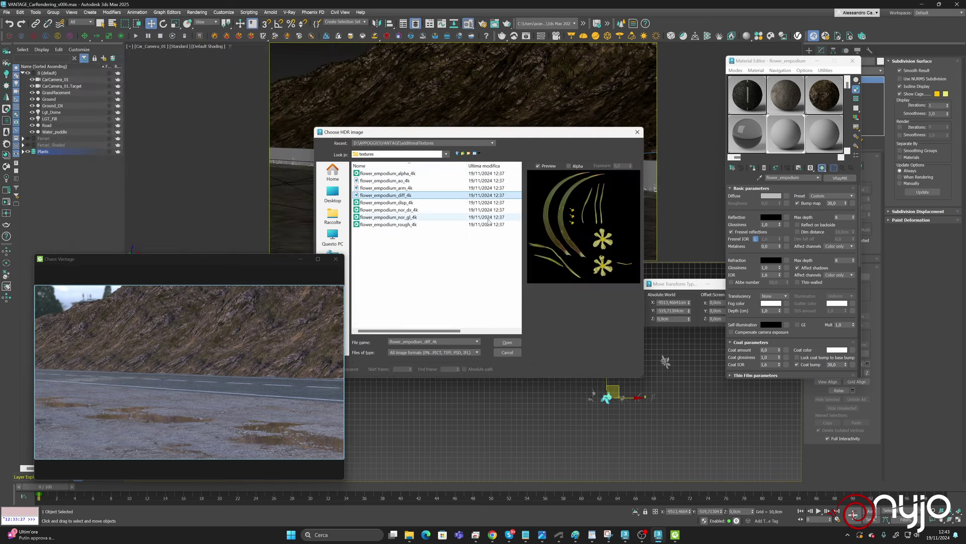
click(507, 343)
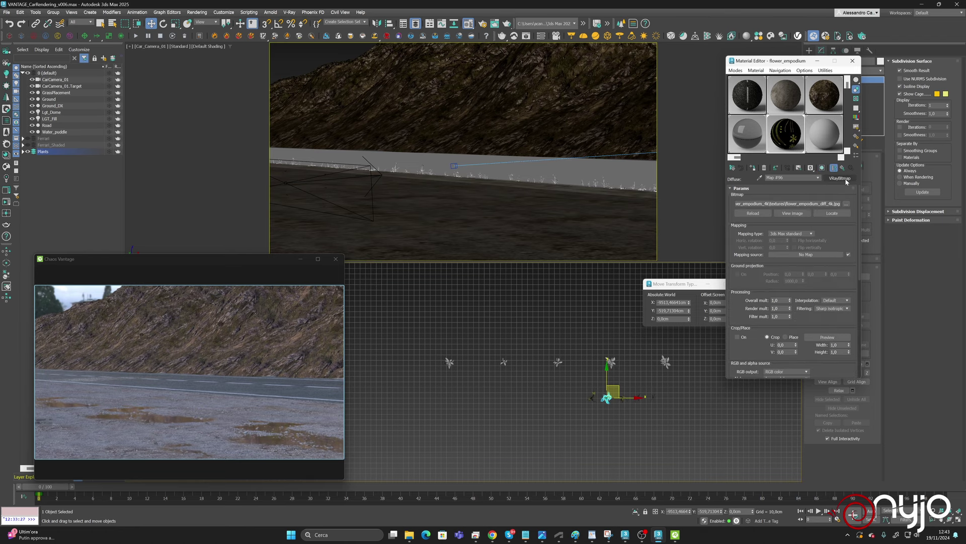
Wrap the diffuse map in a Composite, keeping it as sub-map and copying it to Layer 2.
click(842, 179)
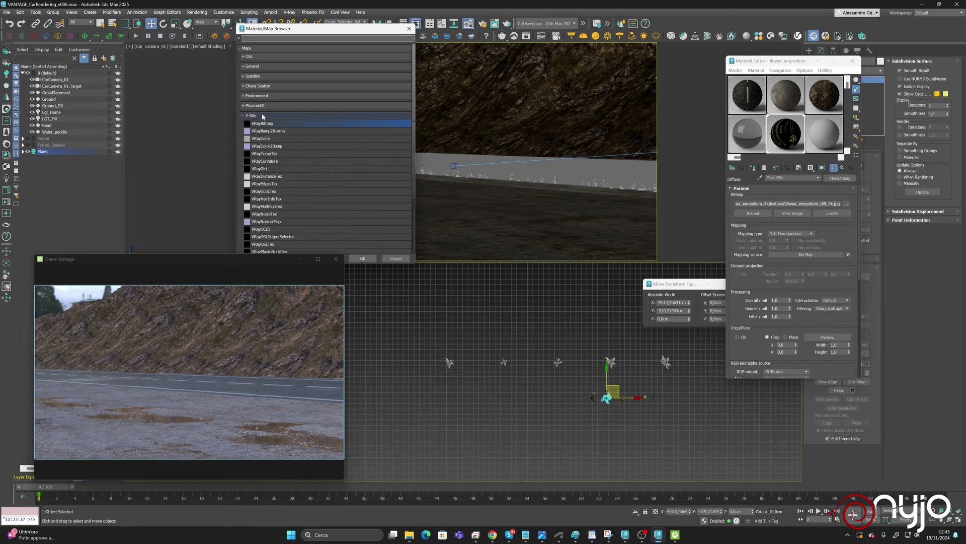
click(255, 67)
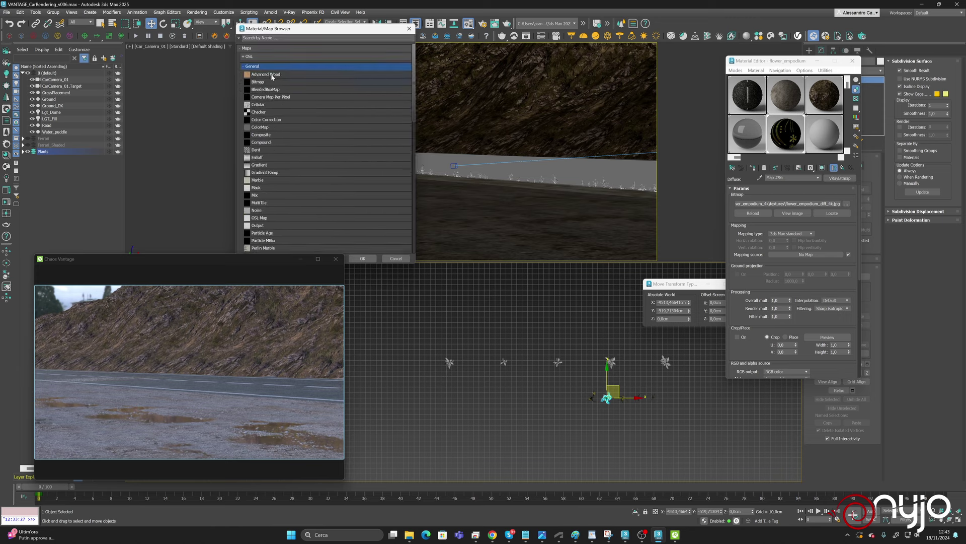
double_click(268, 135)
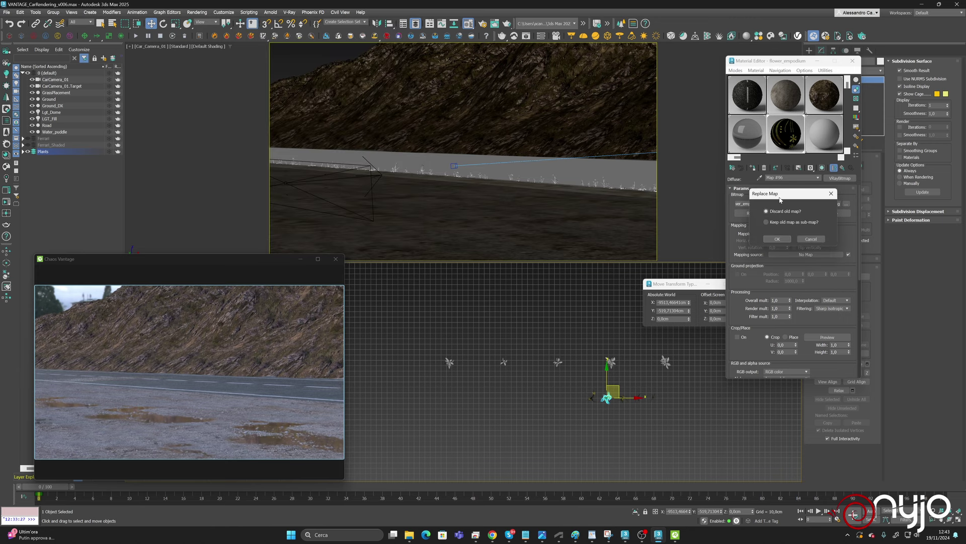
click(782, 240)
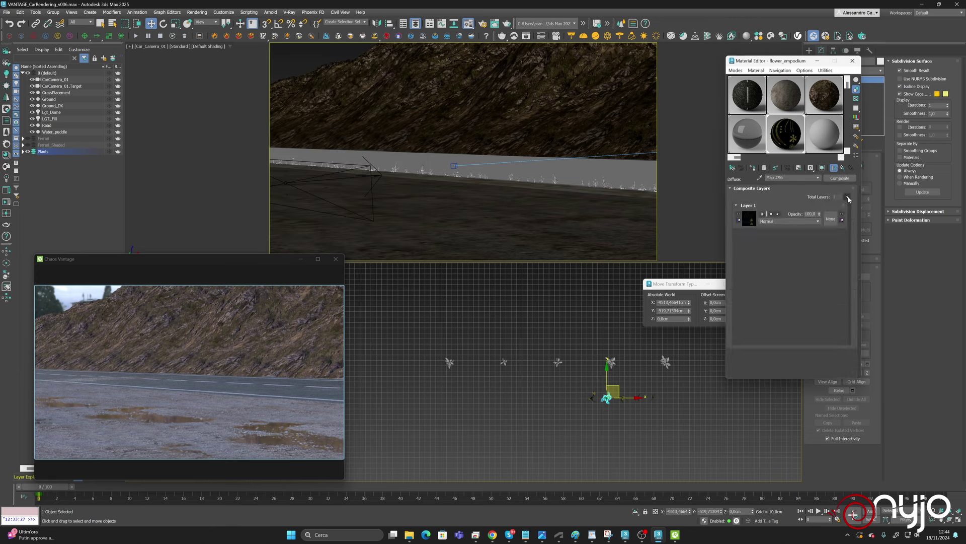
click(848, 196)
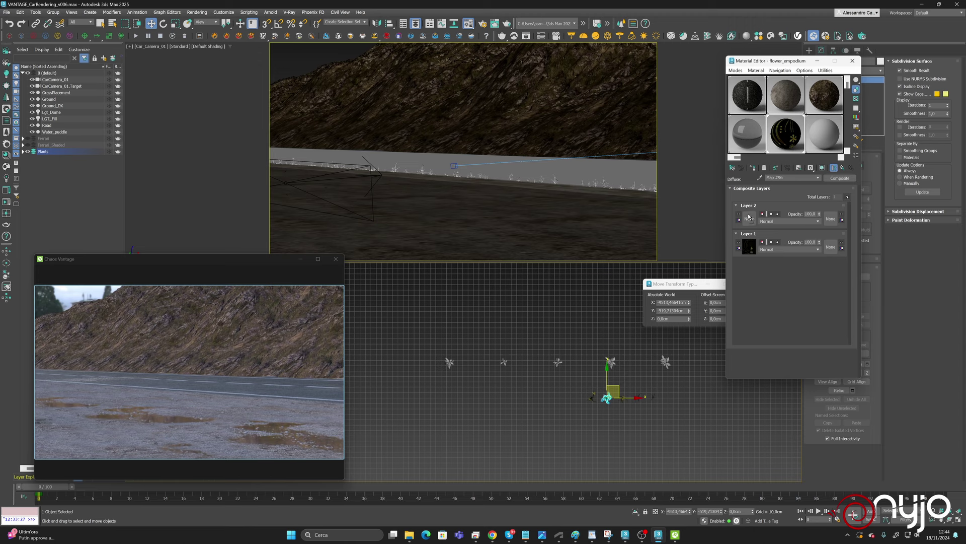
drag(748, 247, 749, 217)
click(779, 242)
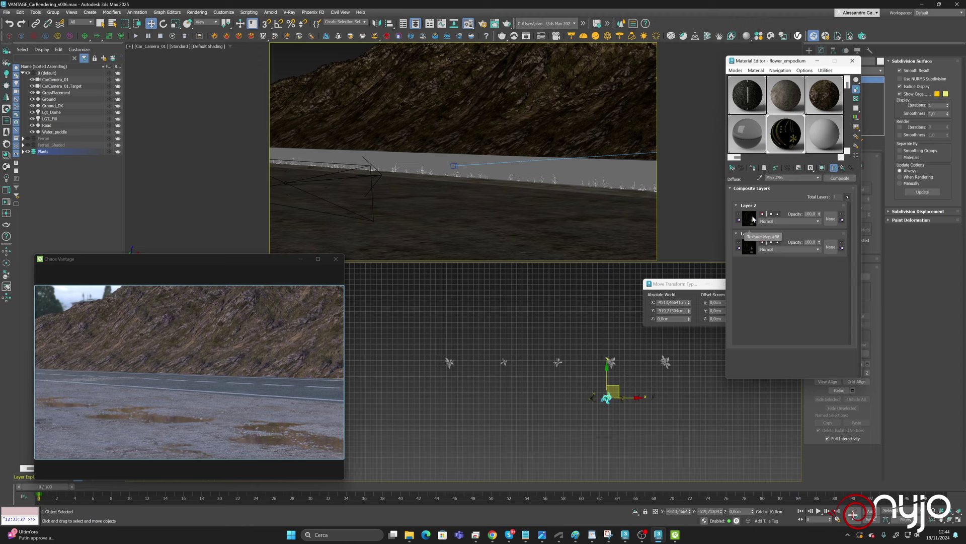
Set Layer 2 to Multiply and load flower_empodium_ao_4k into it.
click(780, 222)
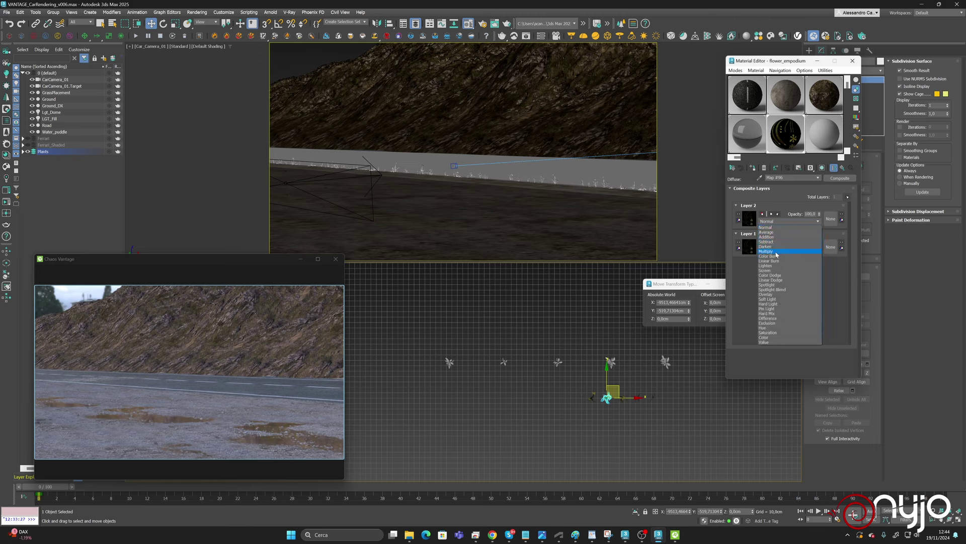
click(776, 251)
click(749, 218)
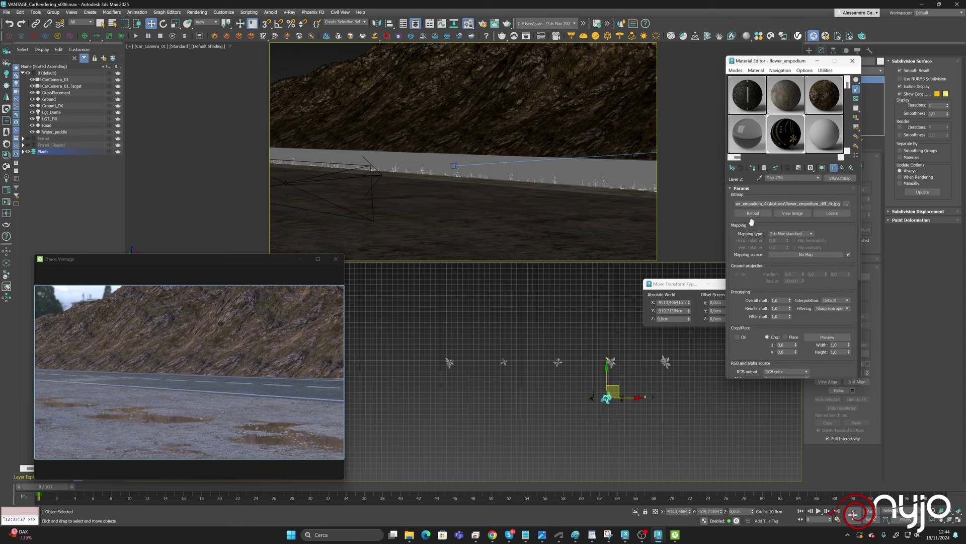
click(845, 204)
double_click(401, 183)
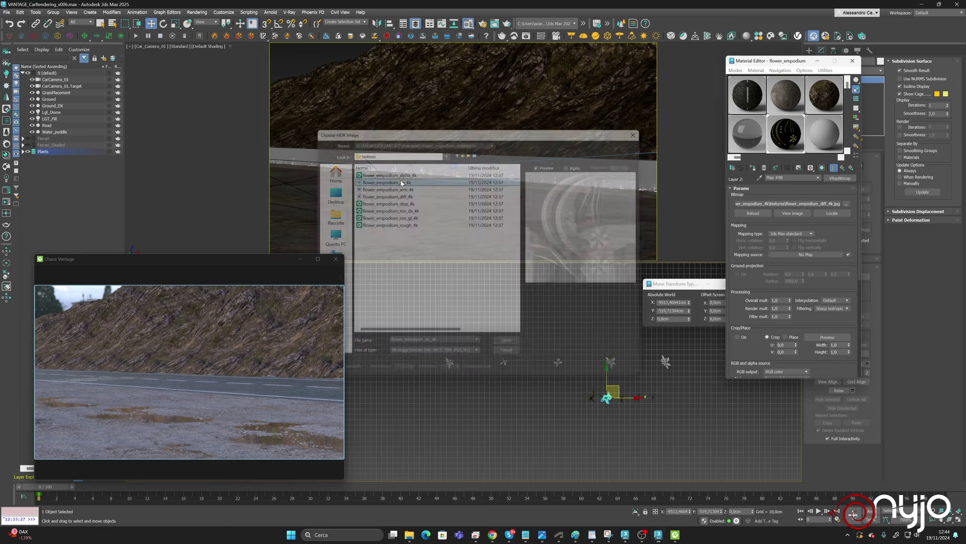
click(842, 168)
click(842, 169)
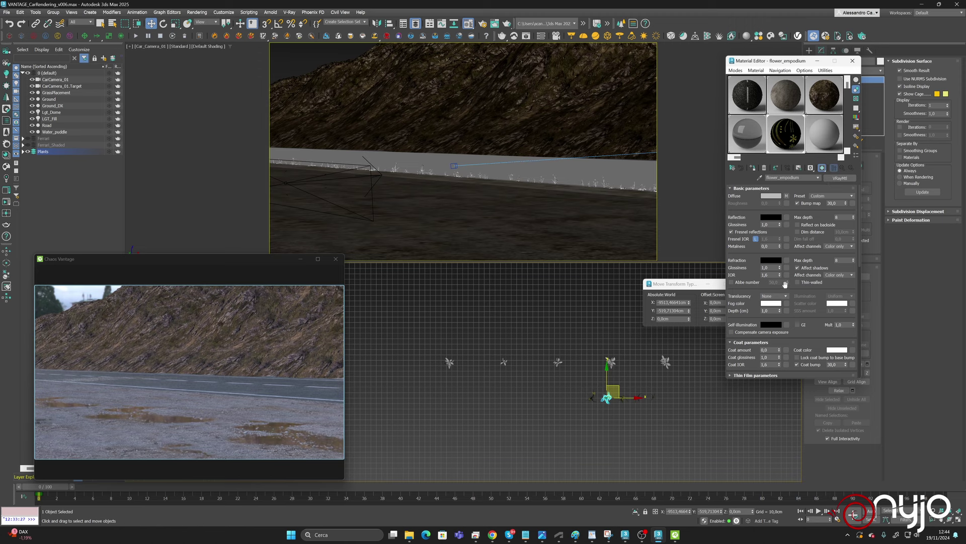
Inspect the diffuse Composite's layers, then go back to the flower_empodium material.
click(786, 196)
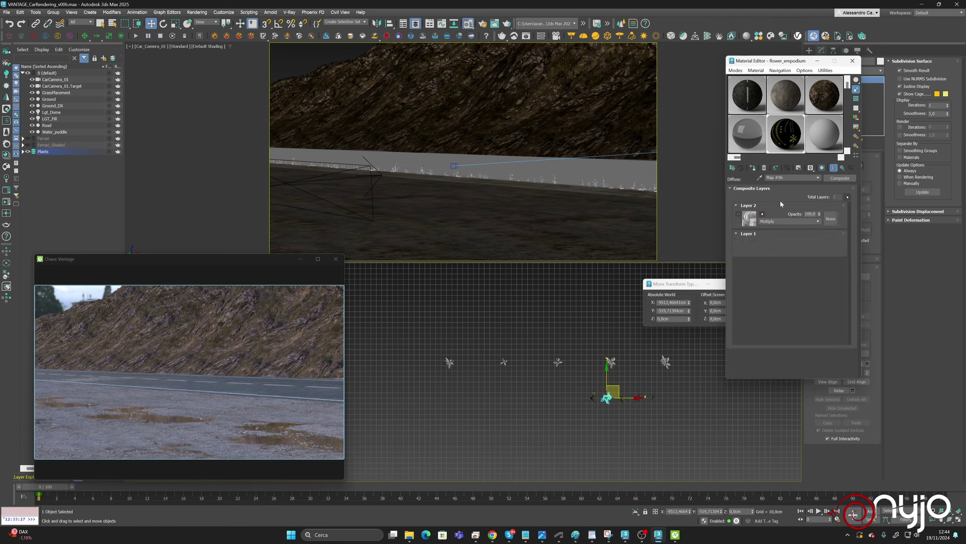
right_click(751, 218)
click(842, 169)
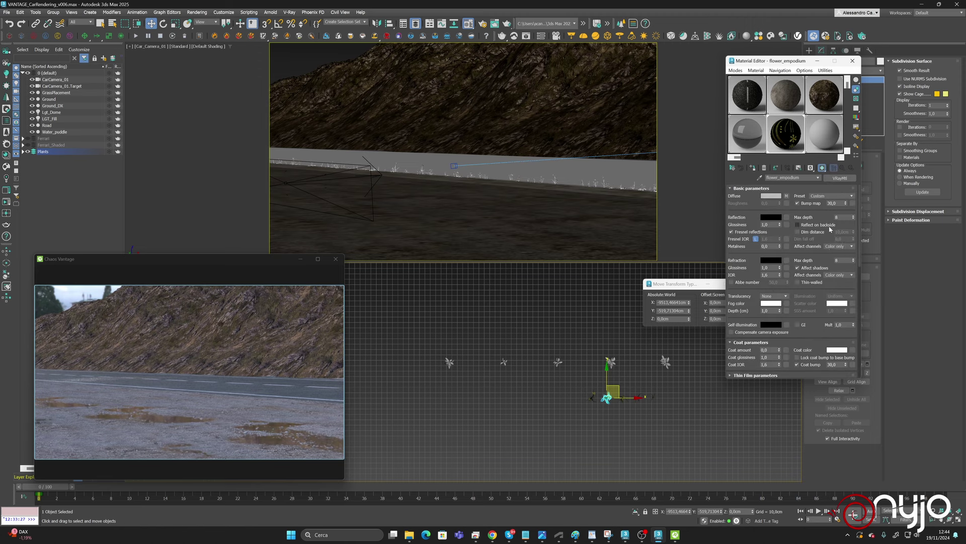
Put a VRayBitmap in the Opacity slot loaded with flower_empodium_alpha_4k.png.
scroll(831, 241, down, 5)
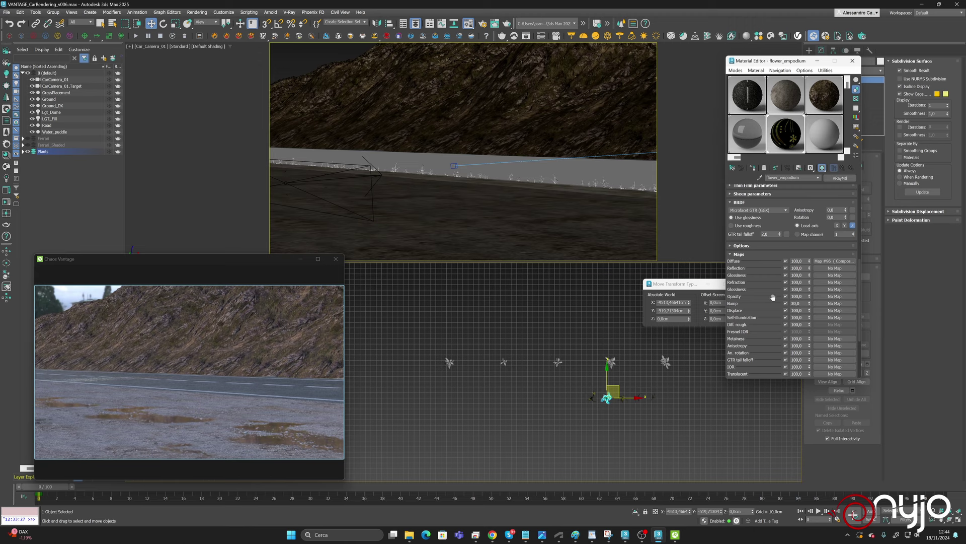
drag(773, 297, 827, 297)
click(827, 297)
scroll(803, 214, up, 6)
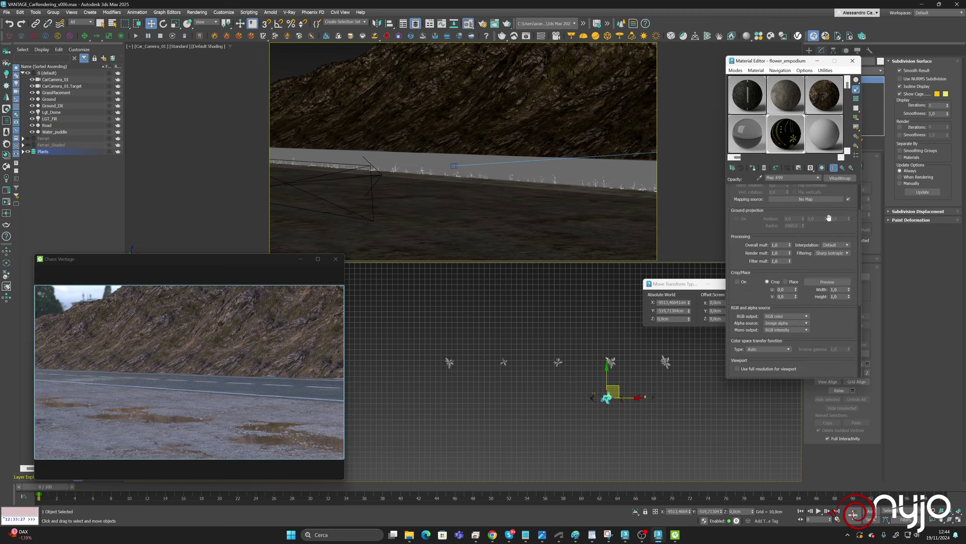
click(847, 203)
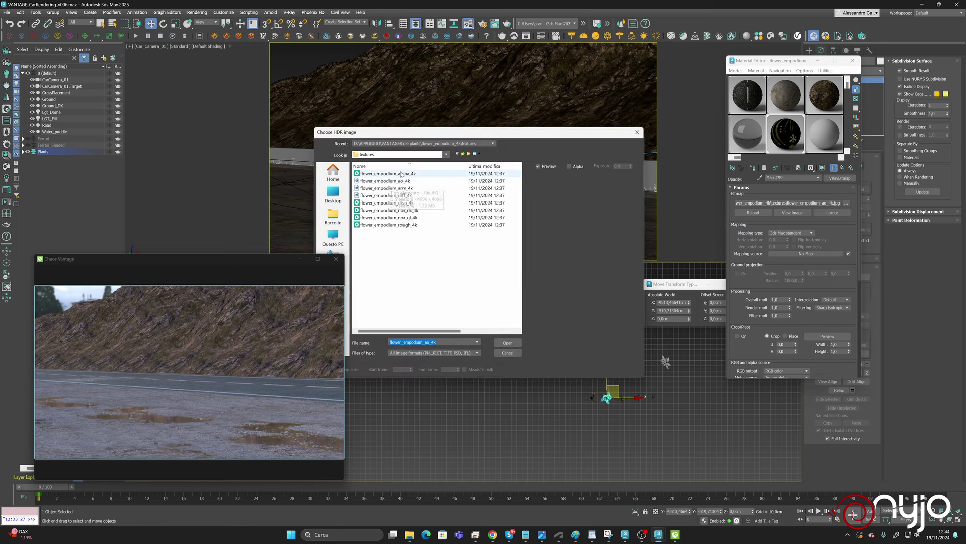
click(393, 173)
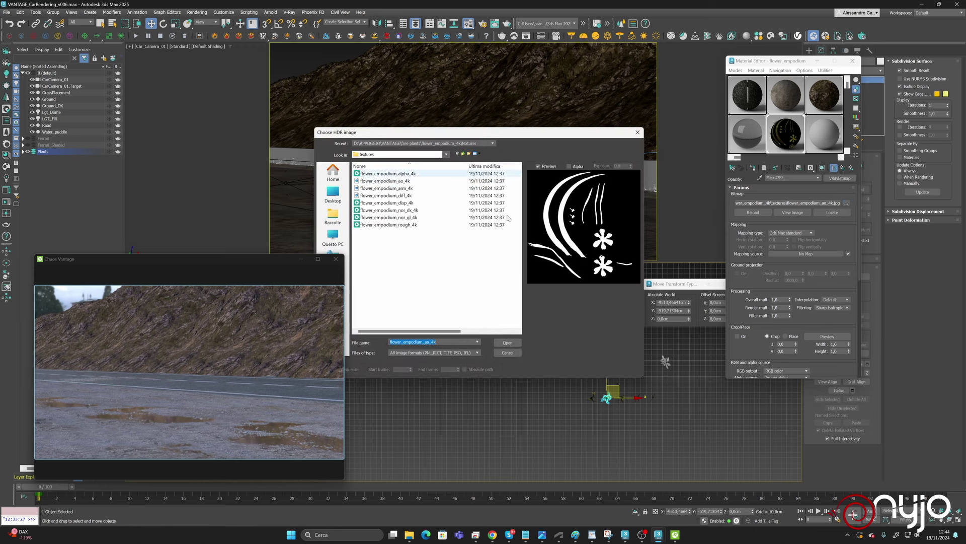
click(507, 343)
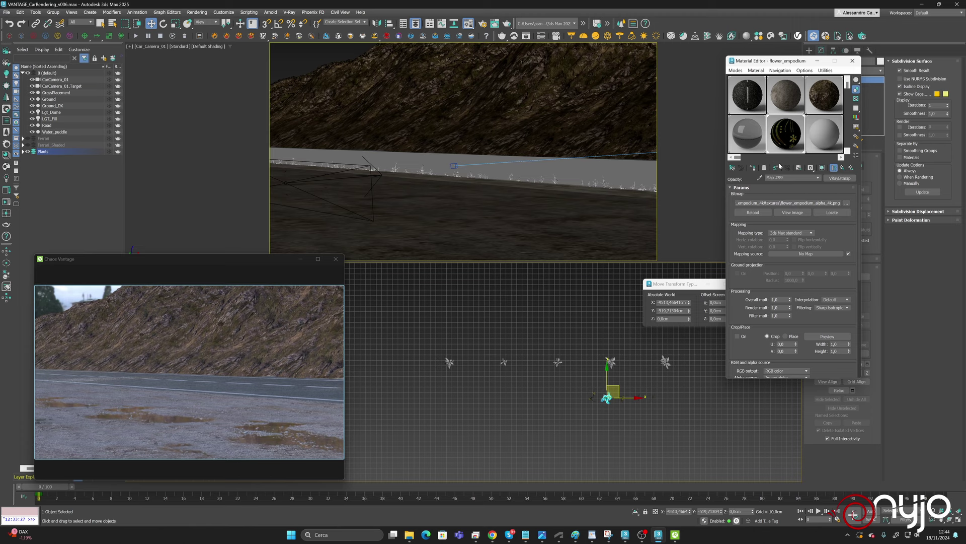
click(843, 169)
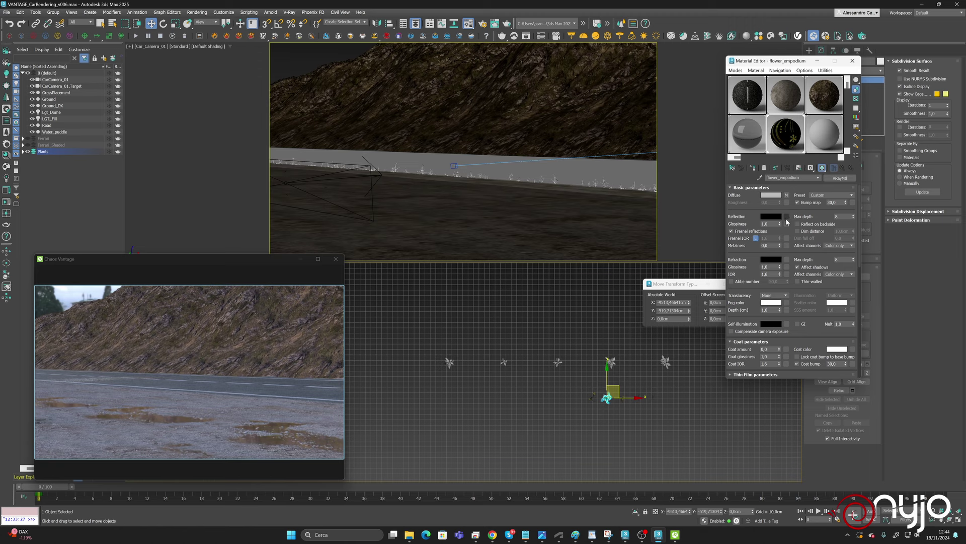
Set flower_empodium's reflection colour to a light grey.
scroll(793, 313, down, 3)
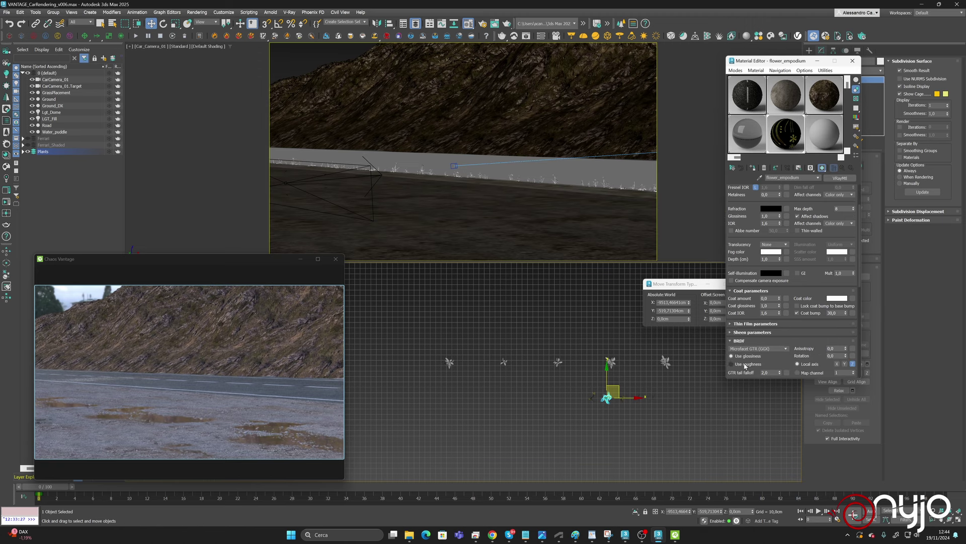
scroll(806, 312, up, 3)
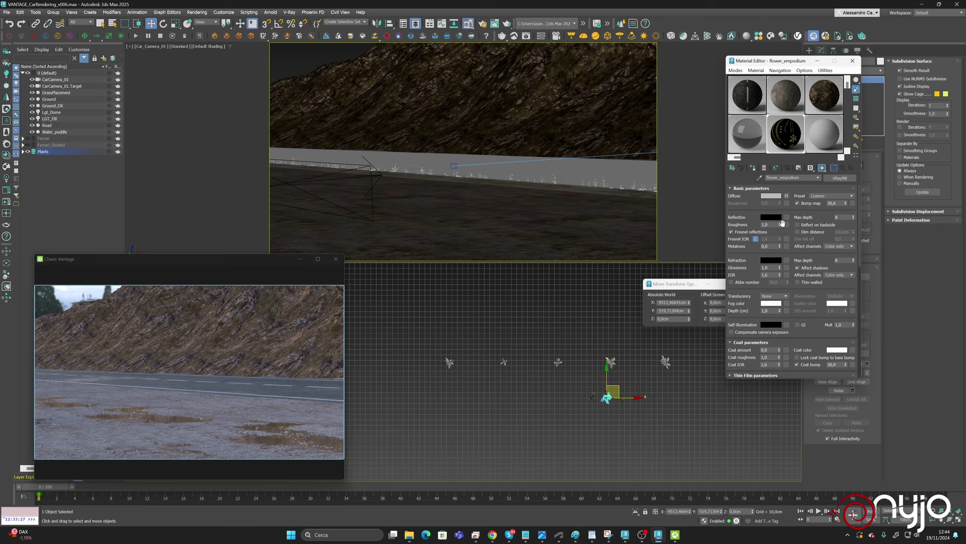
click(770, 217)
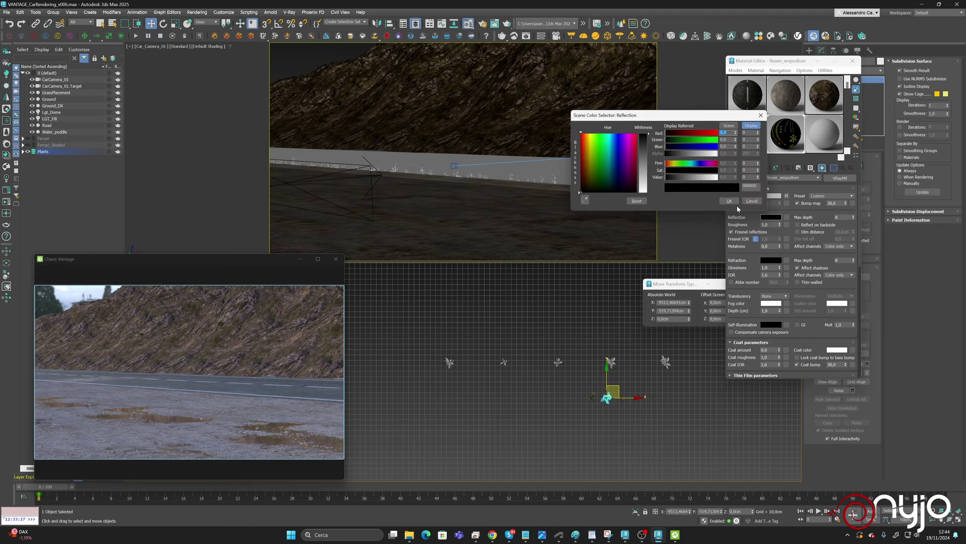
click(675, 177)
click(688, 179)
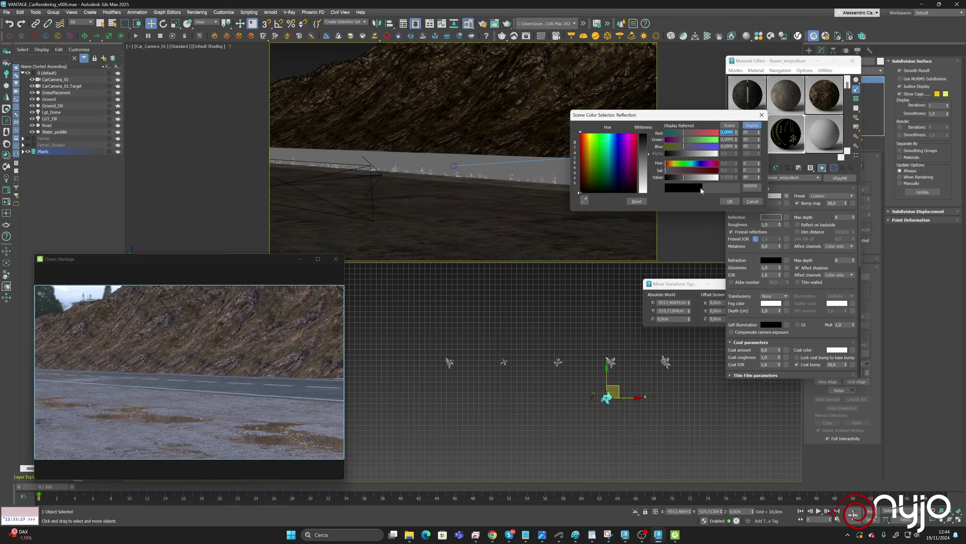
click(730, 202)
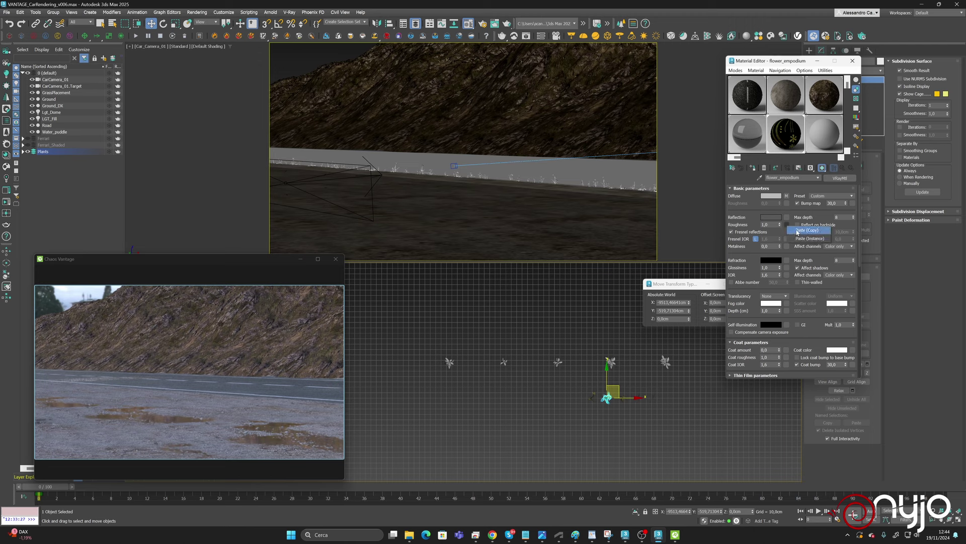
Load flower_empodium_rough_4k into the reflection roughness VRayBitmap.
click(786, 225)
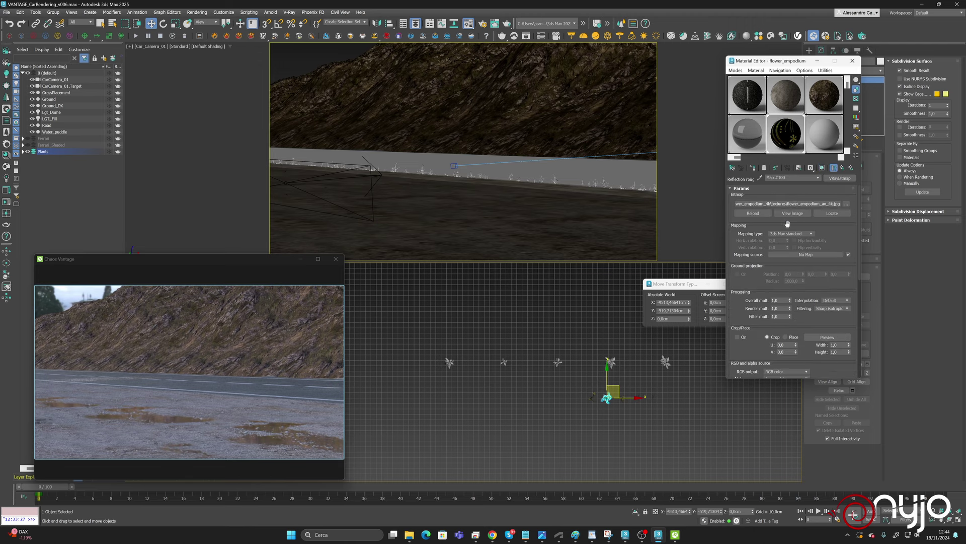
click(847, 204)
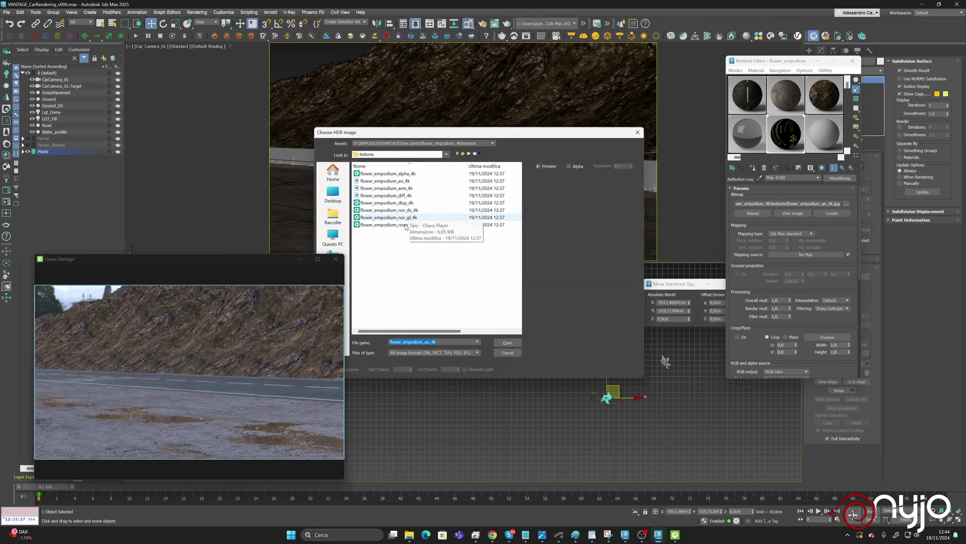
click(405, 225)
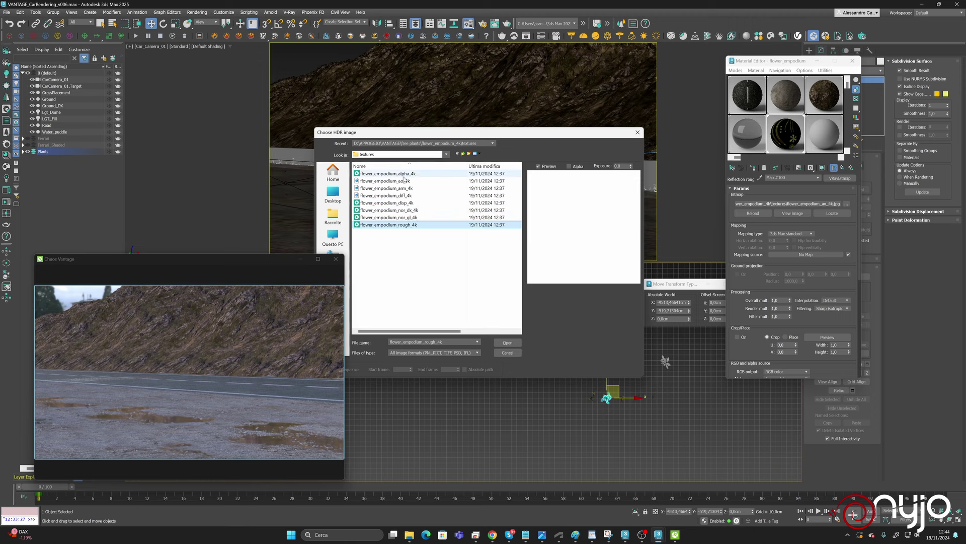
click(406, 188)
click(406, 196)
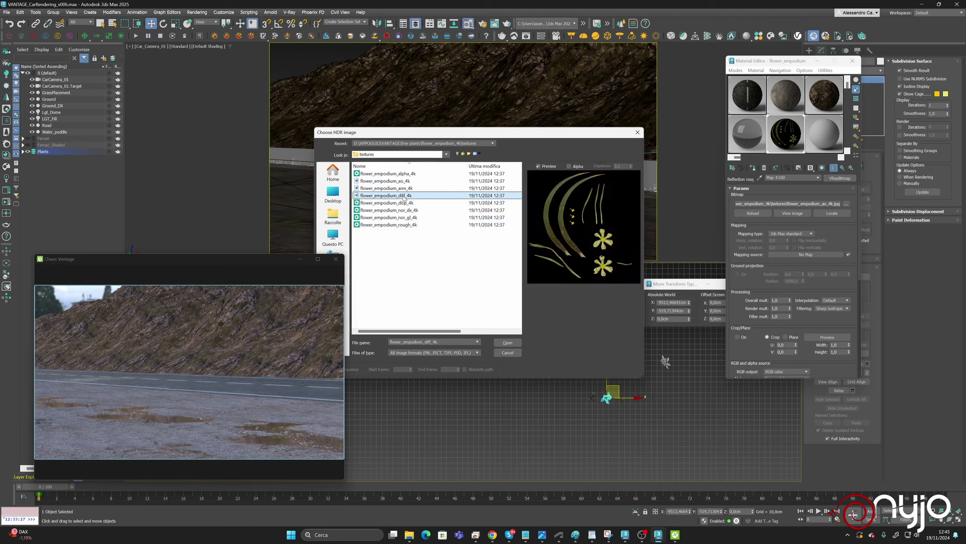
click(406, 173)
click(405, 210)
click(406, 217)
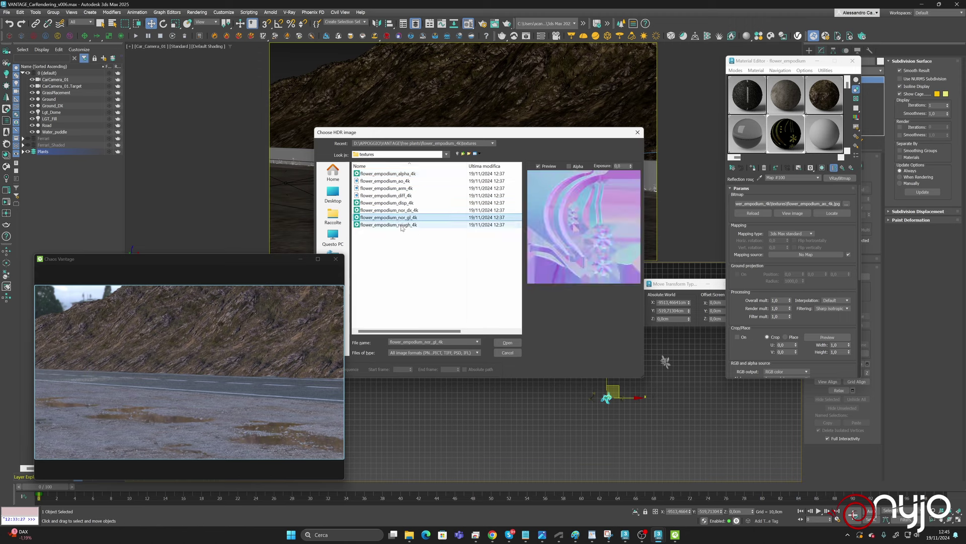
click(406, 225)
click(507, 342)
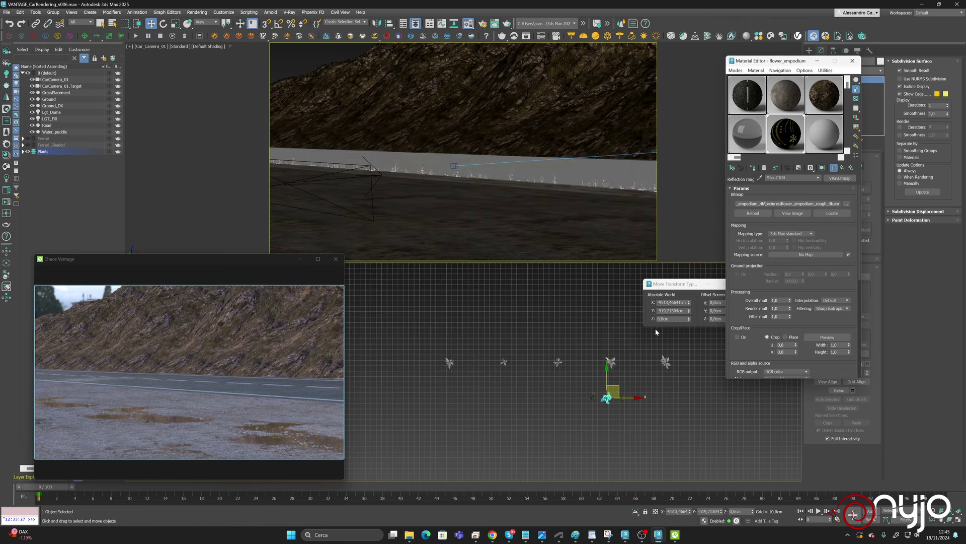
click(842, 167)
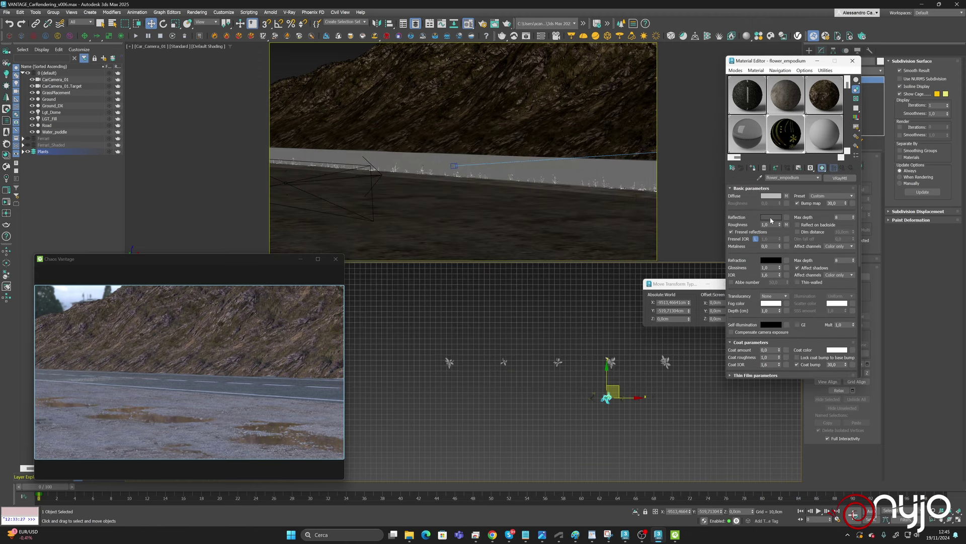
Brighten the reflection colour slightly further.
click(770, 218)
drag(691, 180, 697, 179)
click(729, 201)
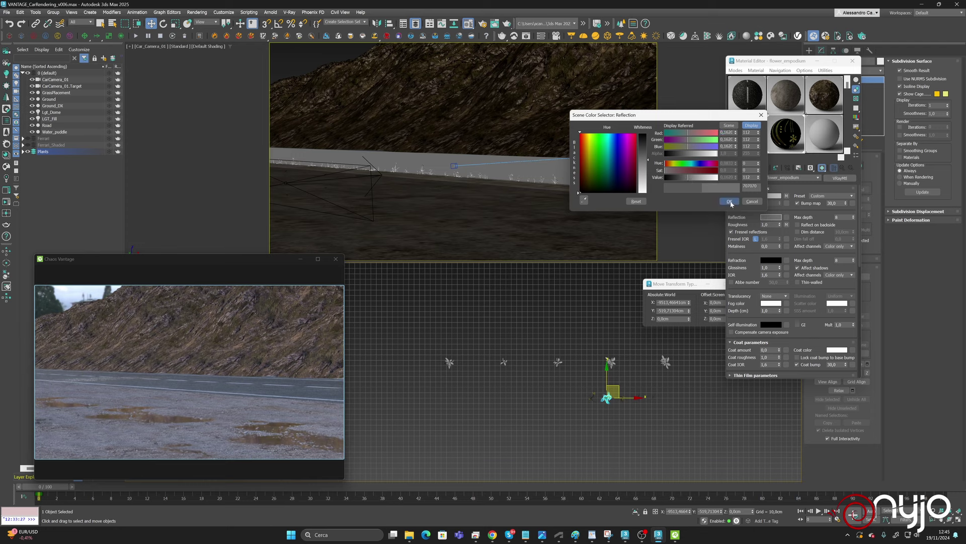
Put a VRayNormalMap in flower_empodium's bump slot, loading flower_empodium_nor_dx_4k as its normal texture.
click(851, 203)
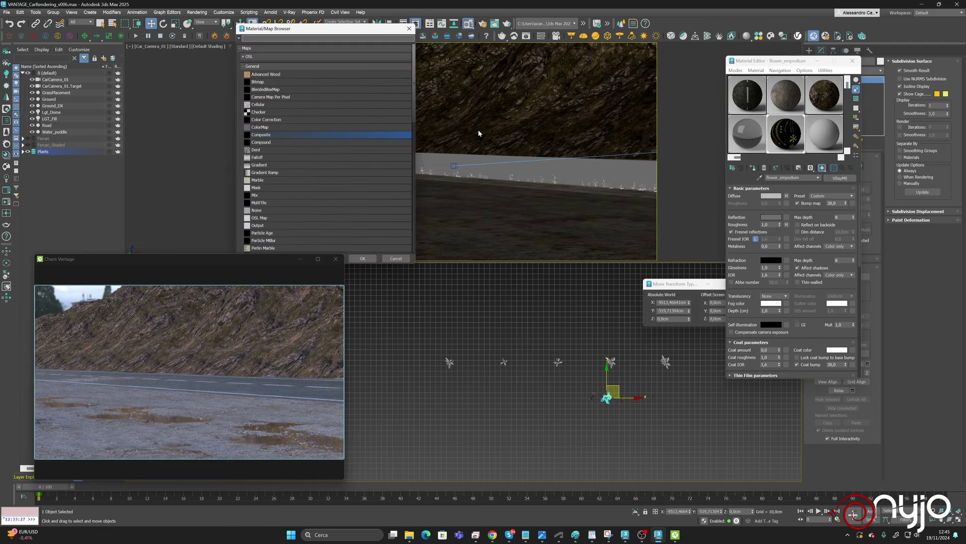
click(256, 66)
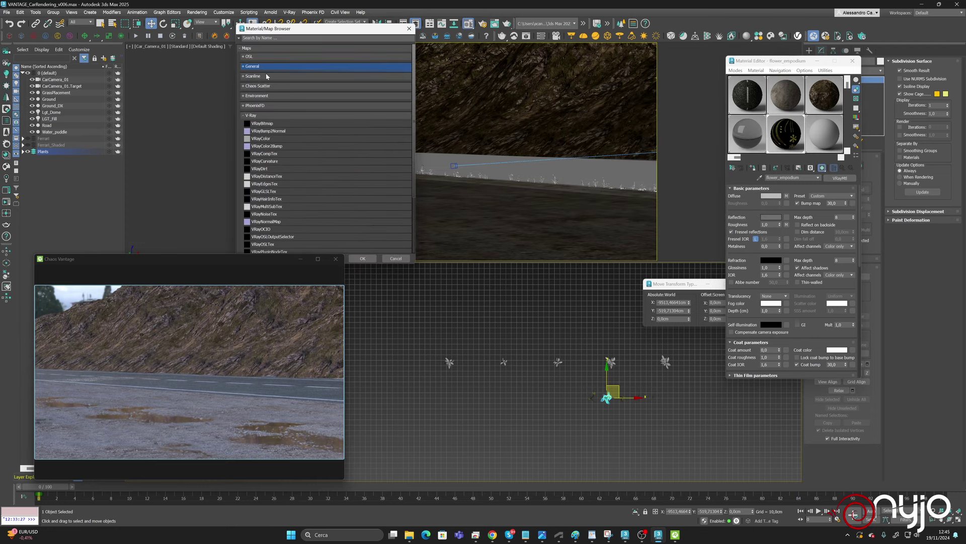
double_click(274, 222)
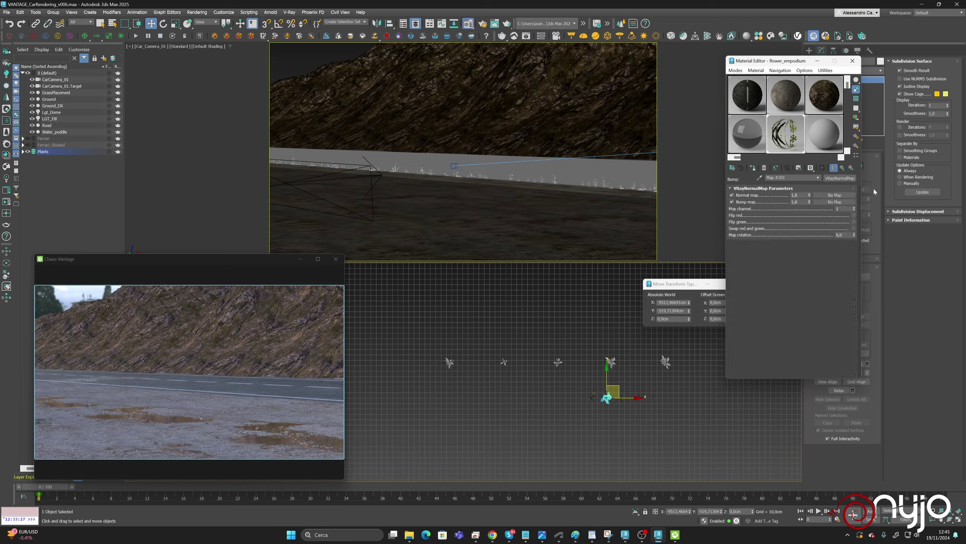
click(850, 195)
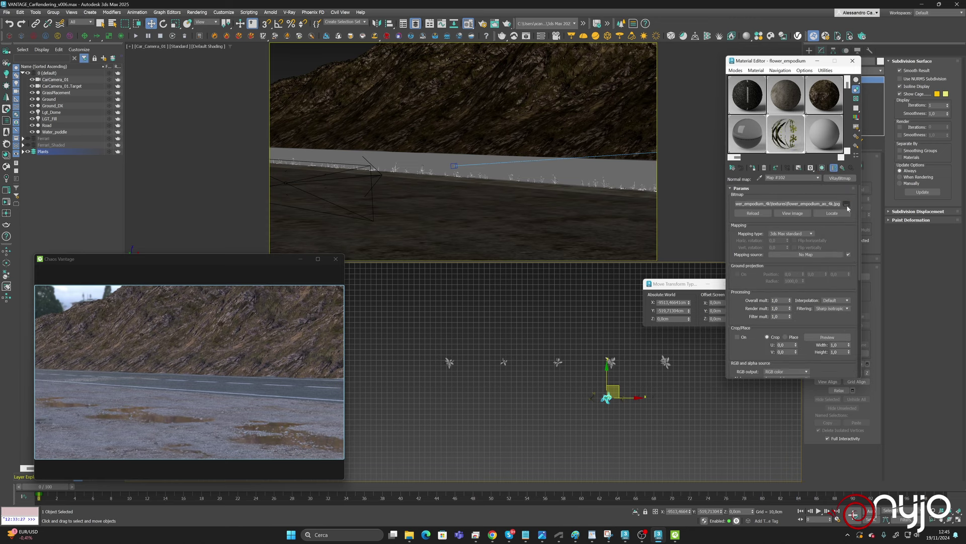
click(847, 204)
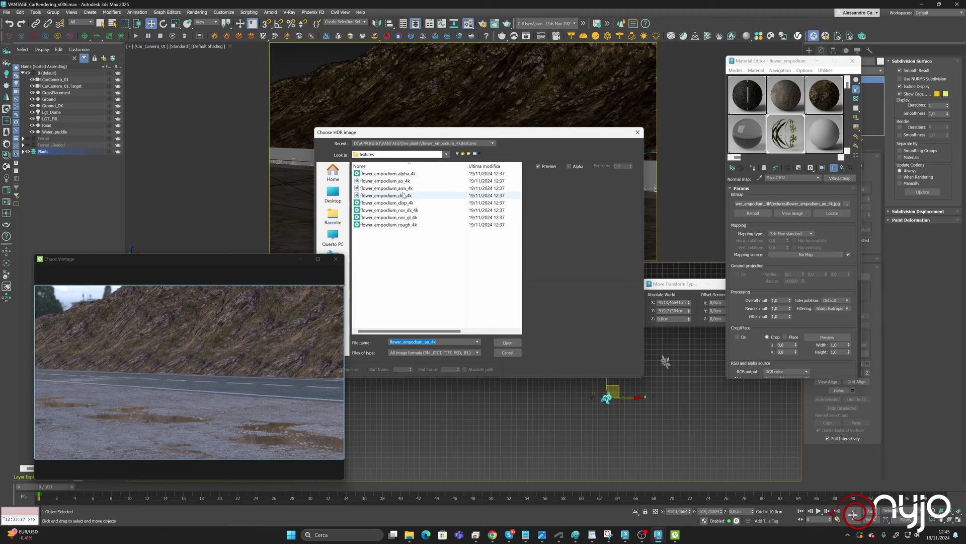
click(418, 209)
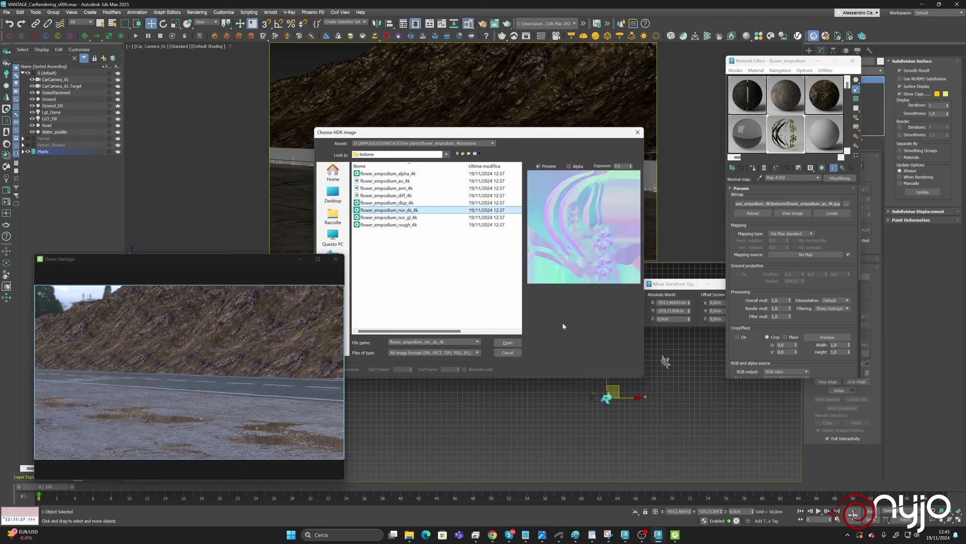
click(508, 343)
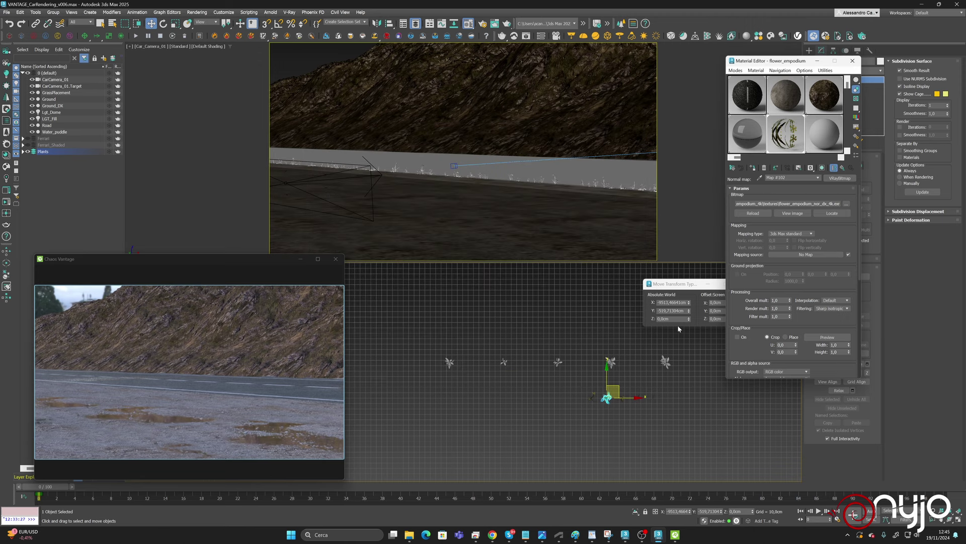
click(843, 170)
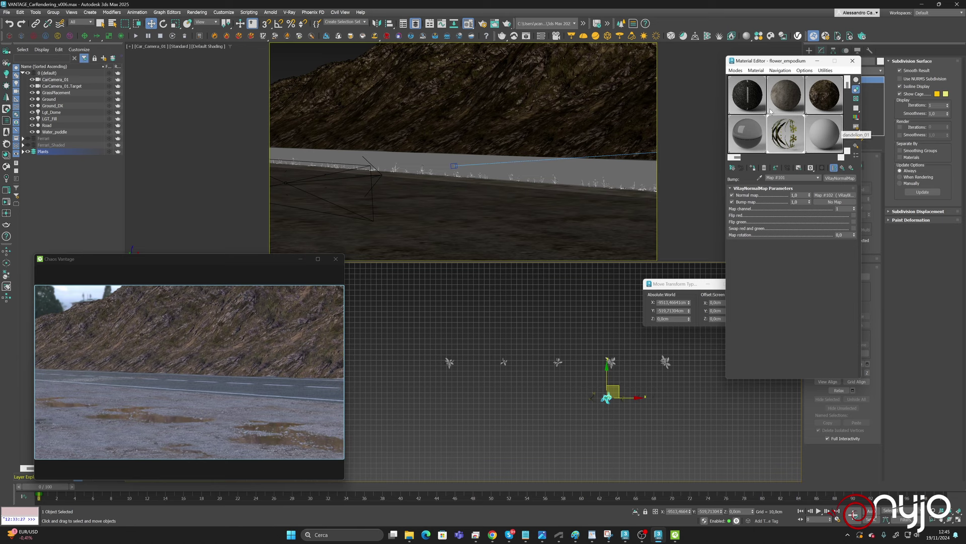
Copy flower_empodium's VRayMtl and paste it as a copy over dandelion_01's Physical Material.
click(821, 137)
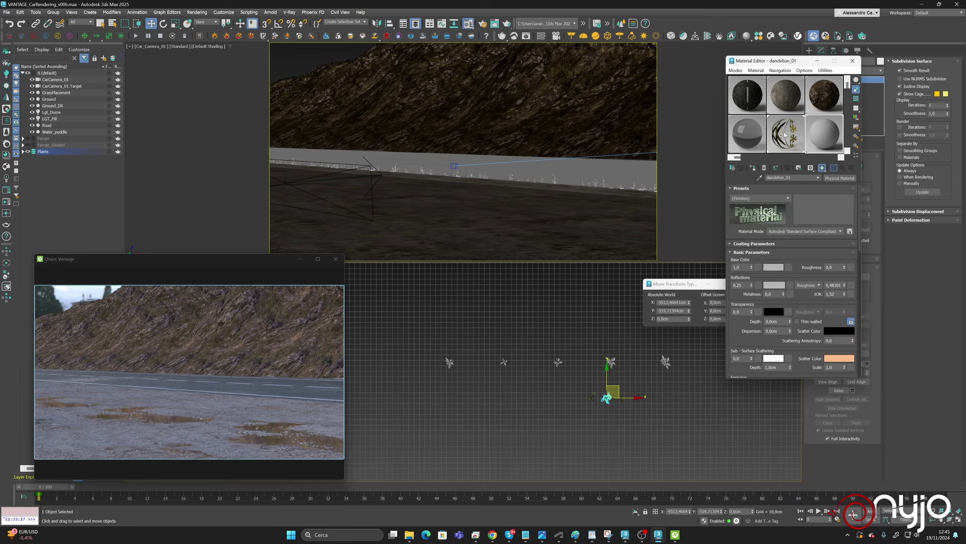
key(ctrl+z)
click(834, 168)
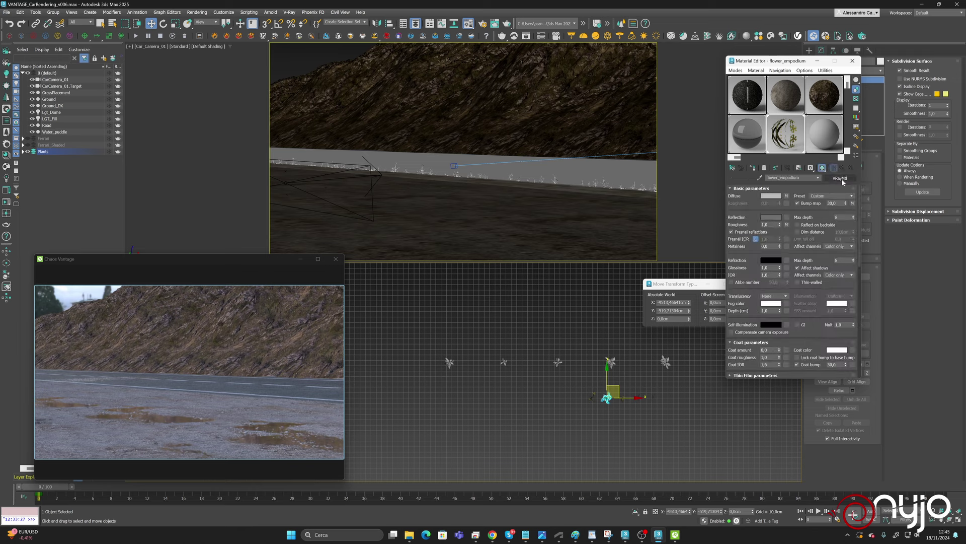
right_click(839, 180)
click(859, 193)
click(824, 134)
right_click(846, 179)
click(861, 202)
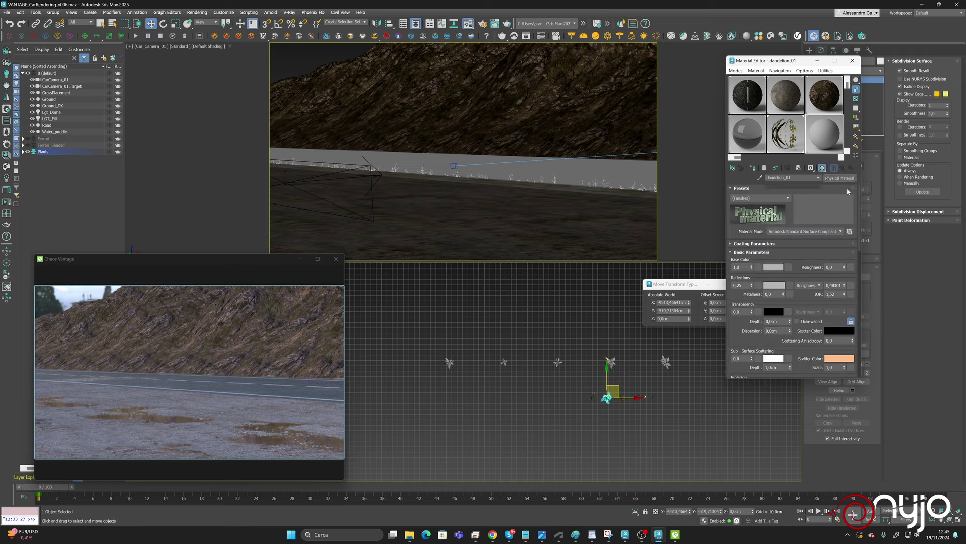
Load dandelion_01_diff_4k into Layer 1 of dandelion_01's diffuse Composite map.
click(786, 196)
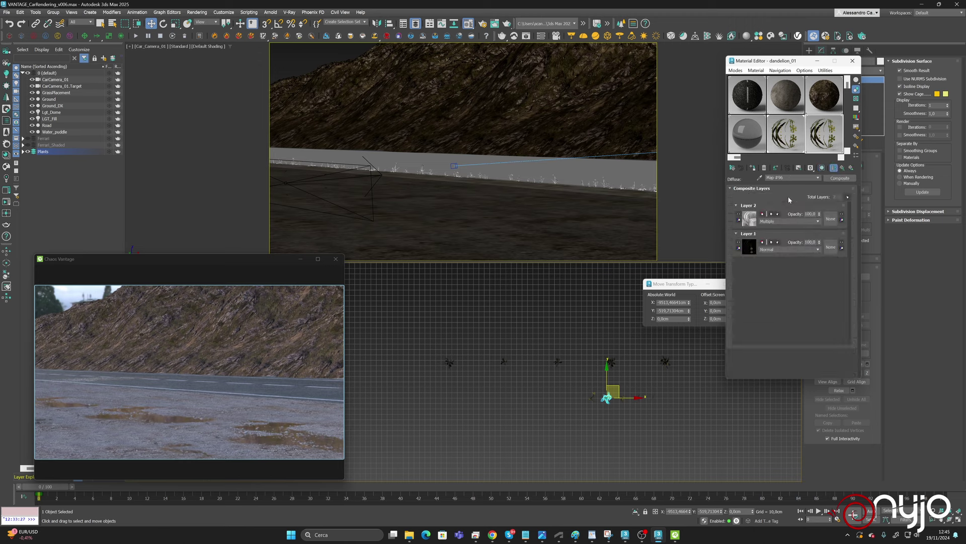
click(748, 247)
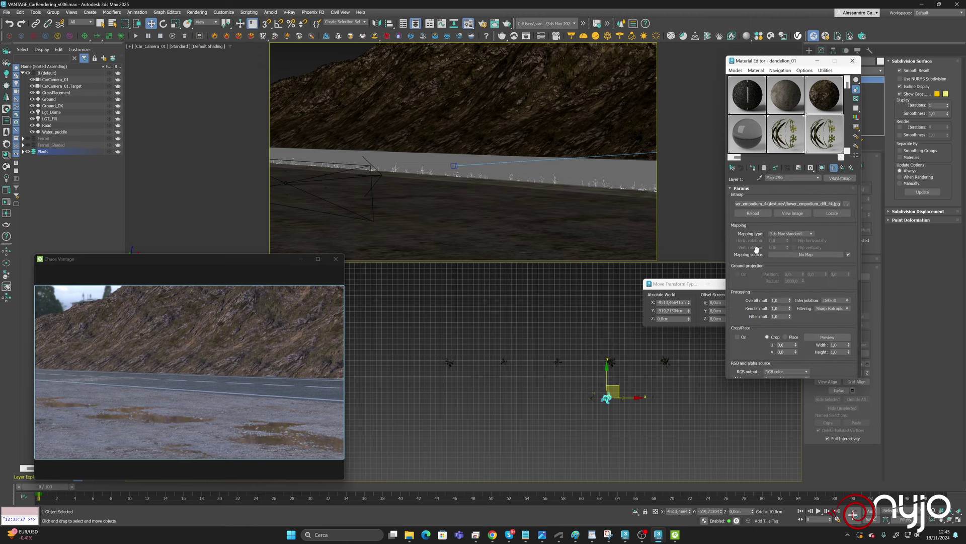
click(848, 203)
click(463, 154)
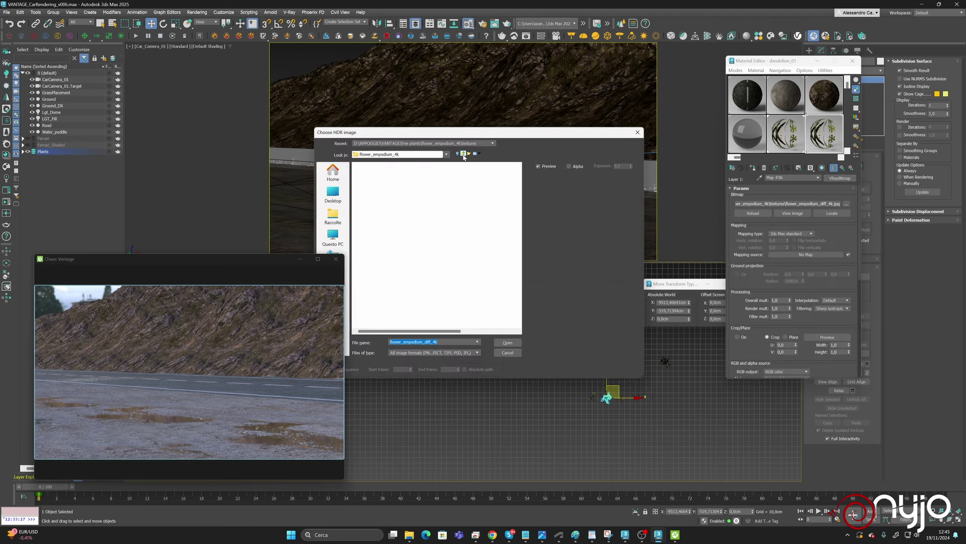
click(463, 154)
double_click(402, 187)
double_click(368, 174)
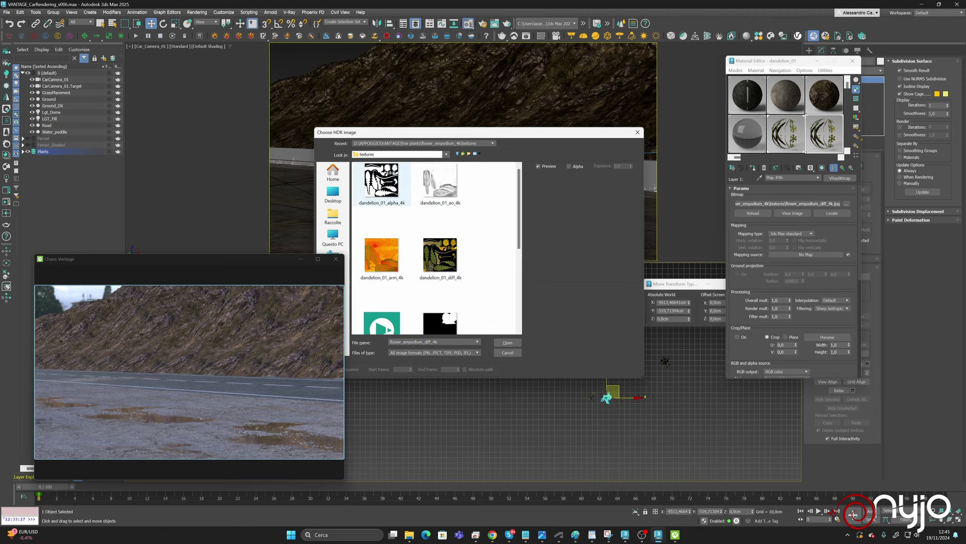
double_click(441, 257)
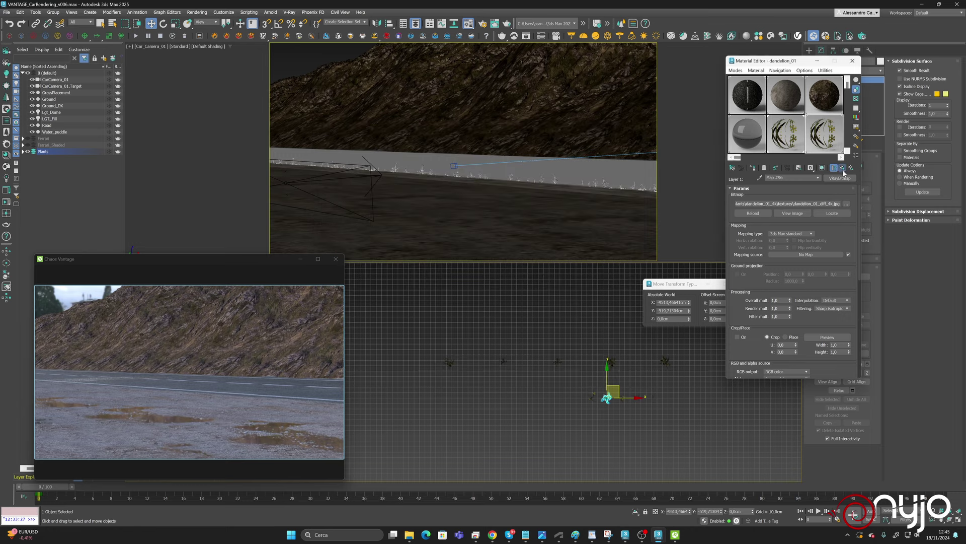
Load the dandelion_01_ao_4k ambient-occlusion texture into the Composite's Layer 2 bitmap.
click(749, 221)
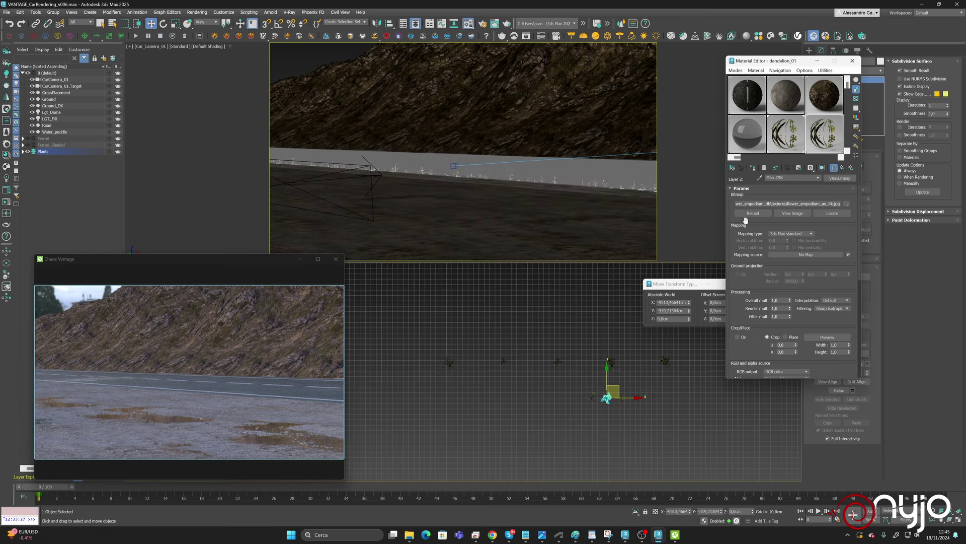
click(847, 205)
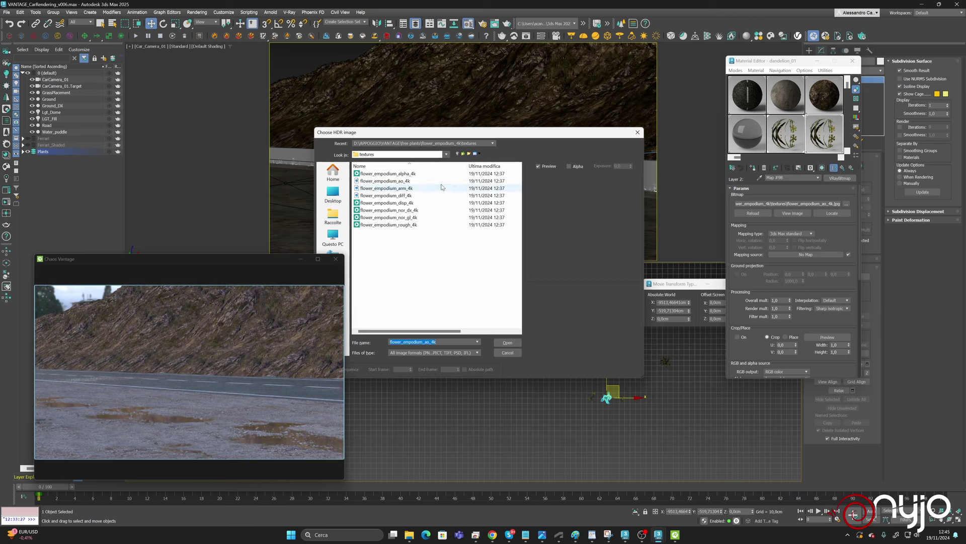
click(465, 154)
click(465, 155)
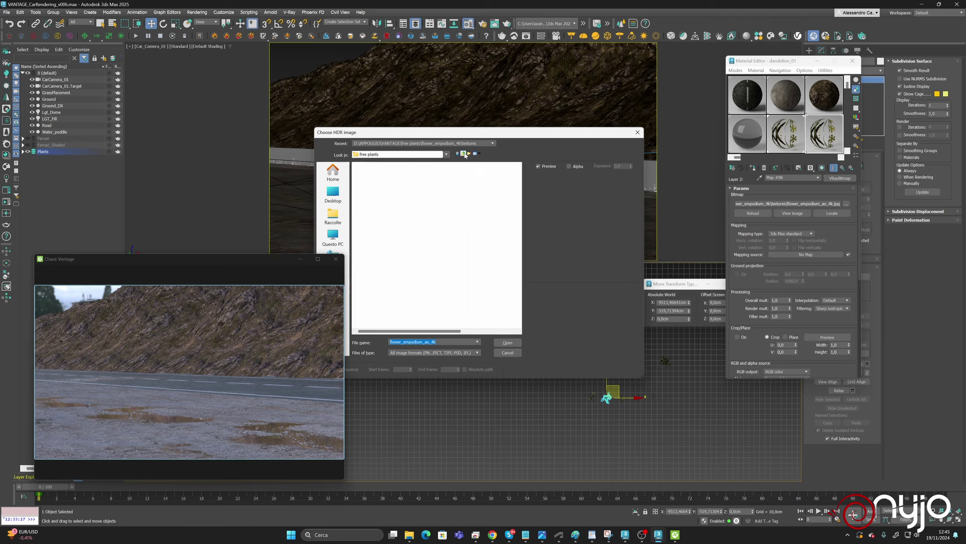
double_click(379, 175)
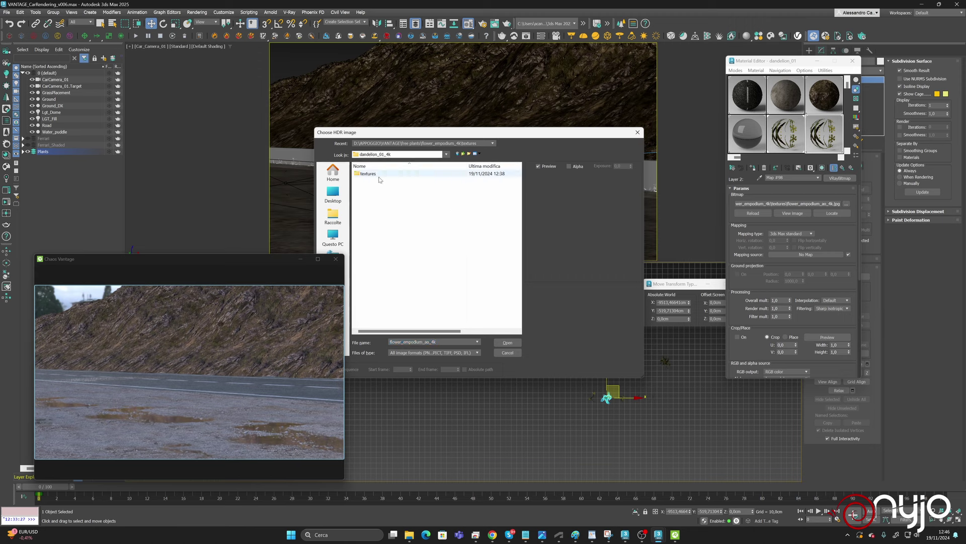
double_click(378, 174)
double_click(439, 184)
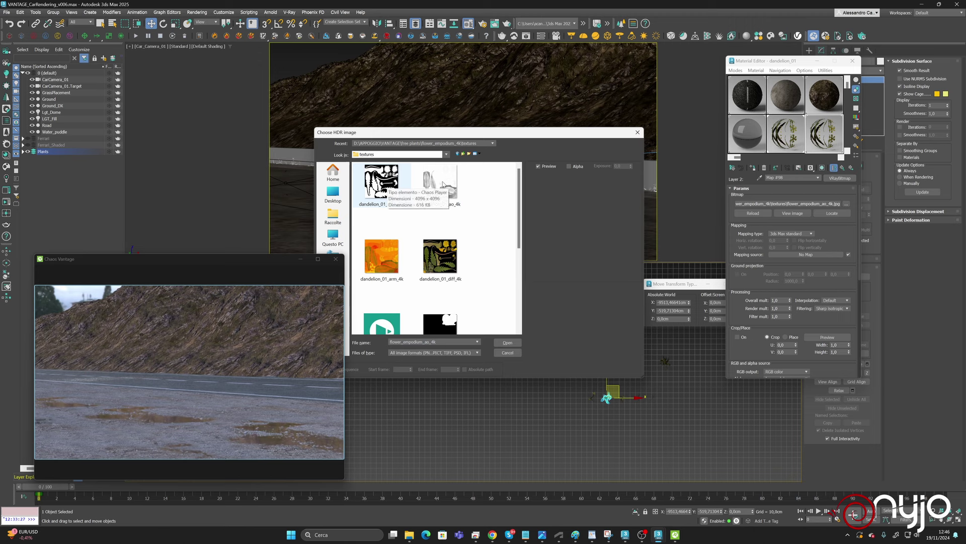
click(844, 169)
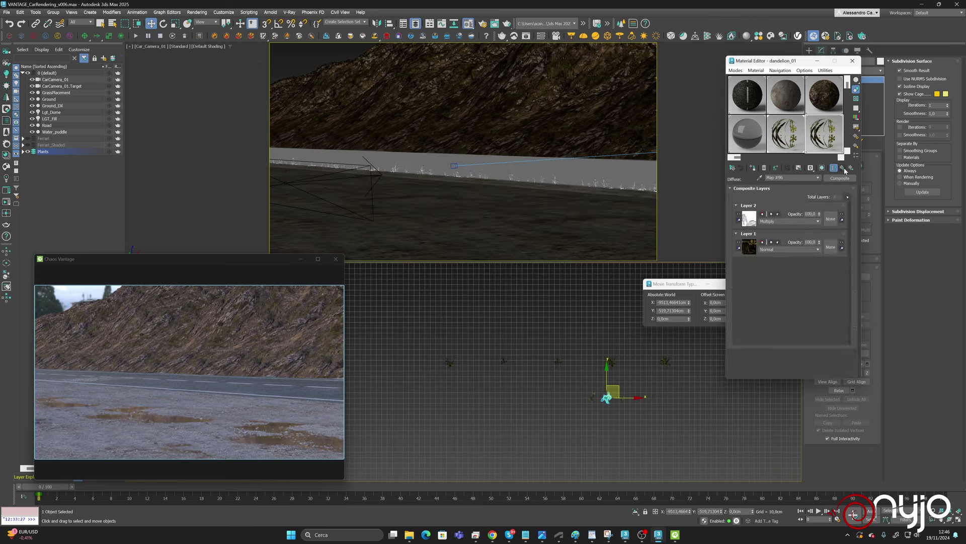
Swap dandelion_01's bump normal map texture to dandelion_01_nor_dx_4k.
click(844, 169)
click(845, 197)
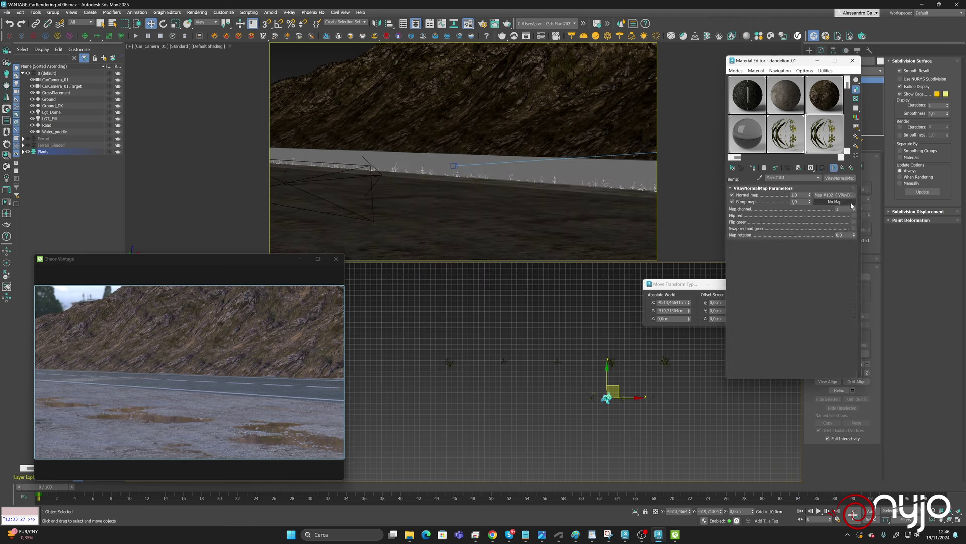
click(845, 196)
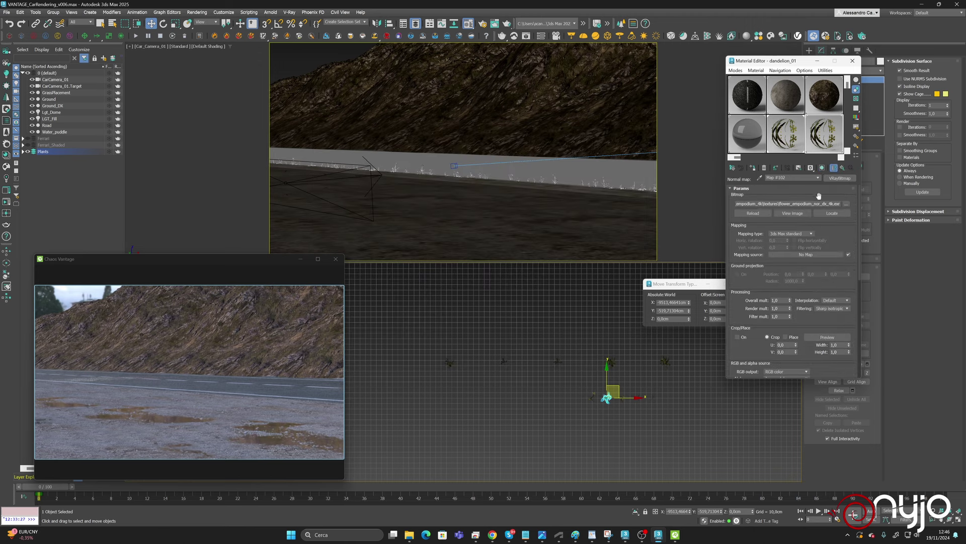
click(846, 204)
click(464, 153)
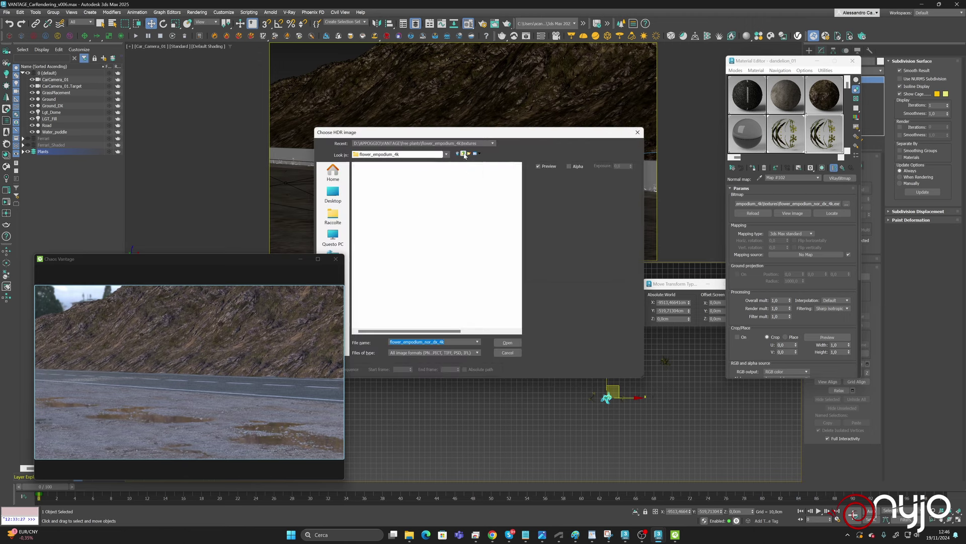
click(464, 153)
double_click(382, 174)
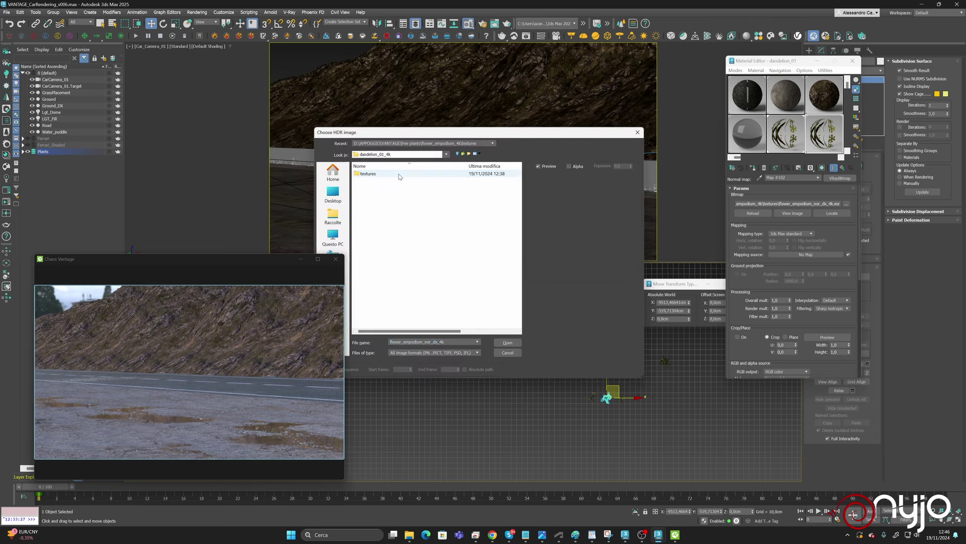
double_click(402, 174)
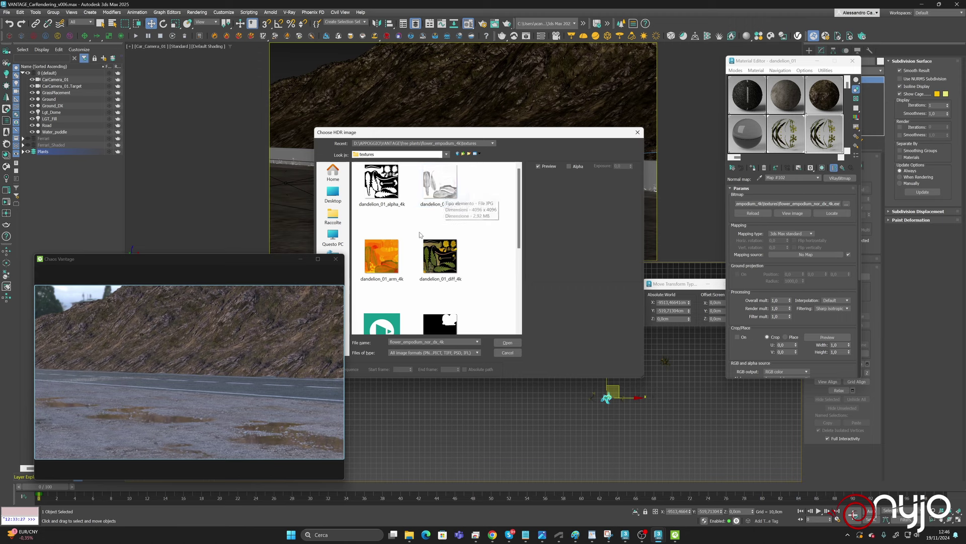
scroll(417, 235, down, 3)
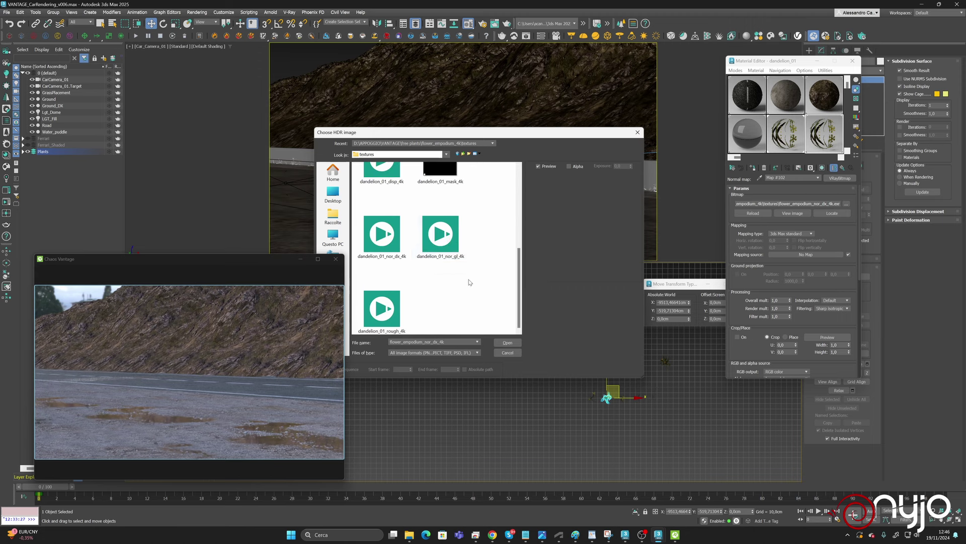
double_click(392, 240)
click(843, 169)
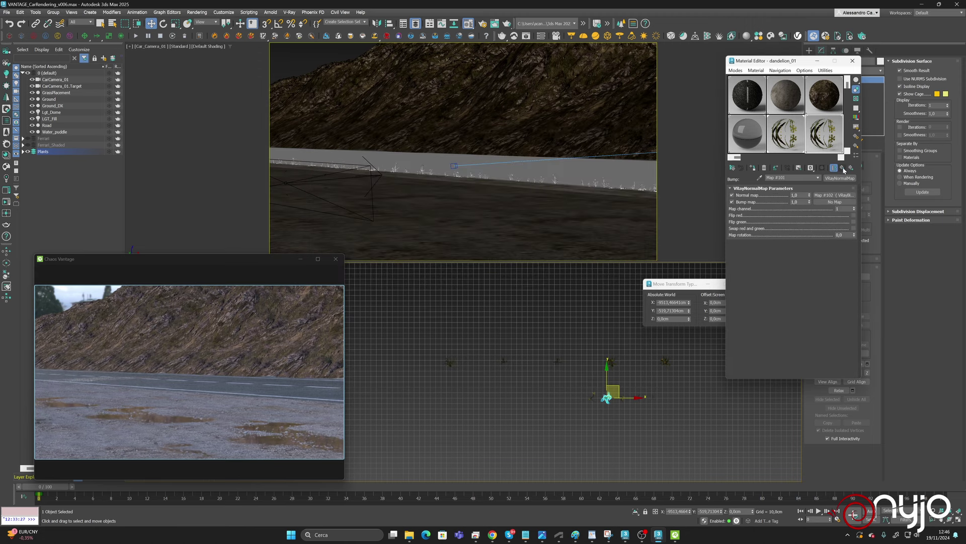
Load dandelion_01_rough_4k into dandelion_01's reflection roughness bitmap.
click(843, 168)
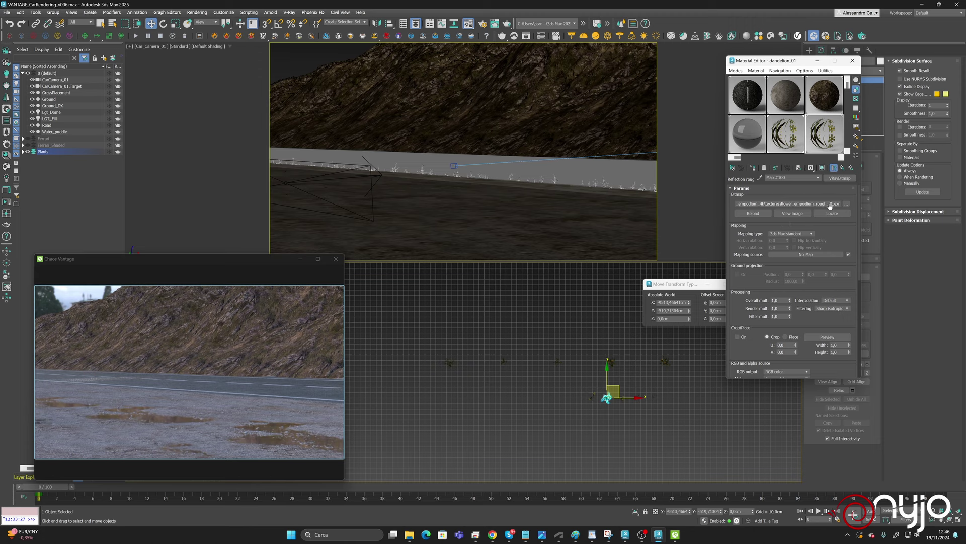
click(847, 204)
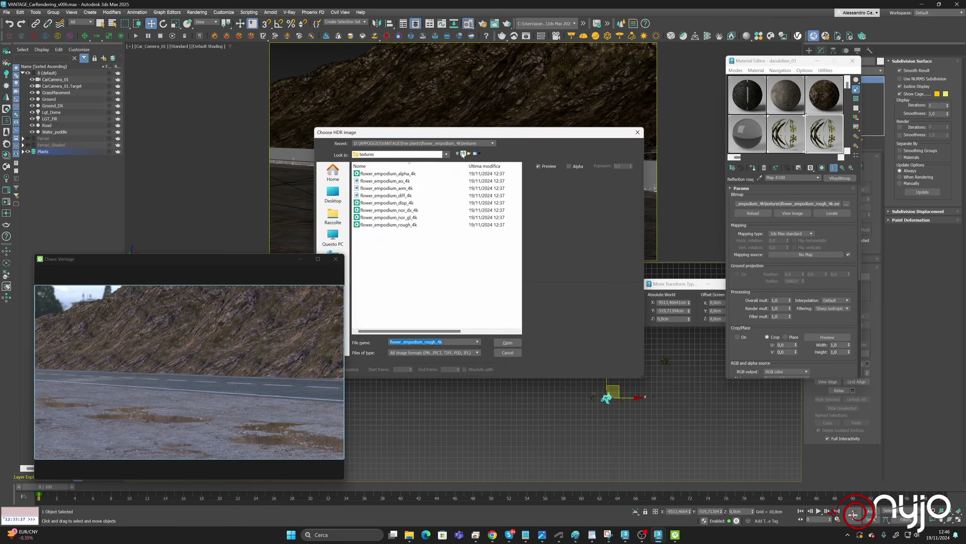
click(462, 154)
click(463, 154)
double_click(376, 173)
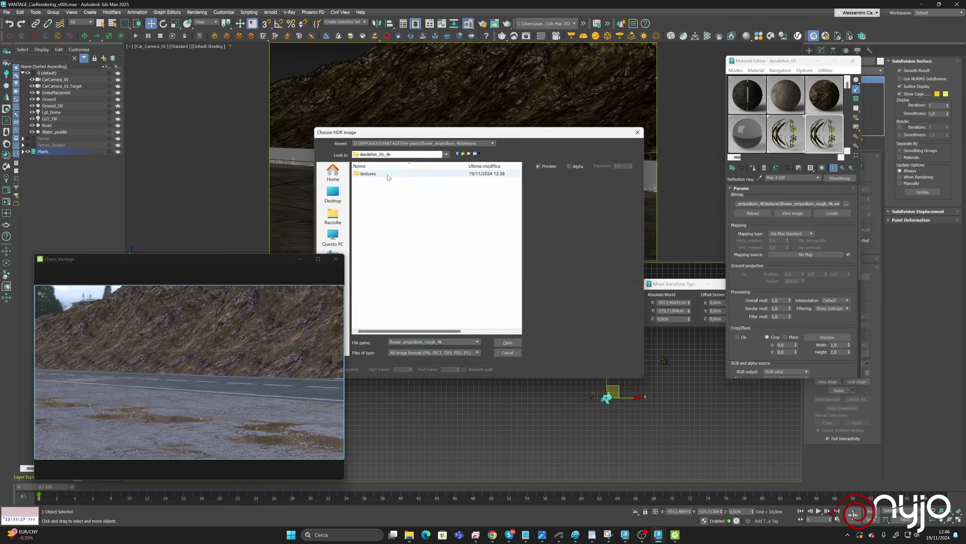
double_click(370, 173)
scroll(463, 261, down, 3)
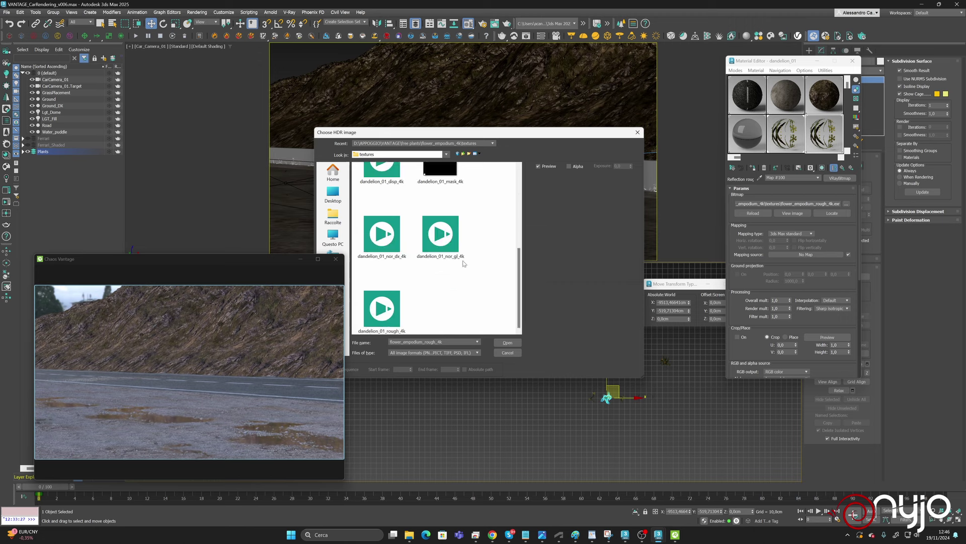
click(381, 308)
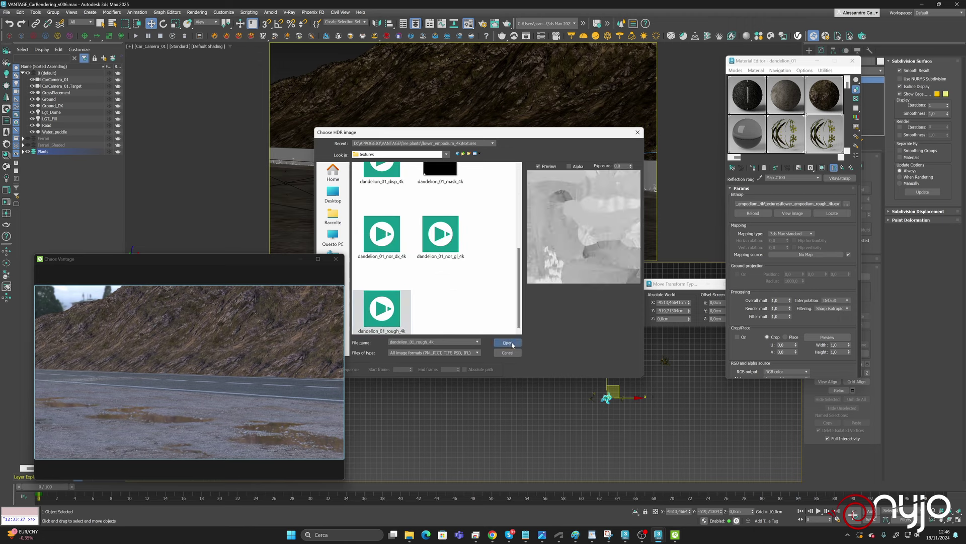
click(507, 342)
click(841, 168)
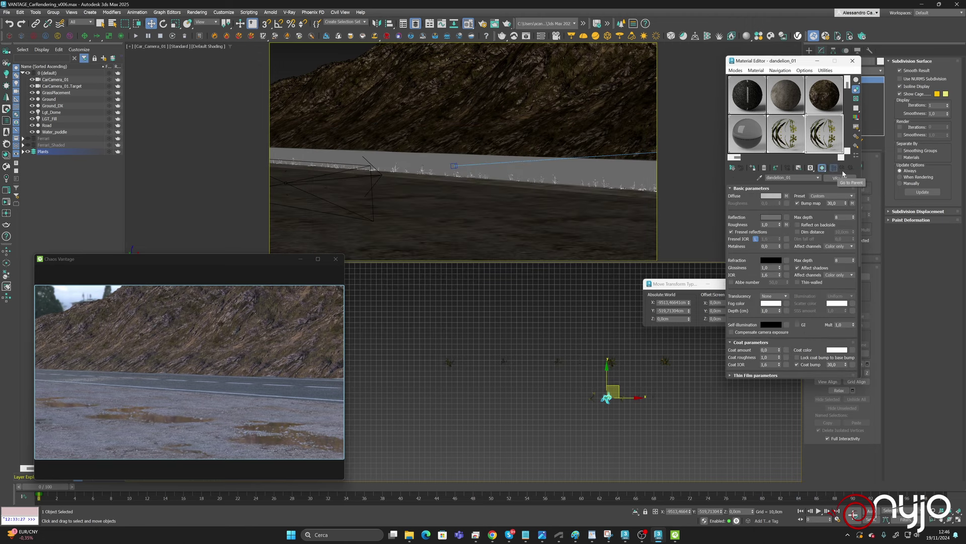
Replace dandelion_01's opacity bitmap with dandelion_01_alpha_4k from the dandelion_01_4k textures folder.
scroll(823, 252, down, 10)
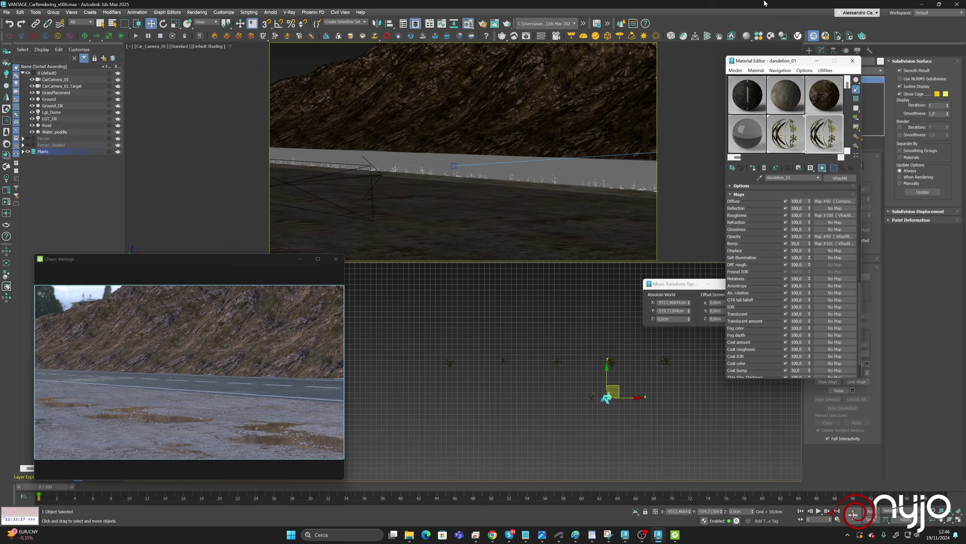
click(822, 236)
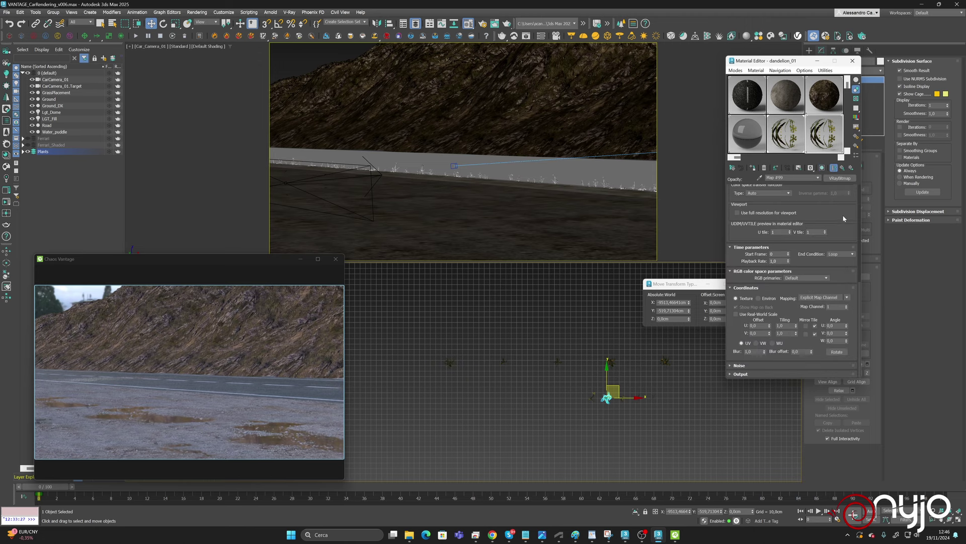
scroll(846, 199, up, 3)
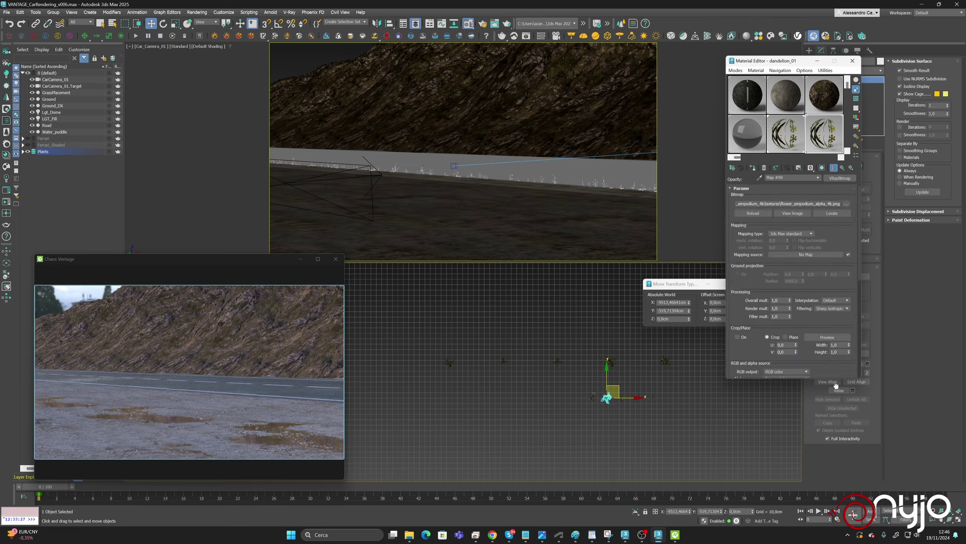
click(847, 204)
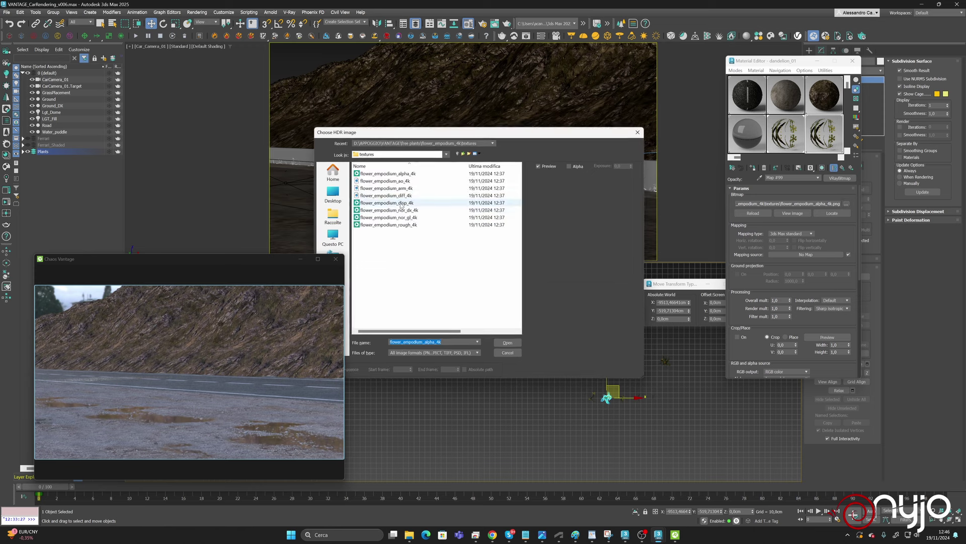
click(464, 154)
click(464, 154)
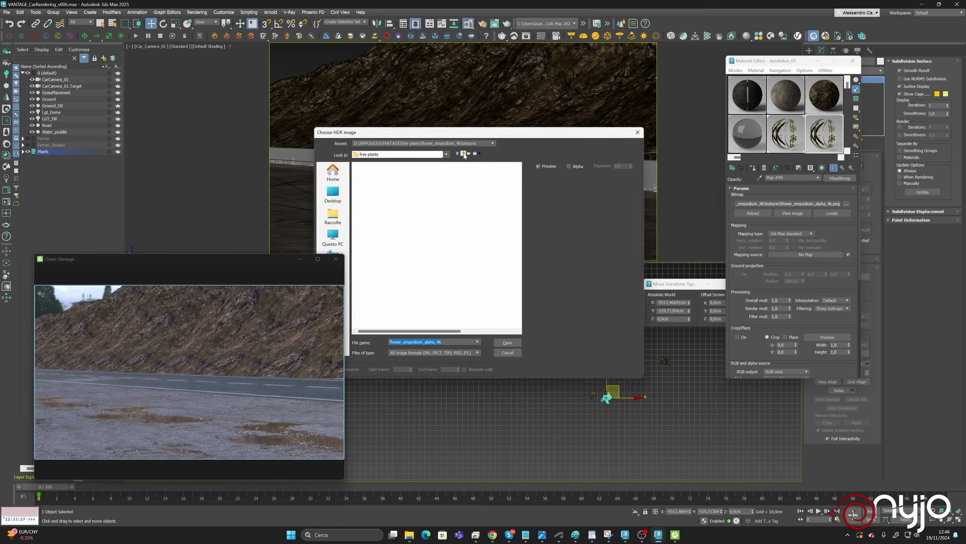
double_click(387, 174)
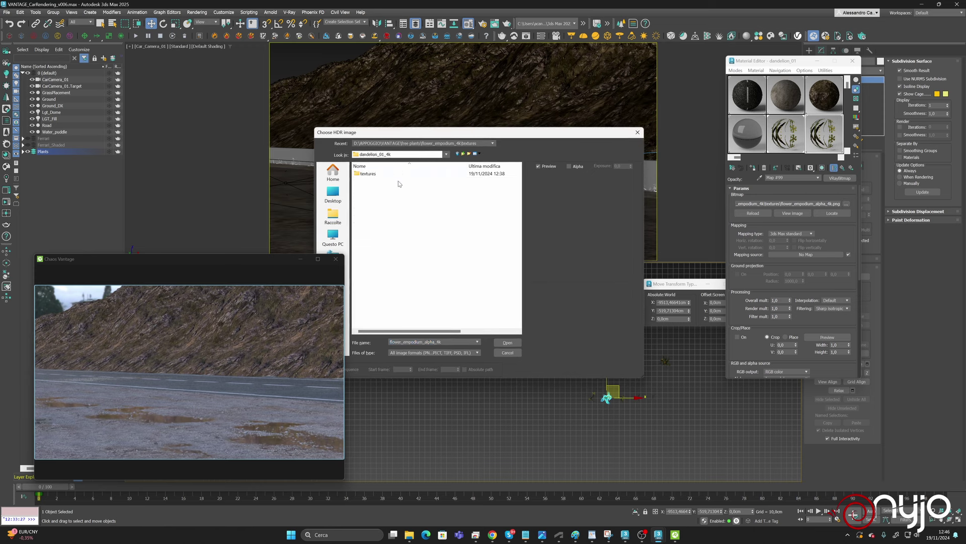
double_click(395, 174)
double_click(381, 182)
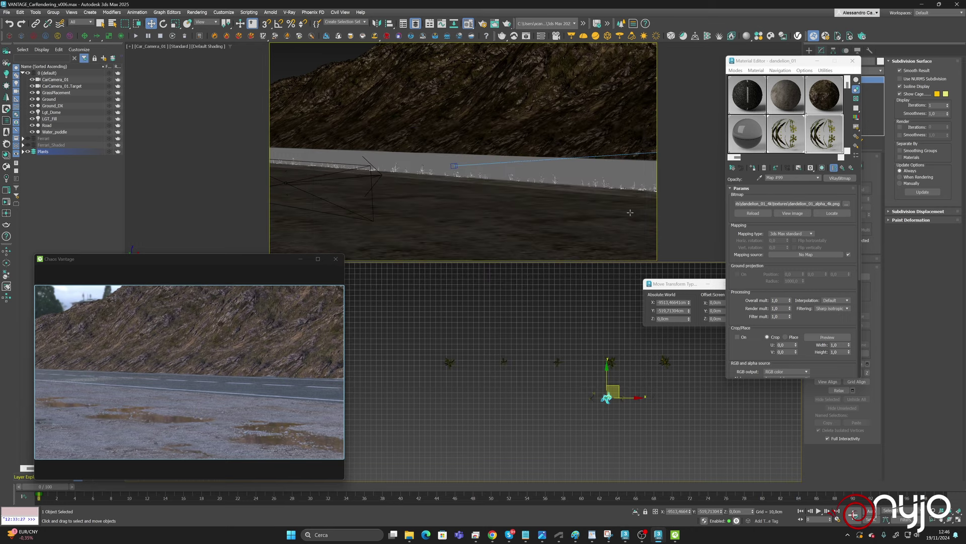
click(851, 169)
Close the Material Editor and save the scene through File > Save as VANTAGE_CarRendering_v006.max.
click(853, 60)
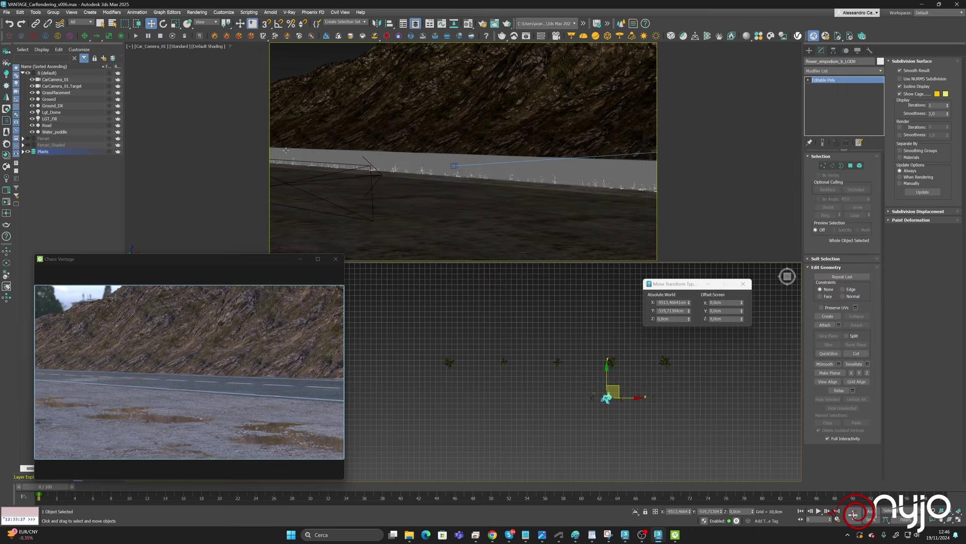
click(6, 12)
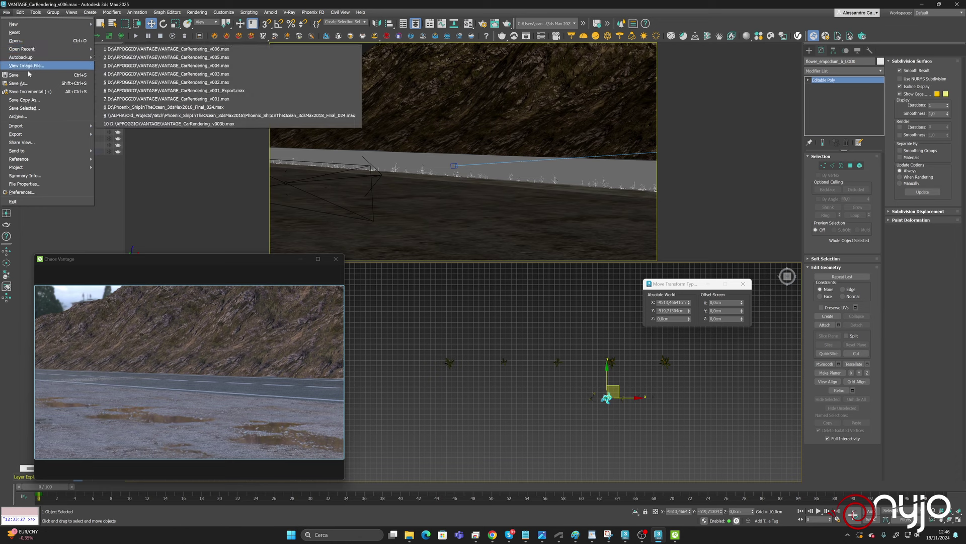
click(28, 76)
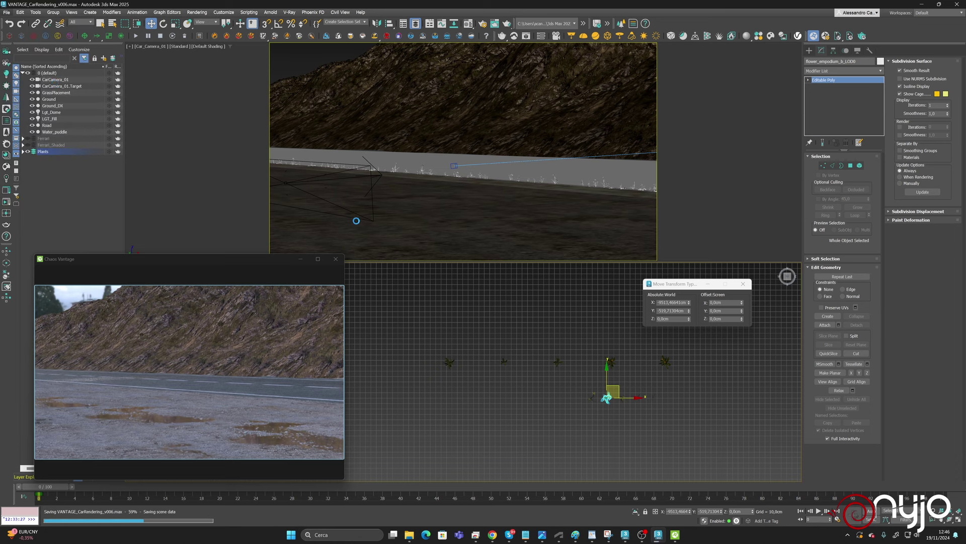
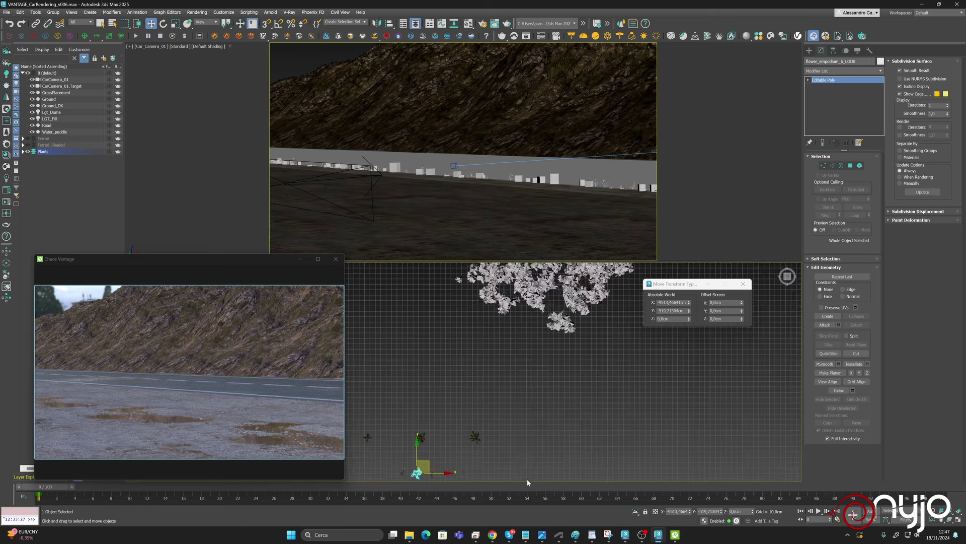
Convert the CS_Side plant scatter to 3ds Max geometry and enlarge the Chaos Vantage window.
scroll(541, 400, down, 10)
scroll(440, 391, down, 8)
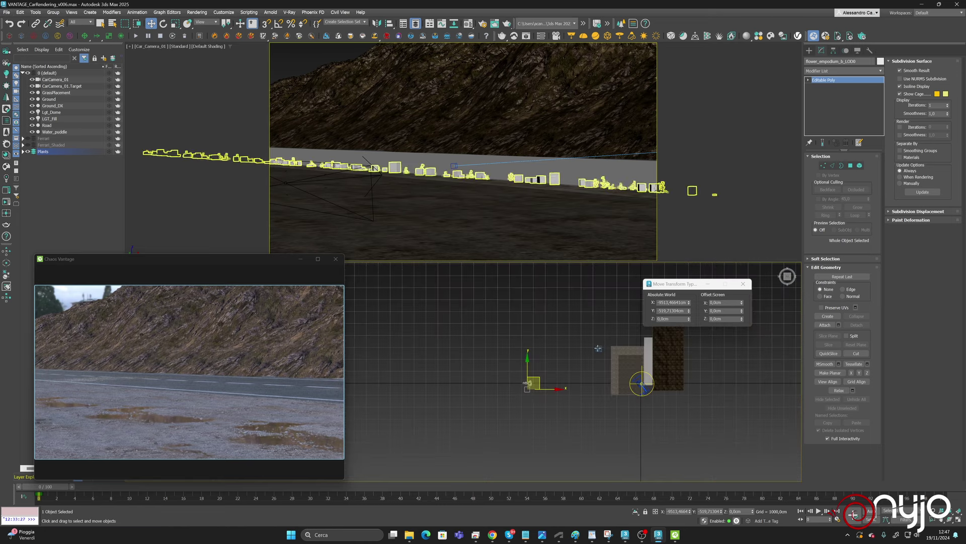
click(513, 403)
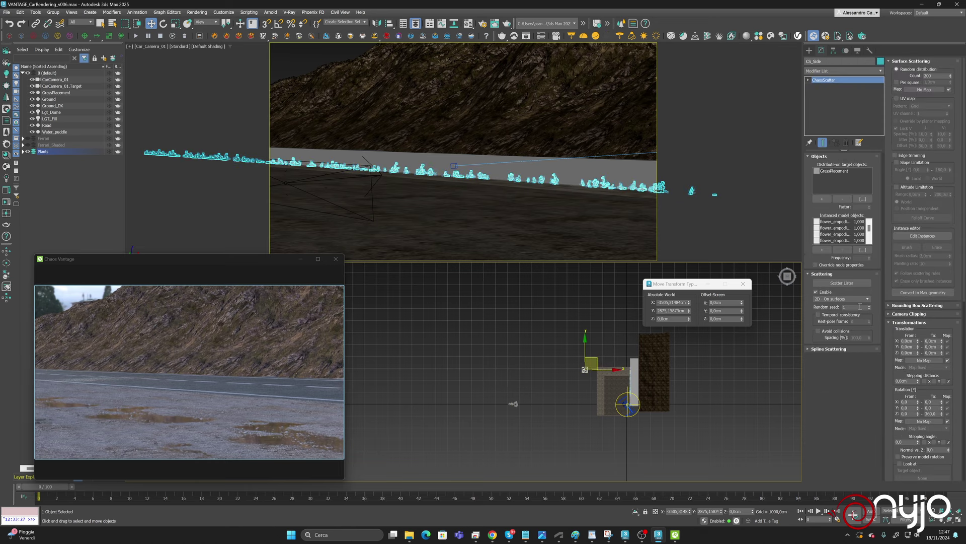
click(914, 293)
drag(344, 254, 550, 158)
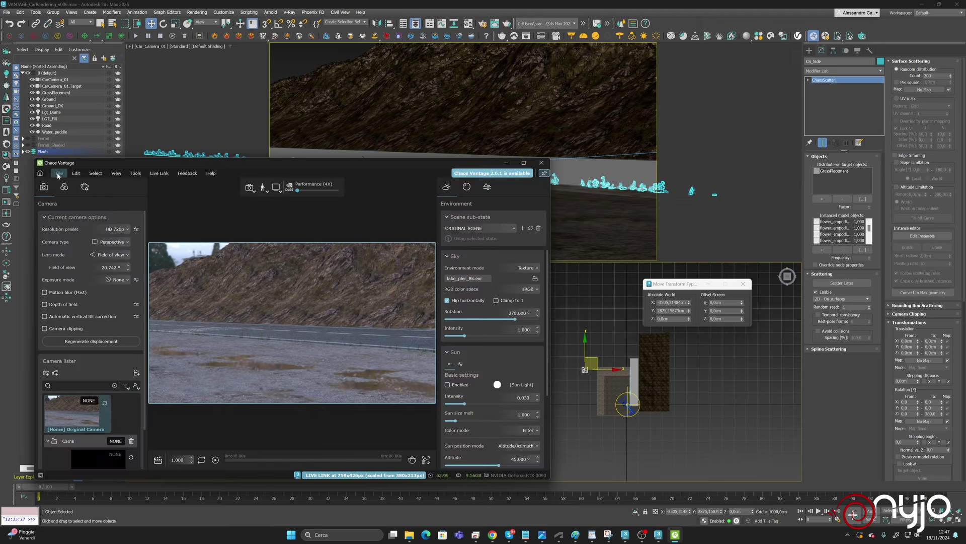
Open the v005b .vantage scene, hide the UI panels with F11, and shrink the window.
click(59, 172)
click(79, 197)
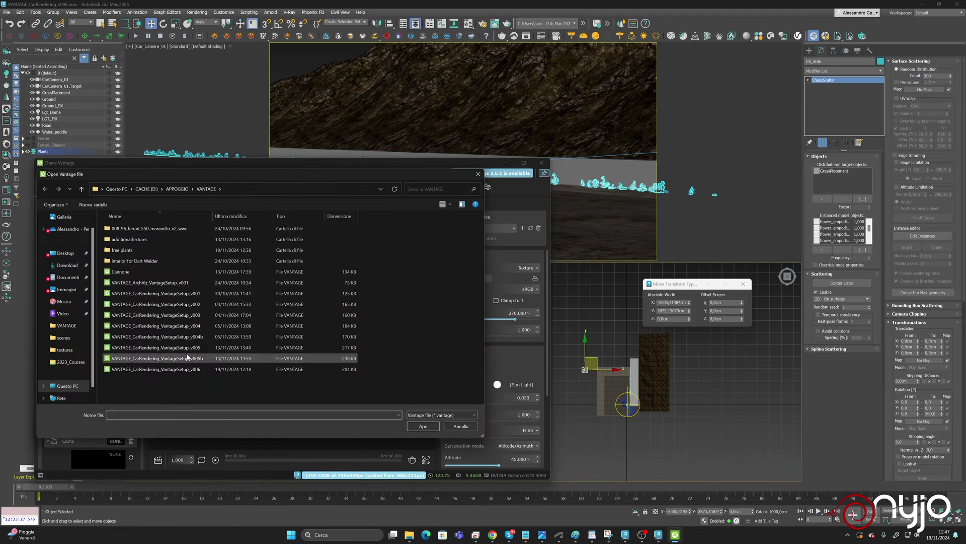
double_click(187, 357)
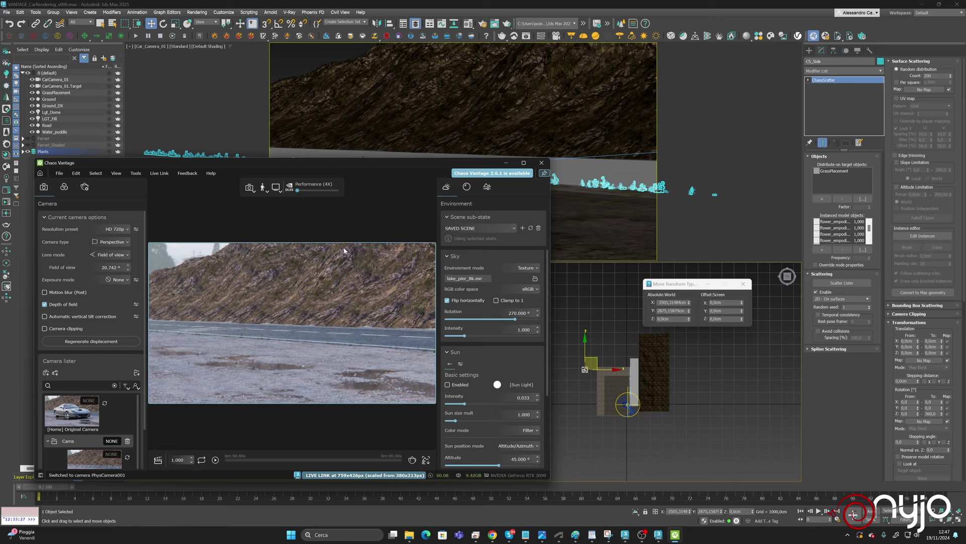
key(F11)
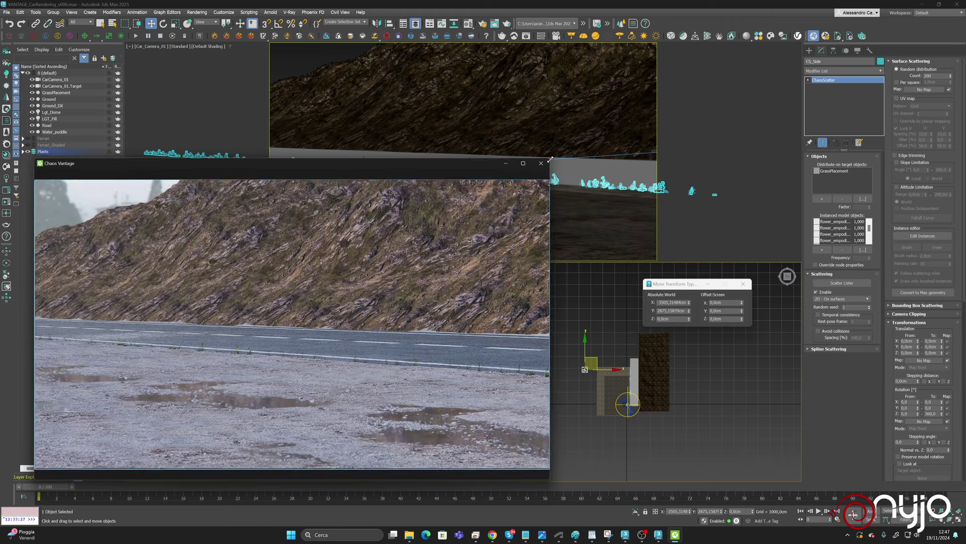
drag(544, 156, 392, 231)
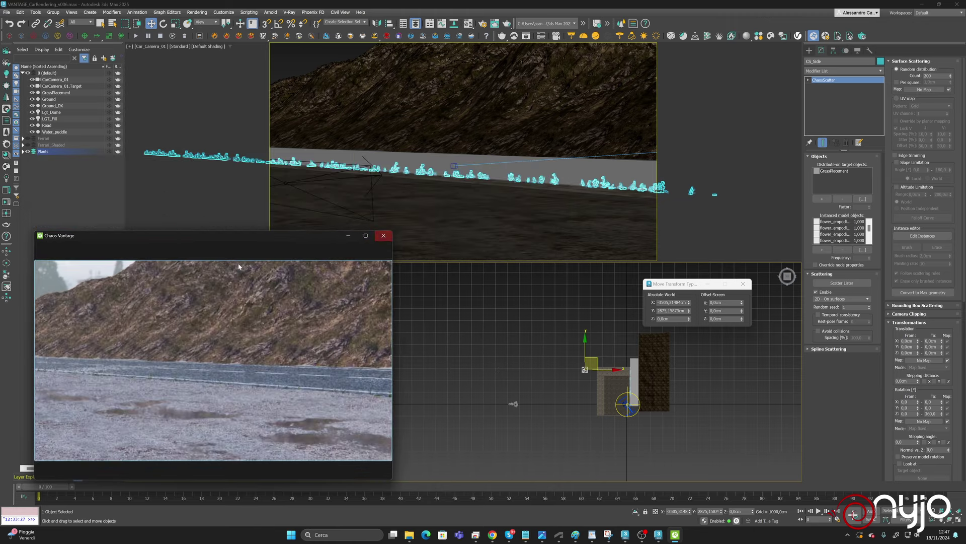
Delete all 200 CS_Side_converted flower objects from the Plants layer.
click(22, 151)
scroll(79, 160, down, 3)
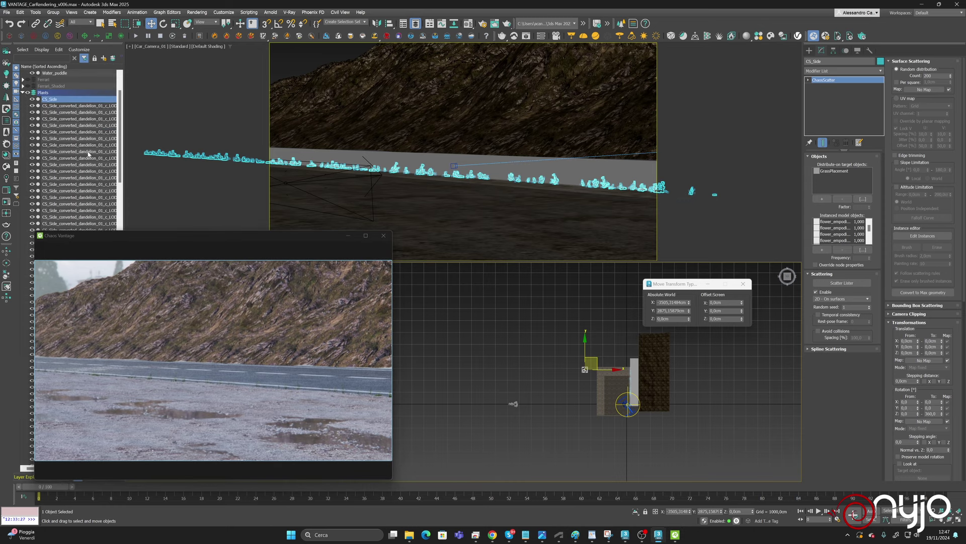
click(94, 106)
drag(111, 239, 315, 224)
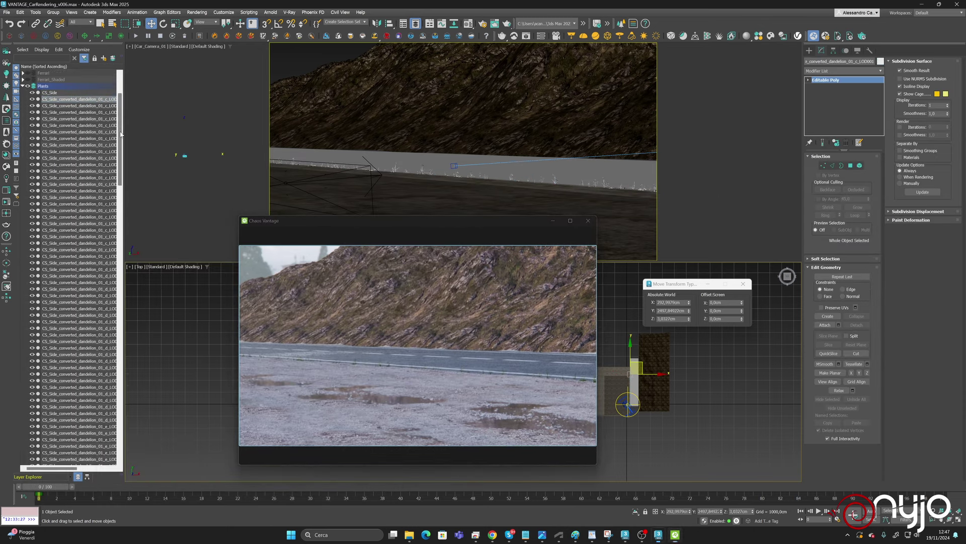
scroll(71, 252, down, 15)
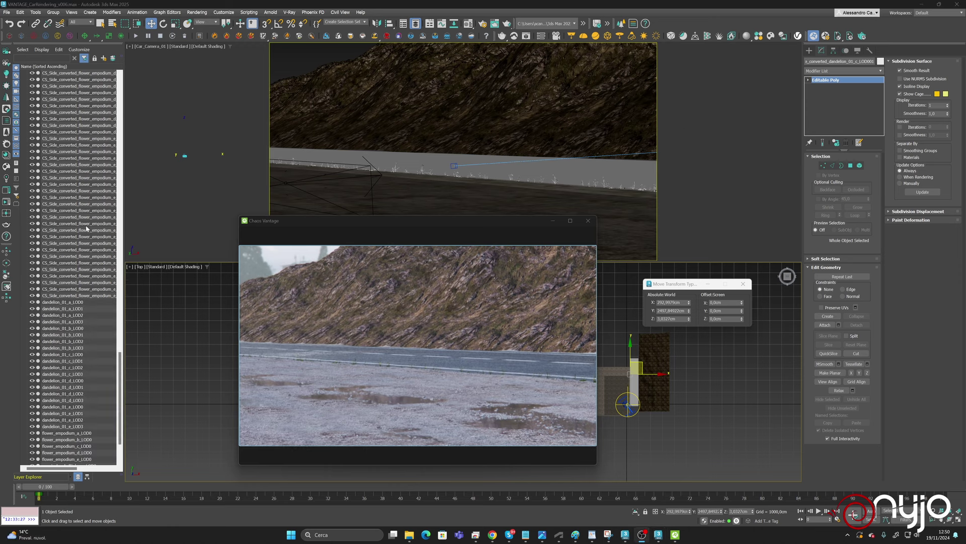
scroll(91, 118, up, 20)
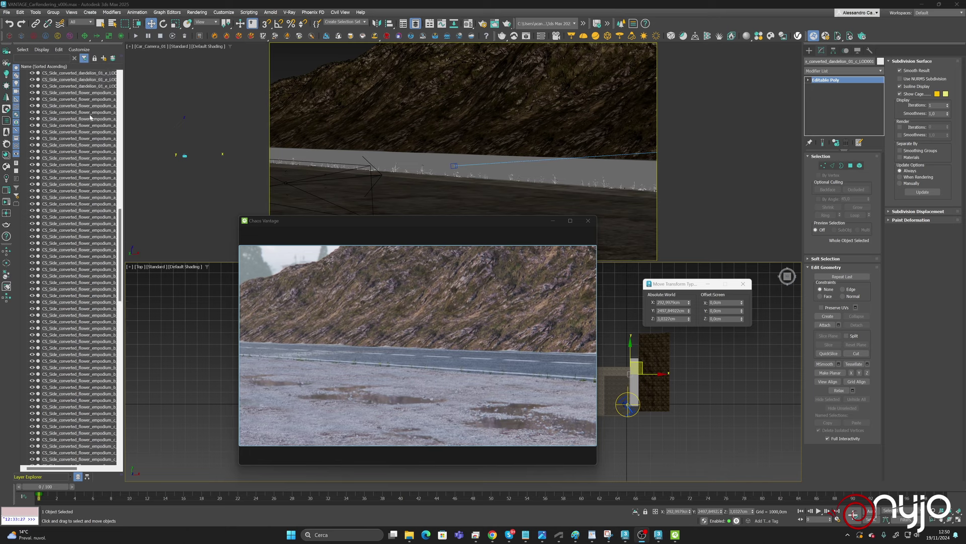
scroll(90, 118, up, 20)
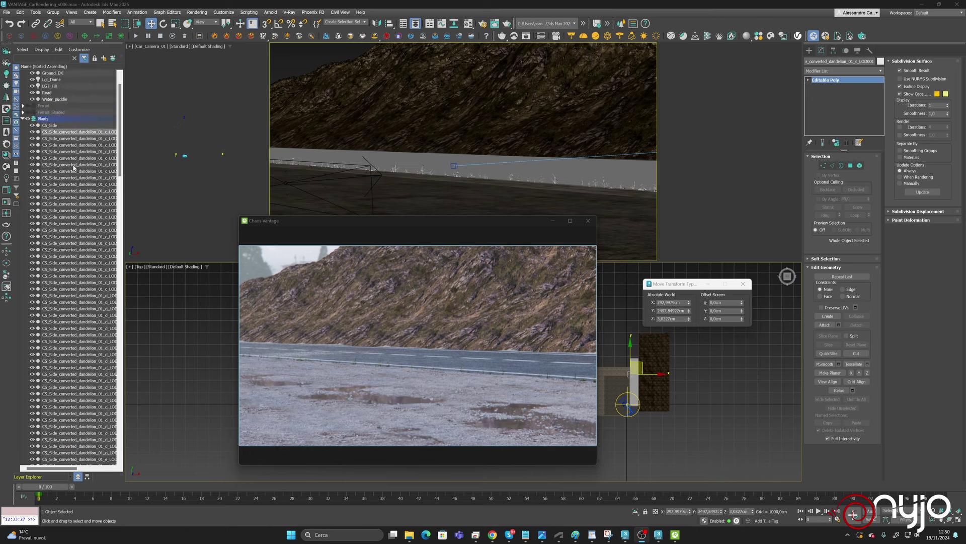
scroll(74, 168, down, 20)
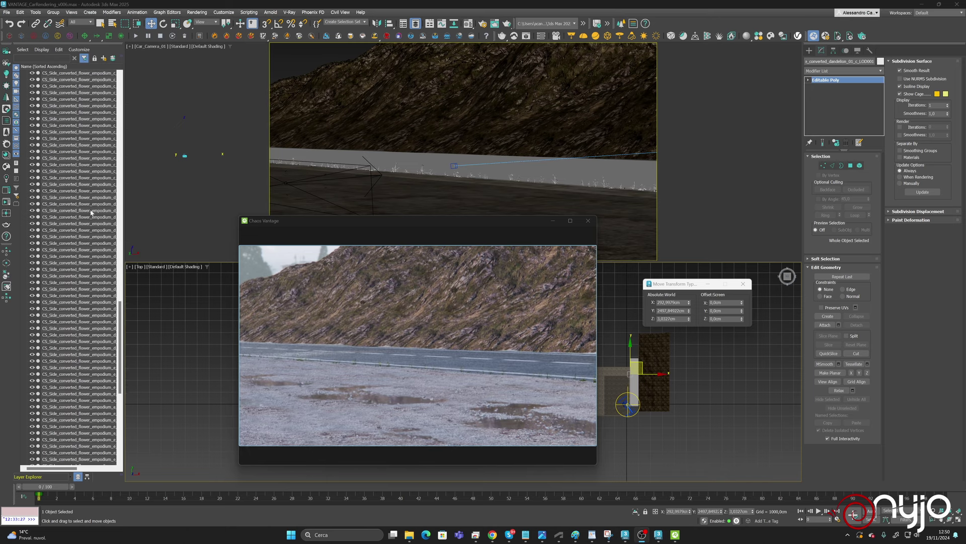
scroll(91, 213, down, 12)
shift+click(92, 295)
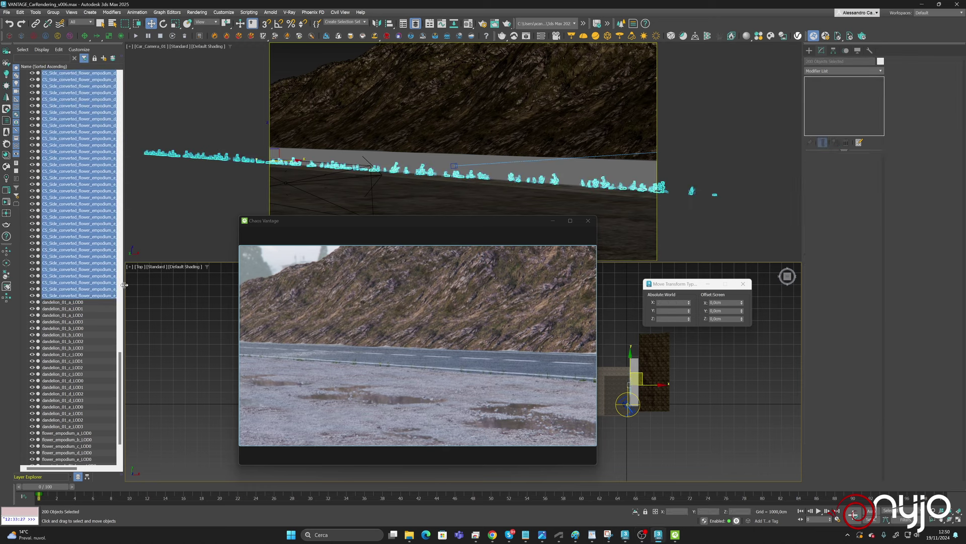
key(Delete)
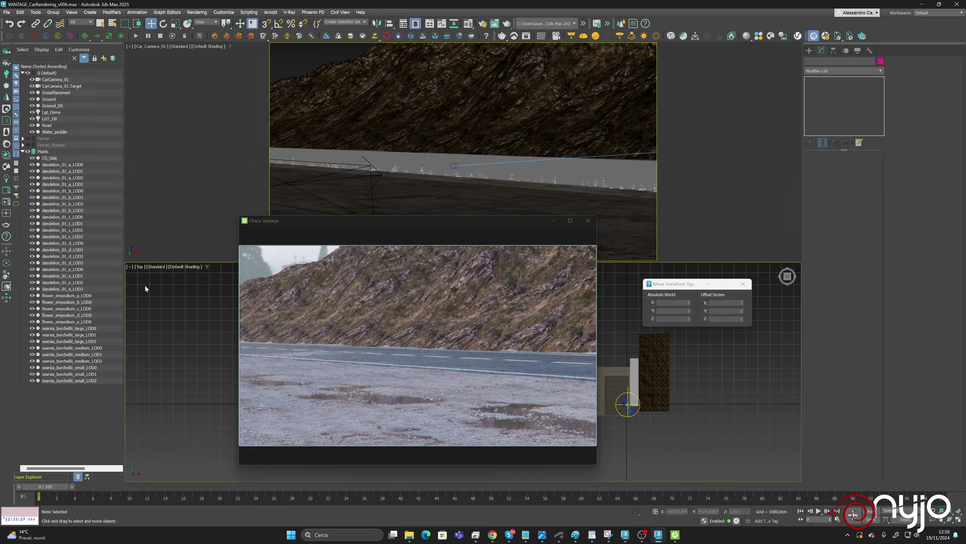
Put CS_Side into a new layer named Scatter.
click(50, 158)
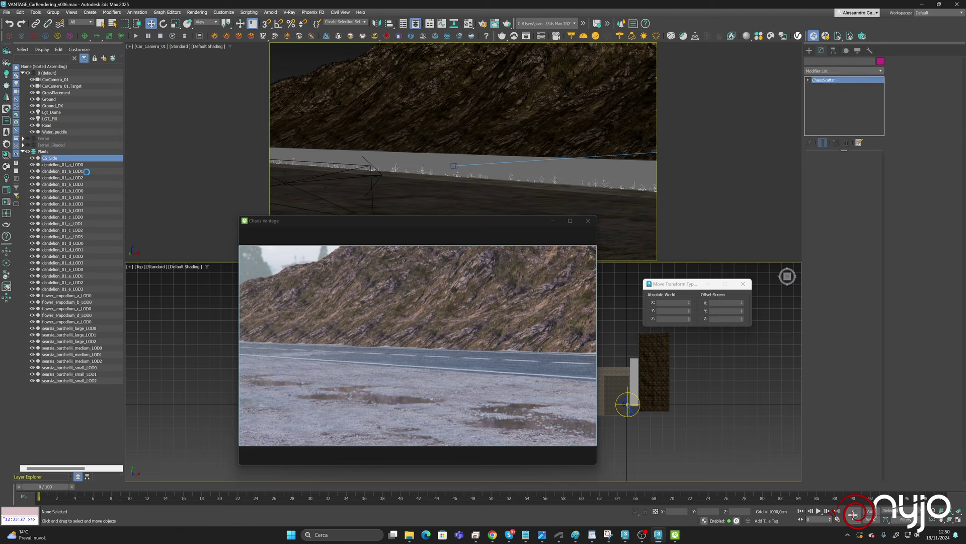
click(103, 57)
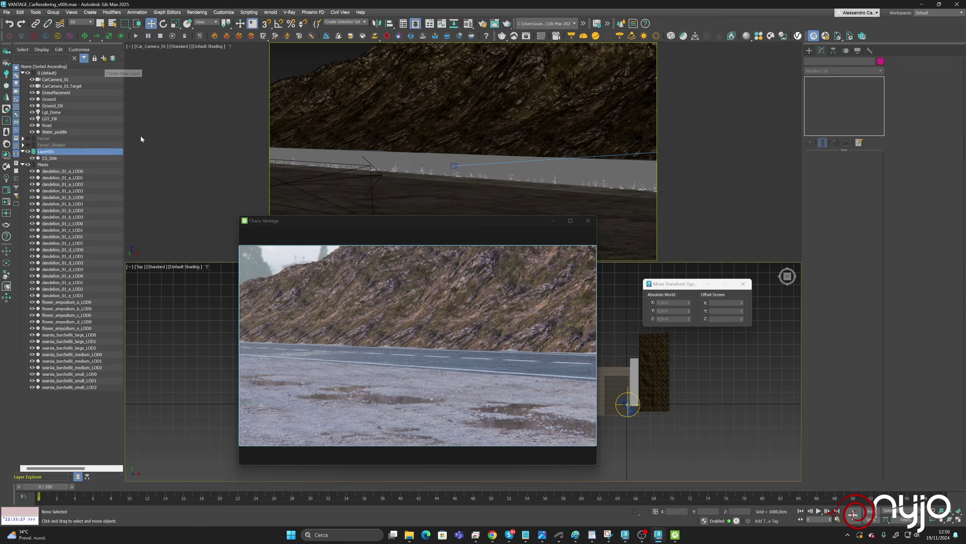
double_click(62, 152)
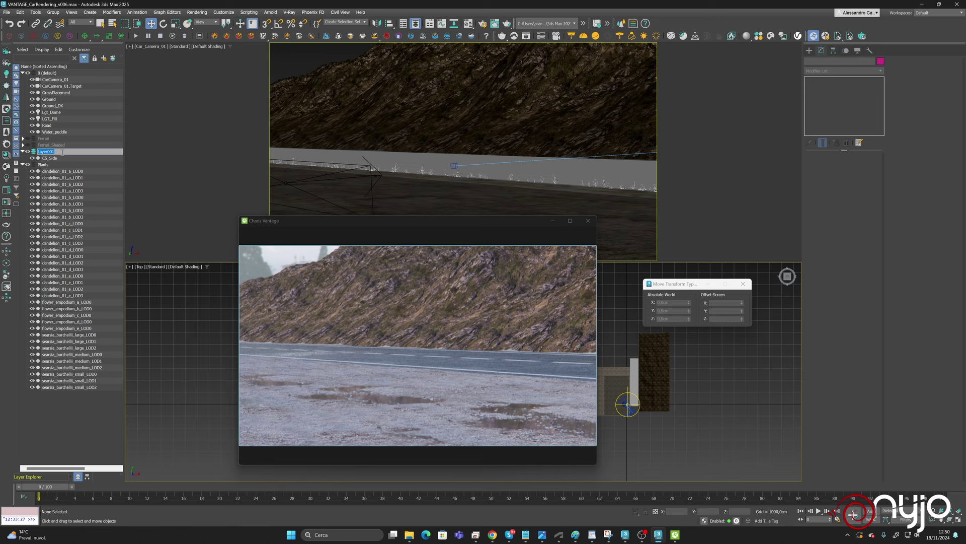
text(Scattere)
key(BackSpace)
key(Return)
Set the CS_Side Surface Scattering Count to 350.
click(50, 158)
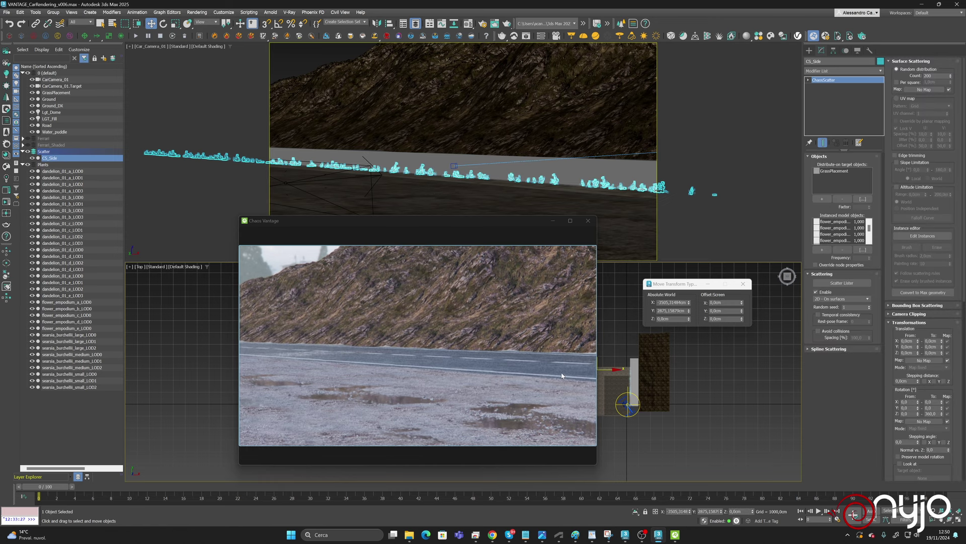
double_click(930, 76)
text(350)
key(Return)
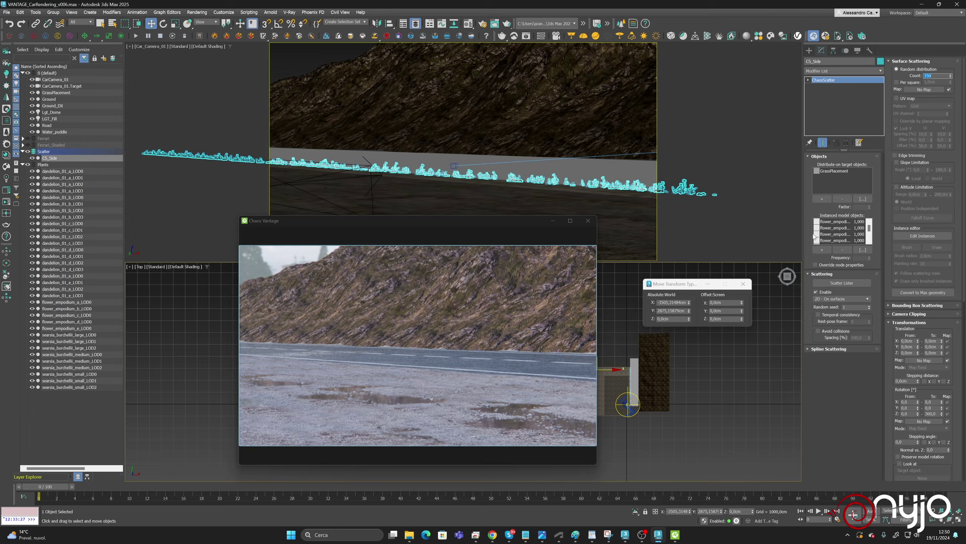
Convert CS_Side to Max geometry, confirming with OK.
click(930, 296)
drag(509, 220, 338, 237)
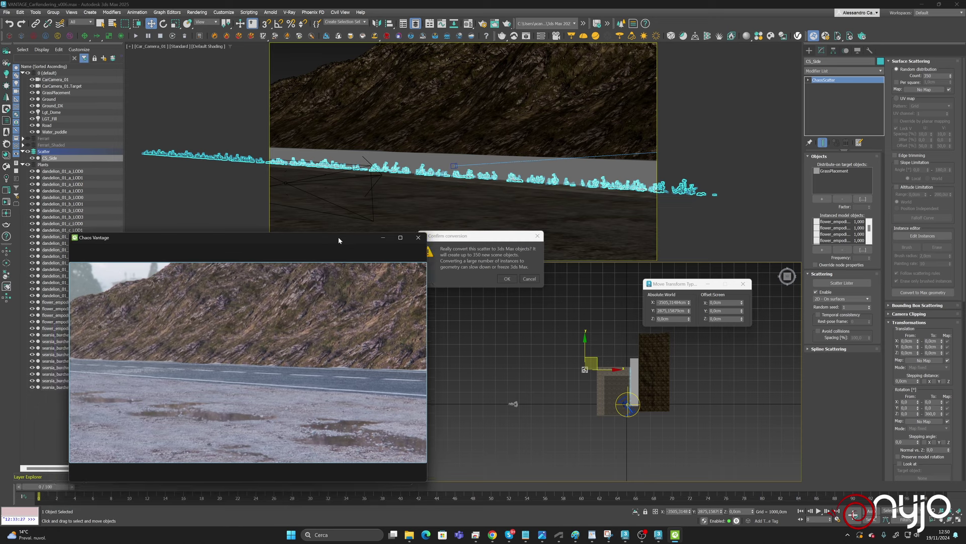
click(508, 279)
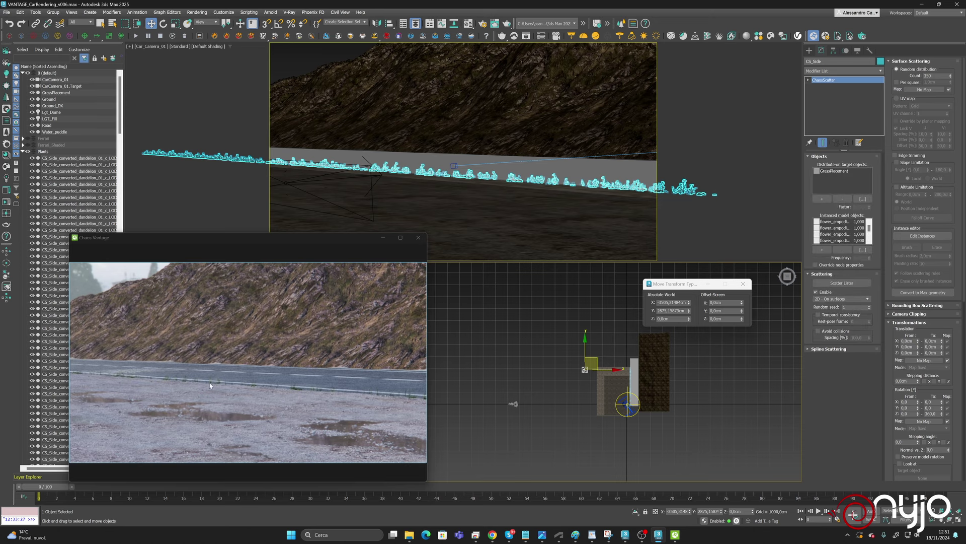
Save the scene as VANTAGE_CarRendering_v006.max.
click(22, 151)
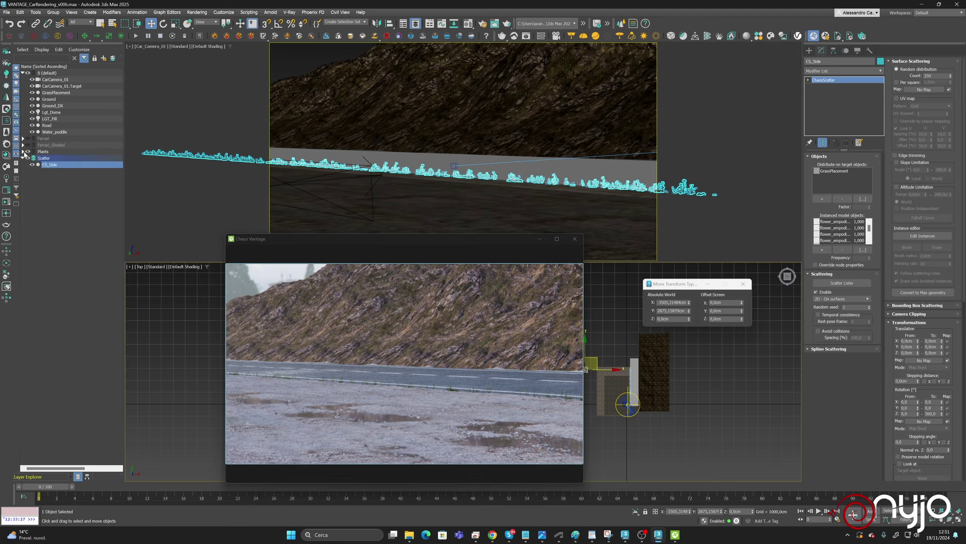
click(23, 152)
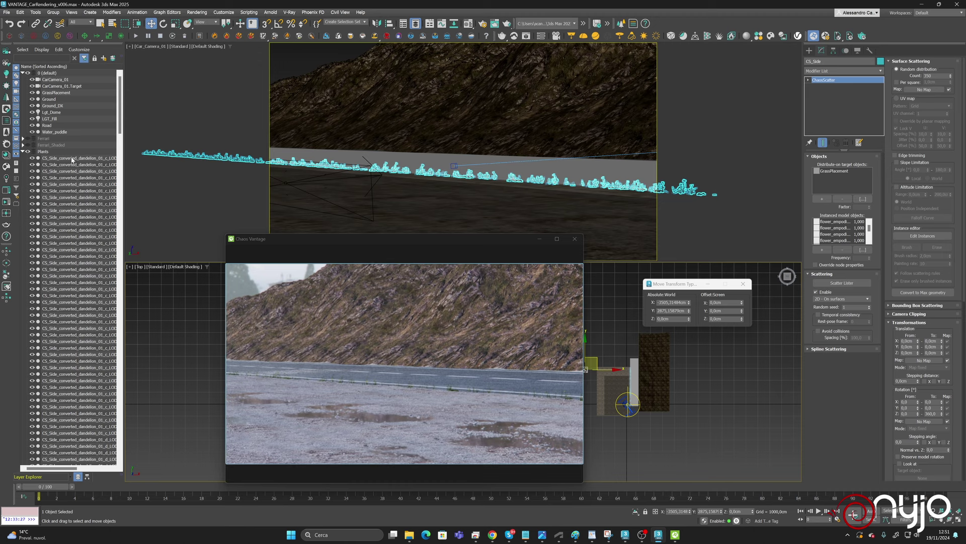
click(4, 9)
click(26, 74)
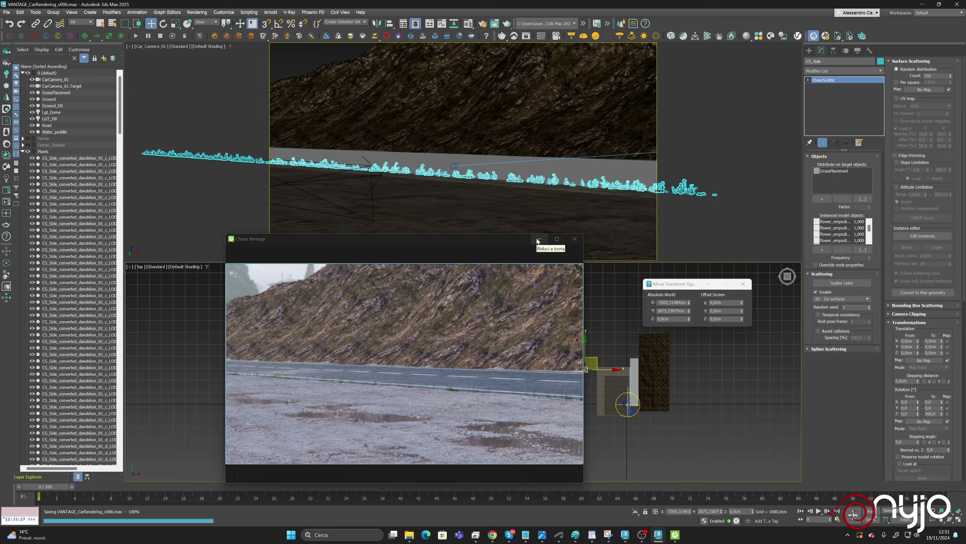
Move the Chaos Vantage window off-screen and collapse the Plants layer.
drag(496, 240, 965, 217)
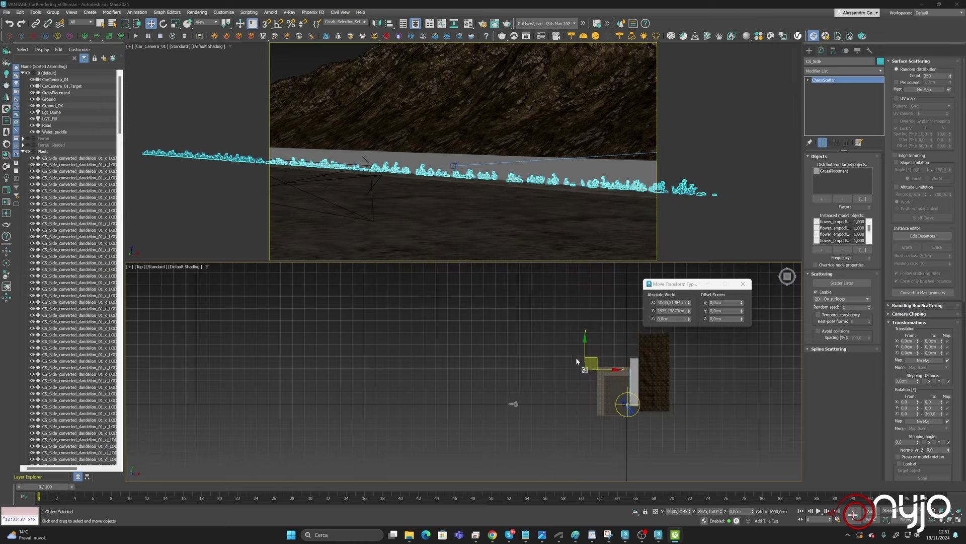
scroll(578, 373, up, 3)
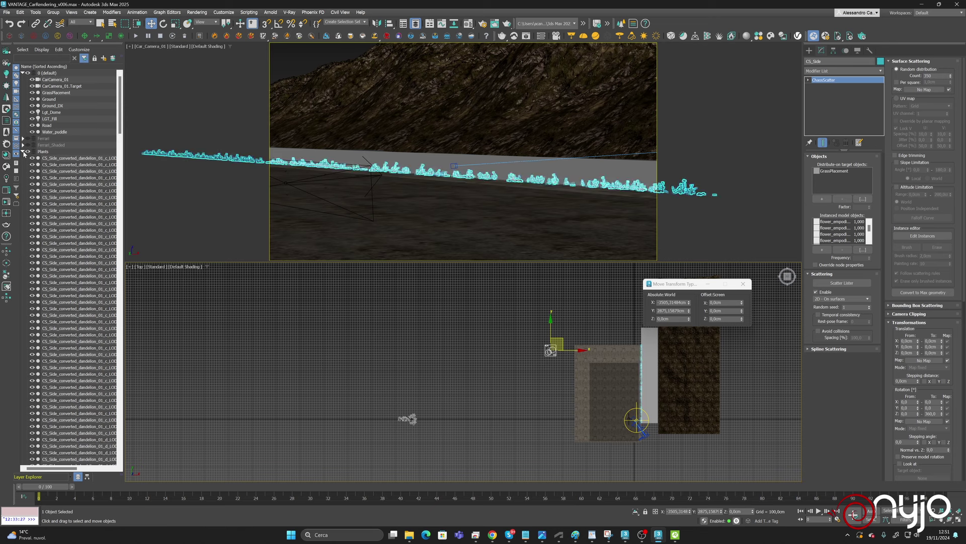
click(22, 151)
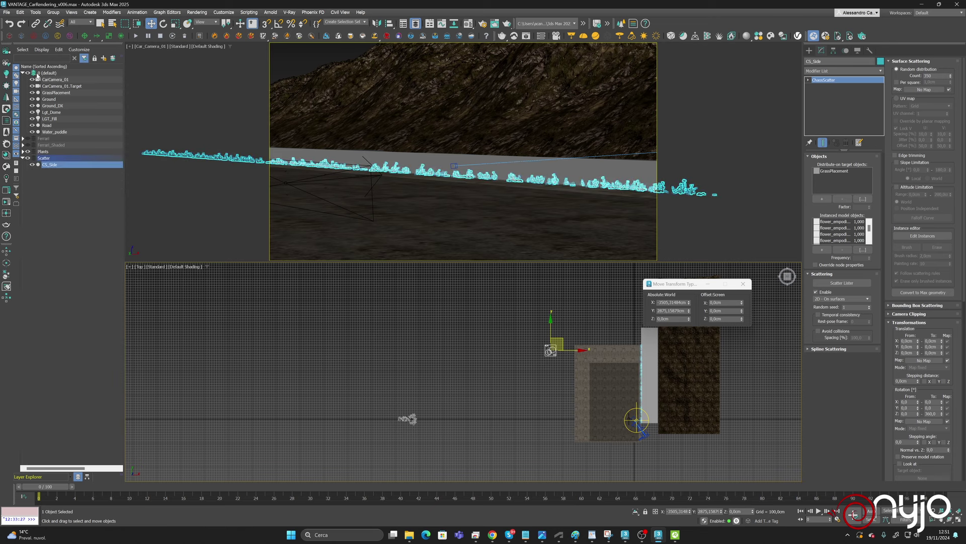
Import the FBX file from free plants > searsia_burchellii_4k.
click(7, 12)
mouse_move(76, 126)
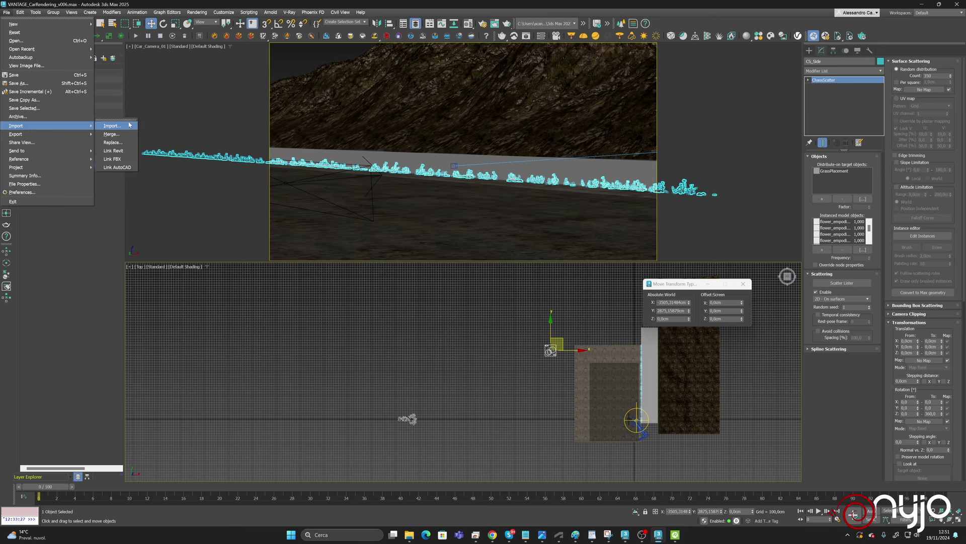
click(132, 119)
drag(113, 115, 163, 180)
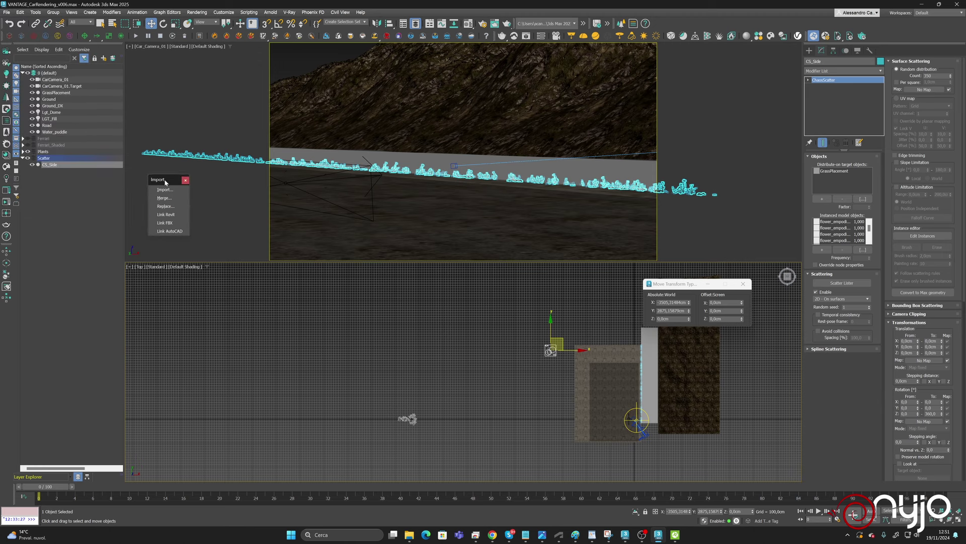
click(161, 189)
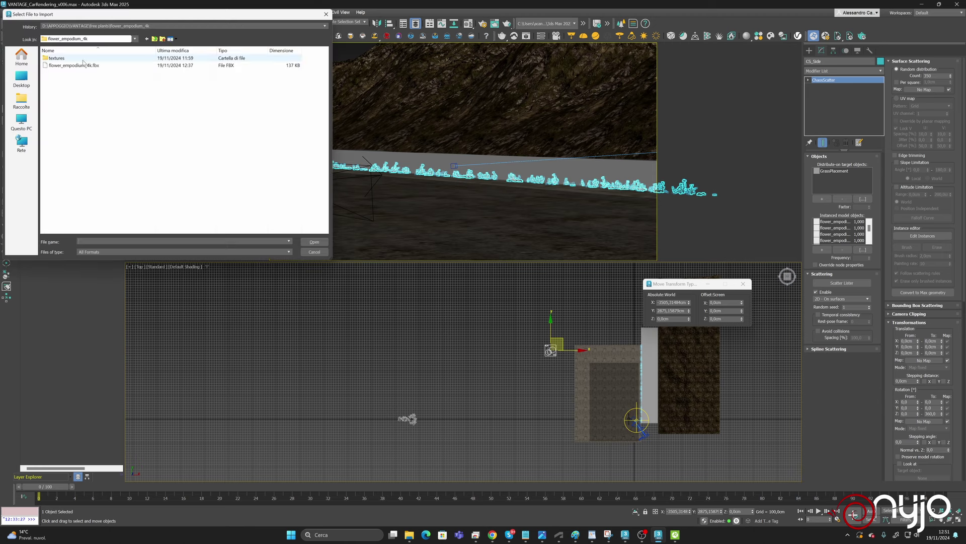
click(155, 39)
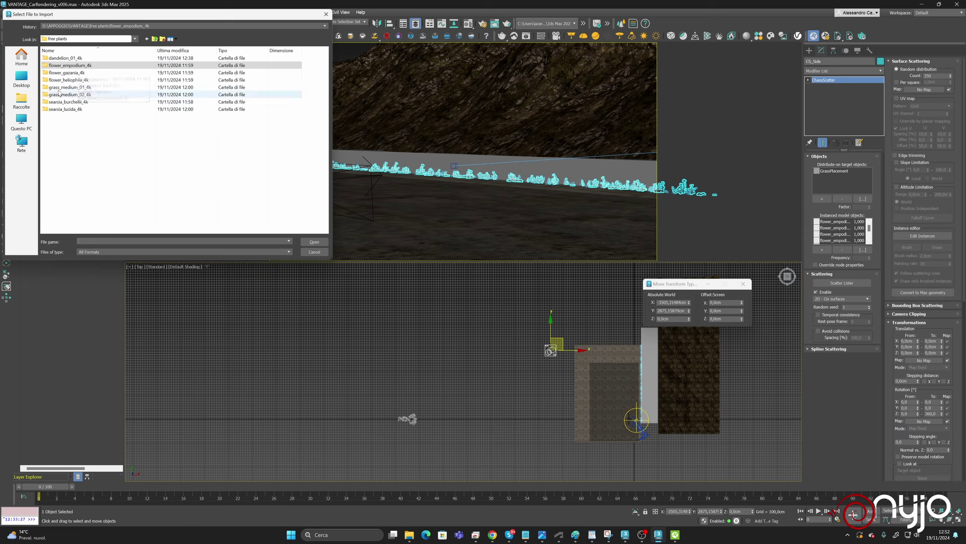
click(72, 104)
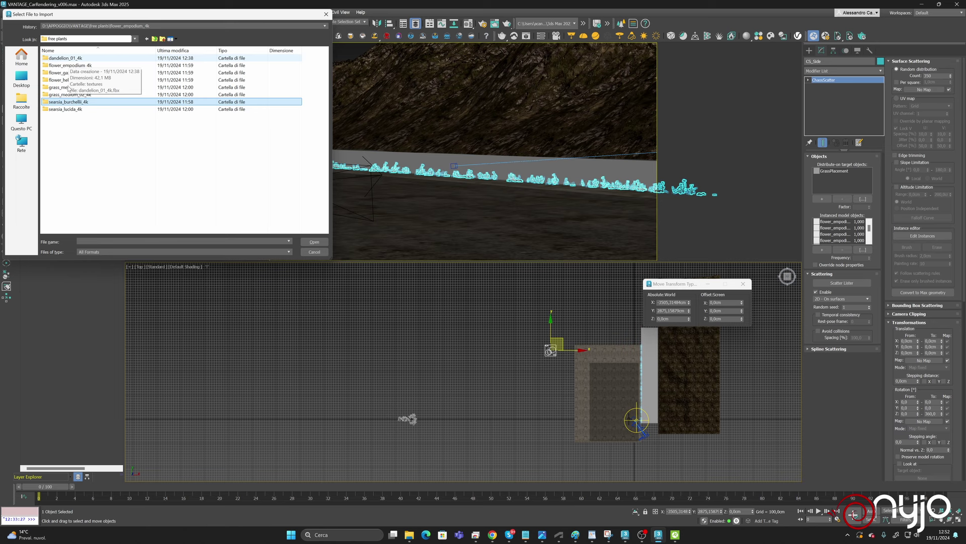
double_click(59, 104)
double_click(68, 65)
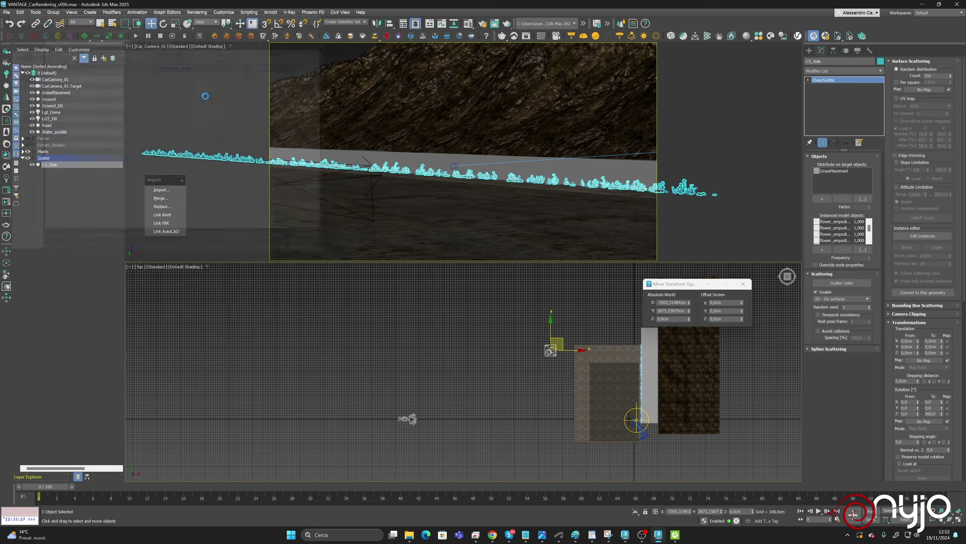
Confirm the FBX import and expand the Plants layer to locate the new shrubs.
click(518, 329)
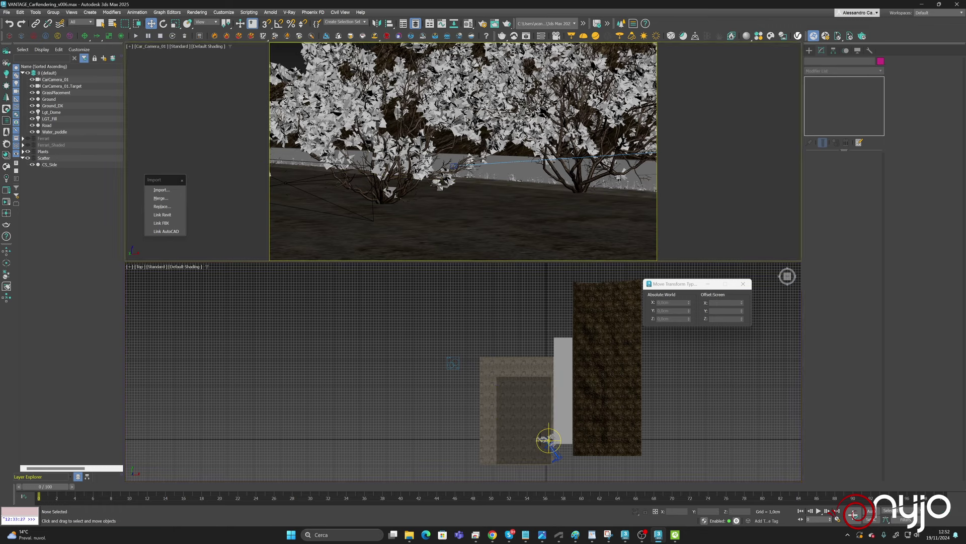
click(43, 151)
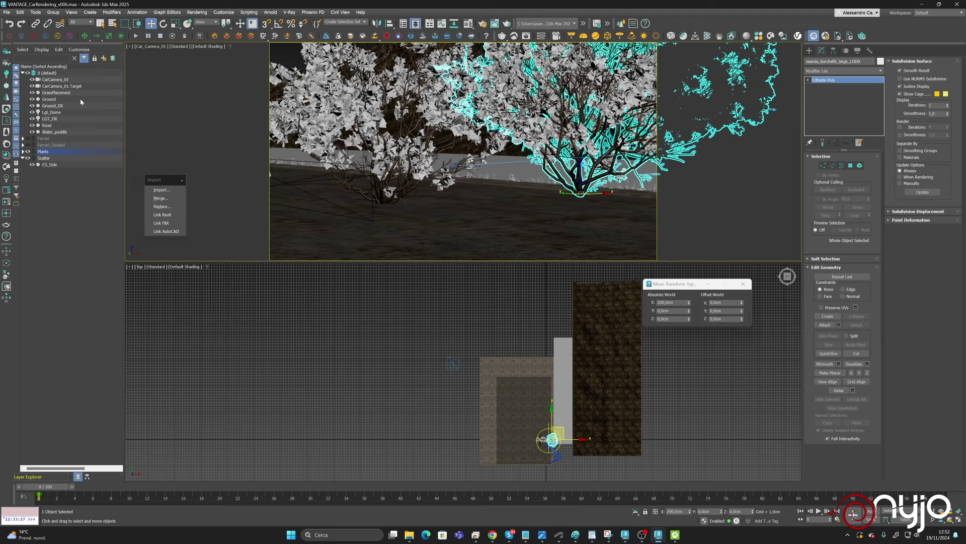
click(23, 152)
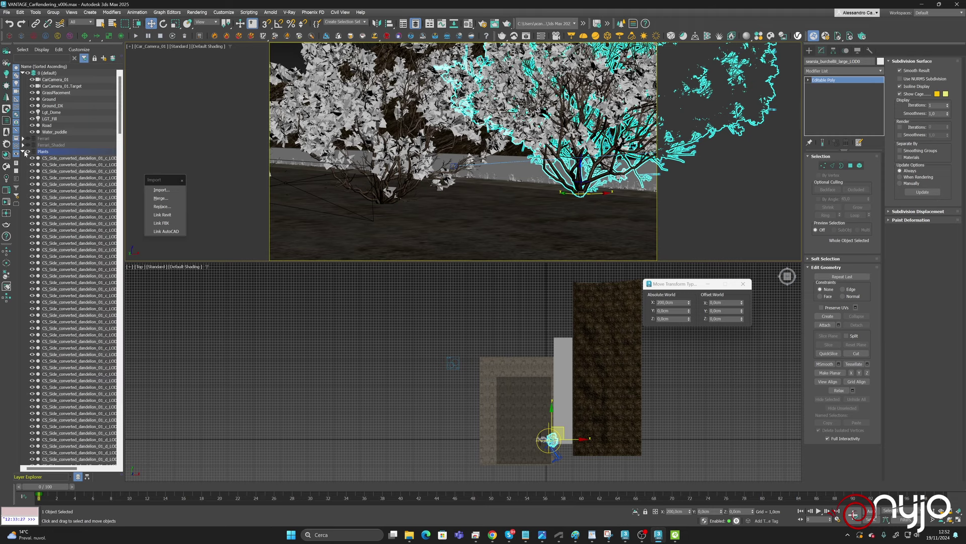
scroll(503, 417, down, 15)
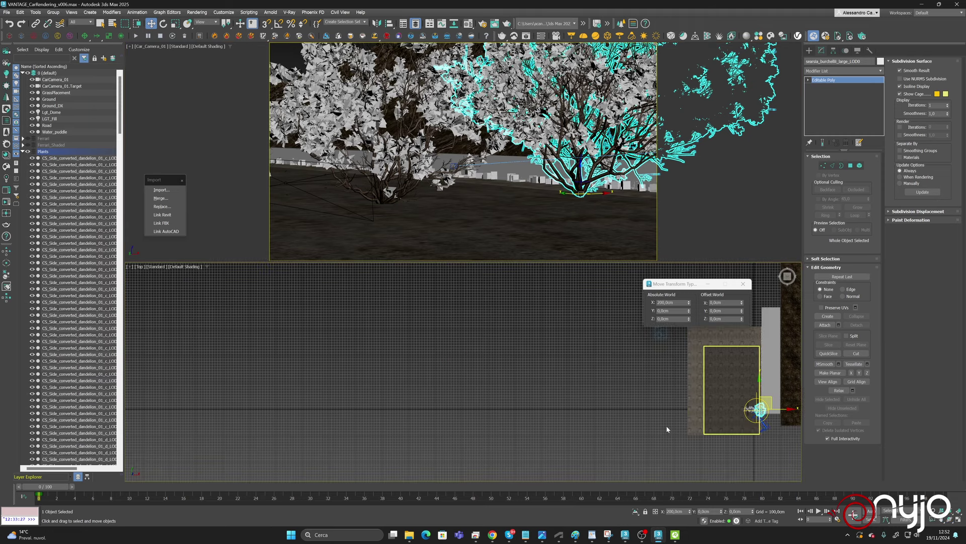
middle_drag(516, 414, 524, 386)
scroll(524, 386, up, 15)
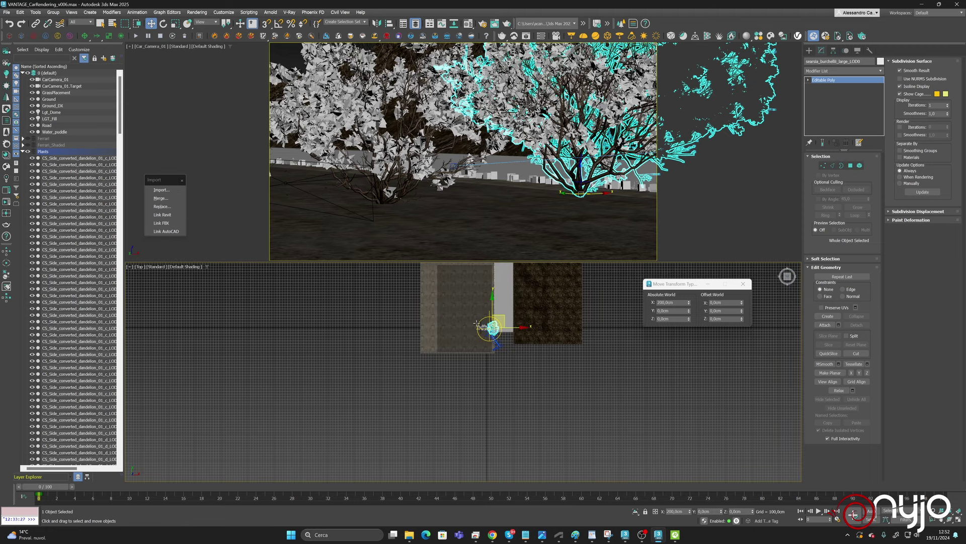
scroll(538, 407, up, 3)
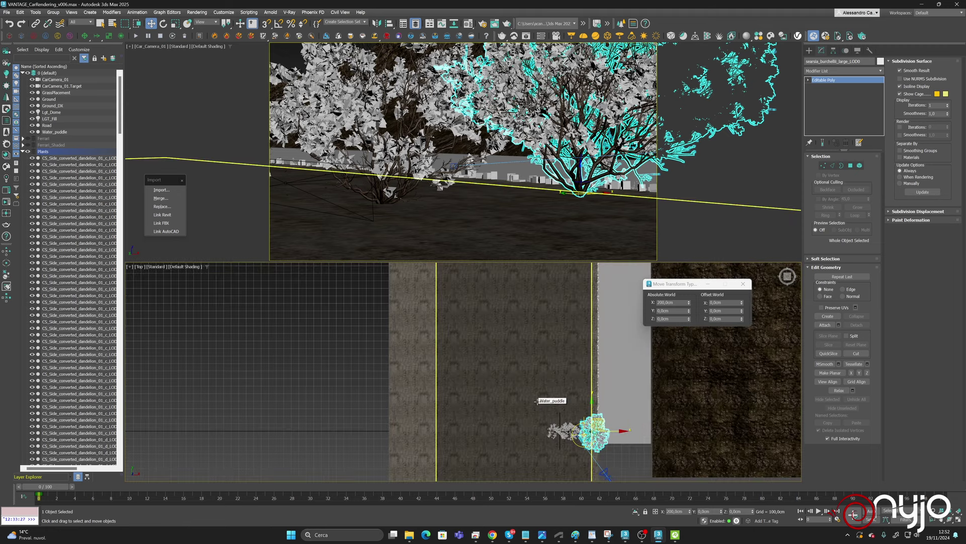
scroll(537, 401, down, 2)
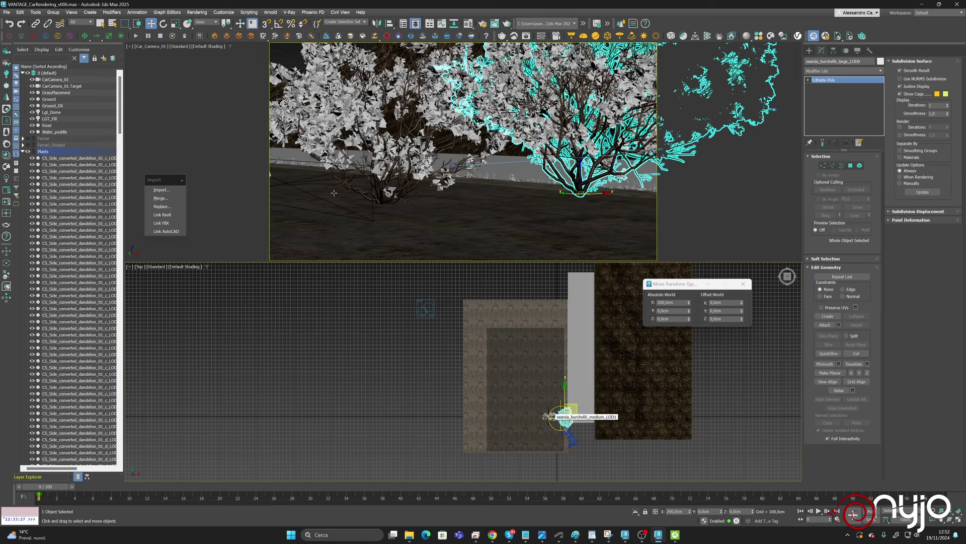
scroll(562, 426, up, 3)
scroll(564, 429, up, 3)
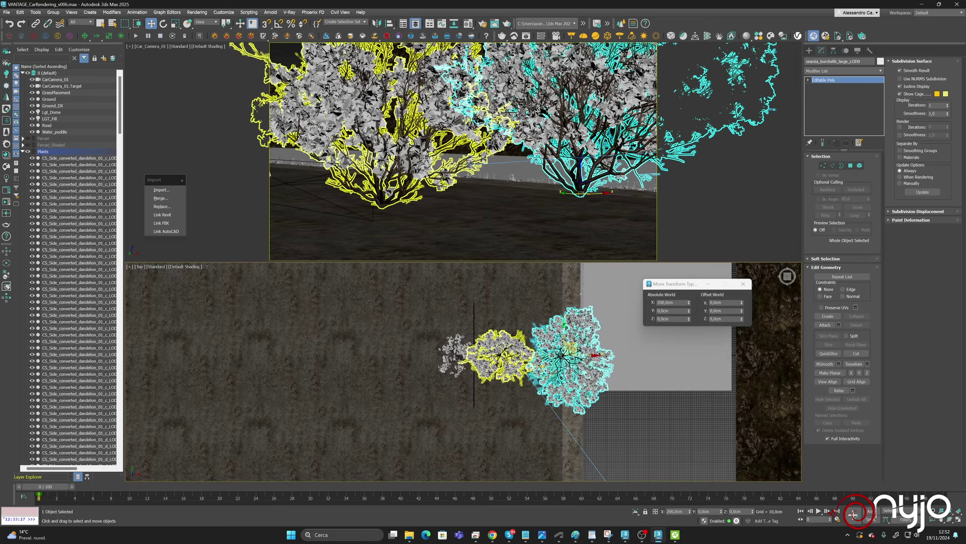
Select all nine searsia_burchellii objects (large, medium, small LODs) in the Scene Explorer.
ctrl+click(468, 340)
ctrl+click(454, 354)
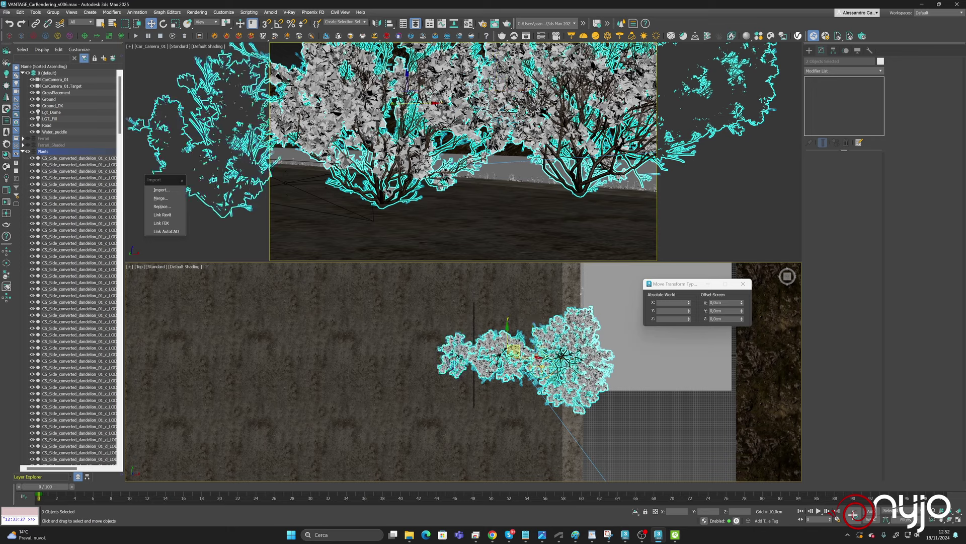
scroll(694, 407, down, 10)
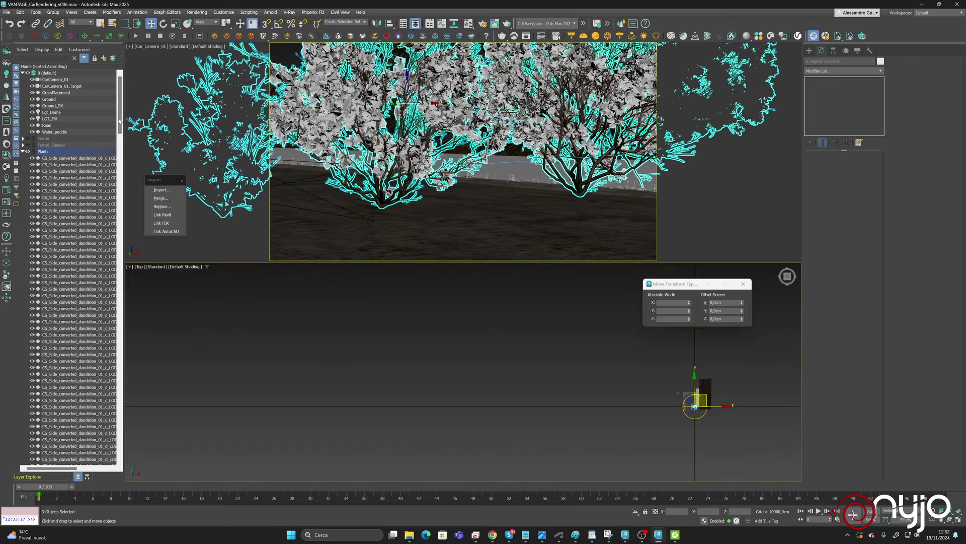
drag(120, 121, 127, 304)
drag(134, 398, 129, 445)
click(56, 315)
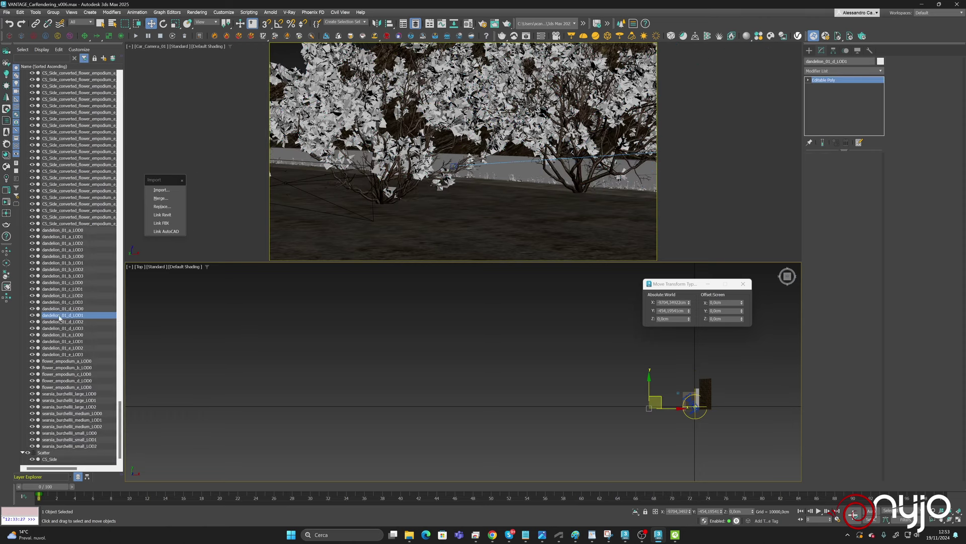
scroll(632, 452, up, 5)
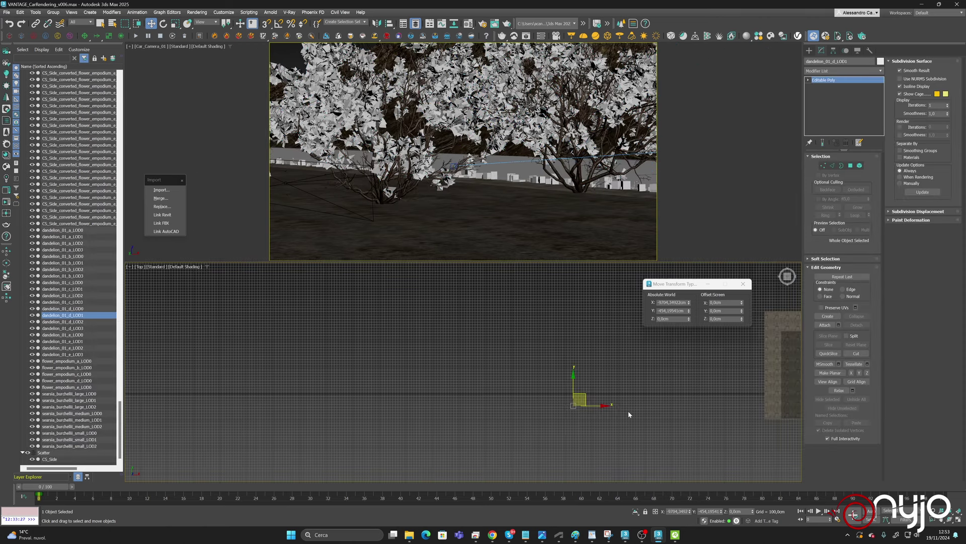
middle_drag(647, 397, 480, 388)
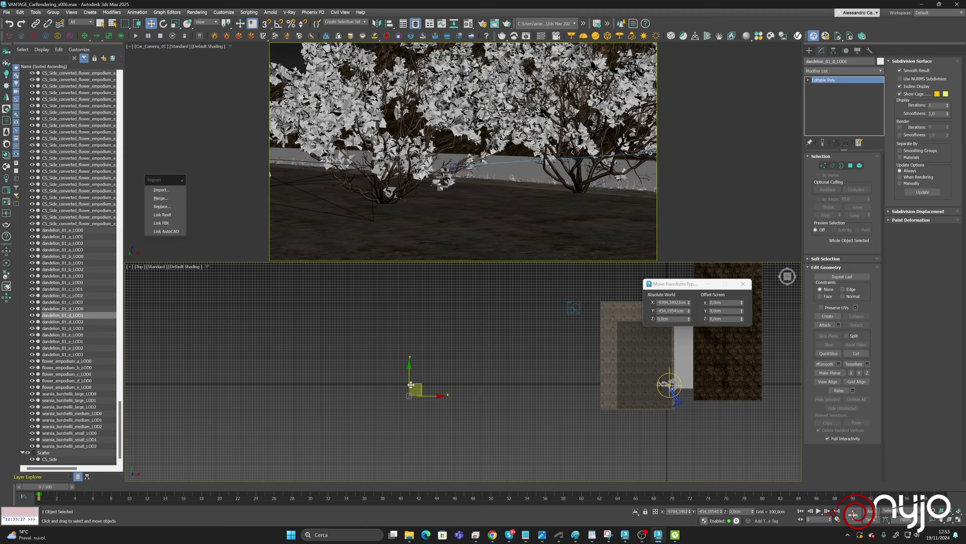
click(59, 361)
click(64, 374)
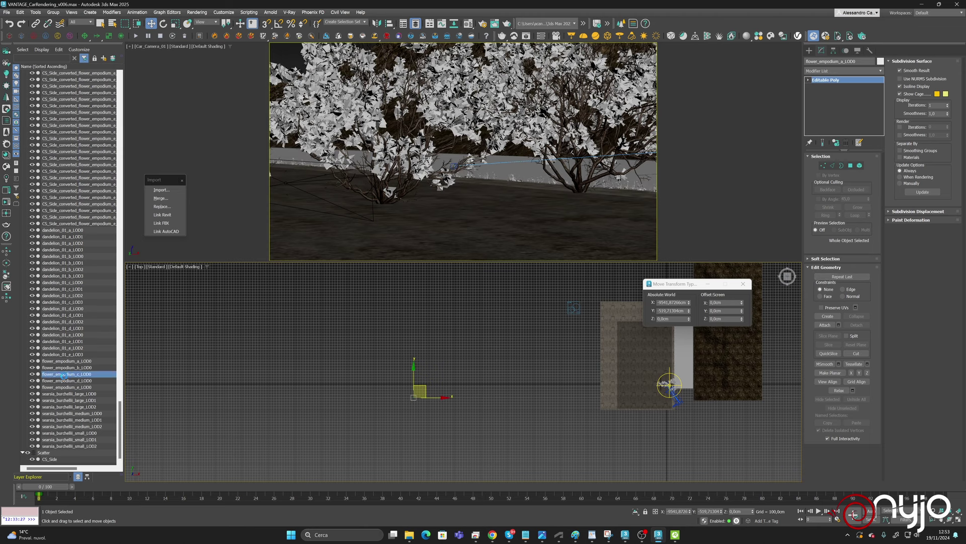
click(69, 413)
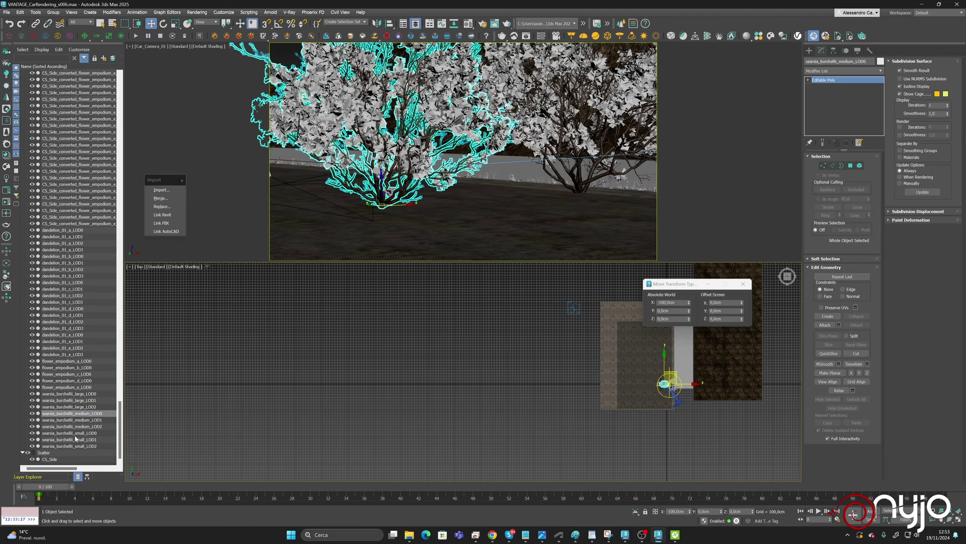
click(79, 394)
shift+click(69, 446)
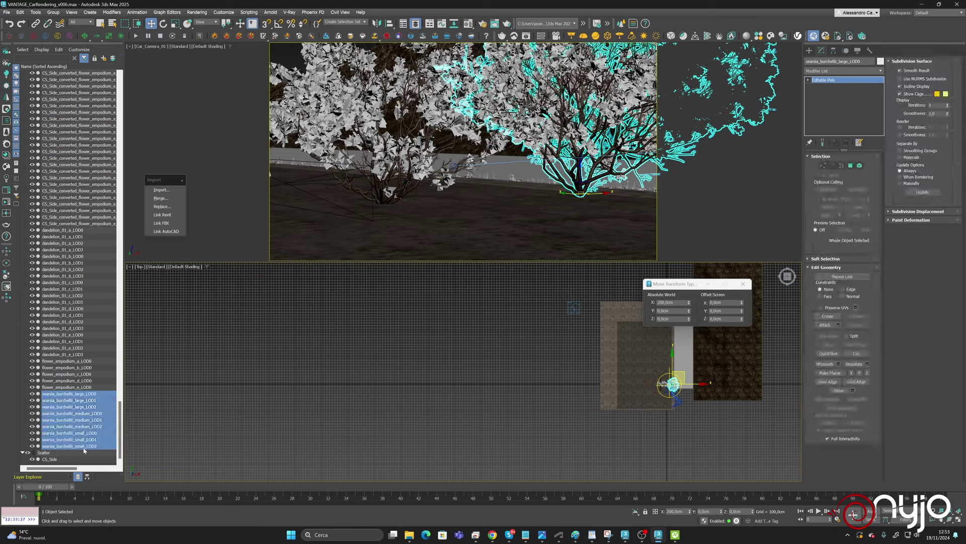
Move the nine searsia shrubs left and up in Top view, out of camera view.
drag(692, 384, 519, 398)
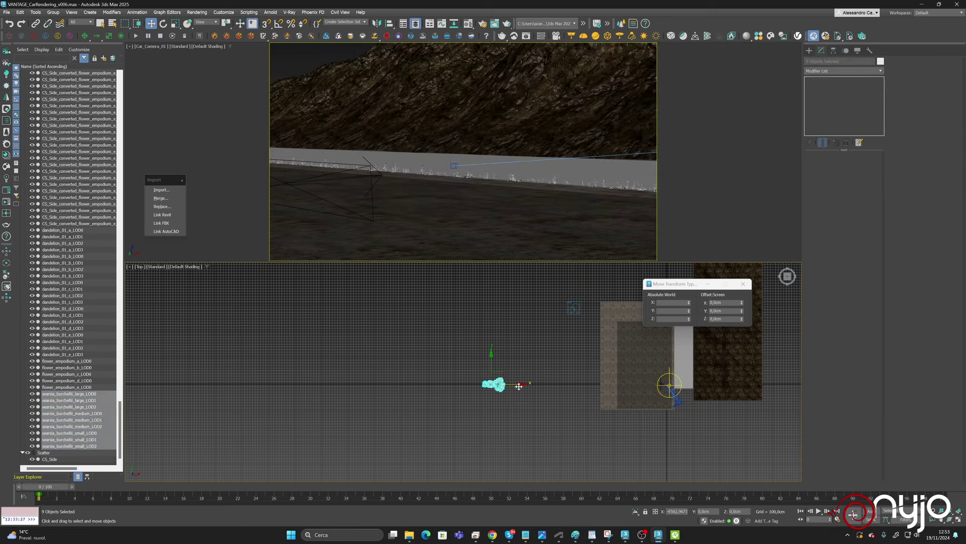
scroll(518, 400, up, 5)
middle_drag(518, 402, 605, 498)
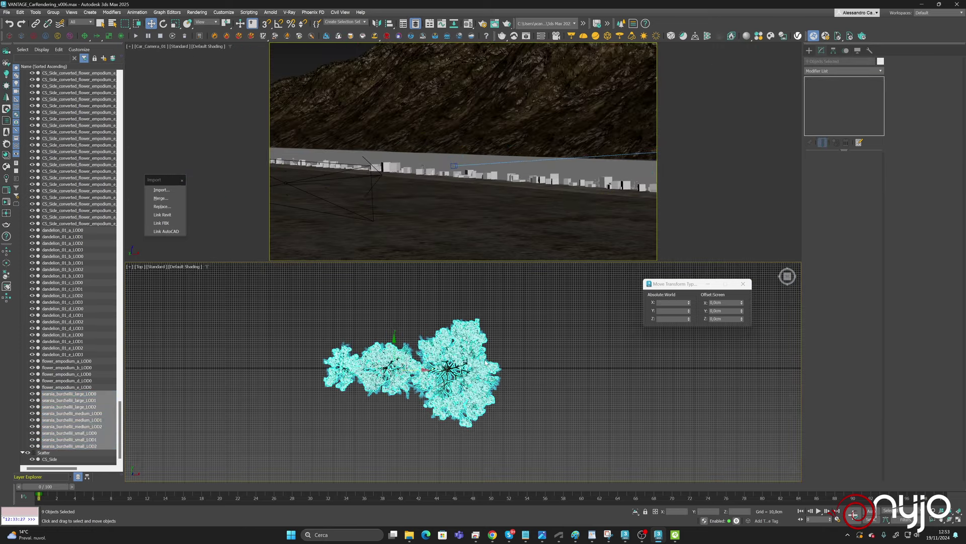
scroll(574, 438, down, 5)
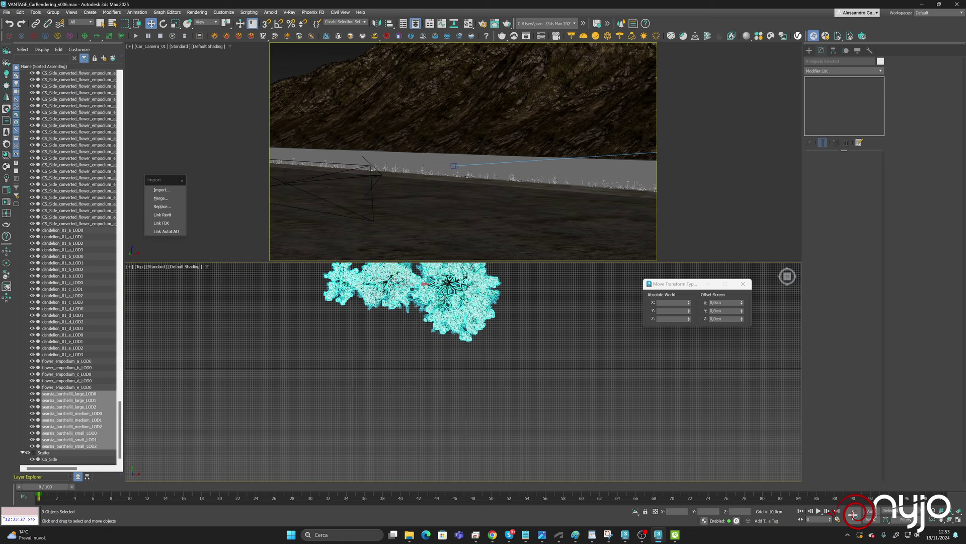
drag(537, 390, 537, 369)
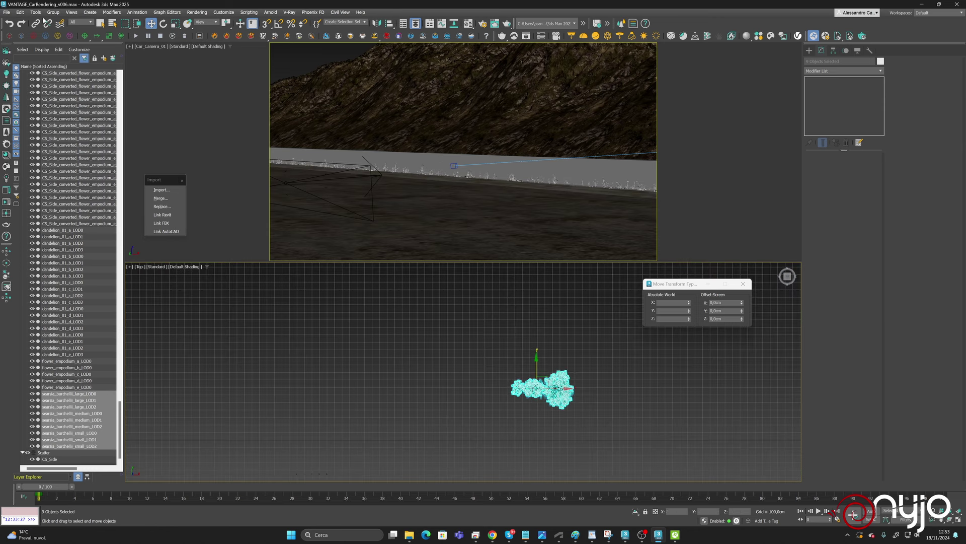
Import the searsia_lucida_4k FBX and close the V-Ray log.
click(162, 190)
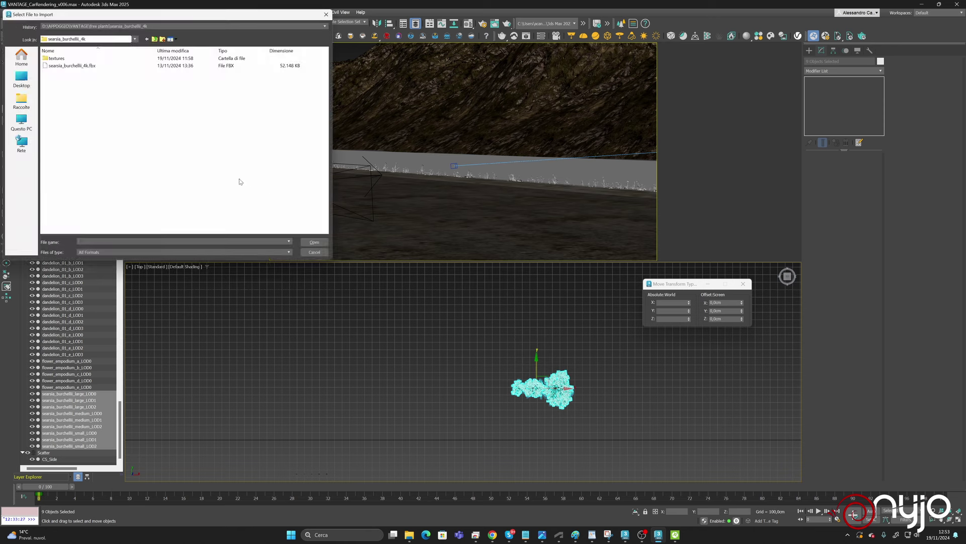
click(155, 39)
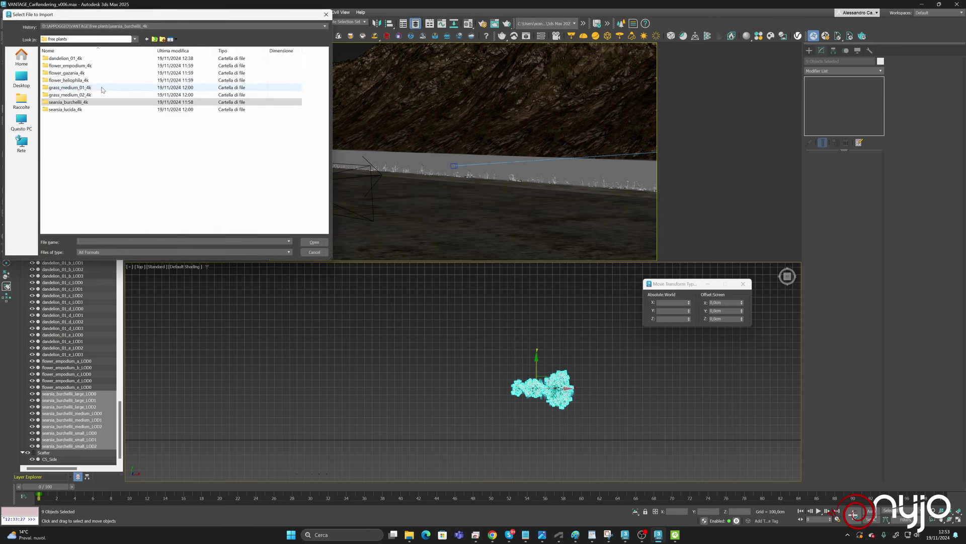
double_click(71, 109)
double_click(82, 65)
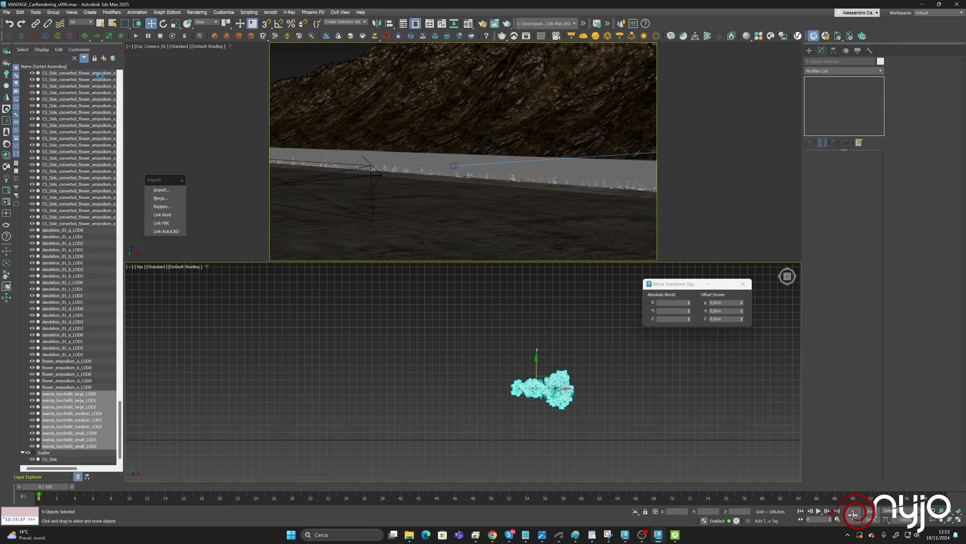
click(518, 330)
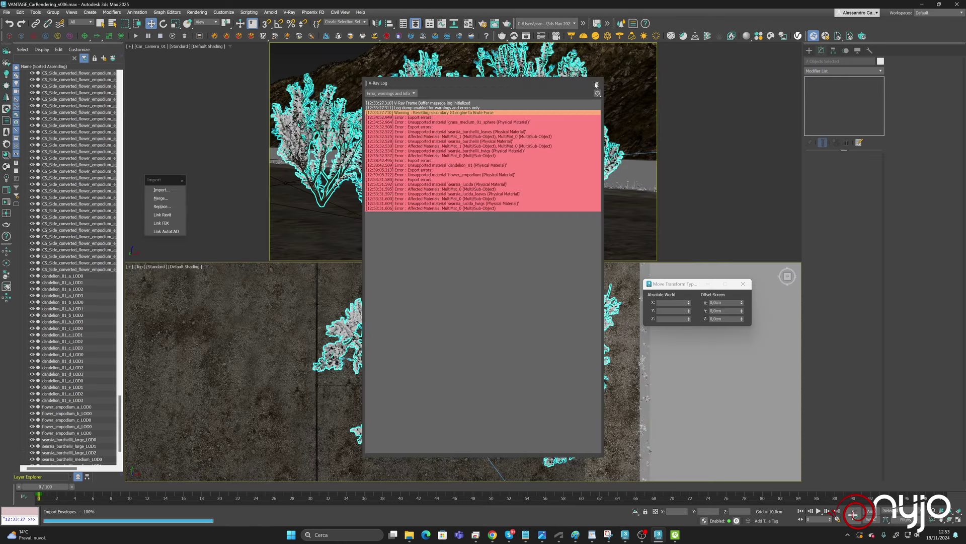
click(597, 83)
Move the searsia lucida plants left beside the other shrub cluster in Top view.
scroll(579, 390, down, 10)
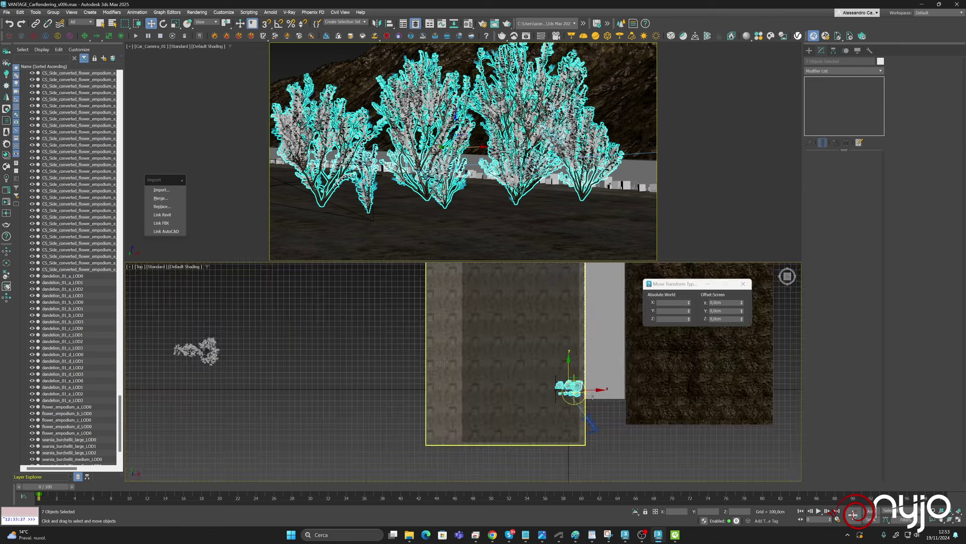
middle_drag(593, 405, 672, 416)
drag(654, 390, 292, 324)
scroll(297, 327, up, 8)
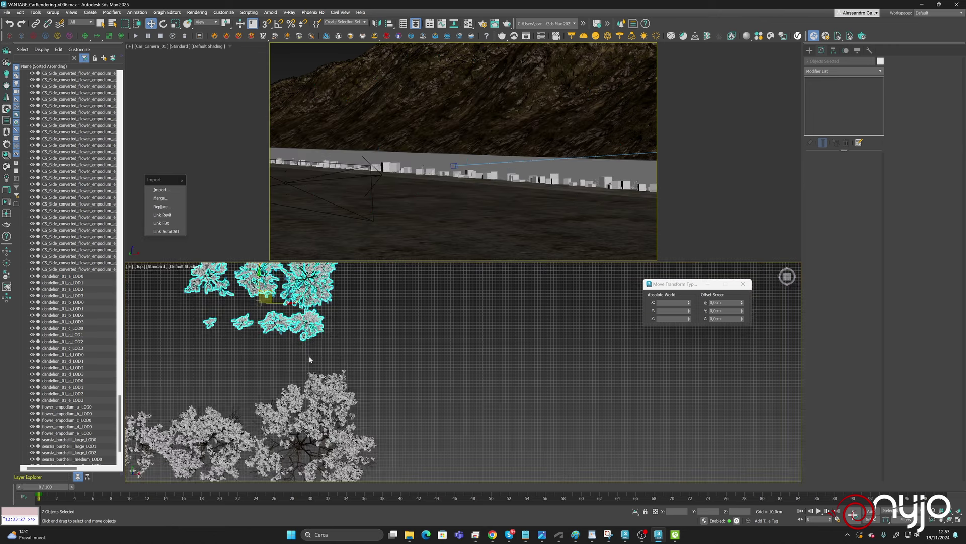
middle_drag(324, 337, 383, 360)
drag(383, 360, 343, 363)
middle_drag(339, 406, 376, 330)
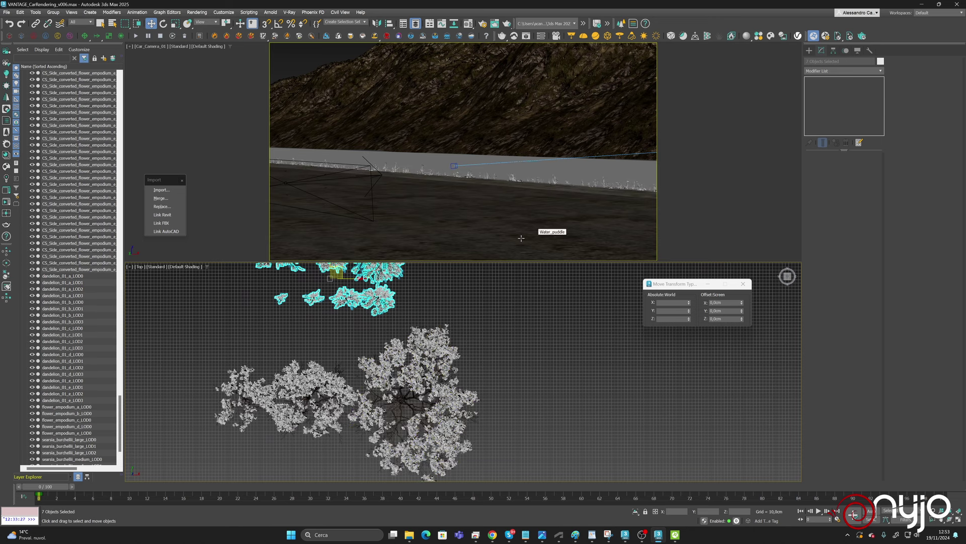
Open Poly Haven's models listing filtered to Nature.
click(493, 534)
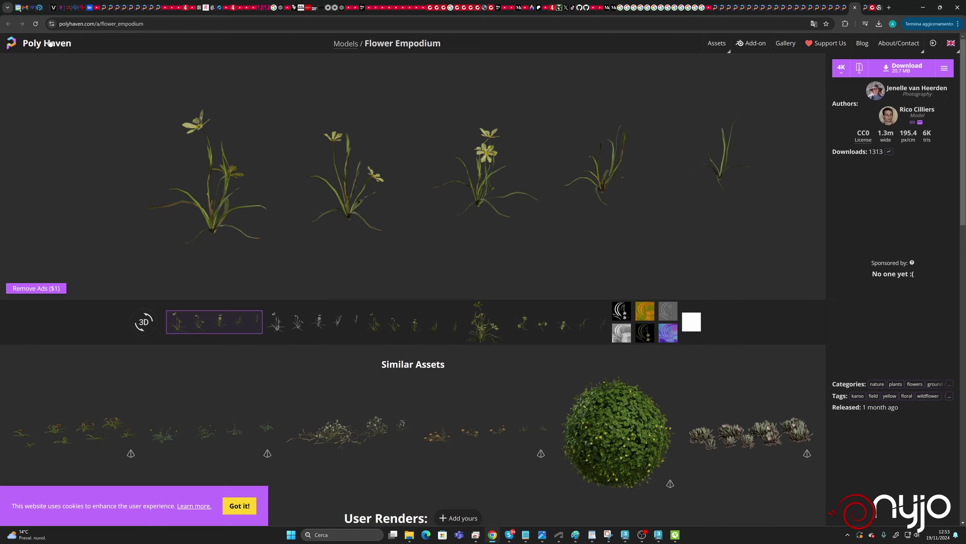
click(346, 43)
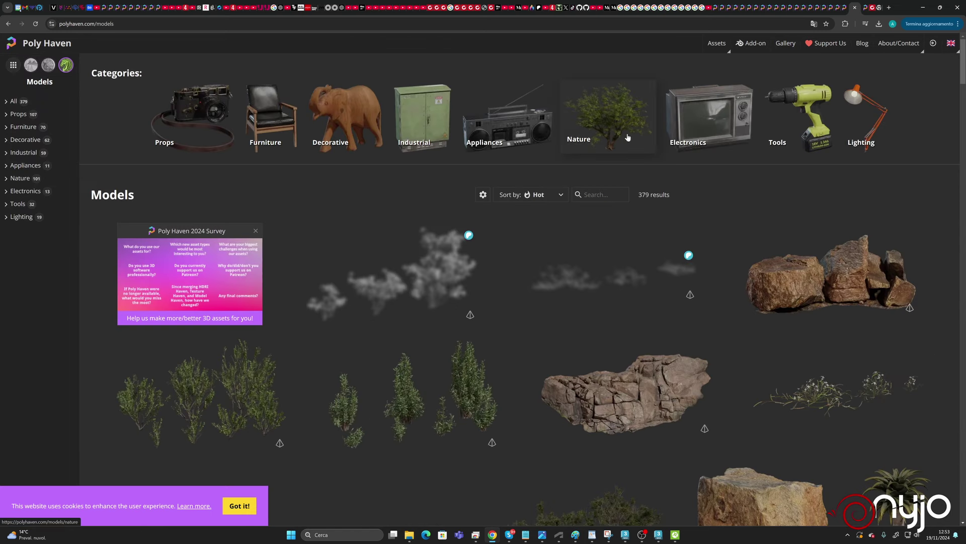
click(613, 126)
scroll(690, 274, down, 2)
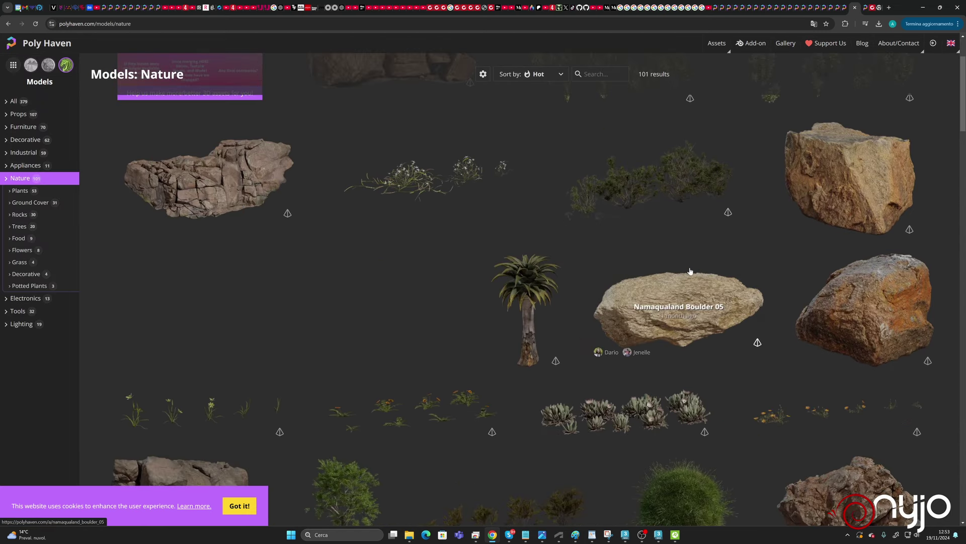
Filter to Rocks and scroll through the 30 rock models.
click(23, 216)
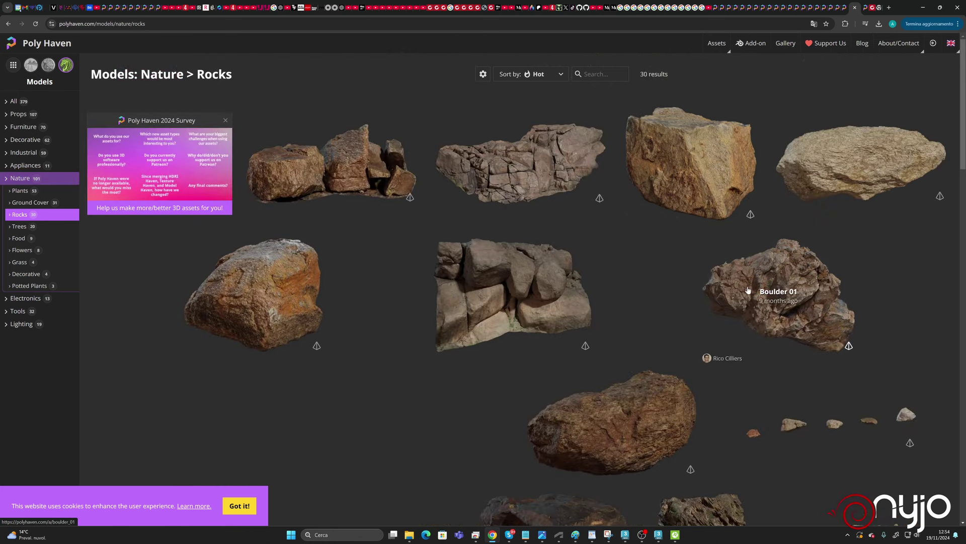
scroll(753, 267, down, 2)
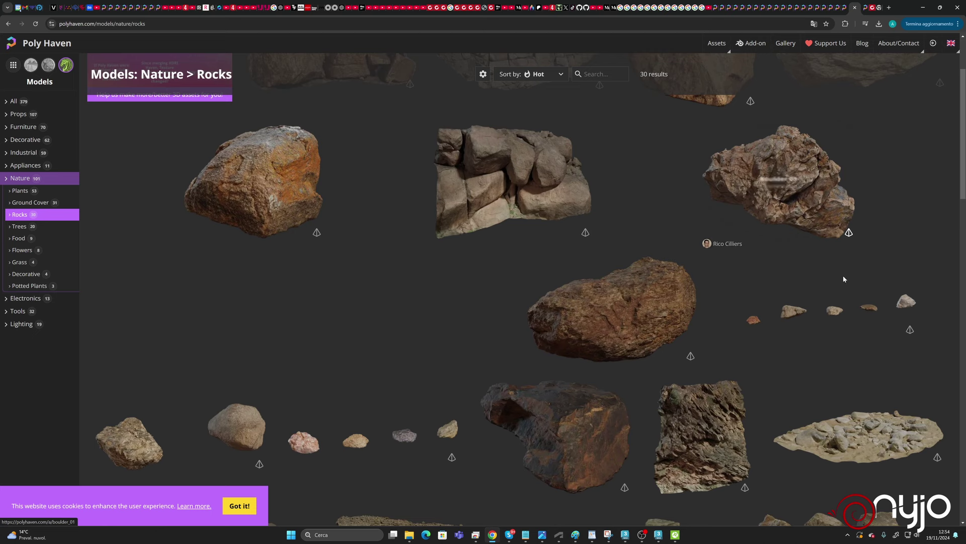
scroll(345, 436, down, 3)
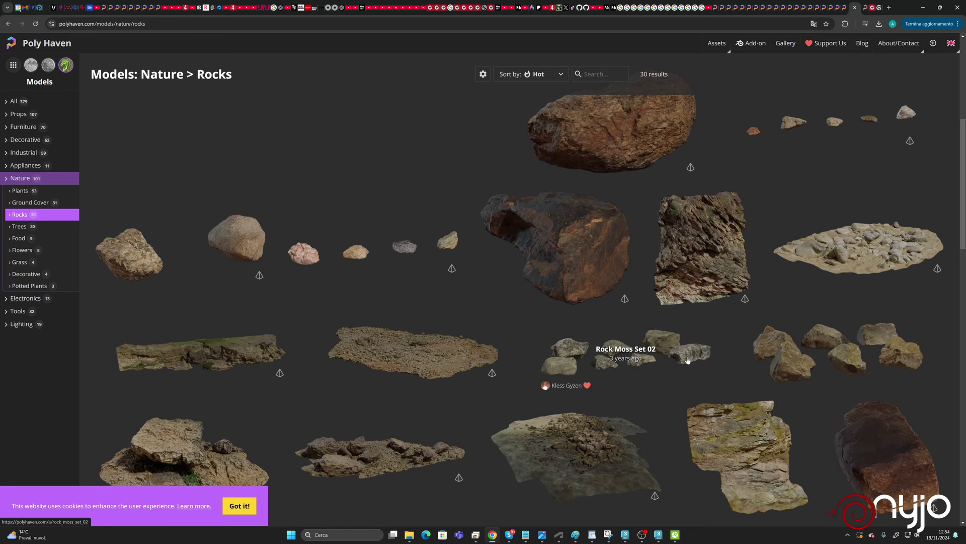
scroll(605, 371, down, 7)
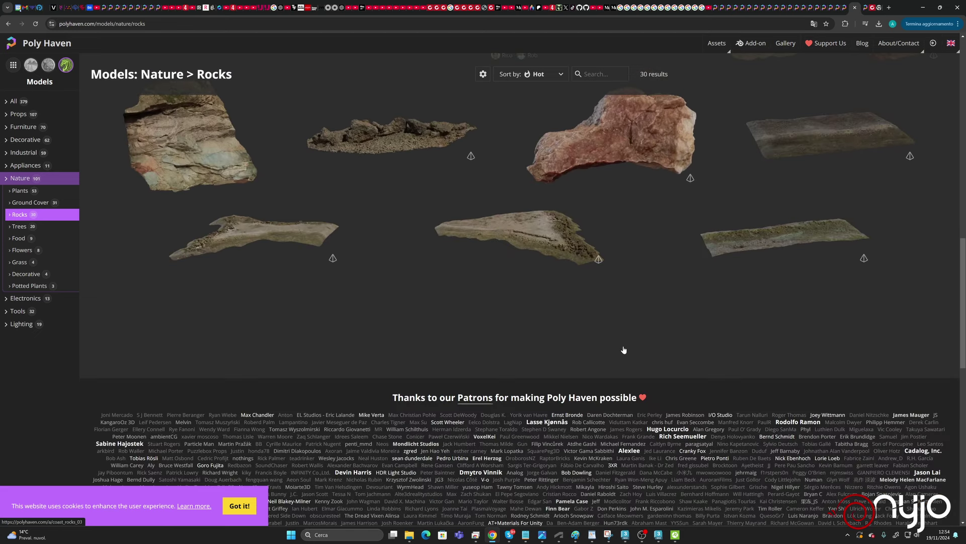
scroll(624, 351, up, 4)
scroll(628, 351, up, 3)
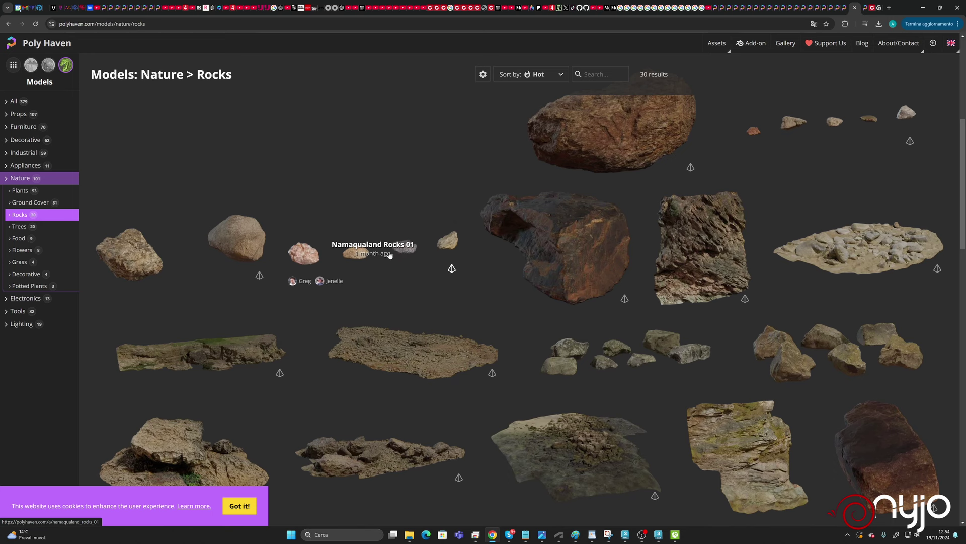
Open Namaqualand Stones 01, Rock Moss Set 02 and Rock Moss Set 01 in new tabs.
right_click(837, 125)
click(866, 134)
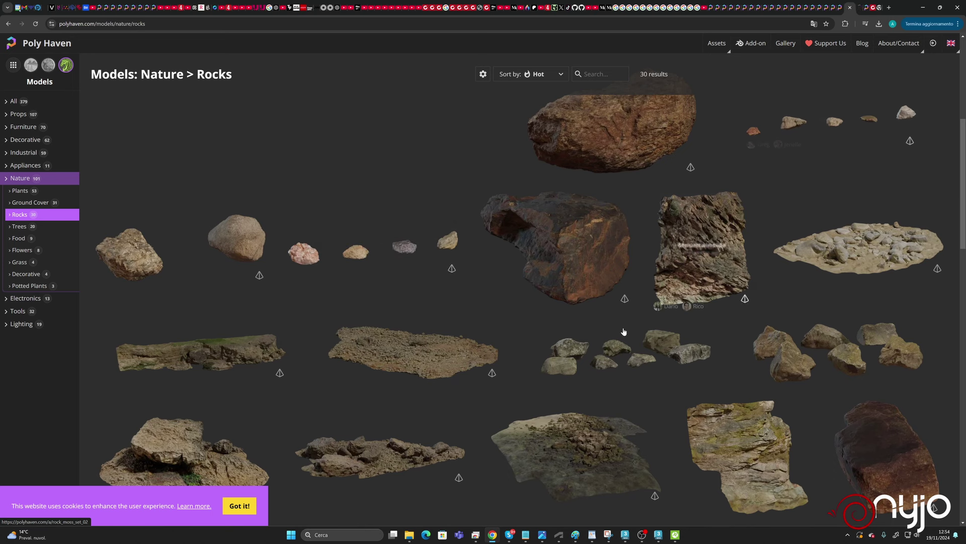
right_click(622, 358)
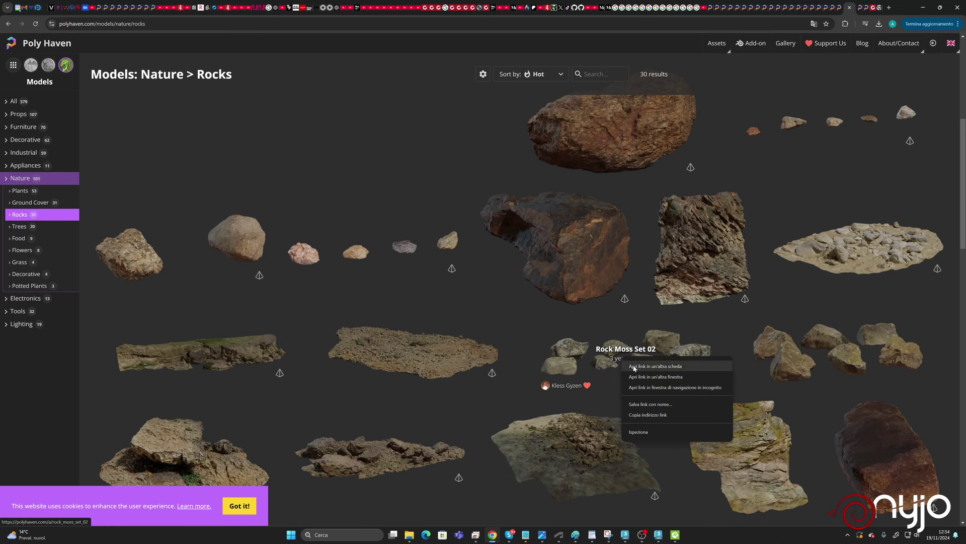
click(637, 366)
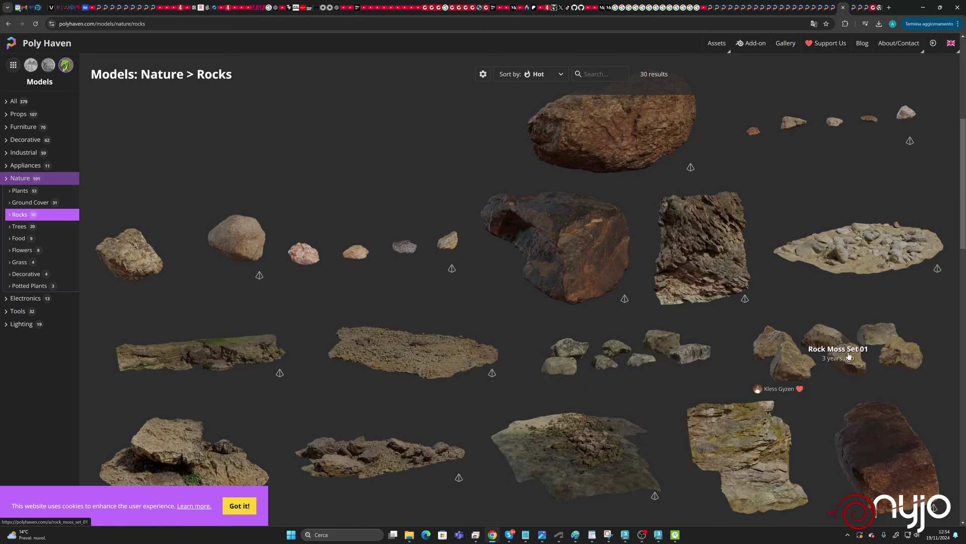
right_click(849, 356)
click(857, 364)
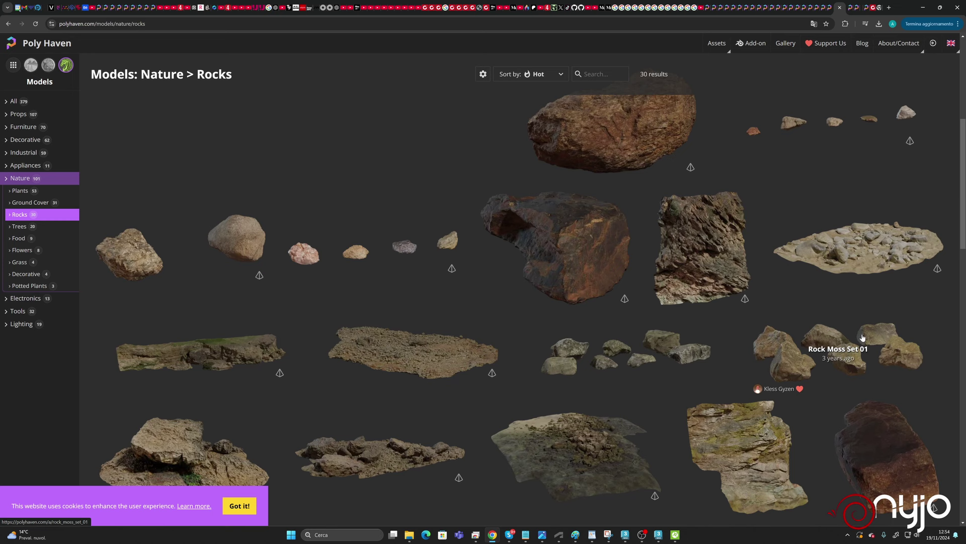
click(844, 8)
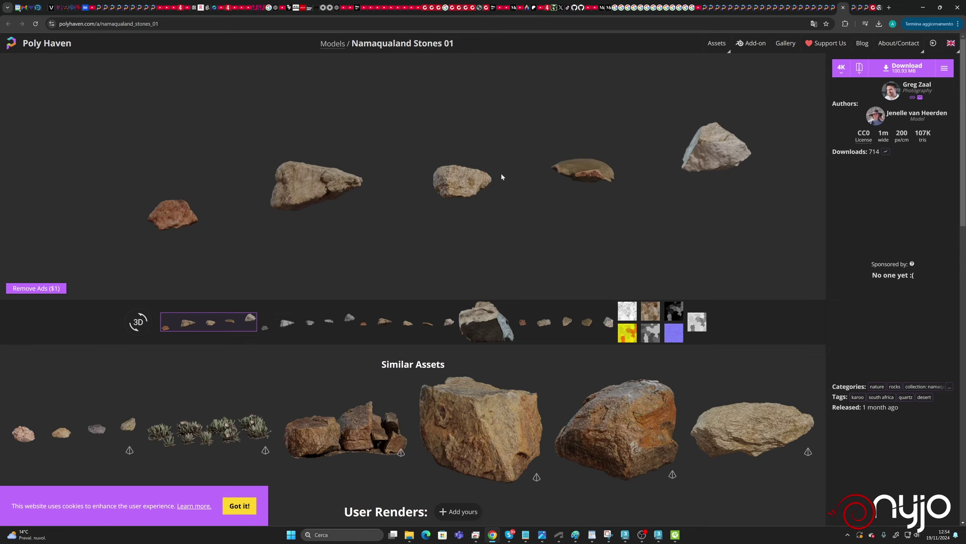
Download the 4K Rock Moss Set 02 and Rock Moss Set 01 models.
click(854, 9)
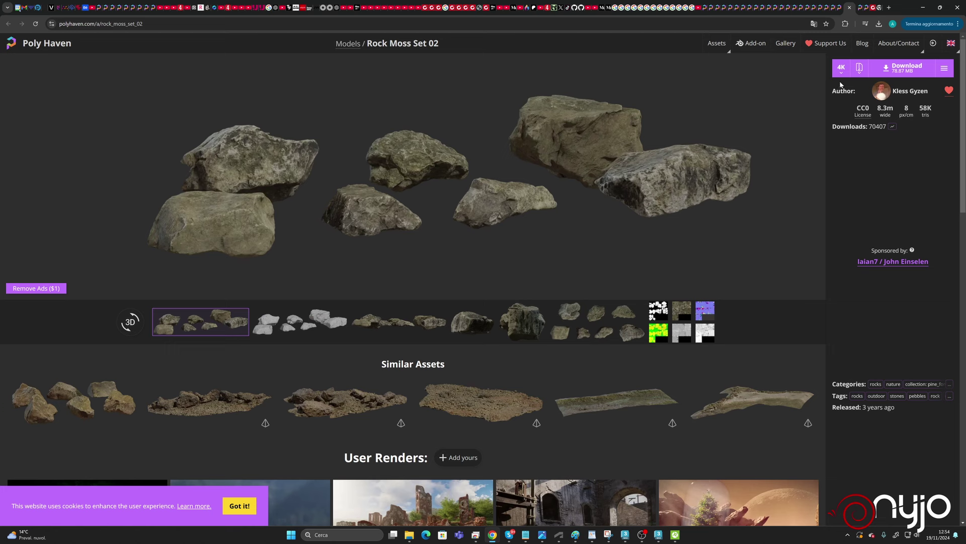
click(908, 70)
click(860, 9)
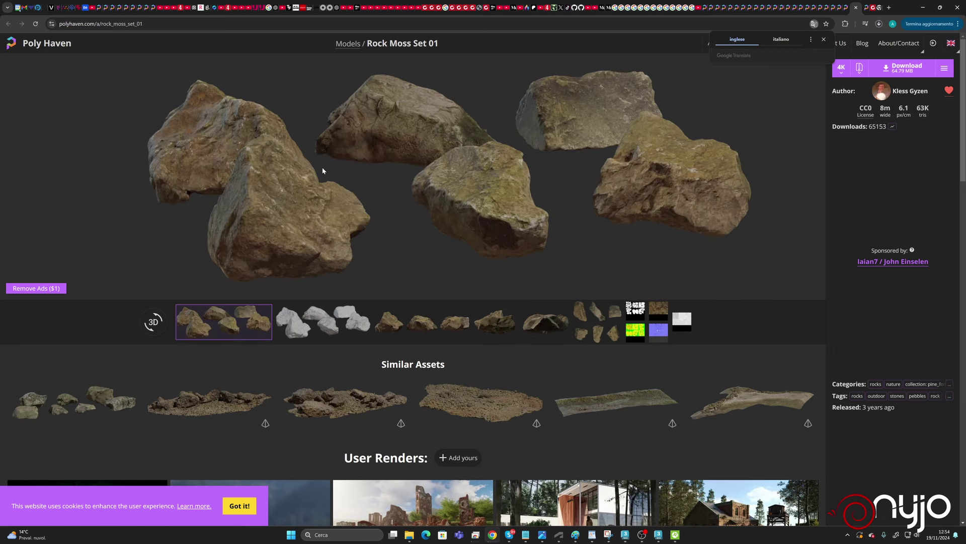
click(906, 68)
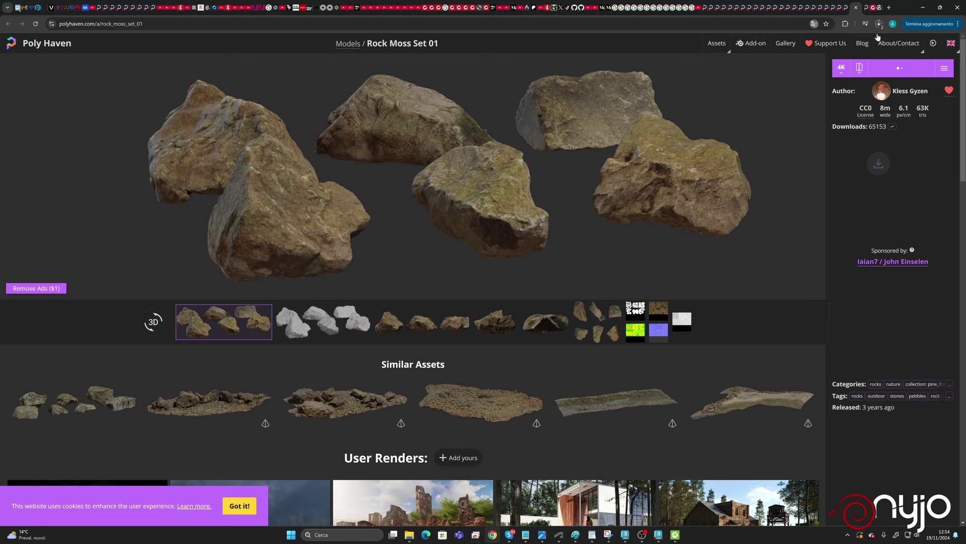
click(866, 10)
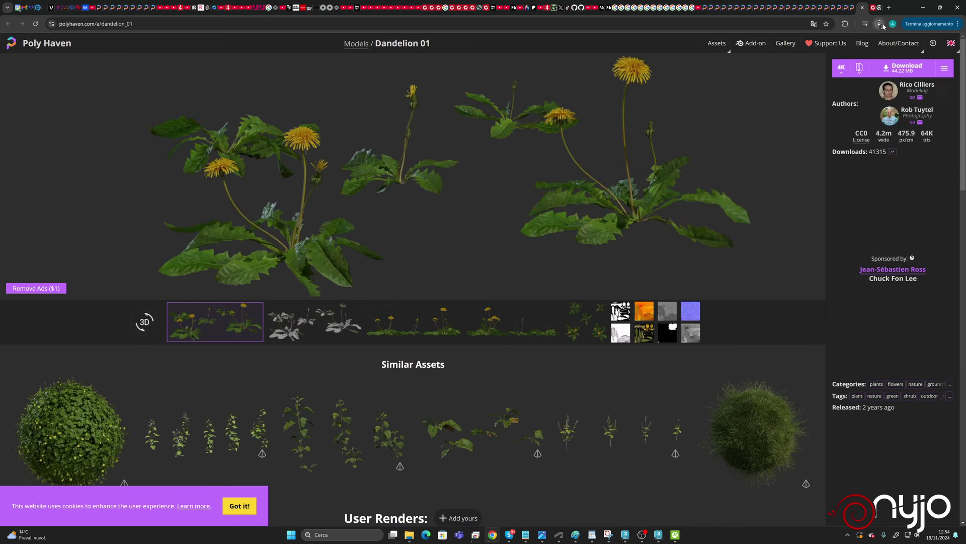
click(879, 23)
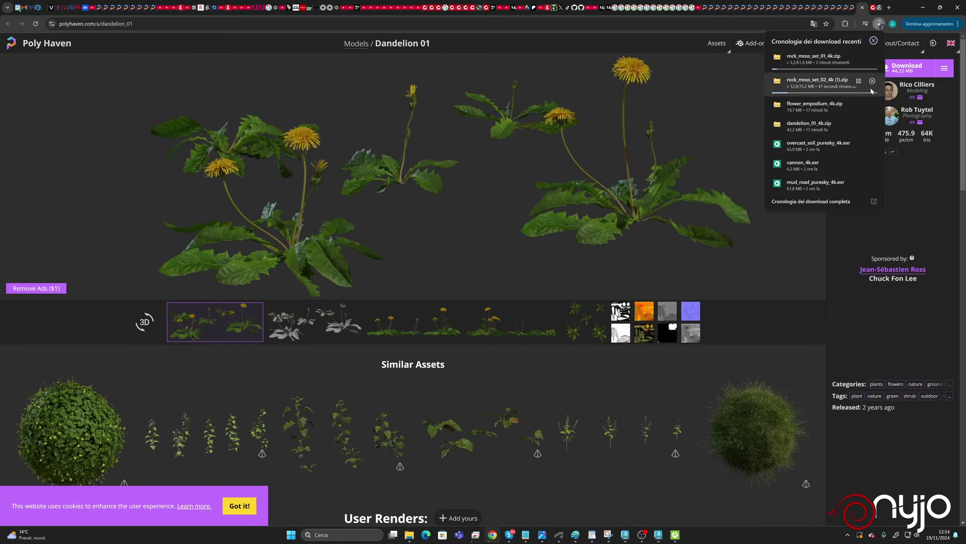
Pick two shrubs' tree multi-materials from the scene into empty Material Editor slots.
click(658, 534)
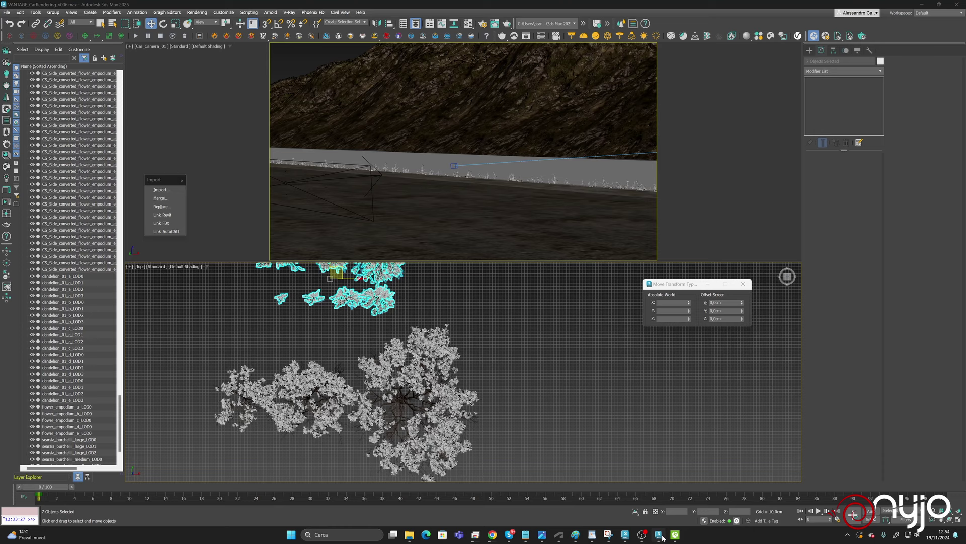
scroll(450, 317, down, 3)
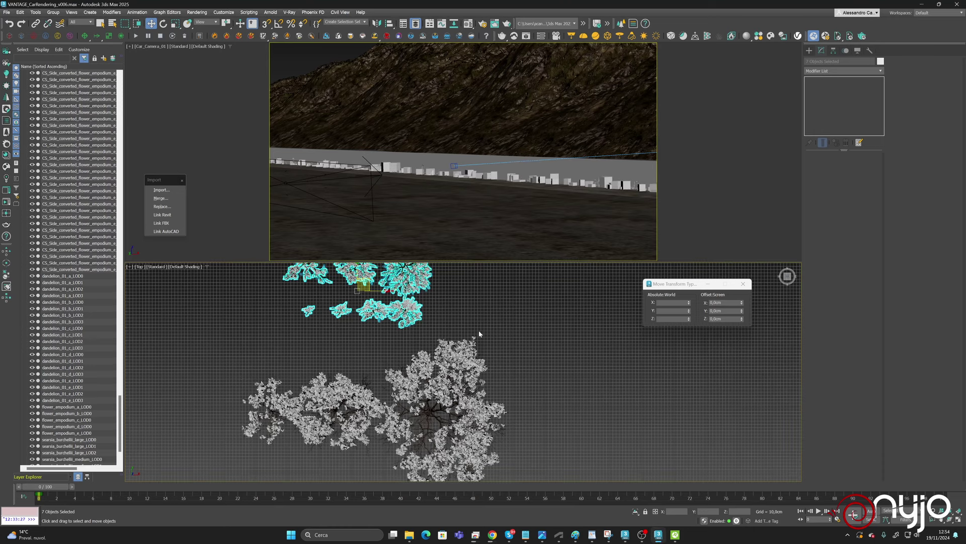
click(482, 23)
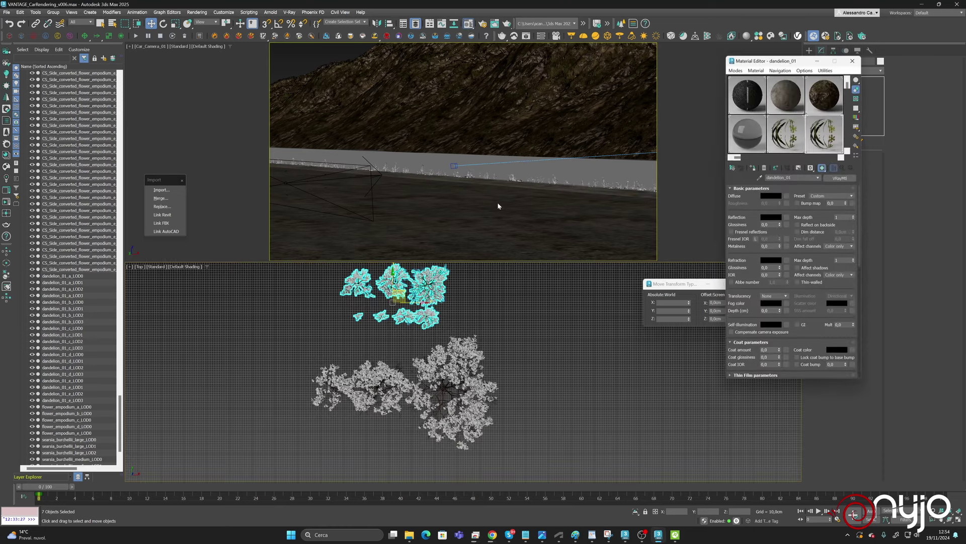
scroll(807, 115, down, 1)
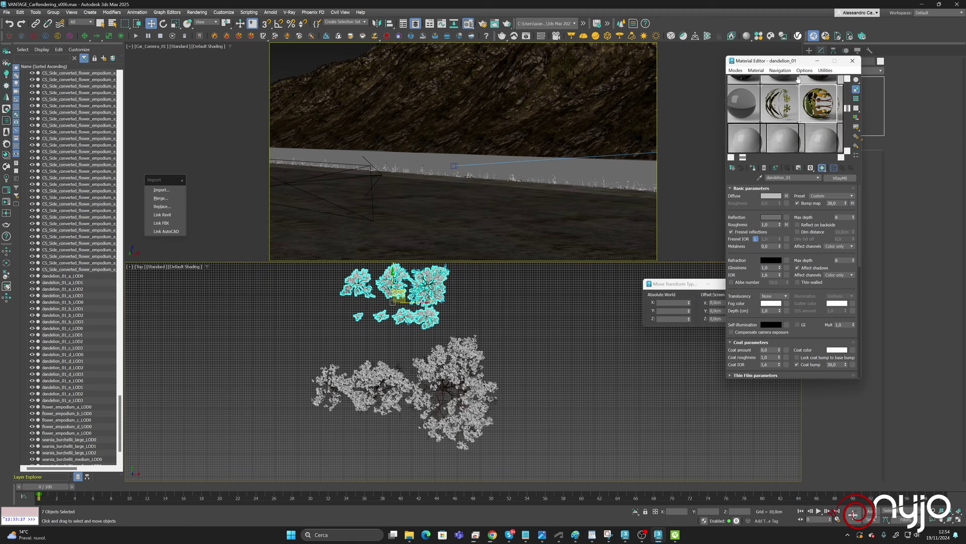
click(753, 145)
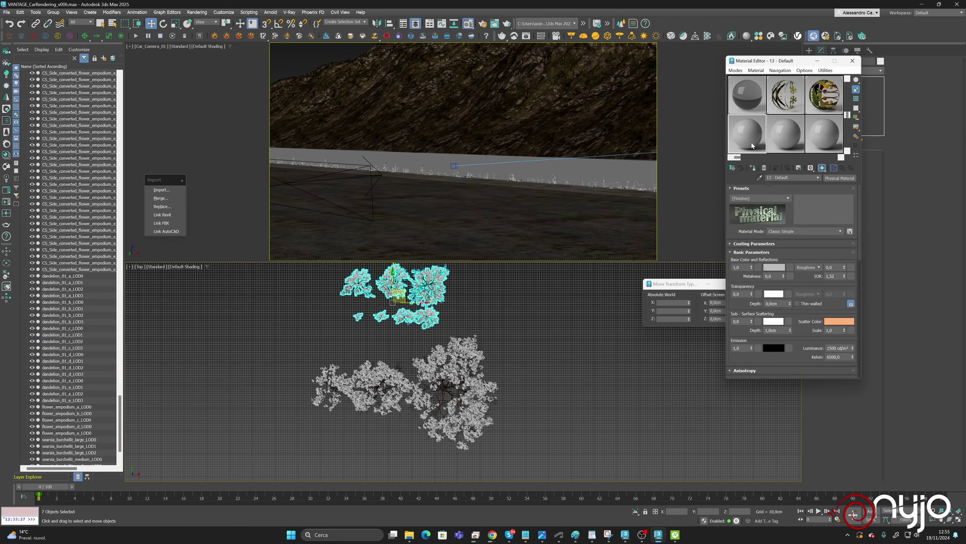
click(760, 177)
click(615, 242)
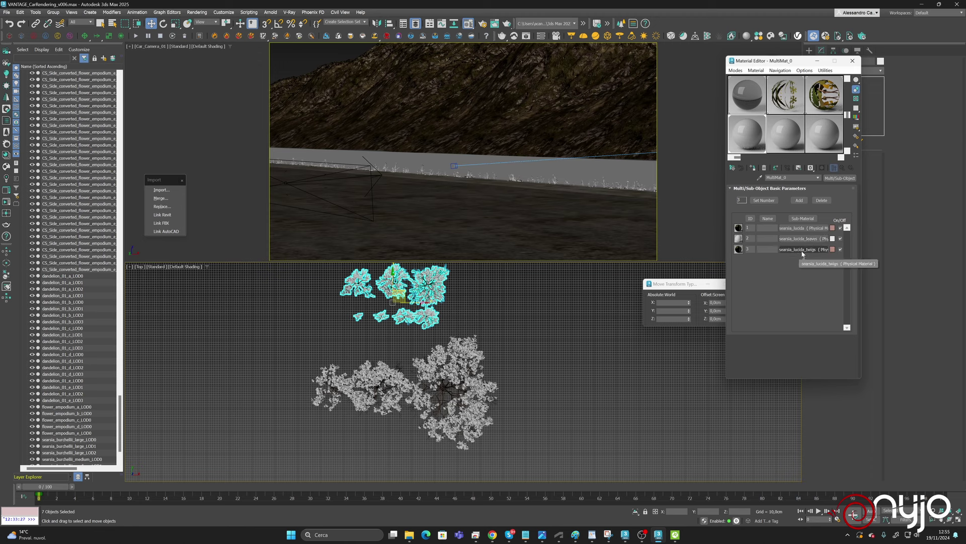
click(787, 135)
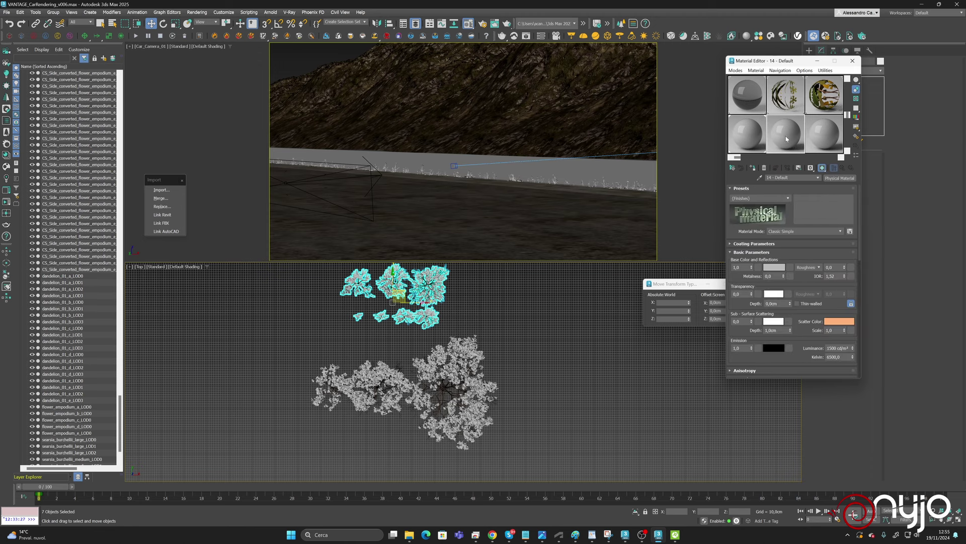
click(760, 178)
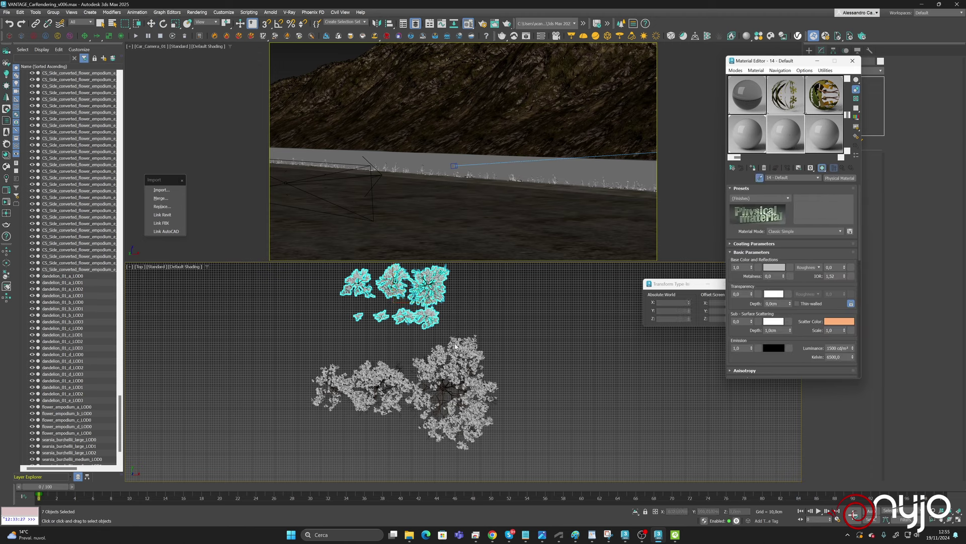
click(453, 392)
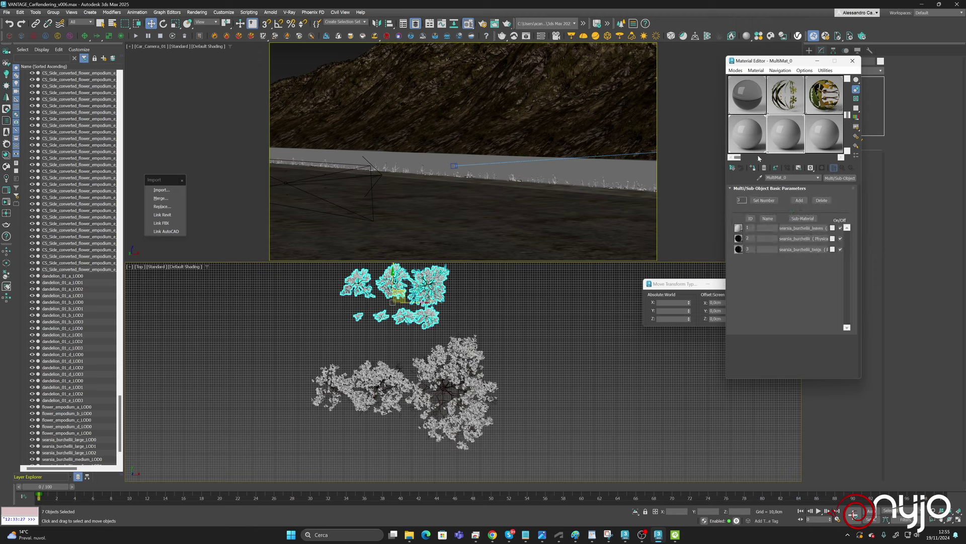
Inspect the searsia_burchellii sub-materials, then reopen the searsia_lucida sub-material settings.
click(810, 228)
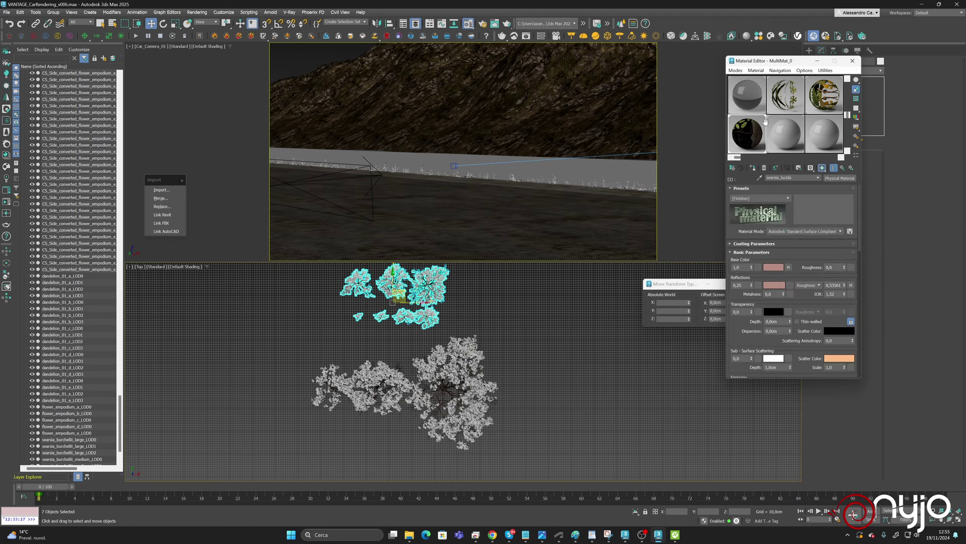
scroll(801, 271, down, 5)
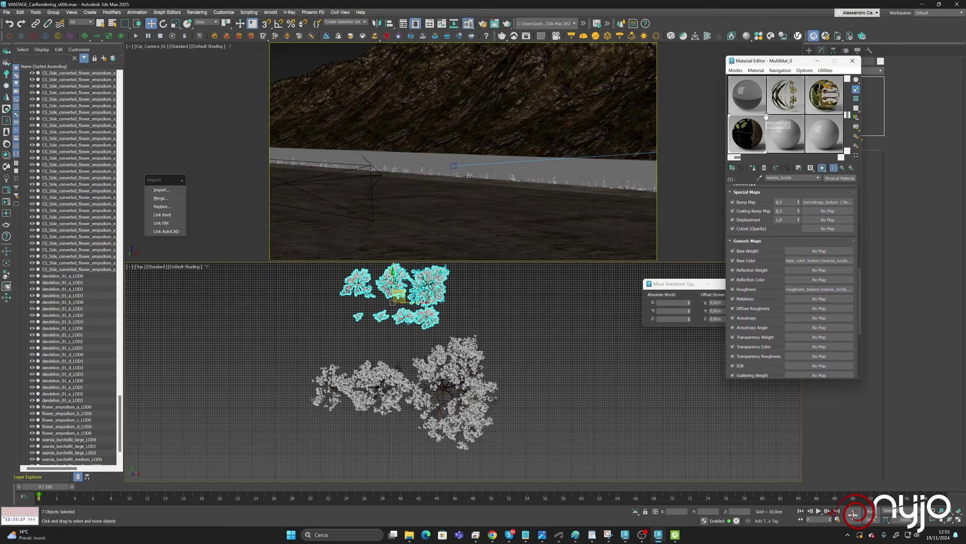
click(842, 169)
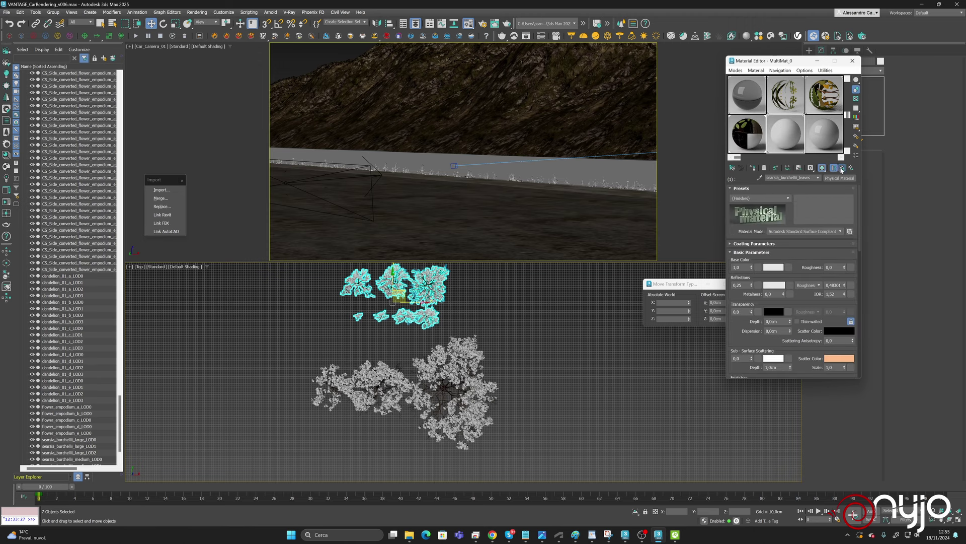
click(842, 167)
click(804, 239)
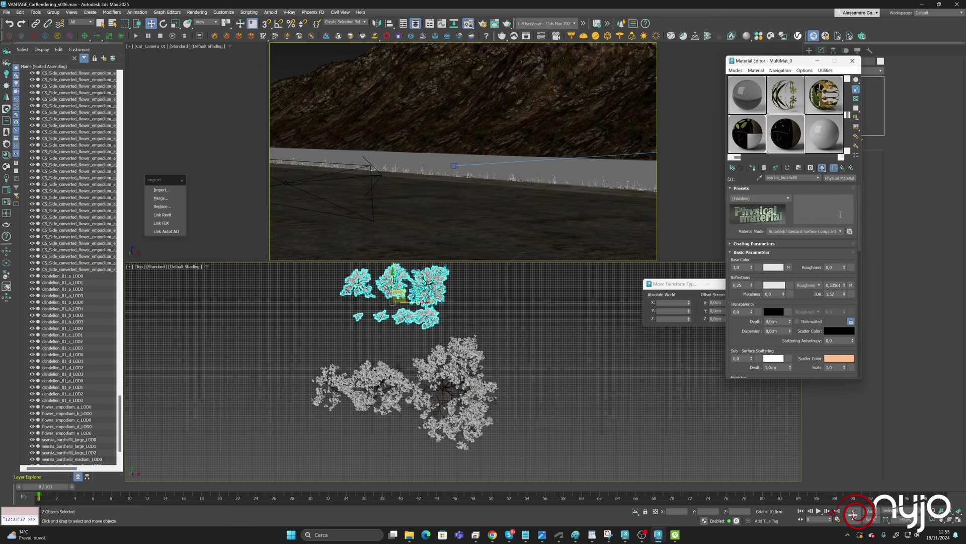
click(843, 169)
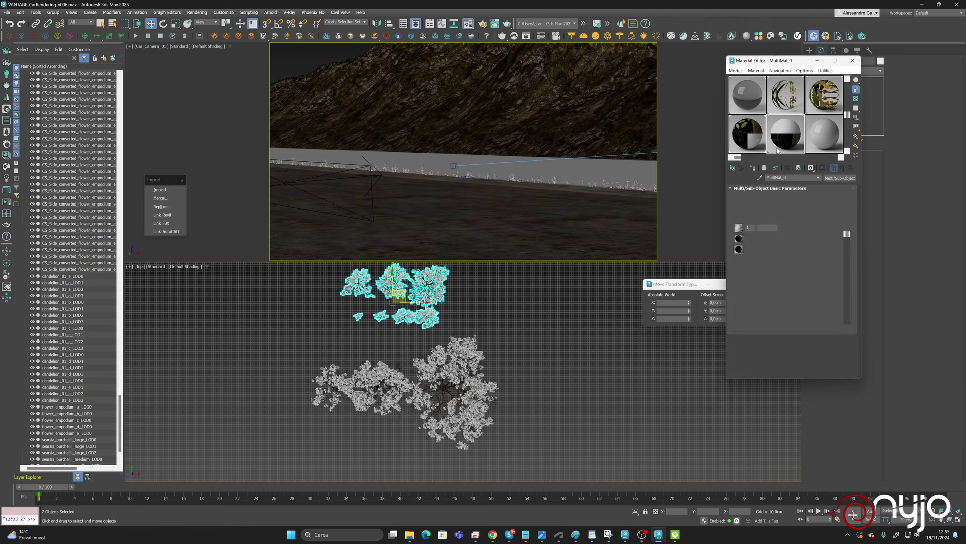
click(749, 139)
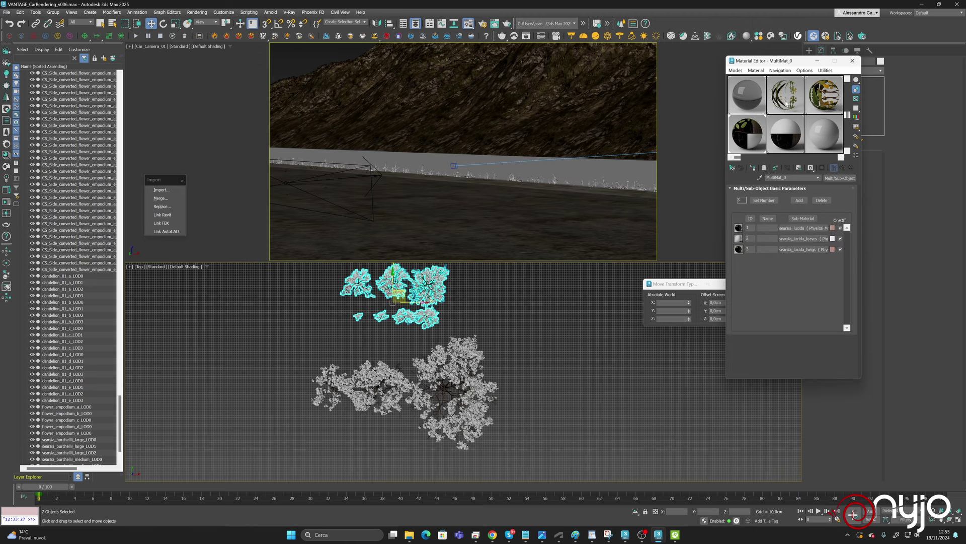
scroll(767, 121, down, 1)
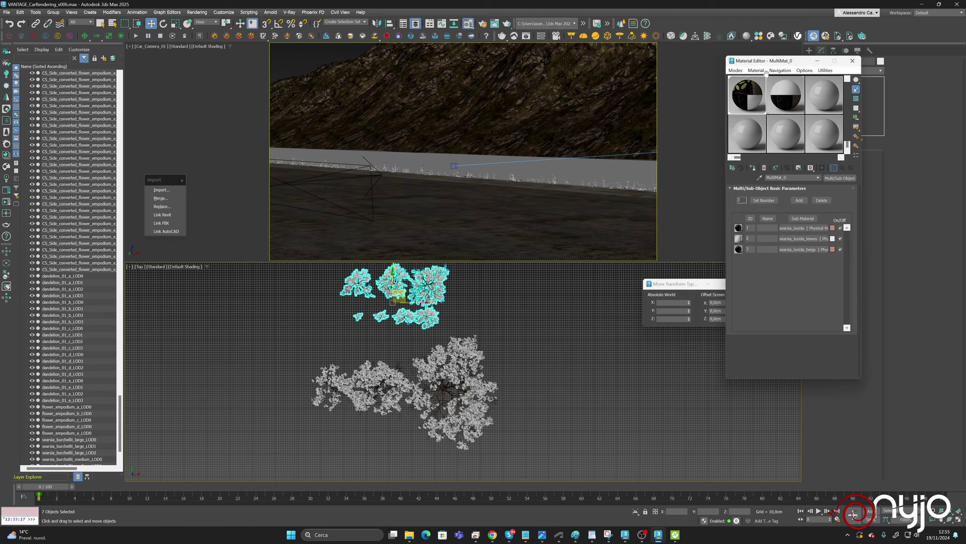
click(804, 228)
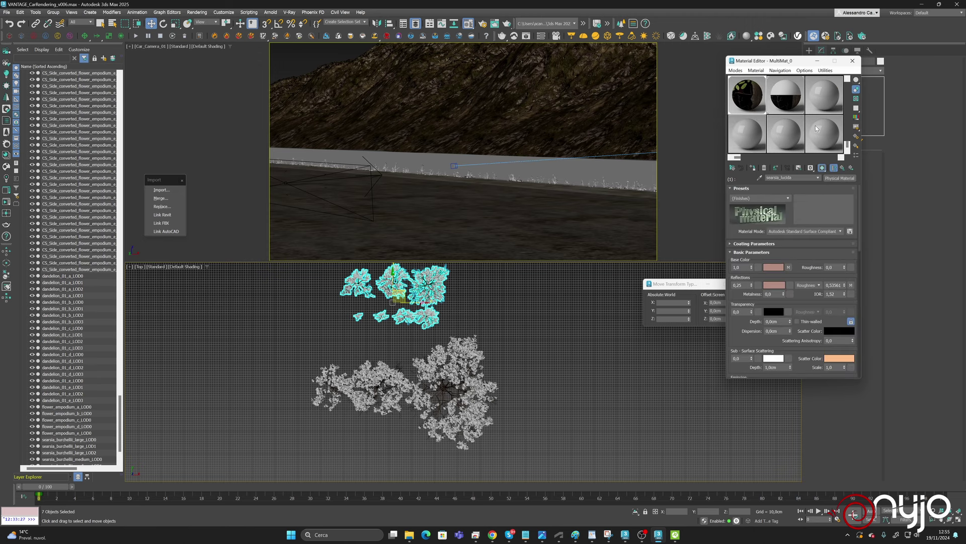
Copy the base colour and roughness maps into spare sample slots.
drag(789, 266, 750, 137)
click(778, 243)
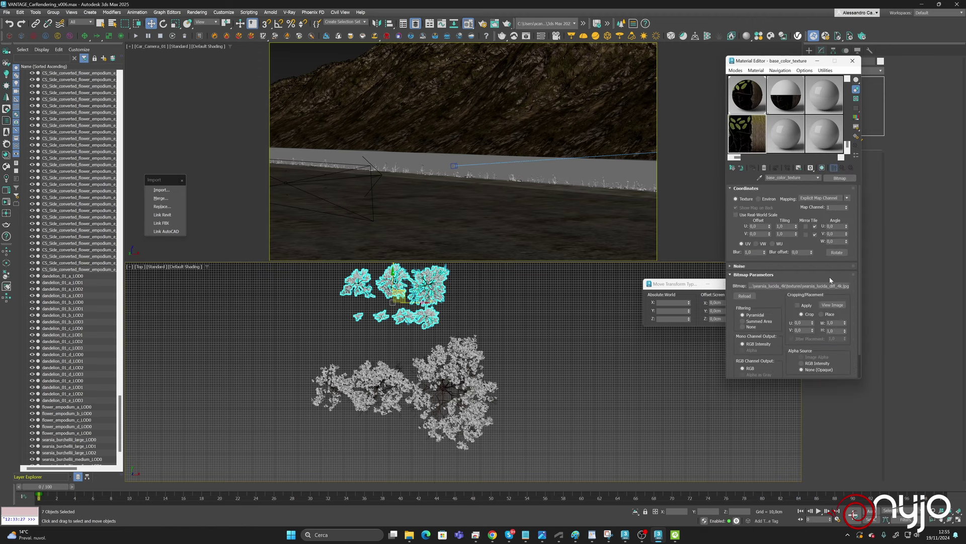
click(745, 86)
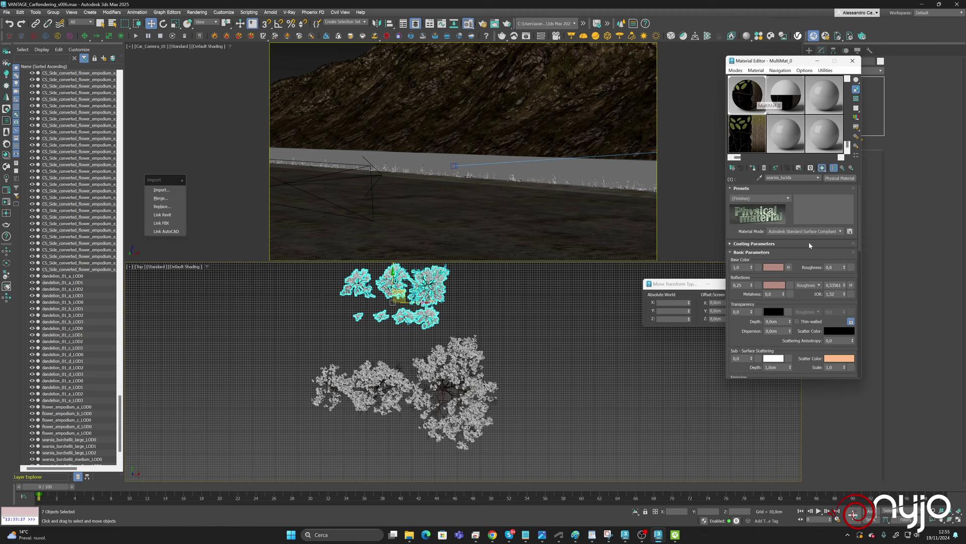
drag(853, 287, 789, 132)
click(779, 244)
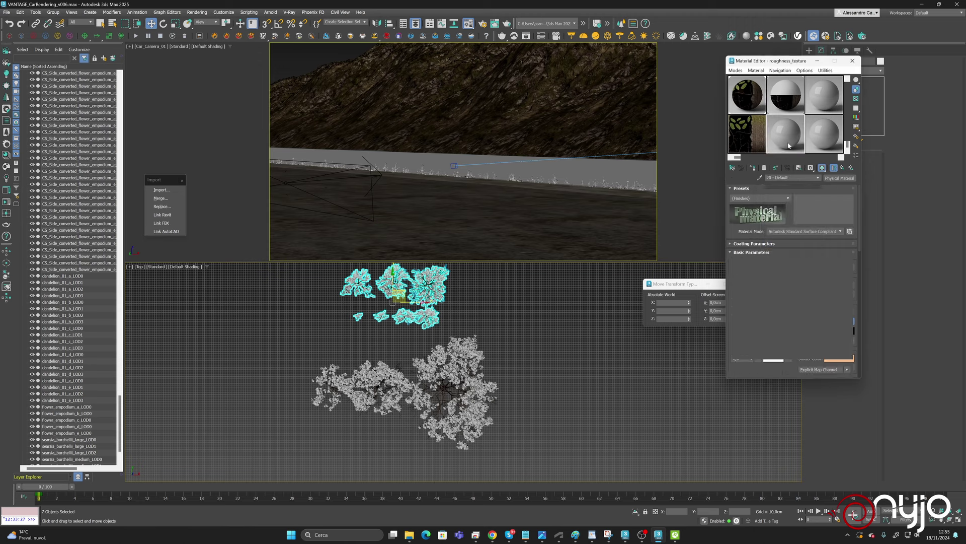
Copy the normalmap_texture into a spare sample slot and return to searsia_lucida.
drag(797, 271, 775, 59)
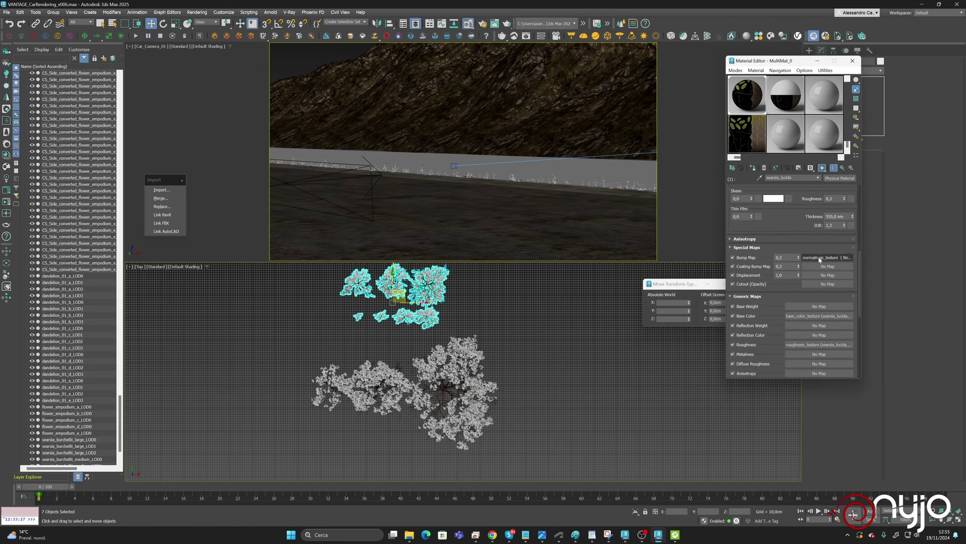
drag(819, 259, 803, 203)
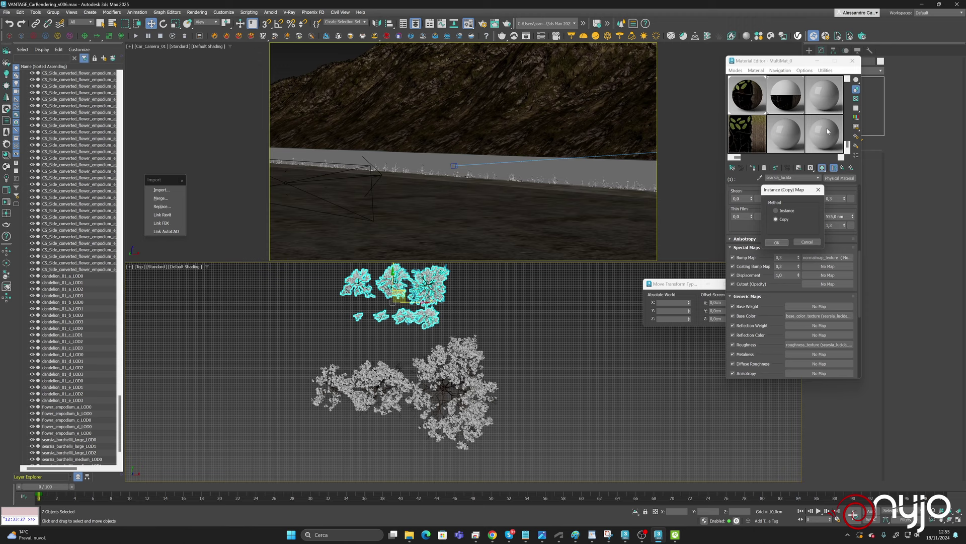
click(778, 243)
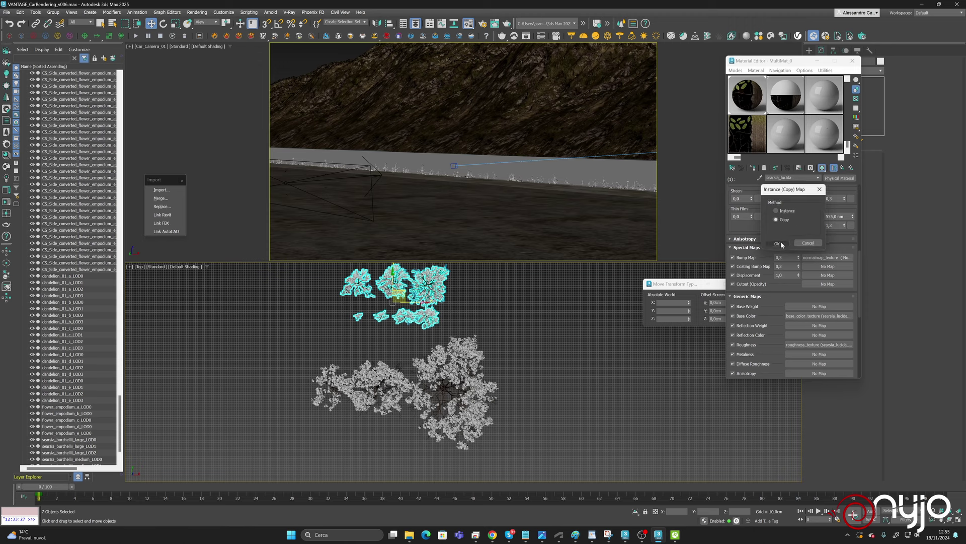
click(744, 94)
scroll(798, 297, down, 5)
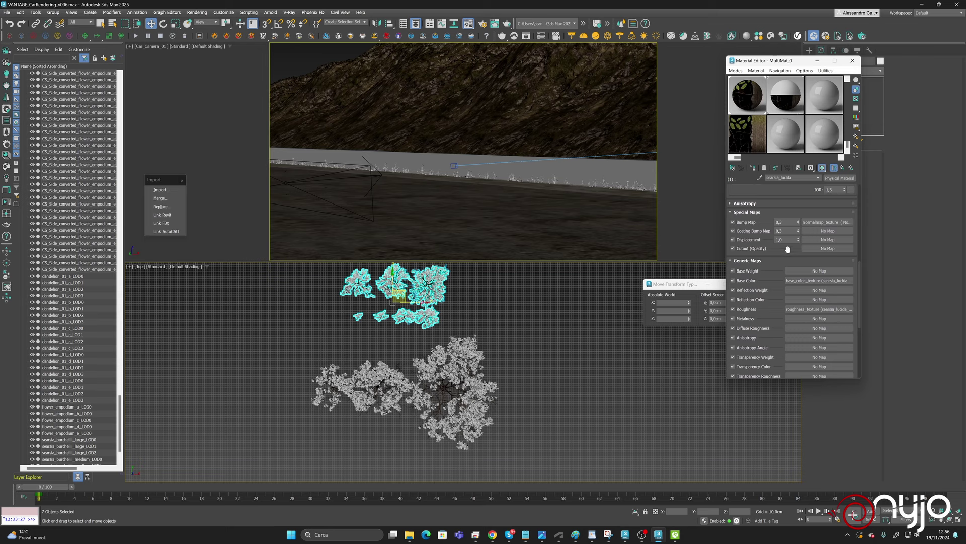
scroll(787, 249, up, 3)
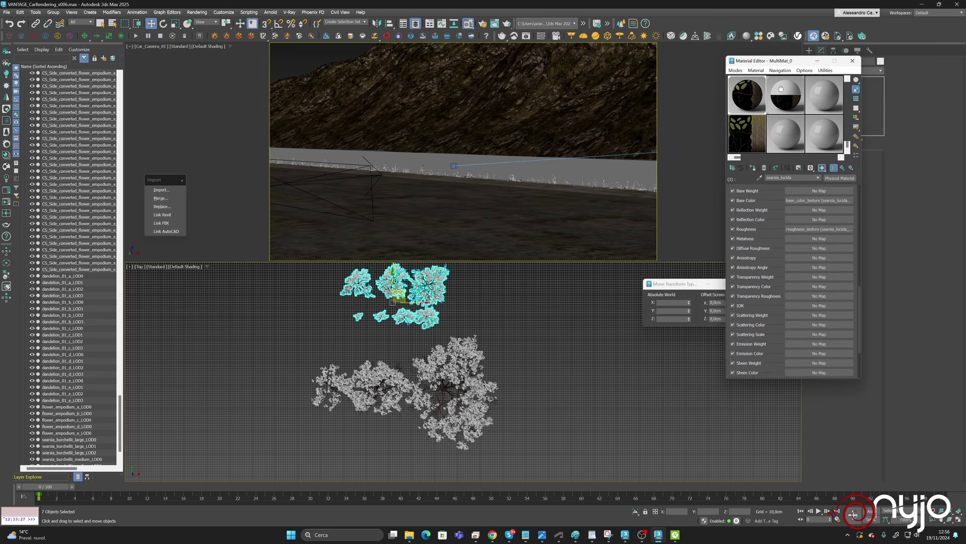
drag(784, 175, 798, 257)
scroll(798, 256, up, 5)
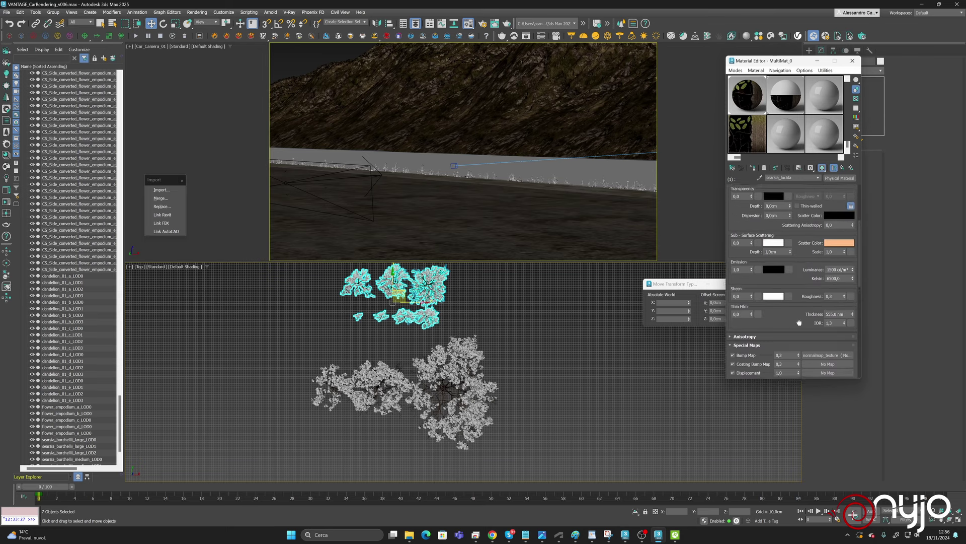
scroll(802, 247, up, 4)
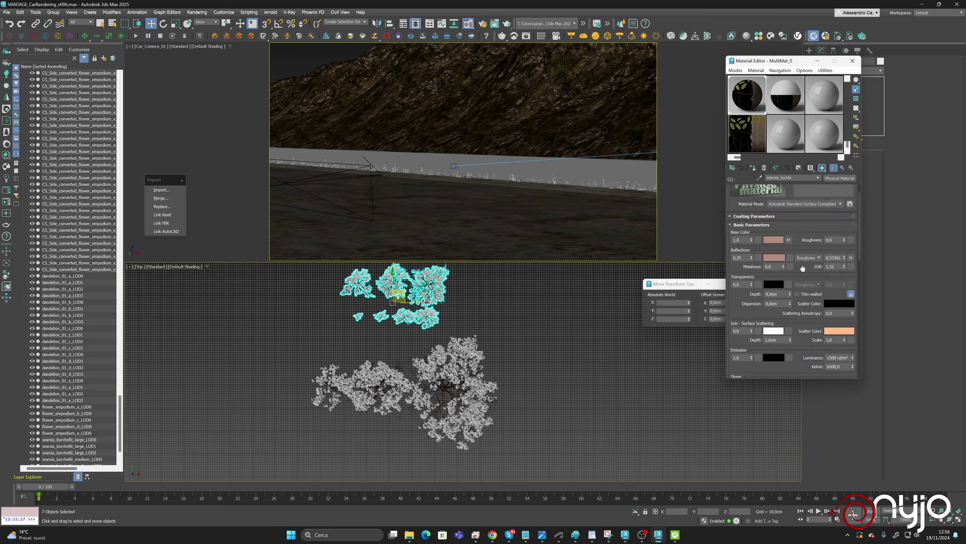
scroll(802, 286, up, 2)
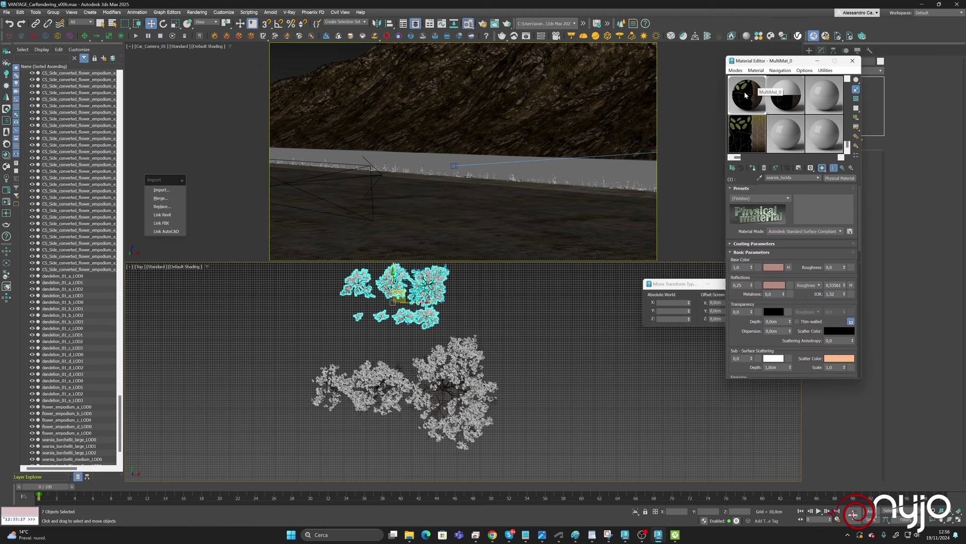
Replace searsia_lucida's Physical Material with a pasted VRayMtl copy and copy the base colour texture.
right_click(838, 178)
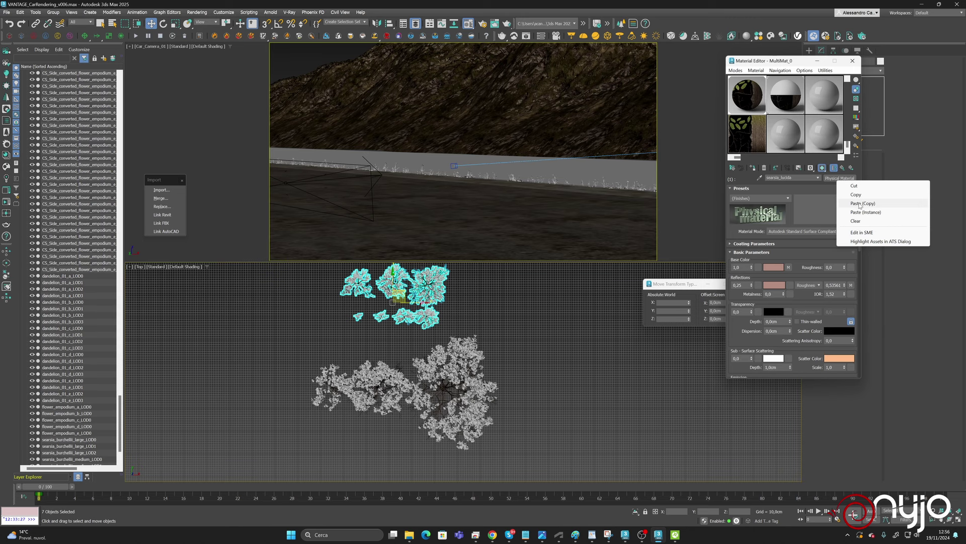
click(860, 203)
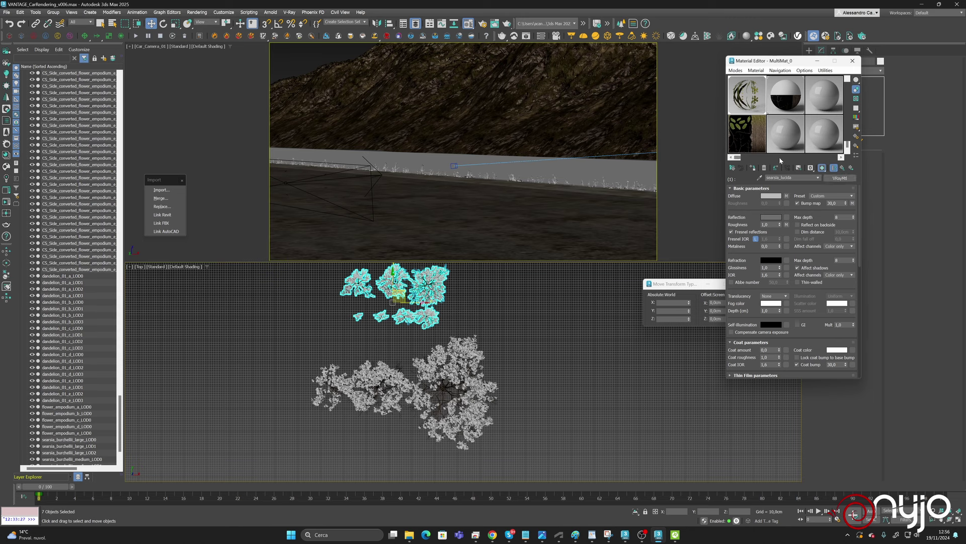
click(746, 134)
right_click(825, 177)
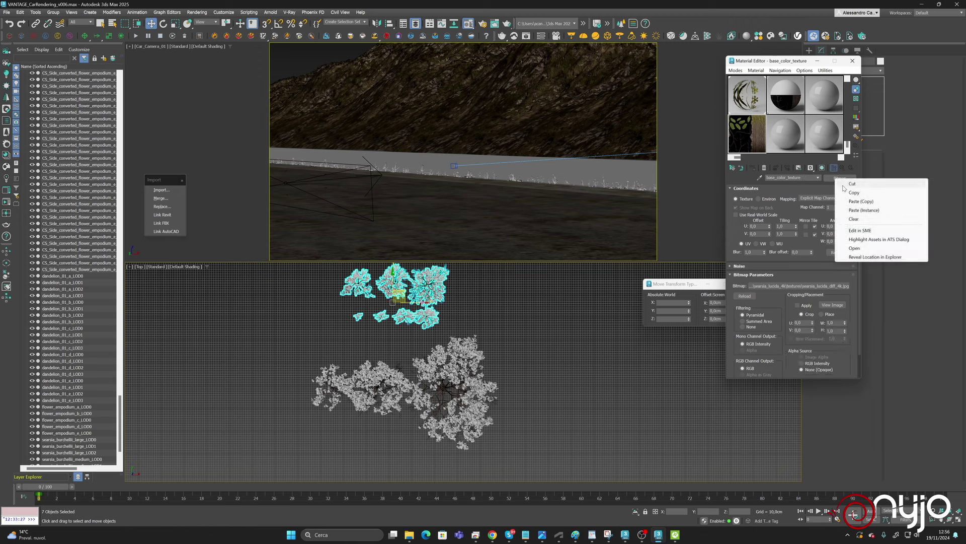
click(855, 192)
click(788, 168)
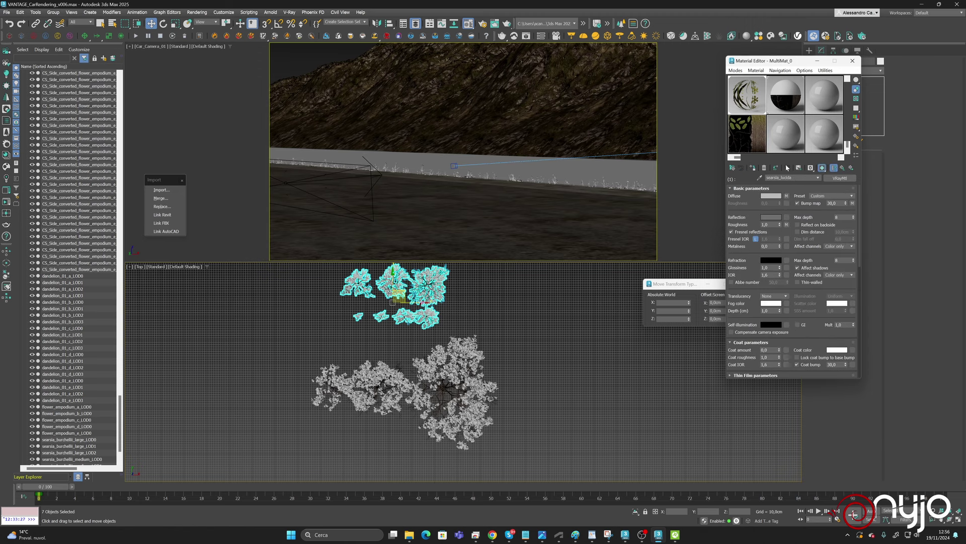
Duplicate the diffuse Composite's Layer 1 map onto Layer 2 as an independent copy.
click(788, 196)
right_click(750, 247)
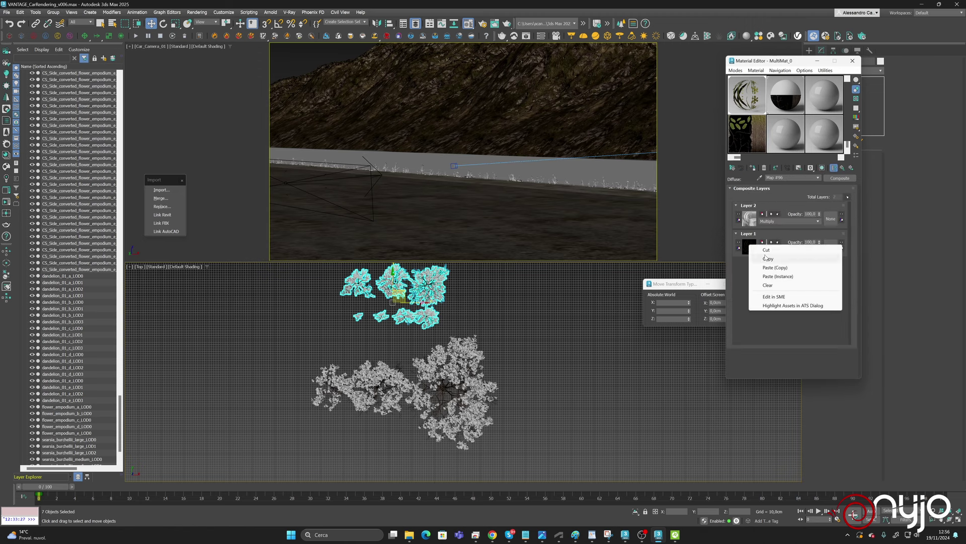
click(768, 259)
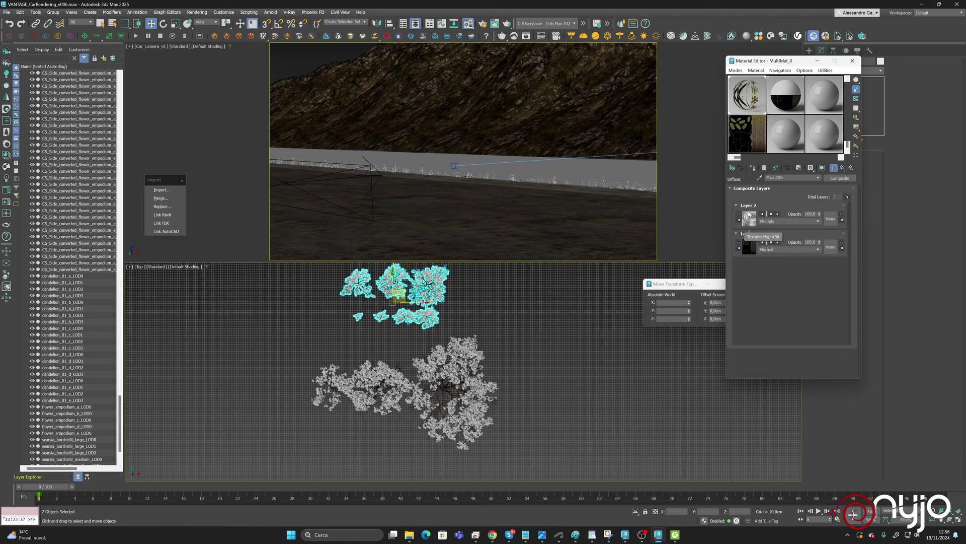
right_click(751, 246)
click(768, 267)
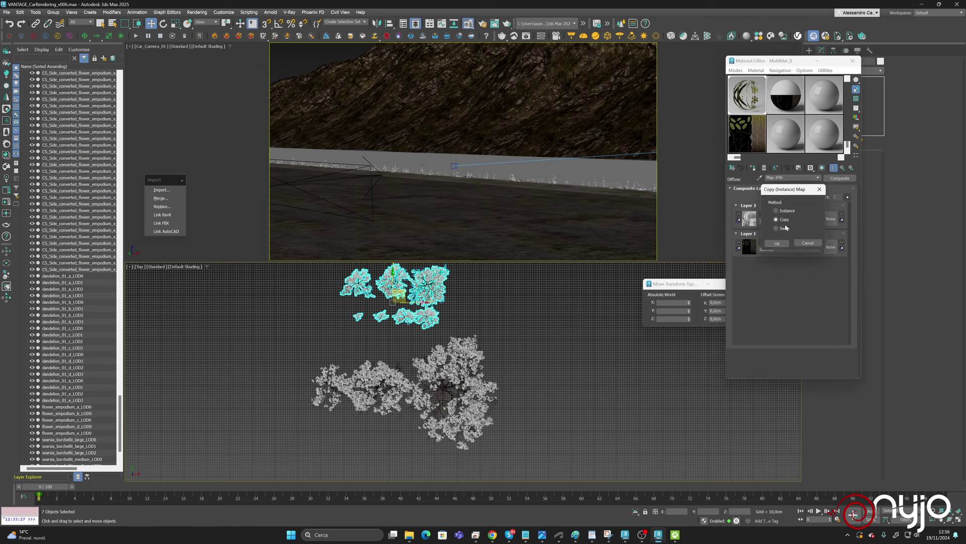
click(777, 243)
Load searsia_lucida_ao_4k as Layer 2's bitmap and return to MultiMat_0.
click(750, 218)
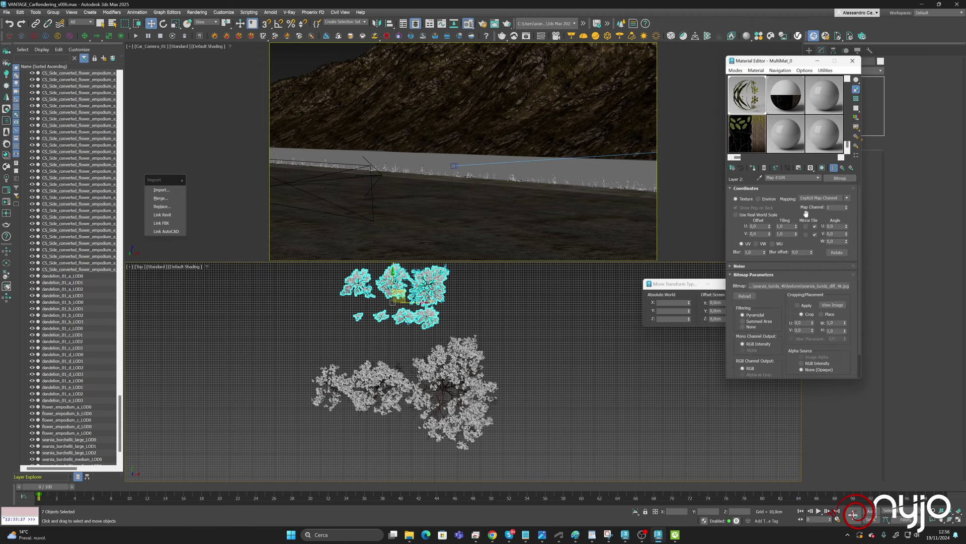
click(837, 288)
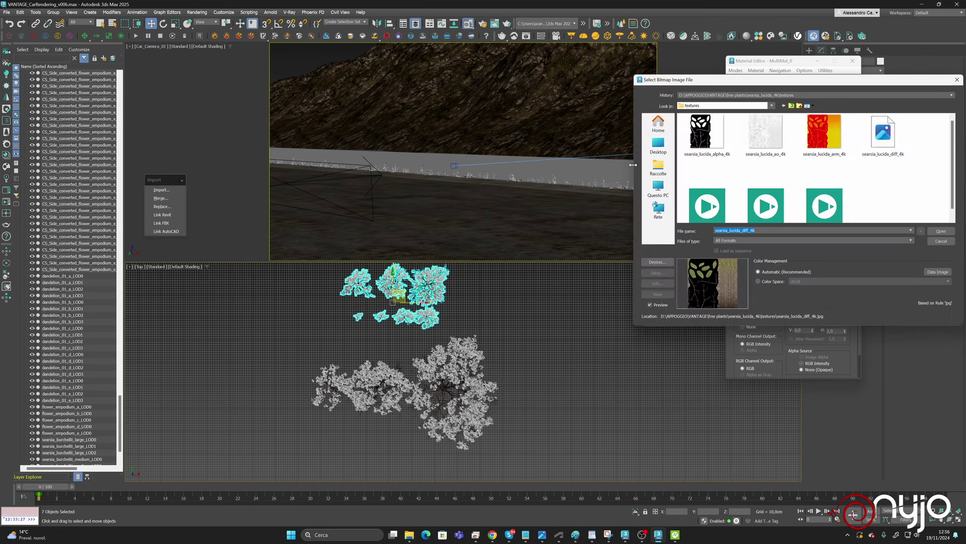
click(766, 132)
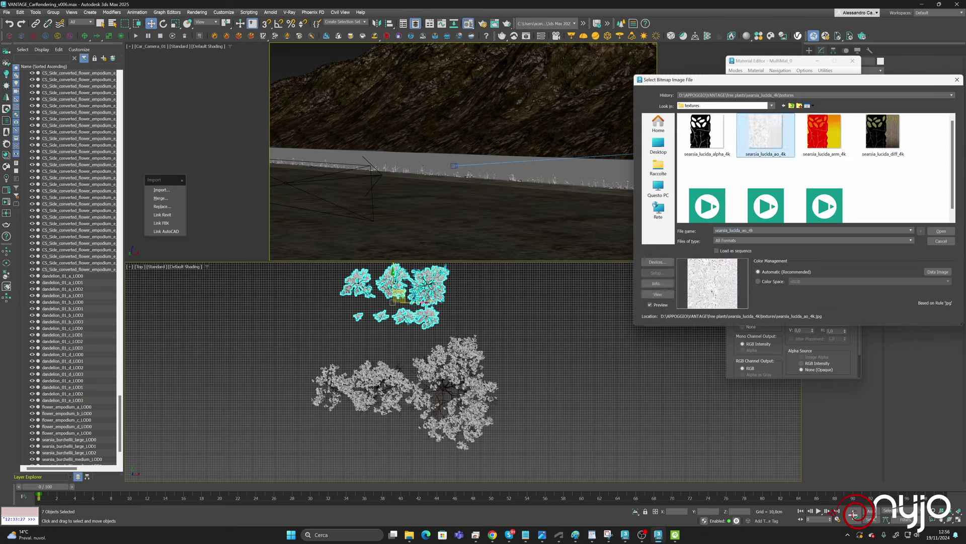
click(940, 230)
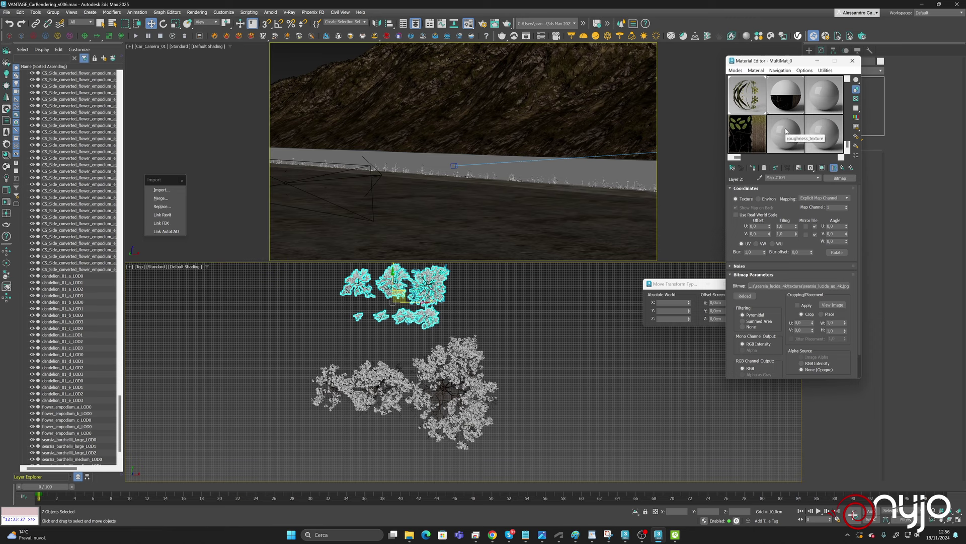
click(843, 170)
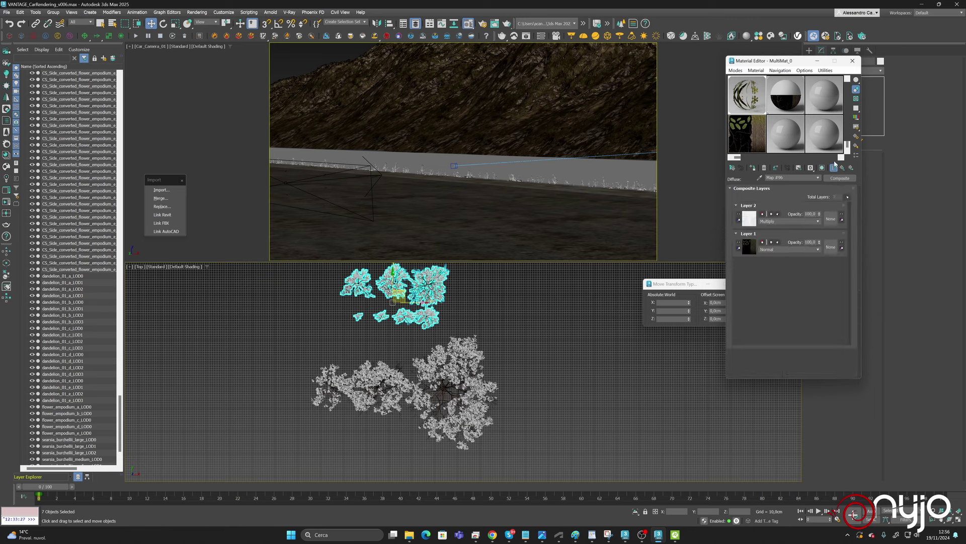
click(843, 169)
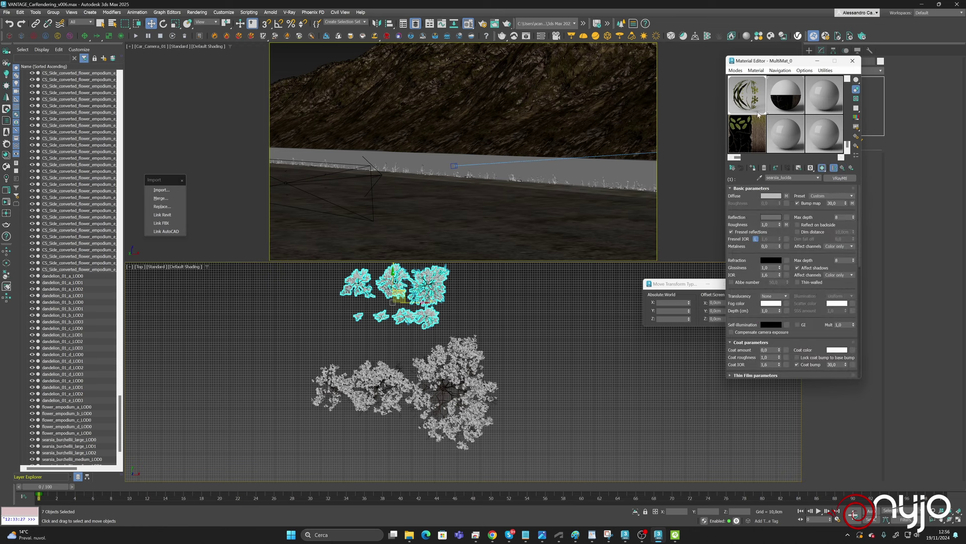
click(843, 169)
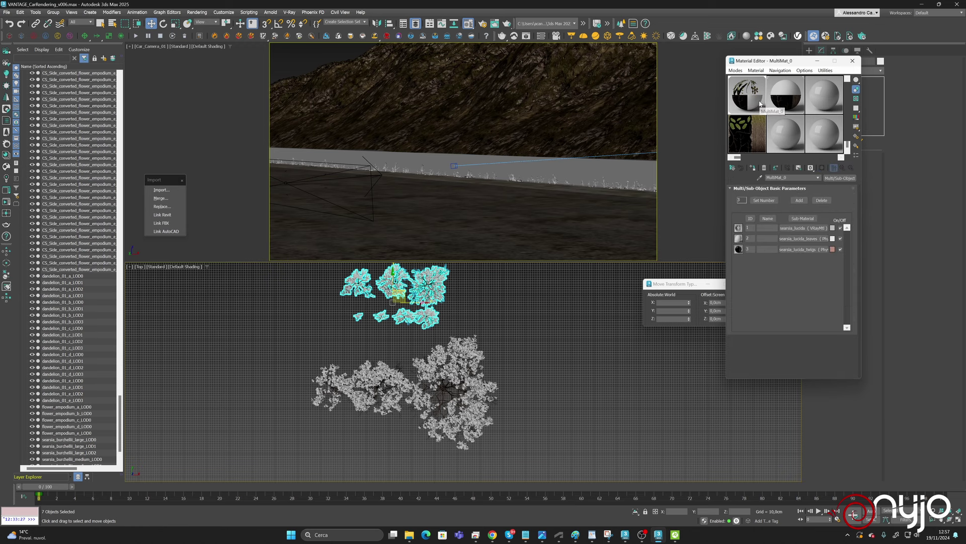
Paste a bitmap into the normal map slot and load searsia_lucida_nor_dx_4k.
click(794, 228)
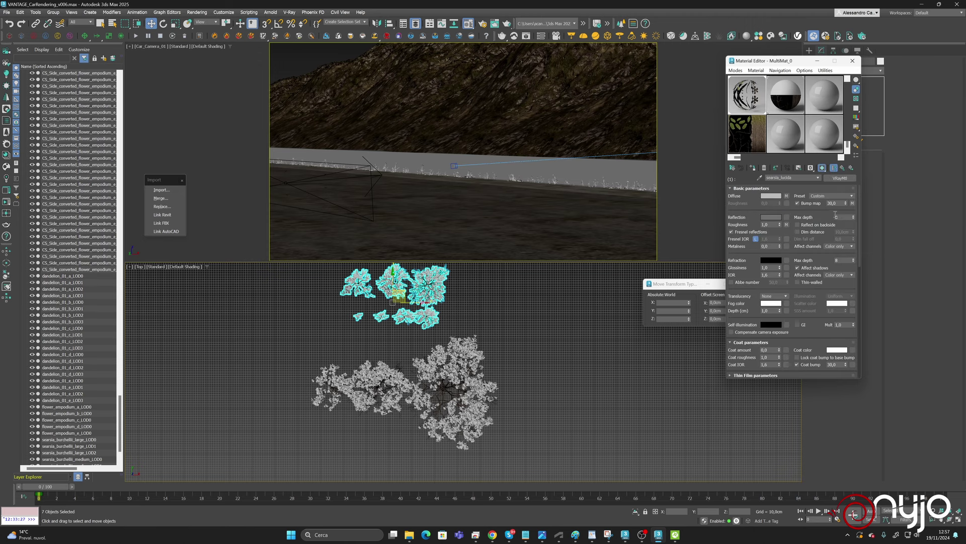
click(852, 203)
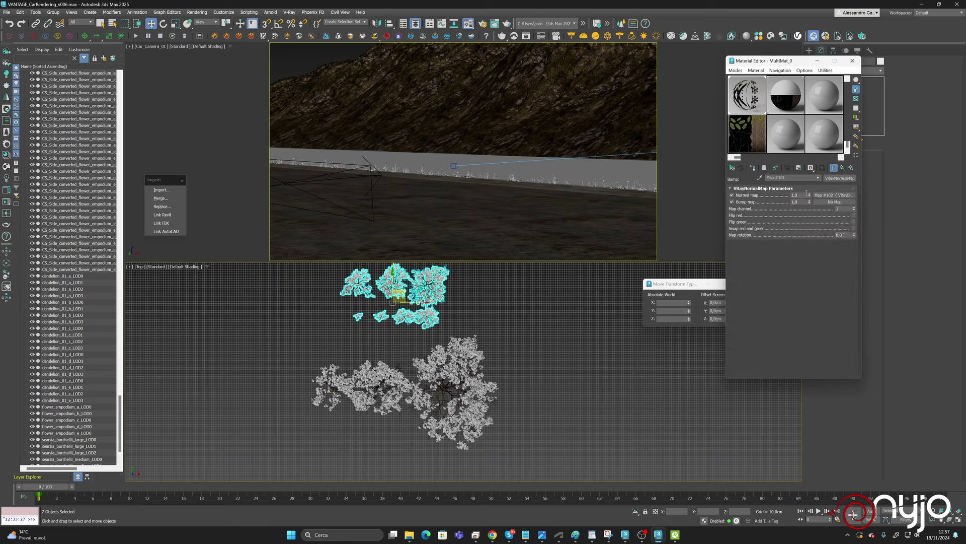
right_click(826, 197)
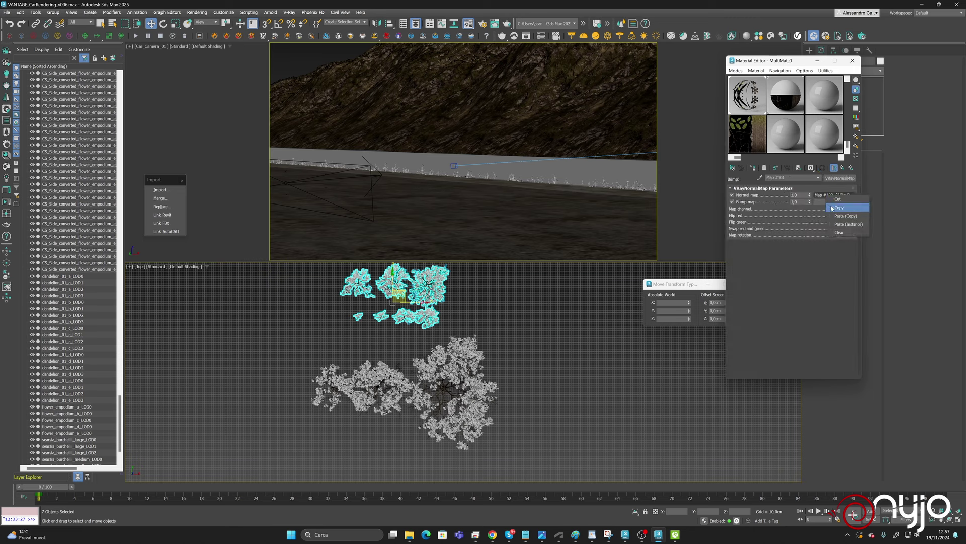
click(841, 215)
click(835, 195)
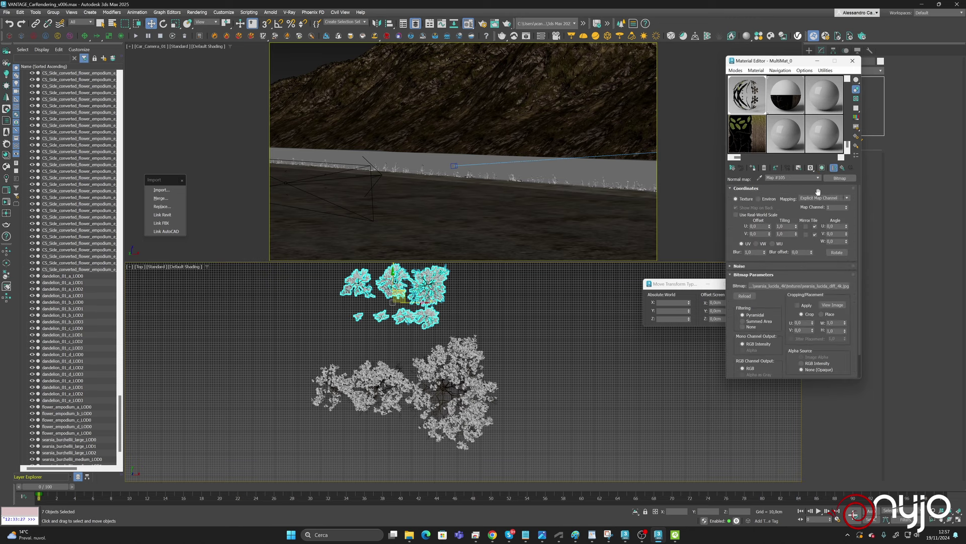
click(833, 285)
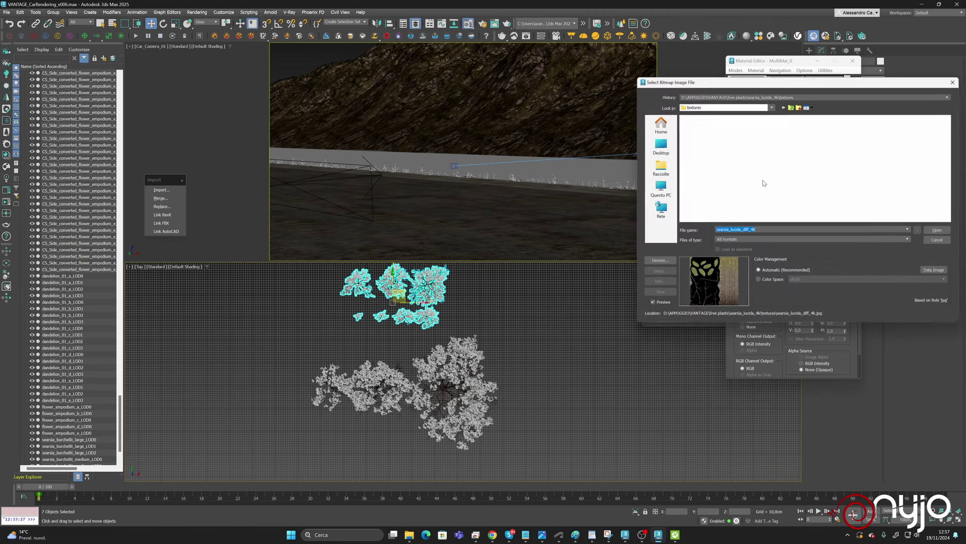
scroll(863, 181, down, 1)
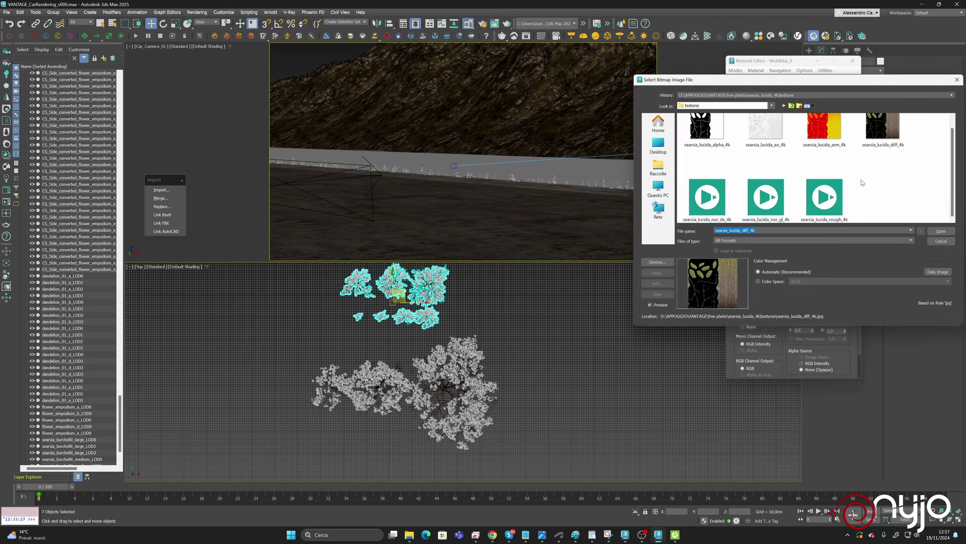
click(707, 201)
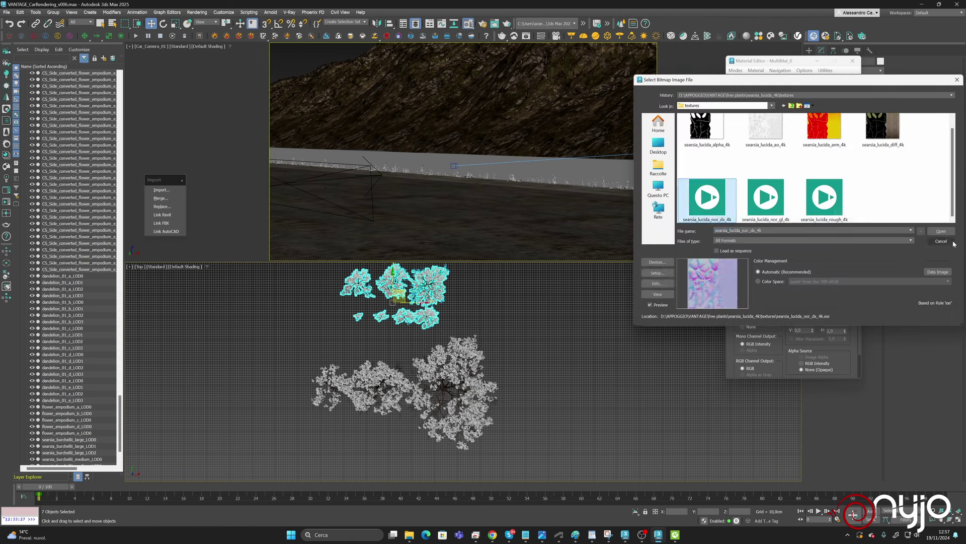
click(941, 231)
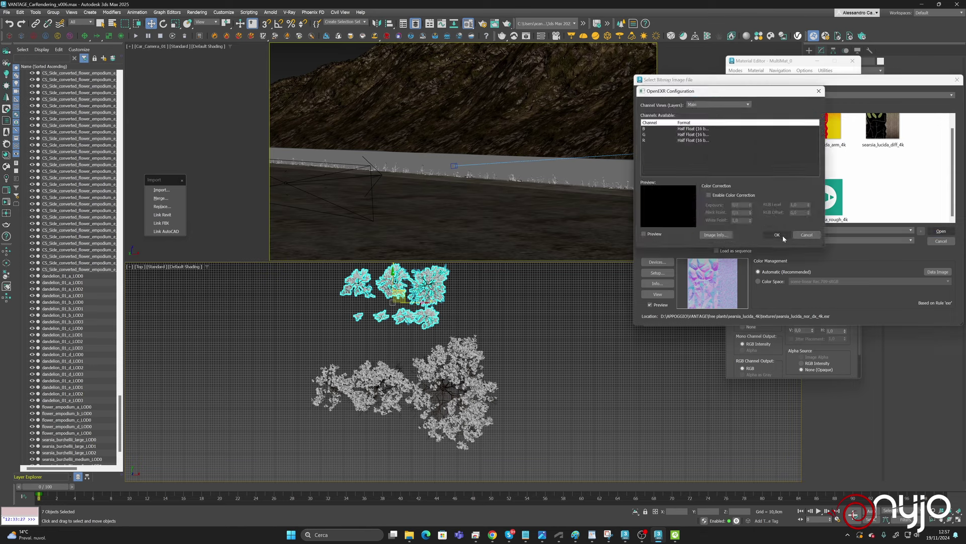
click(783, 234)
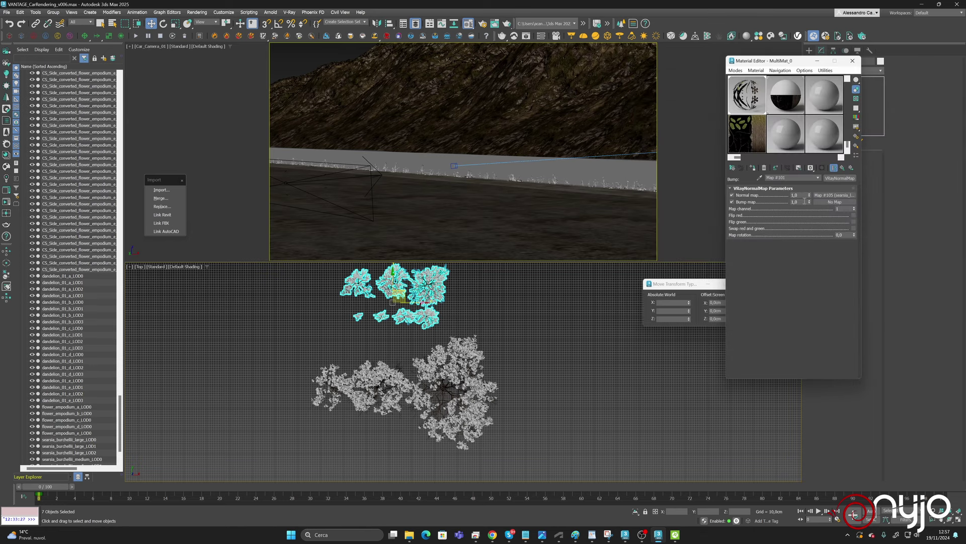
click(842, 168)
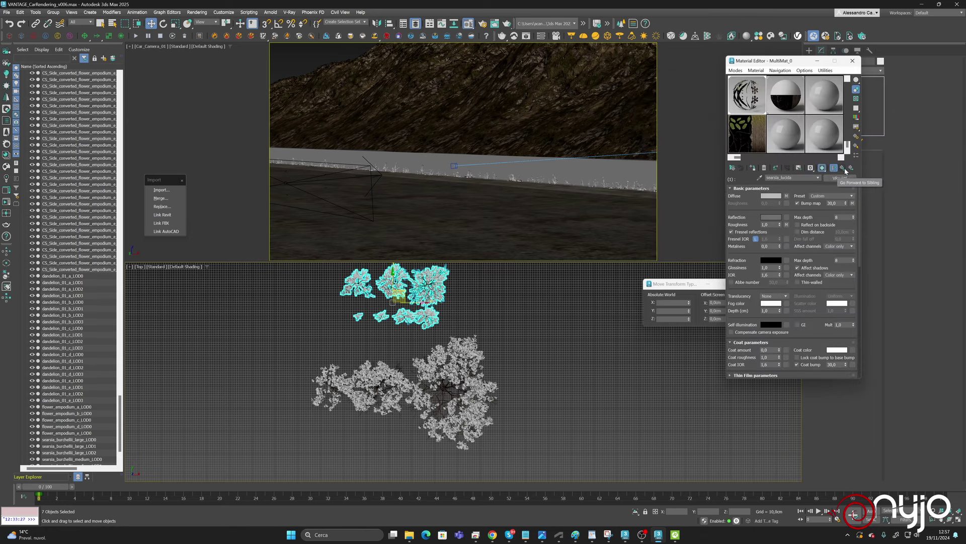
Set the reflection roughness bitmap to searsia_lucida_rough_4k.exr.
click(787, 225)
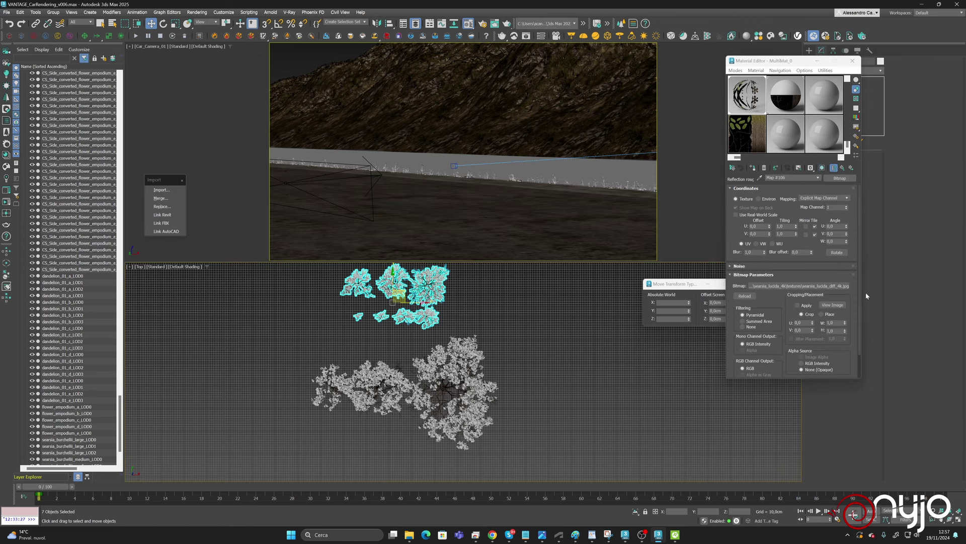
click(792, 285)
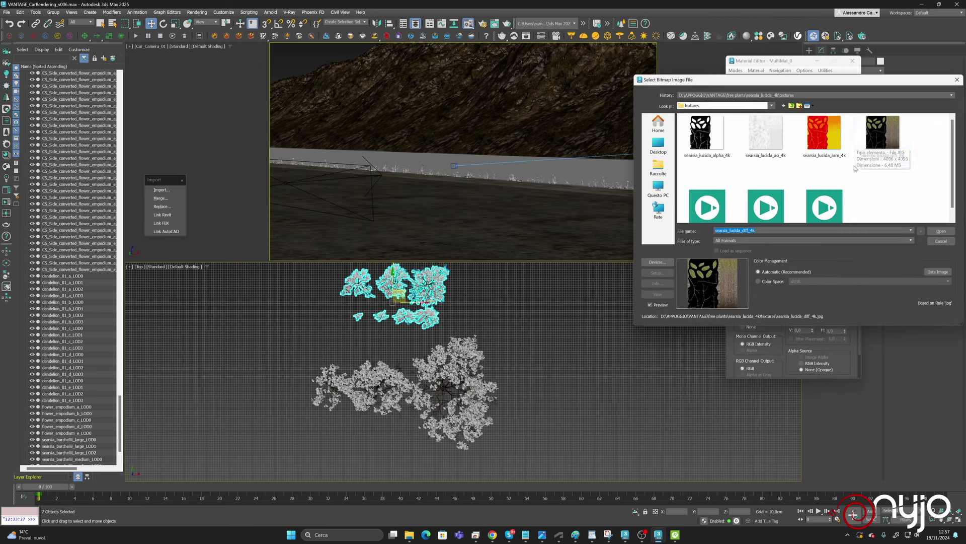
scroll(855, 168, down, 1)
click(824, 202)
click(941, 231)
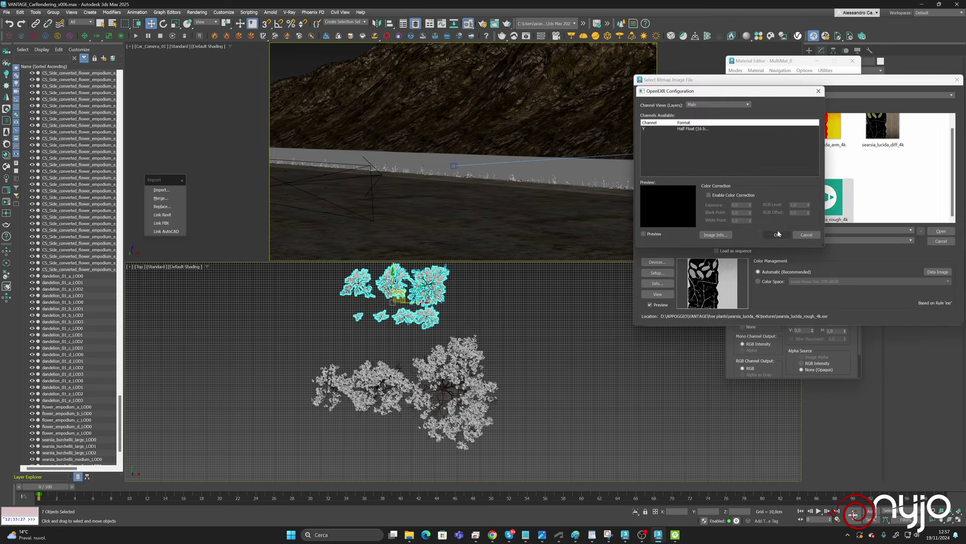
click(777, 235)
Disable and clear the old opacity map.
click(844, 169)
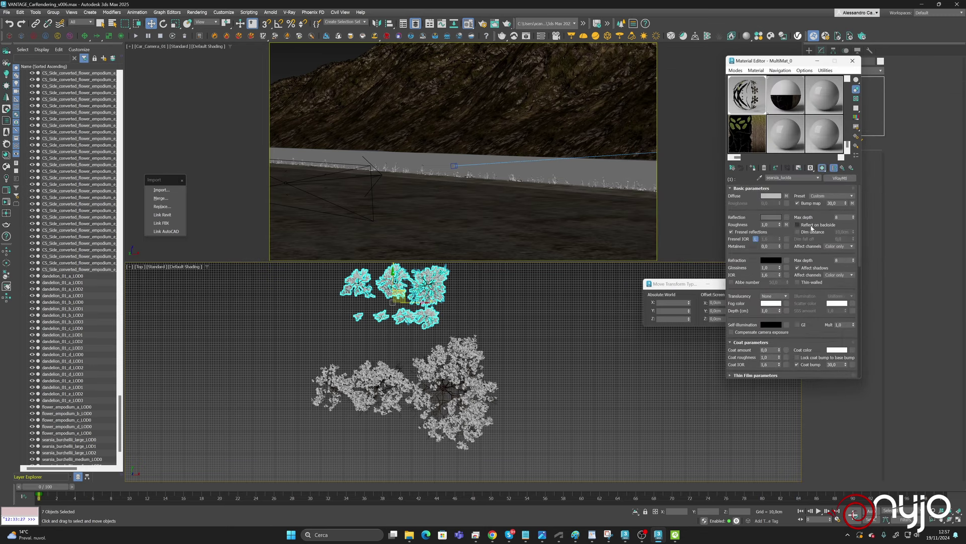
scroll(807, 219, down, 5)
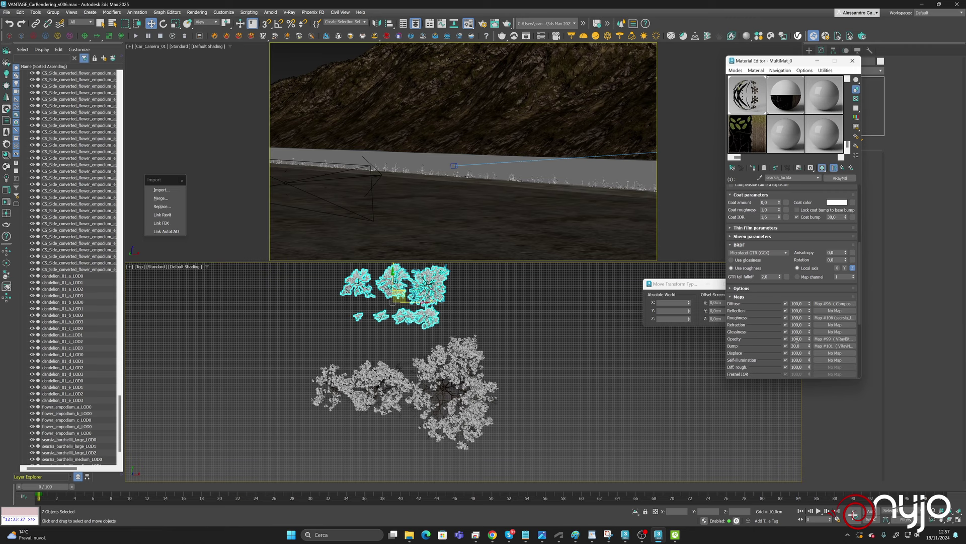
click(786, 339)
drag(826, 342, 825, 340)
Review the searsia_lucida_leaves sub-material's current settings.
click(845, 169)
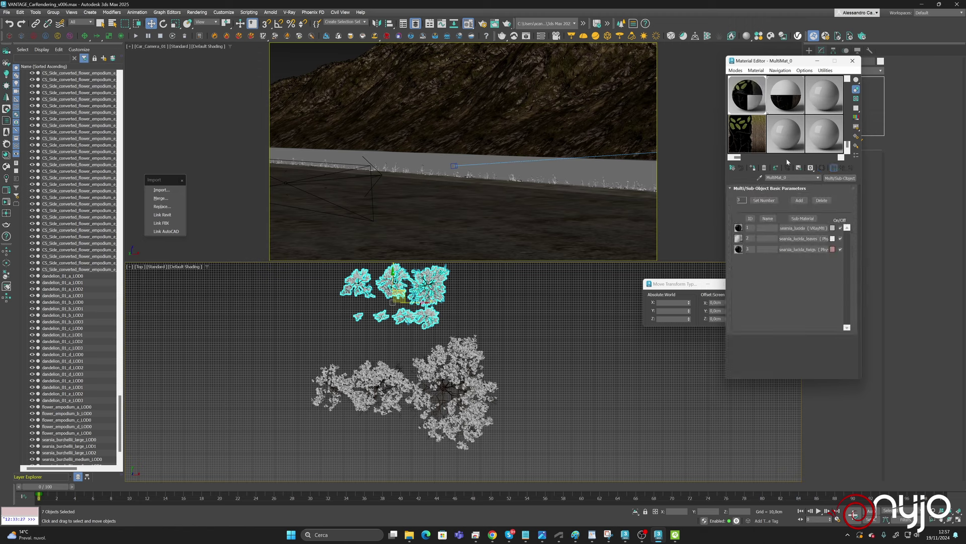
click(803, 238)
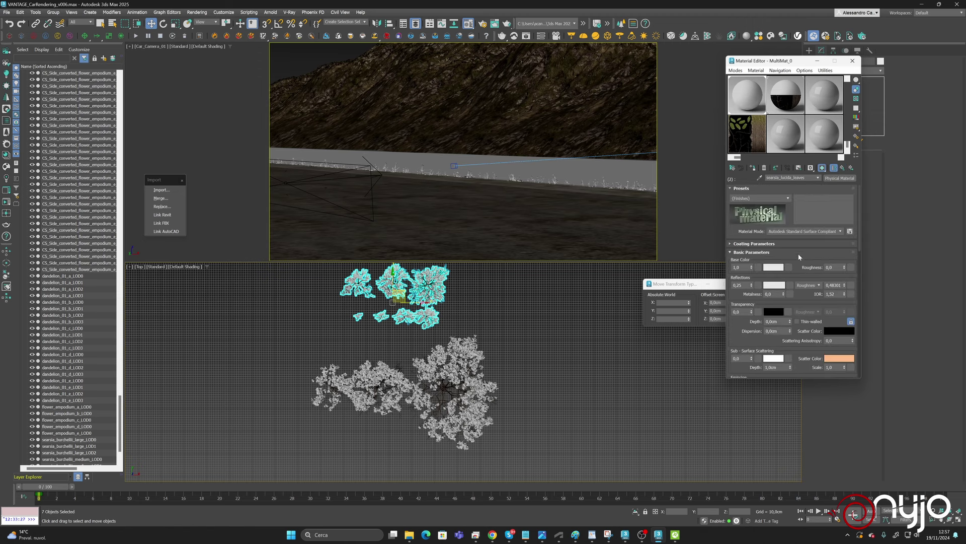
scroll(798, 257, down, 10)
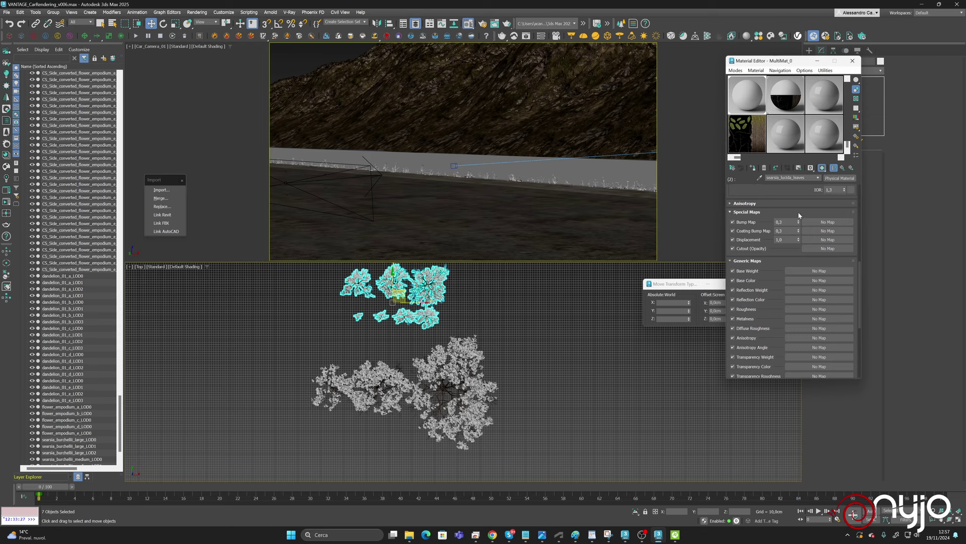
drag(795, 191, 756, 419)
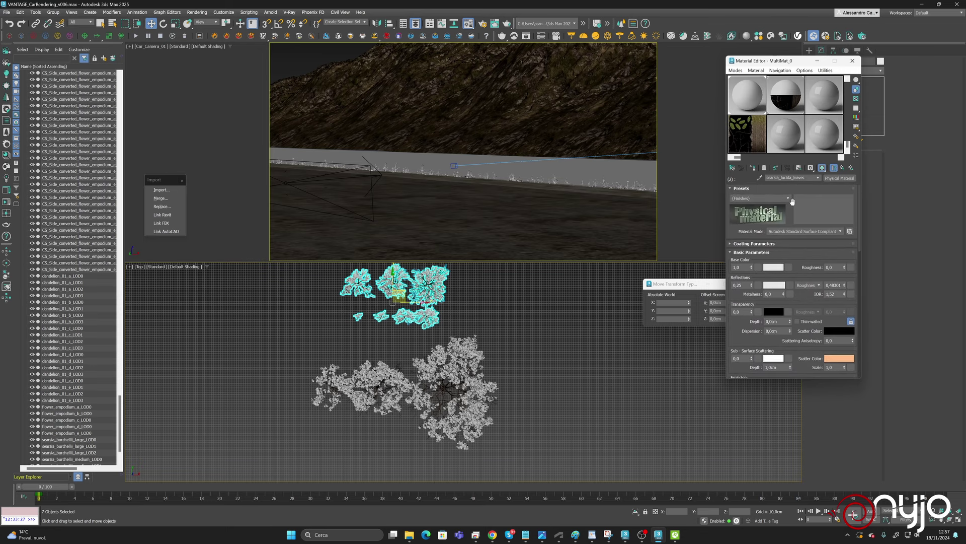
click(841, 168)
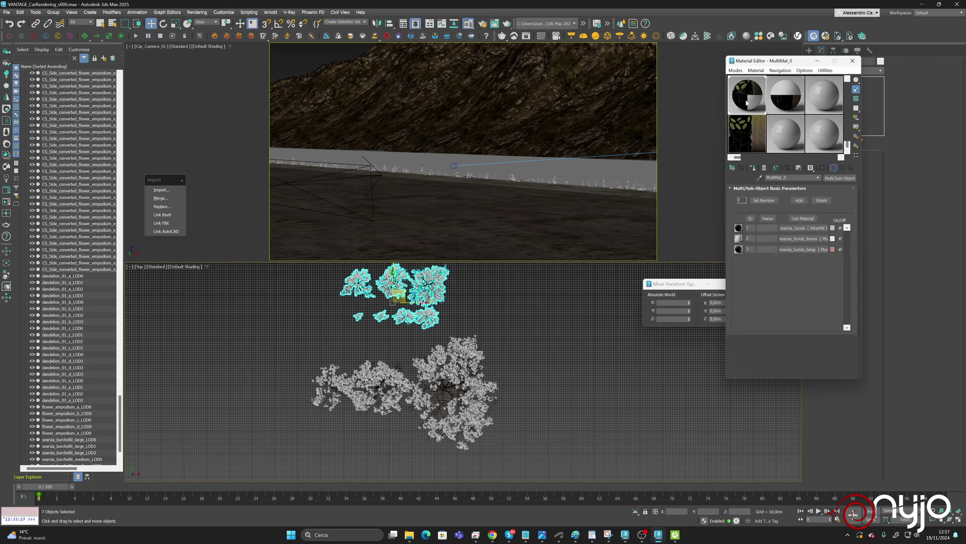
Replace the leaves material with a pasted copy of the searsia_lucida VRayMtl.
right_click(811, 230)
click(808, 242)
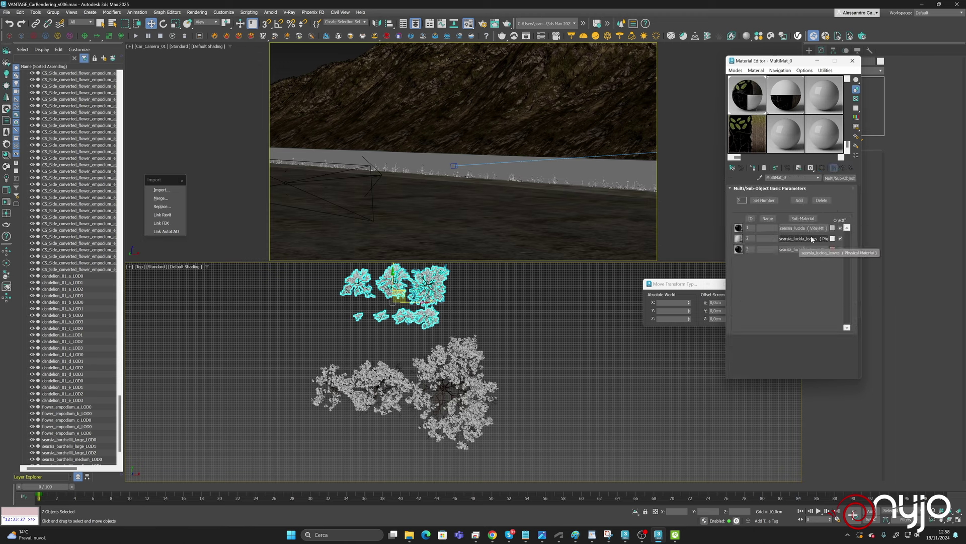
click(806, 241)
right_click(833, 177)
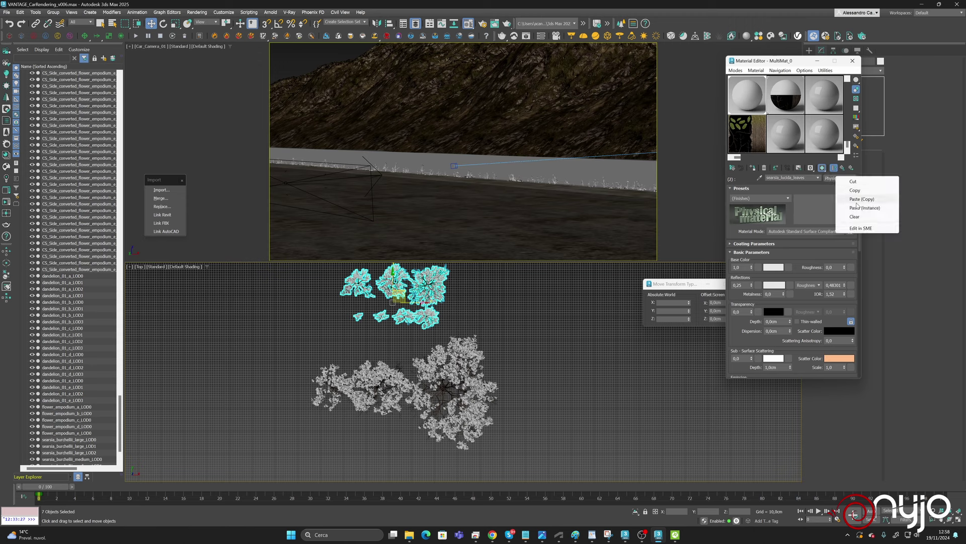
click(860, 202)
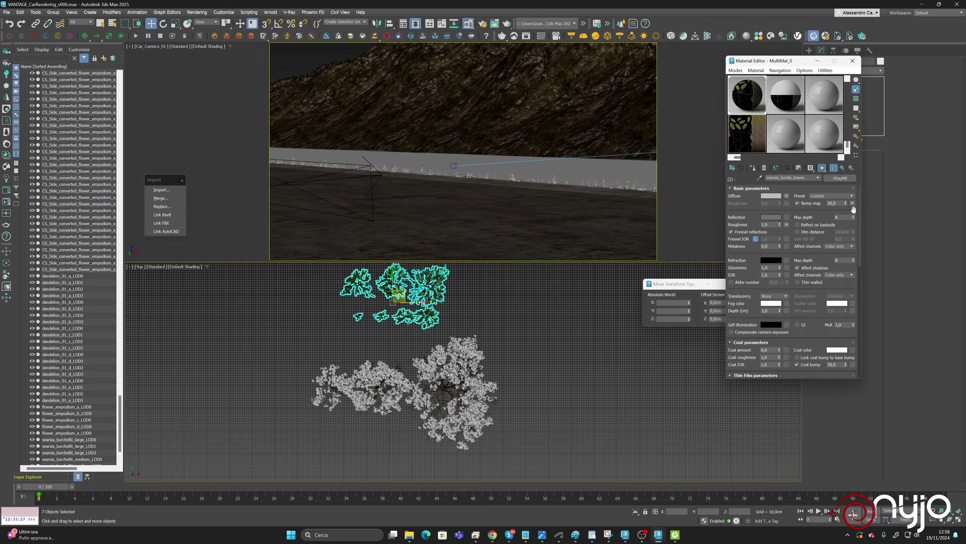
scroll(835, 221, down, 10)
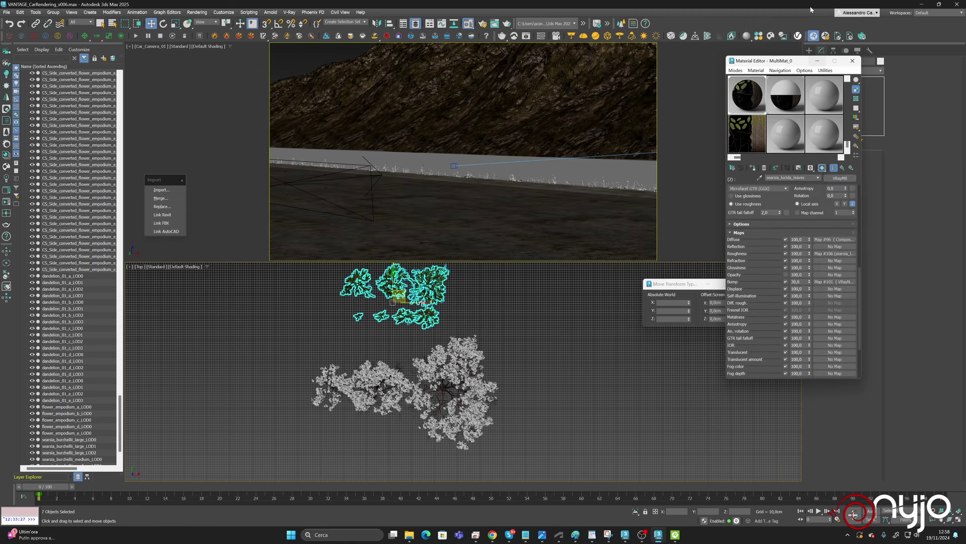
Copy the roughness map into Opacity and load searsia_lucida_alpha_4k.png as its image.
right_click(838, 255)
click(846, 267)
right_click(828, 279)
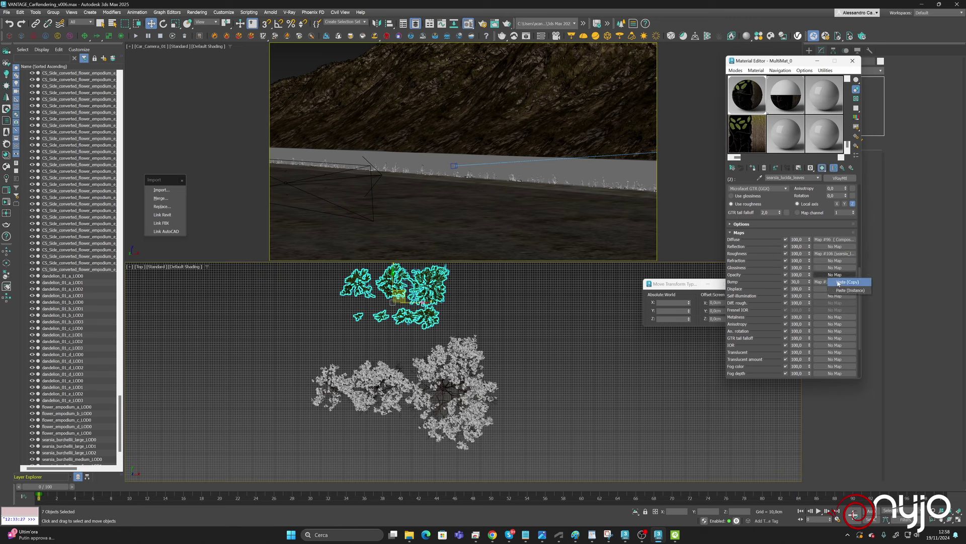
click(847, 284)
click(835, 274)
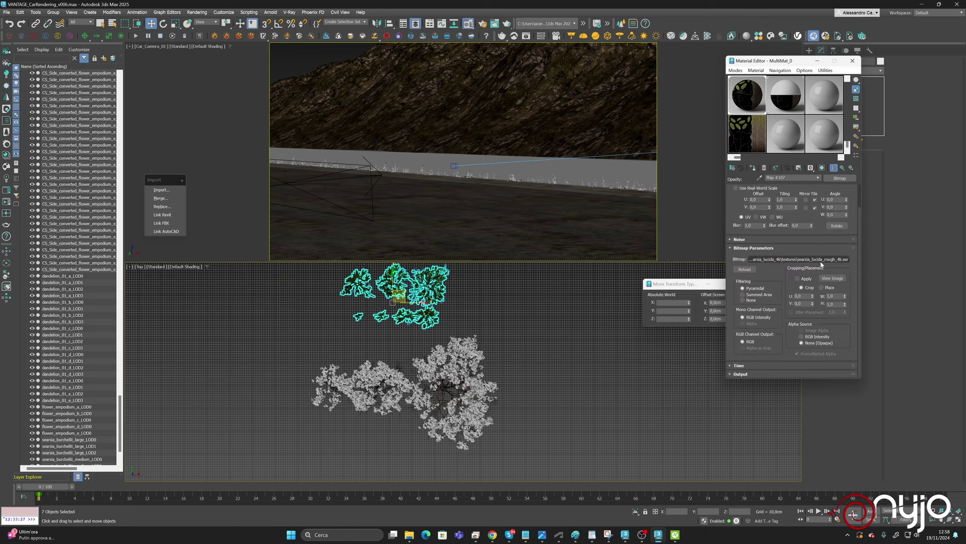
click(839, 260)
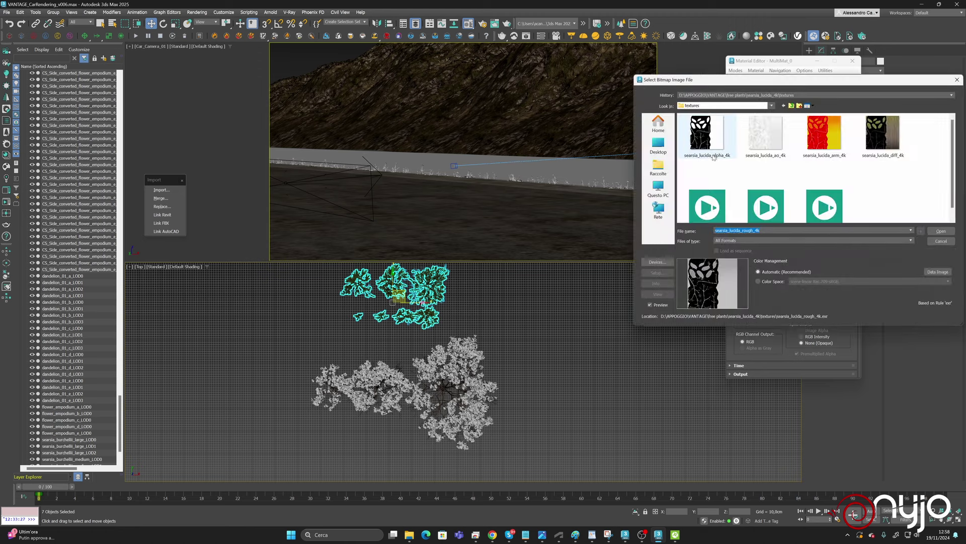
click(719, 149)
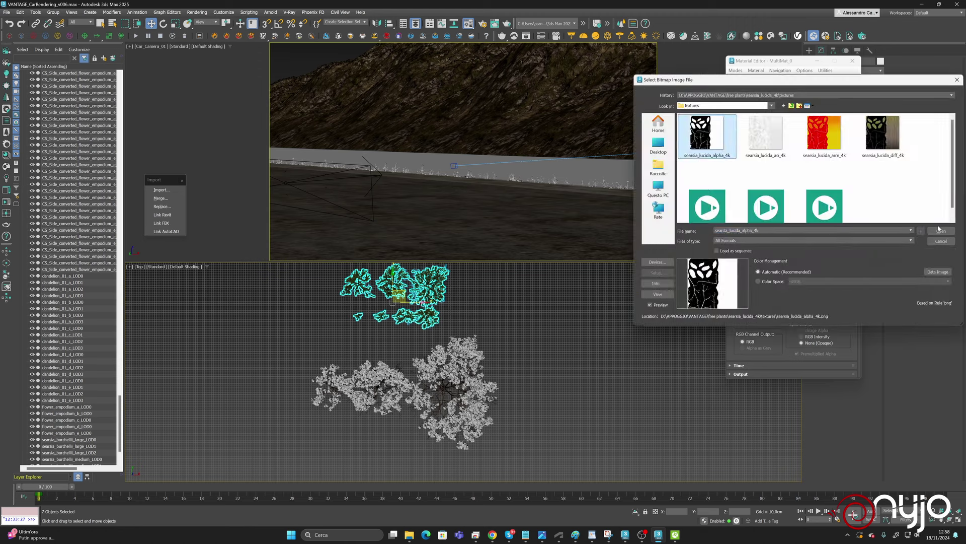
click(940, 230)
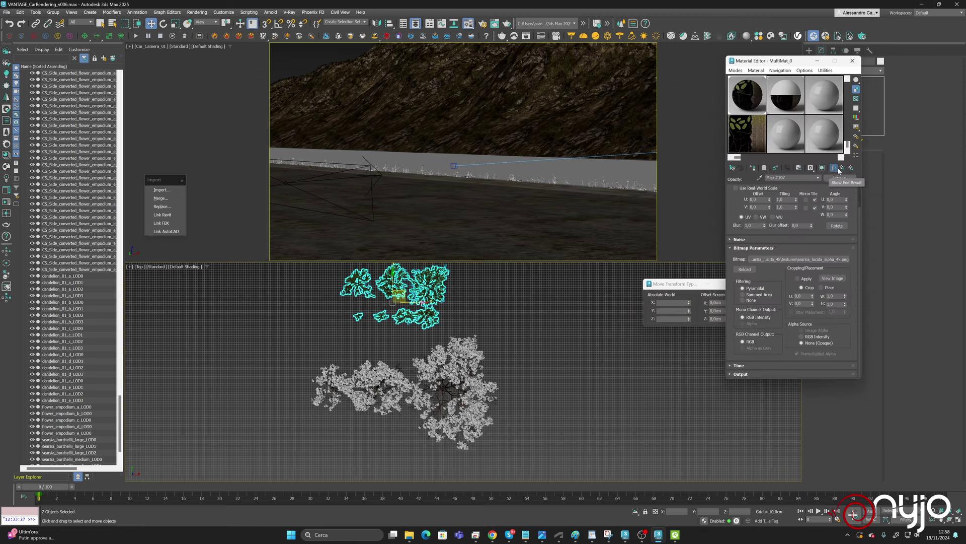
click(842, 168)
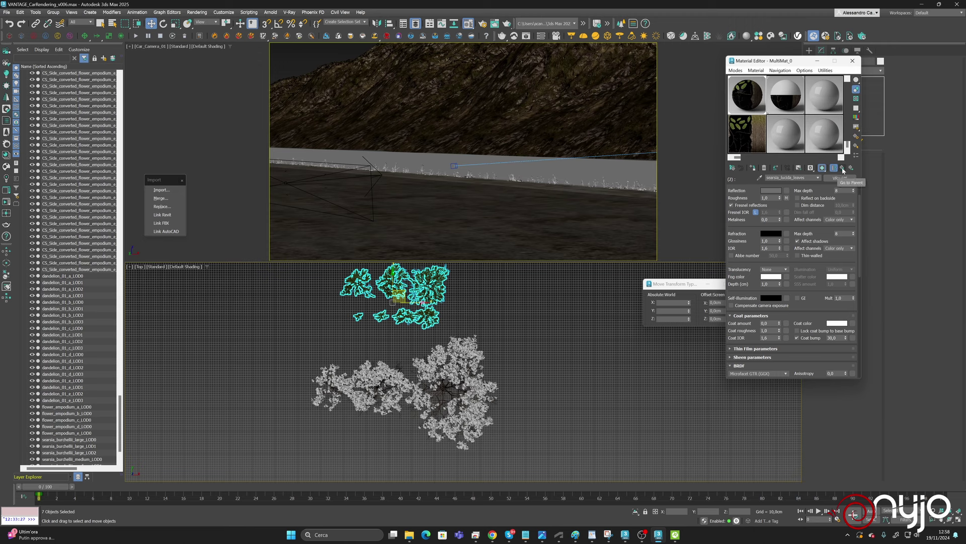
click(842, 168)
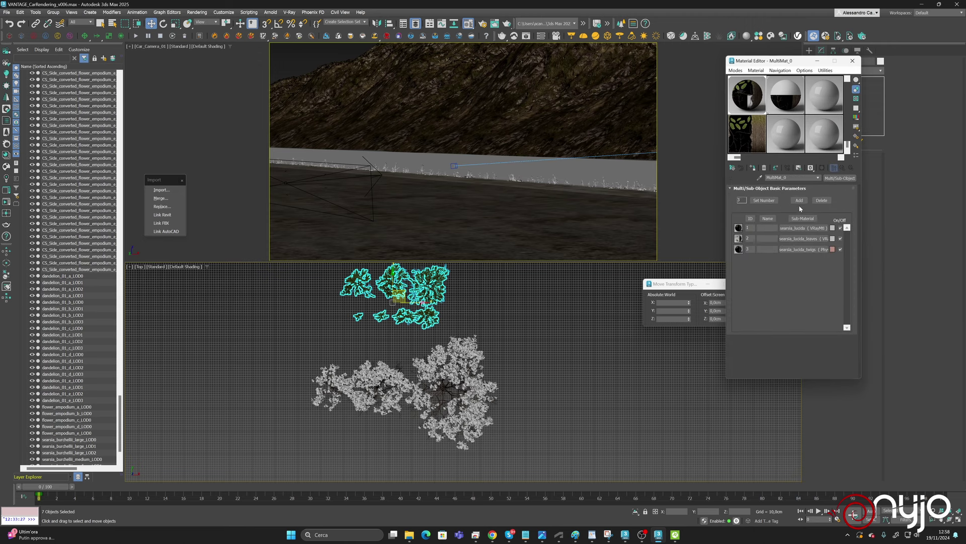
Lighten the leaves material's reflection colour, then move on to the twigs sub-material.
click(802, 239)
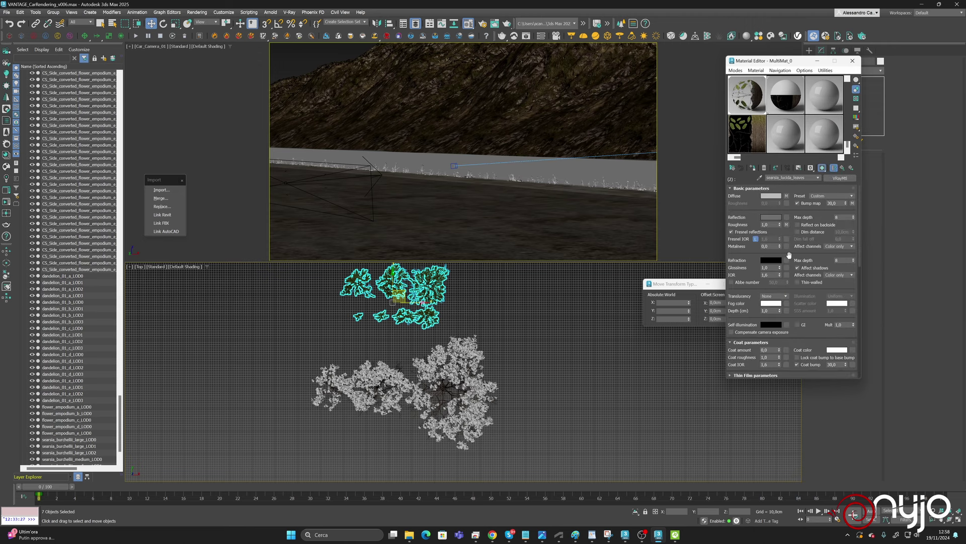
click(777, 217)
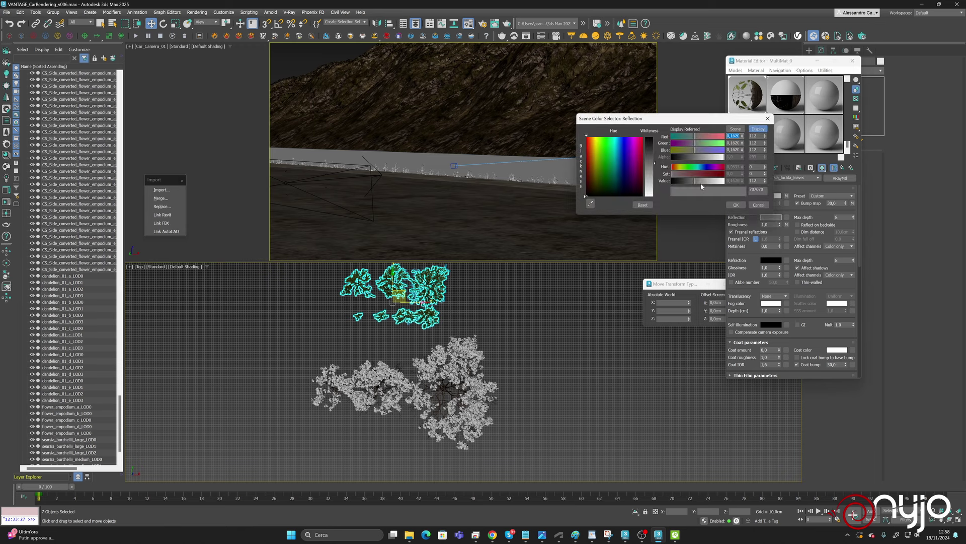
click(736, 204)
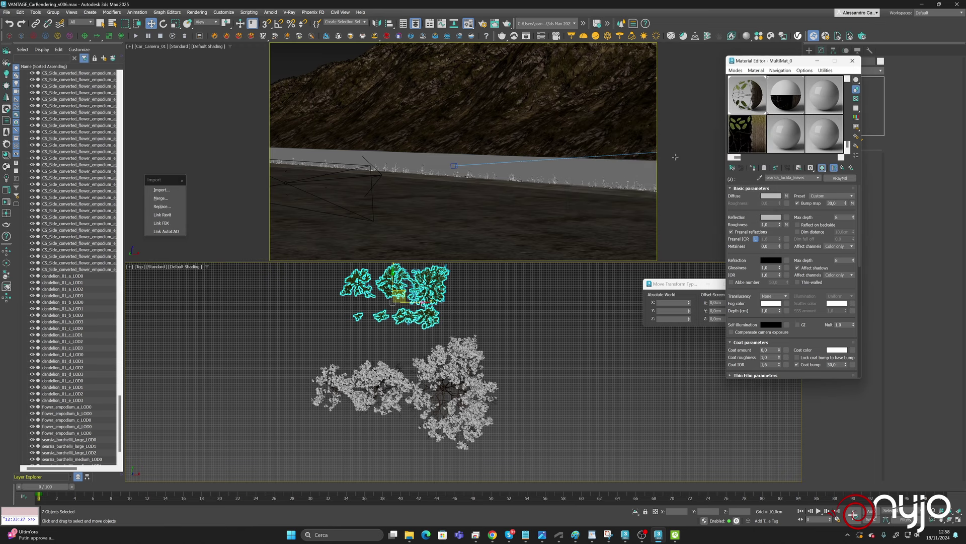
click(843, 167)
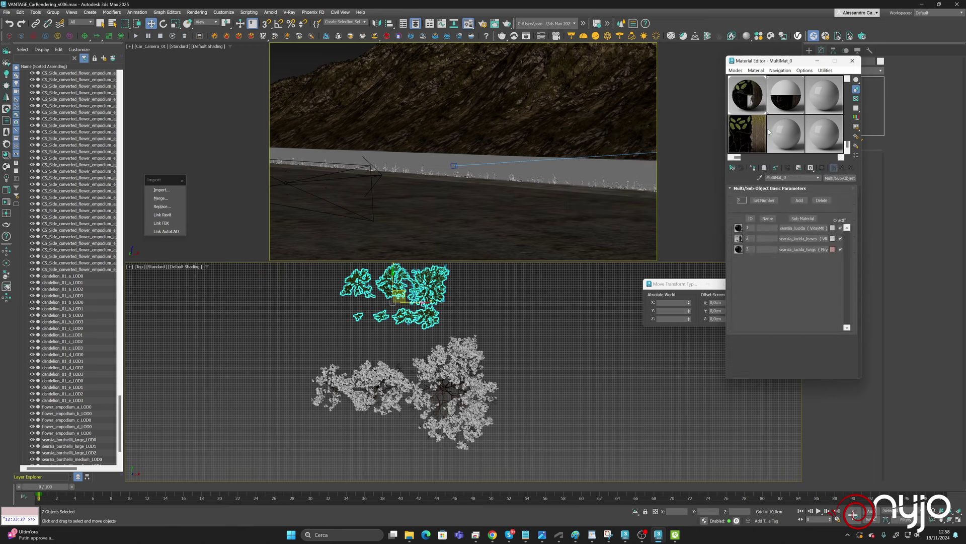
click(803, 249)
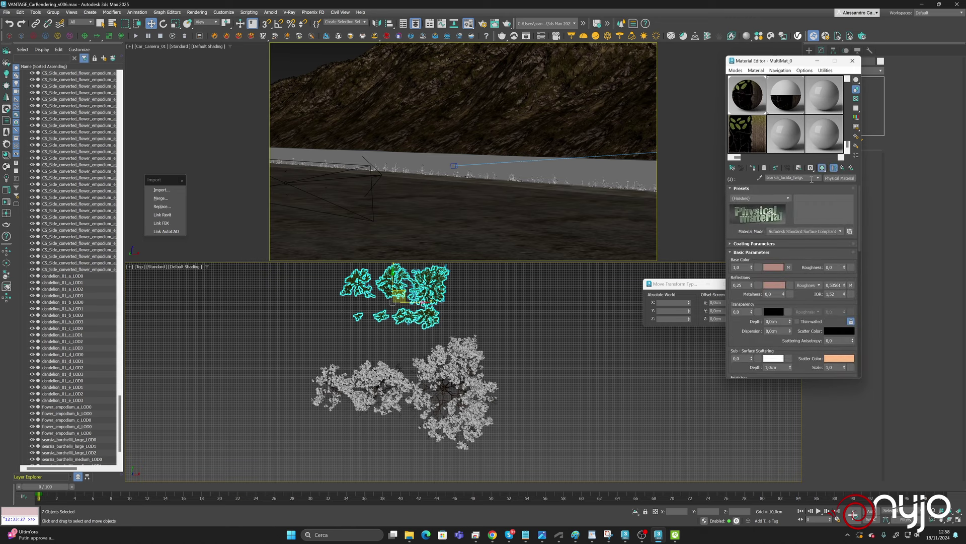
Make the twigs sub-material a V-Ray material with the roughness map copied into Opacity.
right_click(811, 178)
click(758, 98)
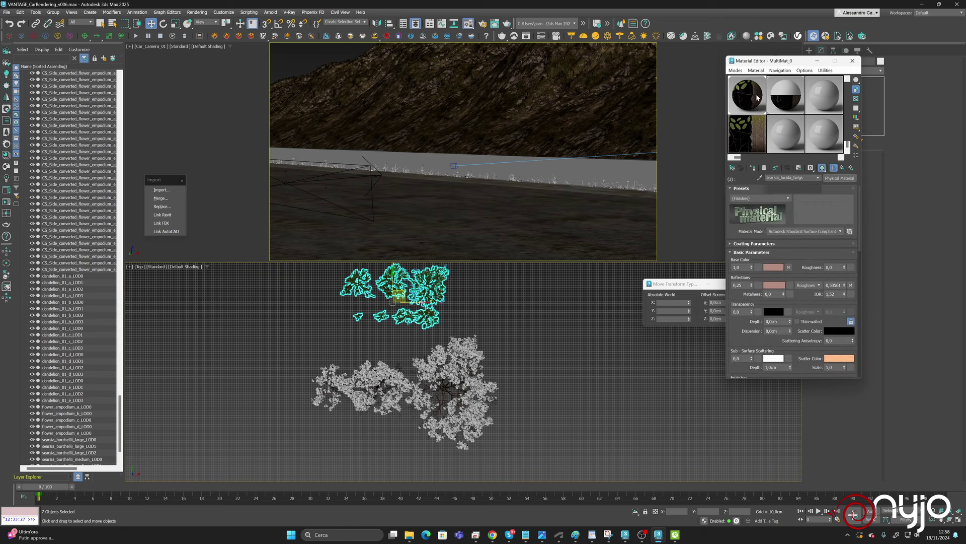
click(777, 139)
scroll(819, 232, down, 10)
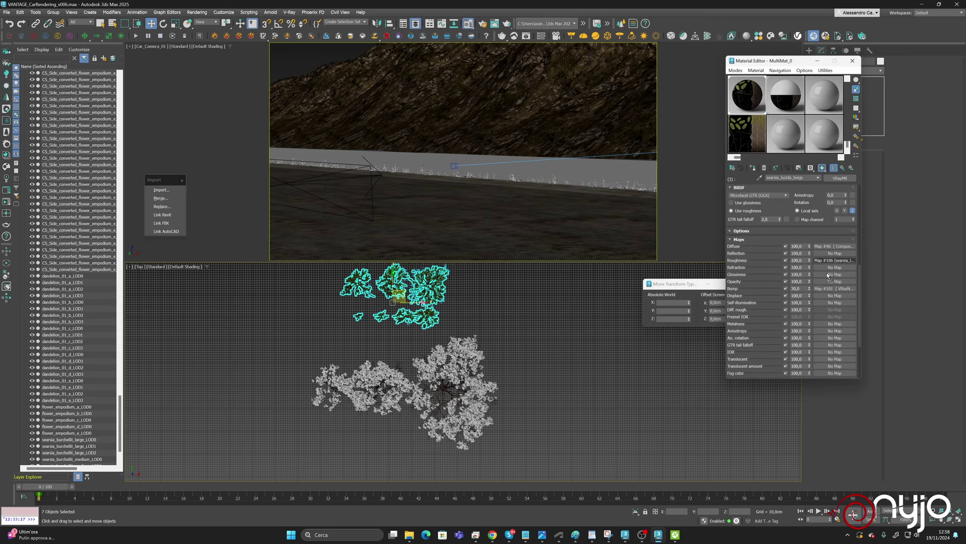
drag(825, 285, 825, 282)
click(778, 244)
Swap the opacity image to searsia_lucida_alpha_4k and return to MultiMat_0.
click(830, 281)
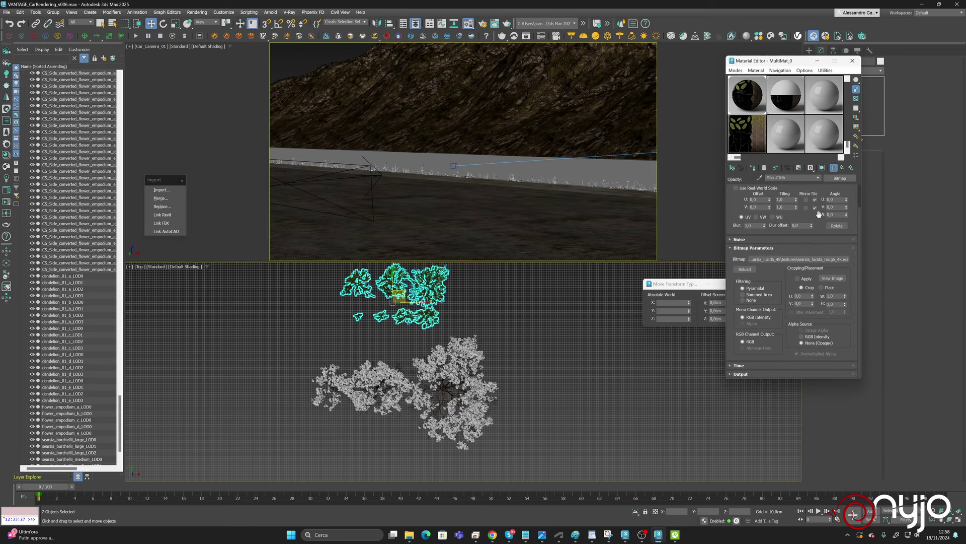
drag(819, 213, 808, 256)
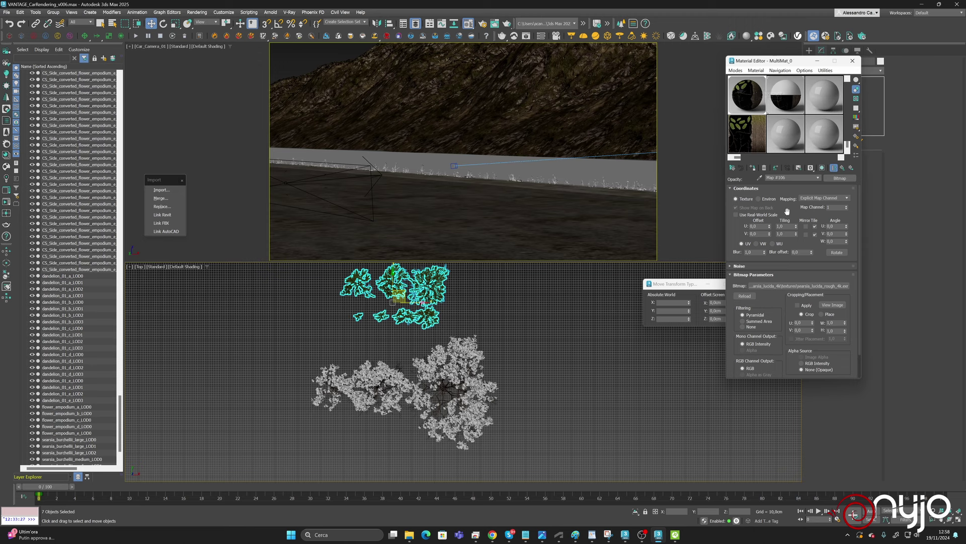
click(805, 285)
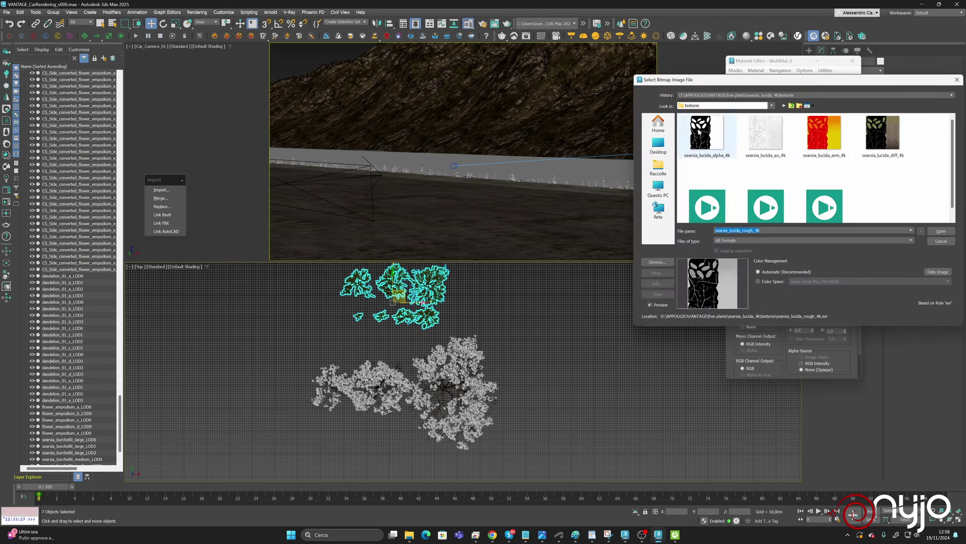
click(699, 132)
click(941, 231)
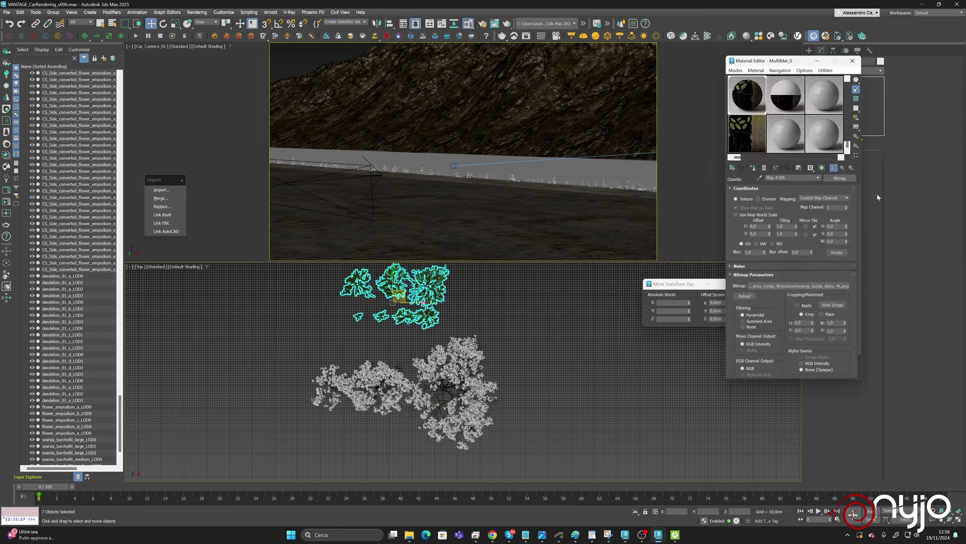
click(843, 168)
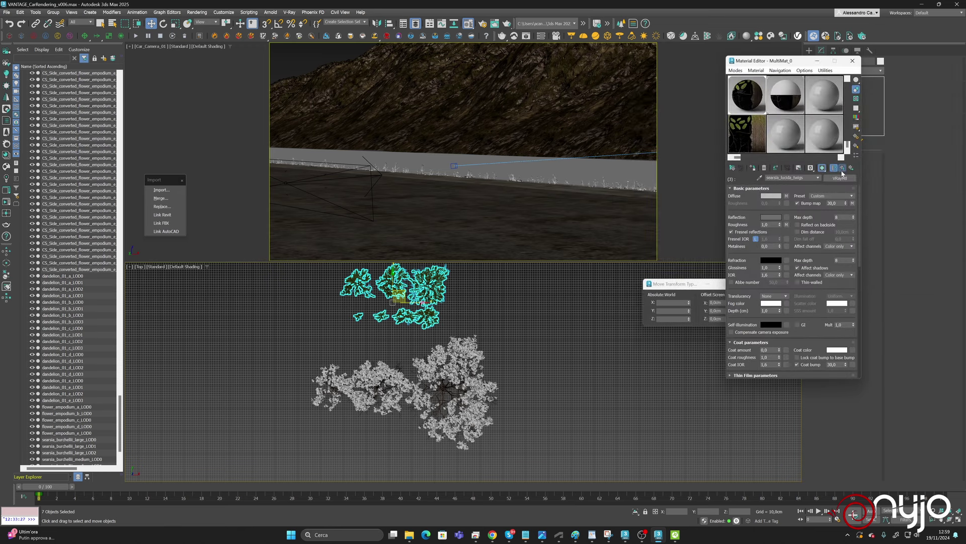
click(843, 169)
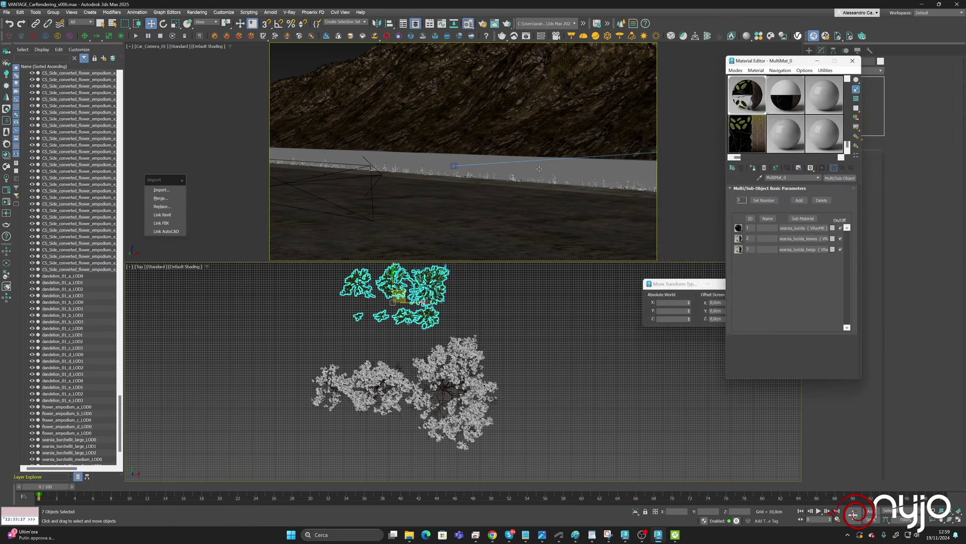
scroll(387, 353, down, 8)
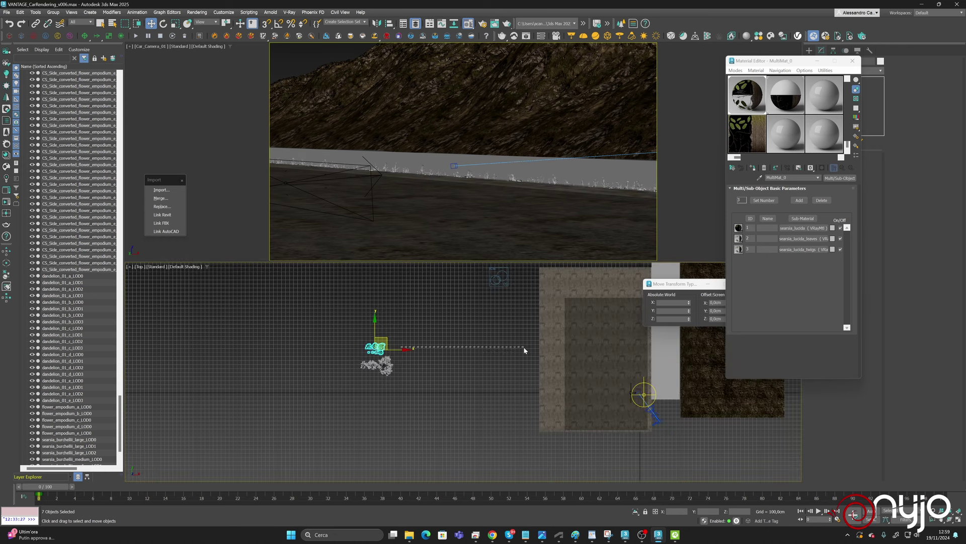
Move the seven searsia lucida shrubs beside the roadside wall in the camera view.
click(524, 347)
drag(382, 355, 645, 379)
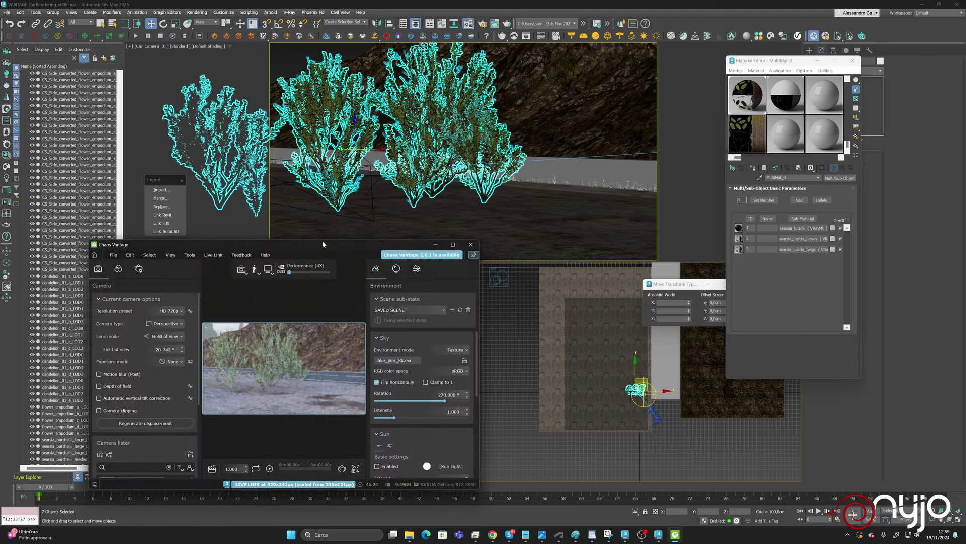
Enlarge the Chaos Vantage preview to check the roadside shrubs, then move it off screen.
drag(478, 241, 814, 107)
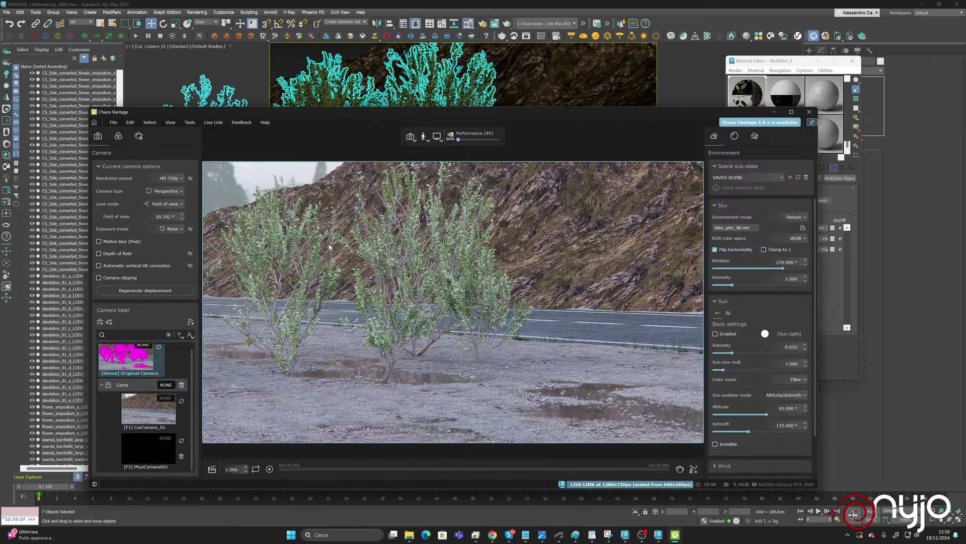
drag(706, 112, 965, 116)
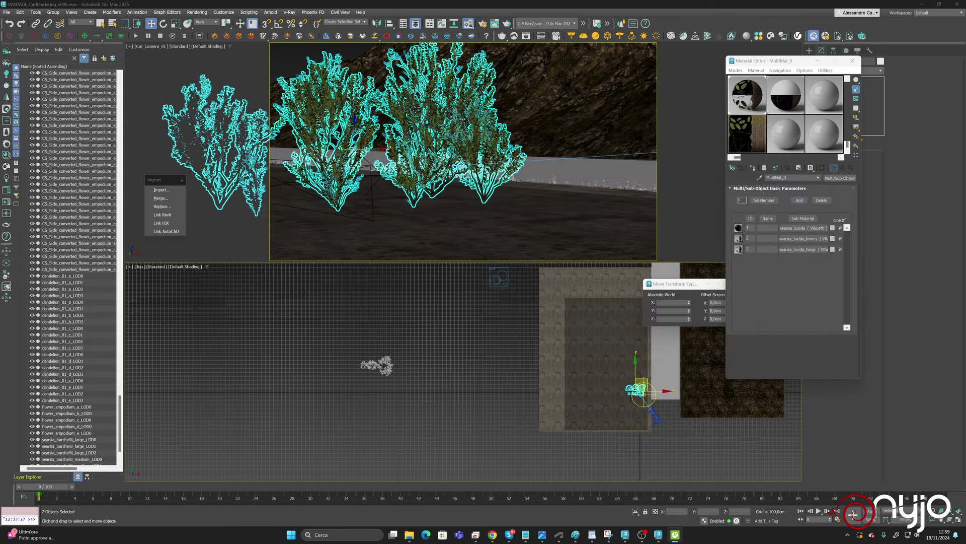
Paste a copied VRayMtl over the searsia_burchellii_leaves Physical Material in MultiMat_0.
click(800, 126)
drag(786, 59, 787, 64)
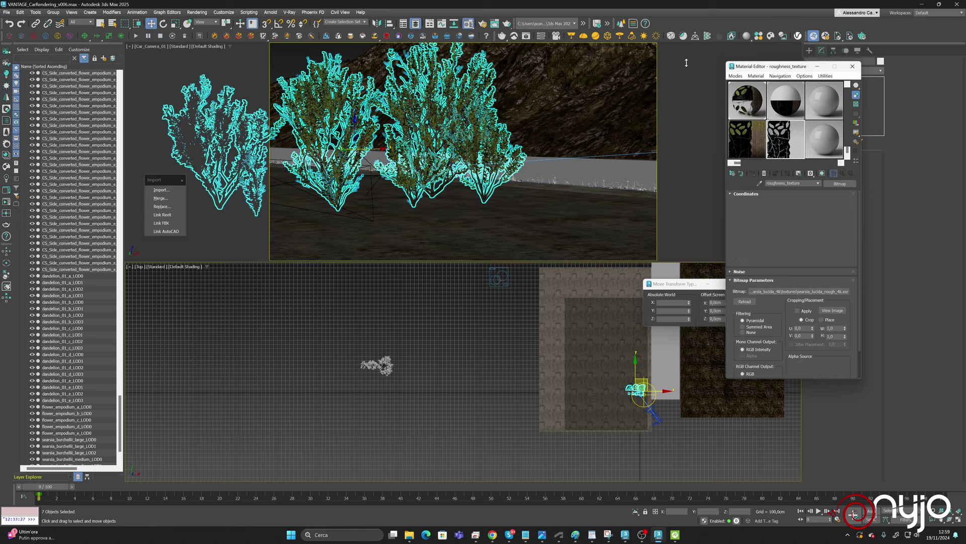
click(776, 110)
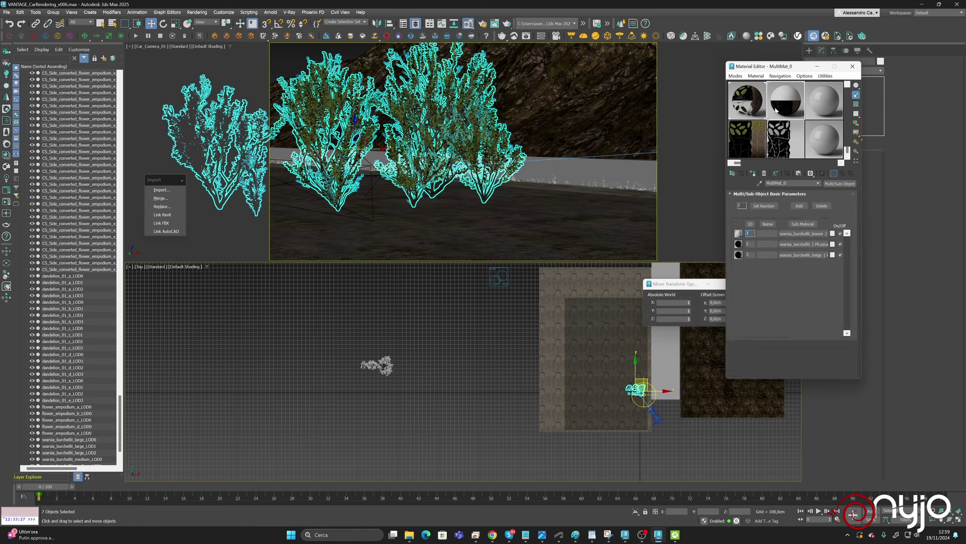
click(803, 234)
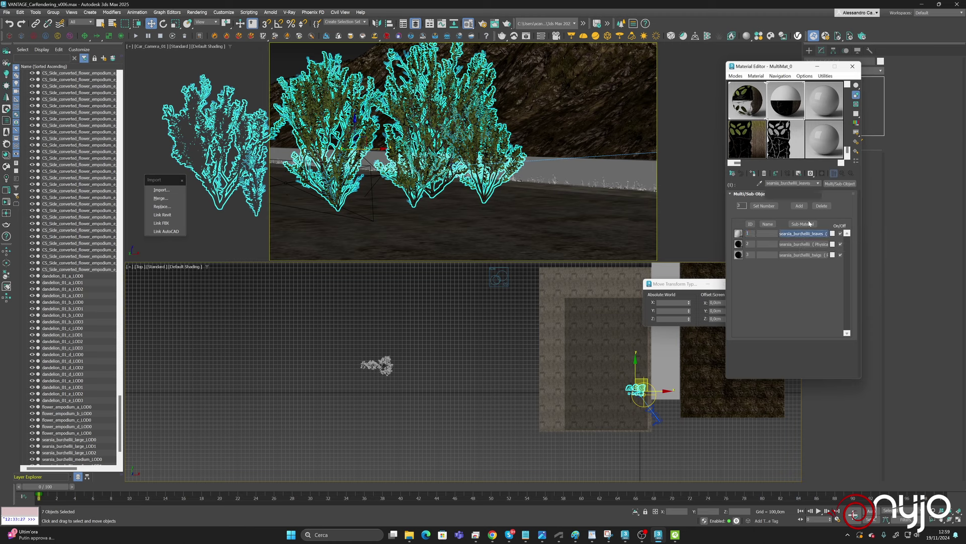
right_click(838, 184)
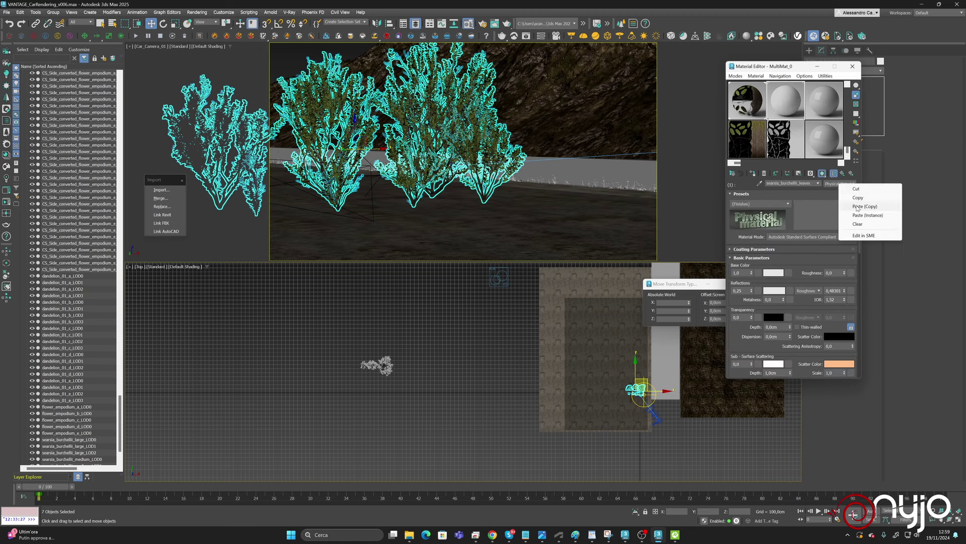
click(858, 206)
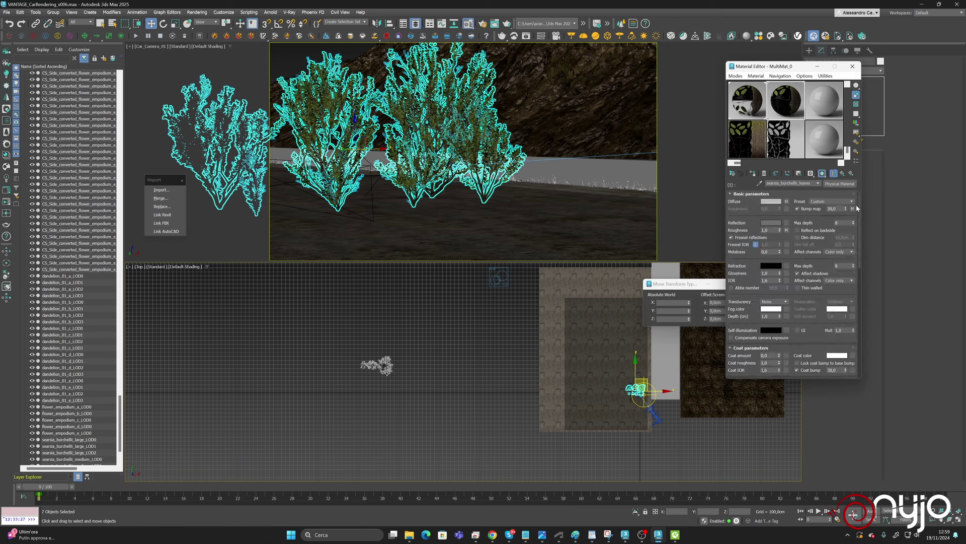
Load the searsia_burchellii diffuse texture into the composite diffuse map's first layer.
click(787, 202)
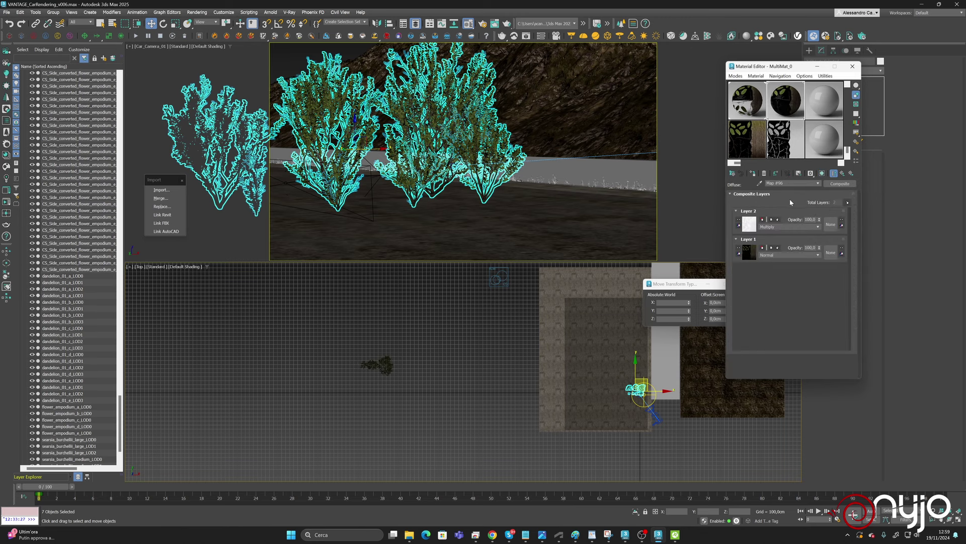
click(750, 252)
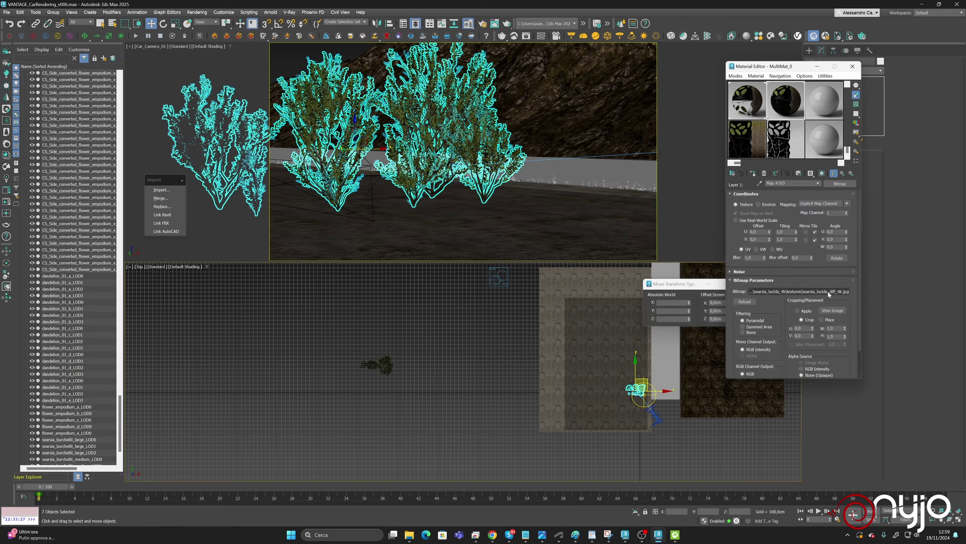
click(799, 291)
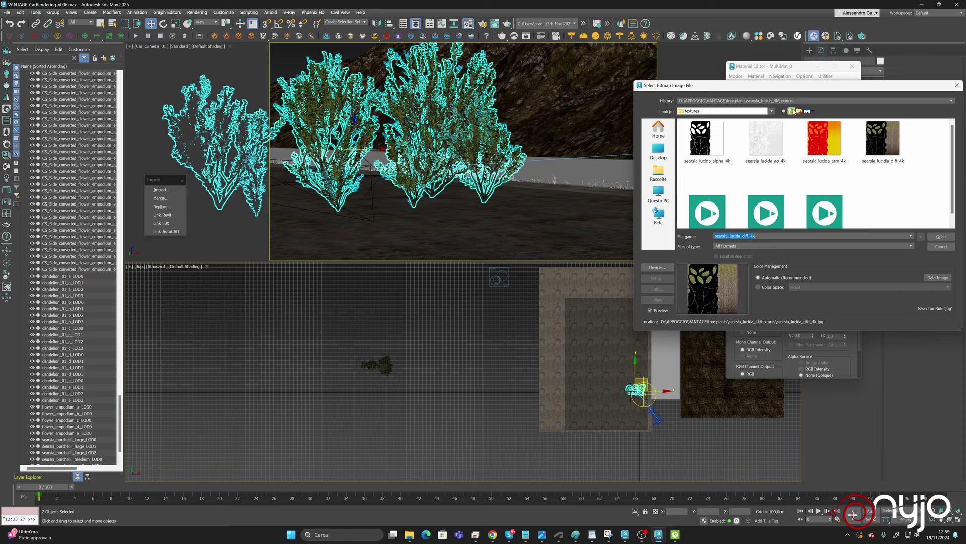
click(792, 111)
click(793, 110)
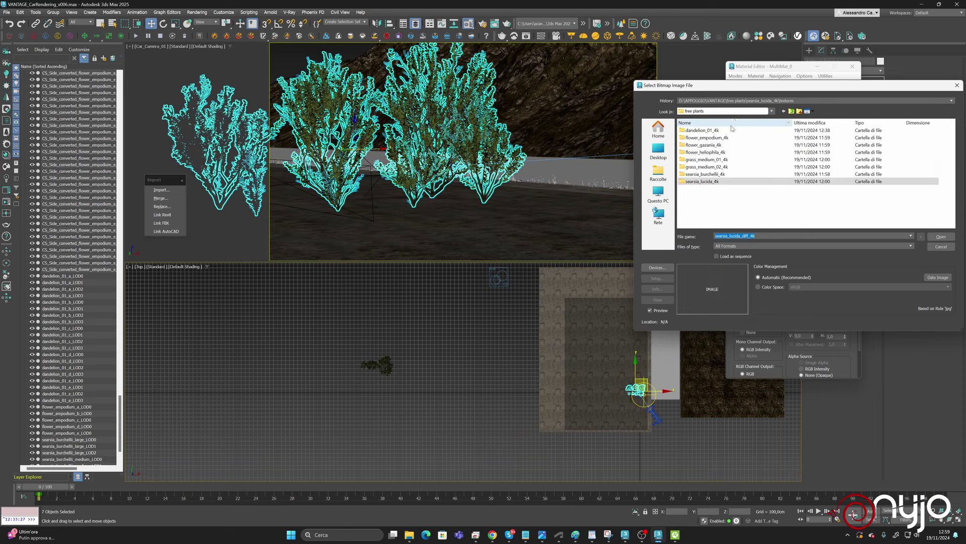
double_click(711, 178)
double_click(723, 132)
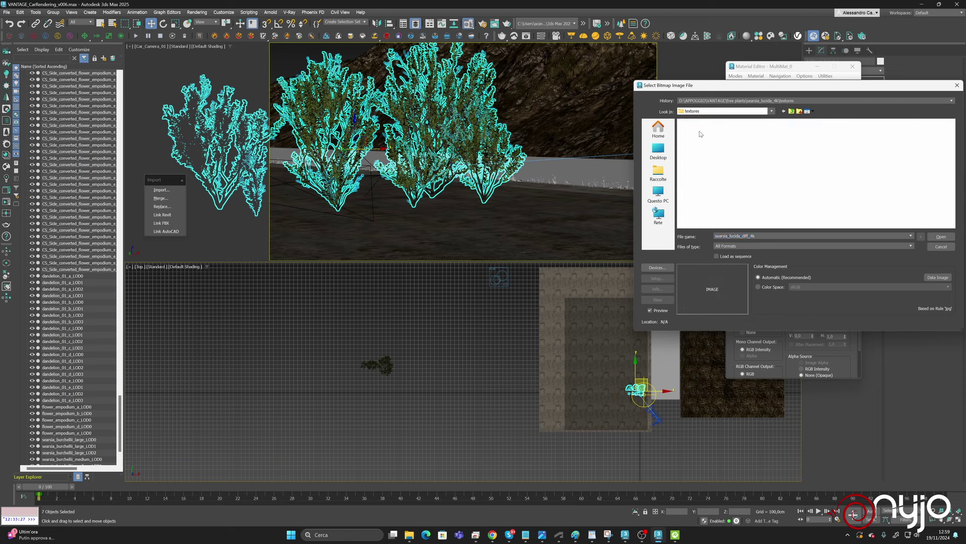
click(883, 137)
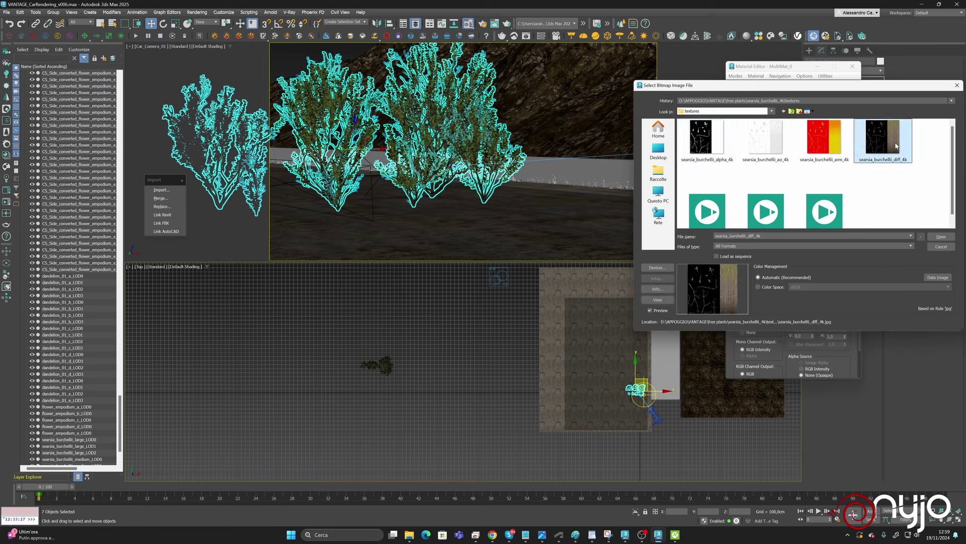
click(941, 236)
click(844, 173)
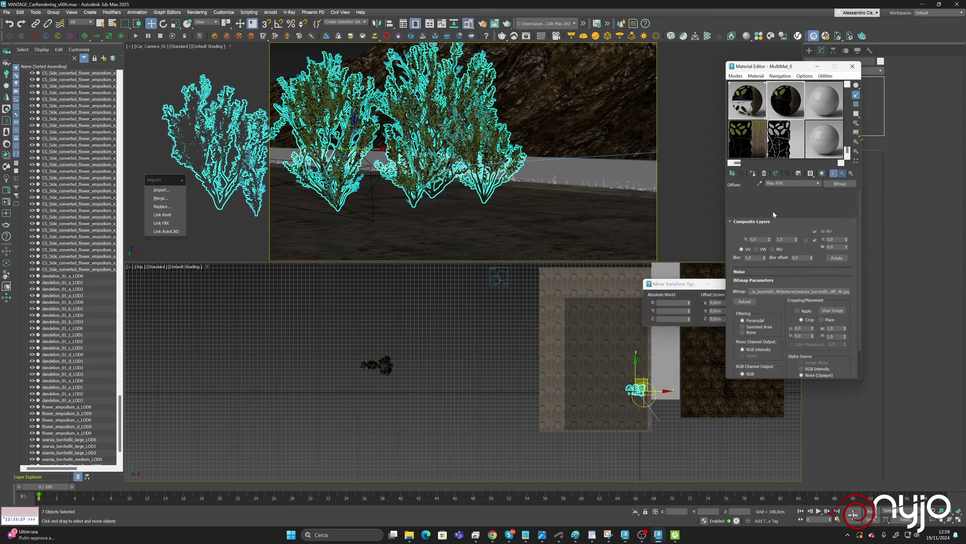
Set the composite's second layer image to the searsia_lucida_ao_4k texture.
click(790, 226)
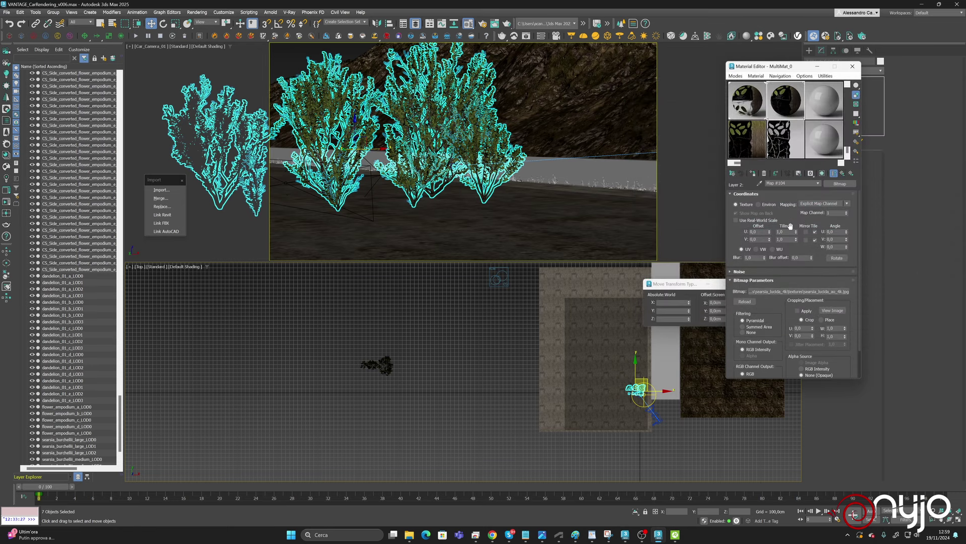
click(814, 291)
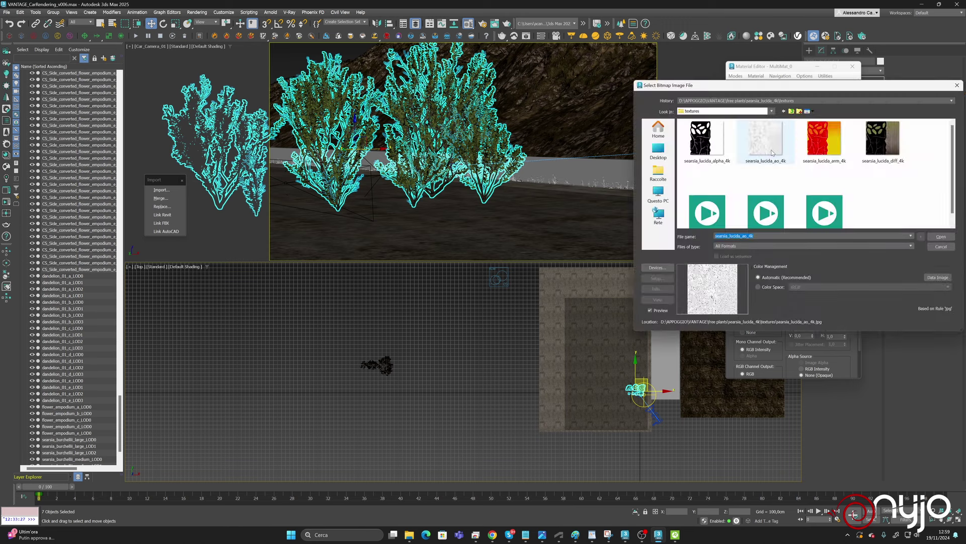
double_click(773, 146)
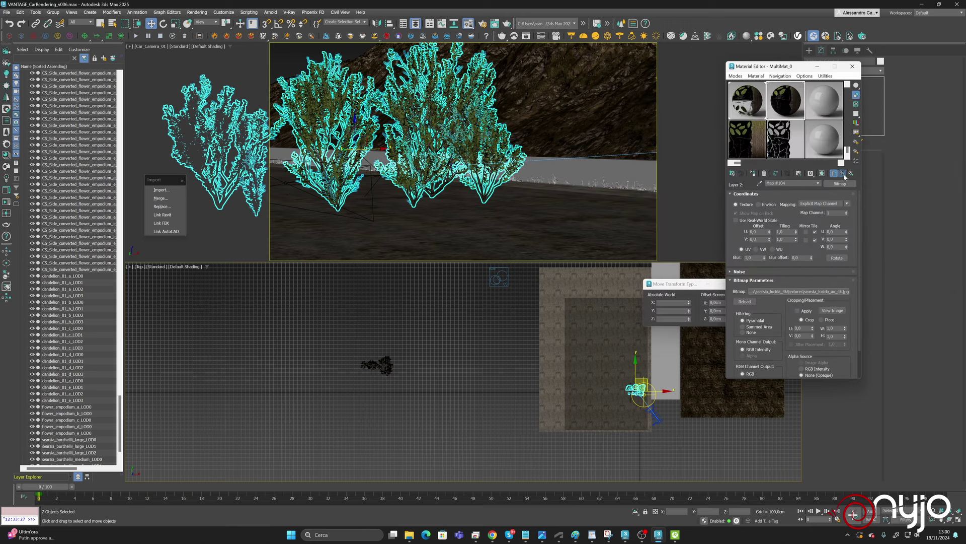
click(843, 174)
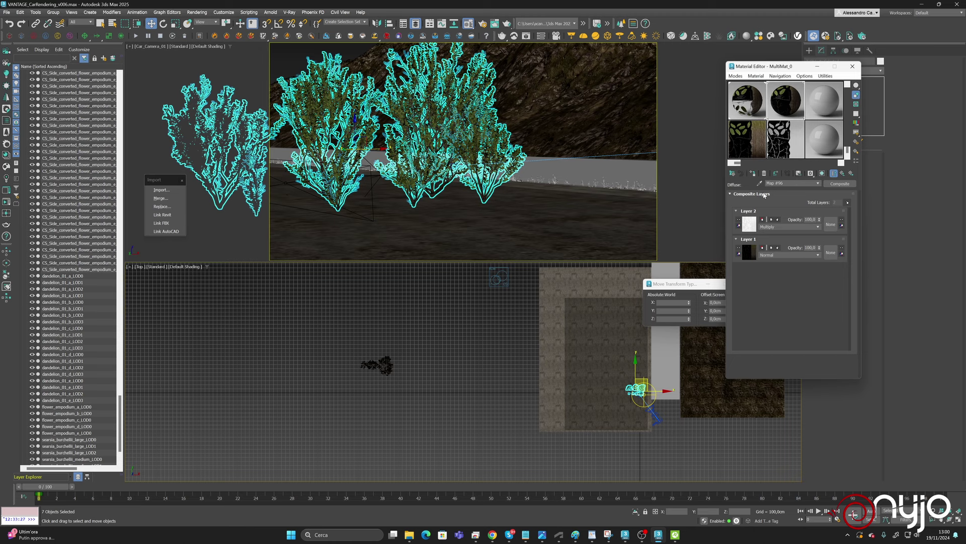
Darken the leaves material's reflection colour.
click(843, 173)
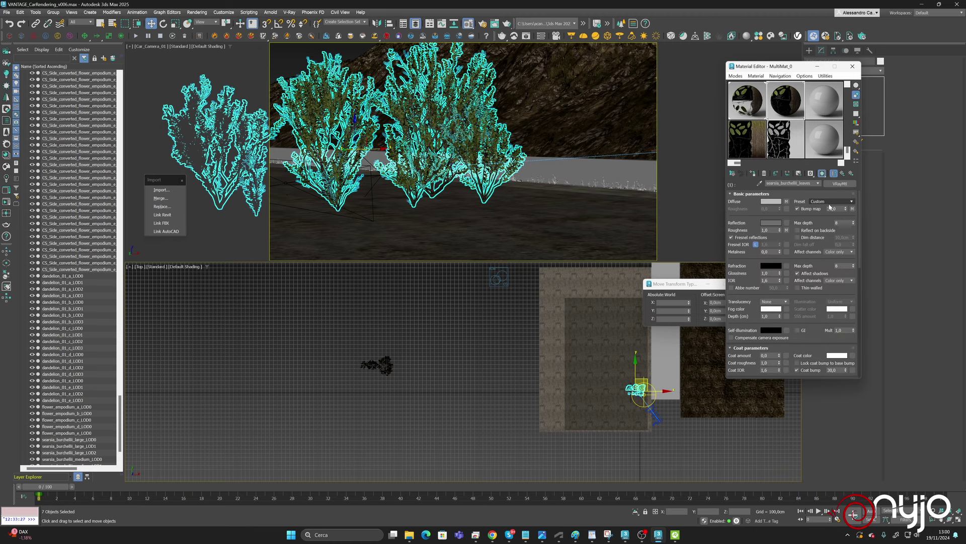
click(771, 223)
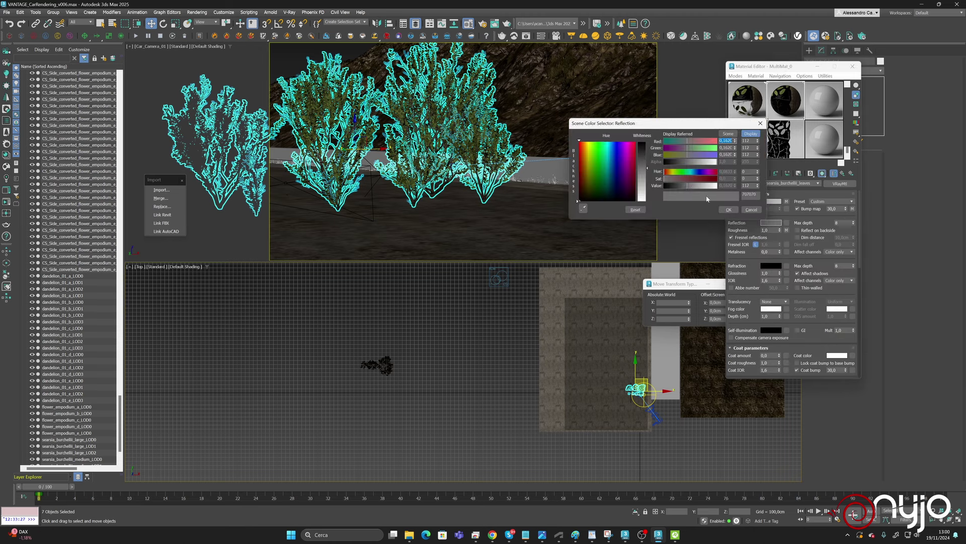
drag(684, 188, 679, 183)
click(729, 210)
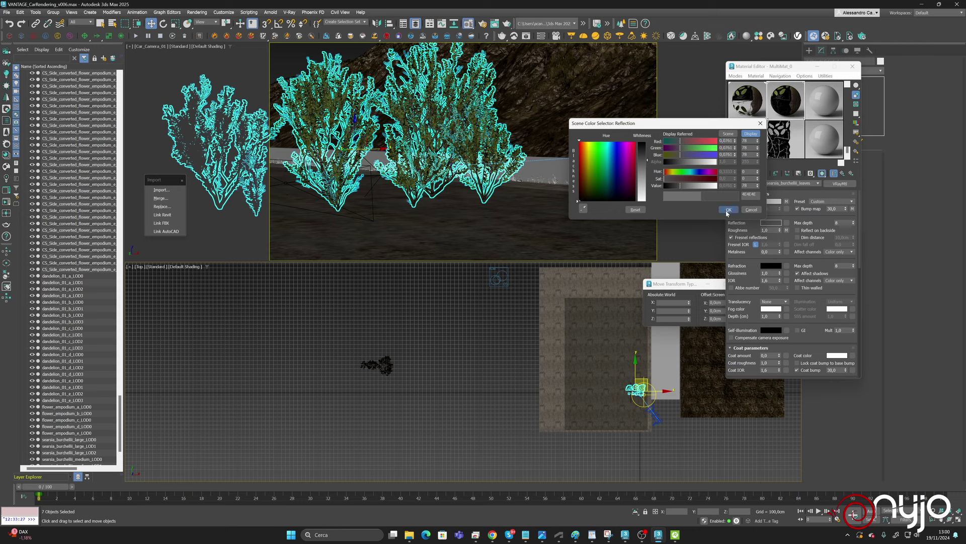
Load the burchellii nor_dx_4k texture into the normal map's bitmap.
click(853, 210)
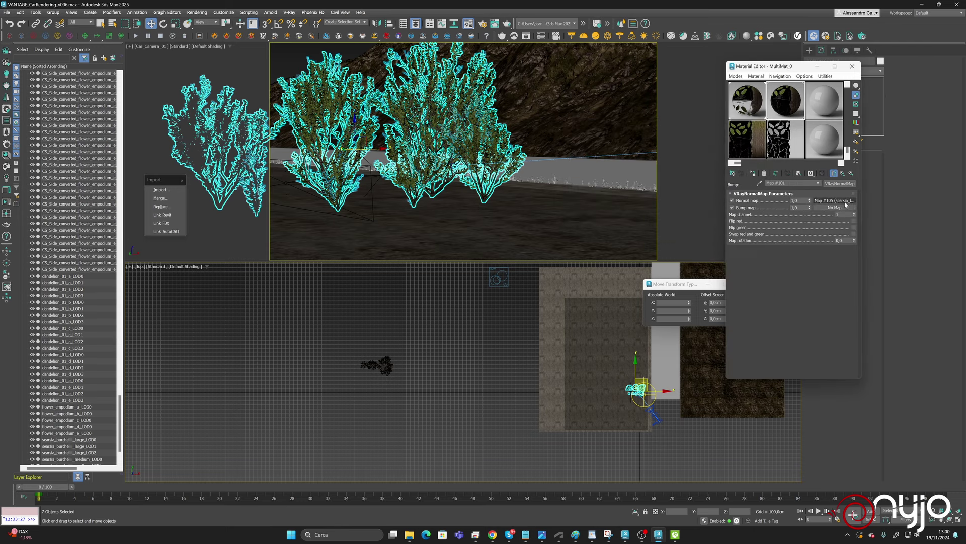
click(835, 204)
click(799, 291)
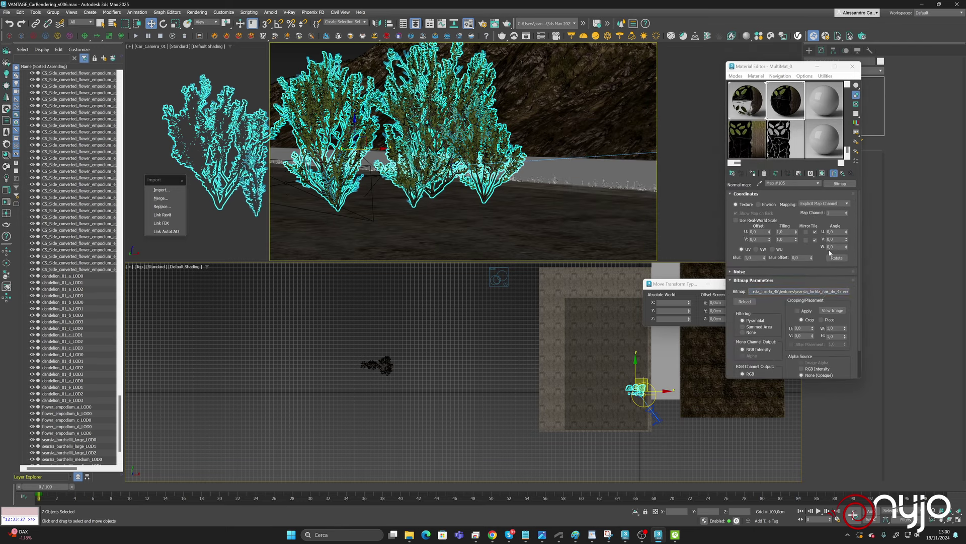
click(794, 111)
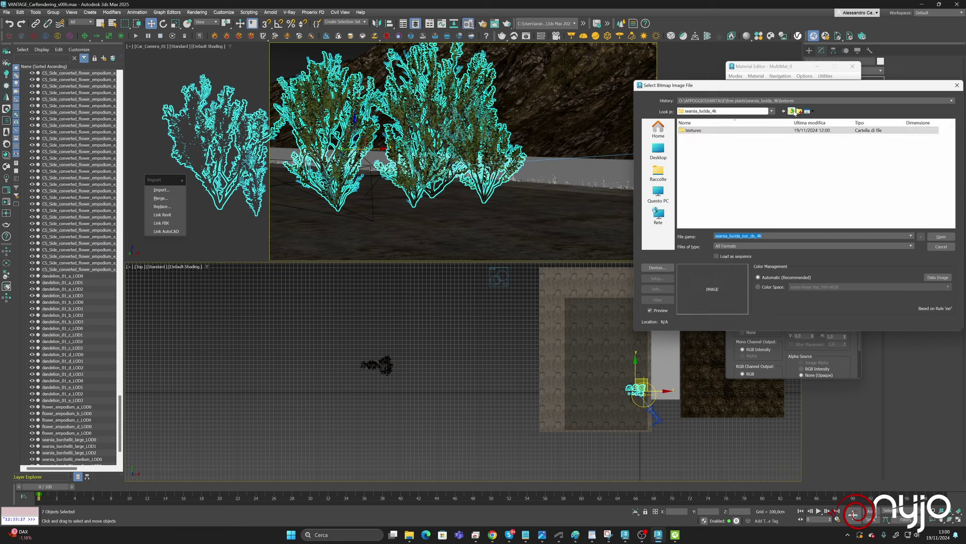
click(793, 111)
double_click(704, 174)
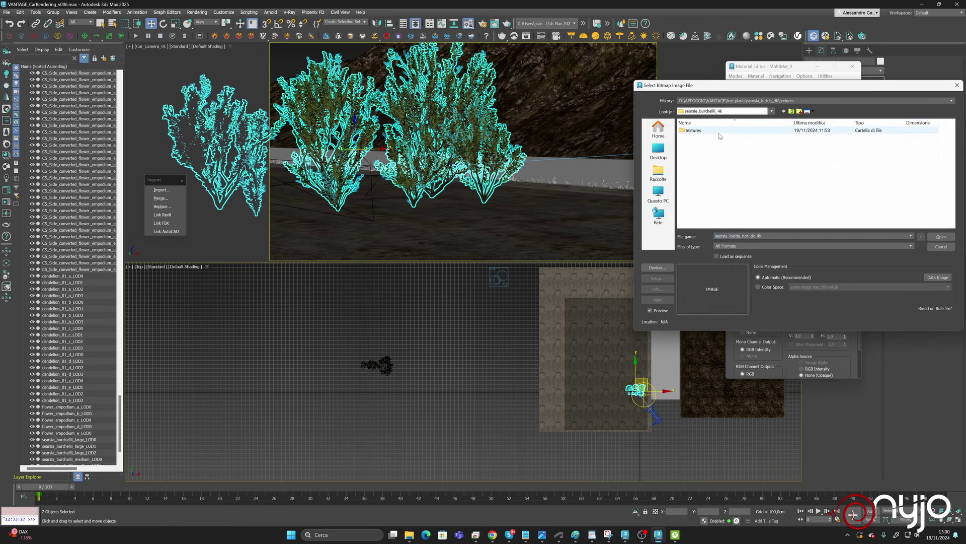
double_click(705, 130)
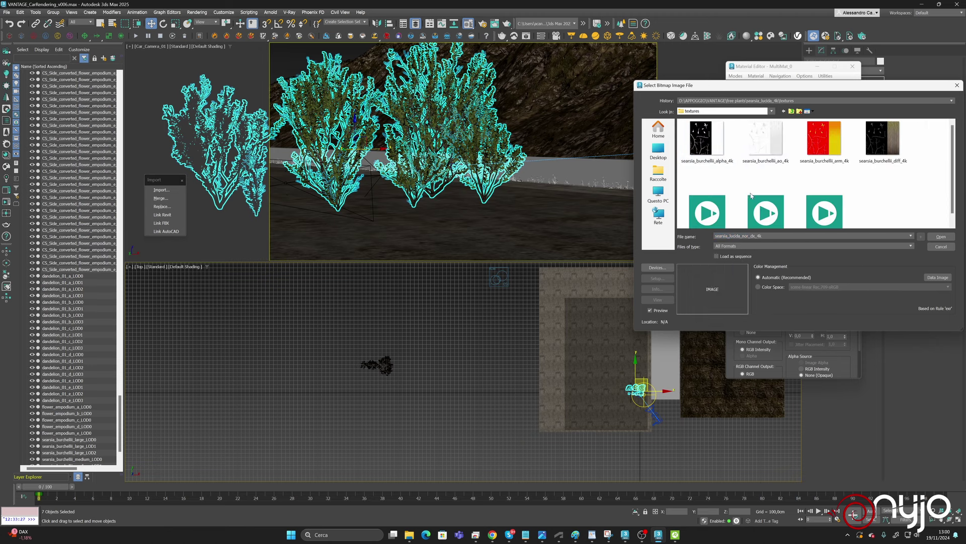
scroll(740, 204, down, 1)
click(704, 202)
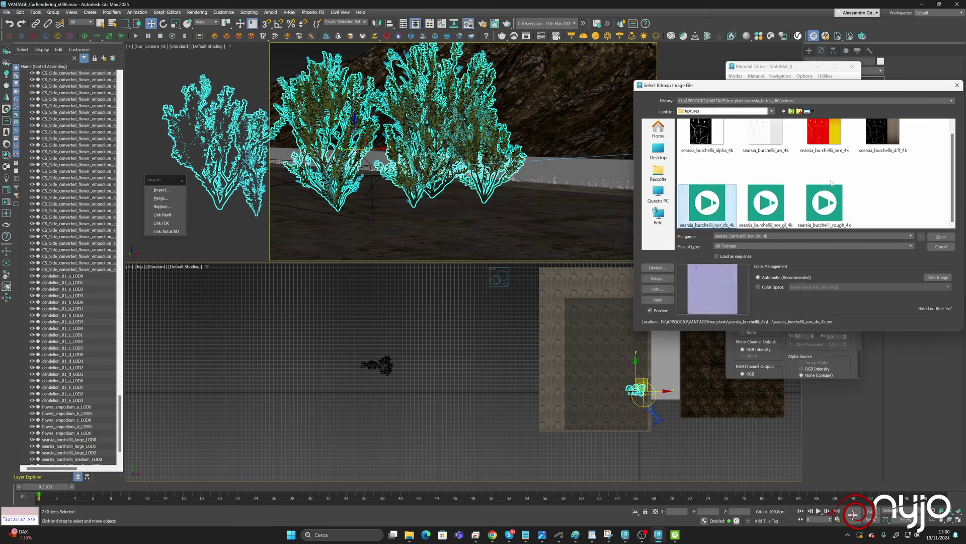
click(940, 237)
click(776, 235)
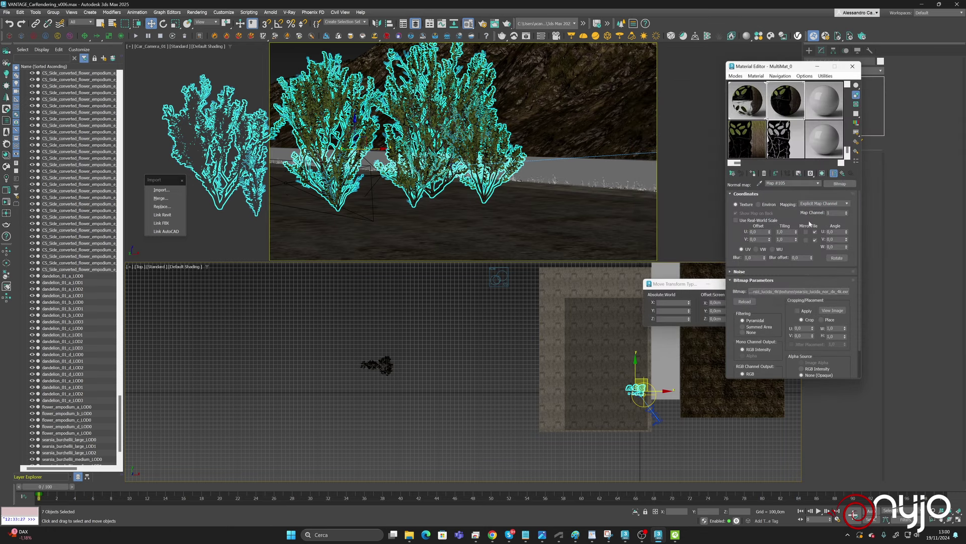
click(843, 173)
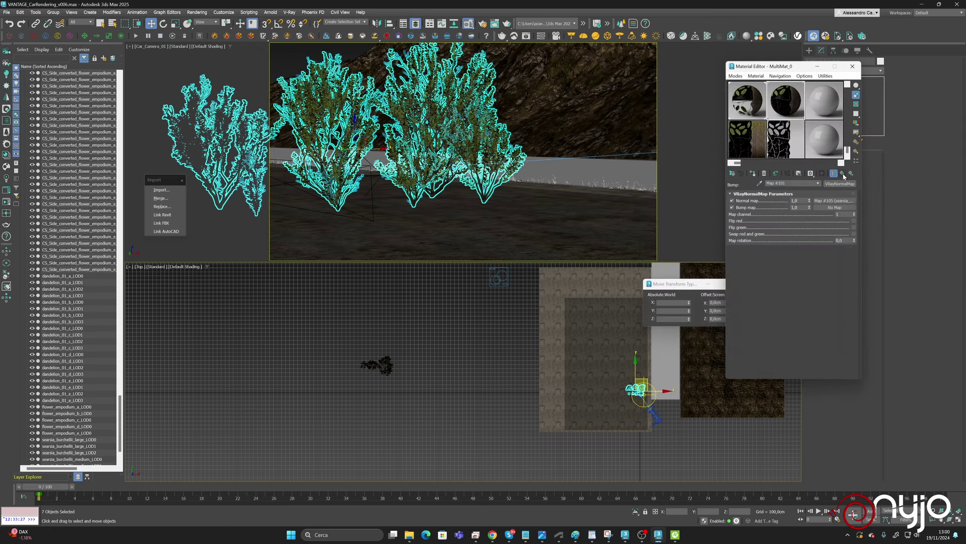
click(843, 174)
Swap the roughness bitmap to the burchellii rough_4k texture.
click(787, 230)
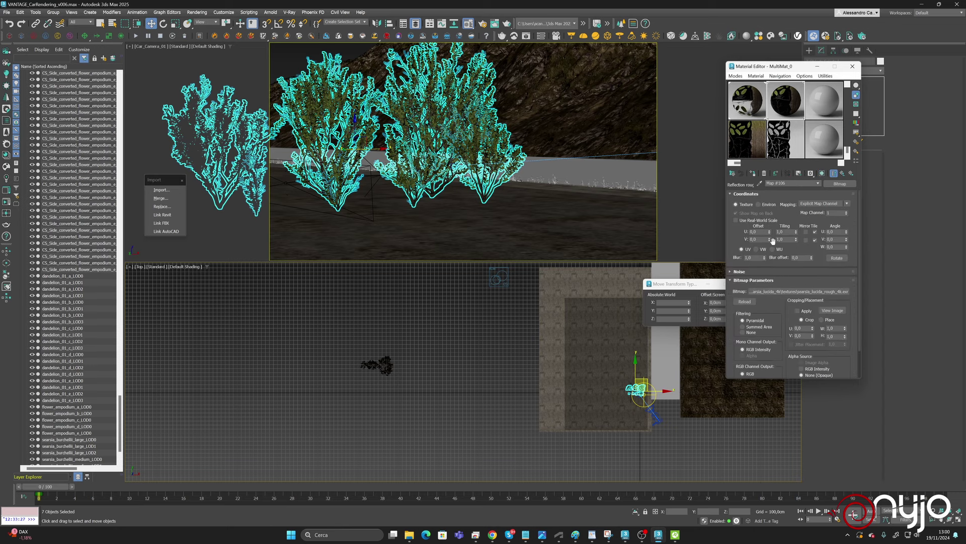
click(799, 291)
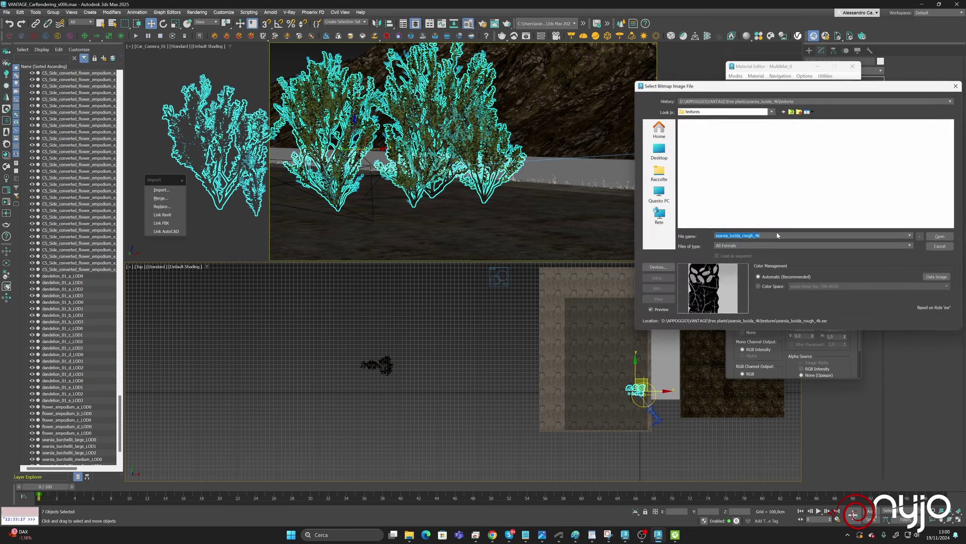
click(793, 112)
click(793, 113)
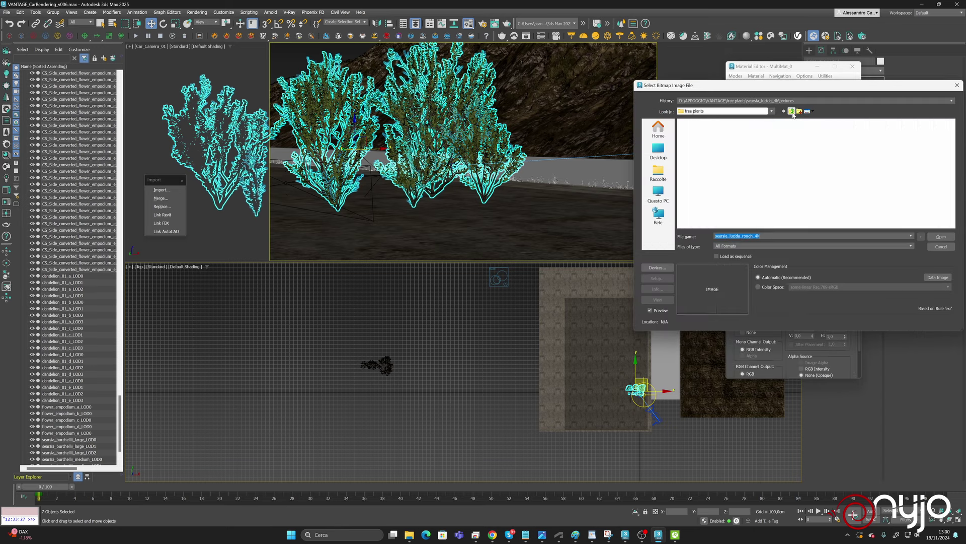
double_click(707, 180)
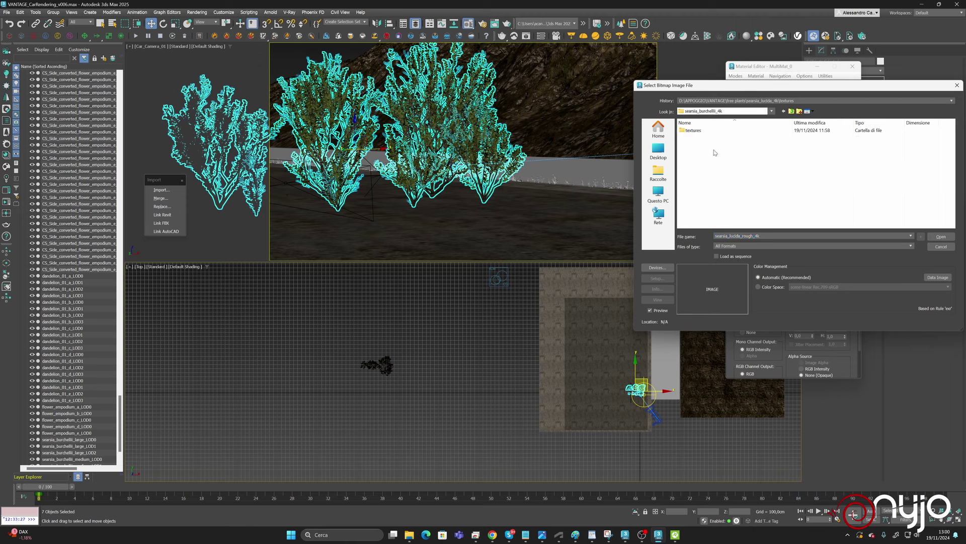
double_click(702, 133)
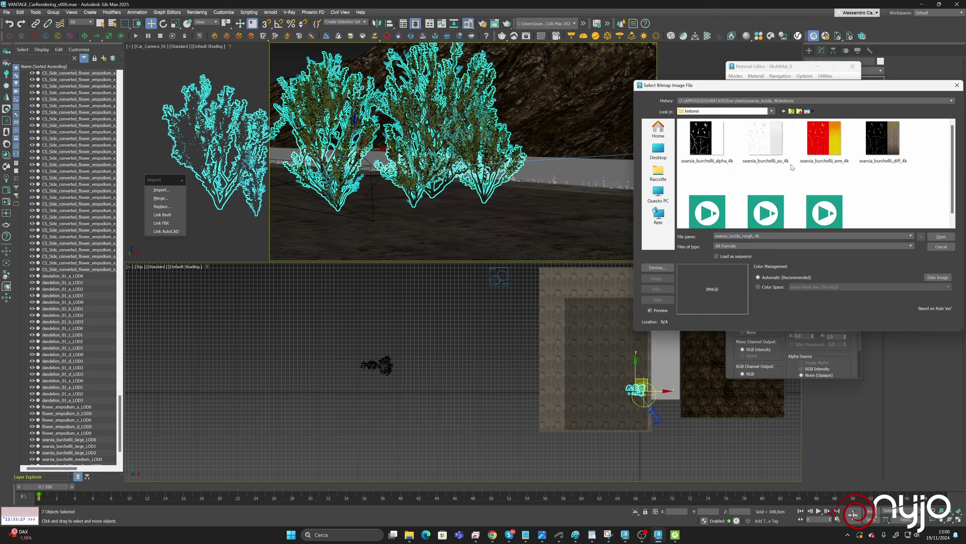
scroll(792, 167, down, 1)
double_click(824, 204)
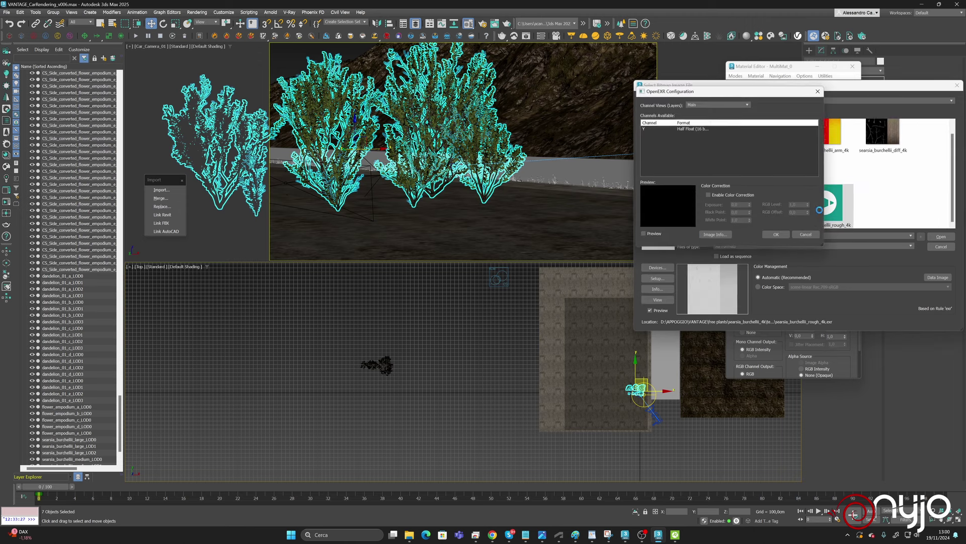
click(768, 235)
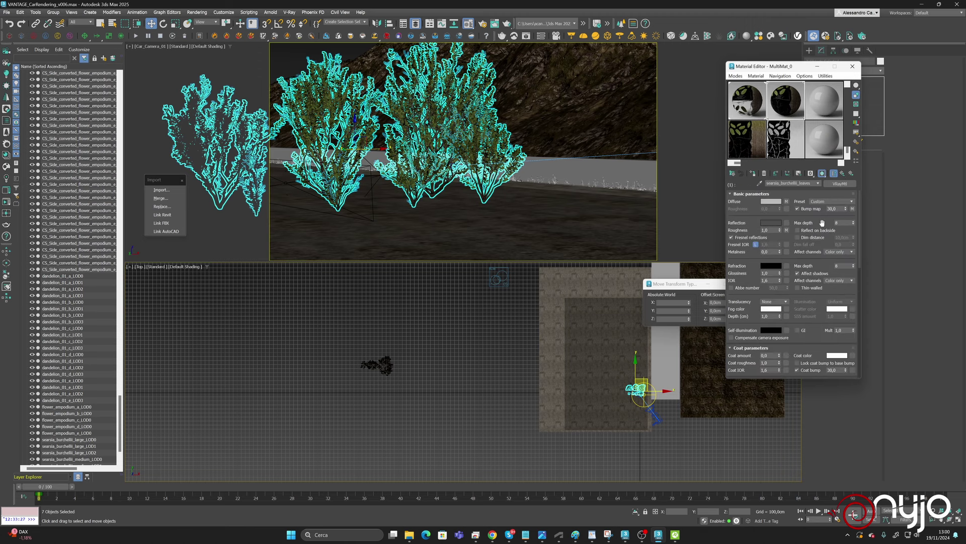
Add an opacity bitmap using the searsia_burchellii alpha_4k texture.
scroll(824, 231, down, 10)
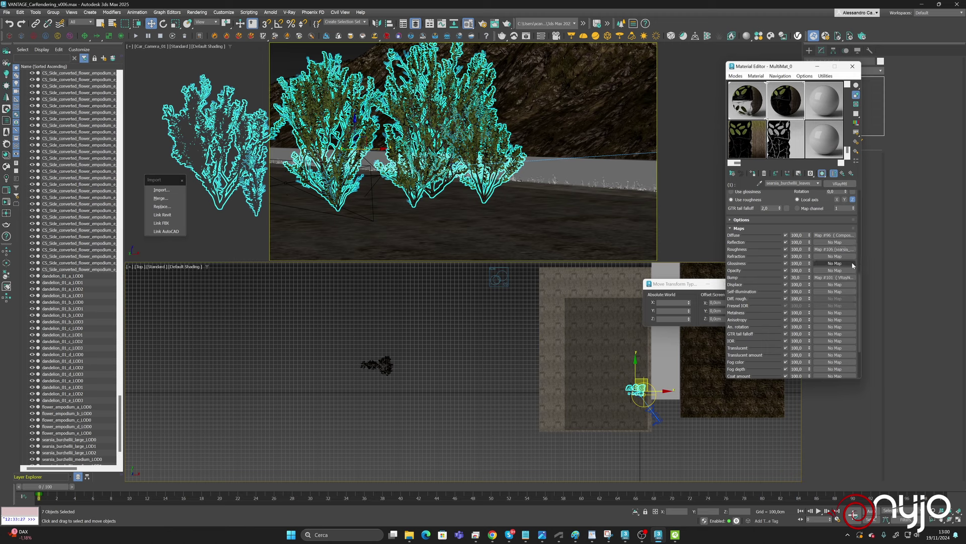
right_click(837, 270)
click(853, 275)
click(837, 270)
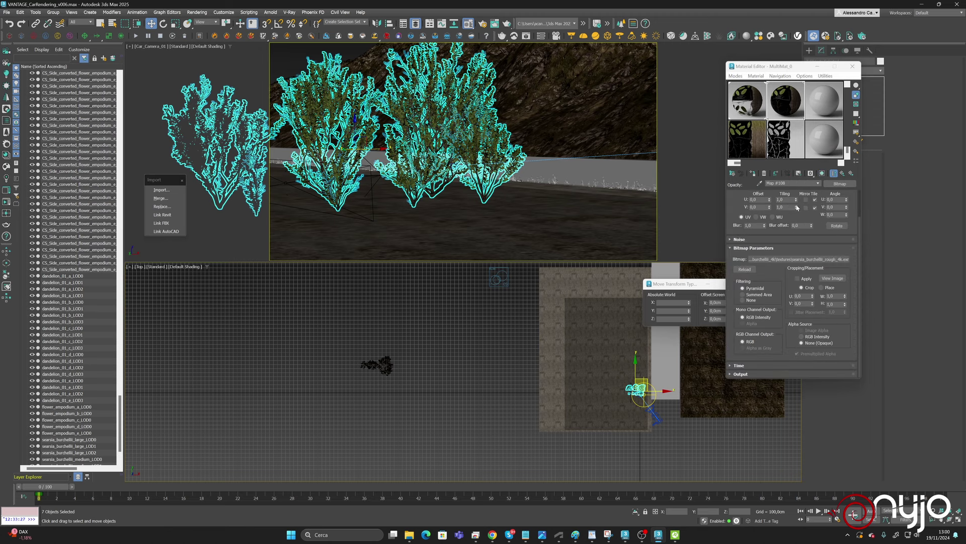
click(823, 259)
click(699, 133)
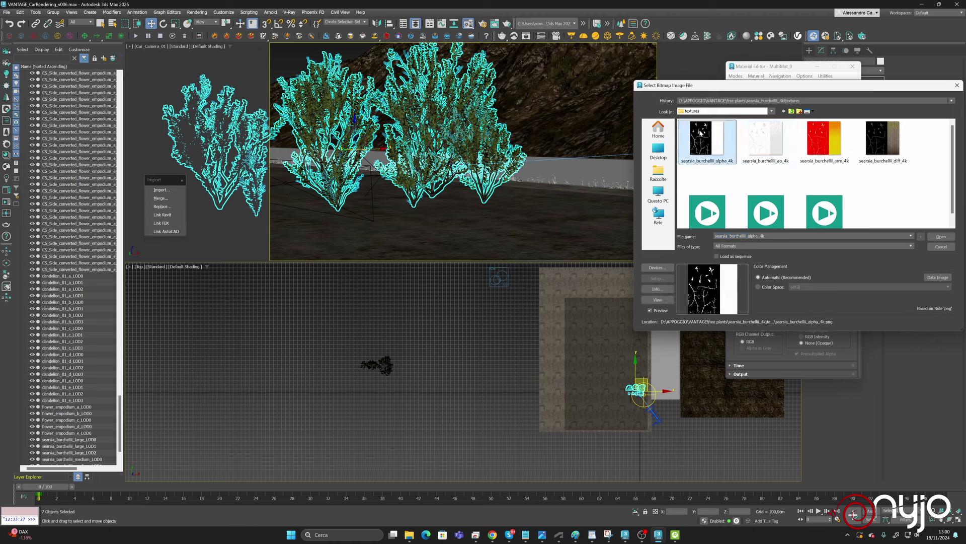
double_click(699, 133)
click(843, 173)
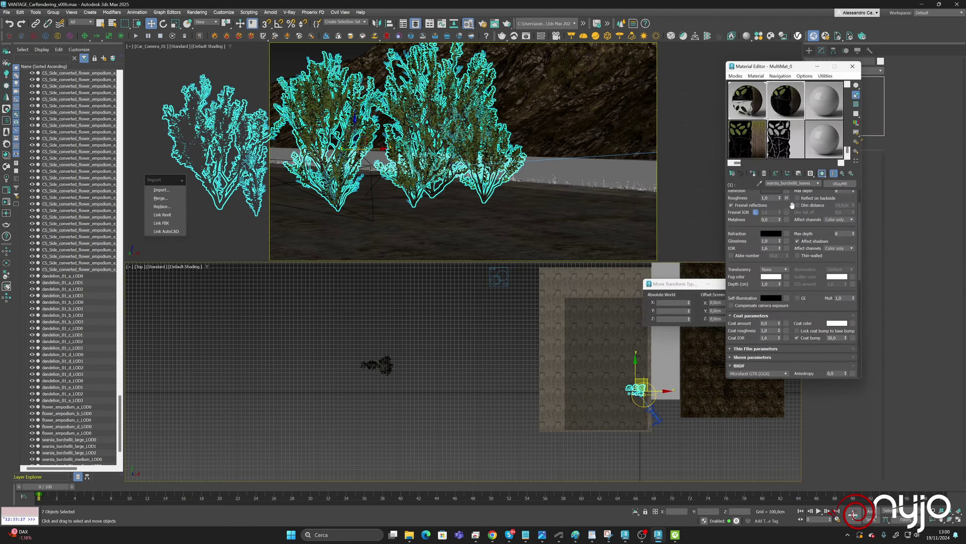
Lighten the leaves material's reflection colour to mid grey.
scroll(785, 216, up, 2)
click(771, 222)
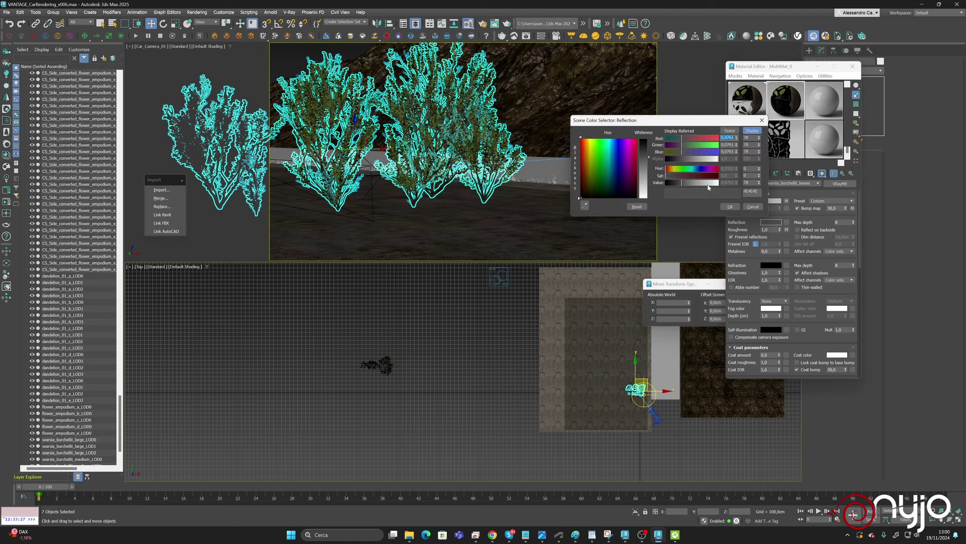
drag(693, 183, 701, 187)
click(729, 205)
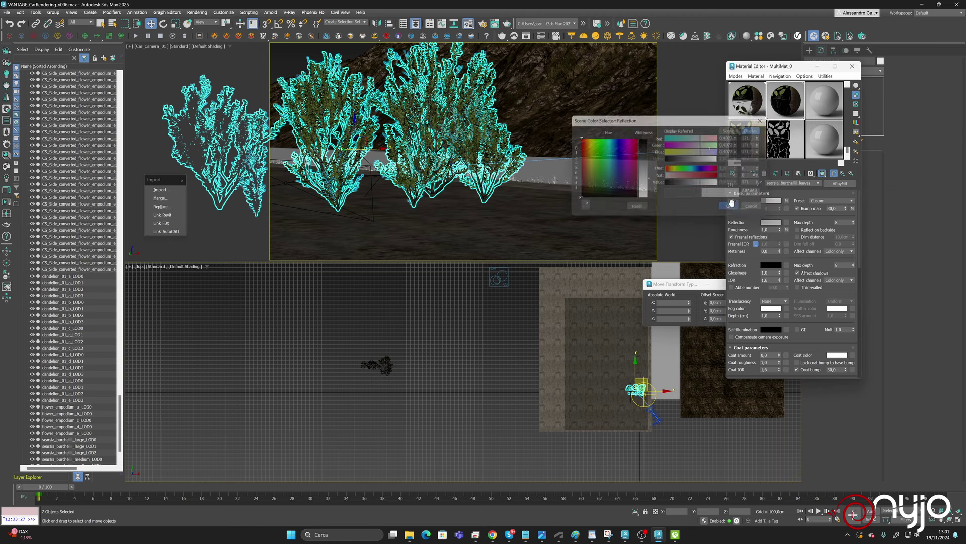
Copy the leaves material and paste it into MultiMat_0's sub-material 2.
right_click(833, 186)
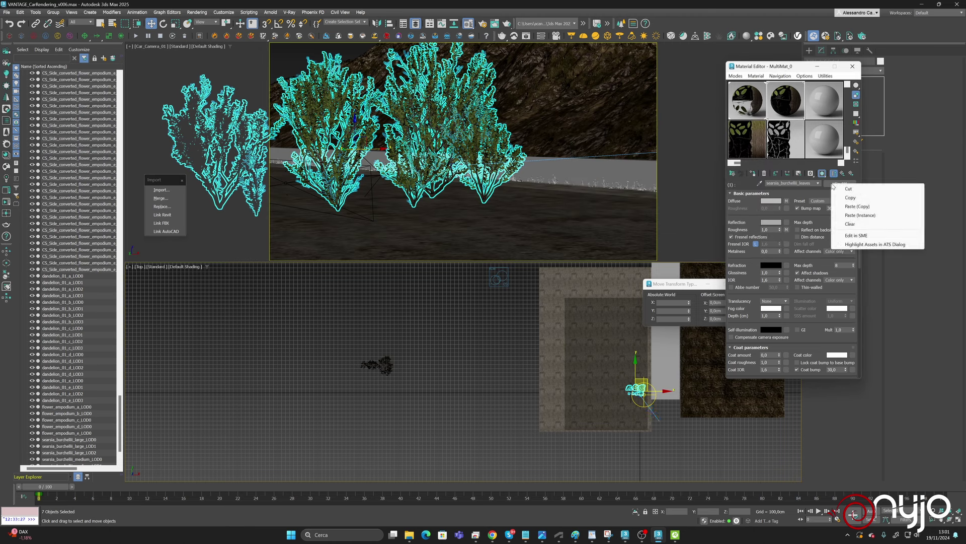
click(857, 198)
click(844, 173)
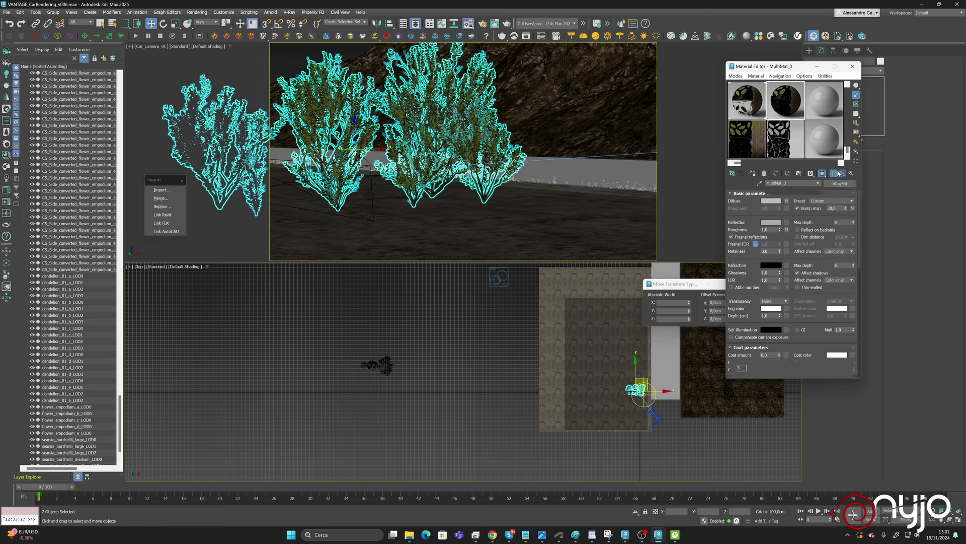
right_click(800, 244)
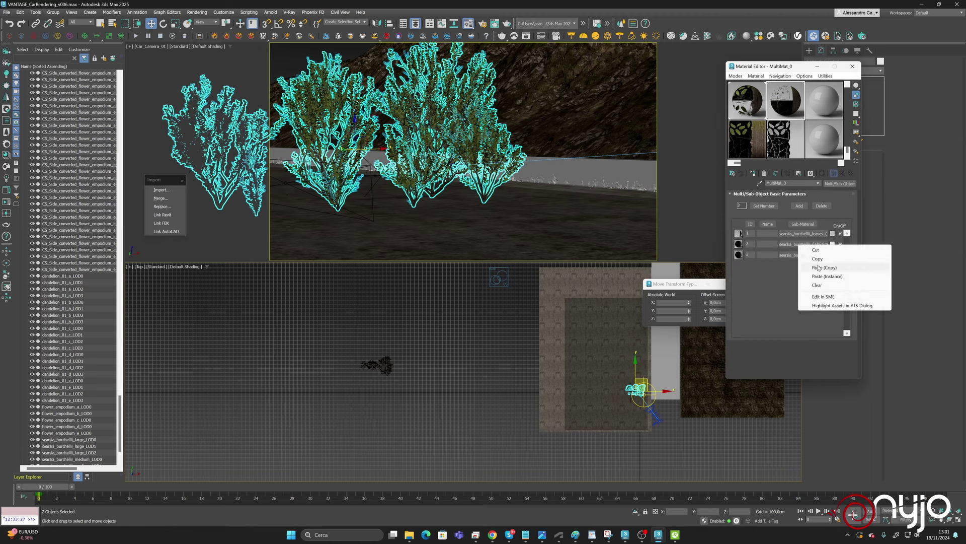
click(818, 267)
Lower sub-material 2's reflection value to 95.
click(815, 244)
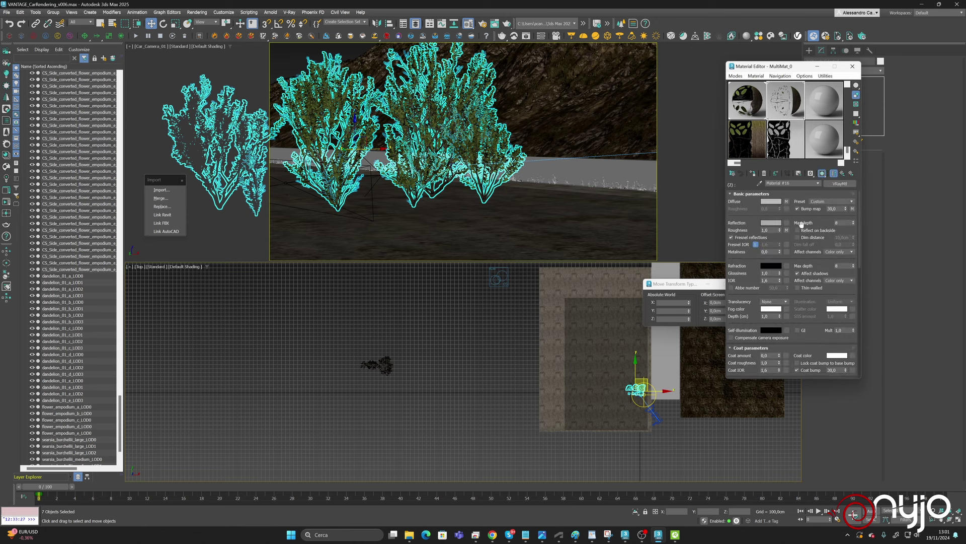
click(776, 226)
drag(697, 184, 689, 184)
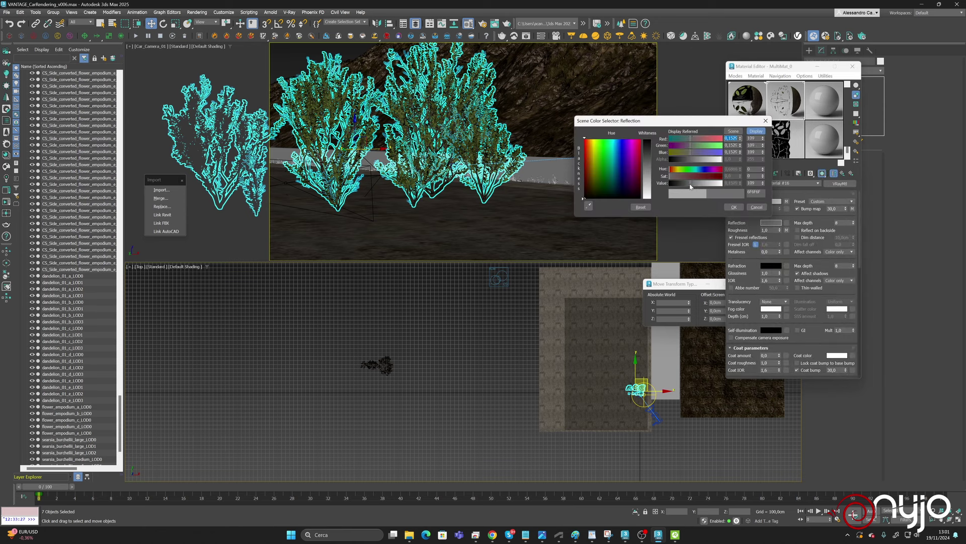
click(733, 207)
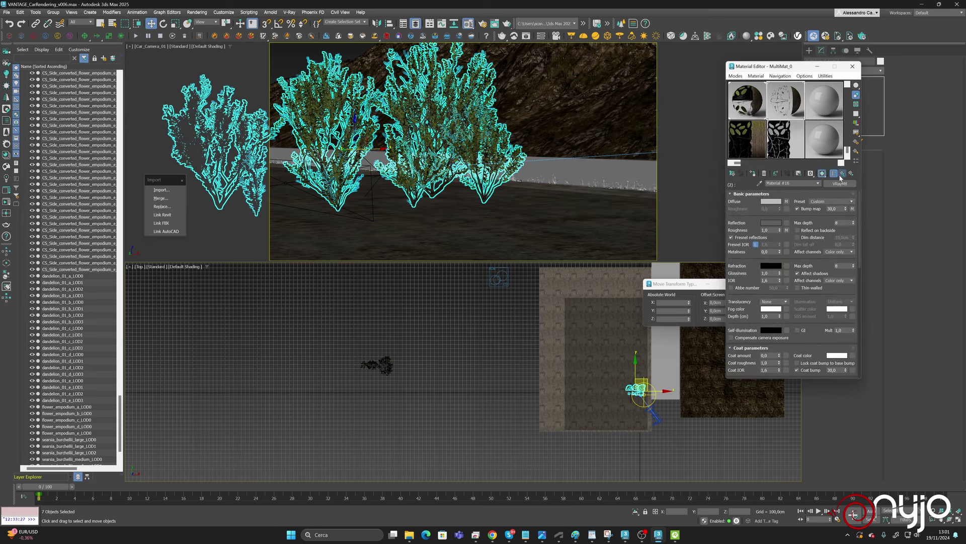
click(842, 177)
Replace the twigs sub-material 3 with the copied leaves material and close the editor.
right_click(798, 255)
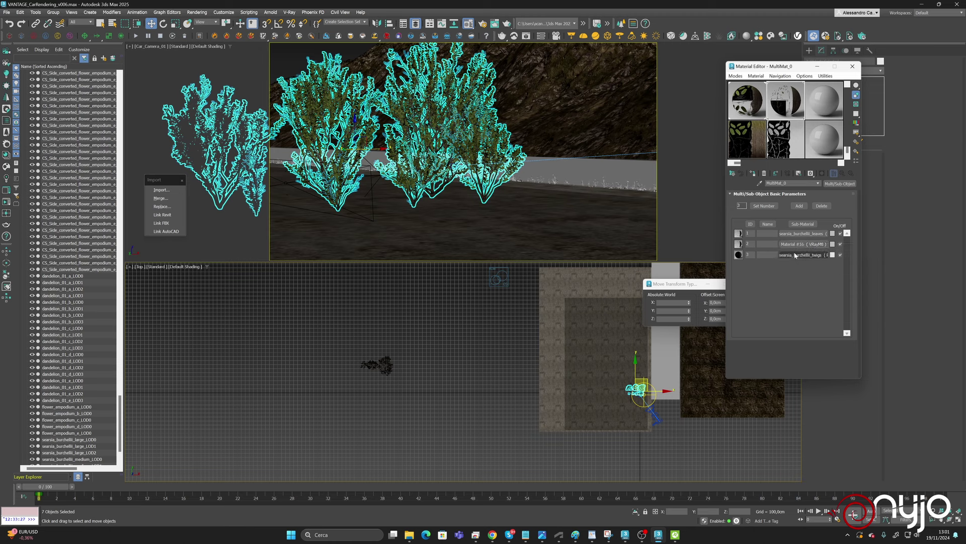
click(795, 255)
right_click(836, 184)
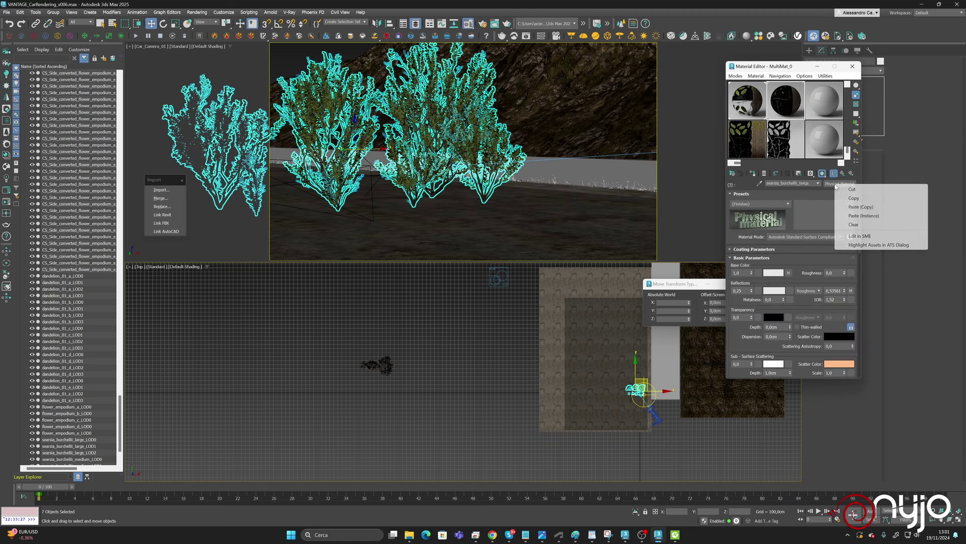
click(856, 207)
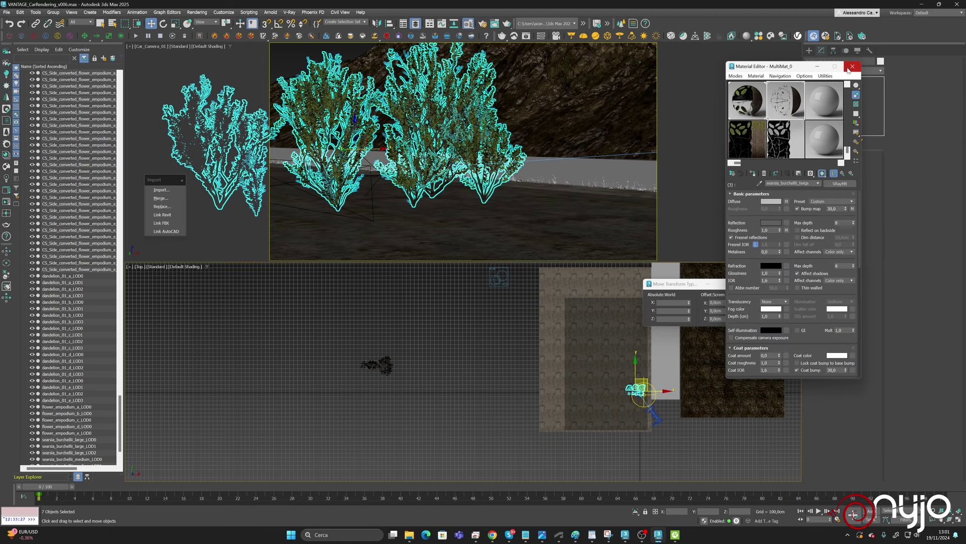
click(853, 66)
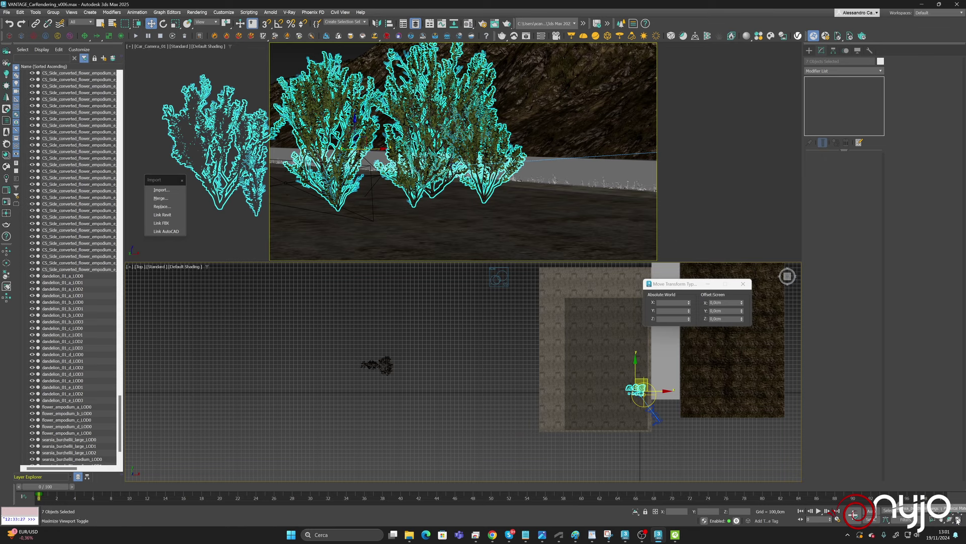
Maximize the Top view and drag the seven selected flowers onto the dark plant cluster.
key(alt+w)
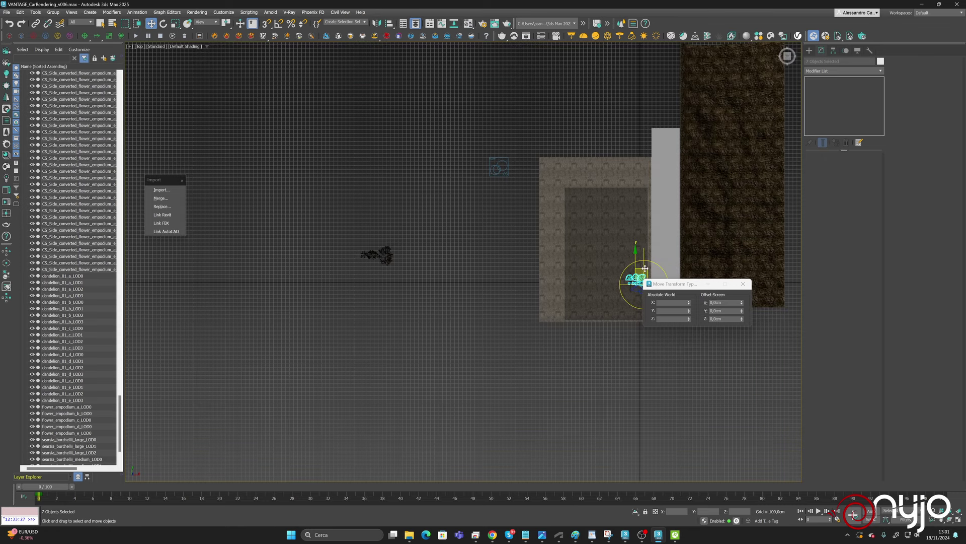
drag(644, 271, 389, 226)
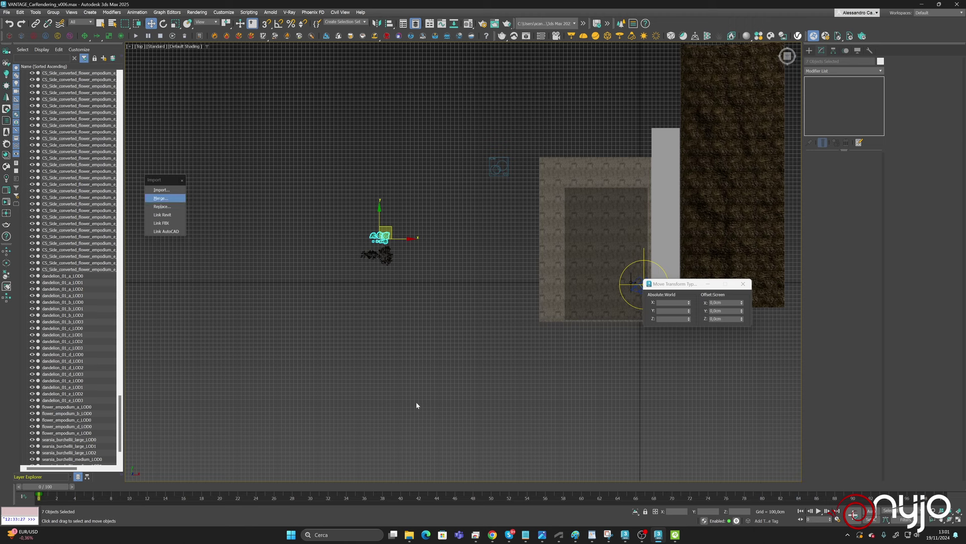
mouse_move(409, 534)
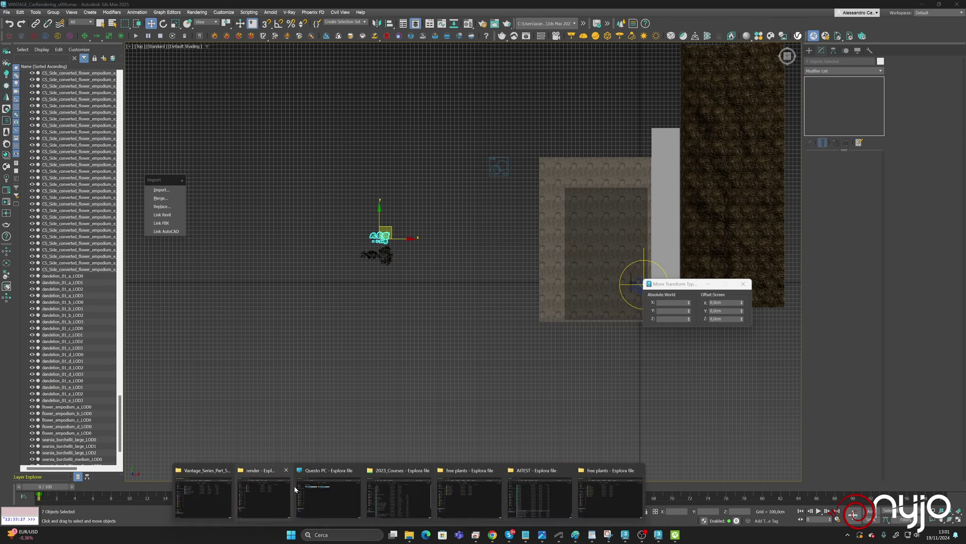
Move the rock_moss_set_01_4k and rock_moss_set_02_4k (1) zips from Download into free plants.
click(481, 501)
click(233, 220)
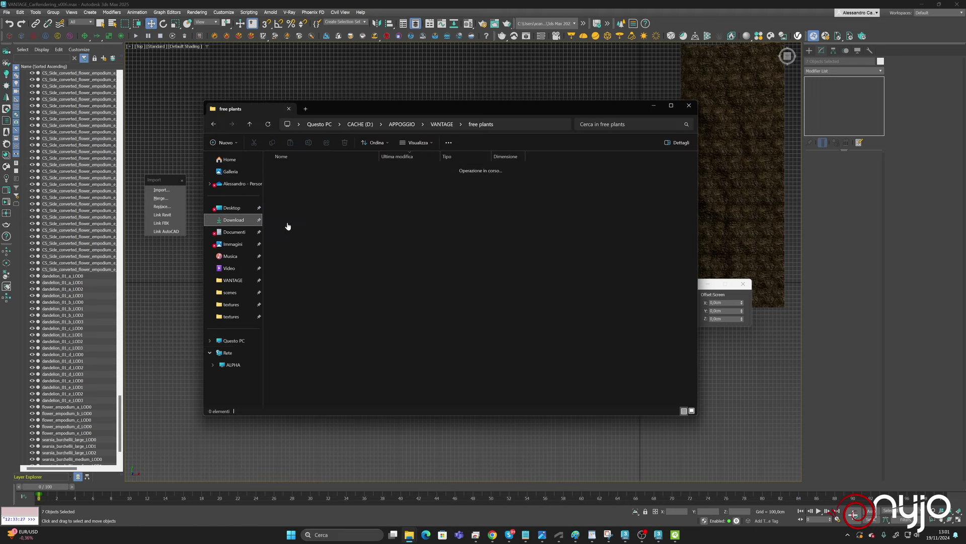
click(302, 178)
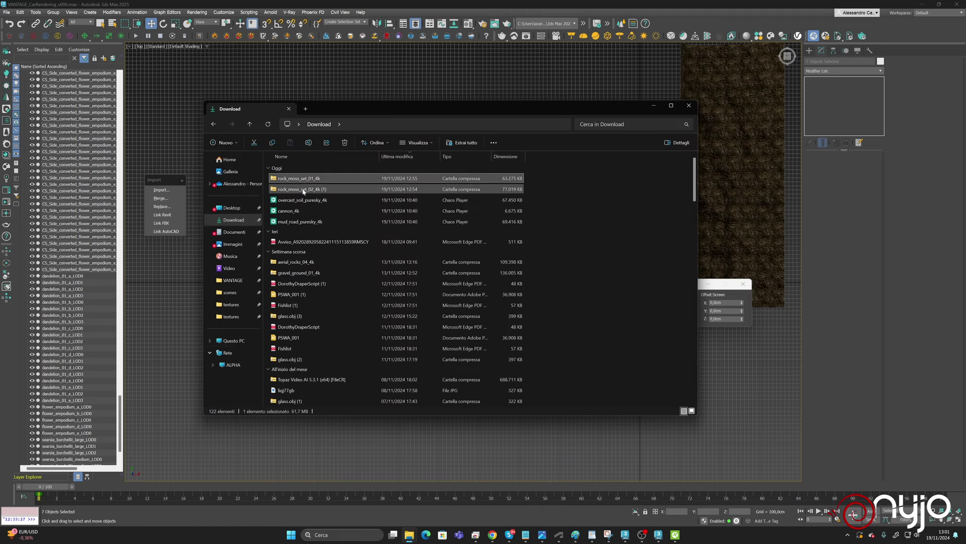
shift+click(303, 190)
key(ctrl+c)
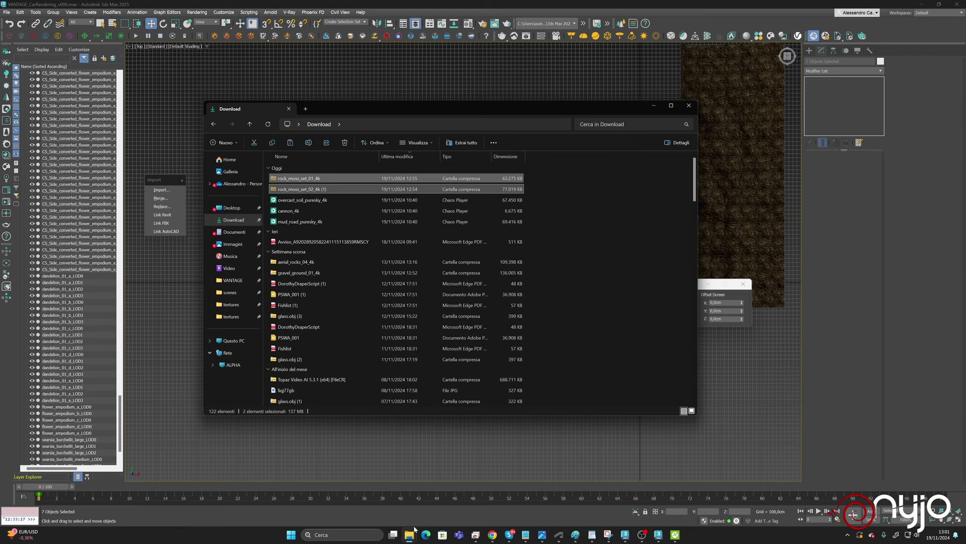
mouse_move(415, 529)
click(595, 501)
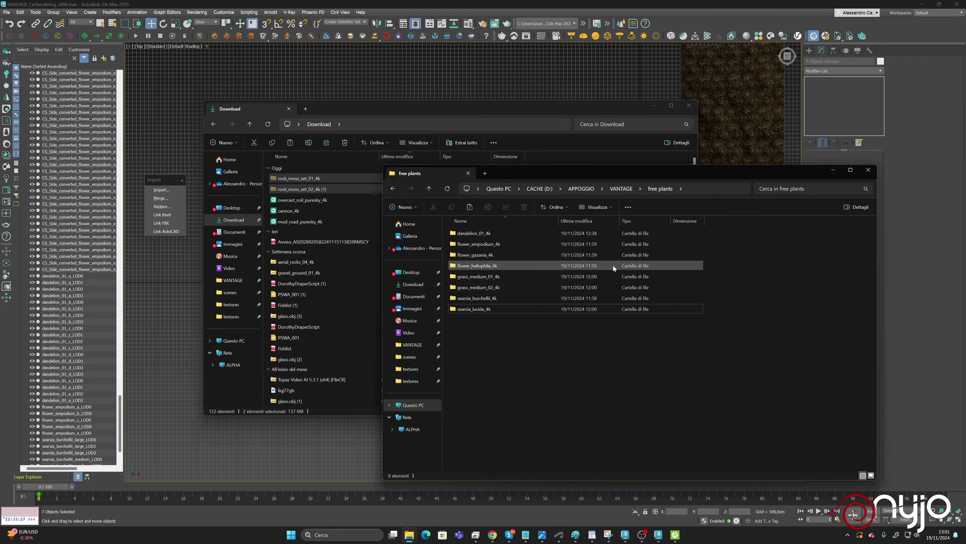
right_click(507, 415)
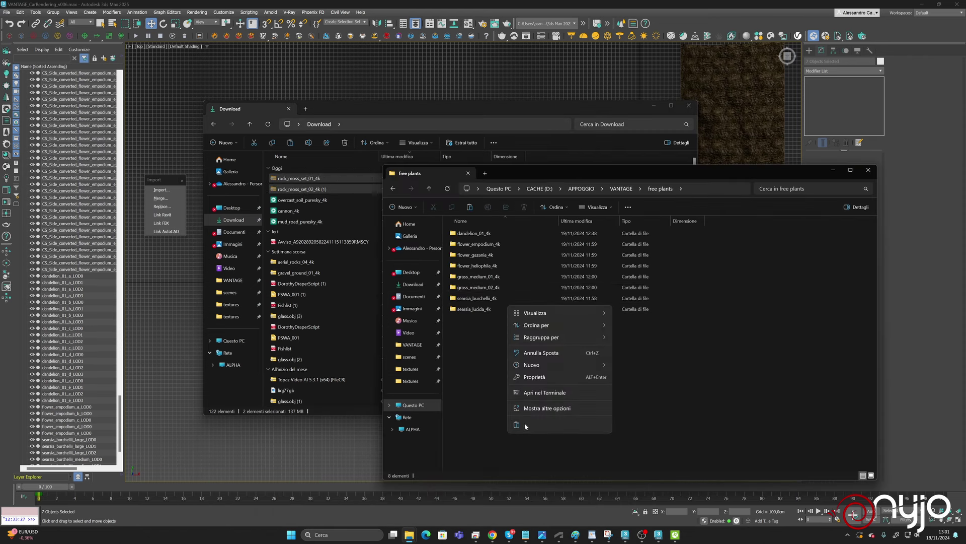
click(525, 426)
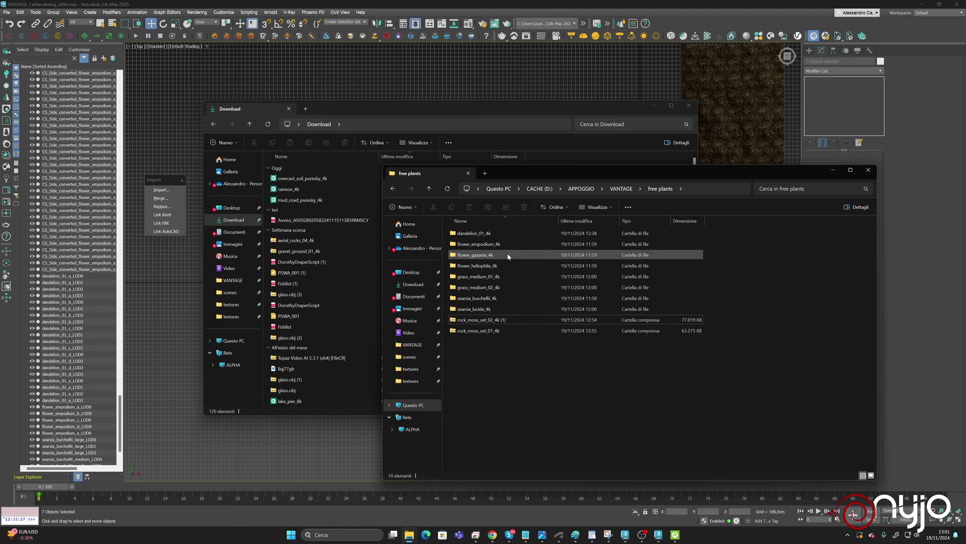
Extract each rock moss archive into its own folder with WinRAR.
right_click(487, 320)
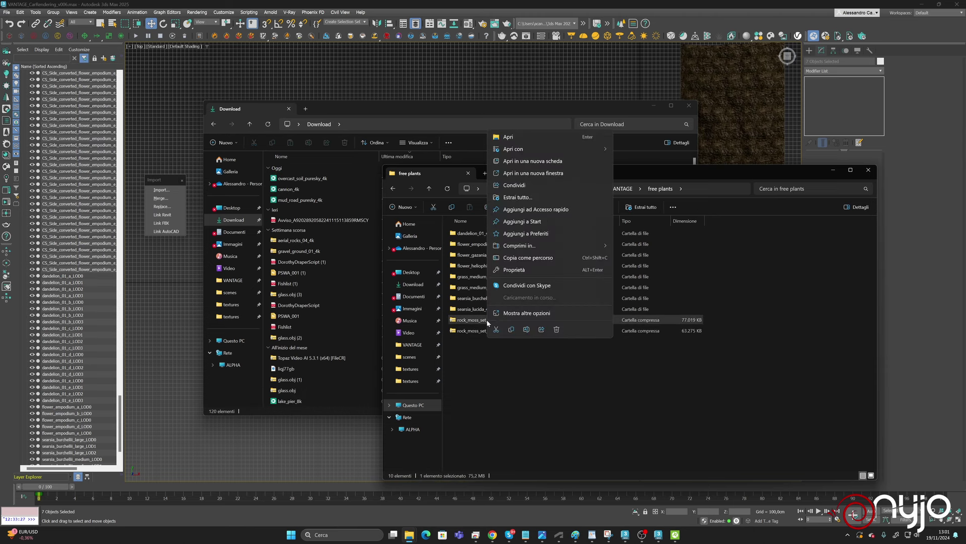
mouse_move(542, 297)
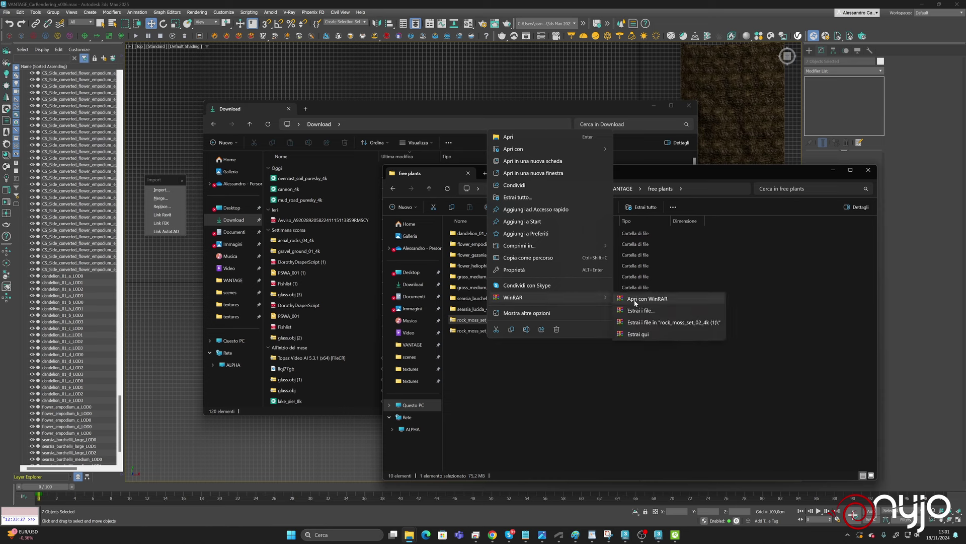
click(641, 322)
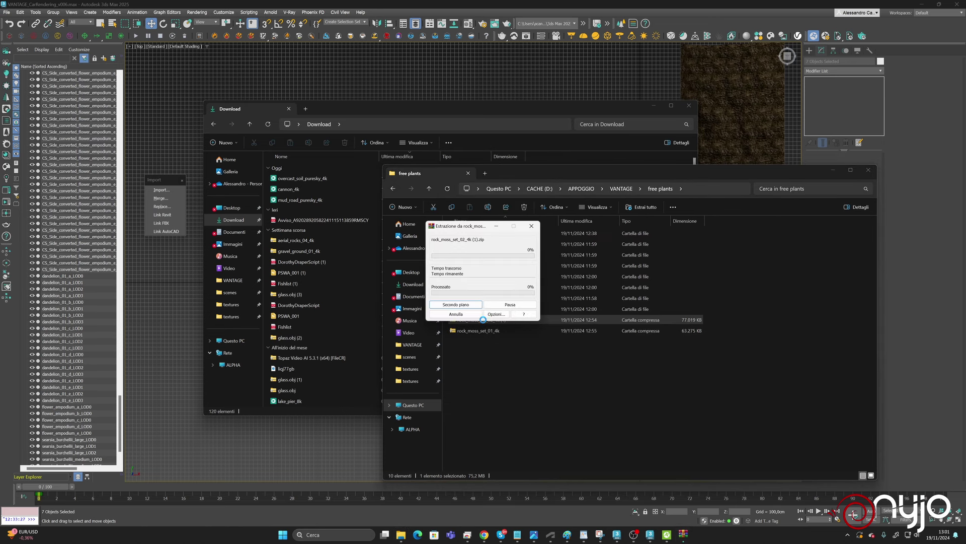
right_click(478, 331)
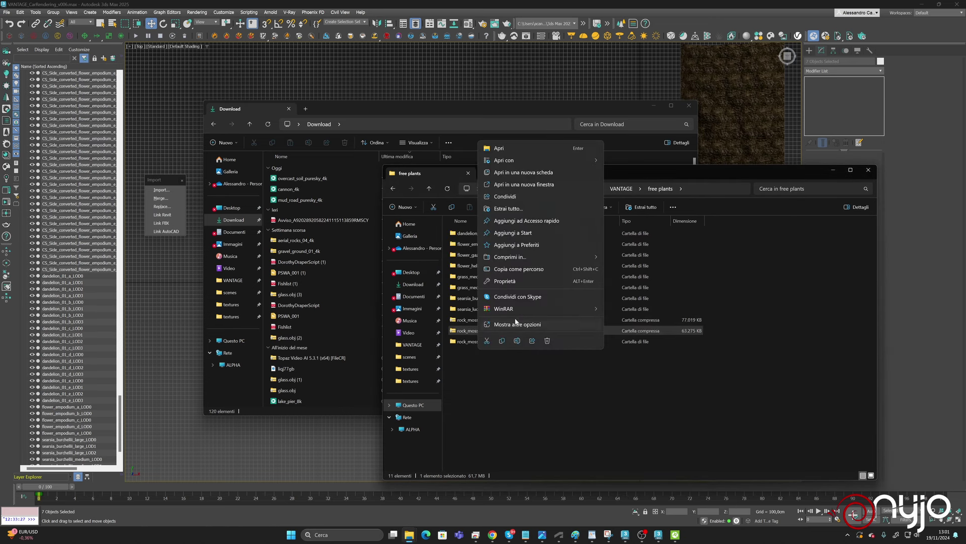
mouse_move(542, 308)
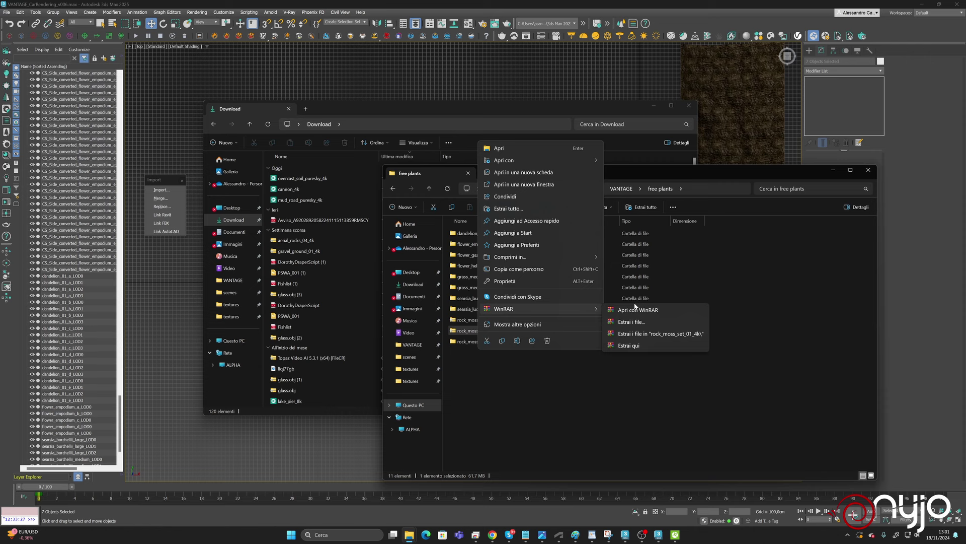
click(649, 335)
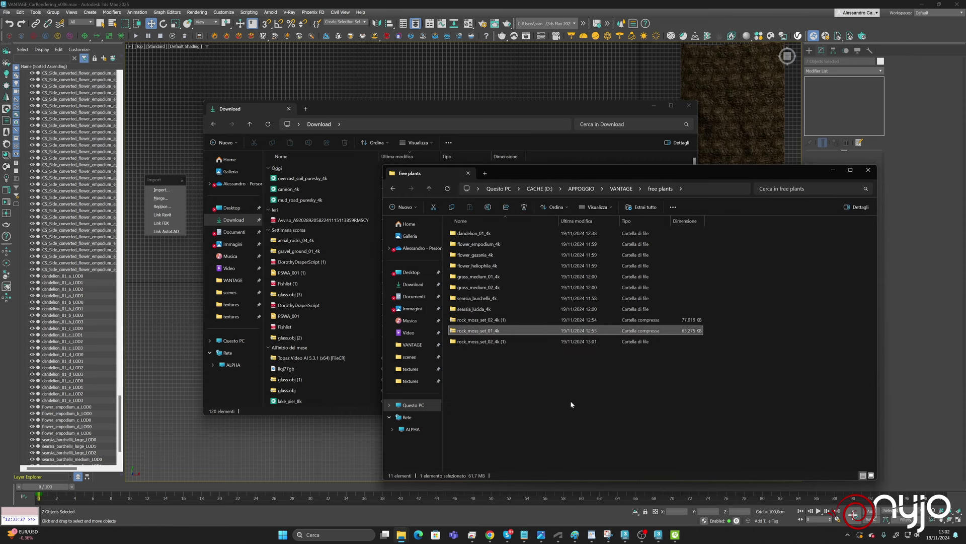
click(711, 3)
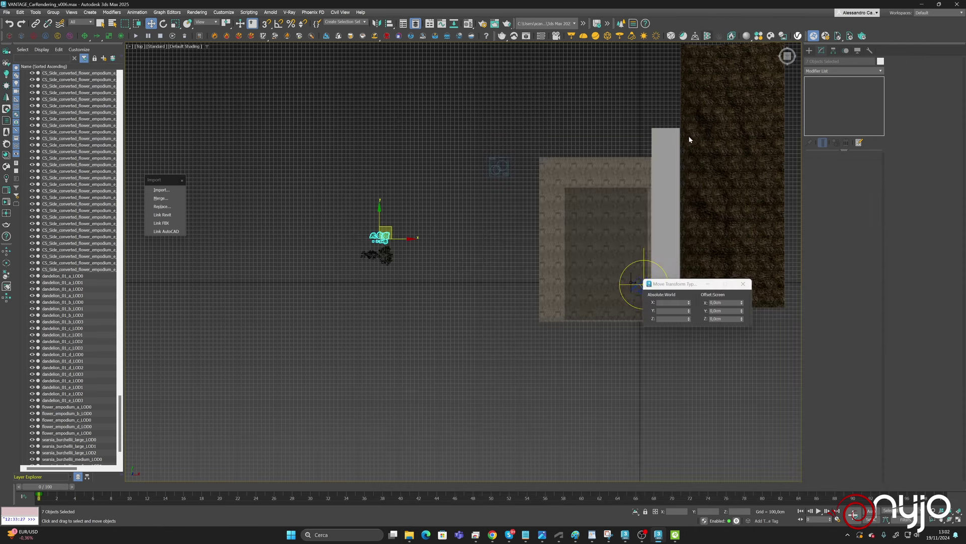
Import rock_moss_set_01_4k.fbx from the free plants folder with default FBX settings.
click(169, 190)
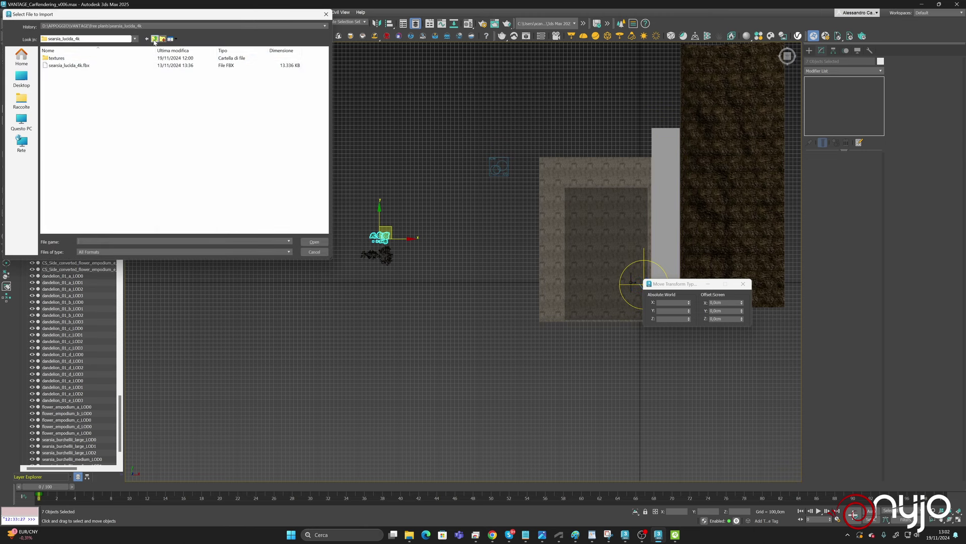
click(155, 39)
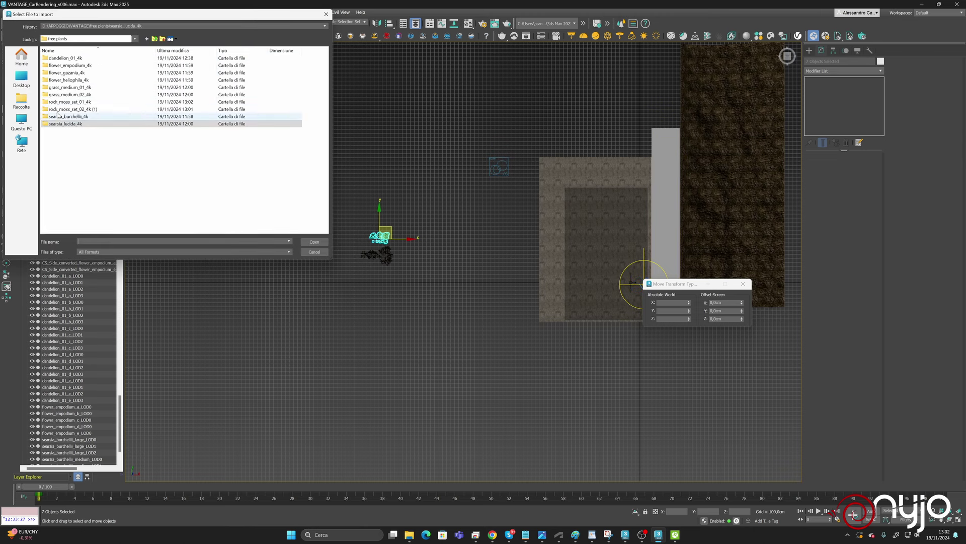
double_click(64, 102)
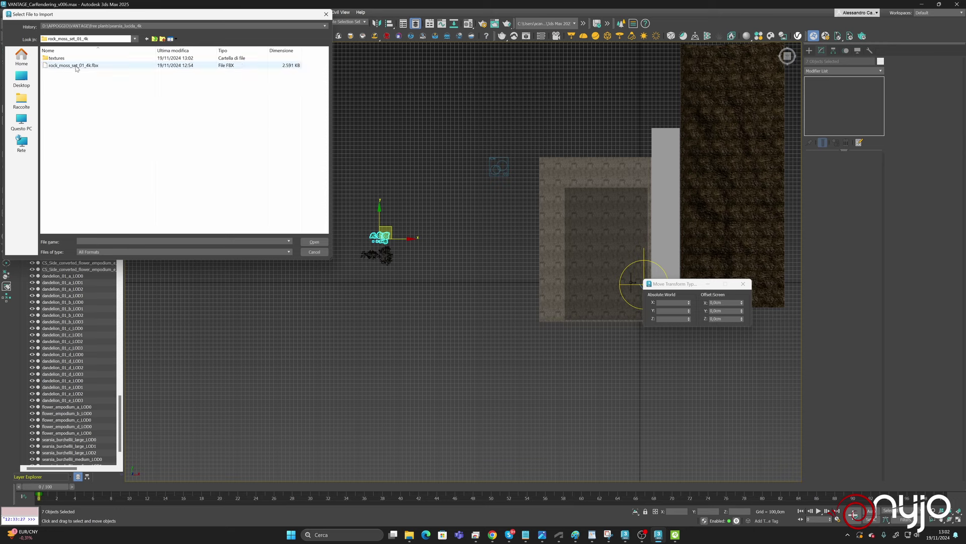
double_click(76, 66)
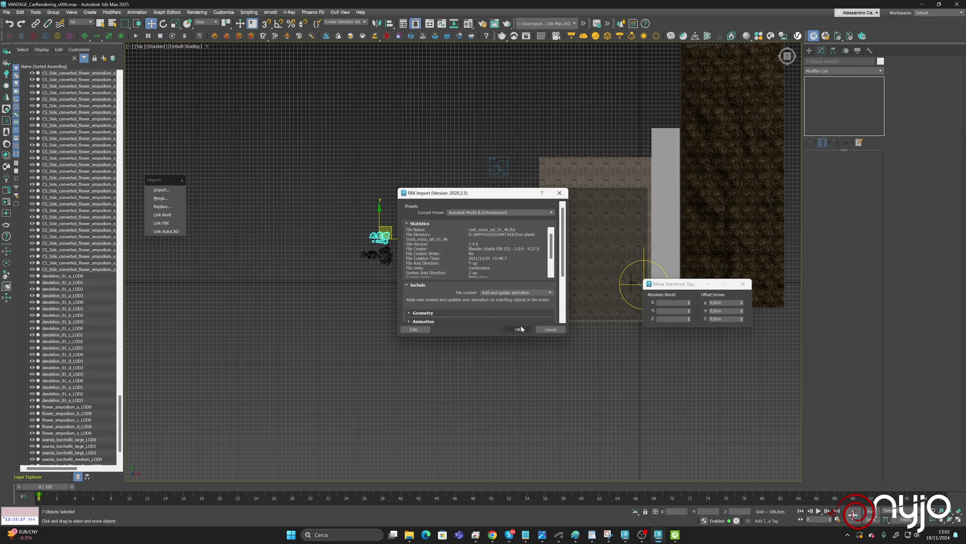
click(519, 329)
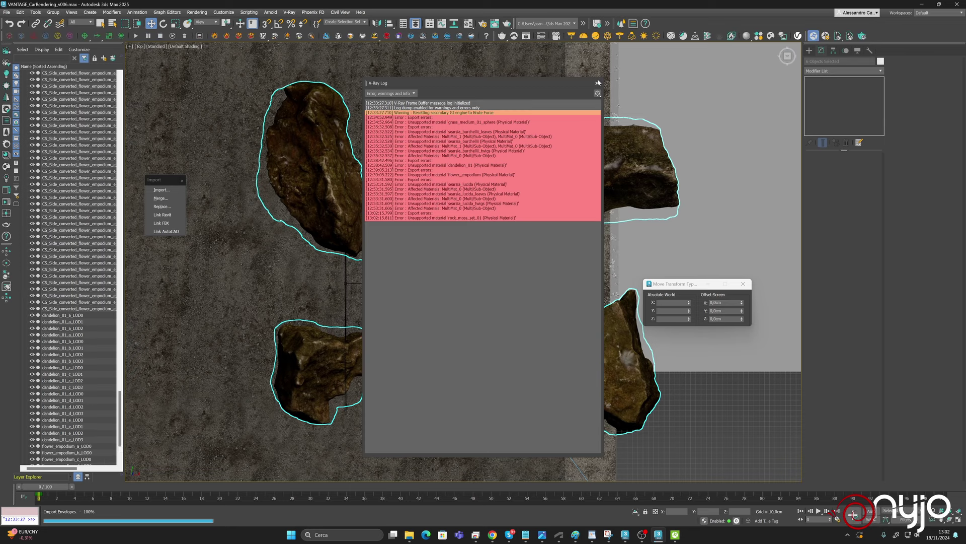
click(597, 83)
Move the six imported mossy rocks beside the plant cluster off the road.
scroll(483, 257, down, 8)
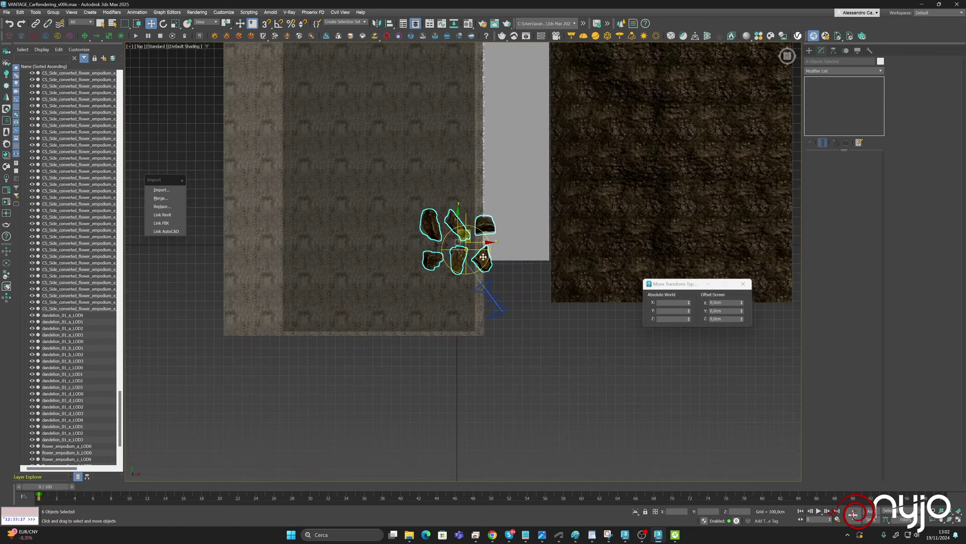
middle_drag(484, 257, 745, 257)
drag(745, 257, 242, 256)
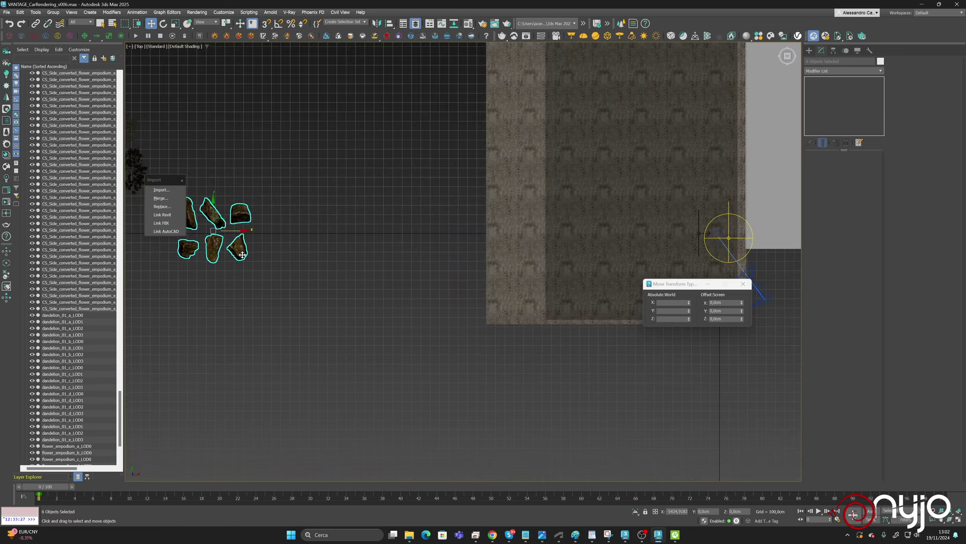
middle_drag(358, 246, 611, 352)
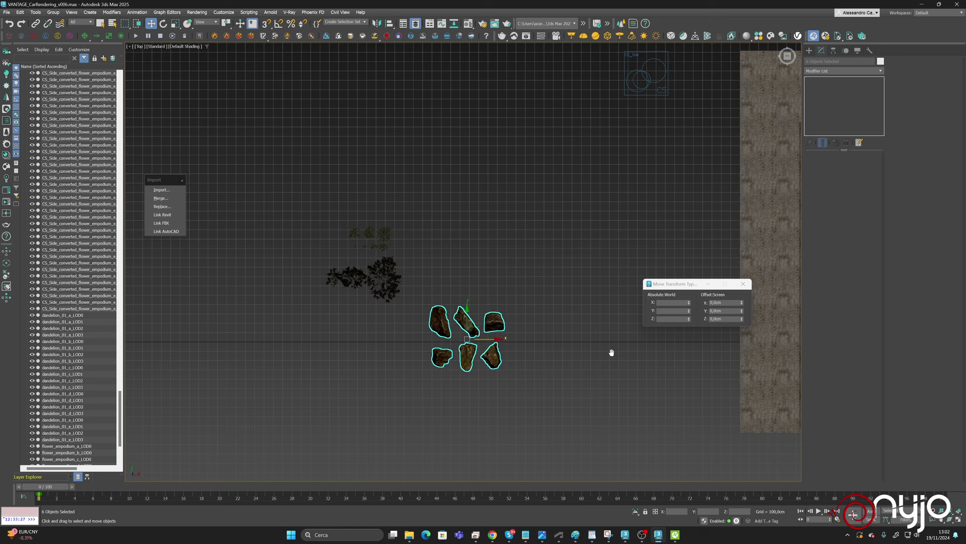
click(479, 332)
drag(506, 375, 505, 375)
drag(478, 322, 458, 234)
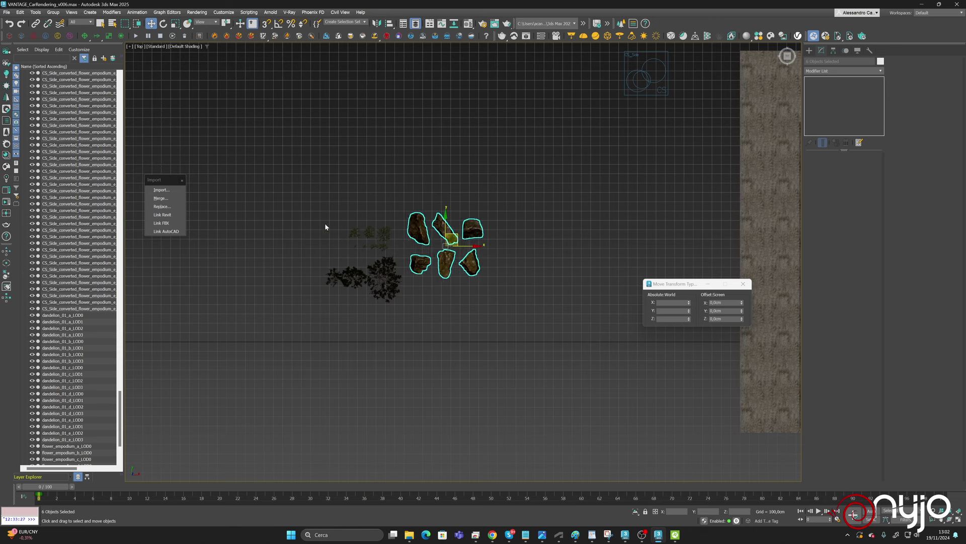
click(6, 12)
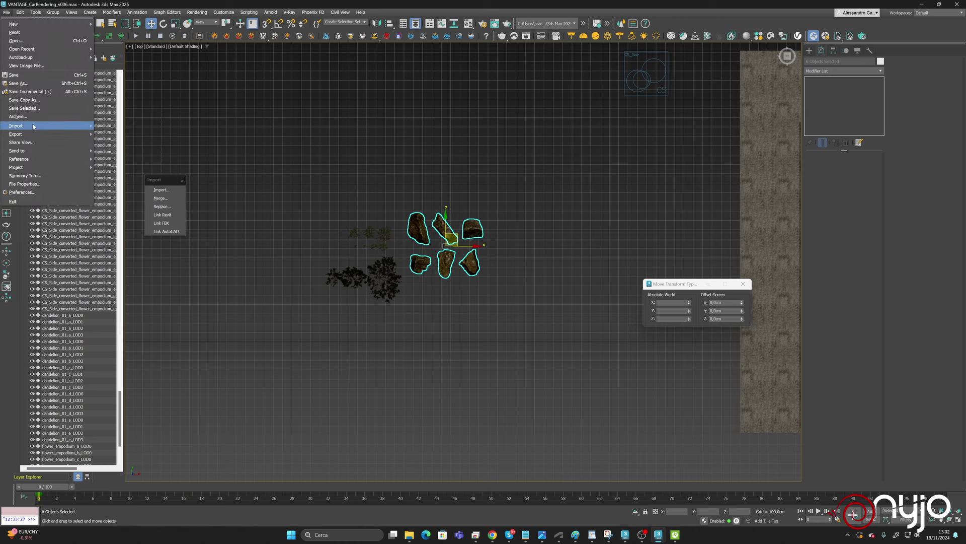
Import rock_moss_set_02_4k.fbx from the rock_moss_set_02_4k (1) folder.
click(161, 190)
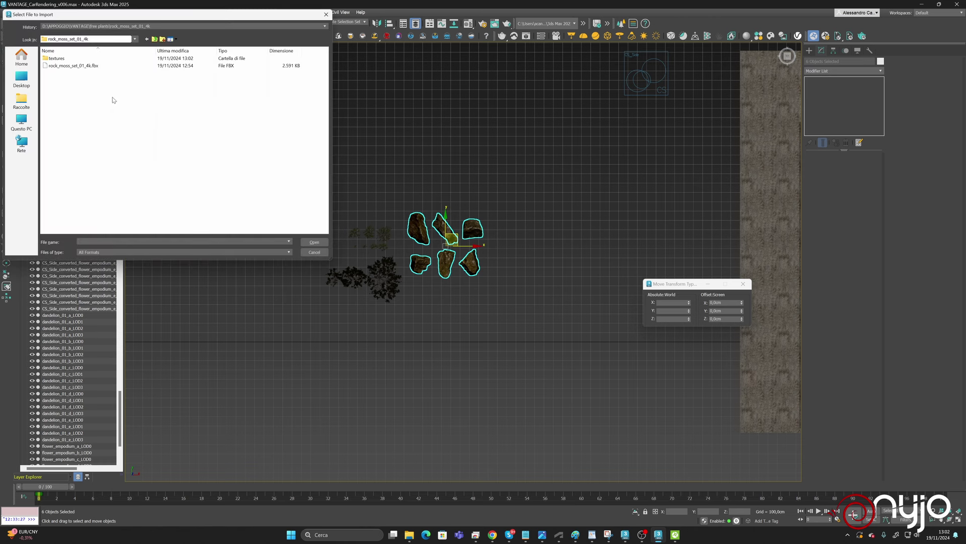
click(155, 38)
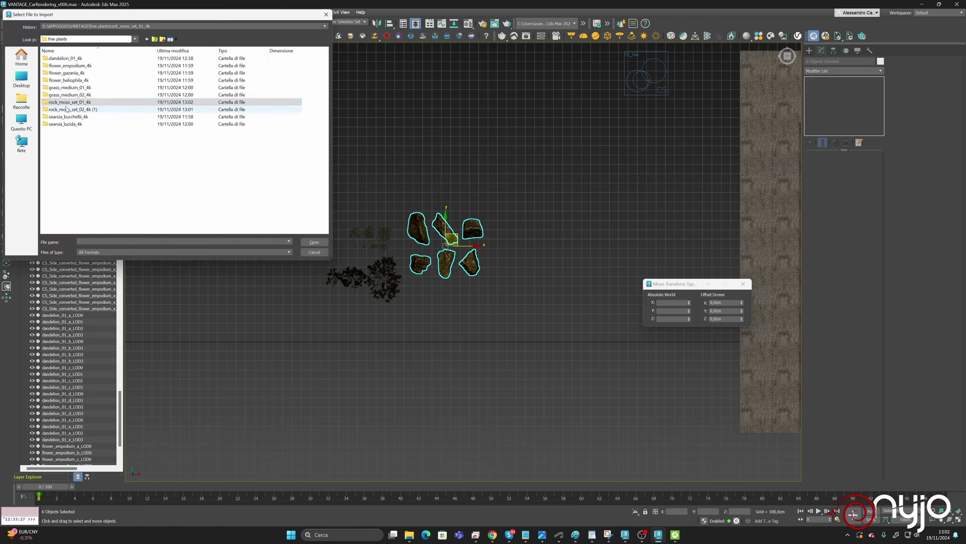
double_click(67, 110)
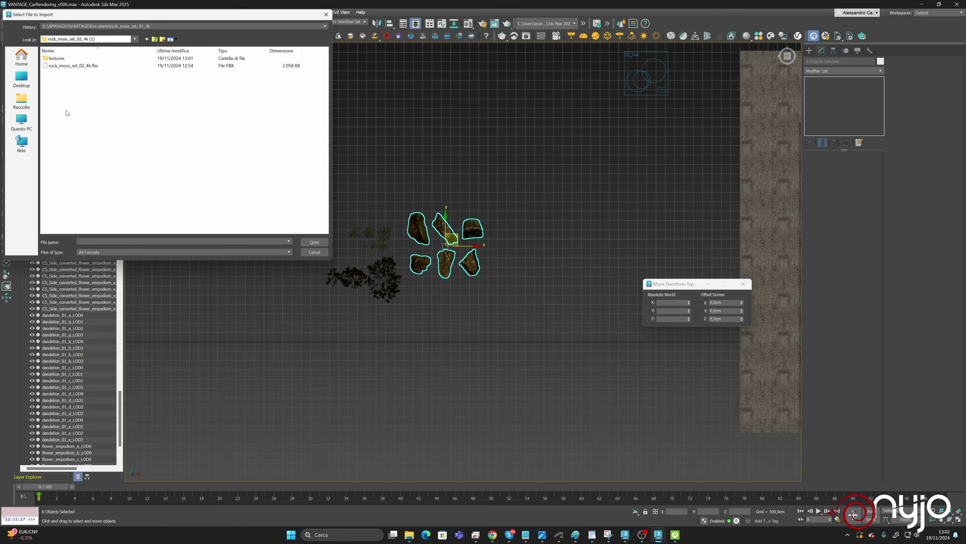
double_click(75, 65)
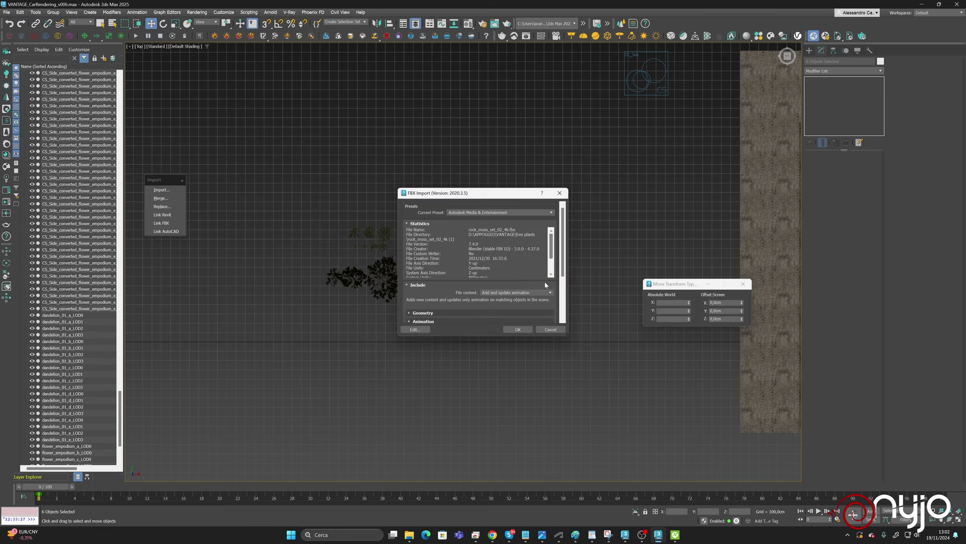
click(519, 329)
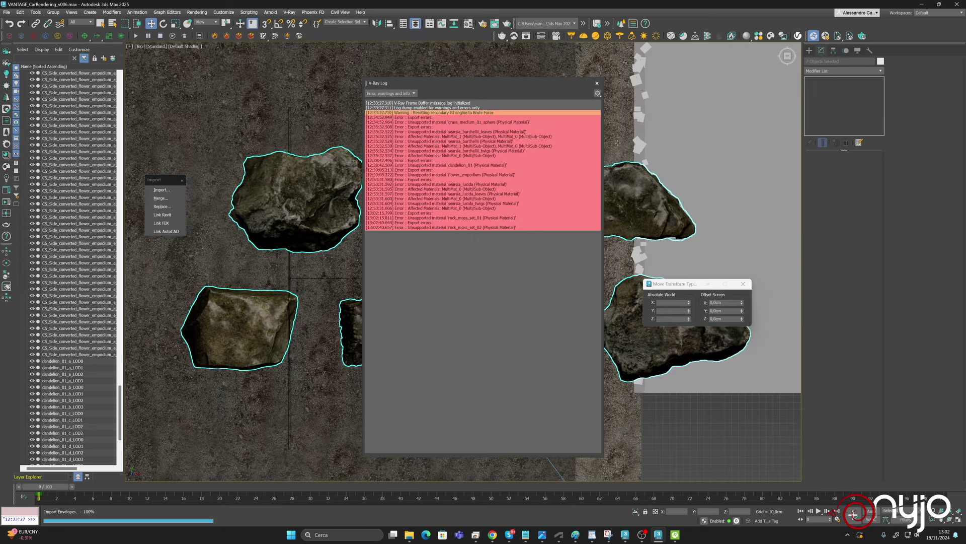
middle_drag(623, 190, 602, 189)
click(597, 84)
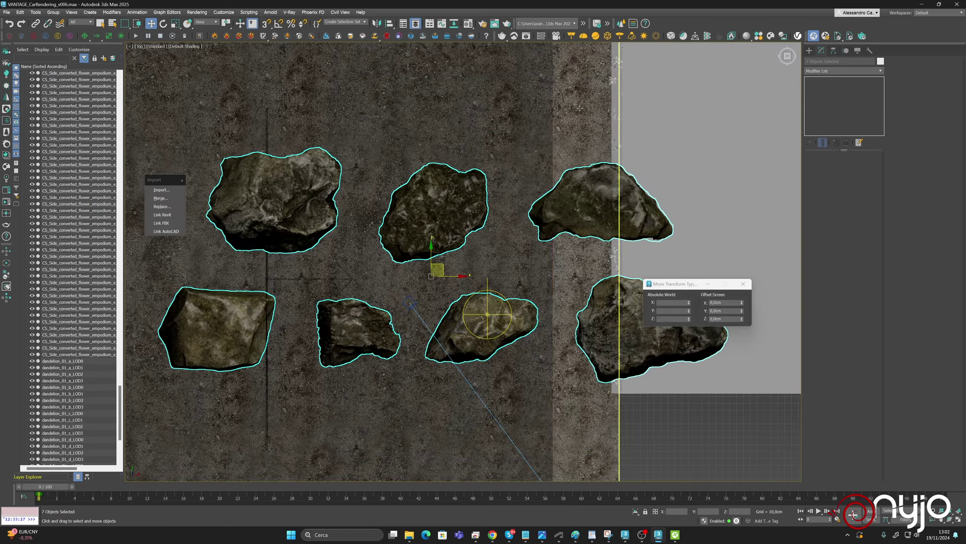
Place the seven new rocks below the first rock set and save VANTAGE_CarRendering_v006.max.
scroll(514, 237, down, 10)
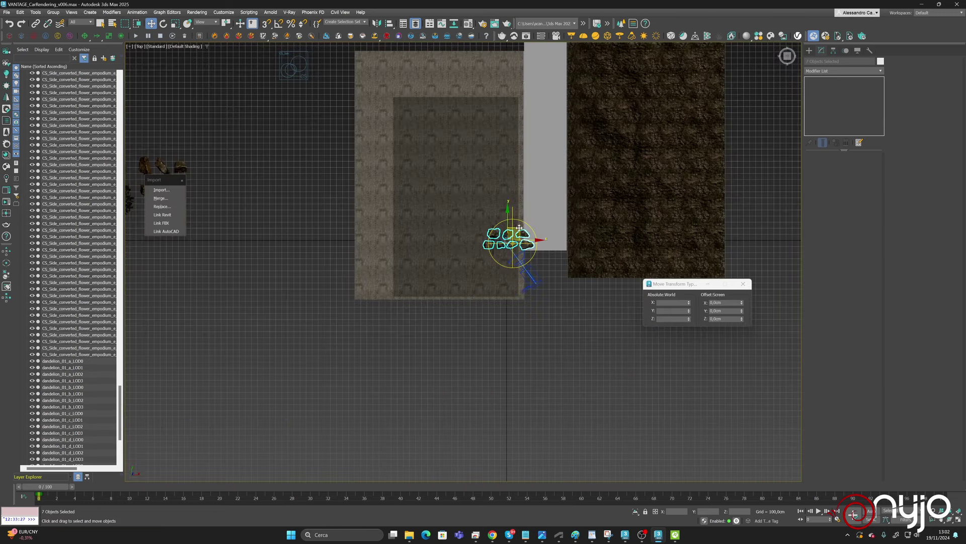
drag(517, 233, 239, 165)
middle_drag(238, 165, 430, 208)
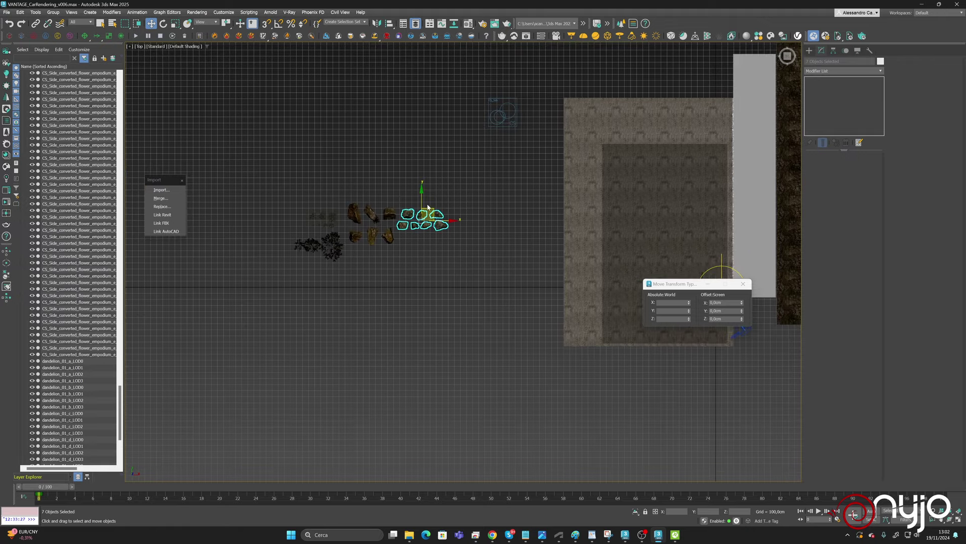
drag(430, 208, 378, 253)
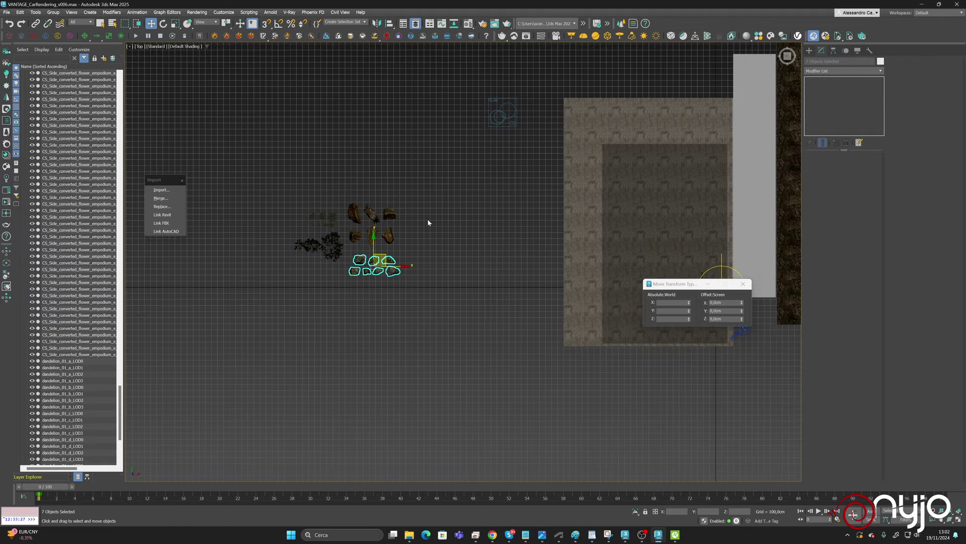
scroll(351, 224, up, 4)
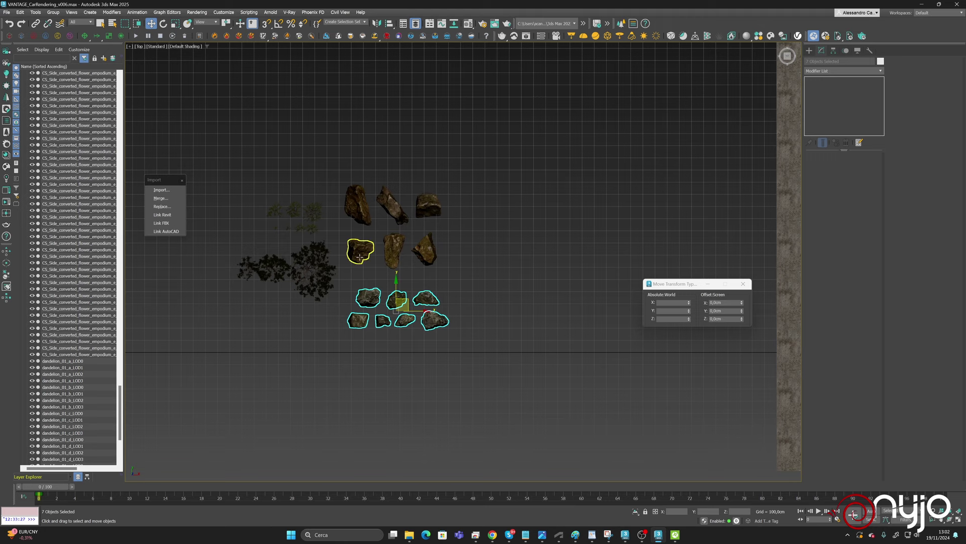
scroll(345, 272, up, 2)
scroll(345, 276, up, 1)
click(7, 12)
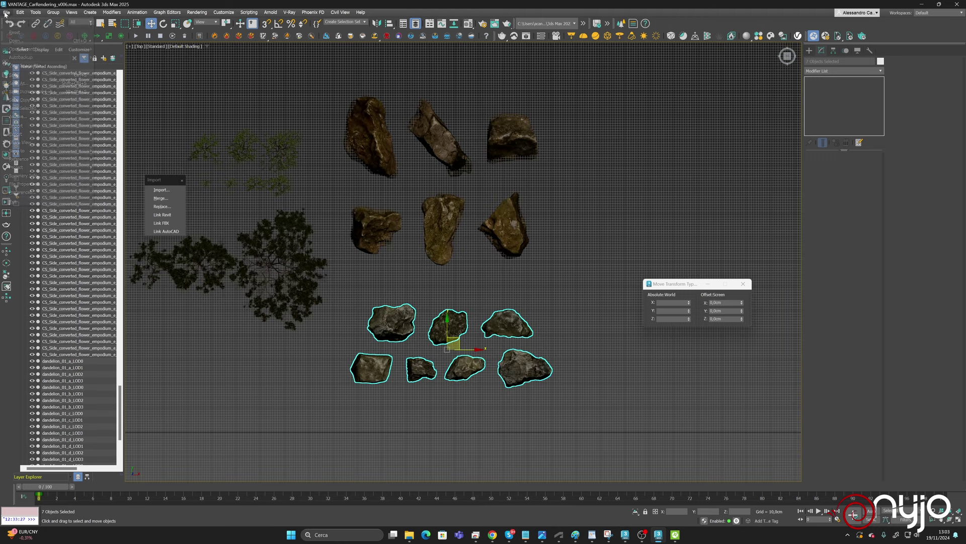
click(20, 77)
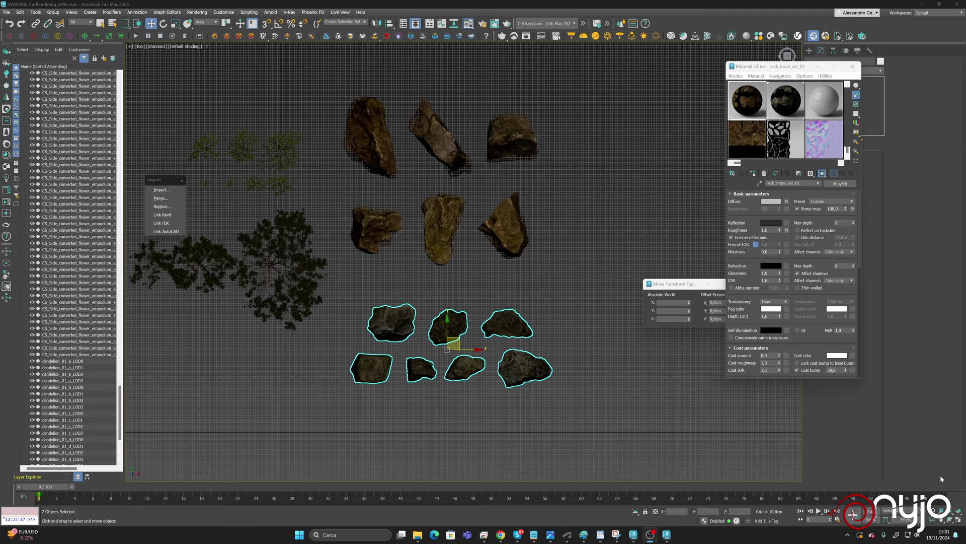
Restore the camera view alongside the Top view and pan toward the textured ground.
key(alt+w)
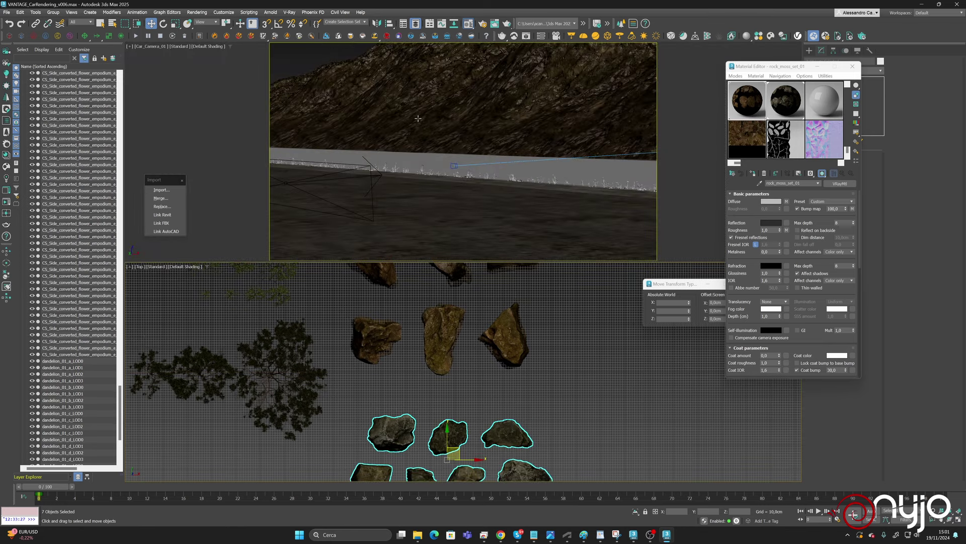
middle_drag(480, 336, 470, 371)
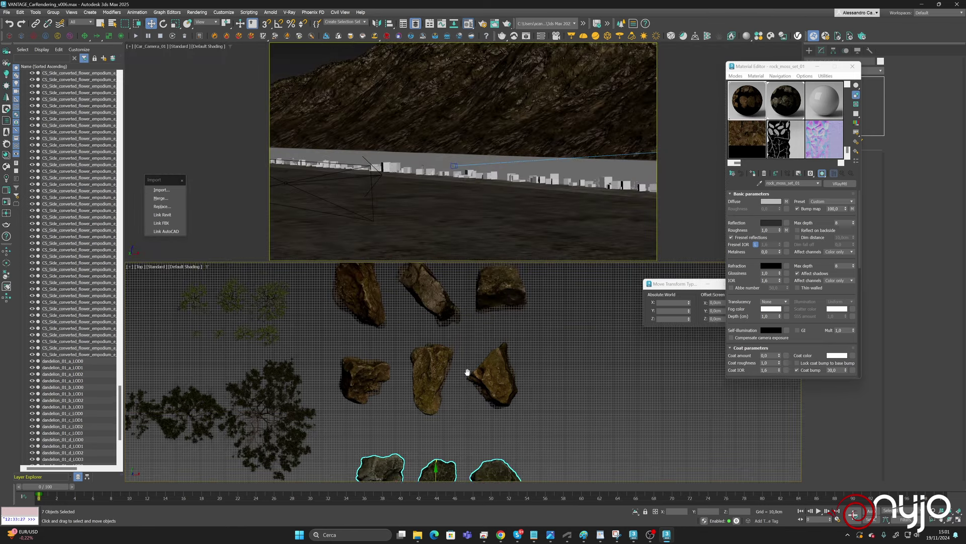
scroll(470, 371, down, 5)
scroll(488, 378, up, 5)
scroll(420, 410, up, 5)
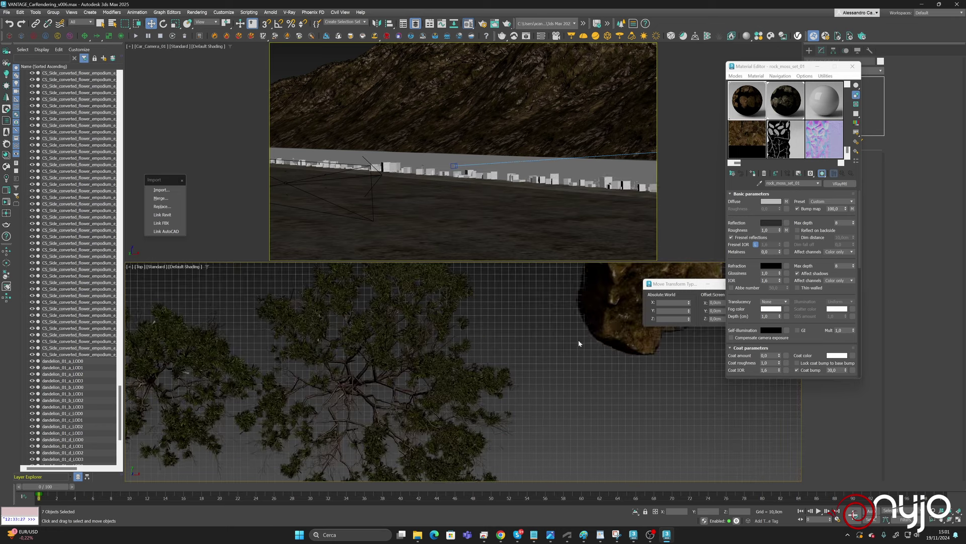
scroll(579, 340, down, 8)
middle_drag(592, 366, 295, 409)
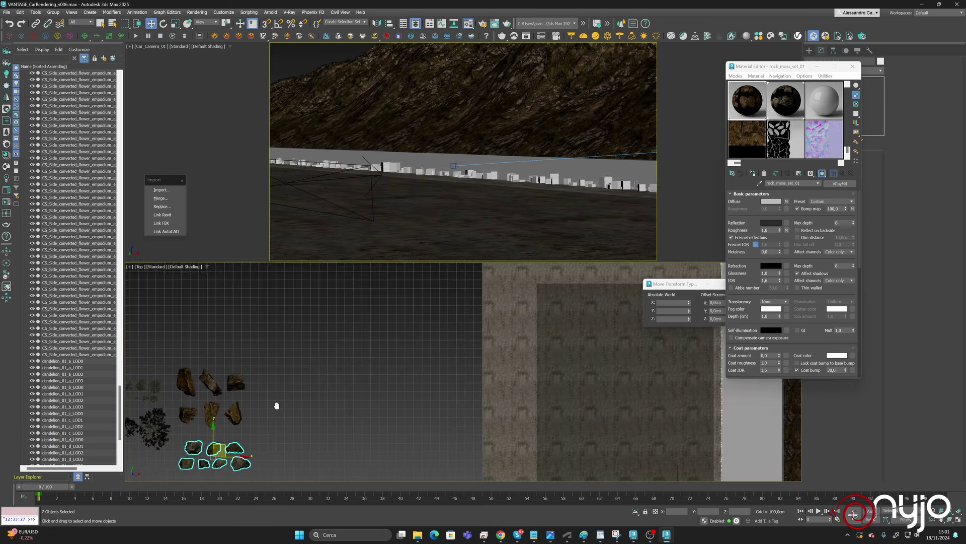
scroll(394, 389, down, 3)
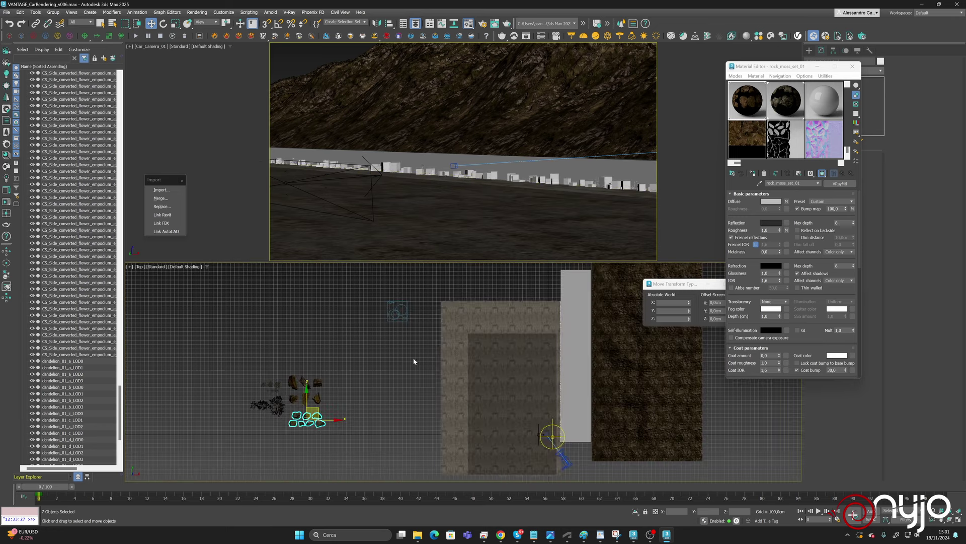
Create a new Chaos Scatter object in the Top view.
click(817, 68)
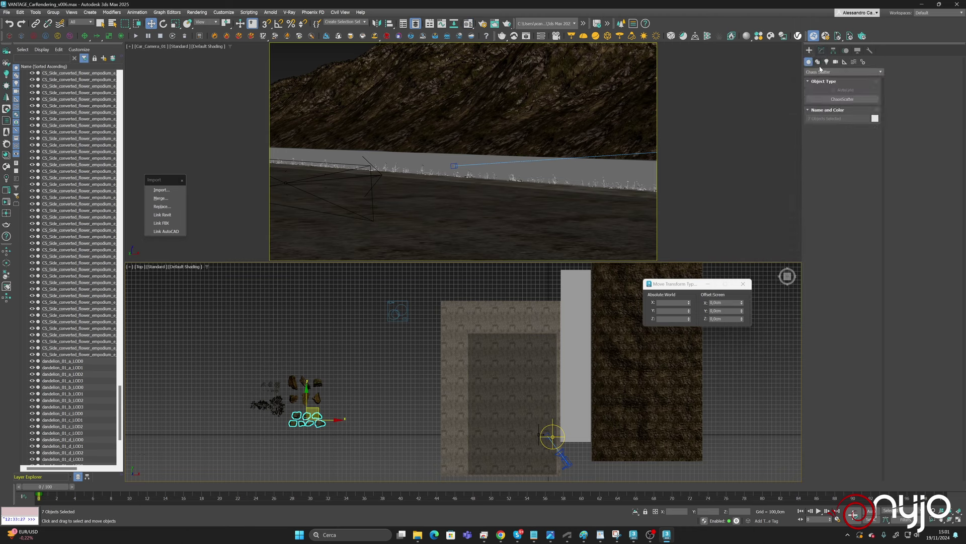
click(842, 99)
click(393, 335)
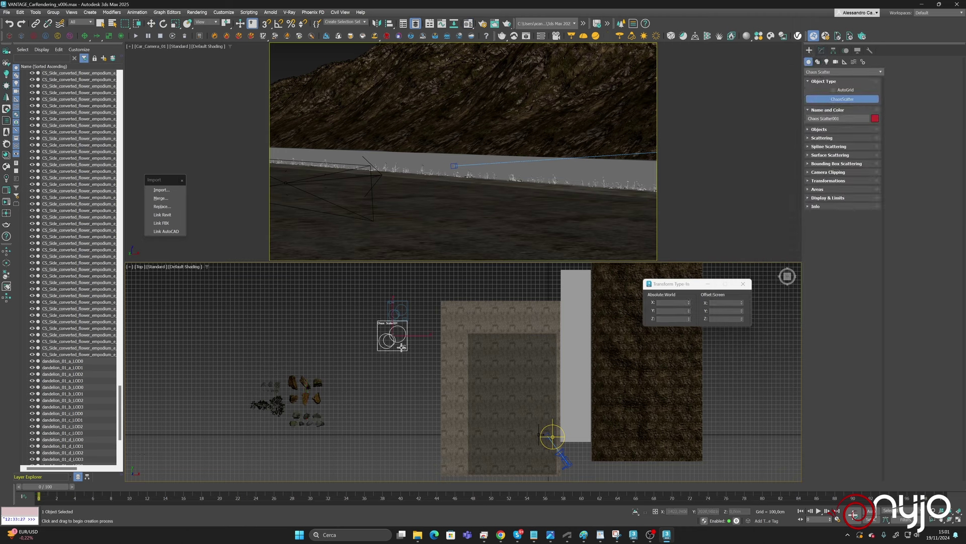
click(822, 50)
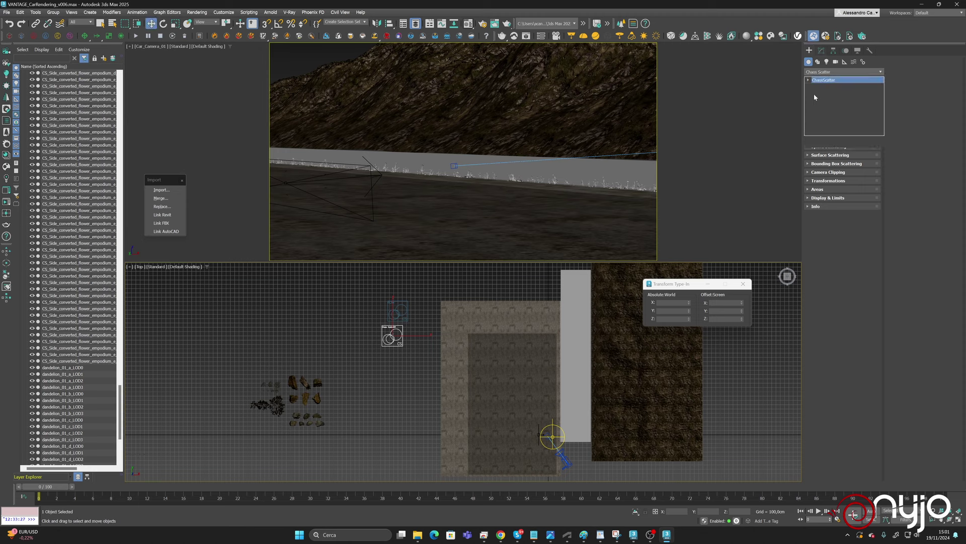
Collapse the Plants layer and make the Scatter layer current.
scroll(81, 191, up, 5)
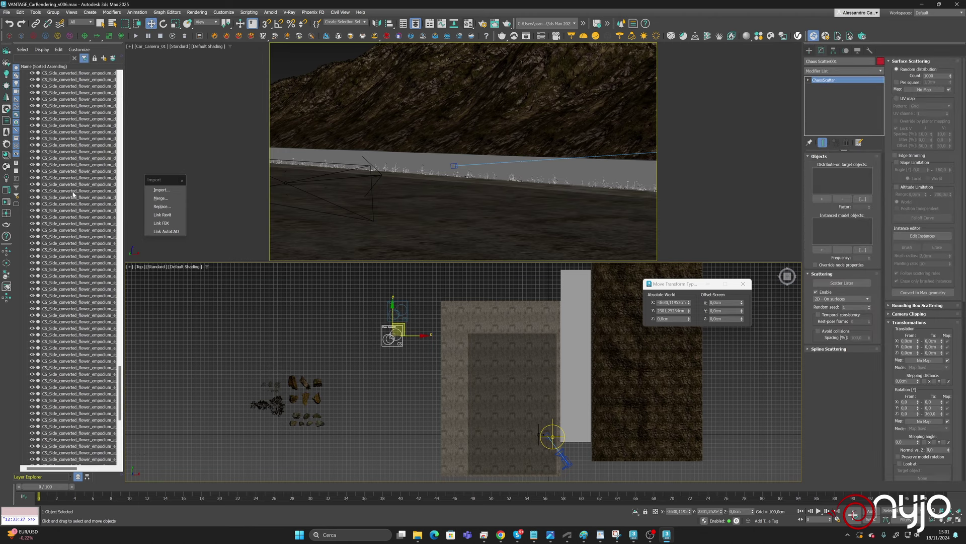
scroll(84, 186, up, 15)
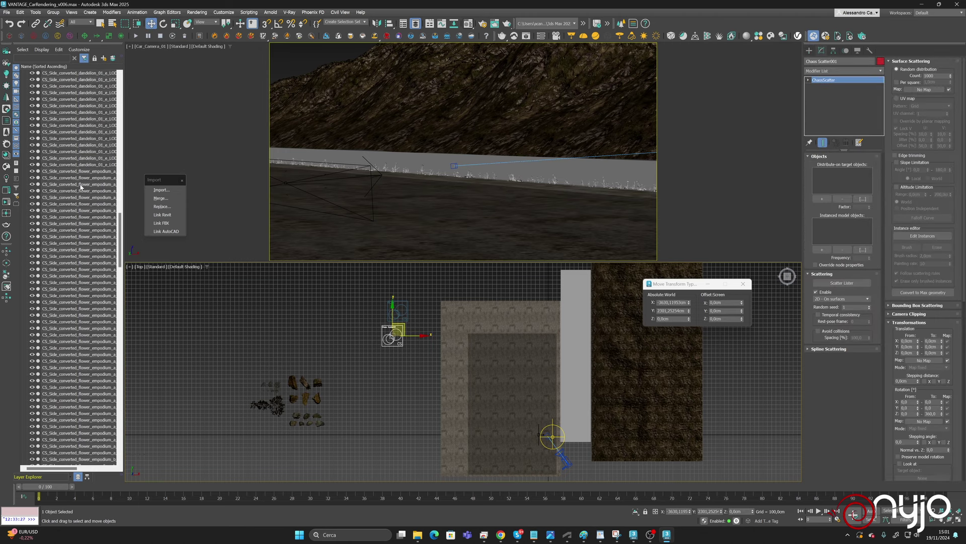
scroll(78, 186, up, 10)
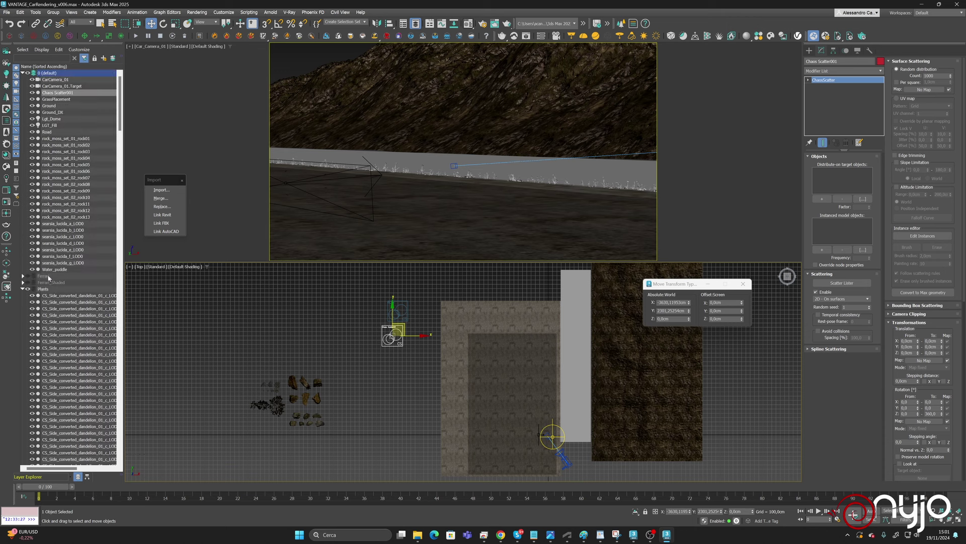
click(23, 288)
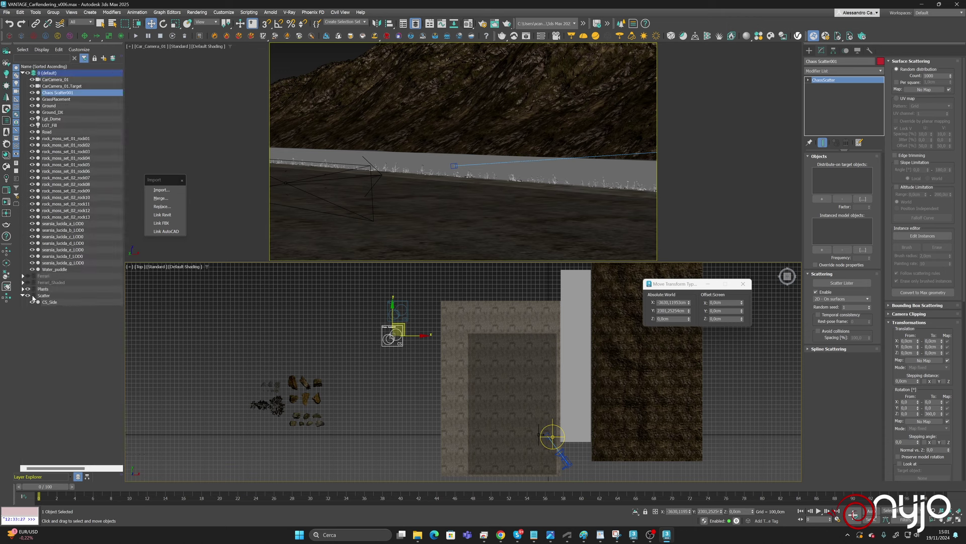
click(33, 295)
Rename the scatter object CS_Mountain and add it to the Scatter layer.
click(841, 62)
text(CS_Mountain)
key(Return)
click(105, 59)
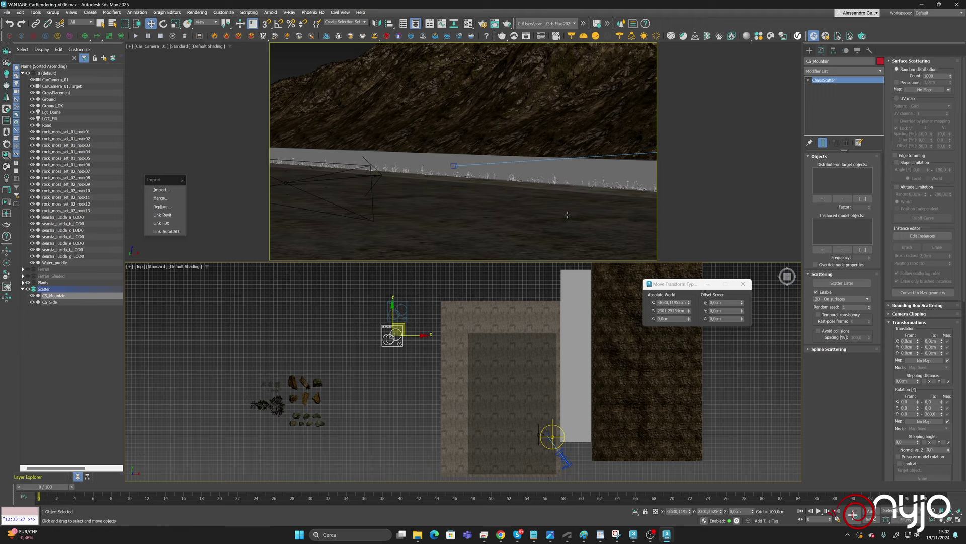
scroll(543, 352, up, 2)
scroll(544, 352, down, 4)
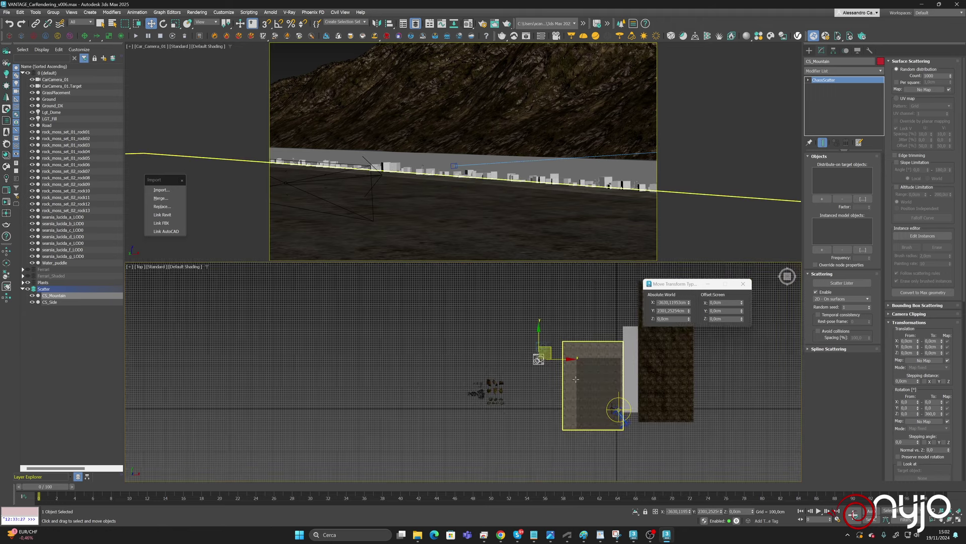
Select the Ground_DX mountain ground and turn on wireframe edges in the camera view.
middle_drag(570, 355, 432, 384)
click(378, 79)
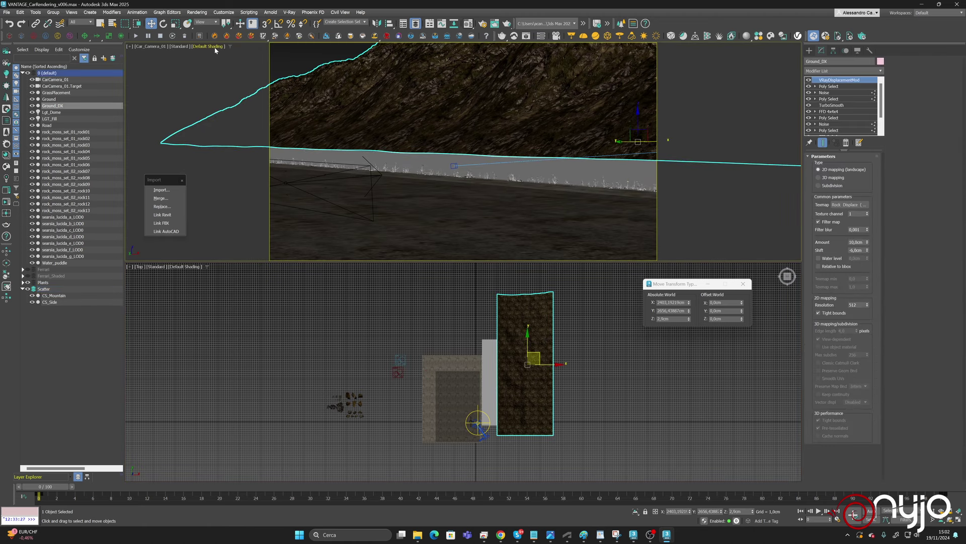
click(215, 46)
click(222, 129)
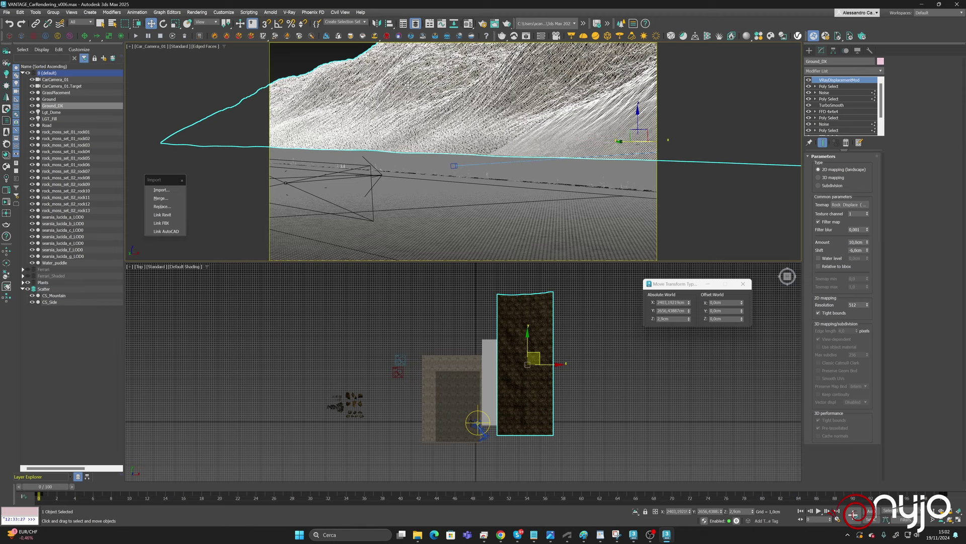
Switch the camera view to Clay shading and turn its wireframe edges back off.
click(208, 47)
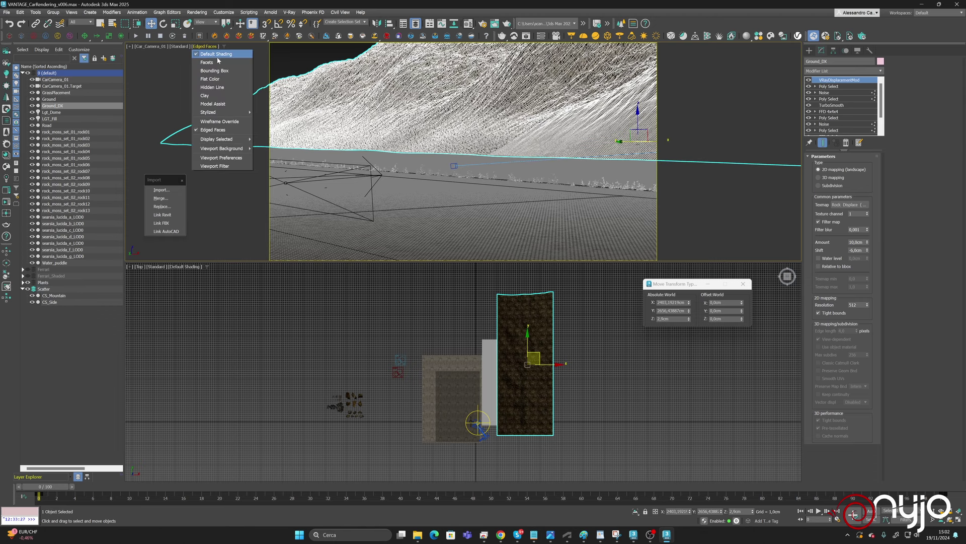
click(212, 96)
click(713, 188)
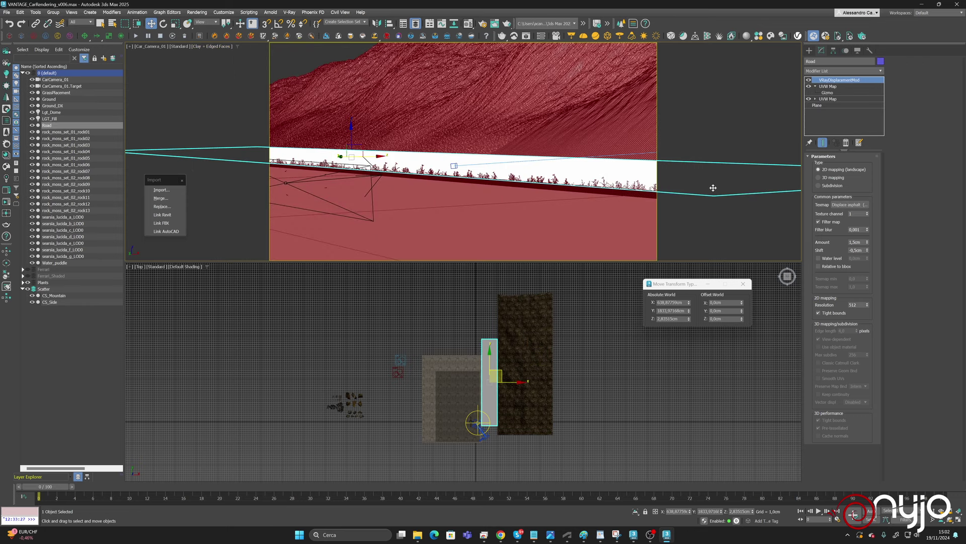
click(218, 47)
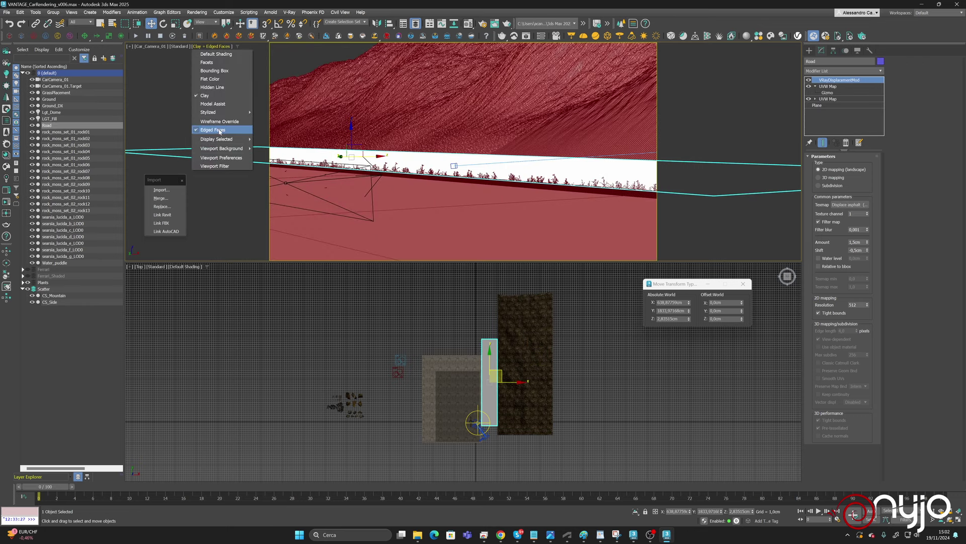
click(221, 129)
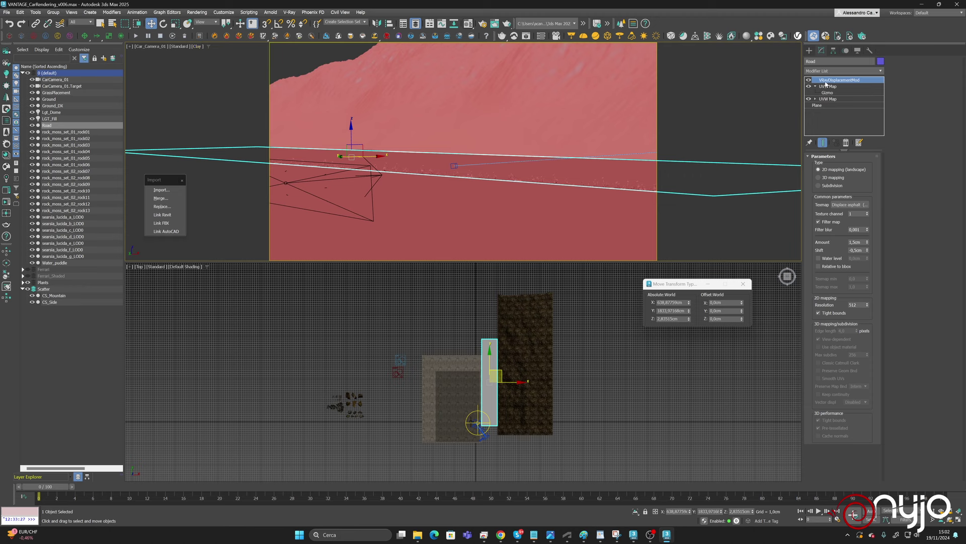
Add Ground_DX as CS_Mountain's distribute-on target surface.
click(399, 373)
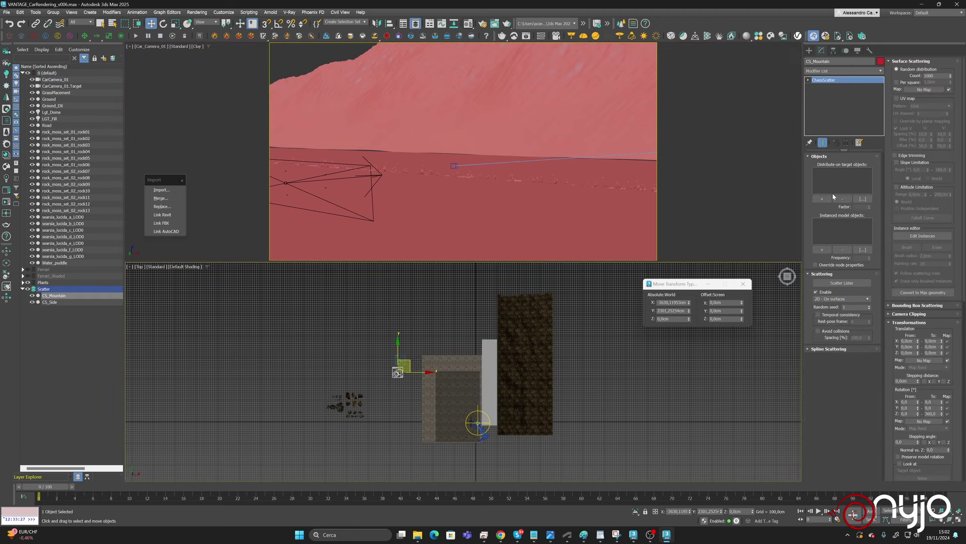
click(823, 199)
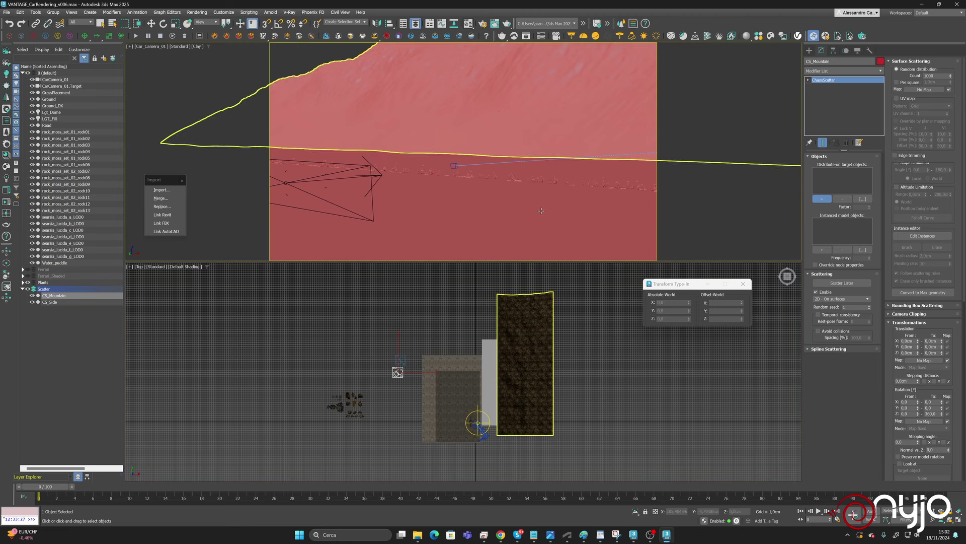
click(526, 362)
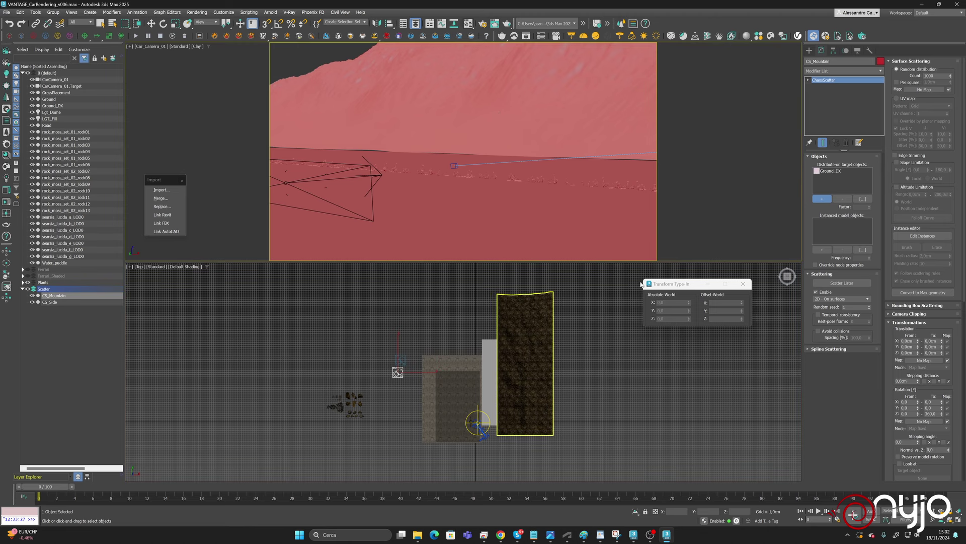
Switch to the Move tool and bring up the Create panel's spline Shapes.
key(w)
click(809, 50)
click(818, 61)
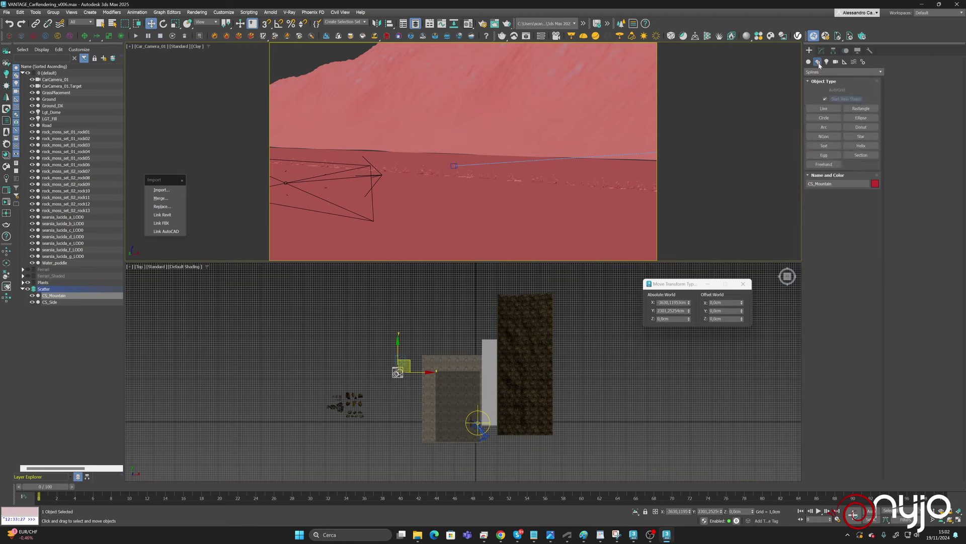
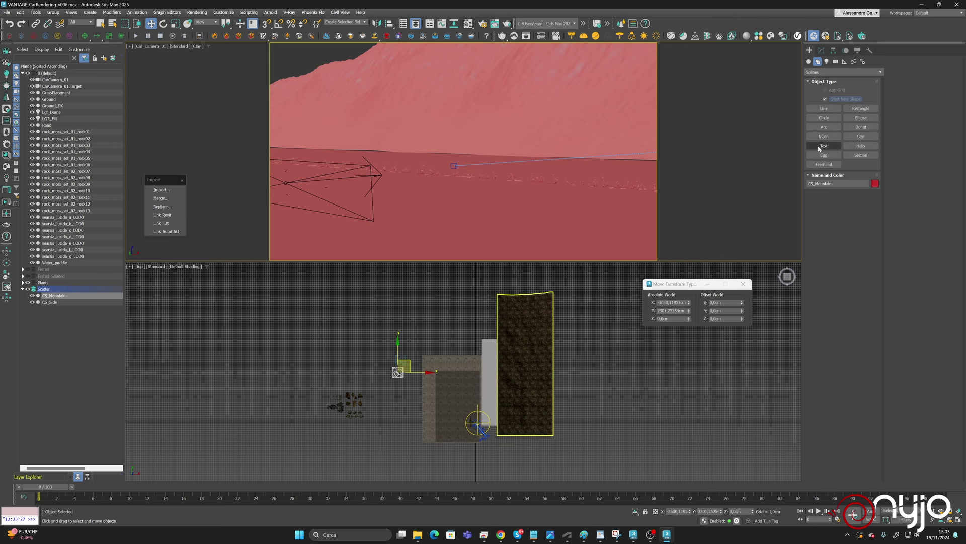
Draw a rectangle spline over the dark mountain plane in Top view and name it CS_MountainRegion.
click(861, 109)
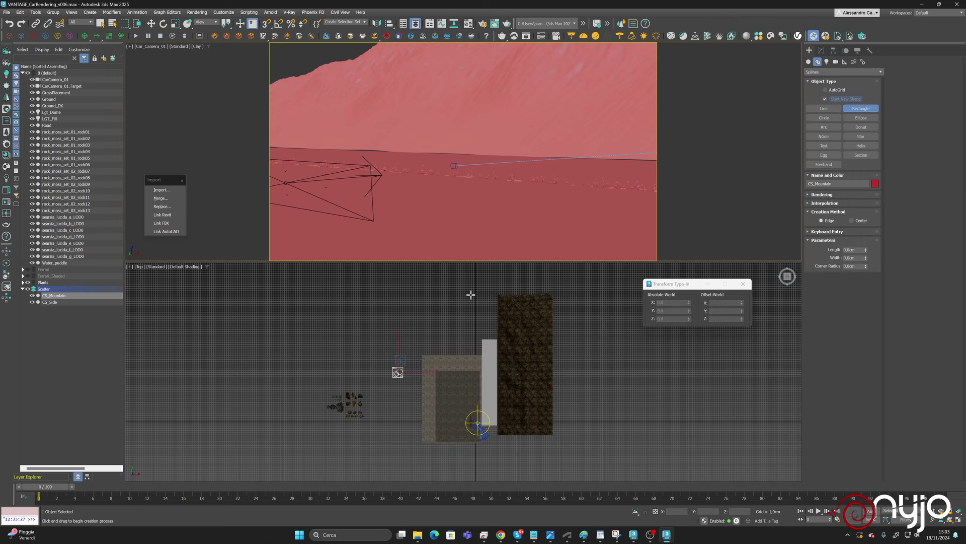
drag(486, 284, 522, 443)
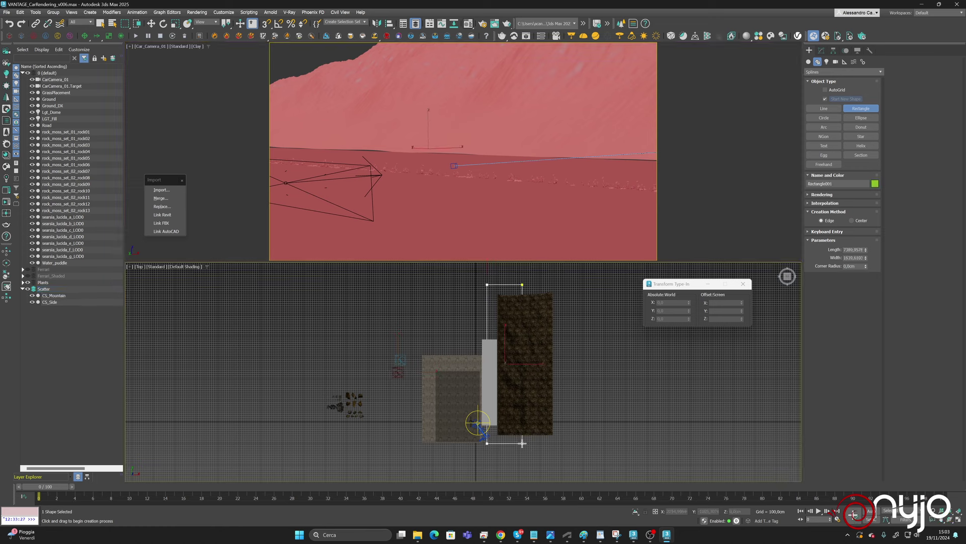
click(822, 50)
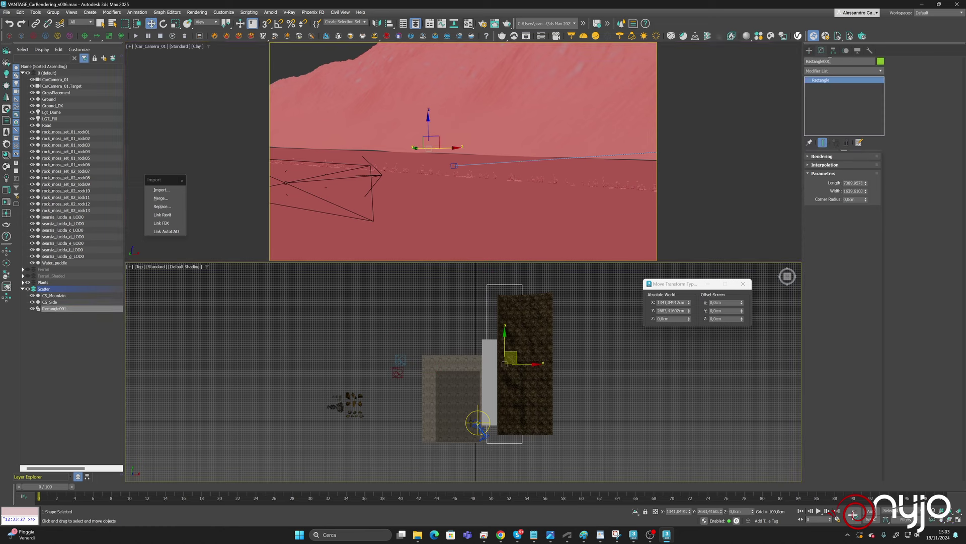
text(CS_Mountain)
key(Return)
Add a rock_moss_set_01 rock as CS_Mountain's instanced model object.
click(57, 296)
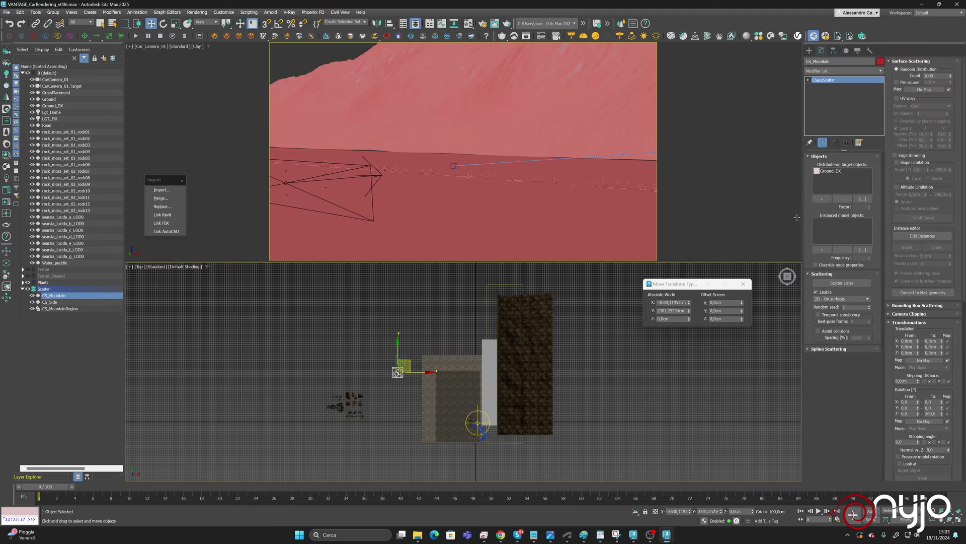
click(822, 249)
scroll(332, 405, up, 5)
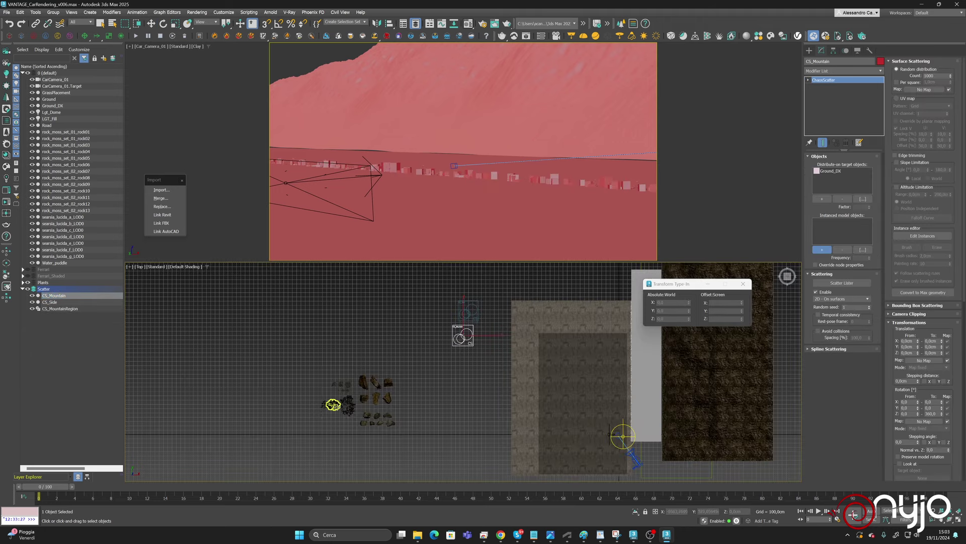
scroll(382, 389, up, 2)
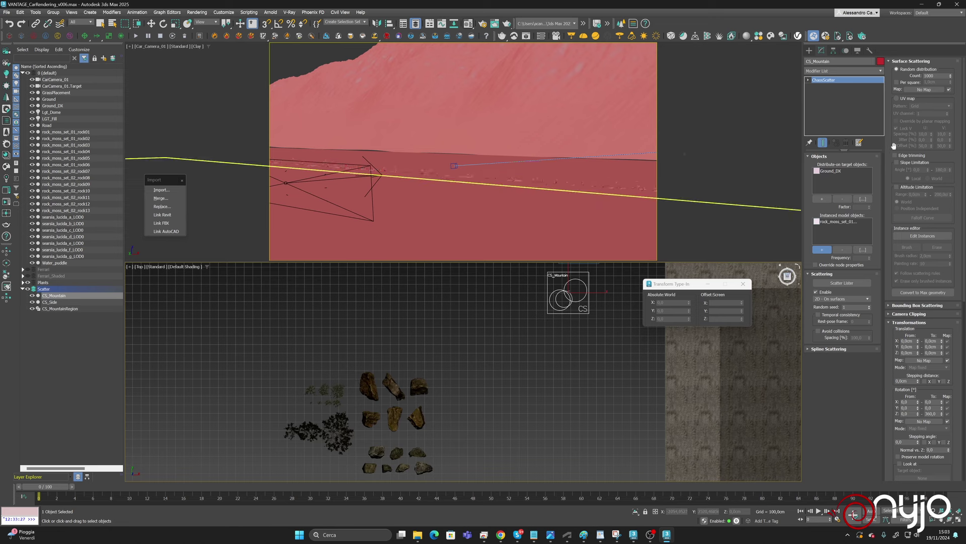
key(w)
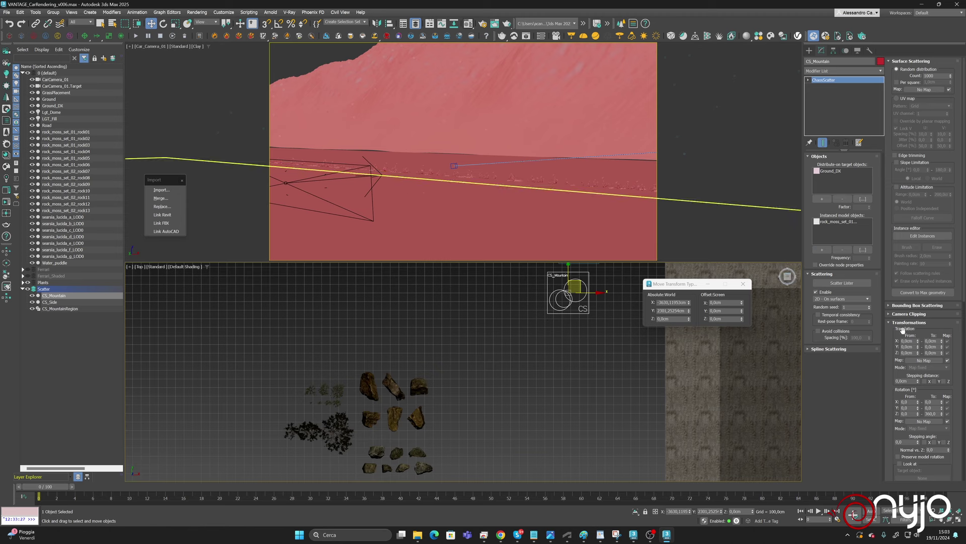
Review the Transformations rollout and frame the camera and scattered rocks in the Top view.
scroll(917, 256, down, 1)
scroll(917, 256, down, 5)
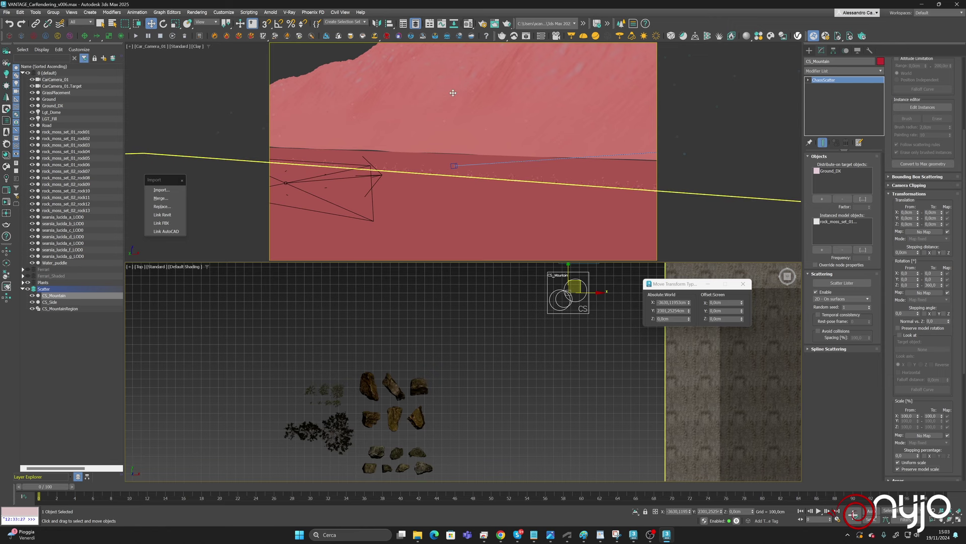
scroll(572, 399, up, 8)
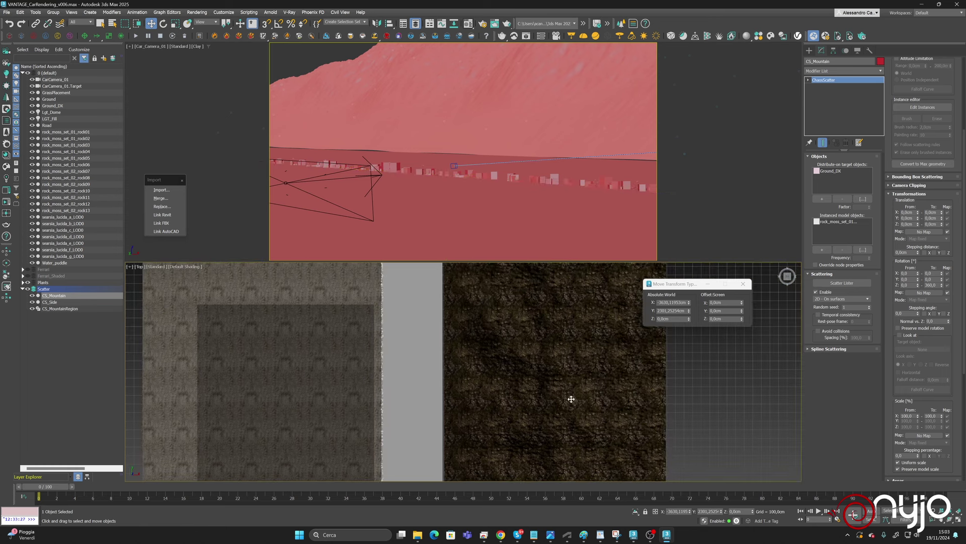
scroll(557, 348, down, 6)
scroll(554, 346, up, 1)
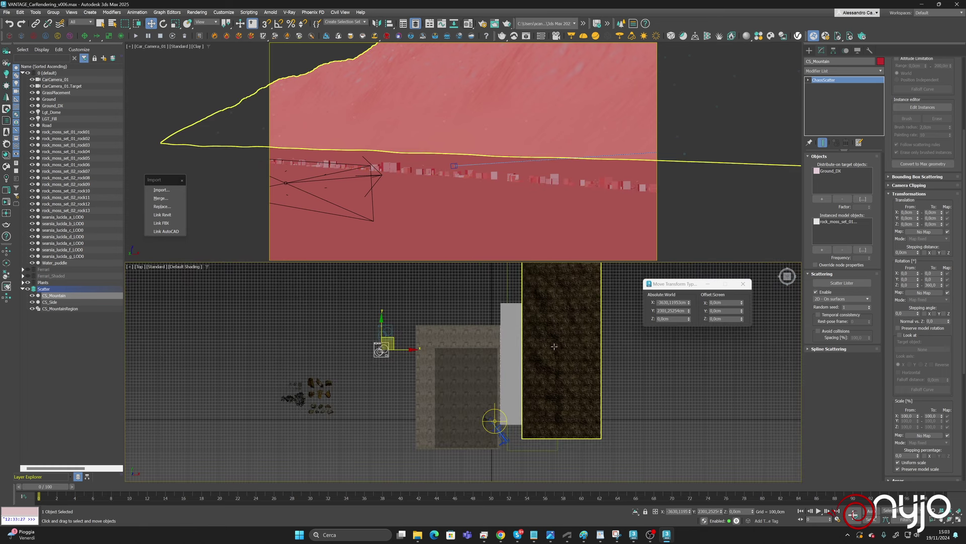
middle_drag(554, 346, 550, 384)
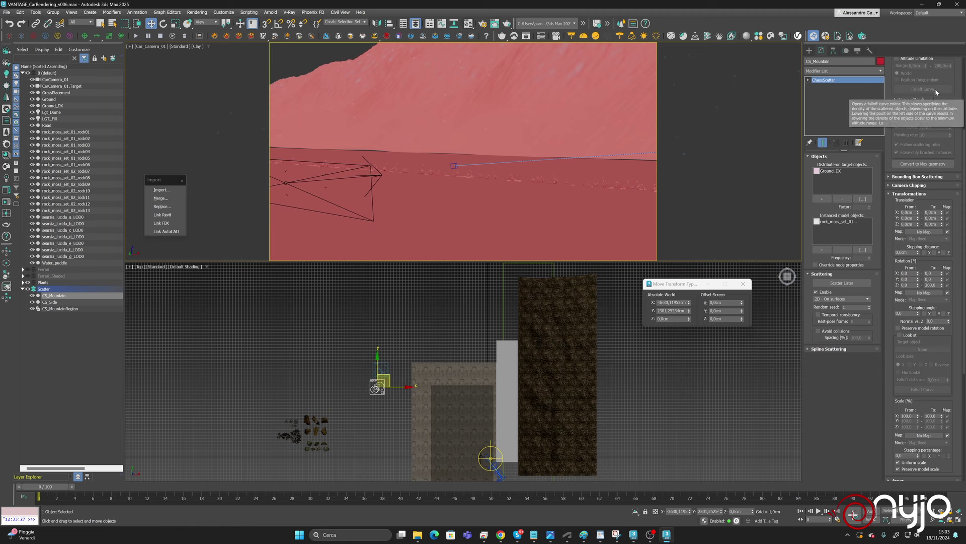
scroll(922, 354, up, 3)
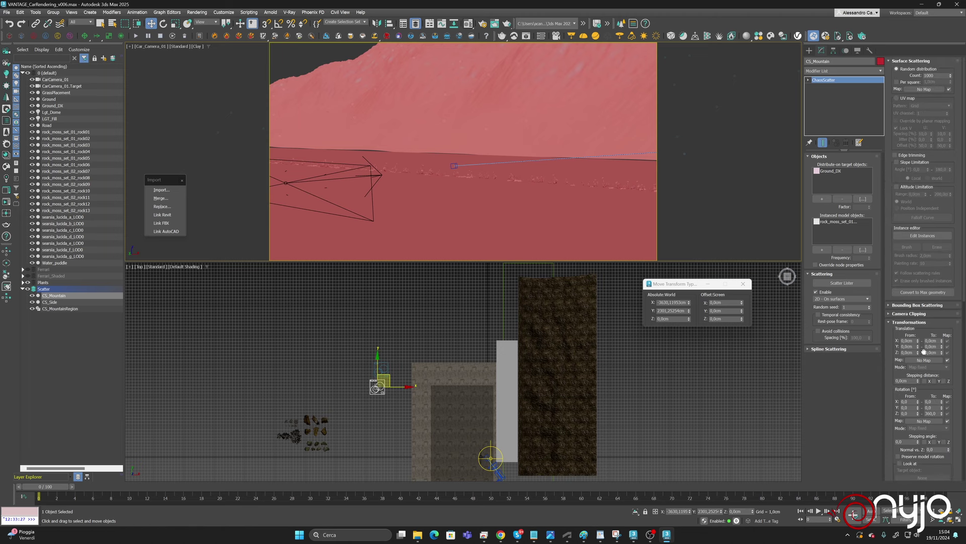
scroll(922, 354, down, 3)
scroll(907, 464, down, 2)
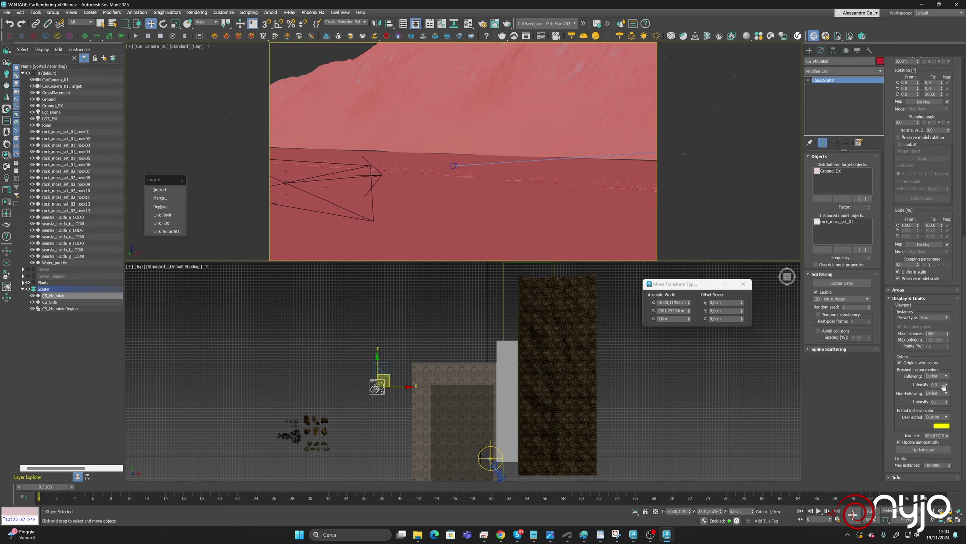
Set the scatter's Previz type to Point cloud, then to Full geometry.
click(945, 318)
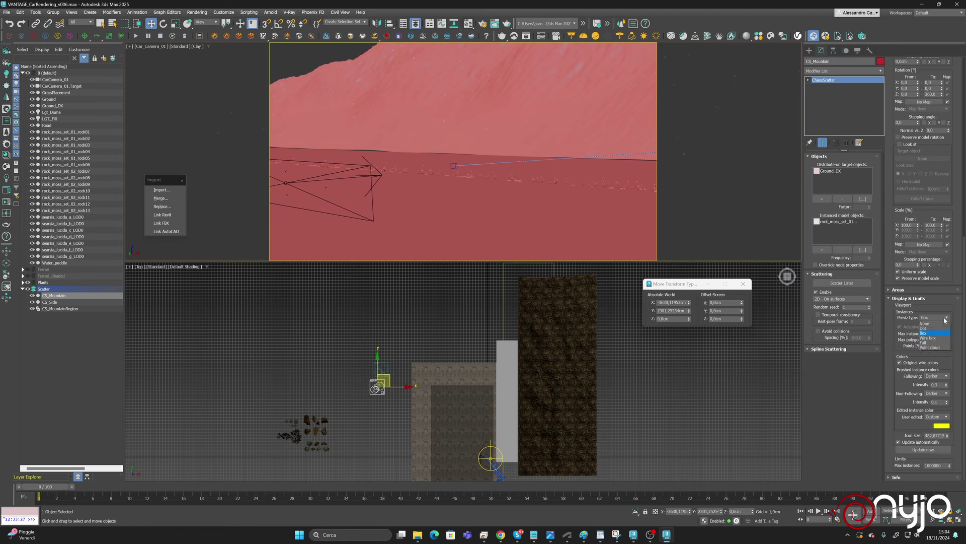
click(933, 348)
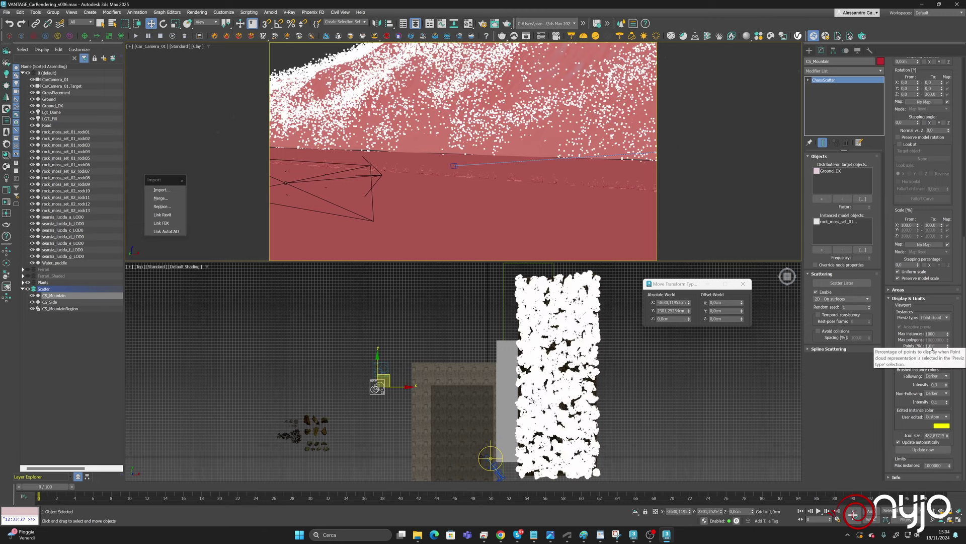
scroll(566, 442, up, 6)
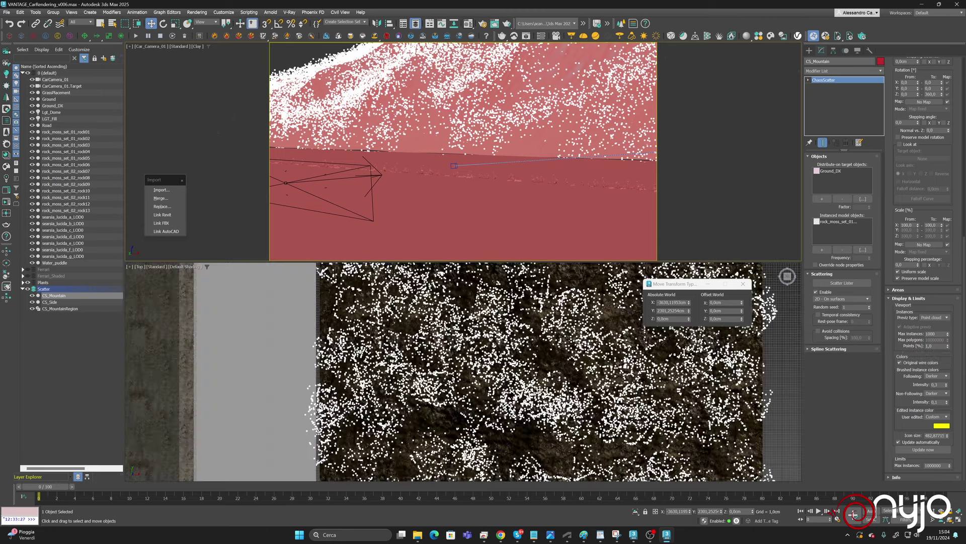
scroll(540, 389, down, 4)
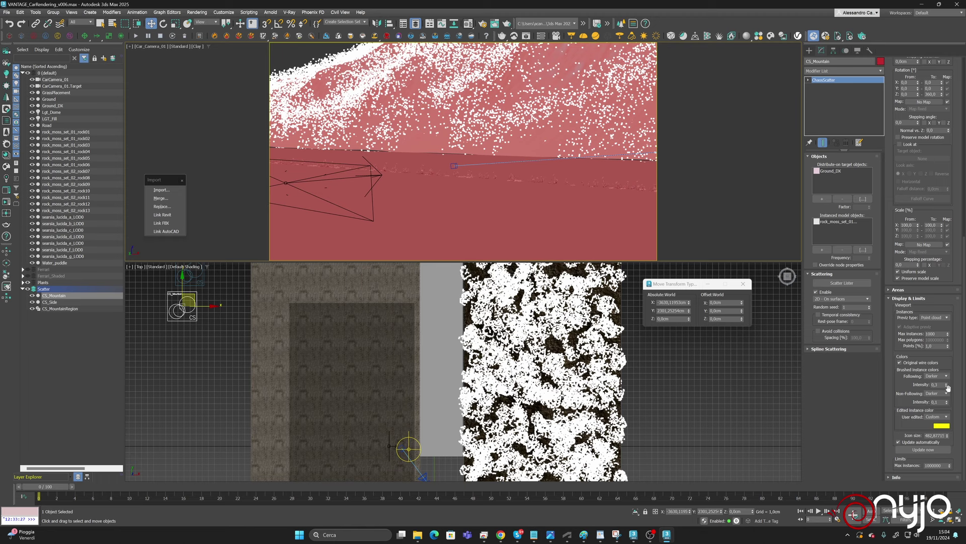
click(935, 318)
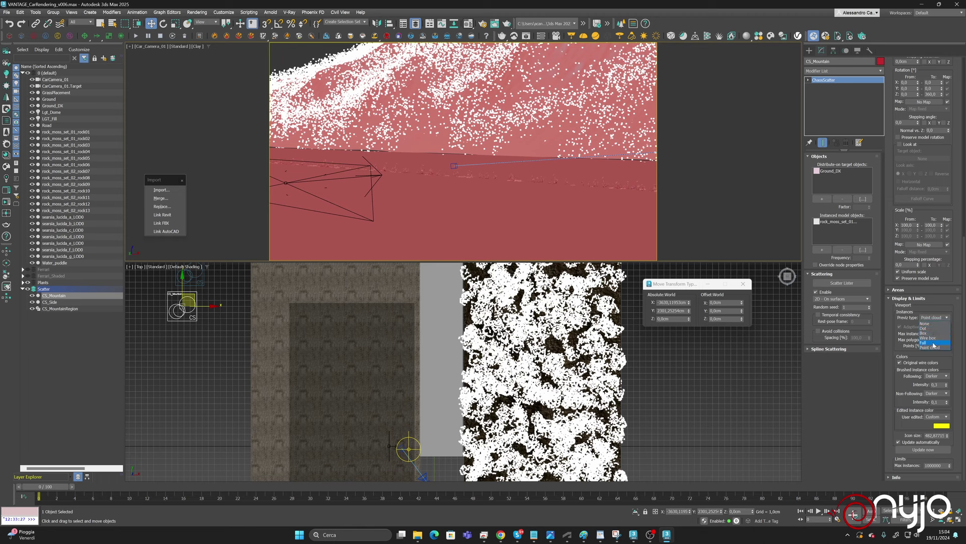
click(934, 342)
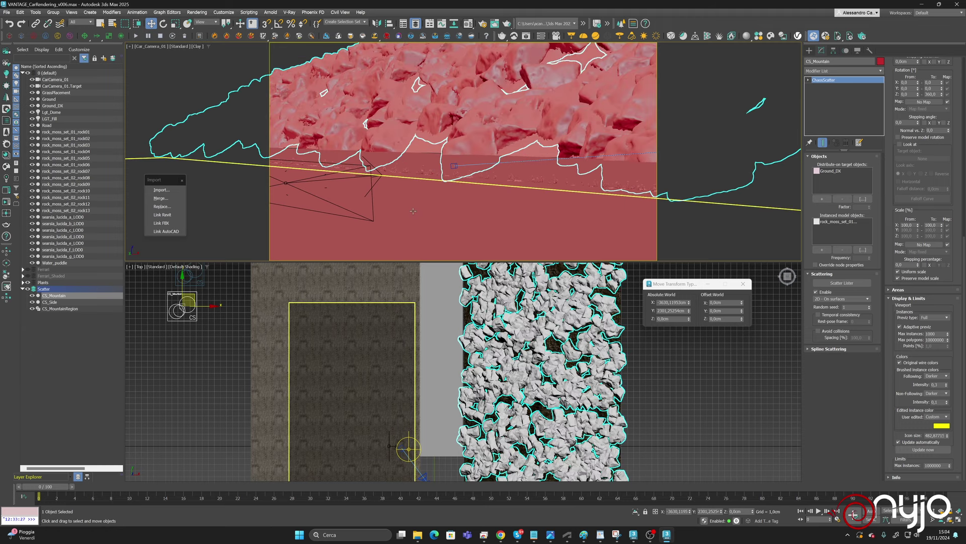
middle_drag(318, 381, 525, 361)
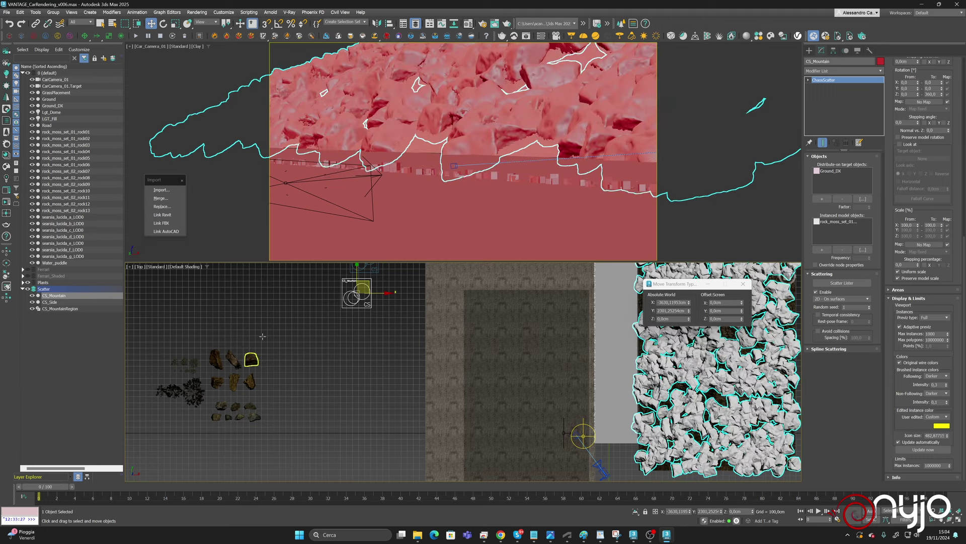
Switch the lower viewport to a Left view centred on the scatter.
click(139, 266)
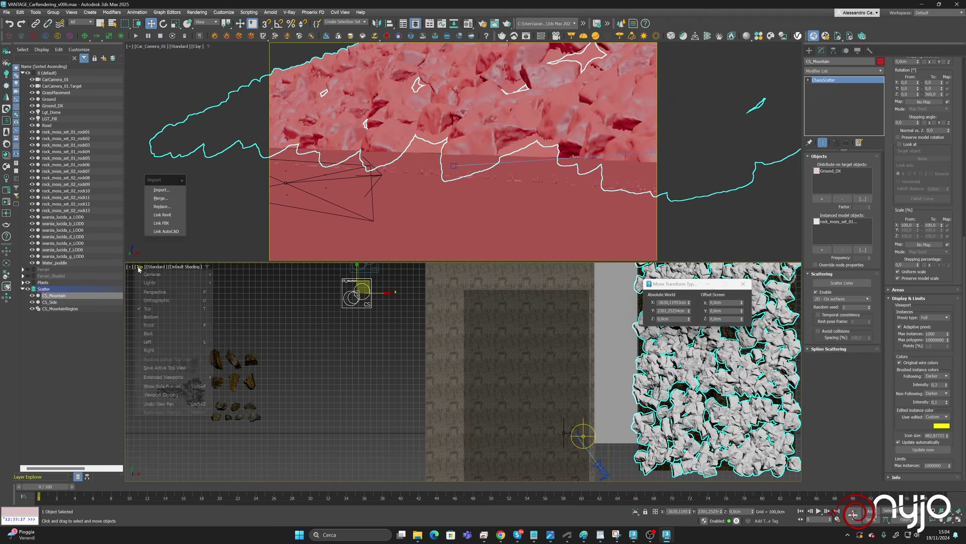
click(160, 342)
middle_drag(391, 384, 548, 387)
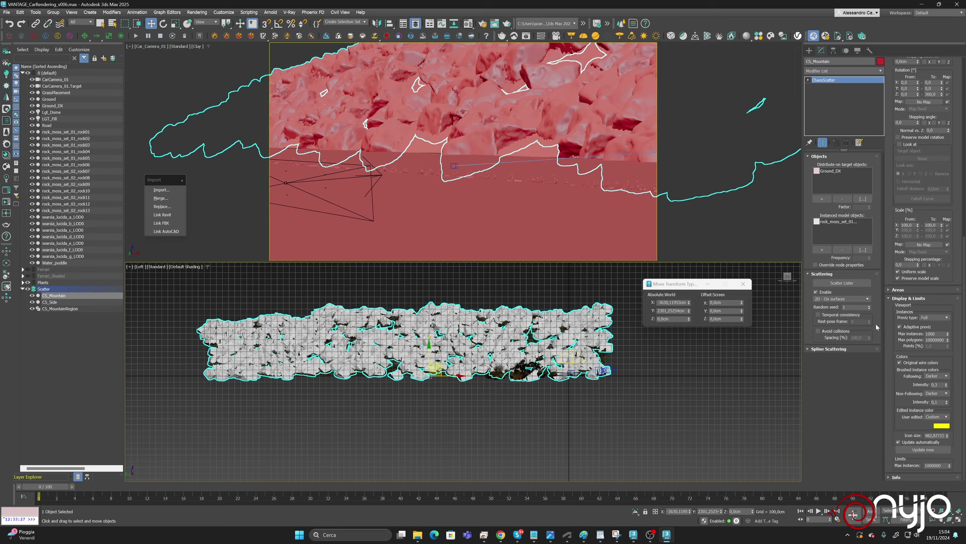
scroll(926, 251, up, 5)
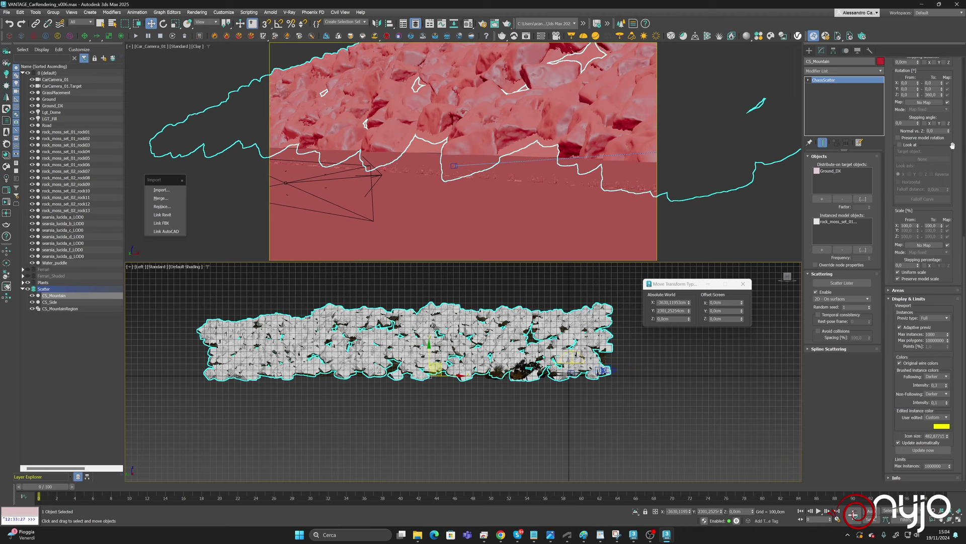
Switch the lower viewport to Front and inspect rocks rock10 and rock06.
click(142, 268)
click(151, 323)
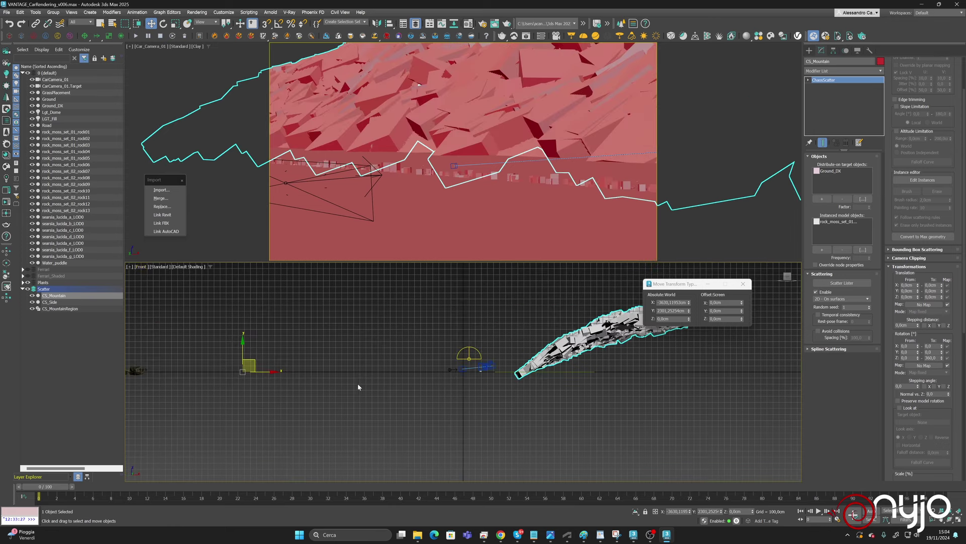
scroll(444, 367, up, 10)
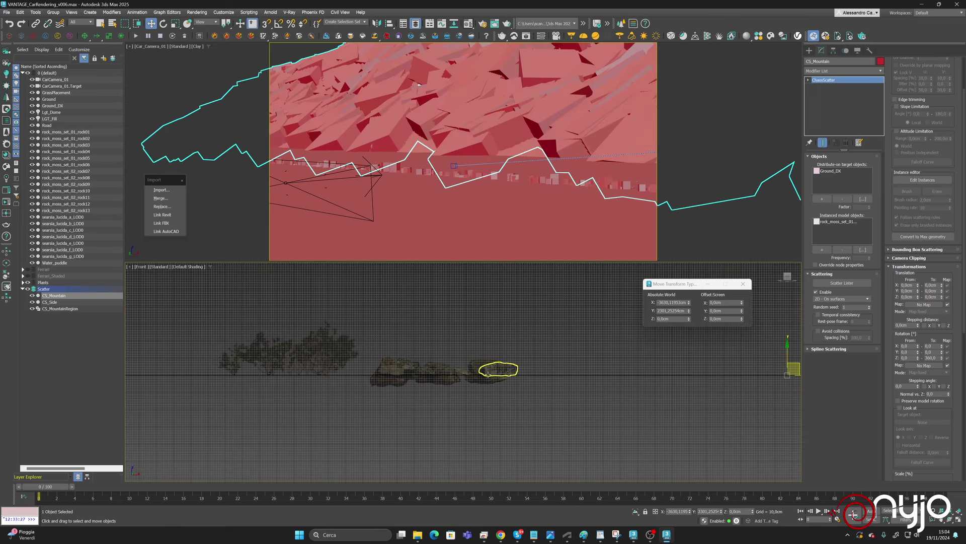
click(498, 370)
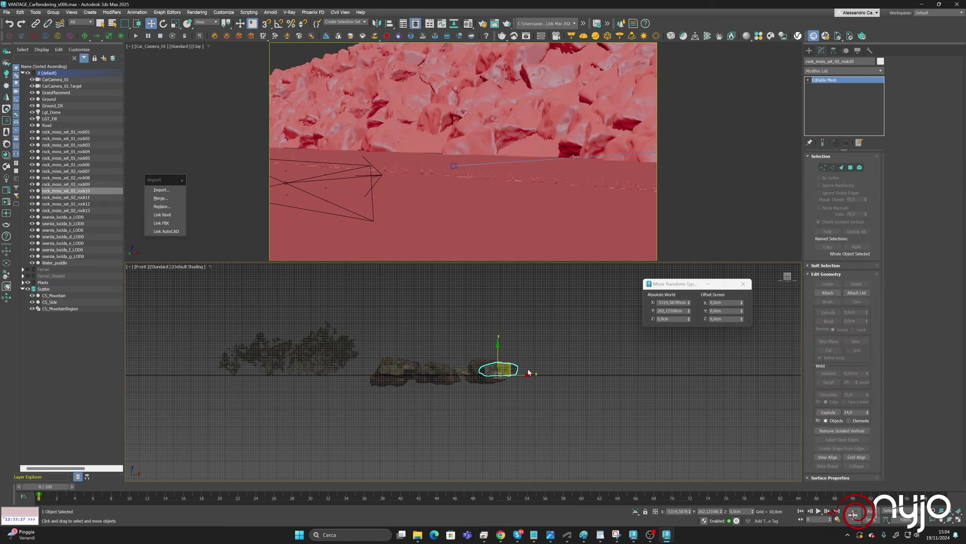
click(473, 379)
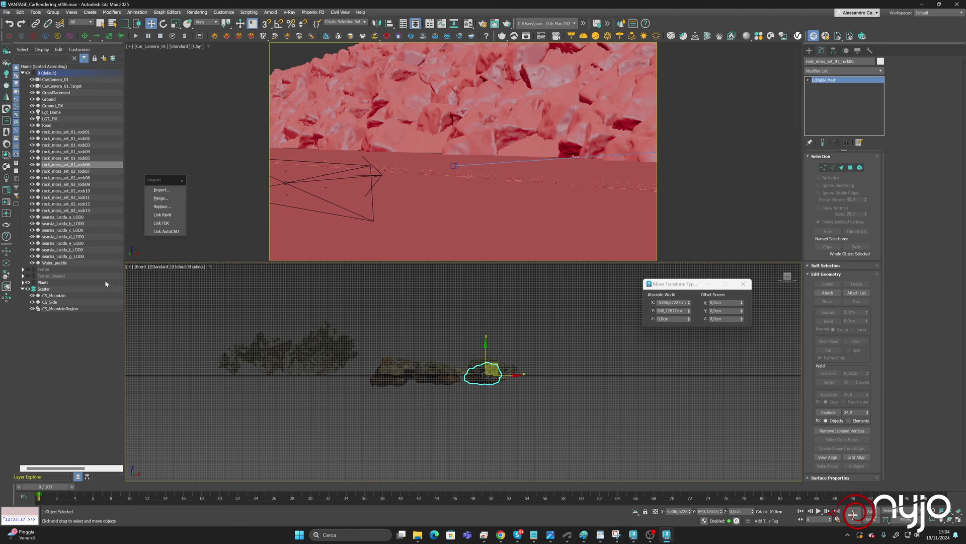
Set CS_Mountain's Surface Scattering Count from 1000 to 1.
click(60, 297)
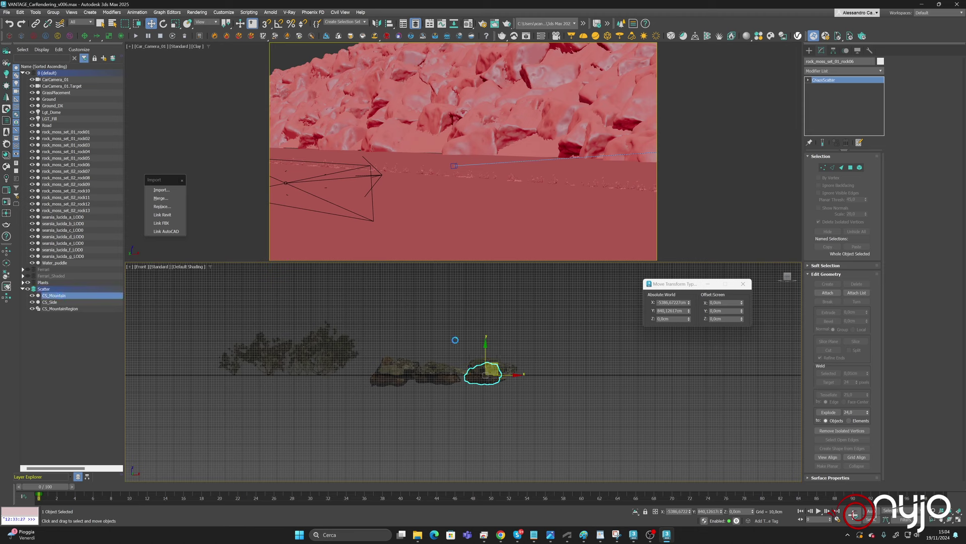
double_click(937, 76)
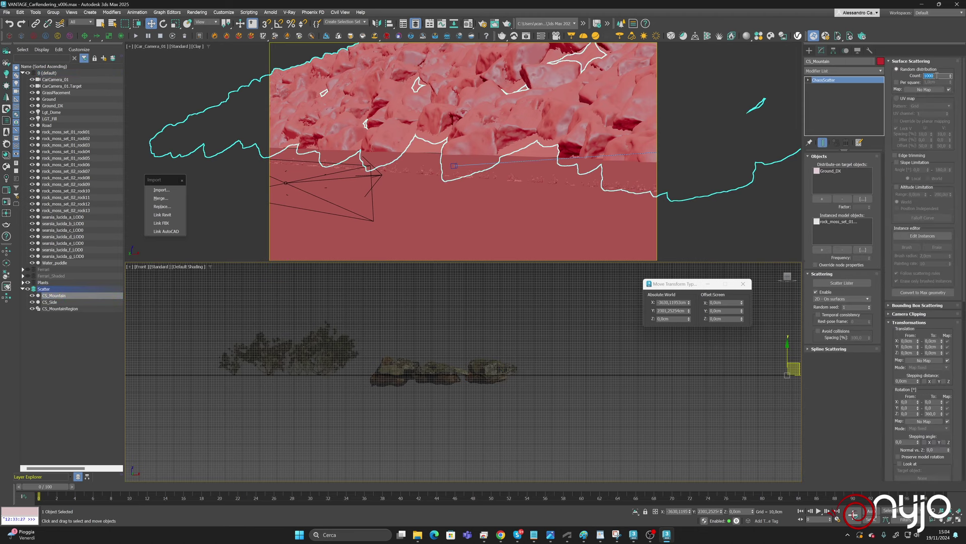
text(1)
Lower the pivots of rock06 by about 32 cm and rock05 by about 38 cm.
click(484, 379)
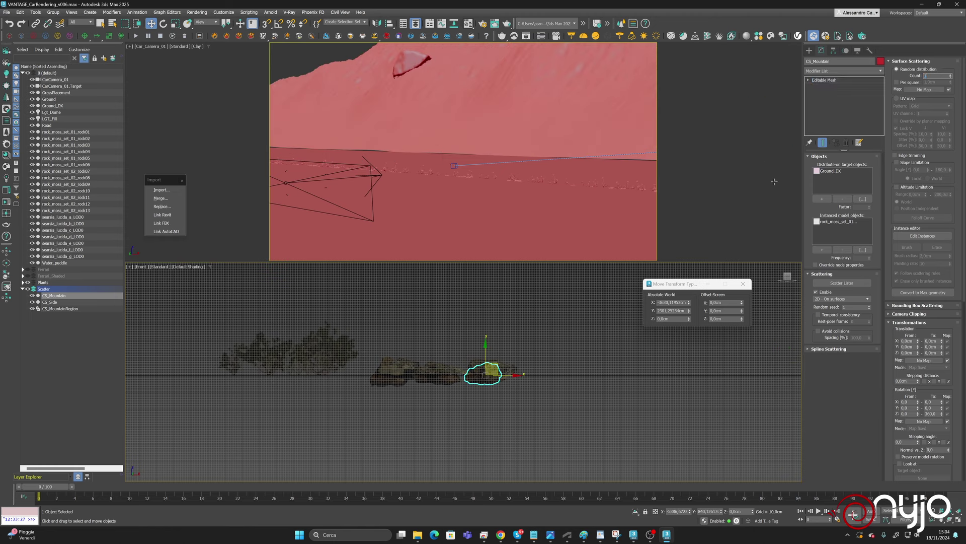
click(834, 50)
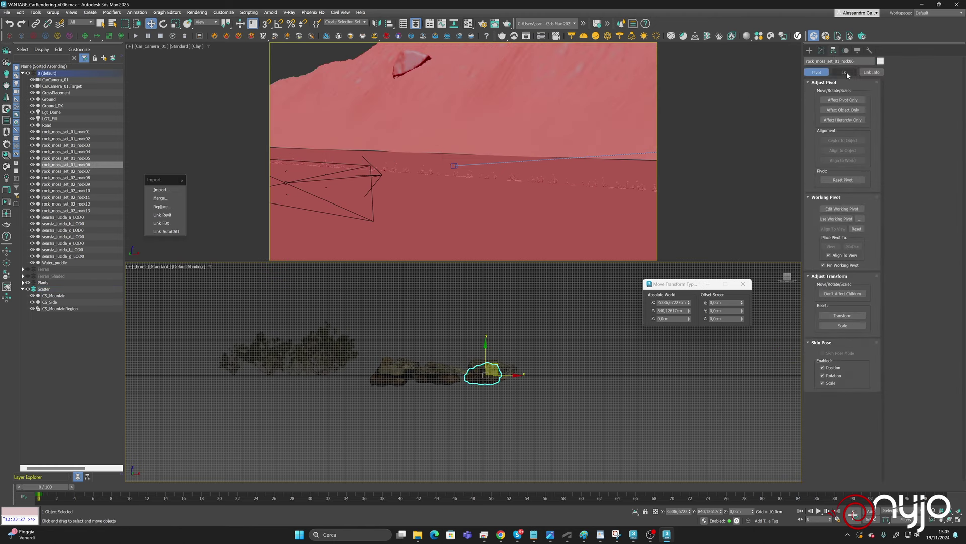
click(845, 100)
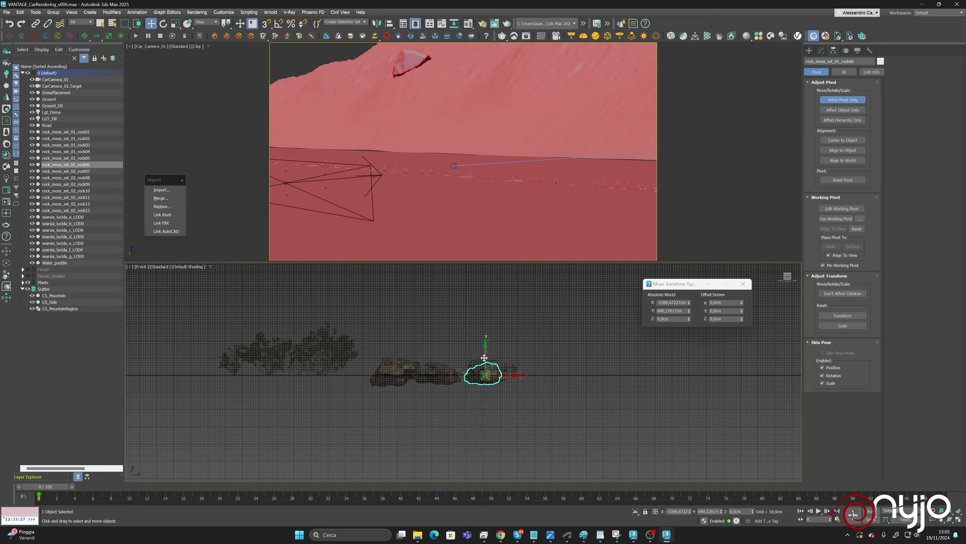
drag(485, 358, 484, 363)
click(843, 103)
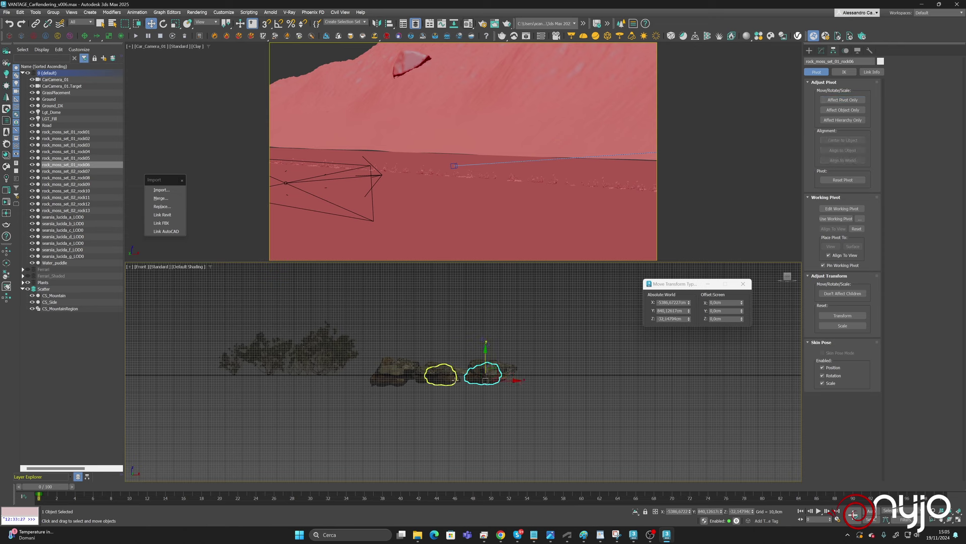
click(449, 383)
click(844, 100)
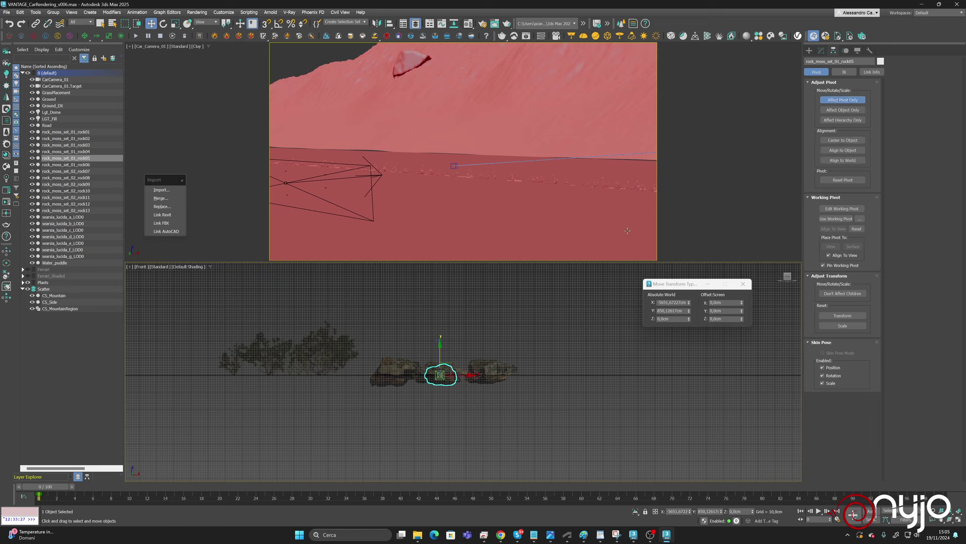
drag(441, 358, 442, 364)
key(Insert)
Lower the pivots of rock04 (~42 cm), rock01 (~63 cm) and rock03 (~12 cm).
click(383, 381)
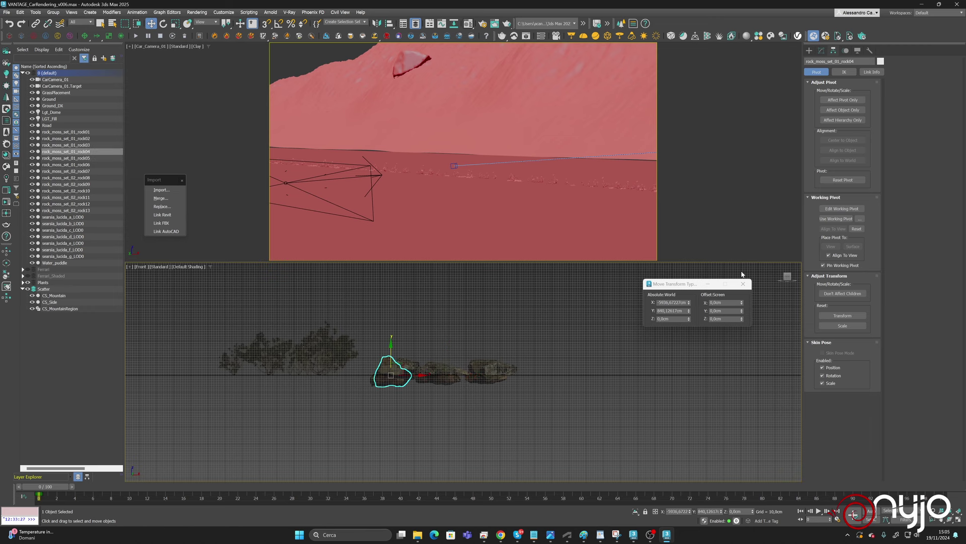
click(843, 100)
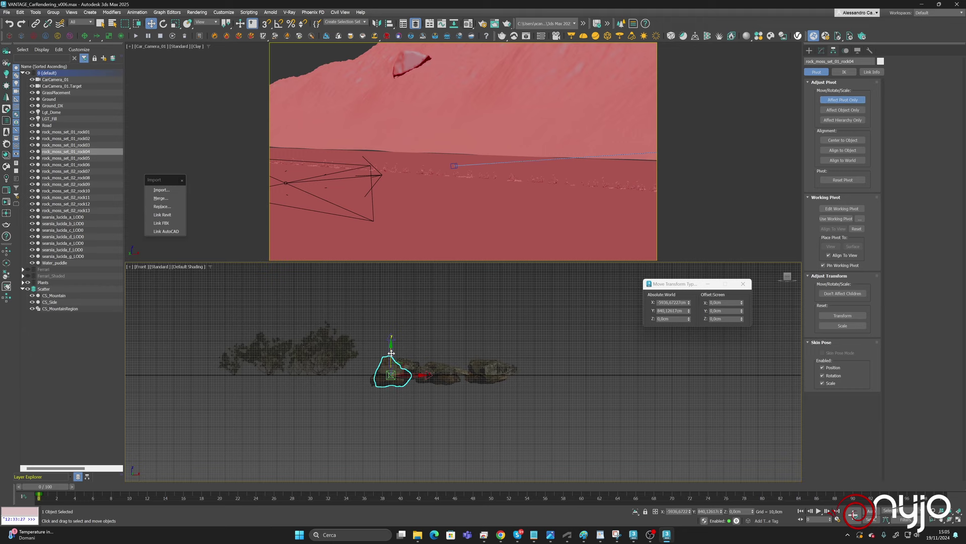
drag(391, 353, 393, 361)
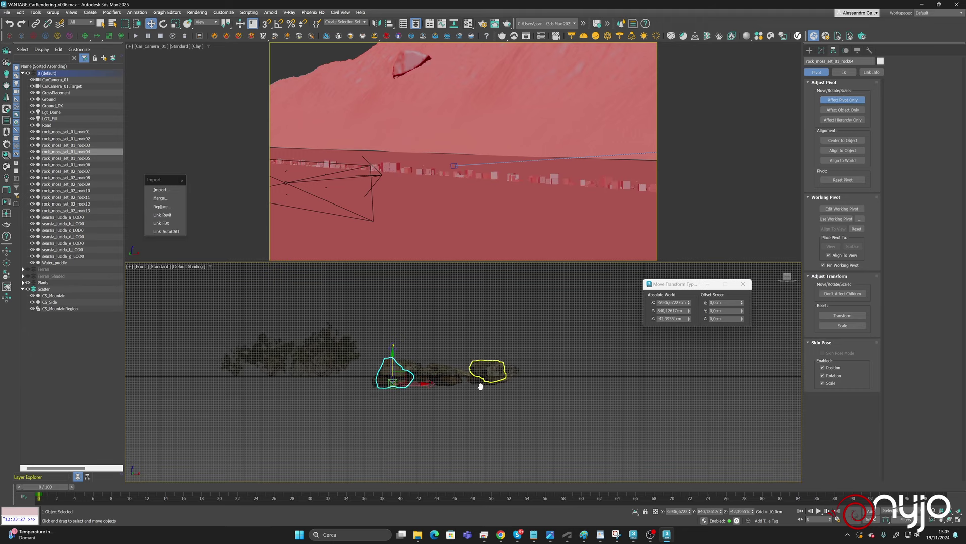
alt+middle_drag(481, 386, 448, 384)
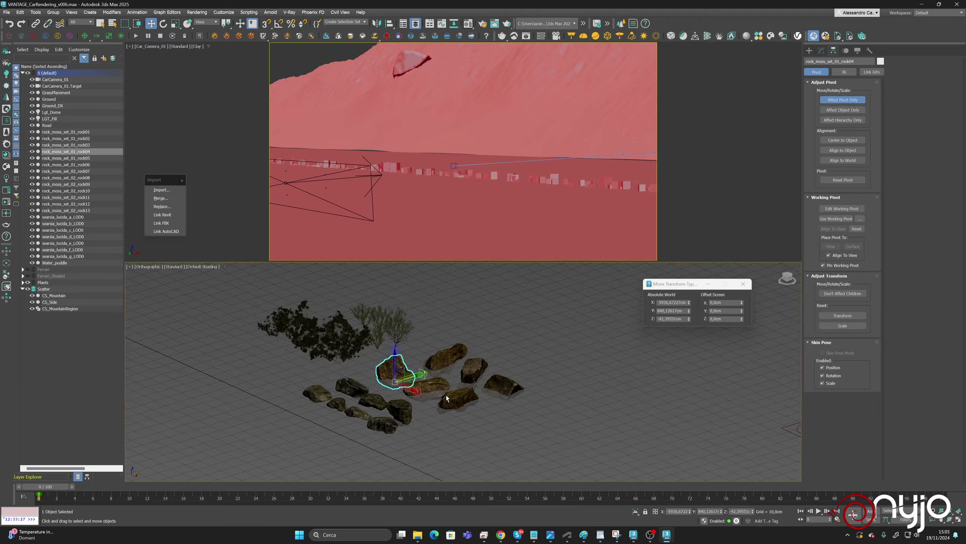
click(450, 355)
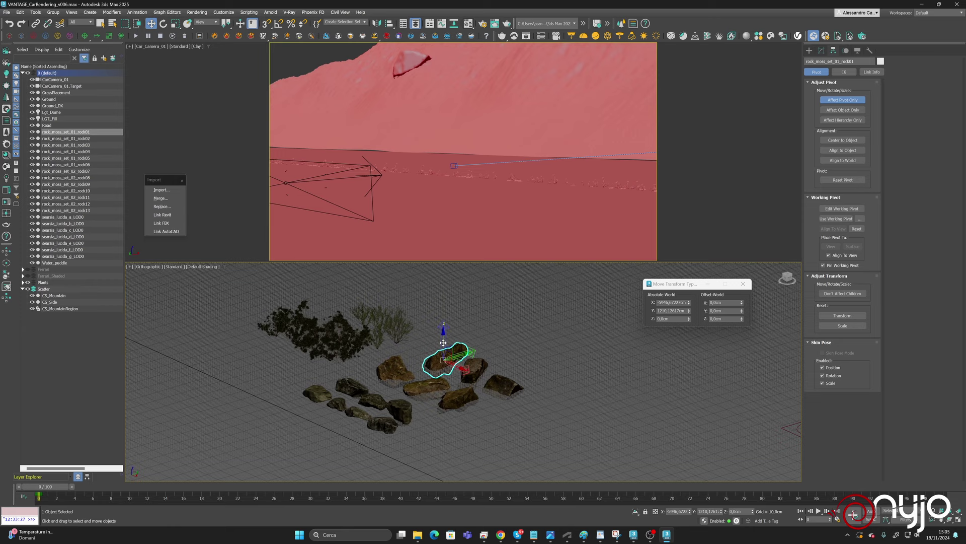
drag(443, 338, 443, 353)
click(474, 362)
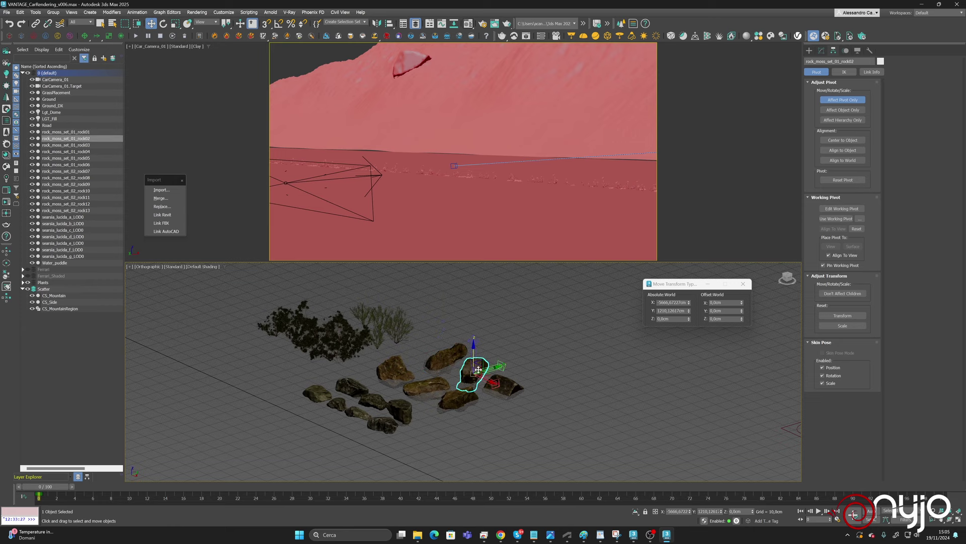
alt+middle_drag(473, 362, 521, 350)
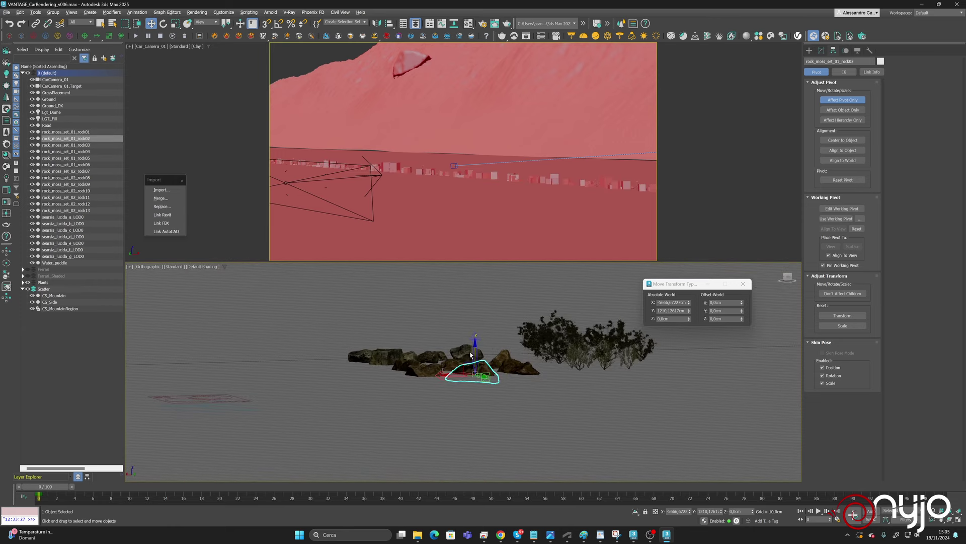
click(429, 363)
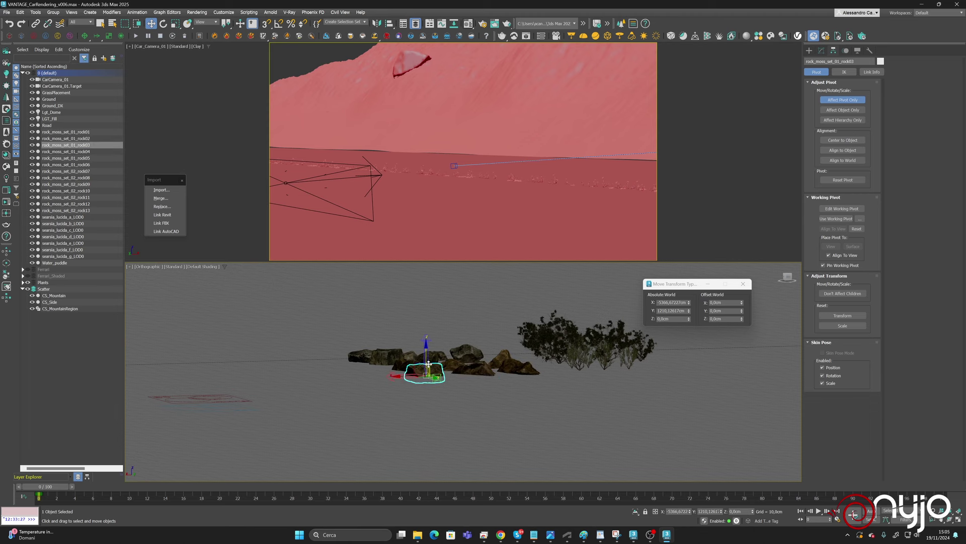
drag(428, 364, 428, 367)
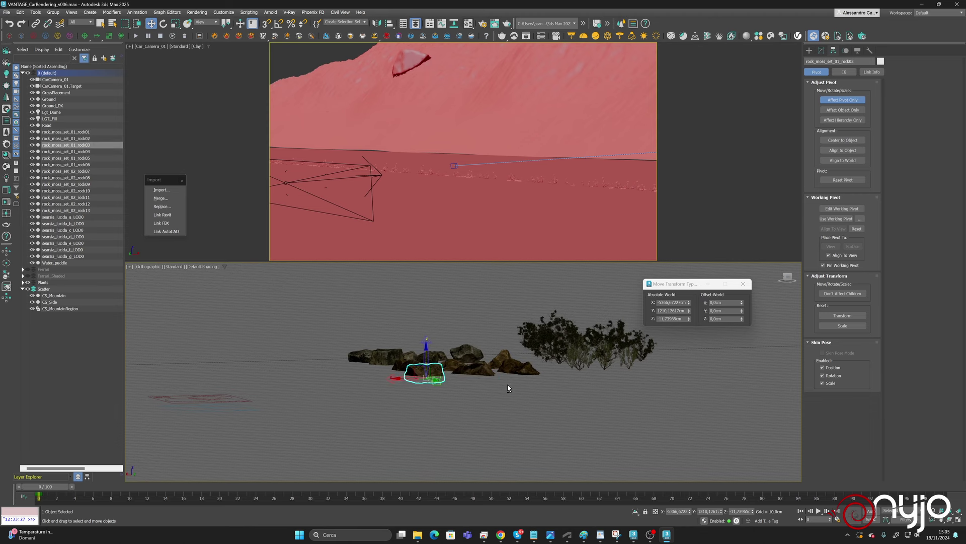
Check the adjusted pivots of rock05, rock04 and rock01, then turn off Affect Pivot Only.
alt+middle_drag(477, 388, 506, 386)
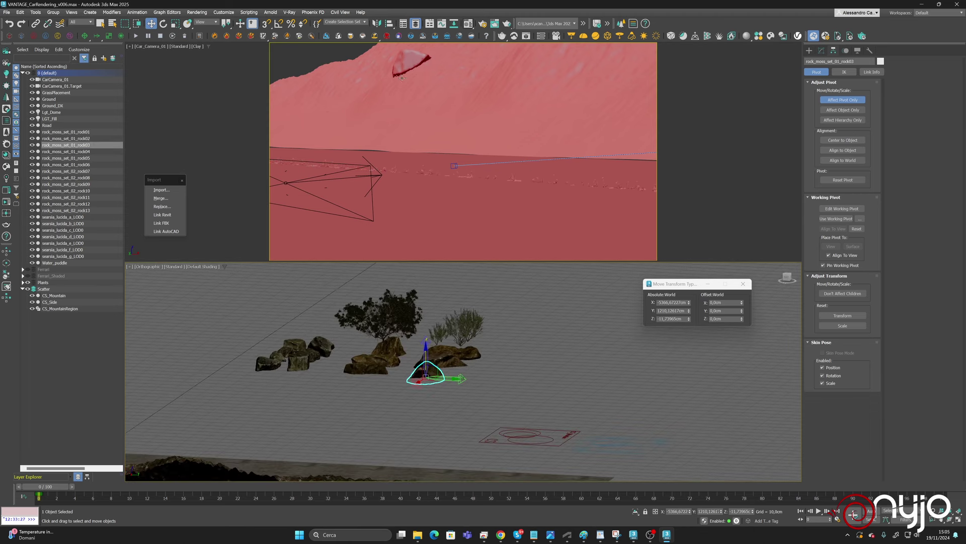
click(387, 359)
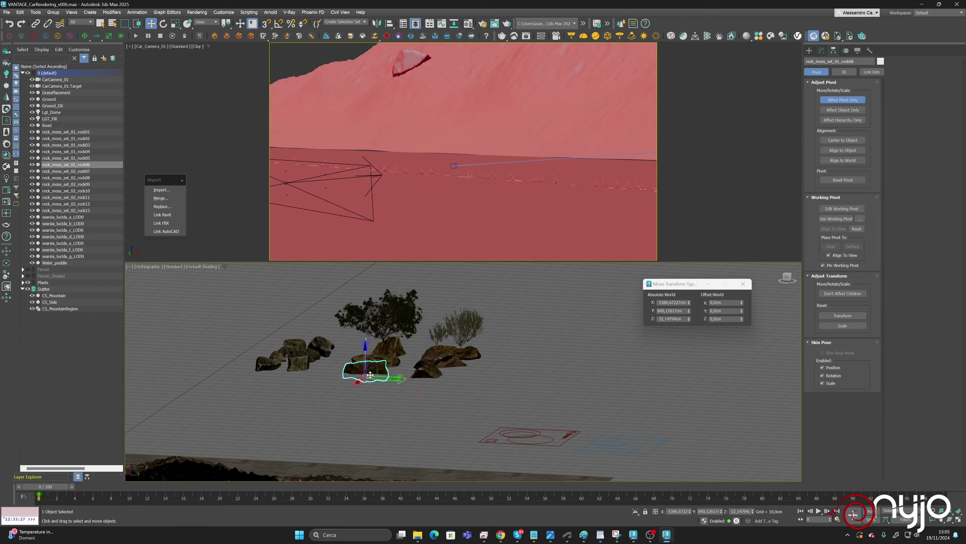
click(397, 347)
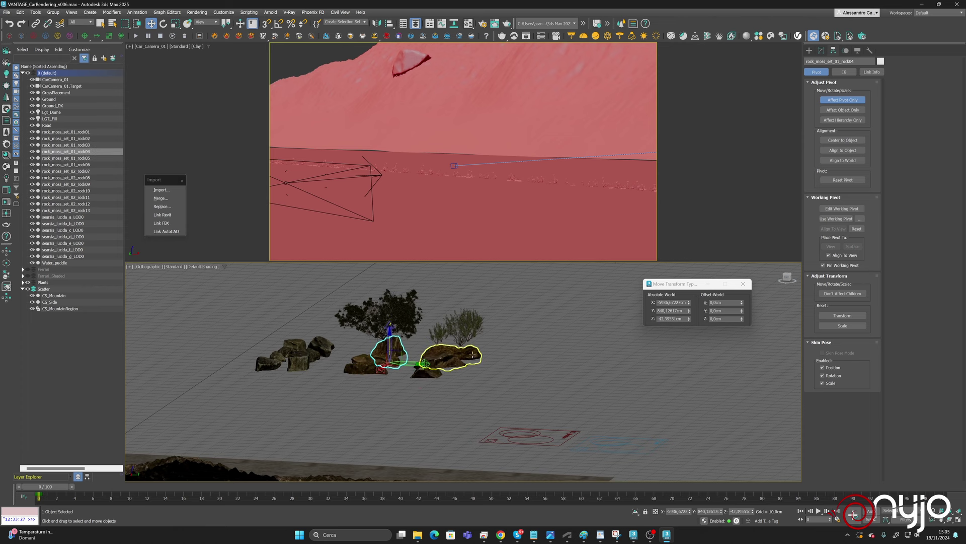
click(444, 359)
click(321, 347)
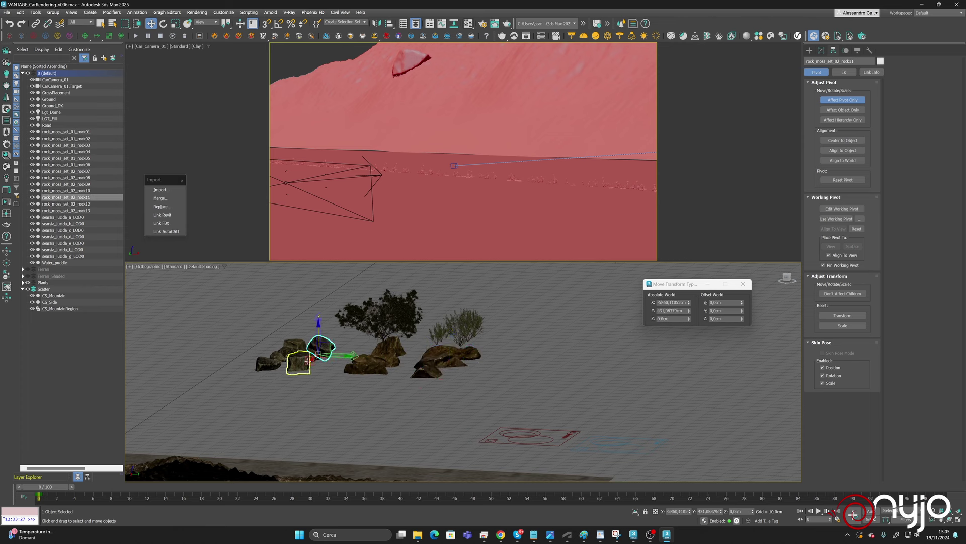
click(843, 99)
Switch the lower viewport to a Top view of the scatter area and clear the selection.
alt+middle_drag(469, 381, 527, 375)
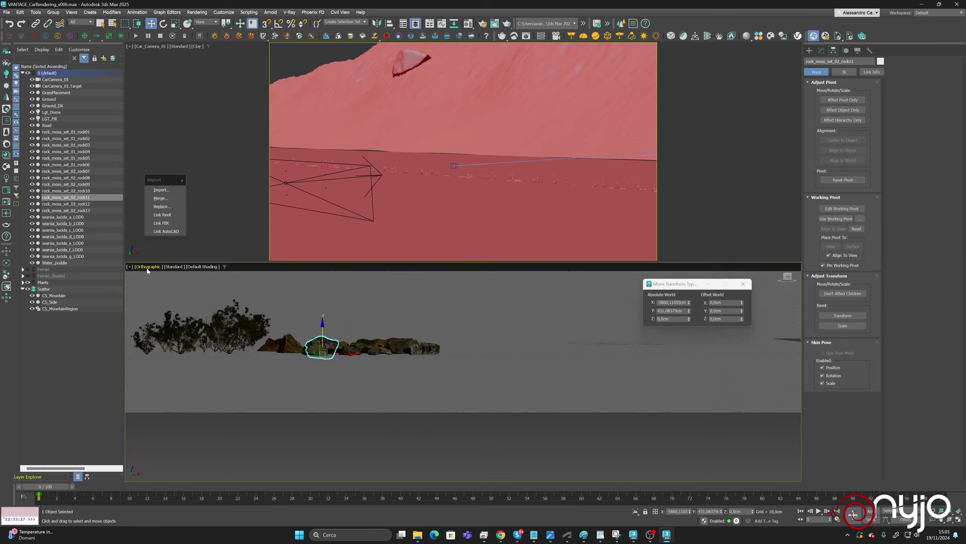
key(t)
middle_drag(622, 367, 571, 367)
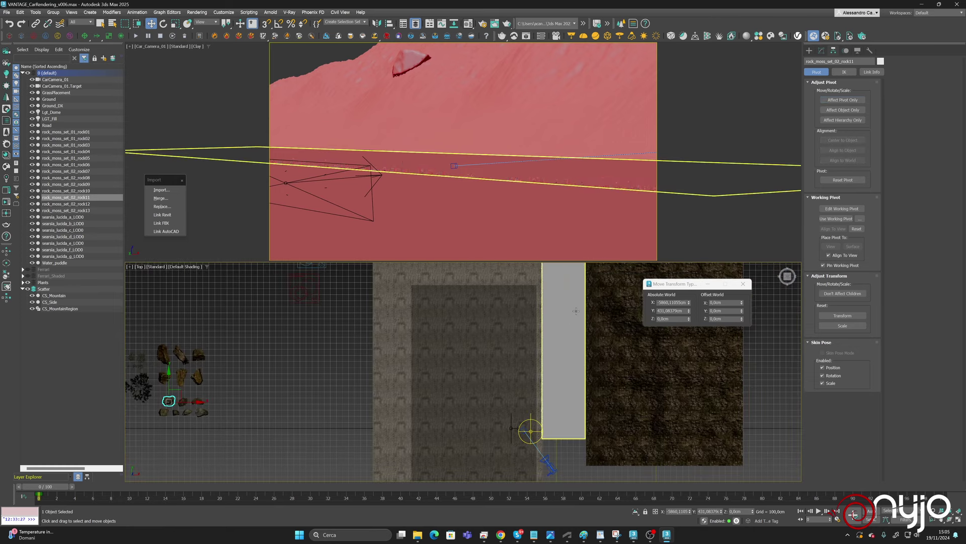
scroll(576, 310, down, 3)
middle_drag(527, 335, 494, 352)
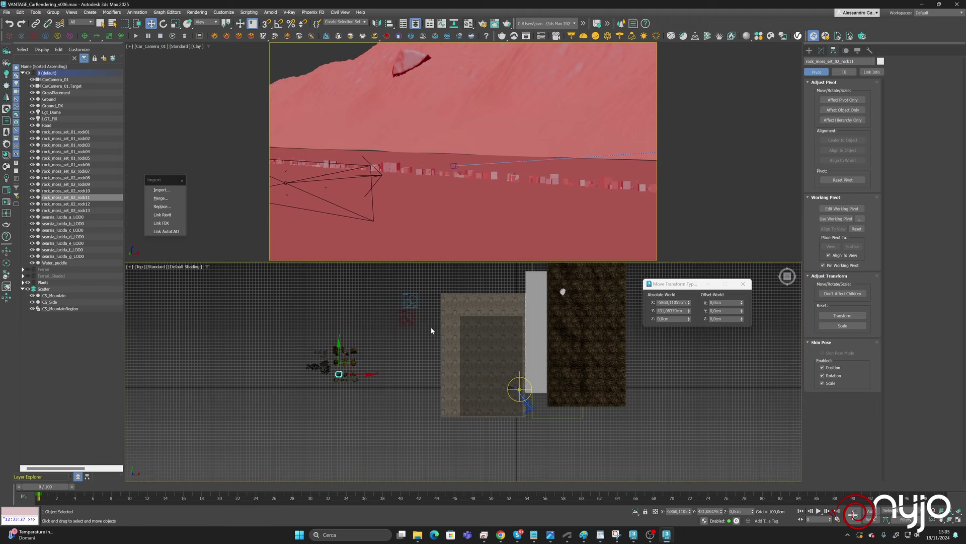
key(ctrl+d)
Set CS_Mountain's scatter Count to 100.
click(406, 316)
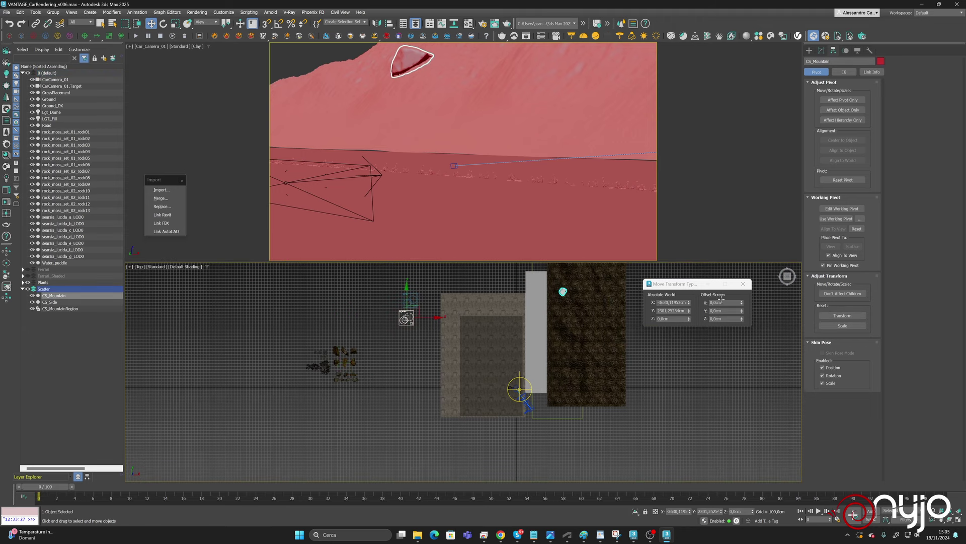
click(821, 50)
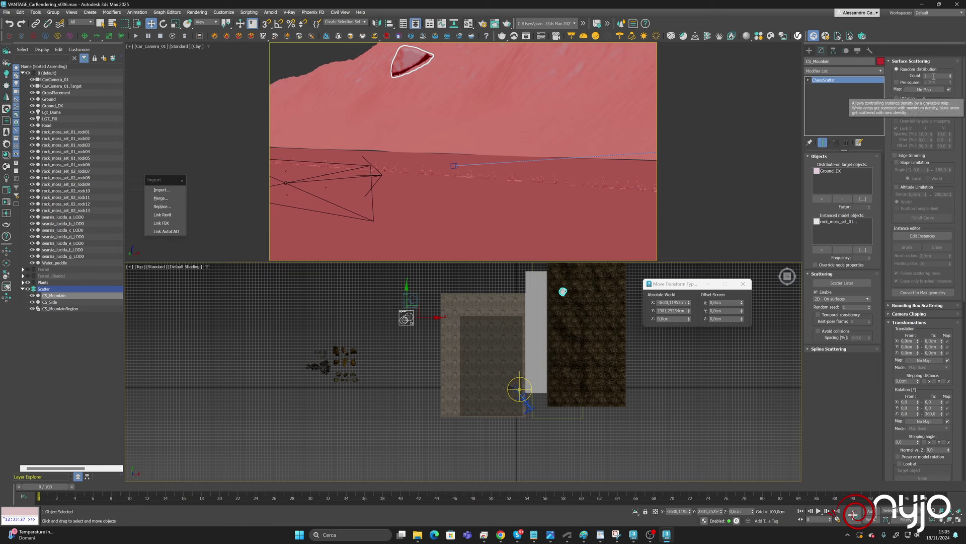
text(0)
key(Return)
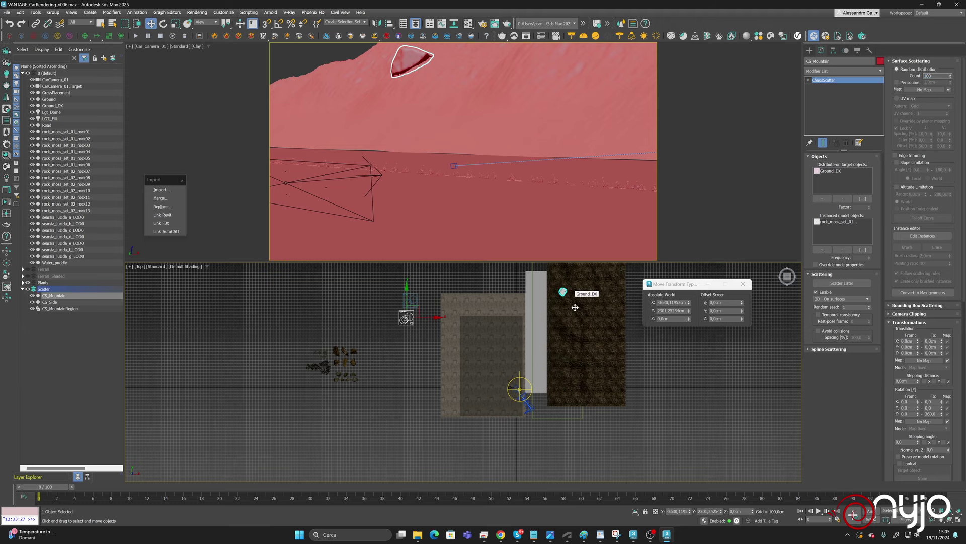
Expand the Areas rollout and select the CS_MountainRegion rectangle.
middle_drag(571, 291, 515, 359)
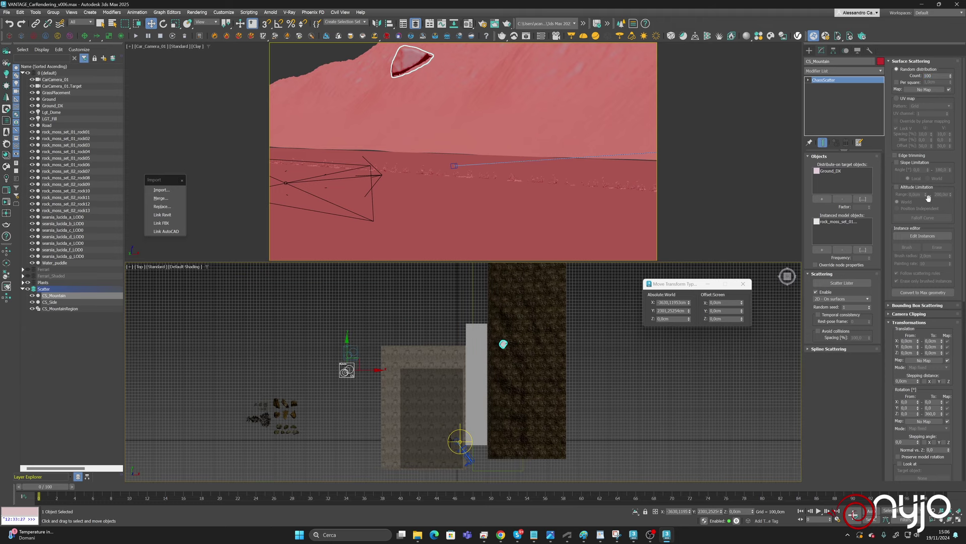
scroll(893, 410, down, 5)
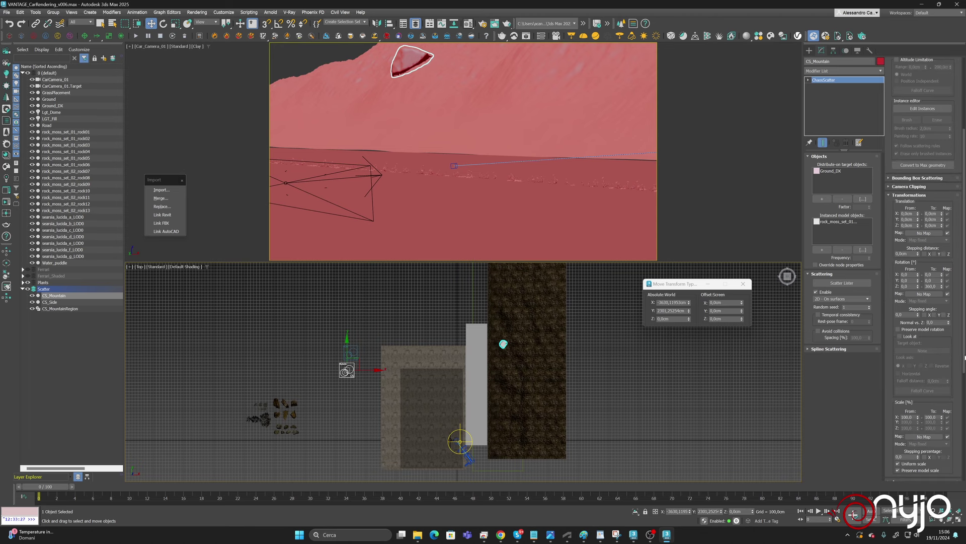
drag(917, 406, 921, 200)
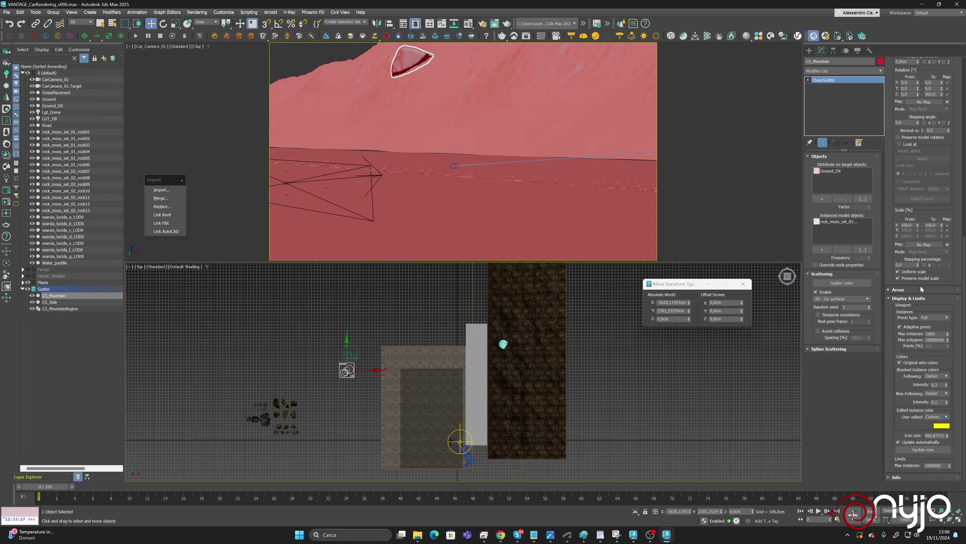
click(895, 291)
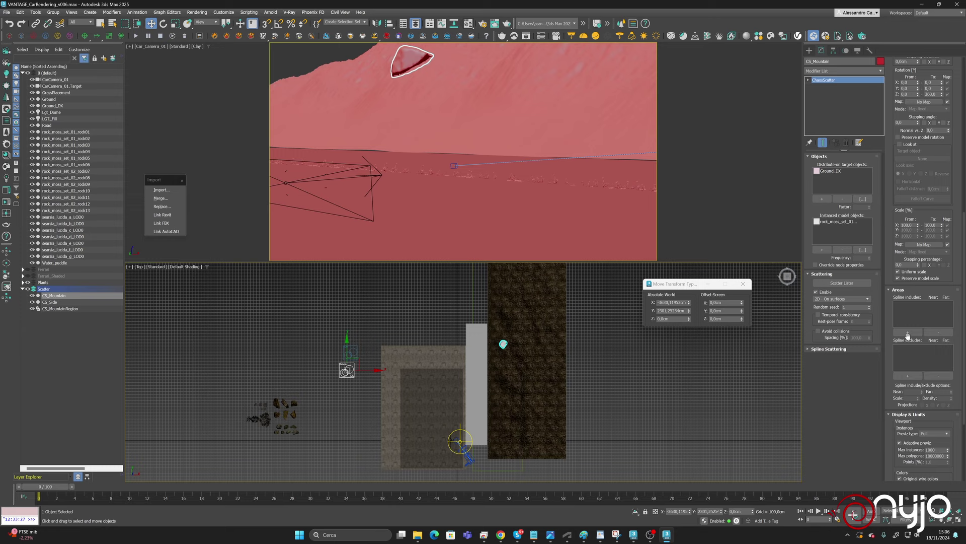
click(472, 298)
middle_drag(561, 320, 510, 347)
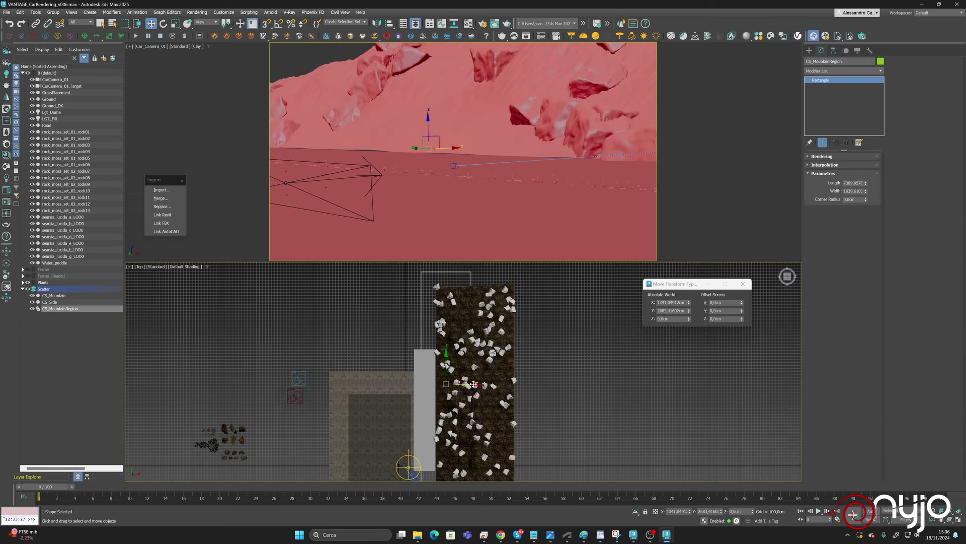
Add CS_MountainRegion to CS_Mountain's Spline excludes.
drag(476, 382, 530, 382)
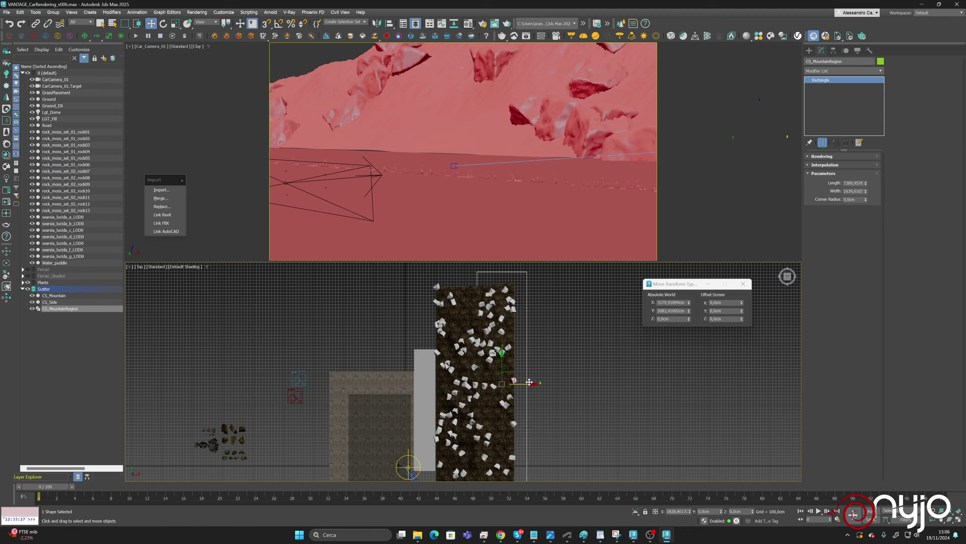
click(366, 378)
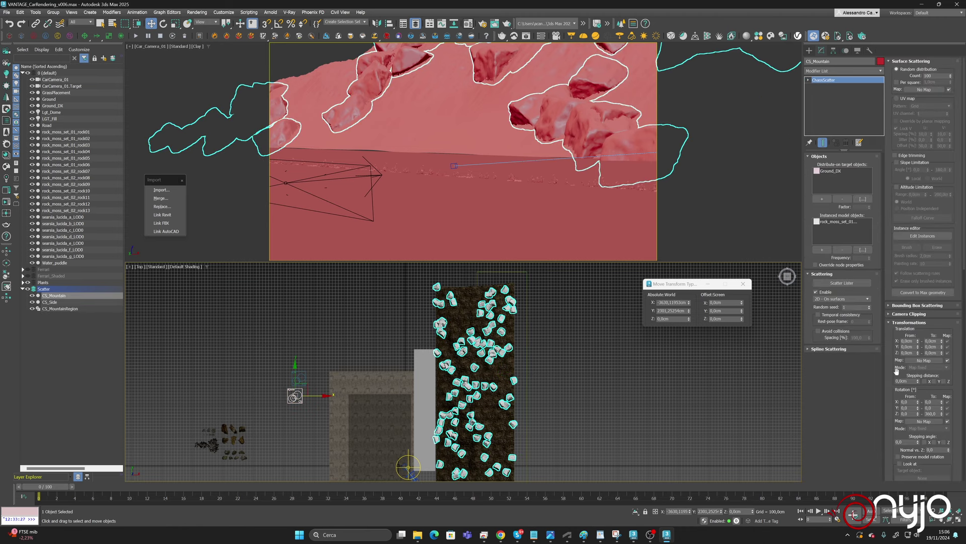
scroll(896, 371, down, 10)
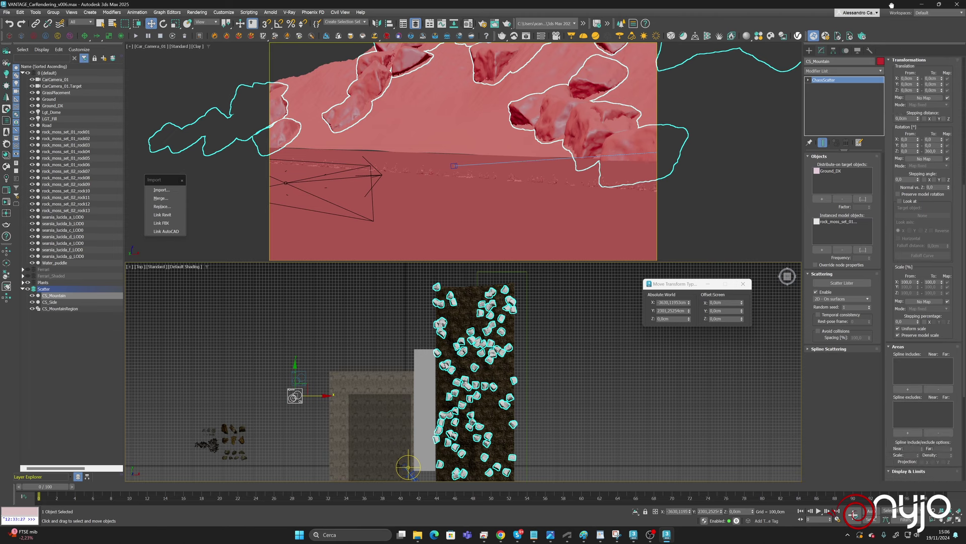
click(909, 471)
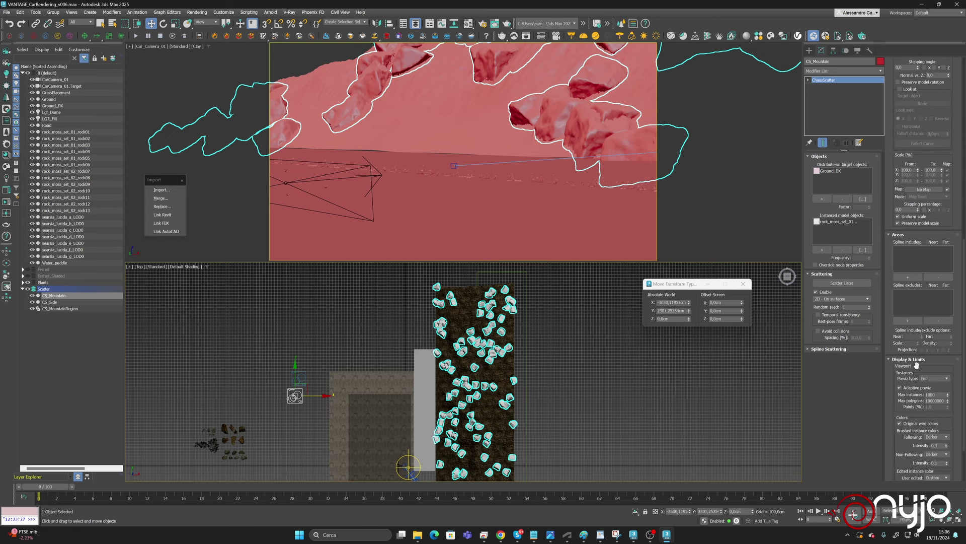
click(908, 320)
click(527, 300)
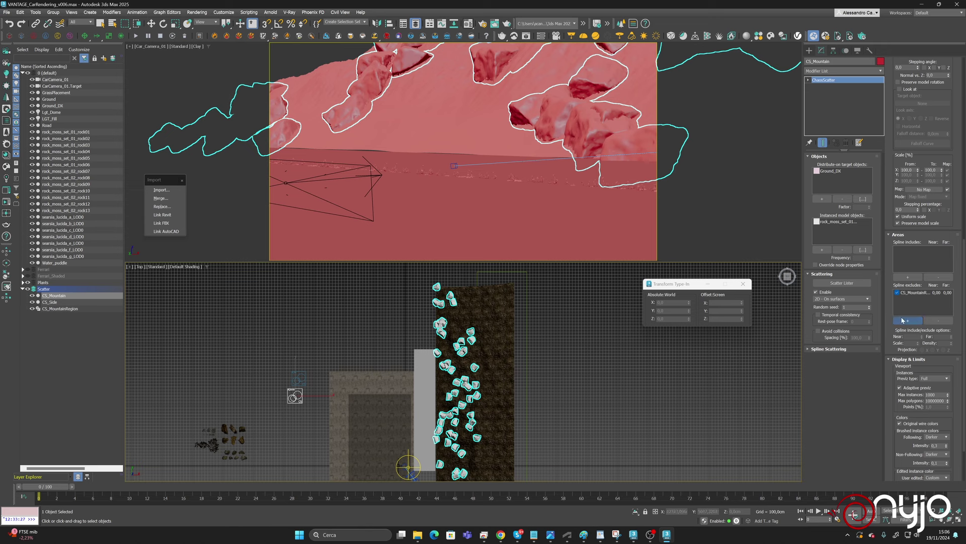
Move the CS_MountainRegion rectangle left about 257 units and reselect CS_Mountain.
key(w)
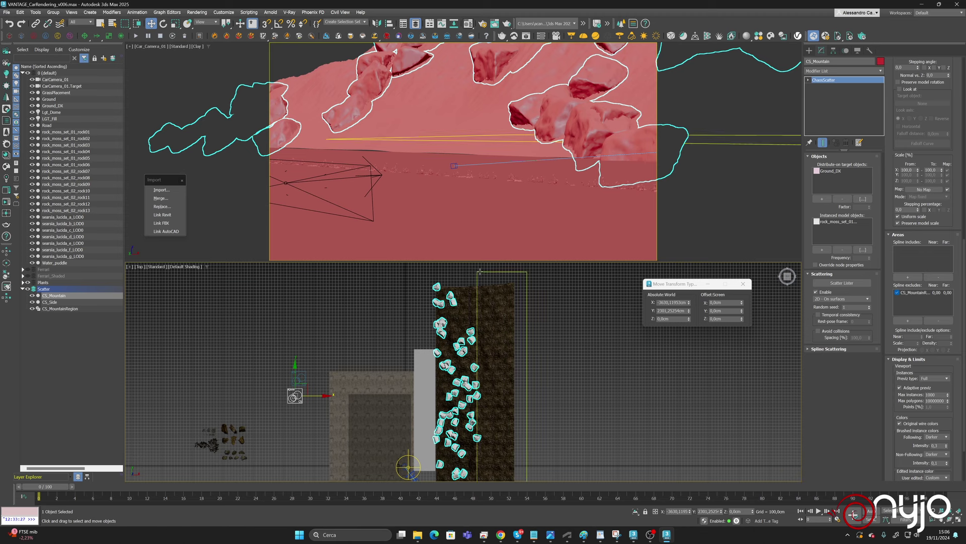
click(526, 387)
drag(526, 388, 517, 383)
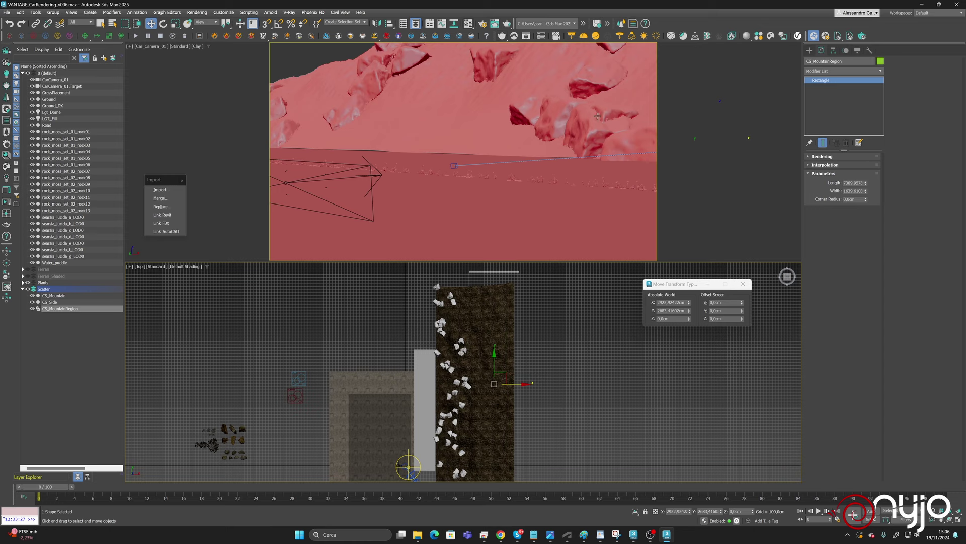
click(409, 326)
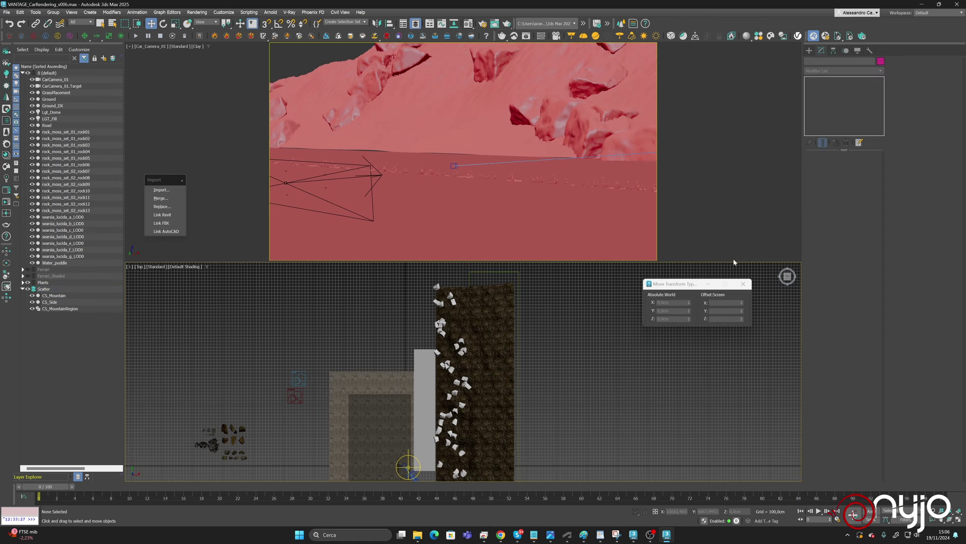
click(440, 325)
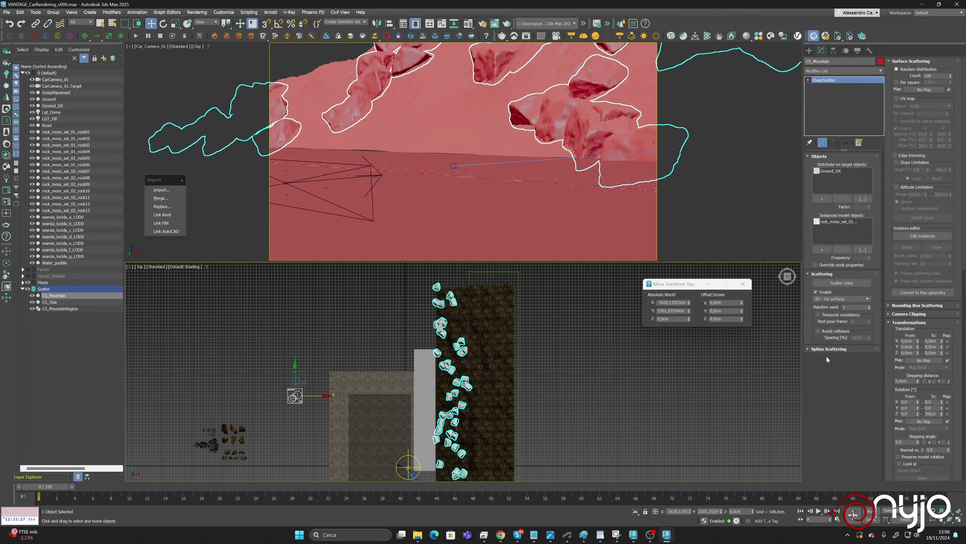
Enable Avoid collisions with Spacing at 100%, toggling it off and on to compare.
click(818, 331)
mouse_move(864, 340)
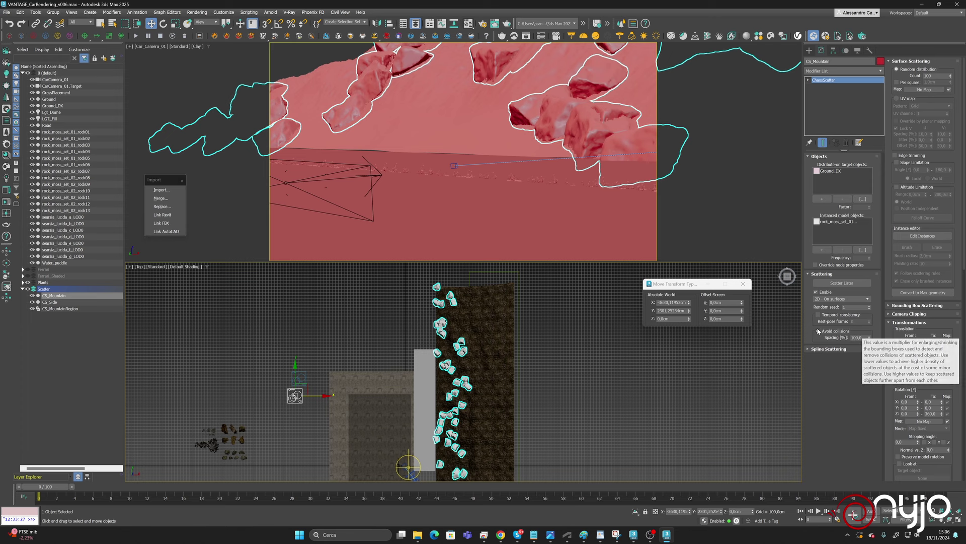
click(864, 336)
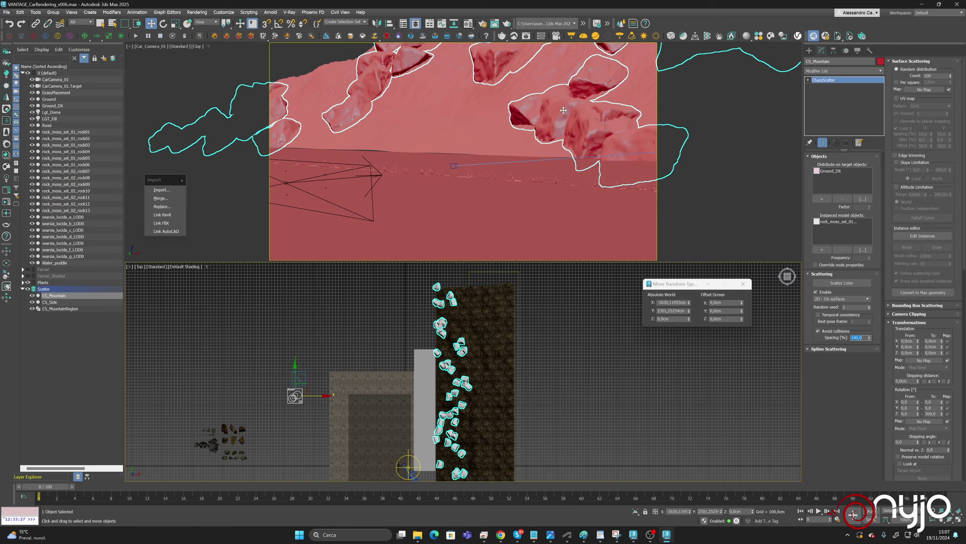
click(818, 331)
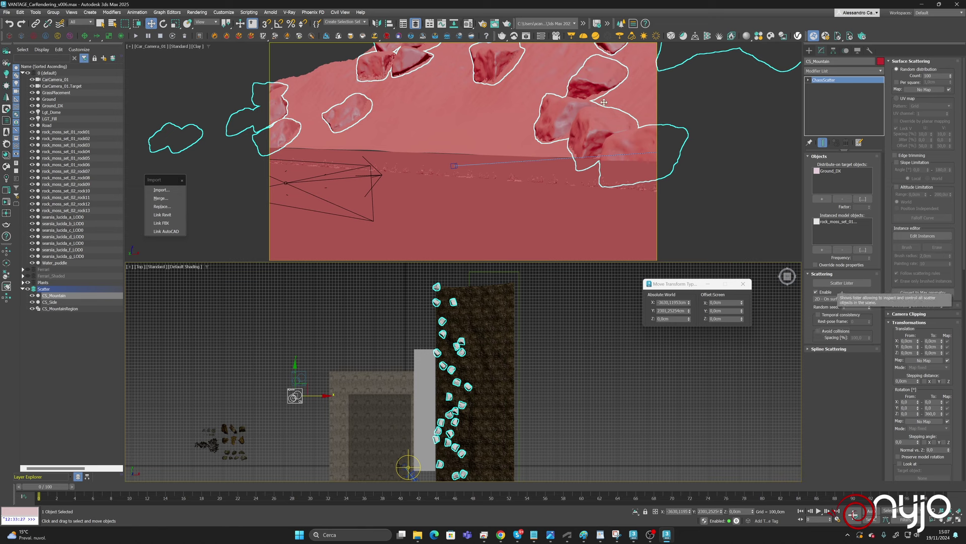
click(819, 331)
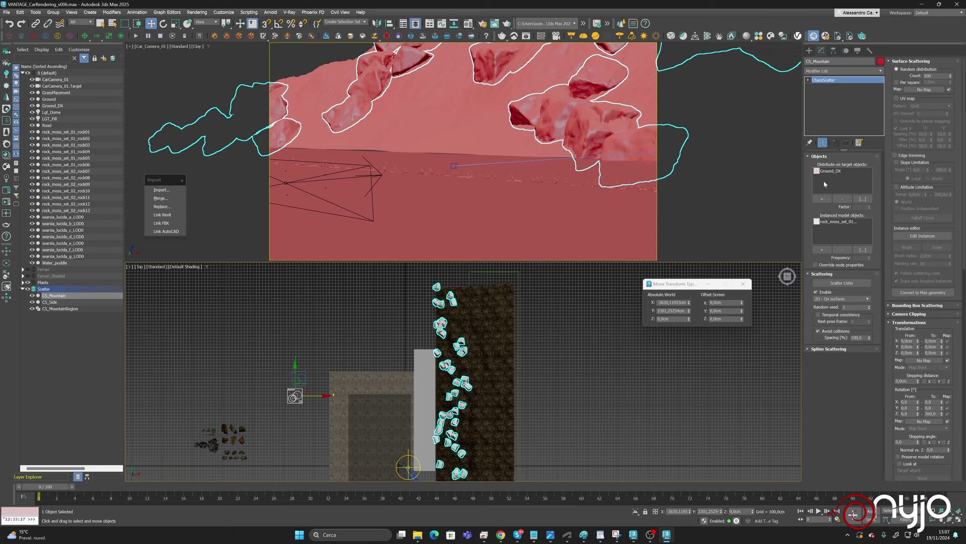
middle_drag(306, 404, 440, 368)
scroll(428, 327, up, 5)
Remove rock_moss_set_01 from Instanced model objects and add the first new moss rocks.
click(838, 221)
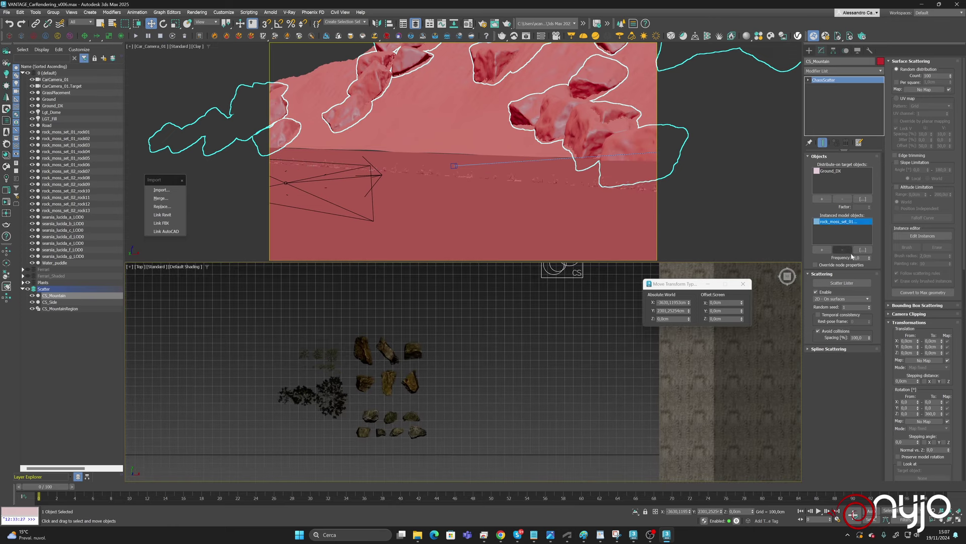
click(841, 250)
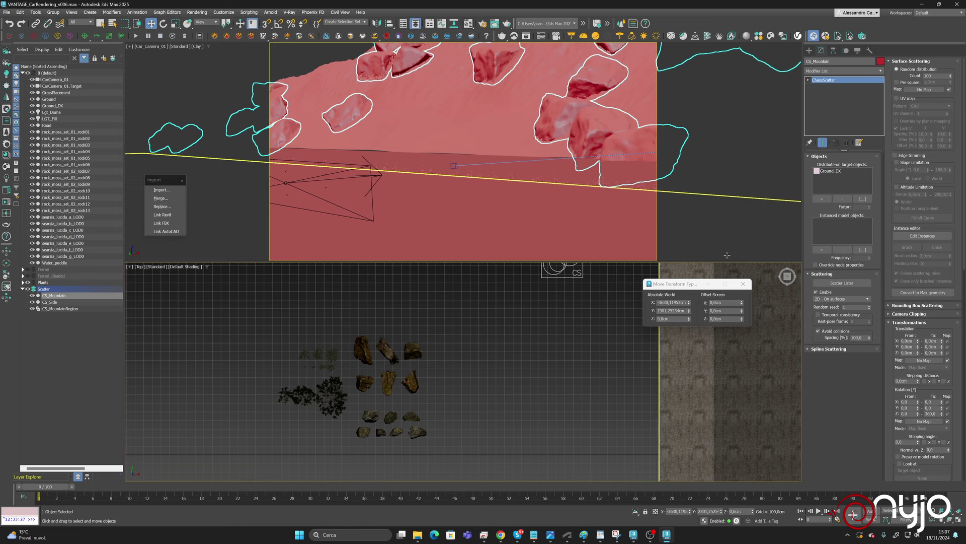
click(822, 249)
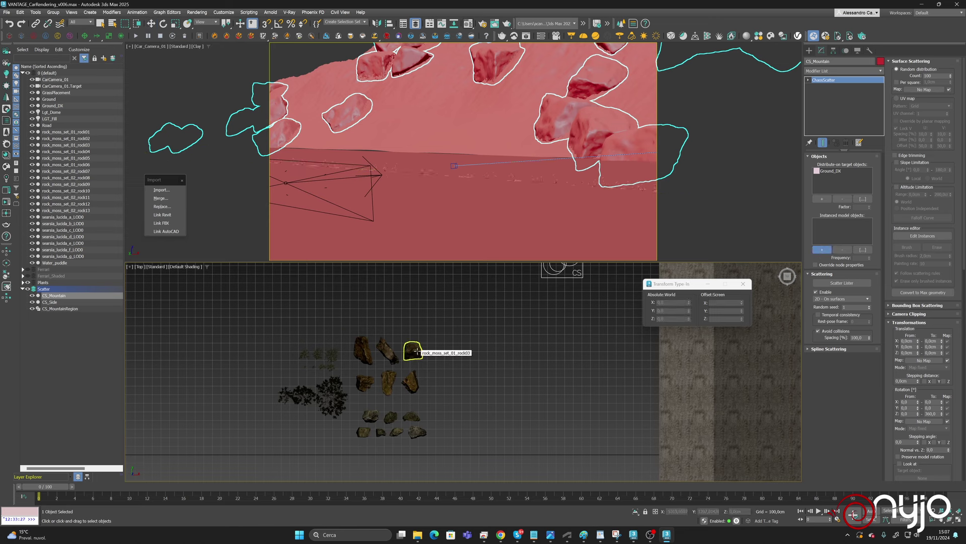
click(389, 349)
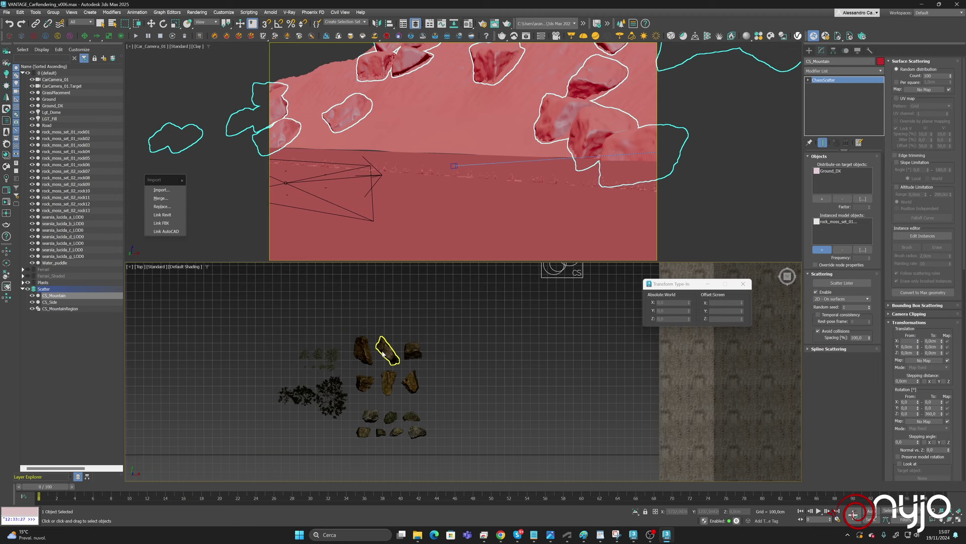
click(362, 348)
click(363, 348)
Add the remaining moss rocks, including small and bottom-row rocks, as scatter instances.
click(388, 381)
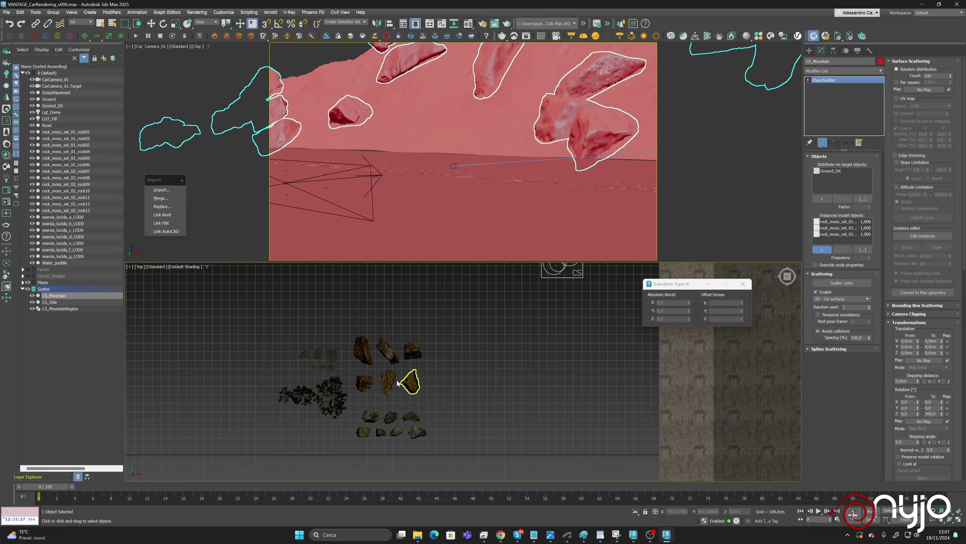
click(388, 381)
click(364, 382)
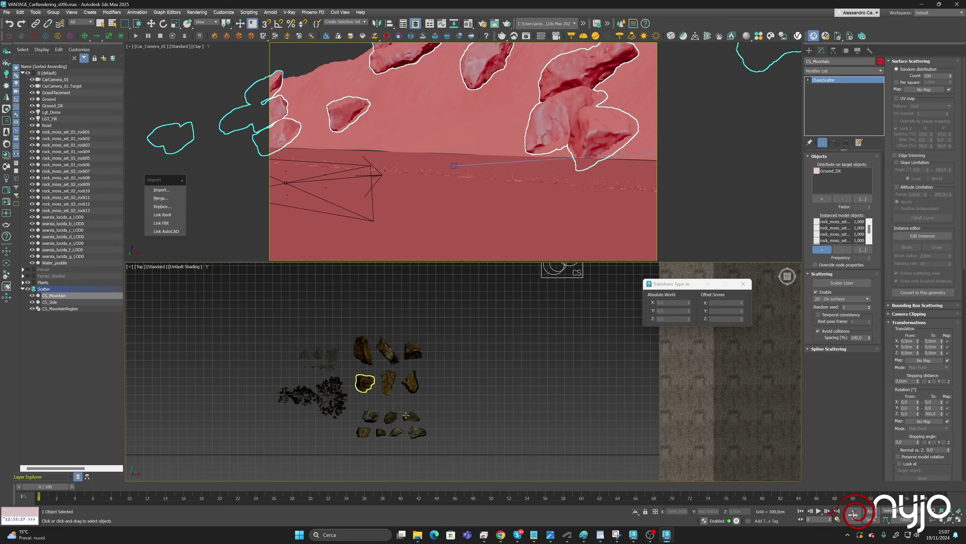
click(411, 416)
click(370, 415)
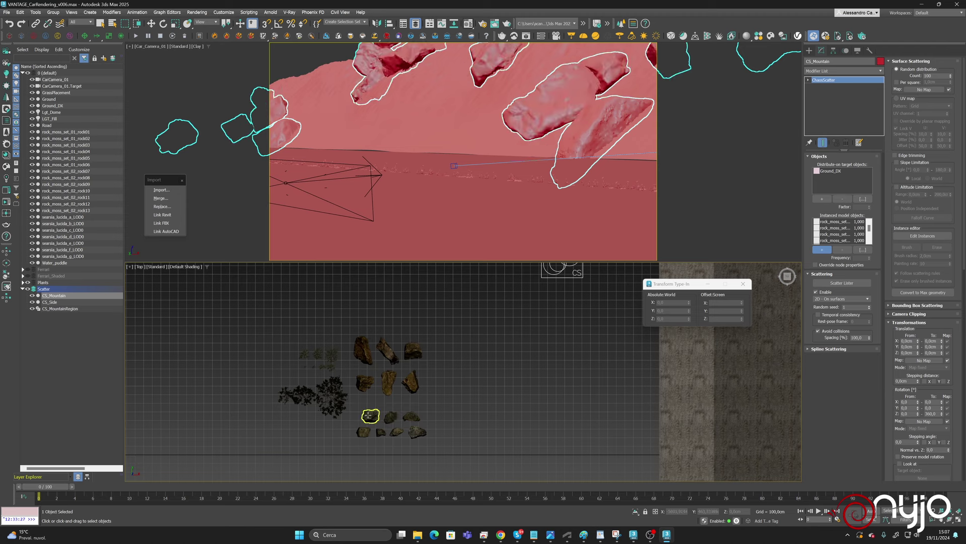
click(415, 431)
click(396, 431)
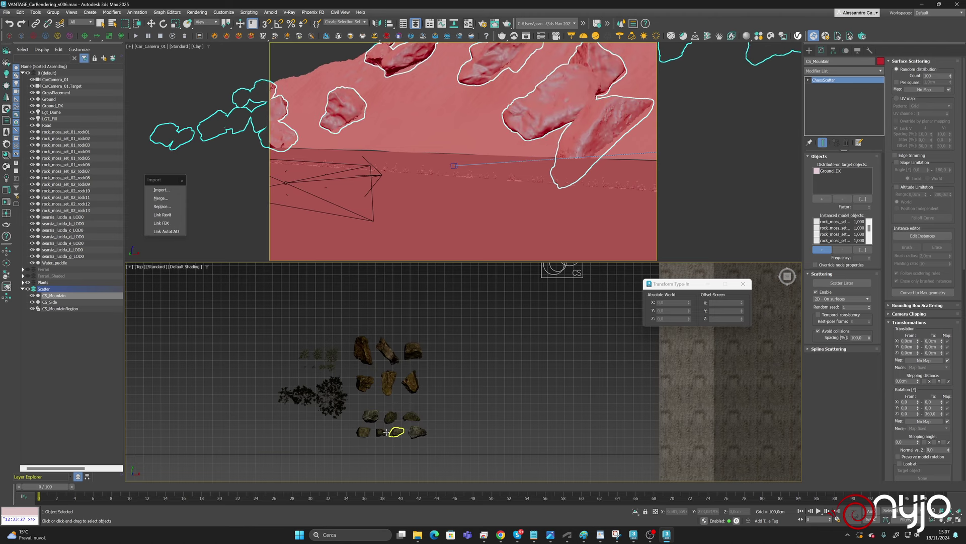
click(378, 432)
click(364, 432)
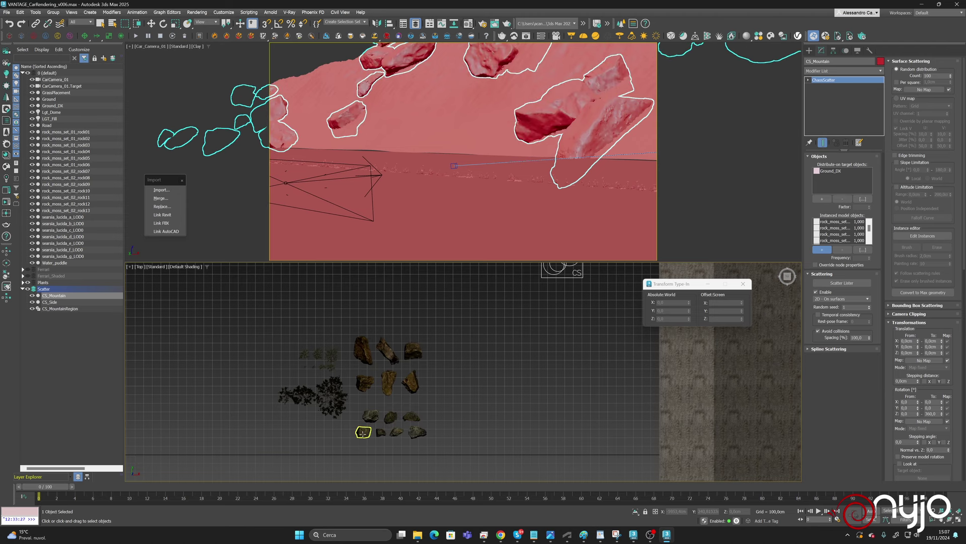
right_click(457, 434)
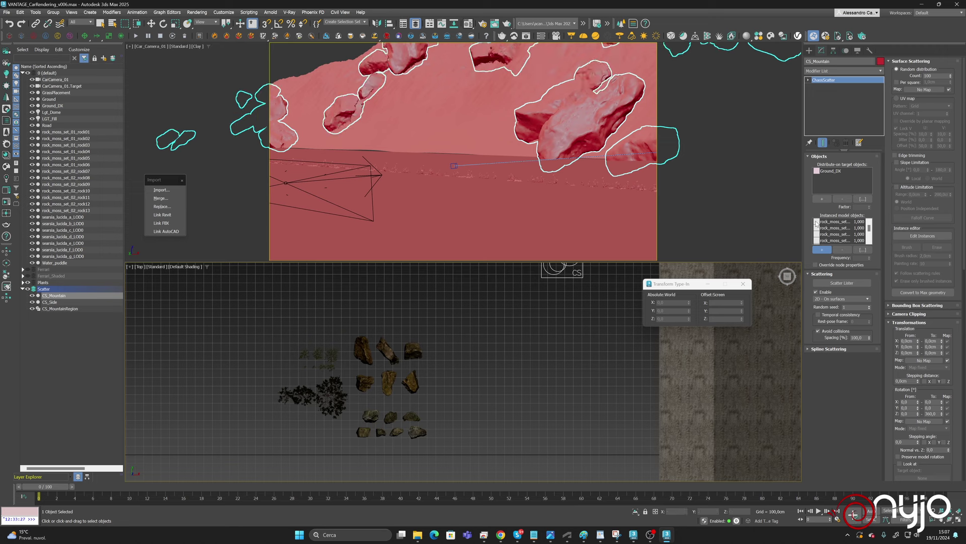
Set the uniform Scale range of the scattered rocks to 20–40%.
double_click(936, 76)
scroll(936, 227, down, 5)
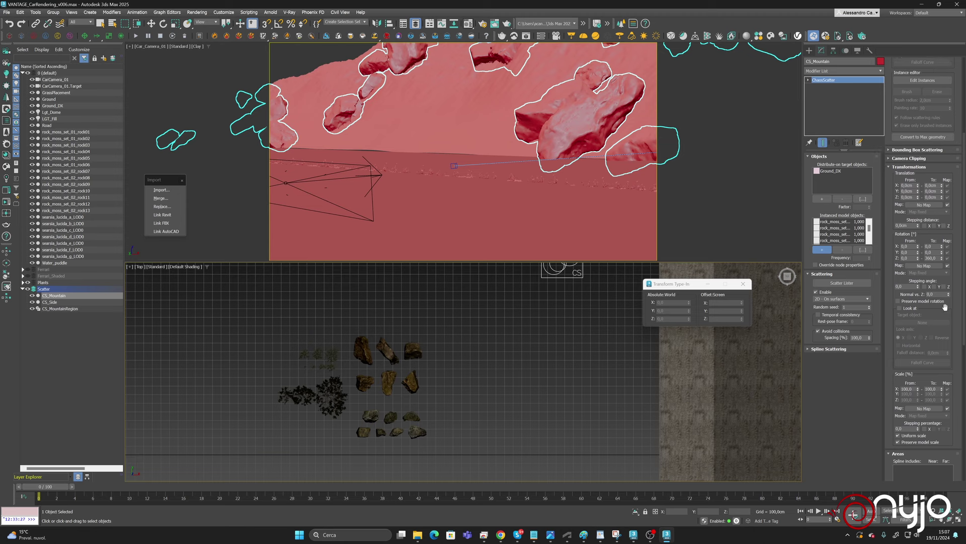
drag(944, 306, 941, 161)
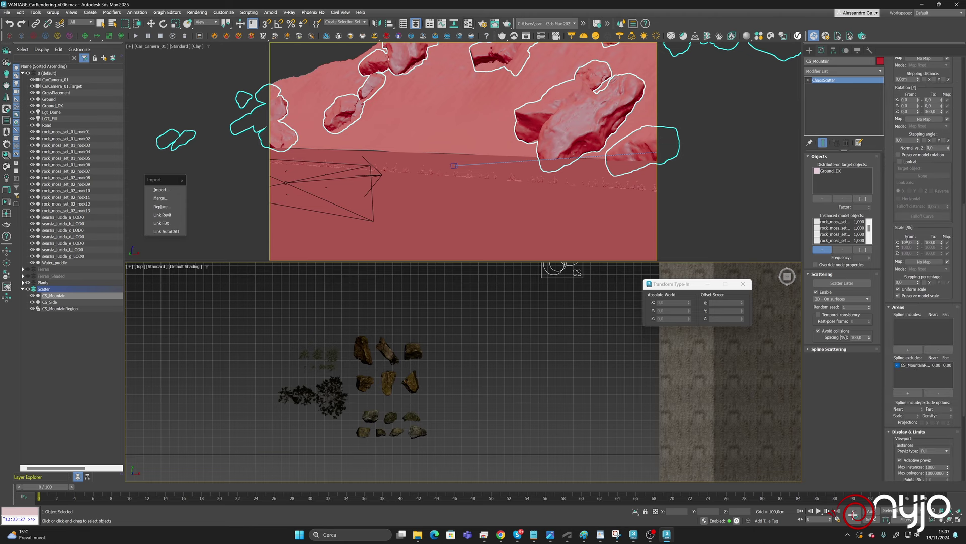
double_click(908, 242)
text(20w)
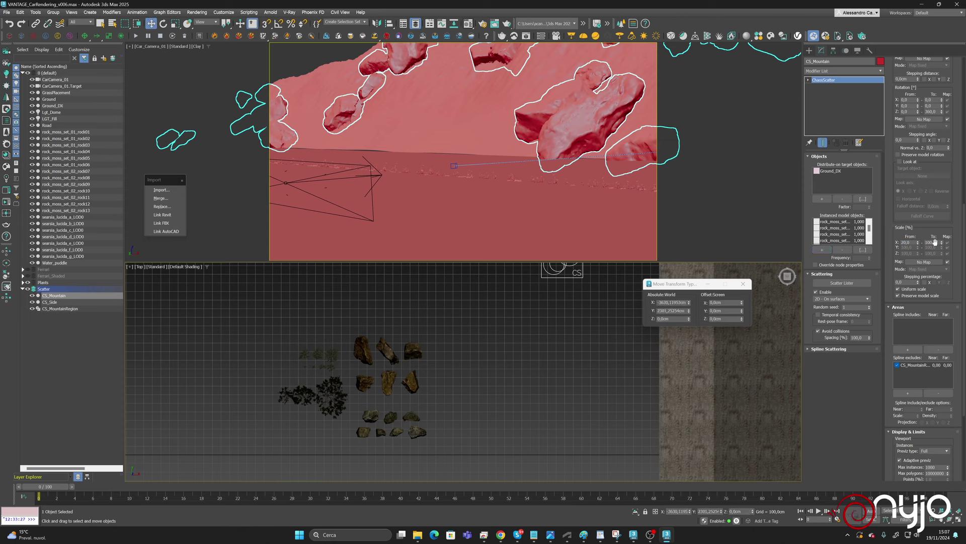
click(932, 242)
text(40)
key(Return)
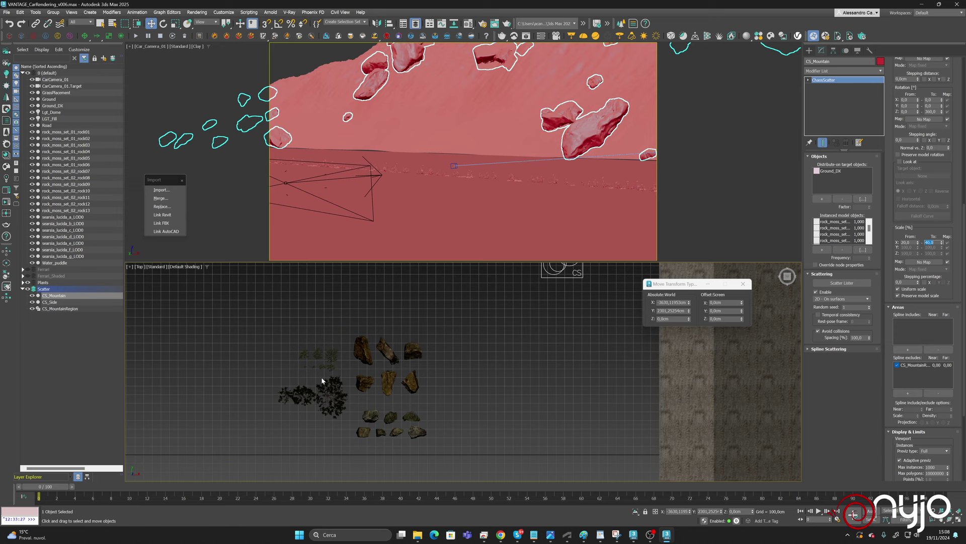
Add five searsia_lucida plant models, including searsia_lucida_f_LOD0, to CS_Mountain's instanced objects.
click(822, 249)
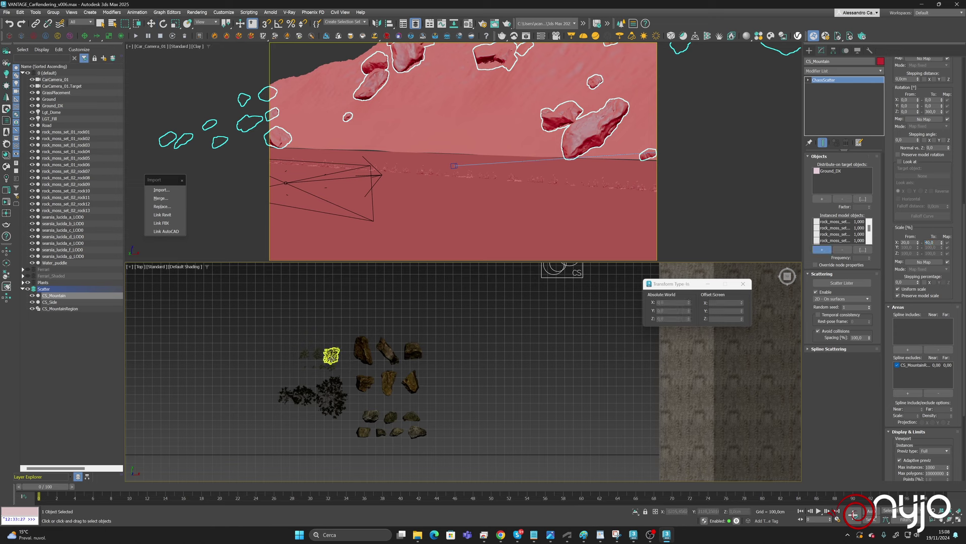
click(318, 354)
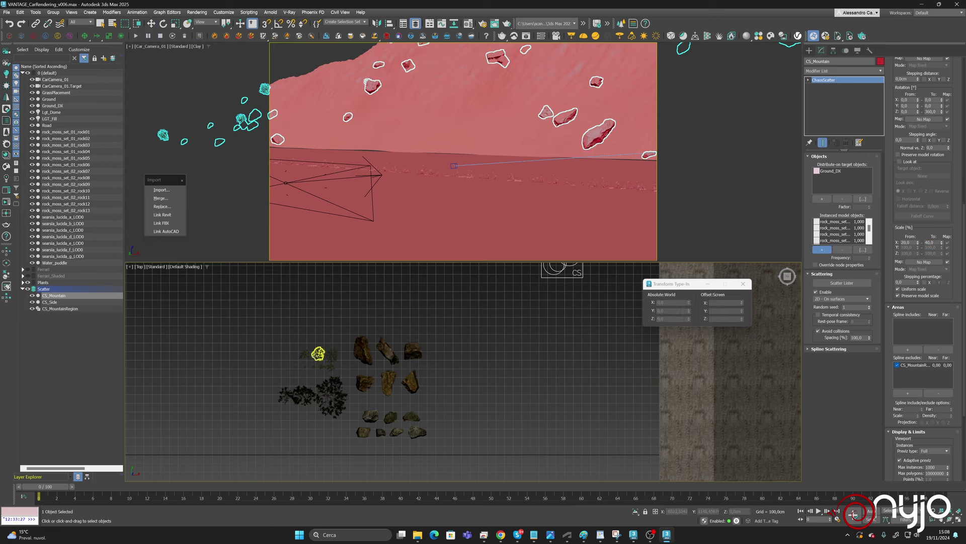
click(304, 355)
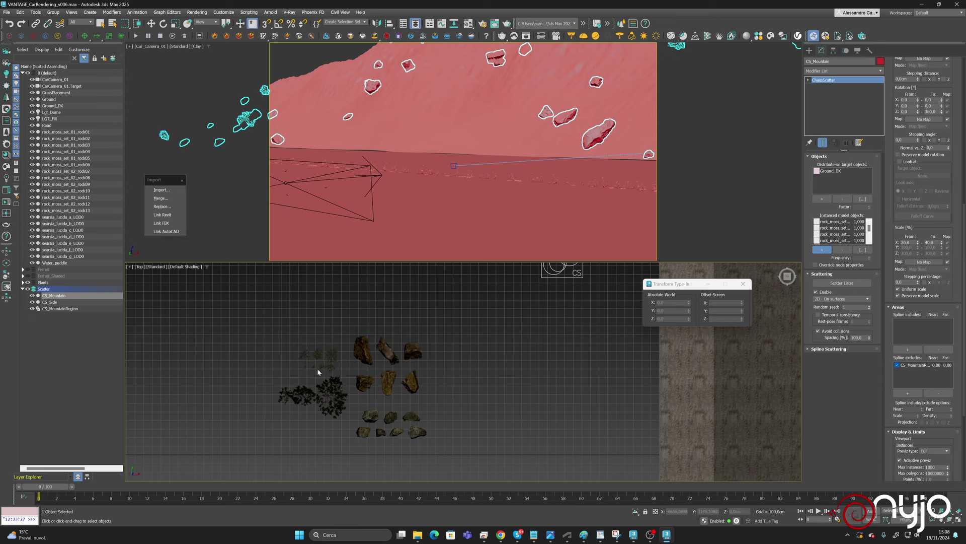
click(318, 370)
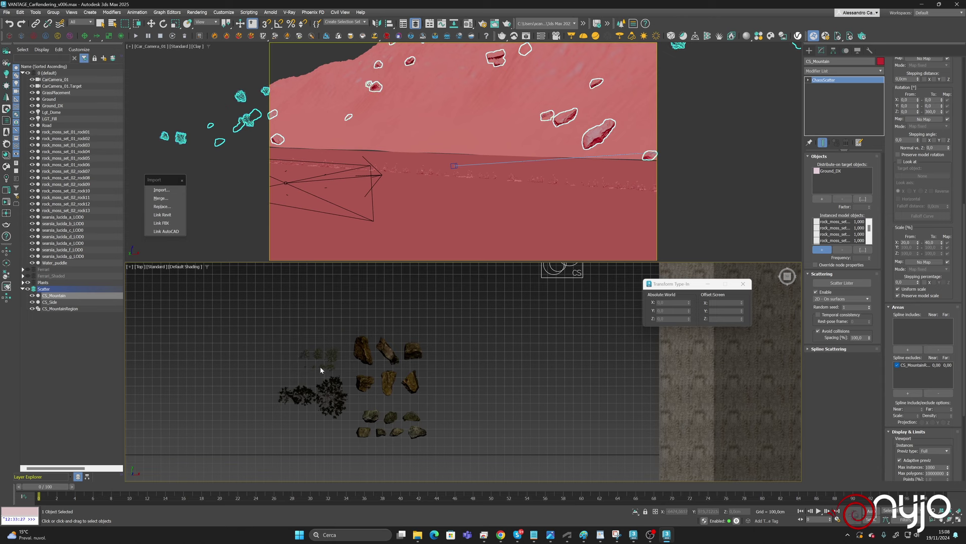
click(321, 367)
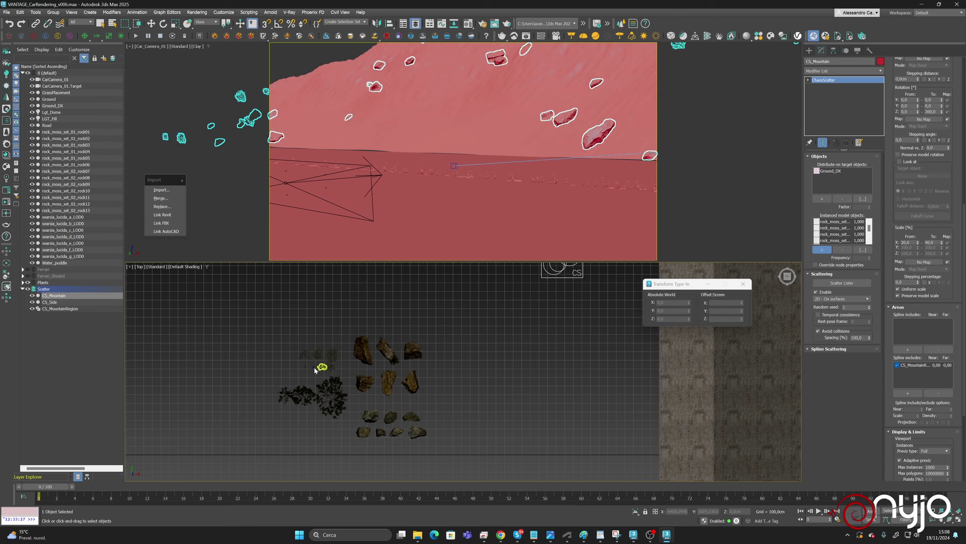
click(315, 371)
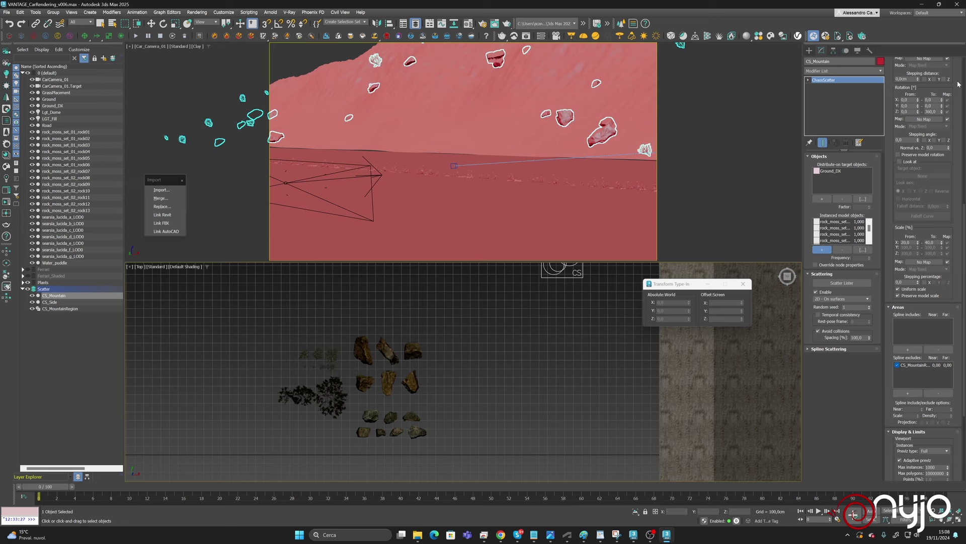
drag(958, 85, 958, 207)
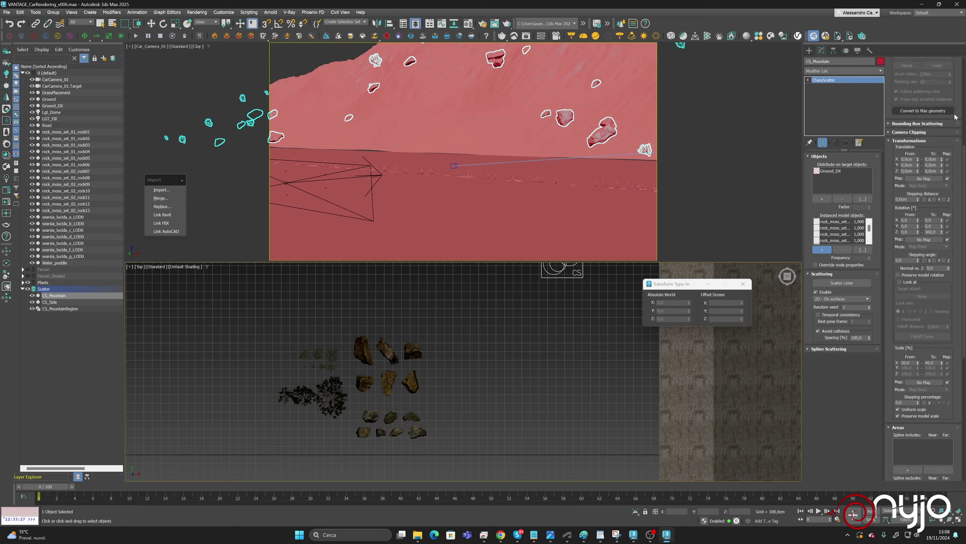
scroll(953, 146, up, 3)
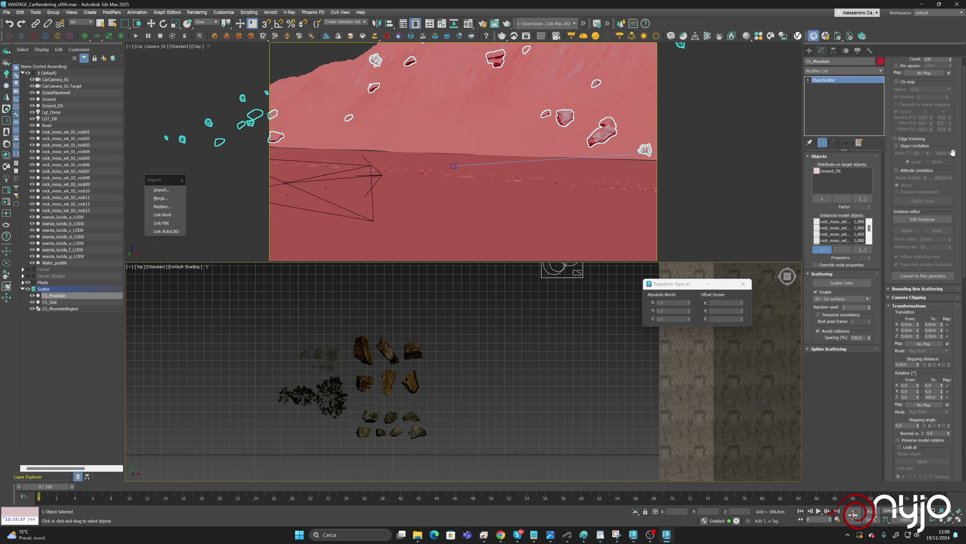
In ChaosScatter Transformations, set Rotation Normal vs. Z to 0,5.
scroll(952, 167, up, 3)
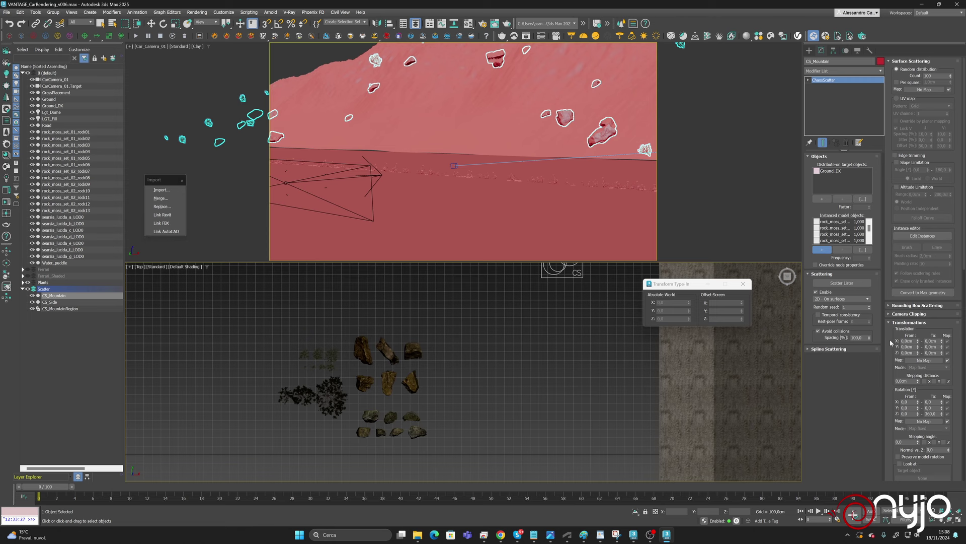
scroll(899, 311, down, 1)
scroll(899, 311, down, 1)
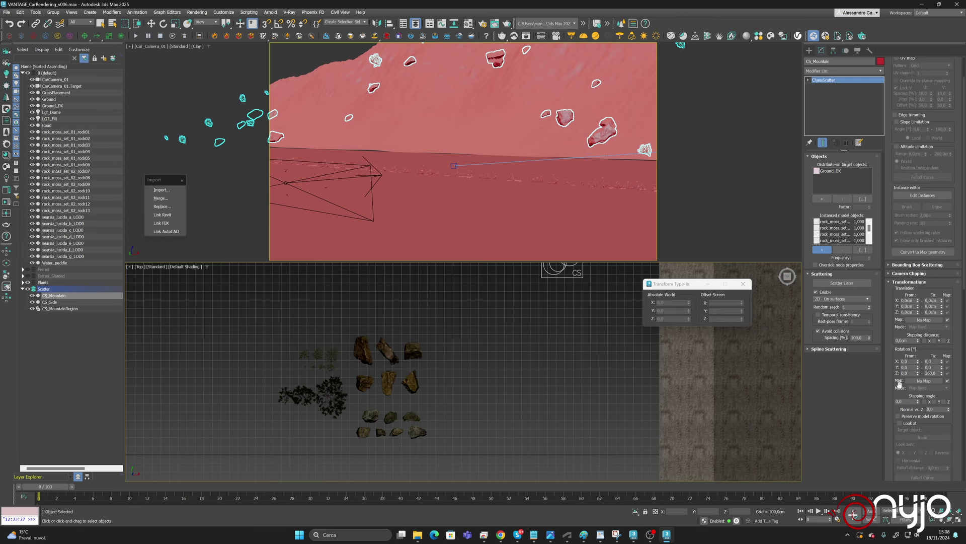
click(936, 411)
text(0,5w)
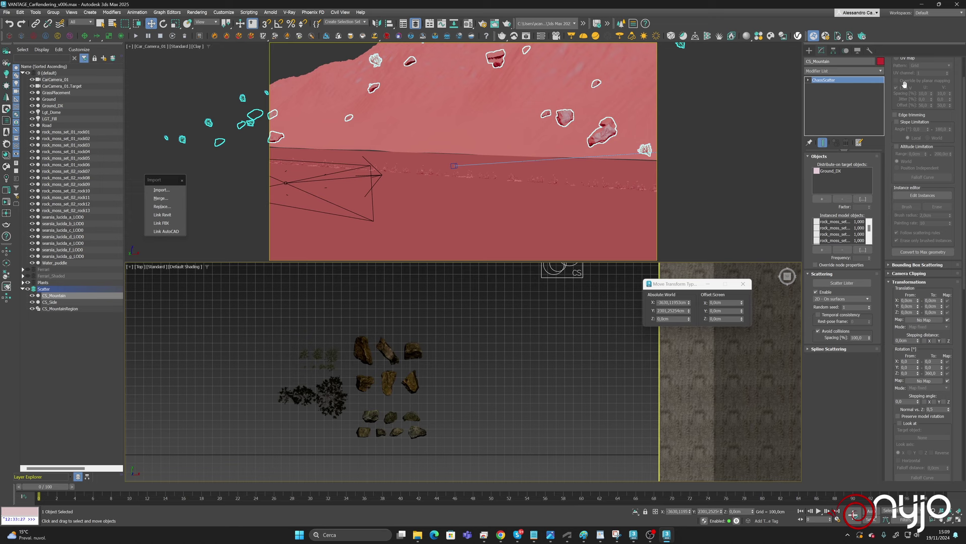
scroll(890, 131, up, 2)
scroll(889, 131, down, 10)
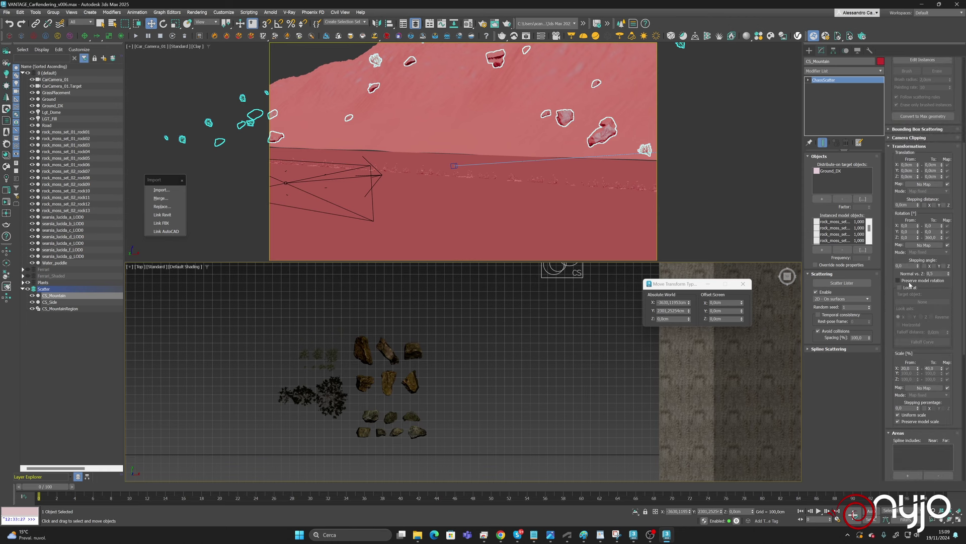
scroll(965, 356, down, 15)
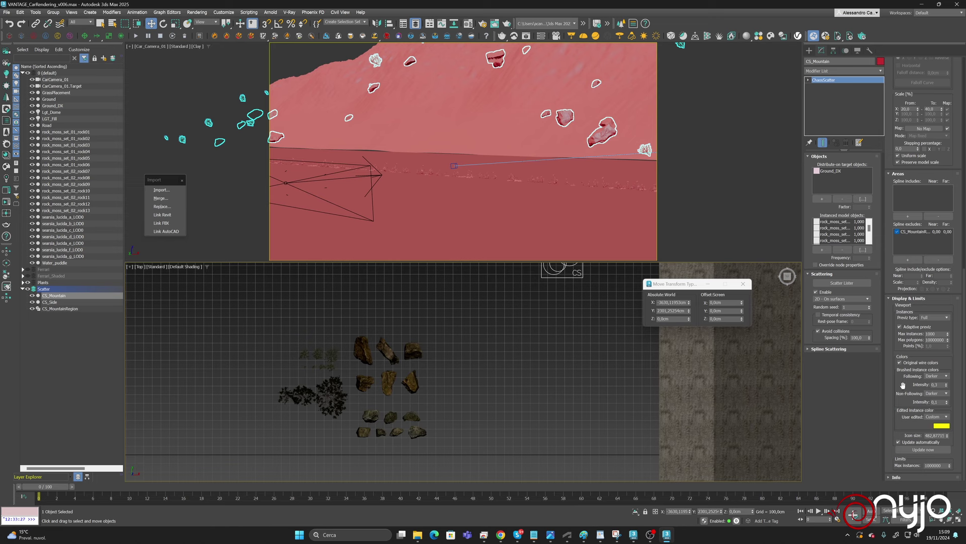
Set viewport preview Max instances to 1000 and Limits Max instances to 10000000.
double_click(935, 334)
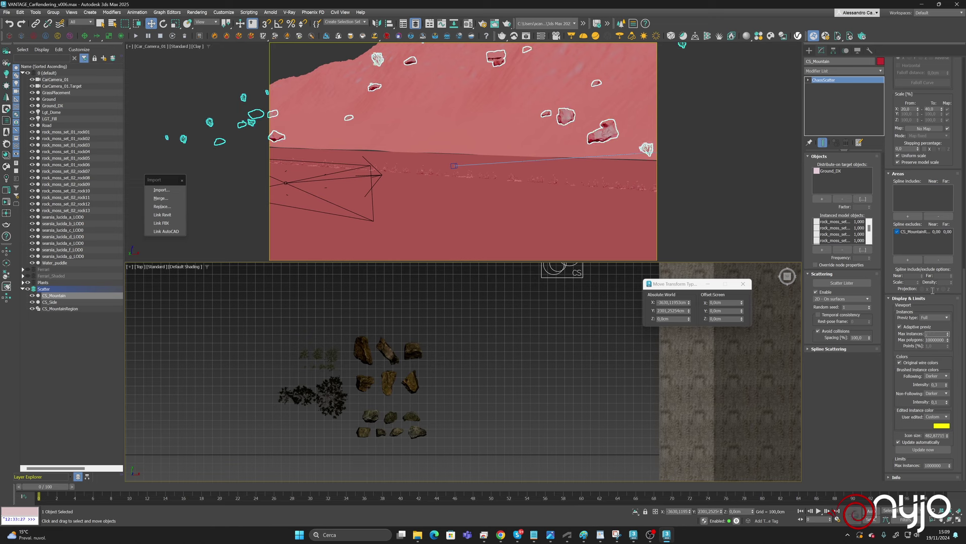
double_click(933, 334)
text(10000)
click(942, 465)
text(0)
key(Return)
Select a rock model in the Instanced model objects list.
drag(957, 160, 915, 452)
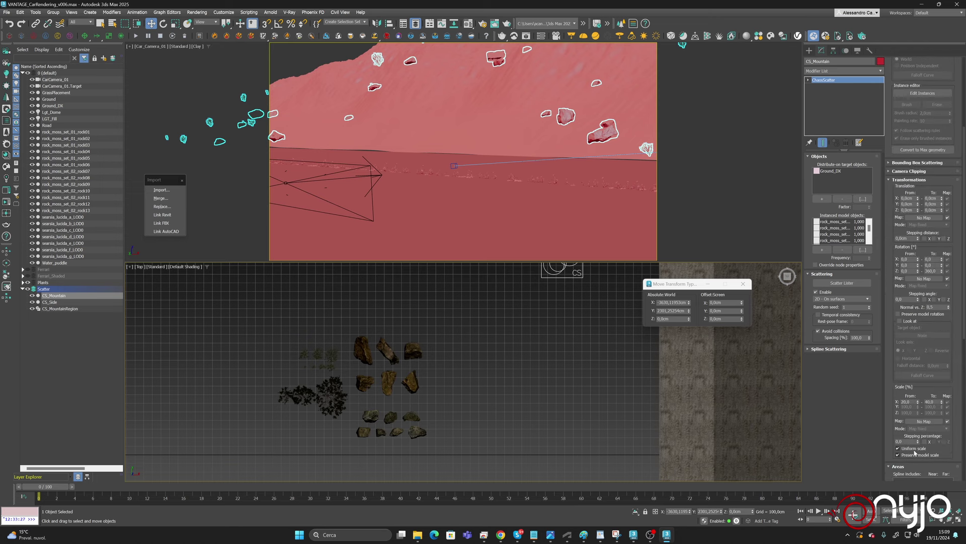
drag(869, 228, 834, 222)
click(838, 222)
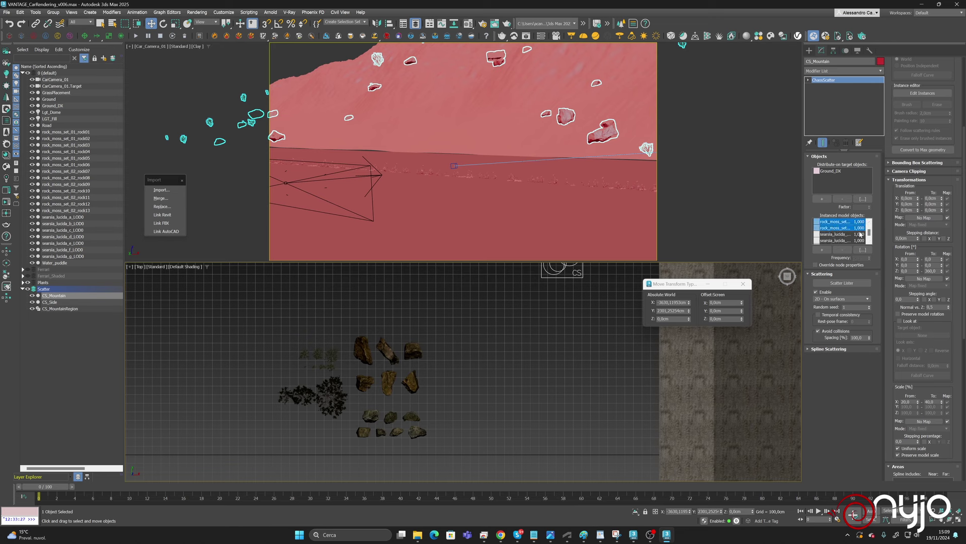
Set the first two rock_moss_set models' Frequency to 0,25.
click(861, 261)
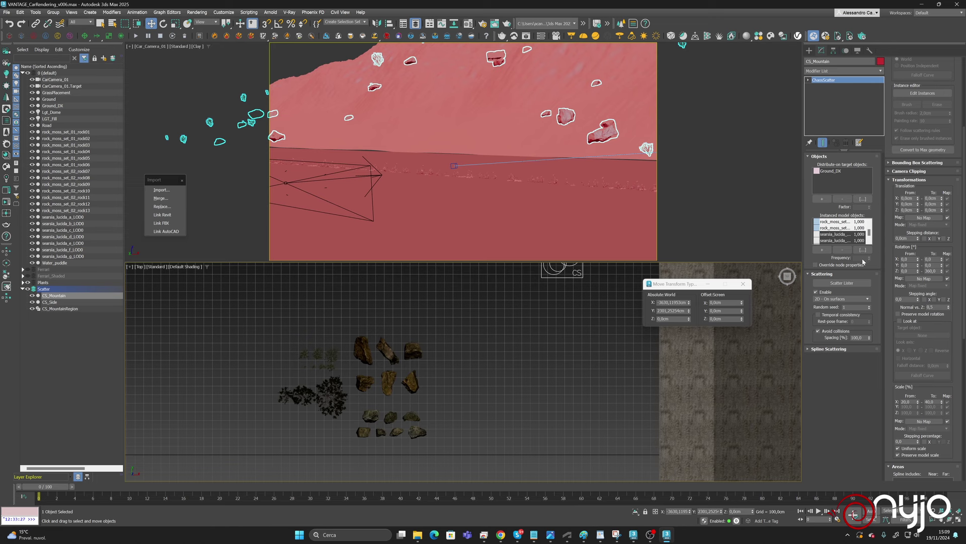
drag(870, 233, 869, 227)
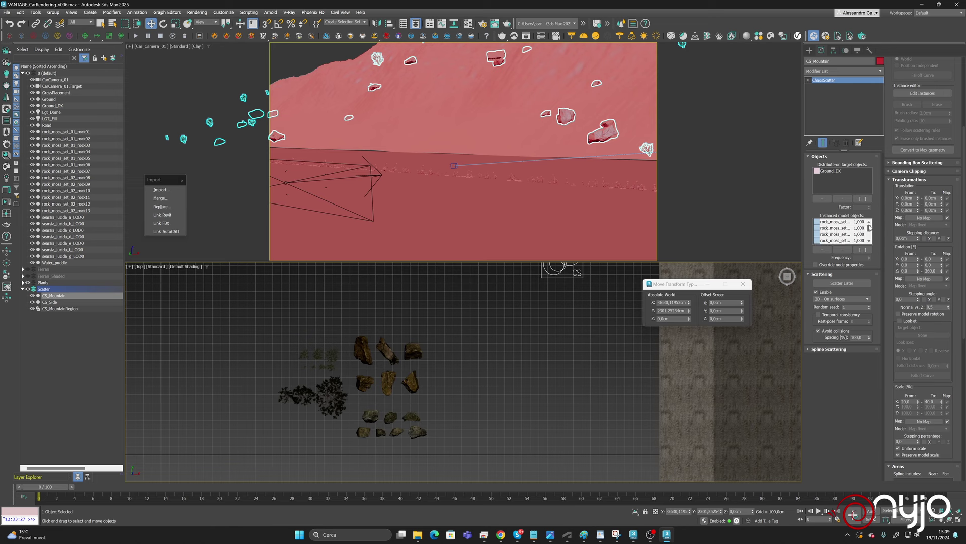
click(859, 222)
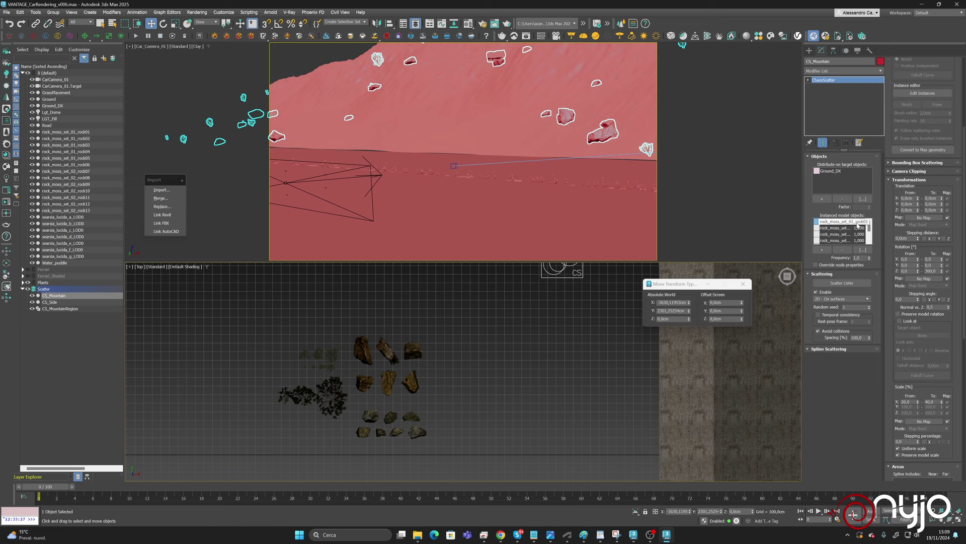
click(860, 257)
text(0,5)
key(Return)
text(25)
key(Return)
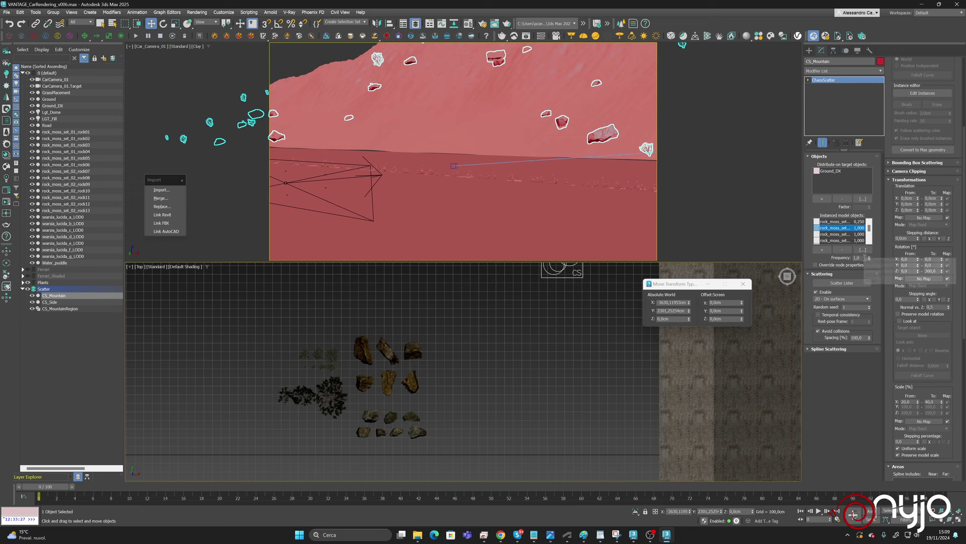
double_click(861, 257)
text(0,25)
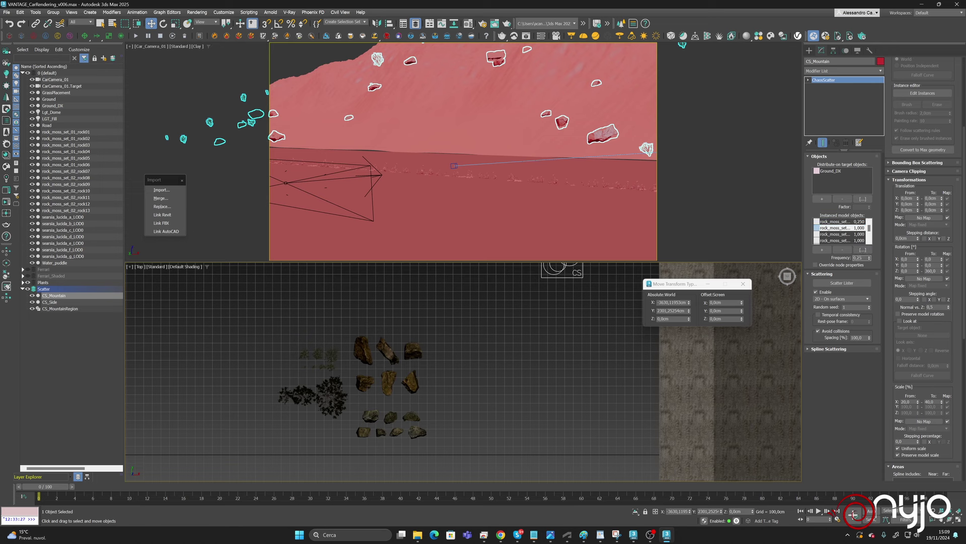
key(Return)
Lower three more rock_moss_set models to a Frequency of 0,25.
click(836, 235)
double_click(861, 257)
text(0)
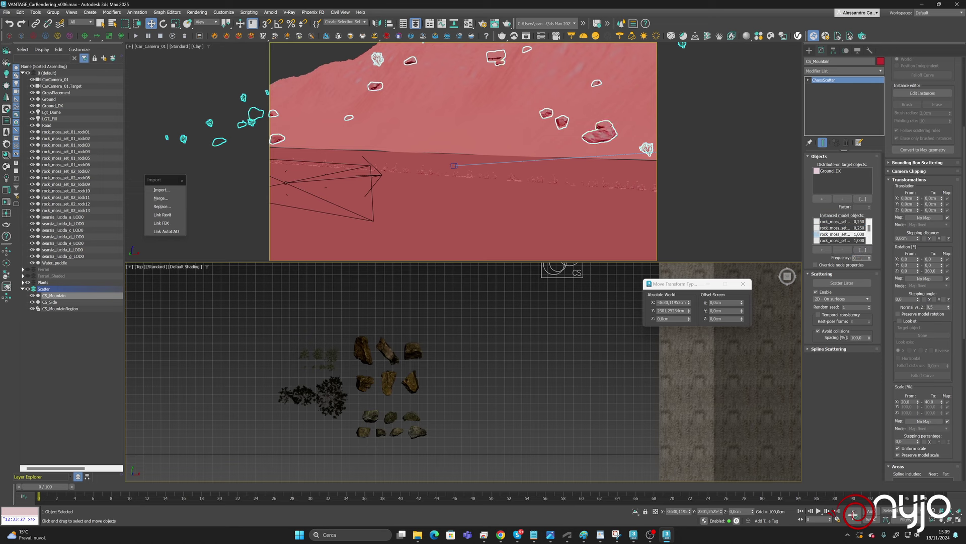
text(,25)
key(Return)
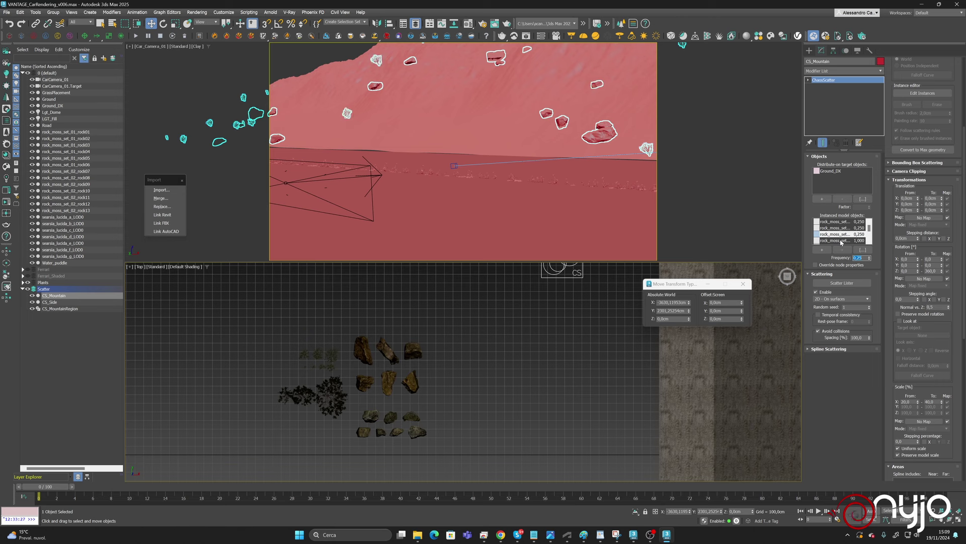
click(837, 241)
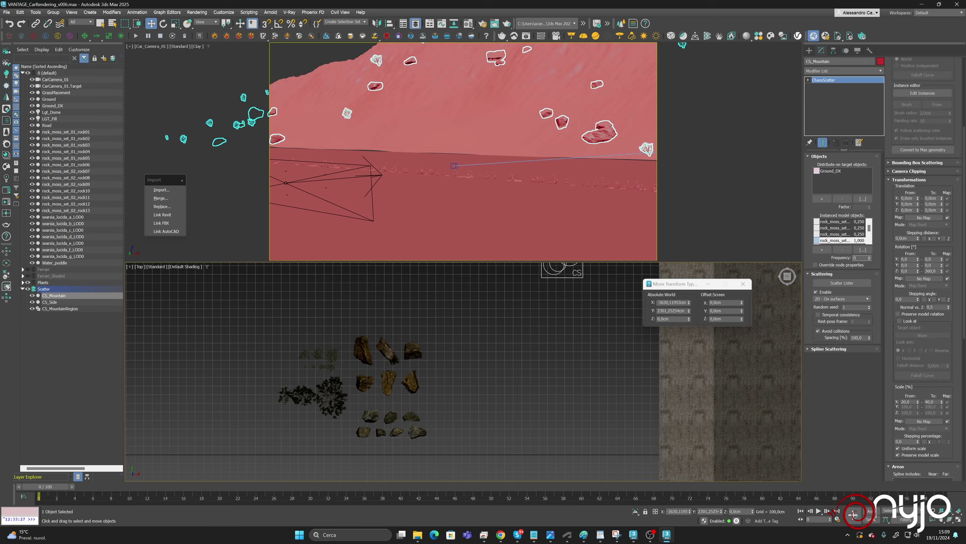
key(Return)
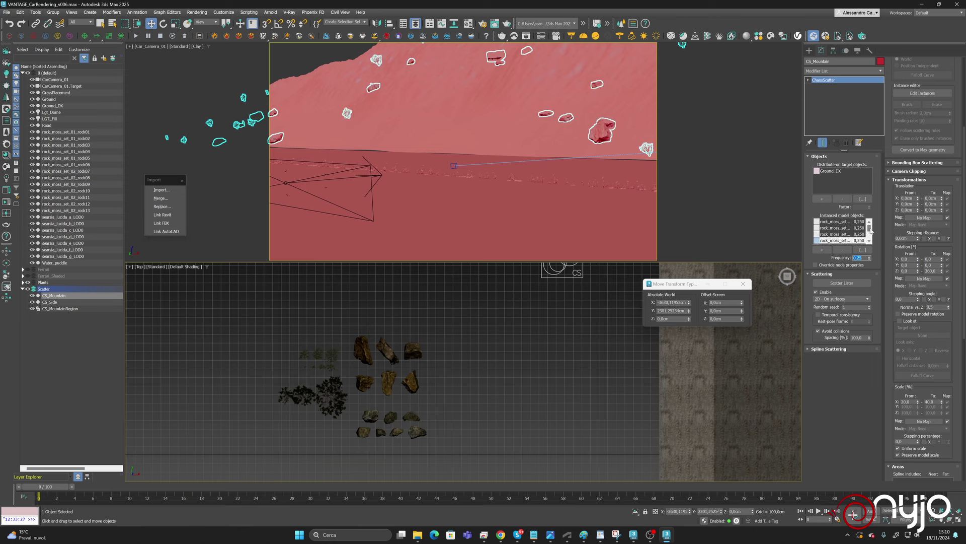
scroll(872, 231, down, 1)
click(836, 234)
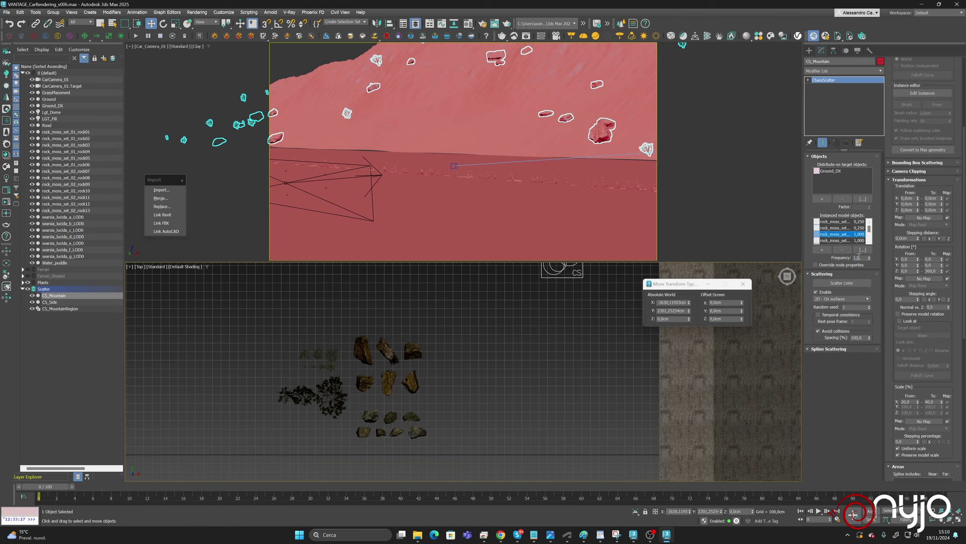
double_click(861, 257)
key(Return)
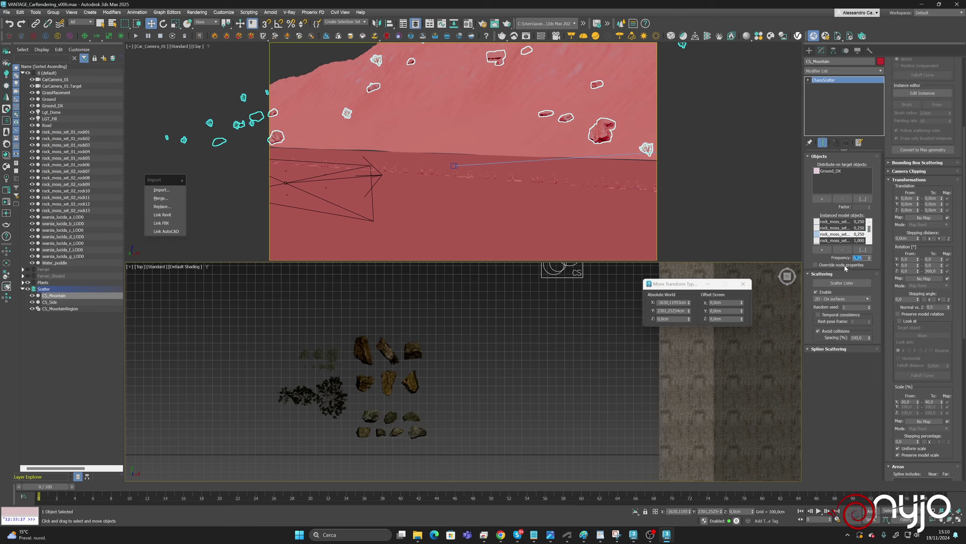
click(842, 241)
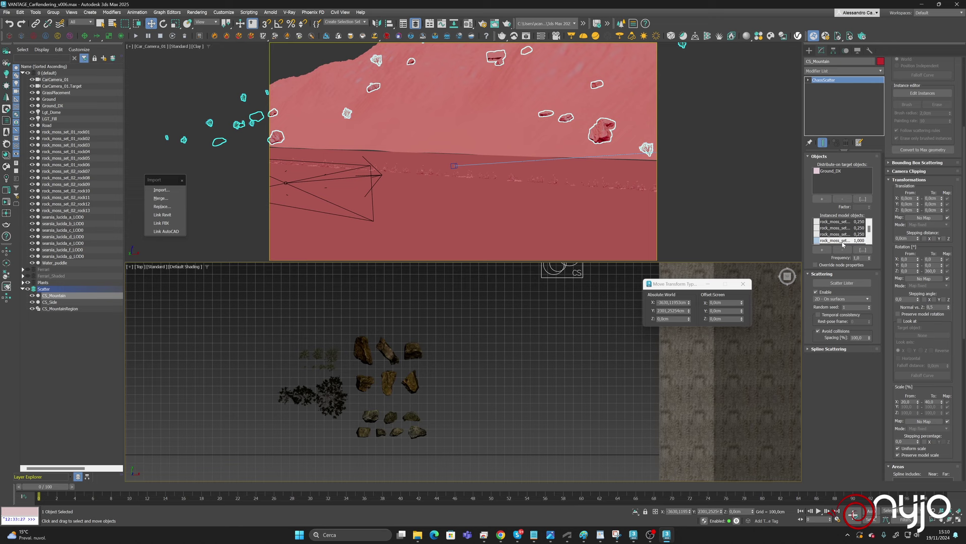
Set Frequency to 0,25 on the next three rock_moss_set entries.
double_click(864, 257)
text(0,25)
key(Return)
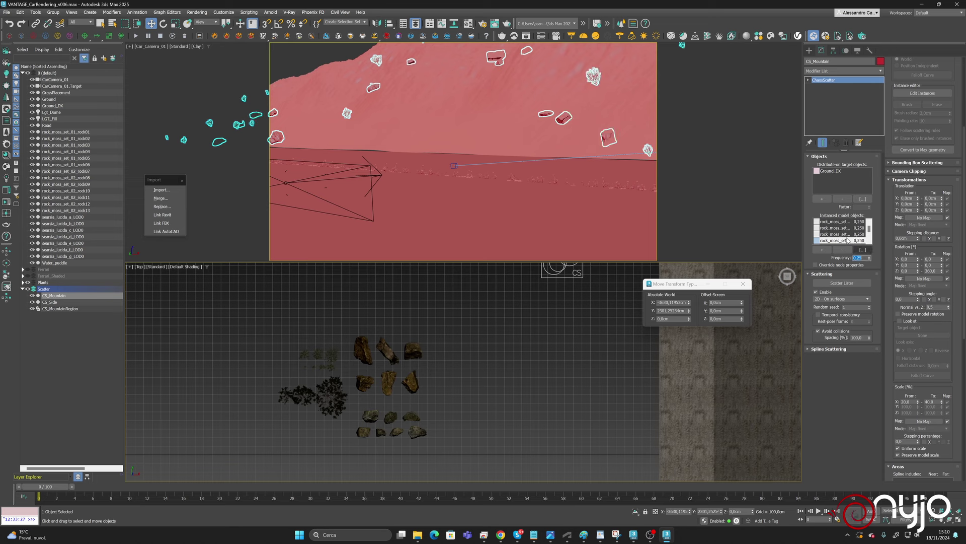
scroll(849, 237, up, 1)
click(835, 227)
double_click(864, 257)
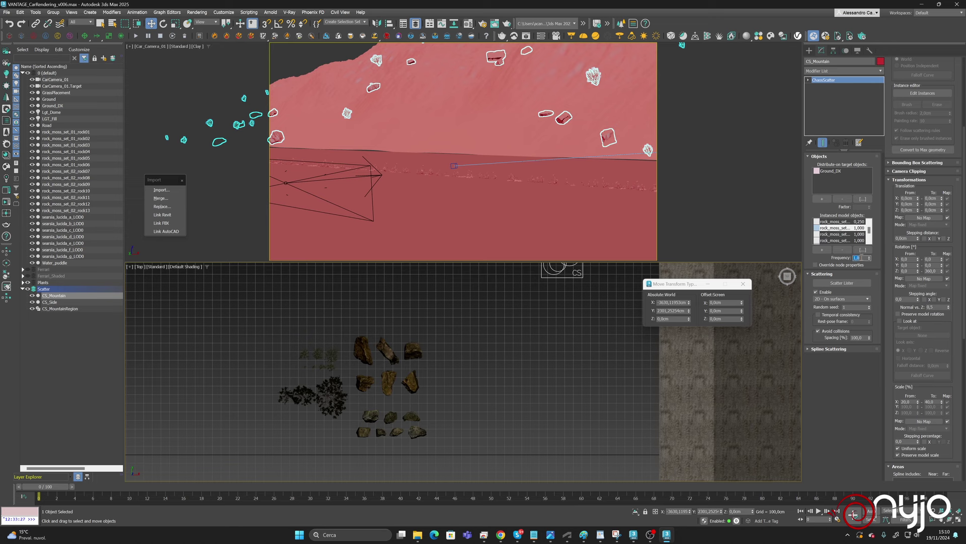
text(0,25)
key(Return)
click(839, 234)
double_click(860, 258)
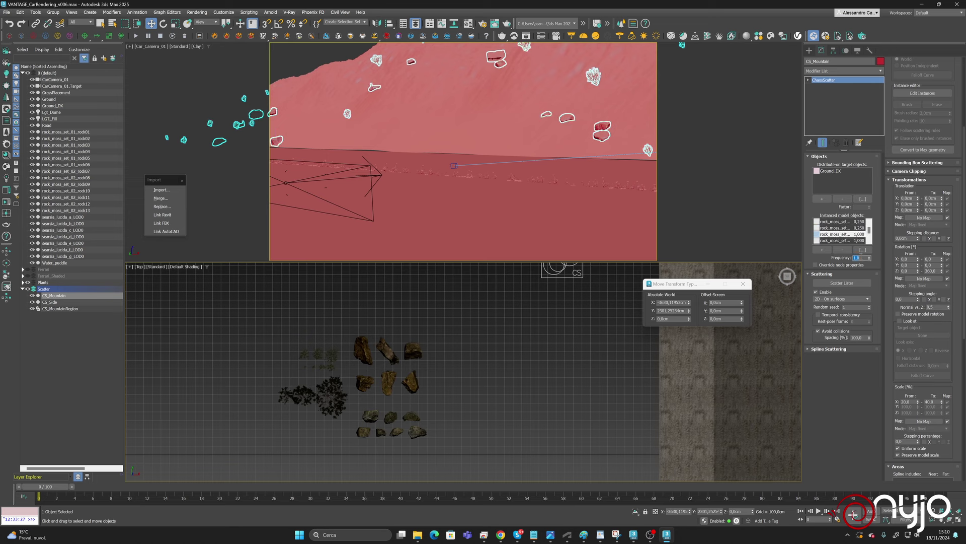
Lower three further moss rocks down the list to 0,25 frequency.
text(0,25)
key(Return)
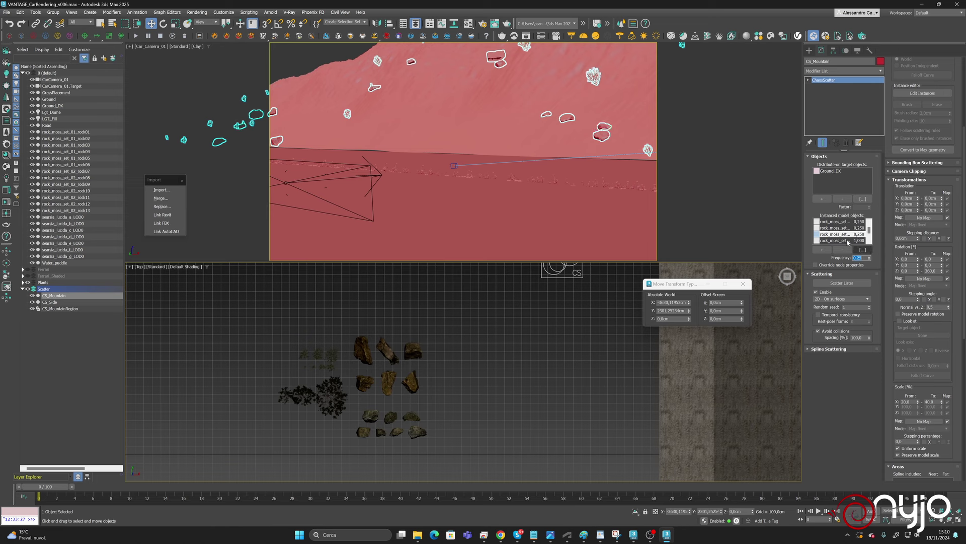
click(843, 241)
double_click(859, 257)
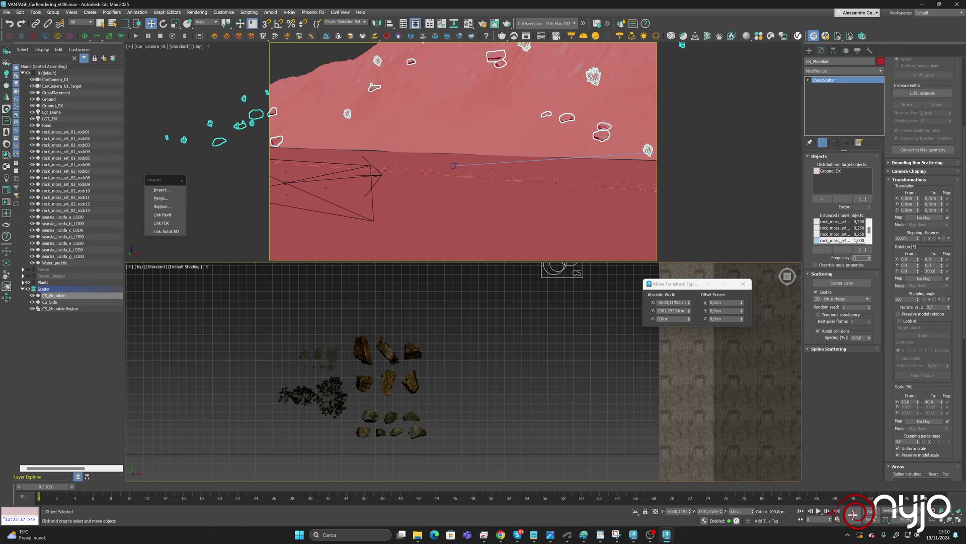
text(0,25)
key(Return)
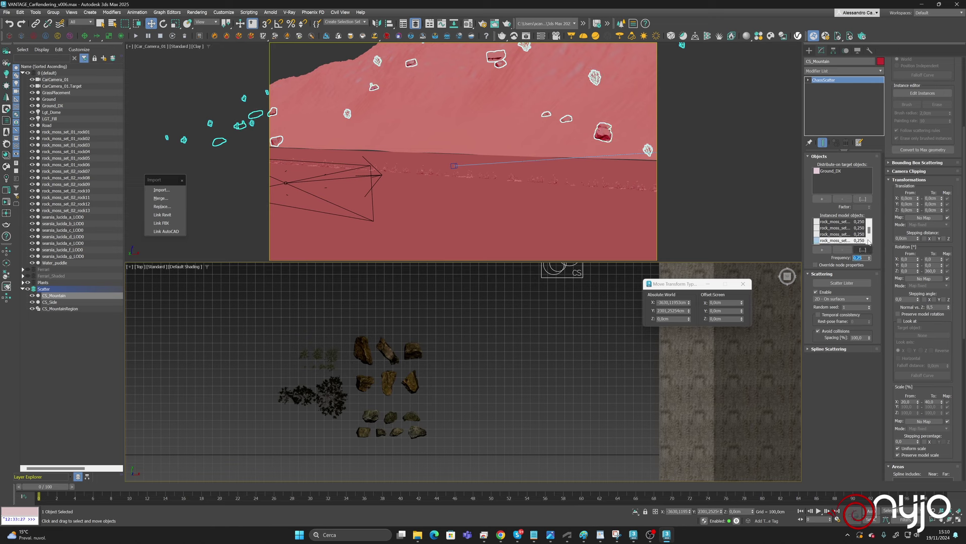
scroll(851, 237, down, 2)
click(851, 235)
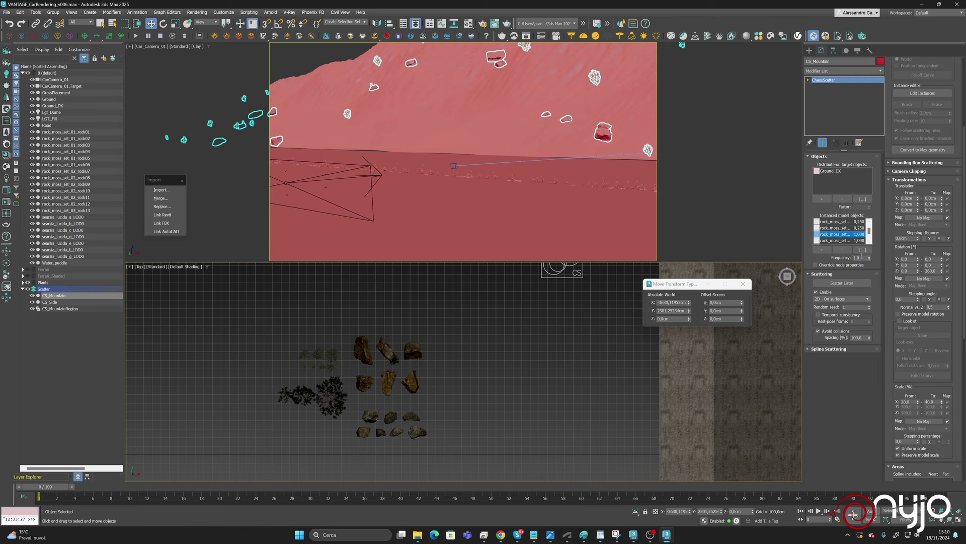
double_click(862, 256)
text(0,25)
key(Return)
click(835, 241)
double_click(861, 257)
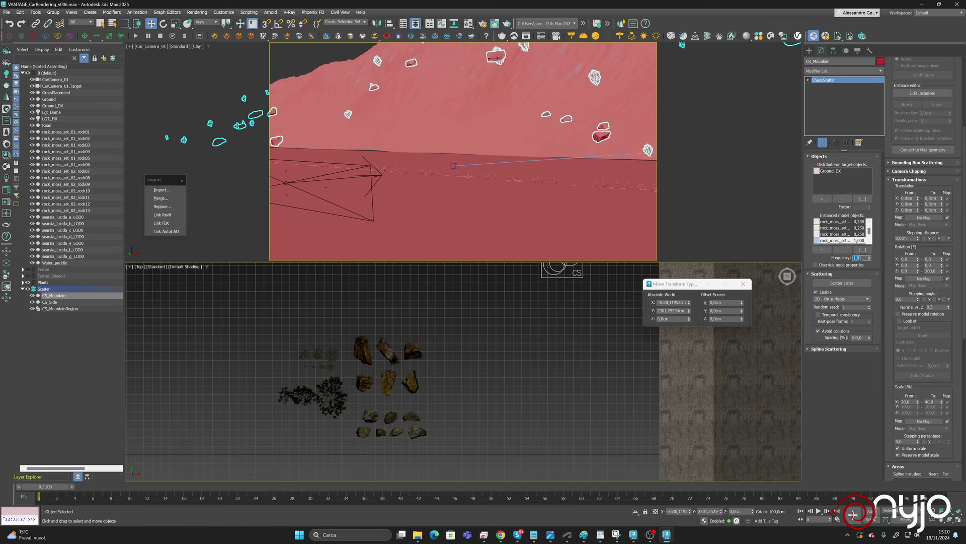
key(Return)
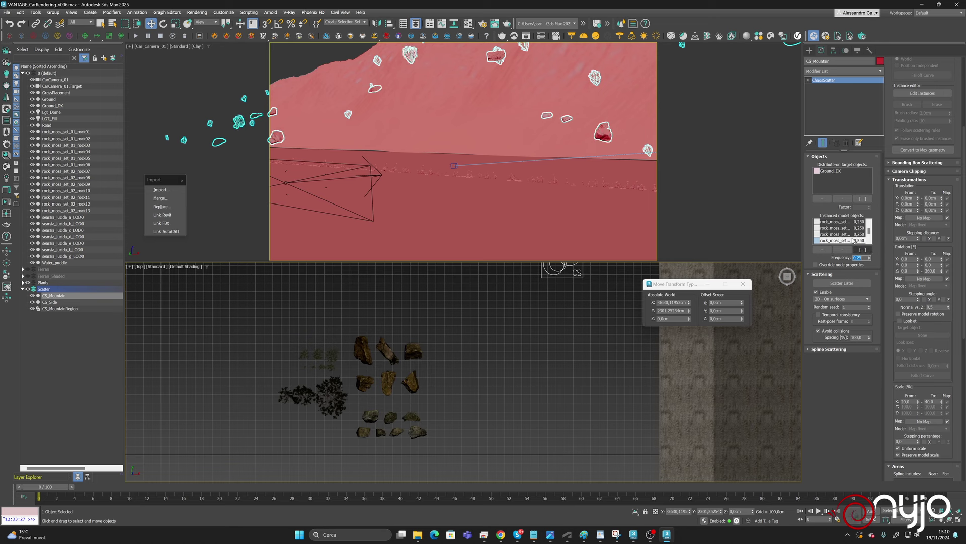
Give the last two rock_moss_set entries 0,25 frequency, leaving searsia_lucida plants at 1,000.
scroll(852, 235, down, 1)
click(836, 228)
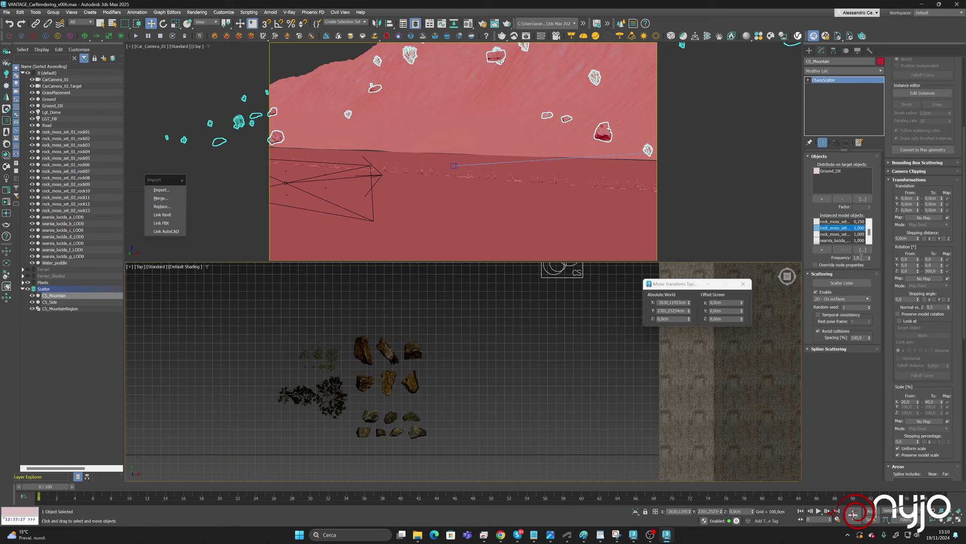
double_click(861, 257)
text(0,25)
key(Return)
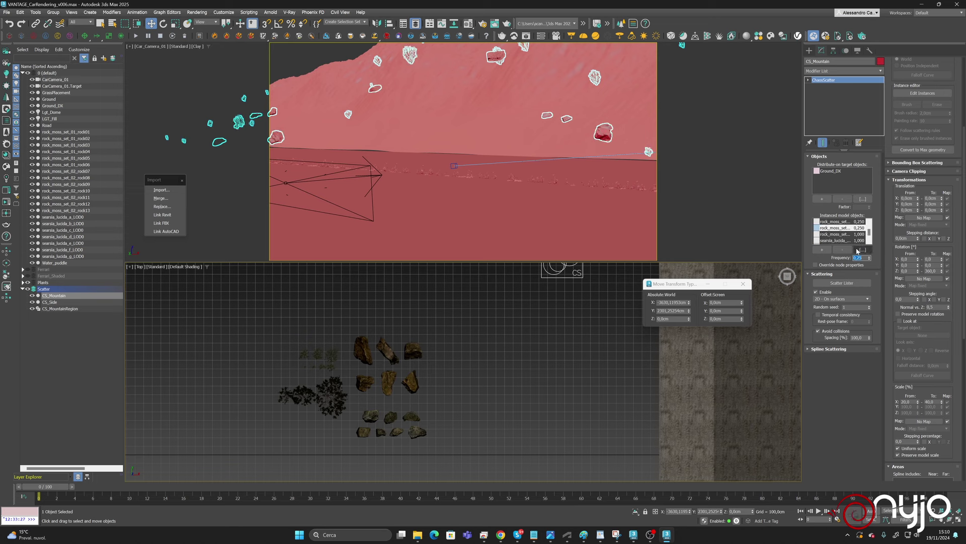
click(836, 235)
double_click(861, 257)
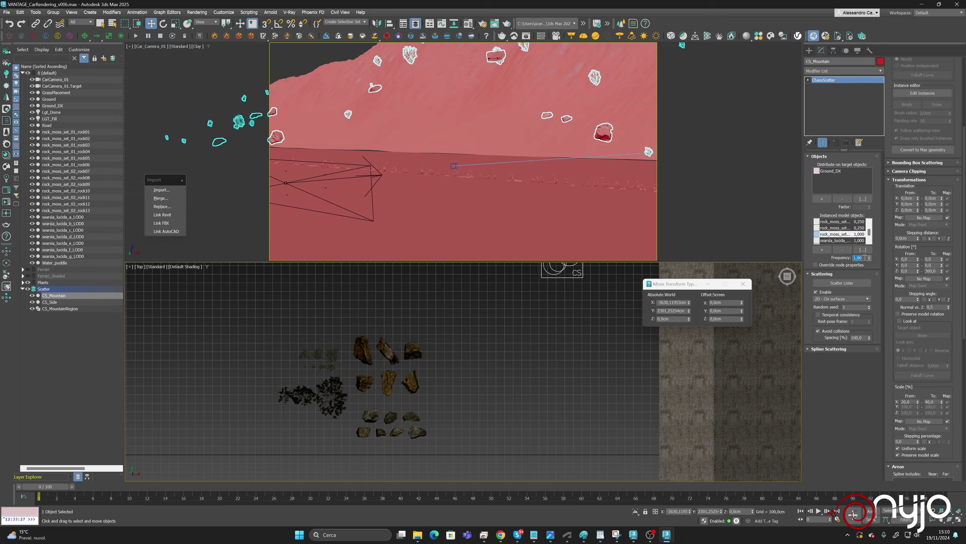
text(0,25)
key(Return)
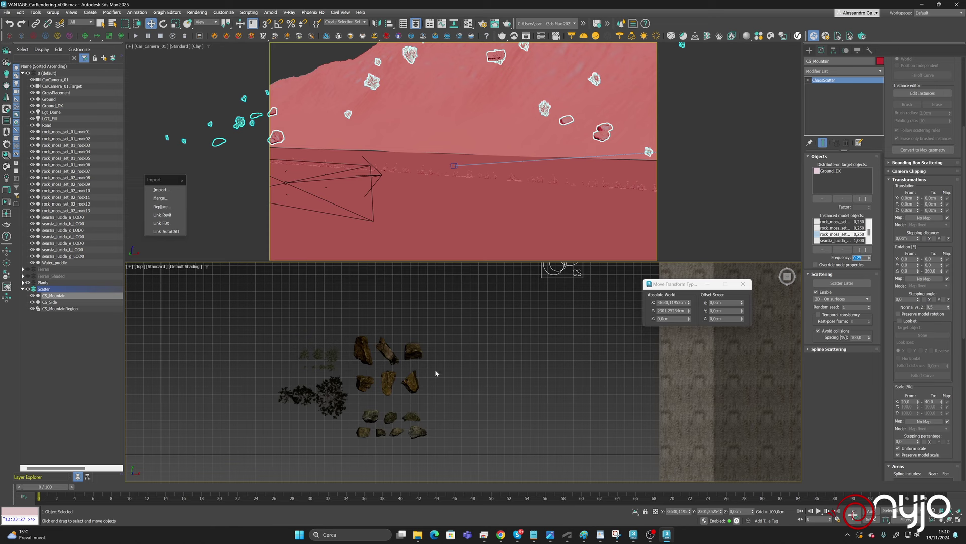
Add the small plant from the Top viewport to CS_Mountain's instanced model objects.
click(823, 250)
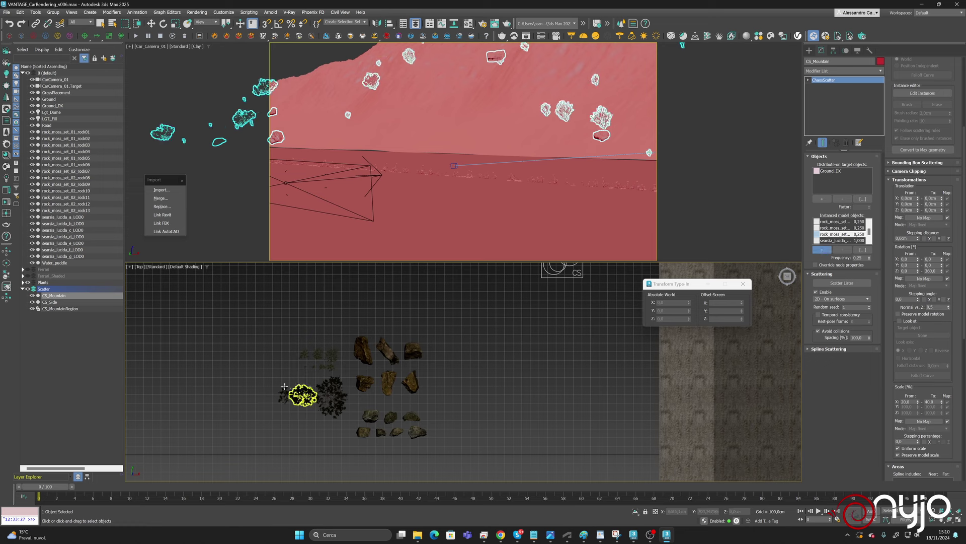
click(312, 387)
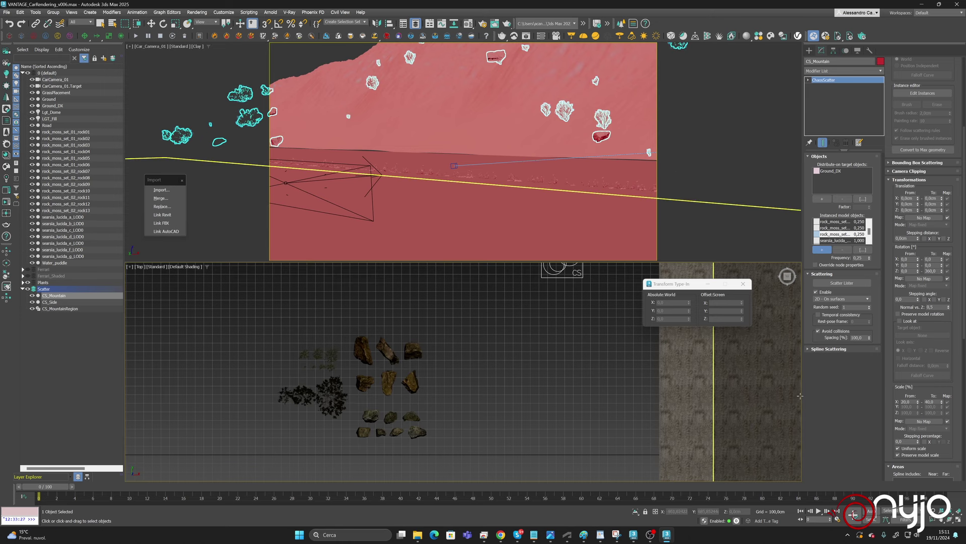
middle_drag(512, 331, 428, 362)
scroll(398, 368, down, 5)
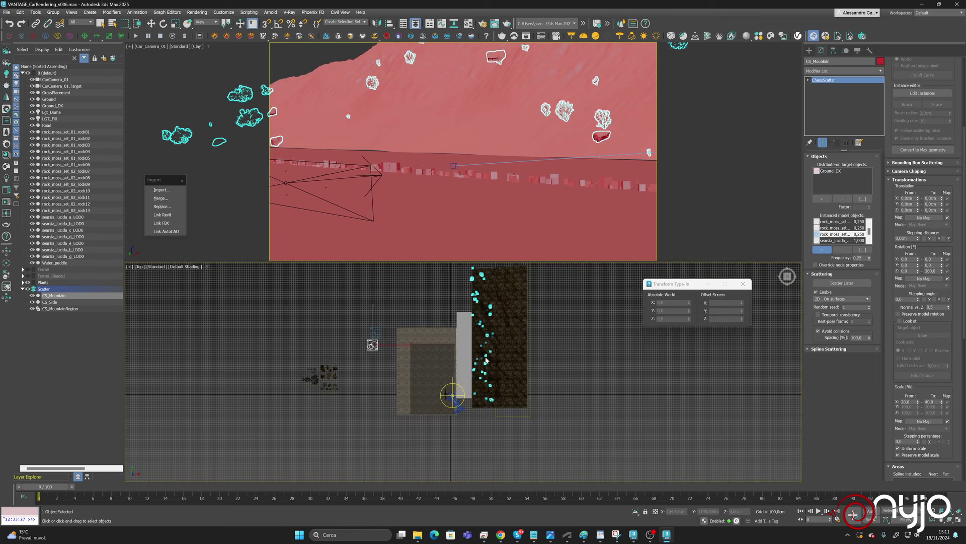
scroll(428, 403, up, 2)
scroll(554, 370, down, 3)
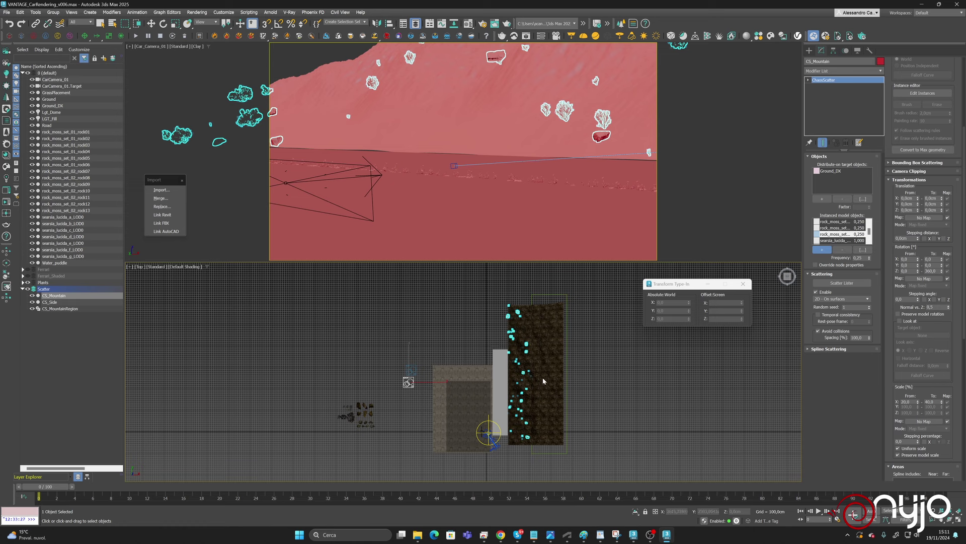
Enable Camera Clipping and set CarCamera_01 as the clipping camera.
click(909, 172)
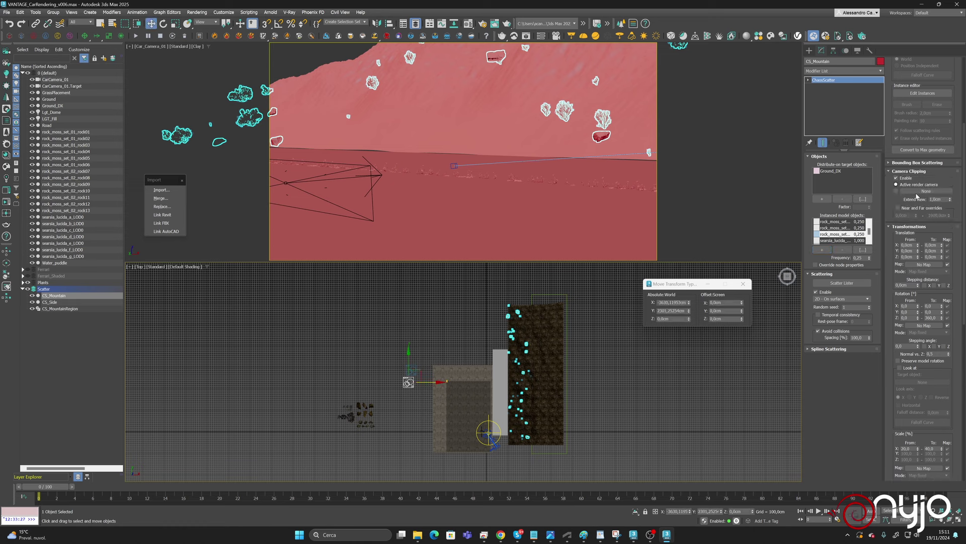
click(904, 178)
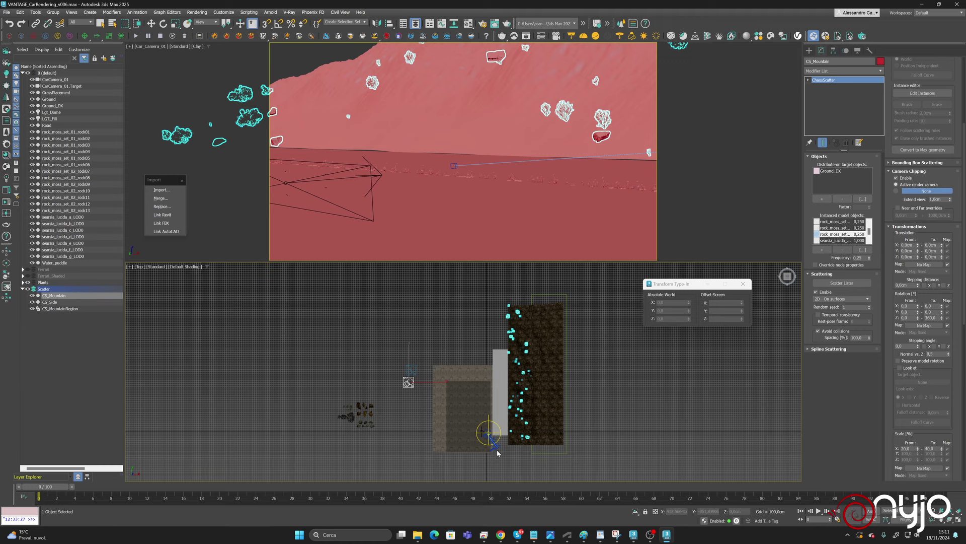
scroll(489, 438, up, 6)
scroll(489, 434, up, 2)
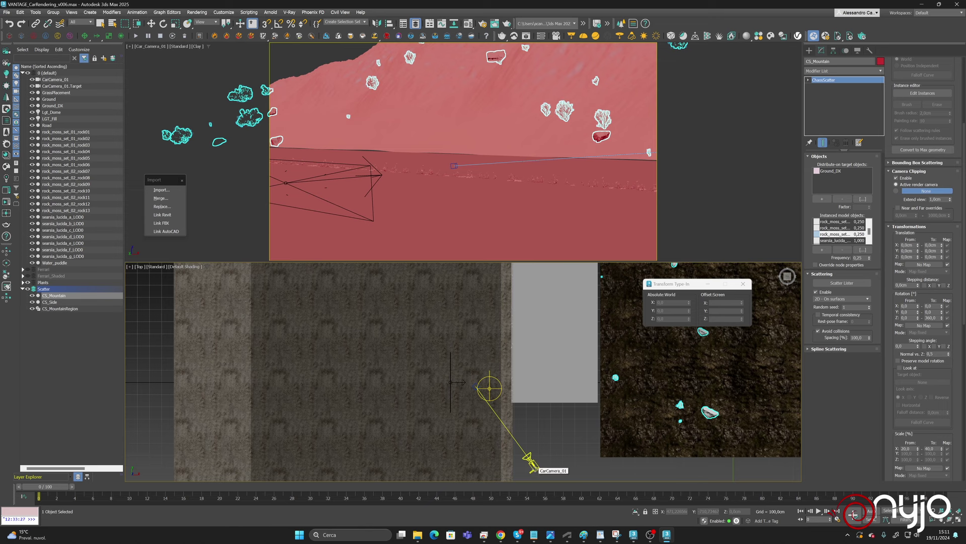
click(531, 466)
click(640, 440)
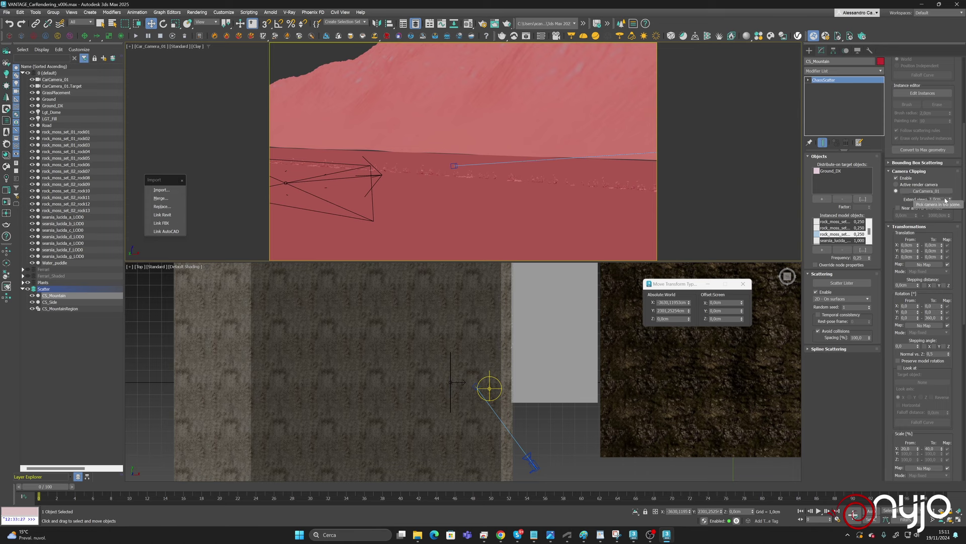
Select CarCamera_01 in the Top viewport and check the camera viewport's options menu.
click(533, 467)
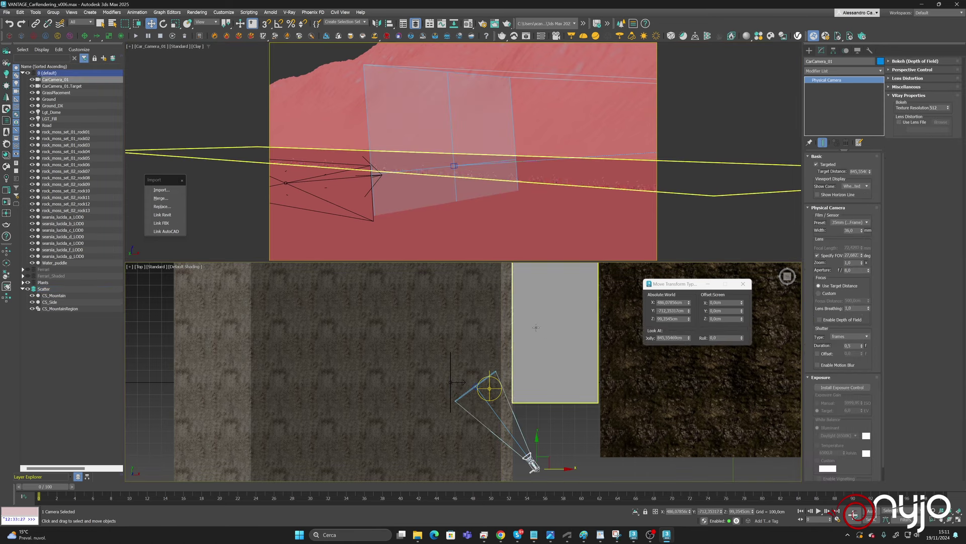
middle_drag(554, 387, 571, 370)
scroll(556, 313, down, 5)
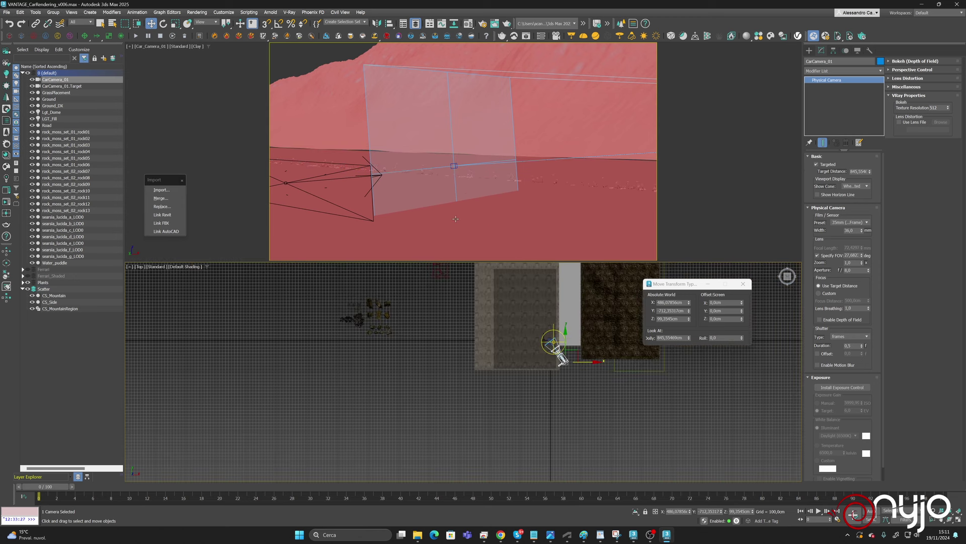
scroll(569, 350, up, 5)
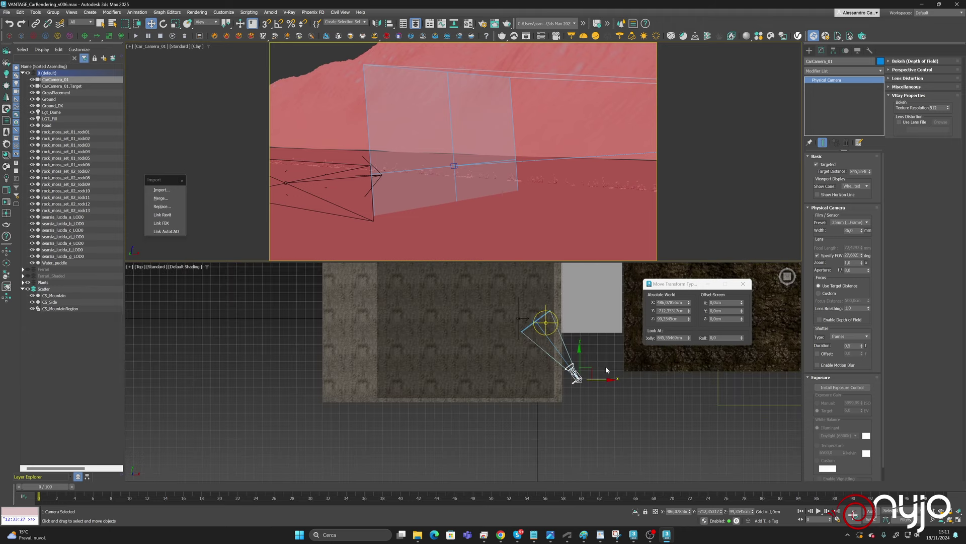
scroll(606, 367, up, 3)
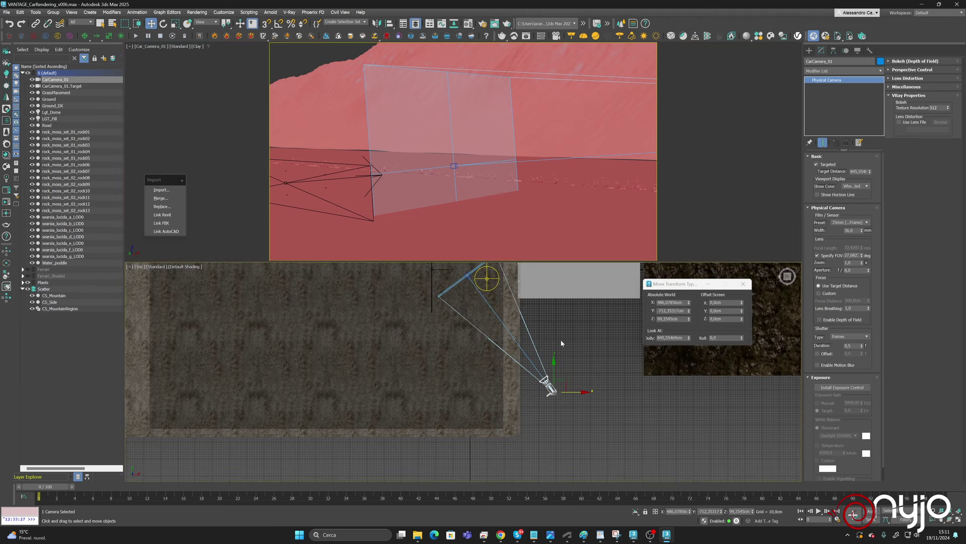
middle_drag(550, 332, 576, 356)
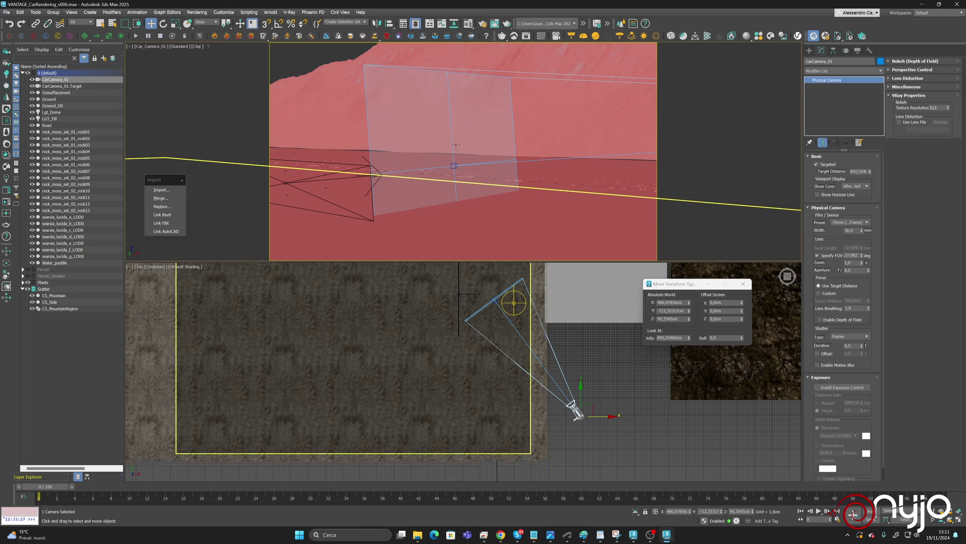
click(156, 47)
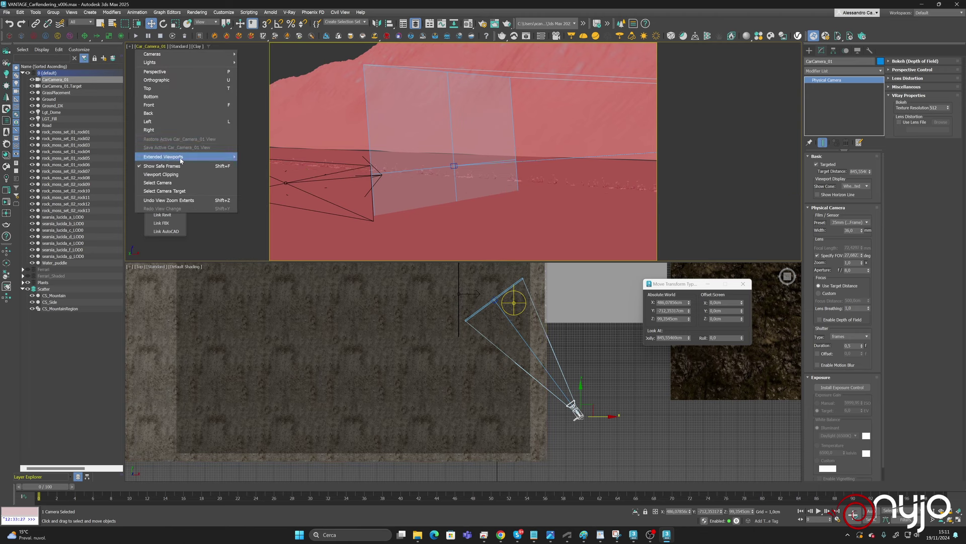
click(176, 184)
Select Car_Camera_01 and expand the Ferrari_Shaded layer in the Layer Explorer.
click(569, 182)
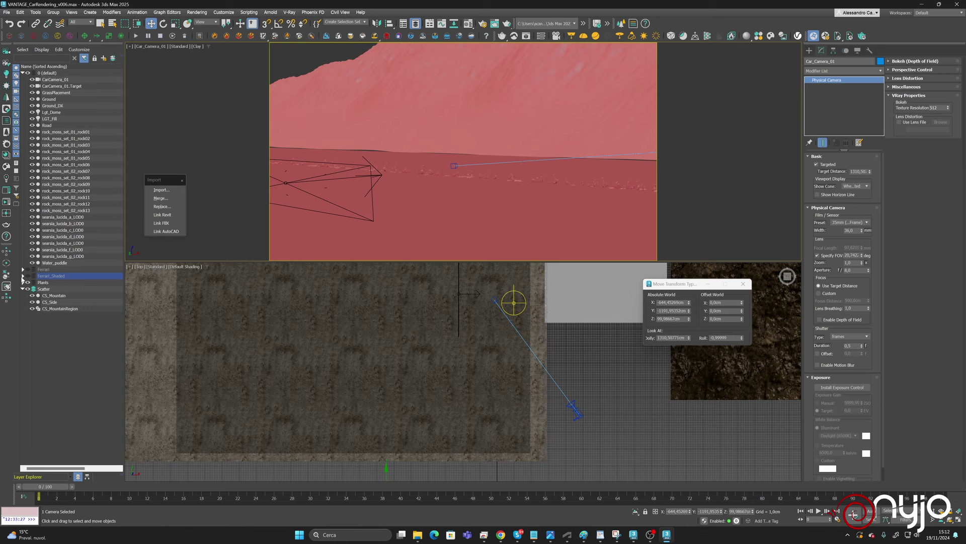
click(22, 276)
scroll(121, 344, down, 10)
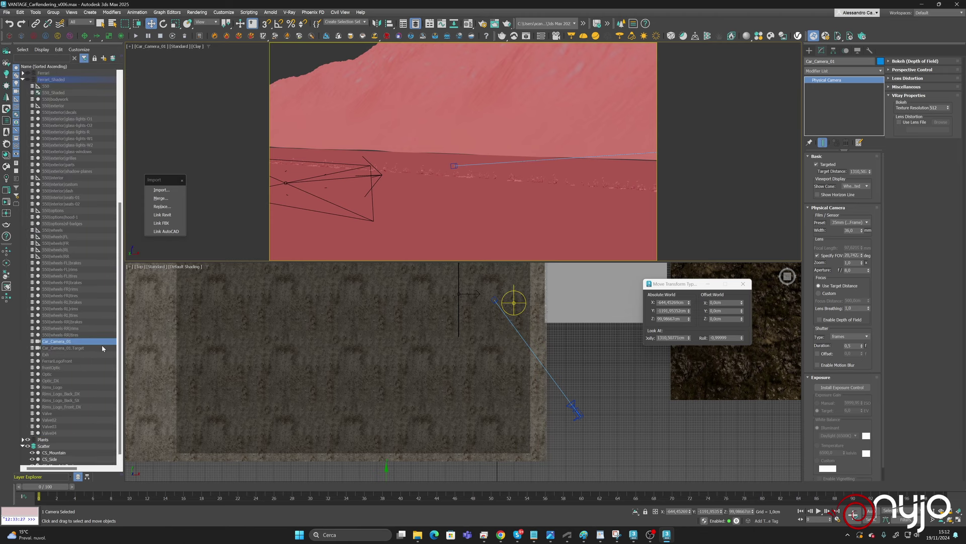
scroll(68, 283, up, 10)
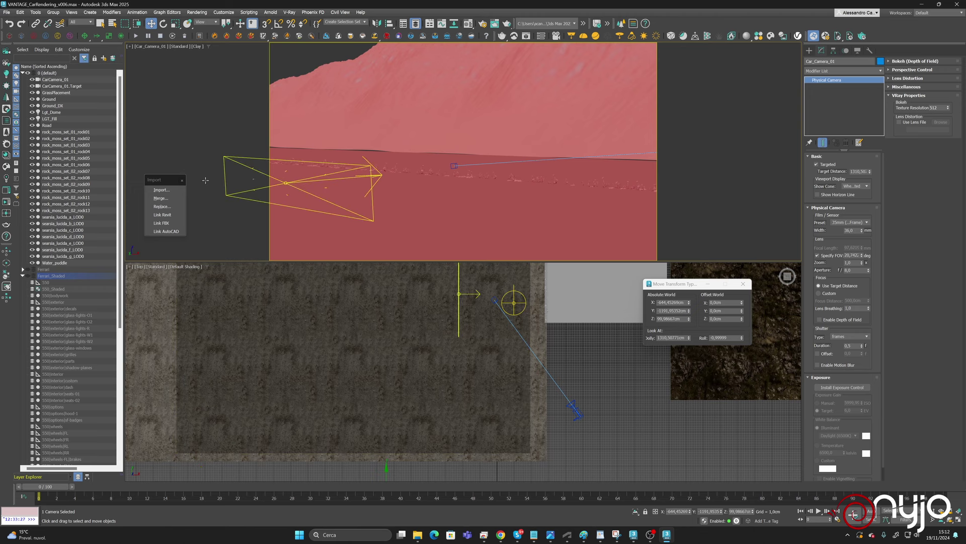
scroll(390, 367, down, 10)
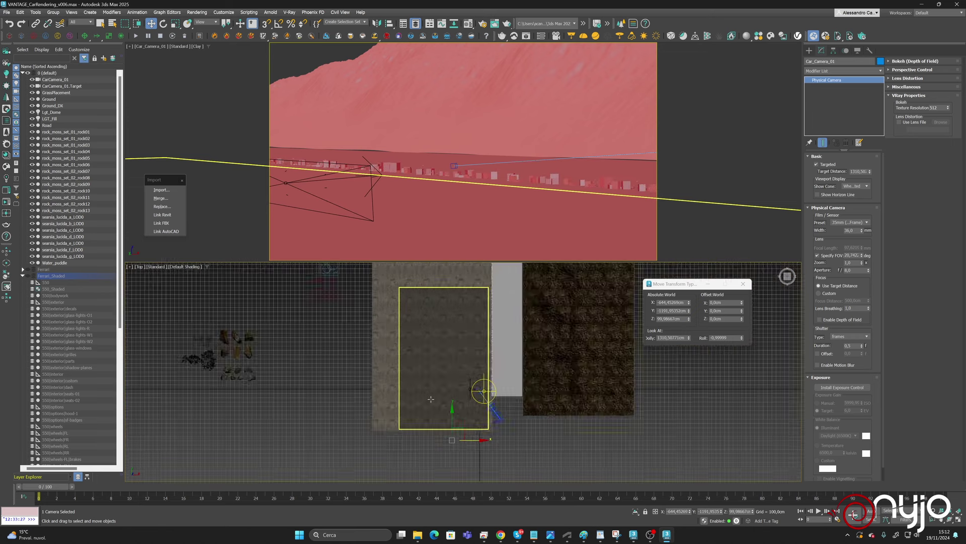
scroll(373, 367, up, 6)
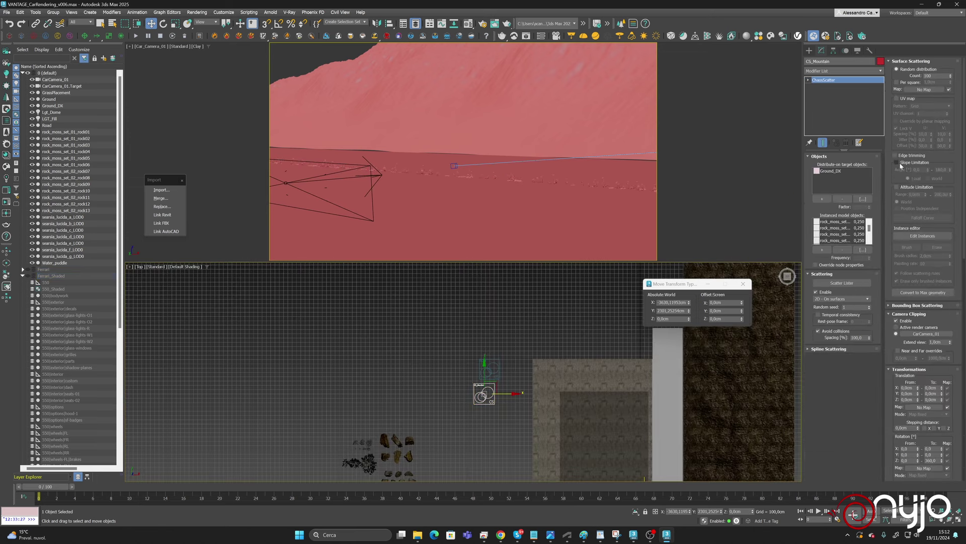
Set Car_Camera_01 as the Camera Clipping camera via the Layer Explorer.
click(937, 334)
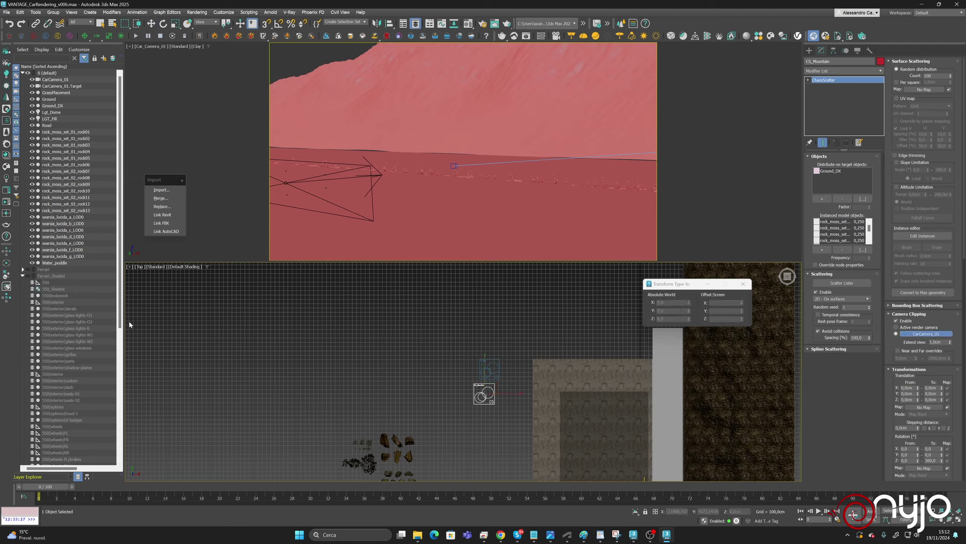
drag(122, 326, 130, 442)
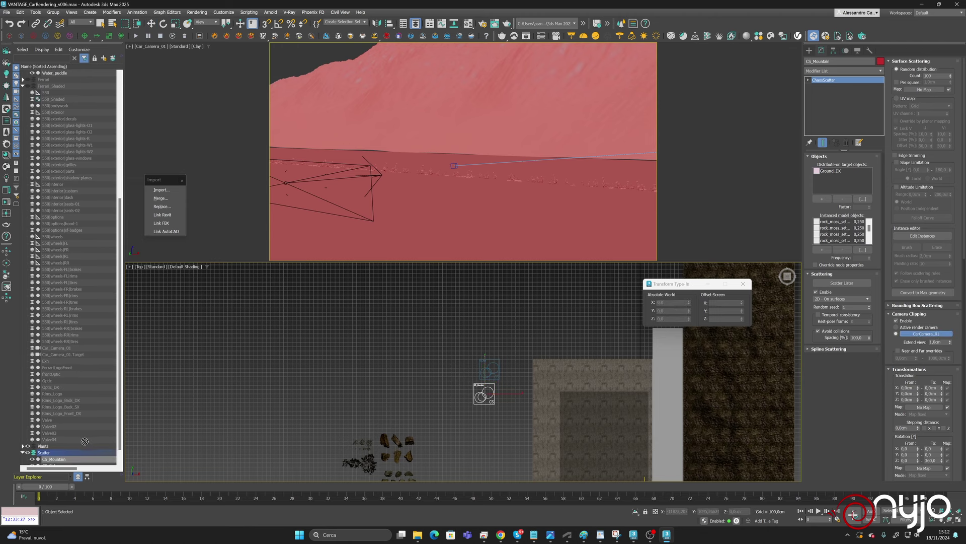
click(49, 349)
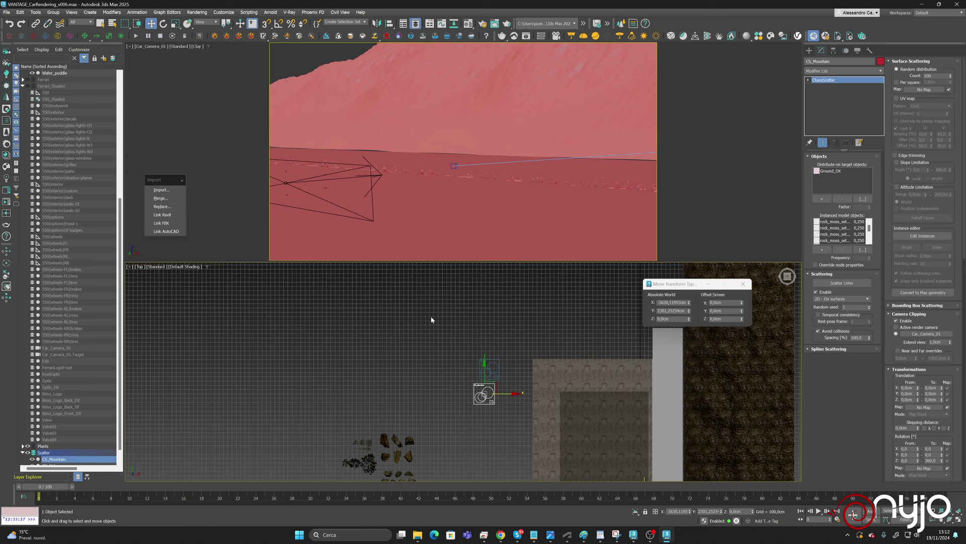
Activate the camera view and step the time slider to frame 1 to refresh the scatter.
middle_click(699, 225)
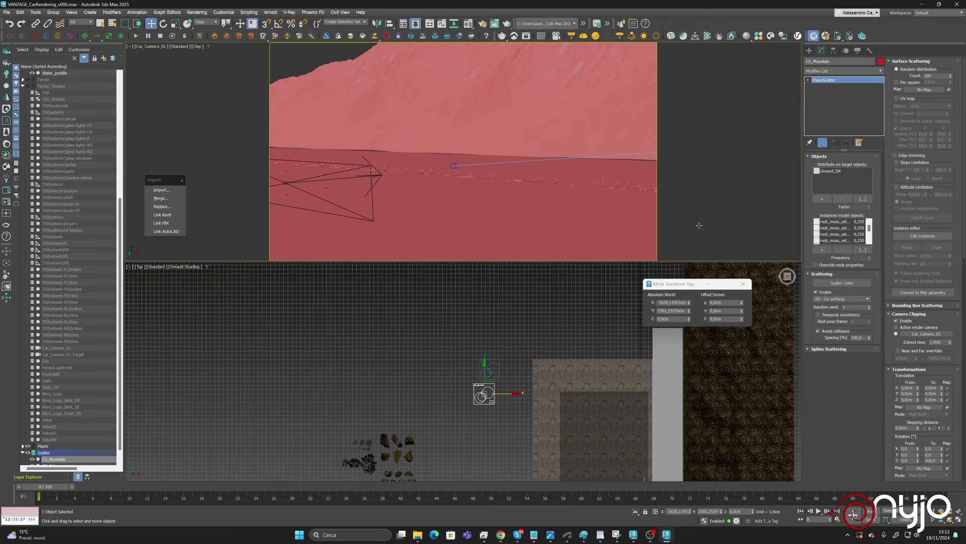
middle_drag(644, 377, 442, 388)
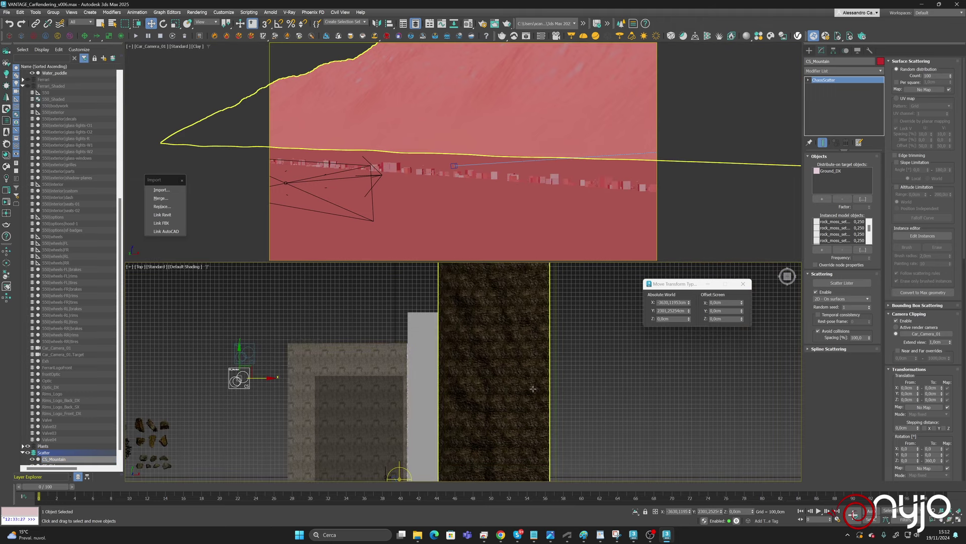
scroll(515, 393, down, 5)
scroll(516, 400, up, 4)
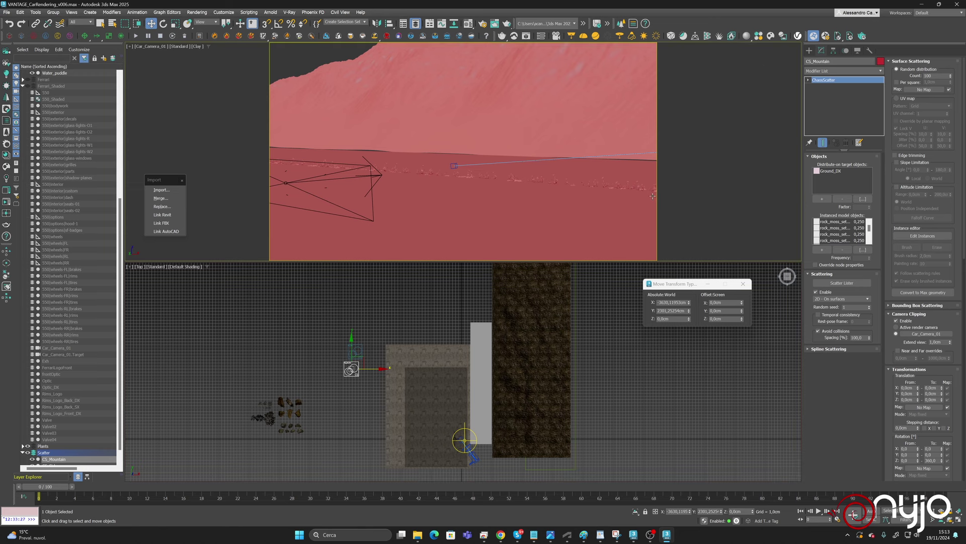
click(72, 487)
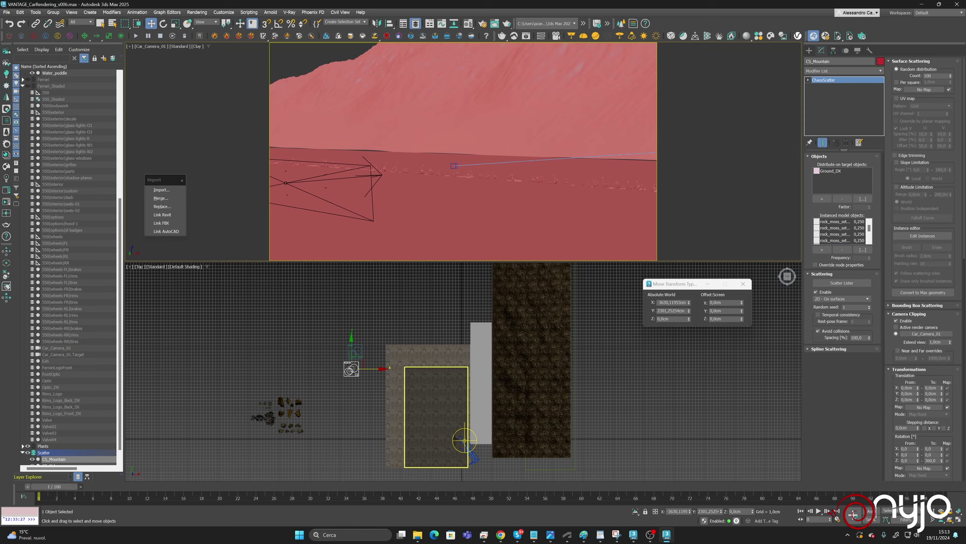
click(854, 514)
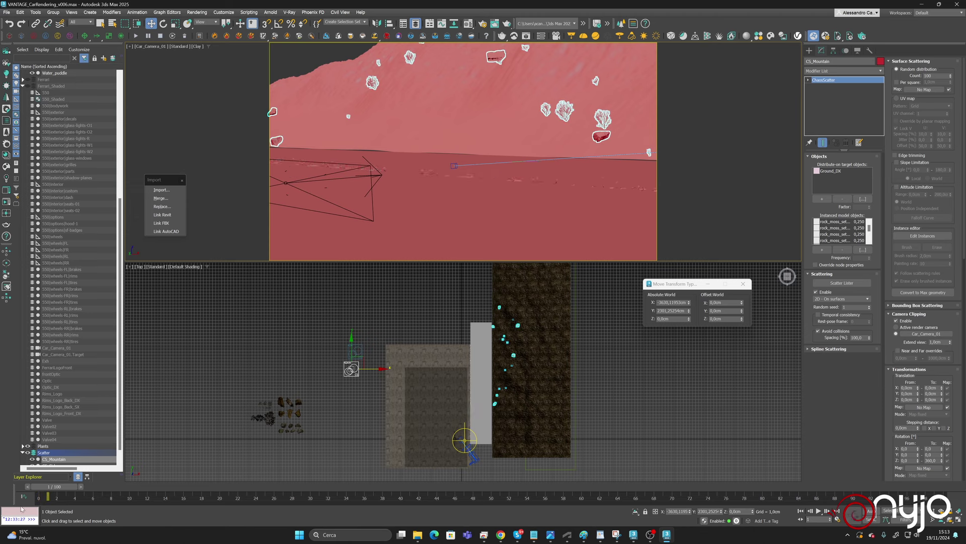
Return to frame 0, select CS_Side and cut its Surface Scattering Count from 350 to 3.
click(26, 488)
key(w)
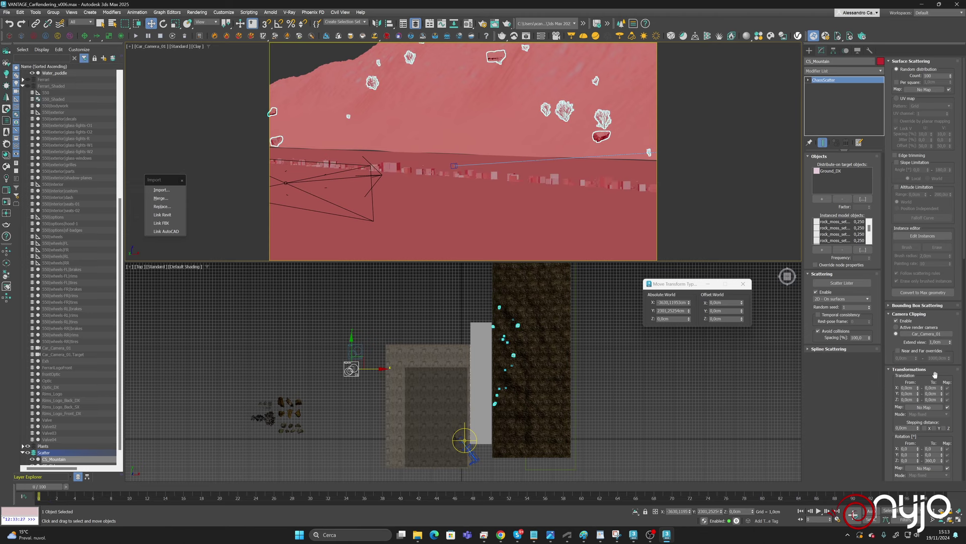
scroll(887, 124, down, 5)
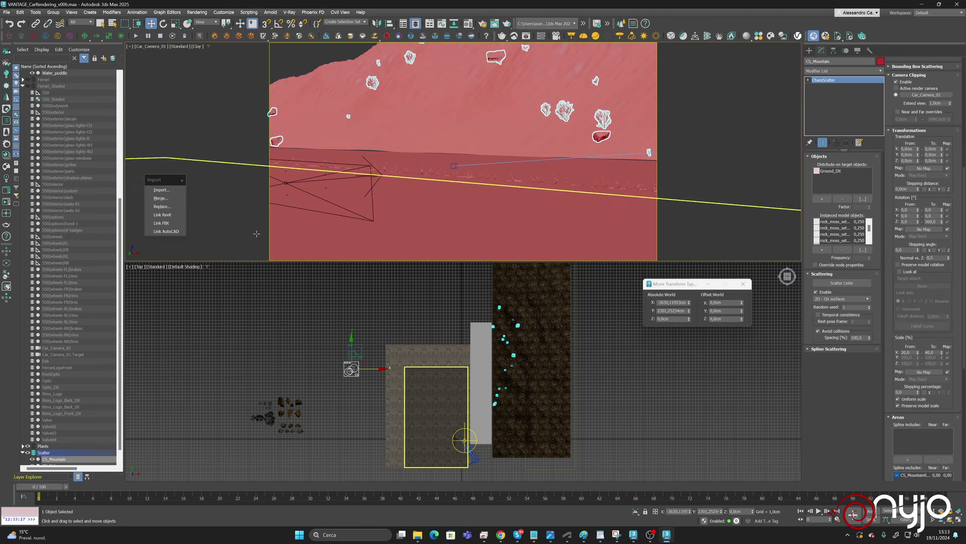
click(361, 349)
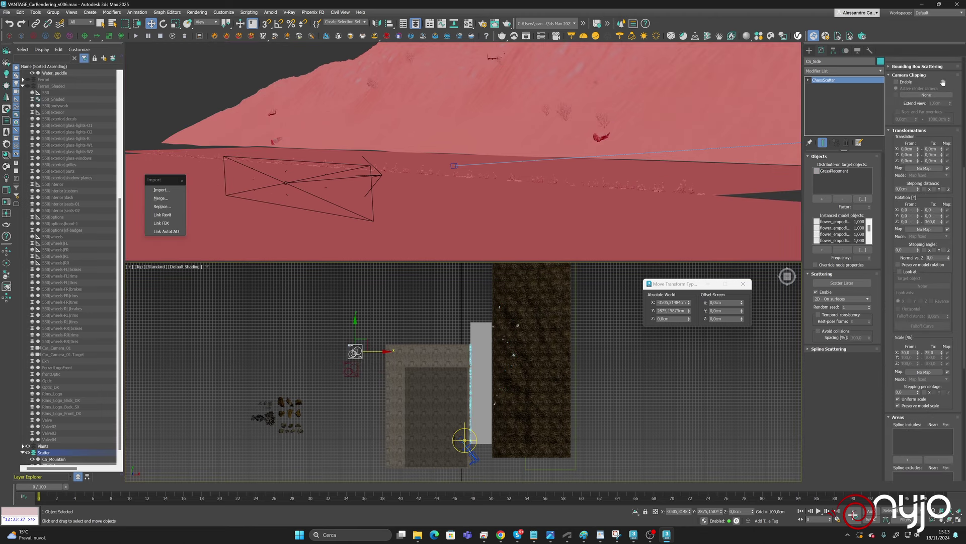
scroll(962, 208, up, 5)
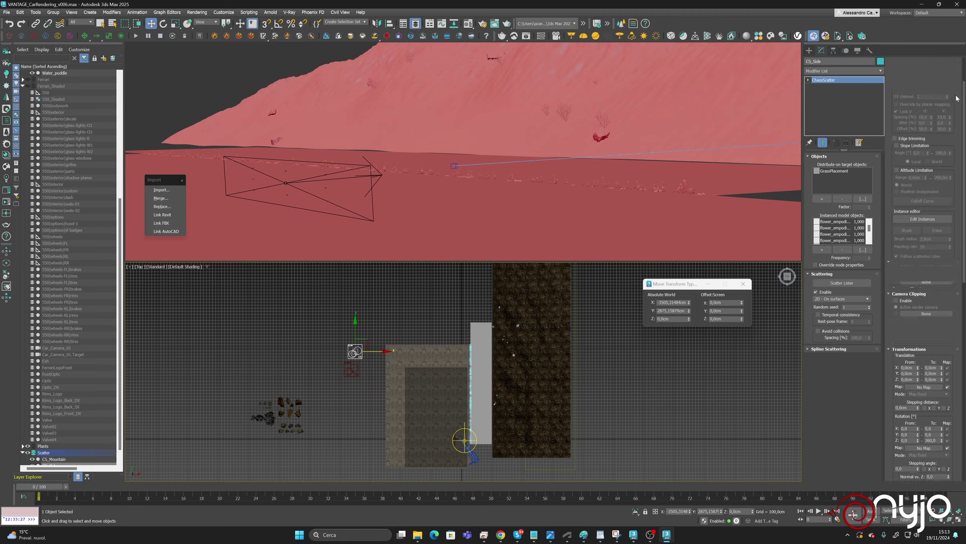
click(937, 75)
double_click(937, 75)
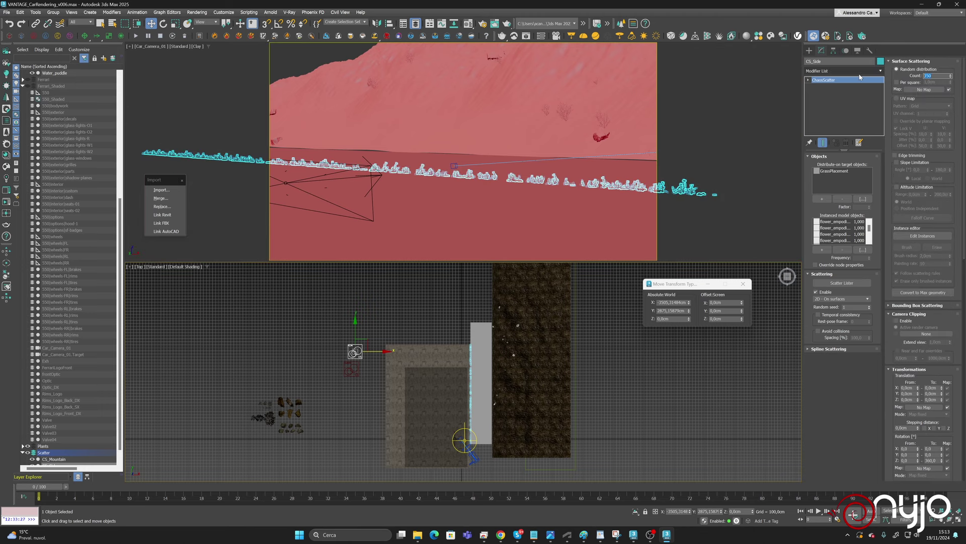
key(Return)
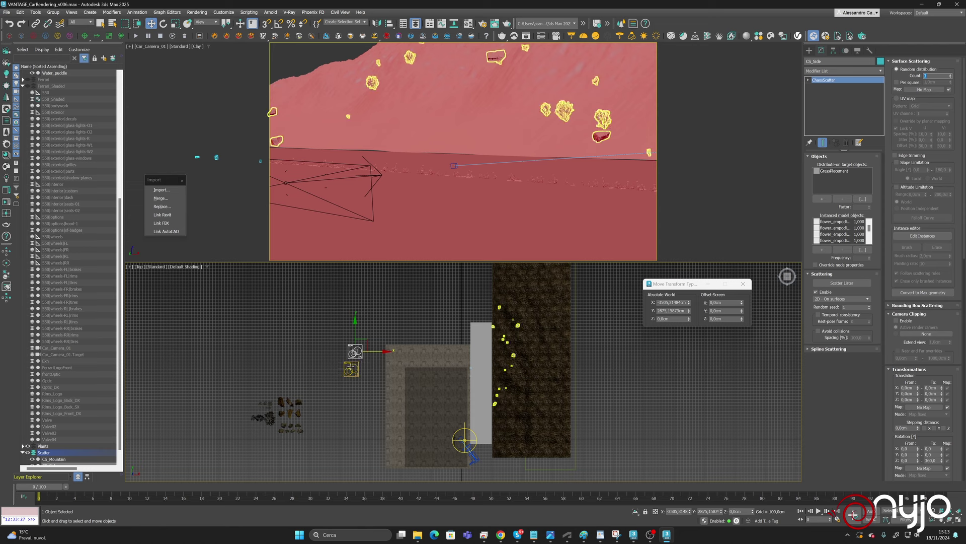
Turn off Update automatically for CS_Mountain and set its Count to 1000.
click(351, 369)
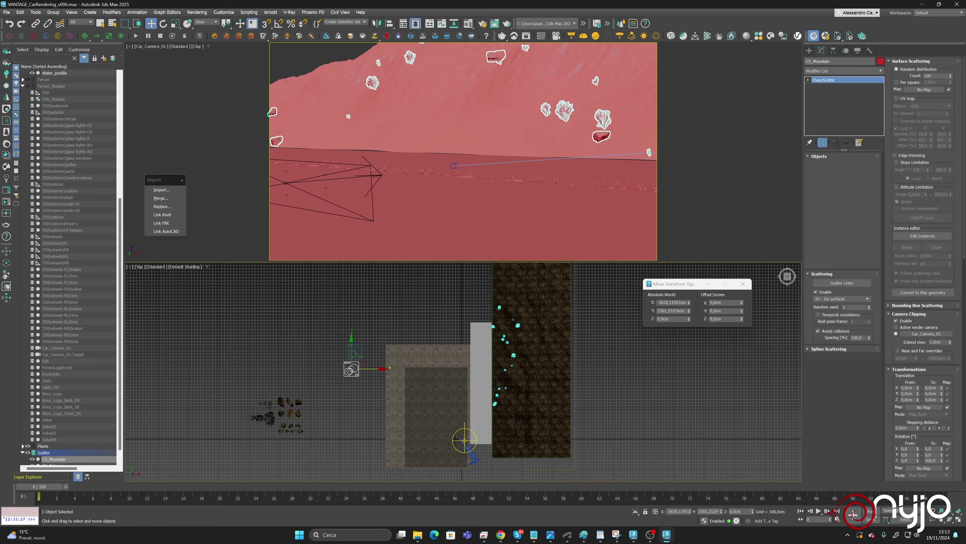
scroll(964, 248, down, 1)
scroll(964, 247, down, 5)
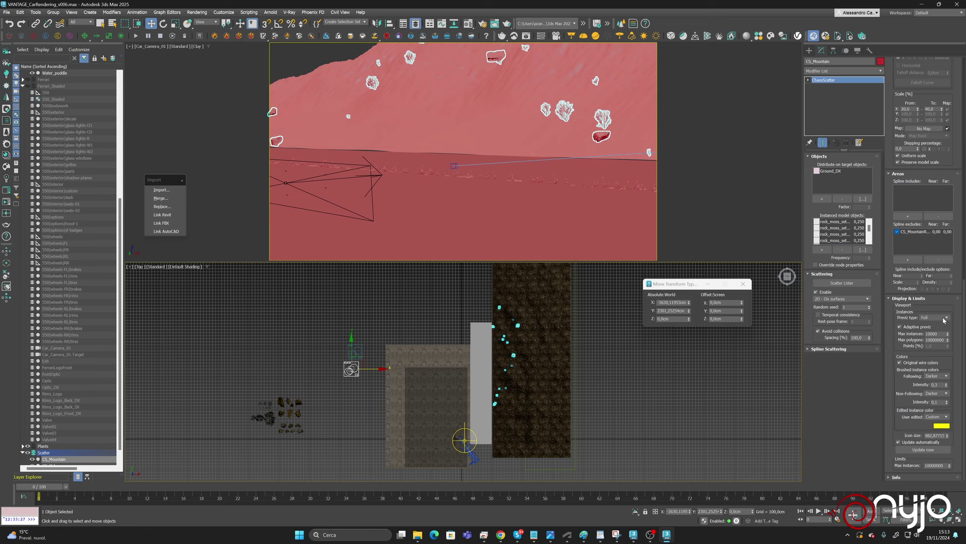
click(905, 444)
scroll(908, 265, up, 10)
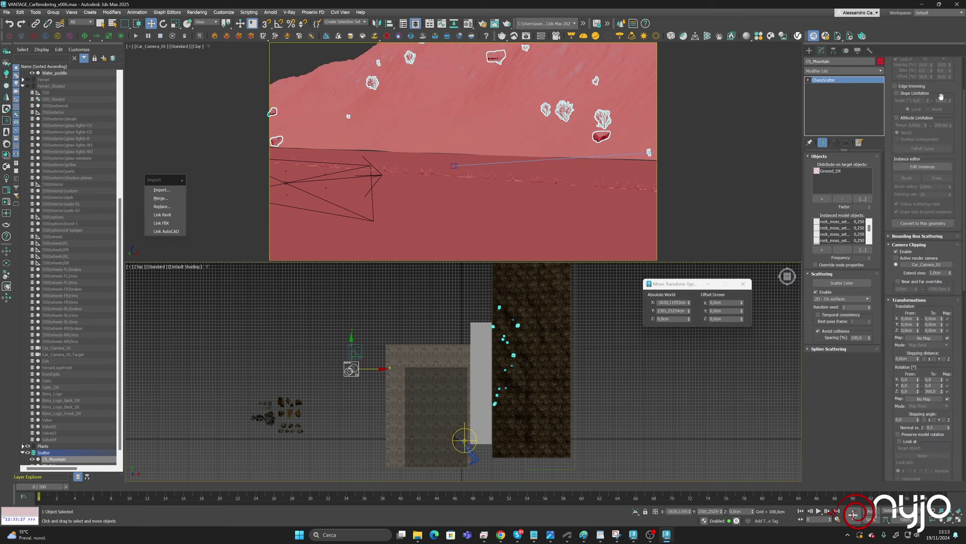
scroll(963, 84, up, 3)
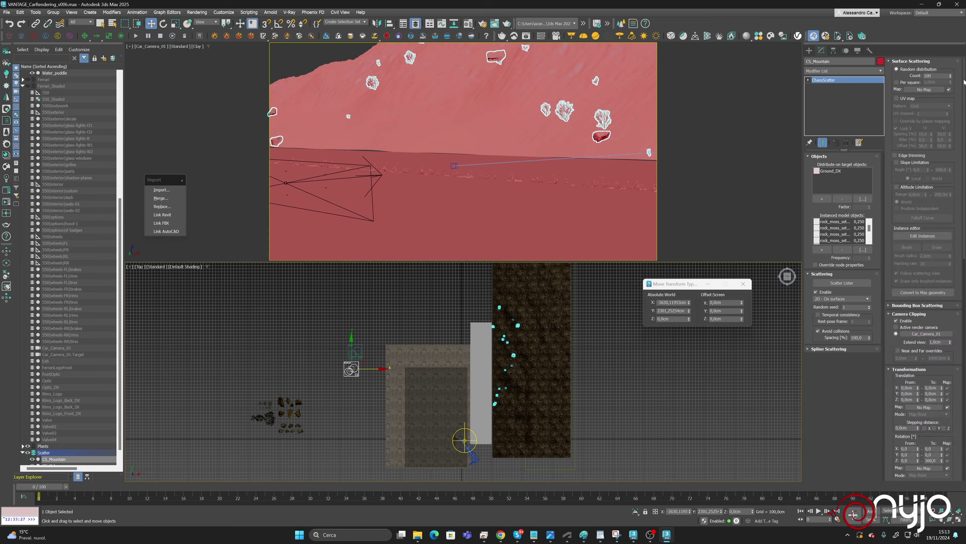
double_click(935, 76)
text(1000)
key(Return)
click(965, 254)
Select the CS_Side scatter again.
scroll(964, 254, down, 10)
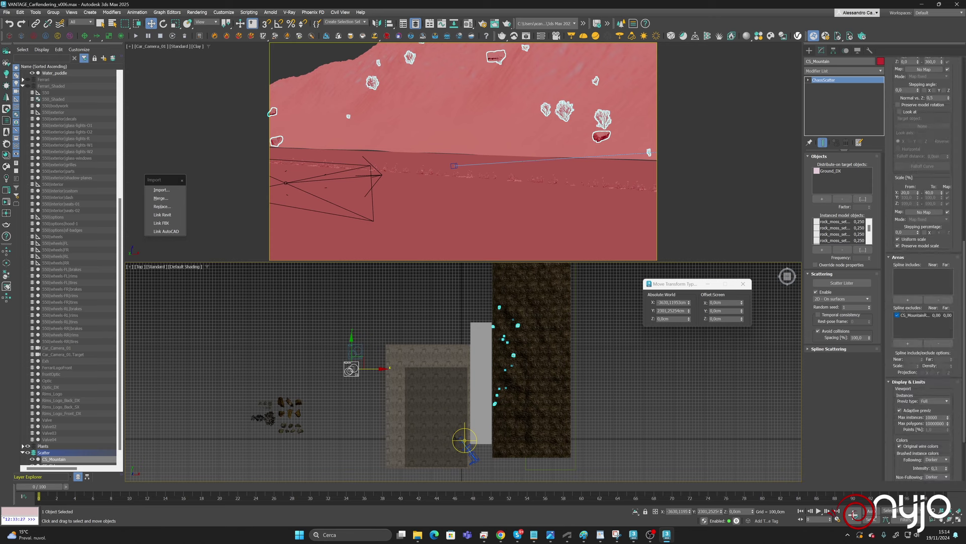
scroll(882, 249, down, 3)
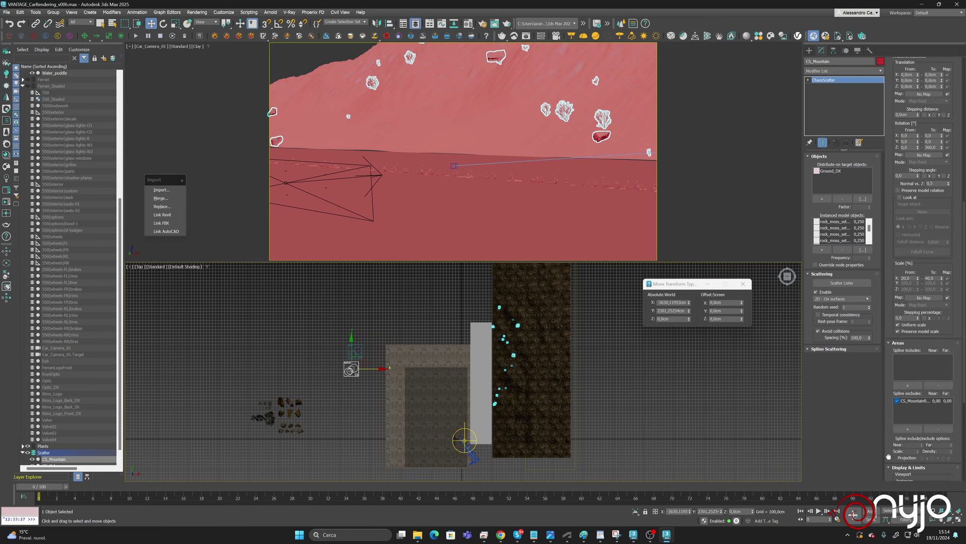
scroll(921, 432, down, 7)
mouse_move(912, 445)
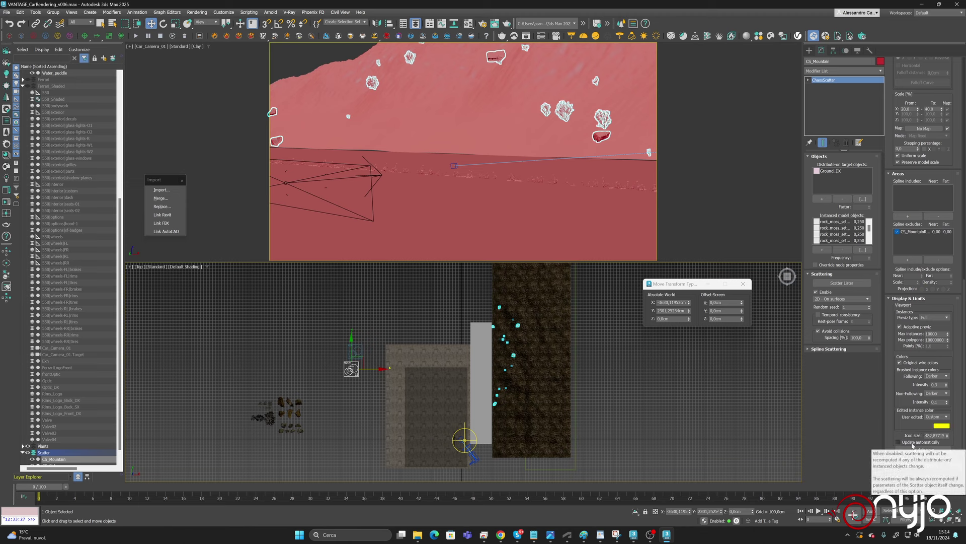
click(358, 350)
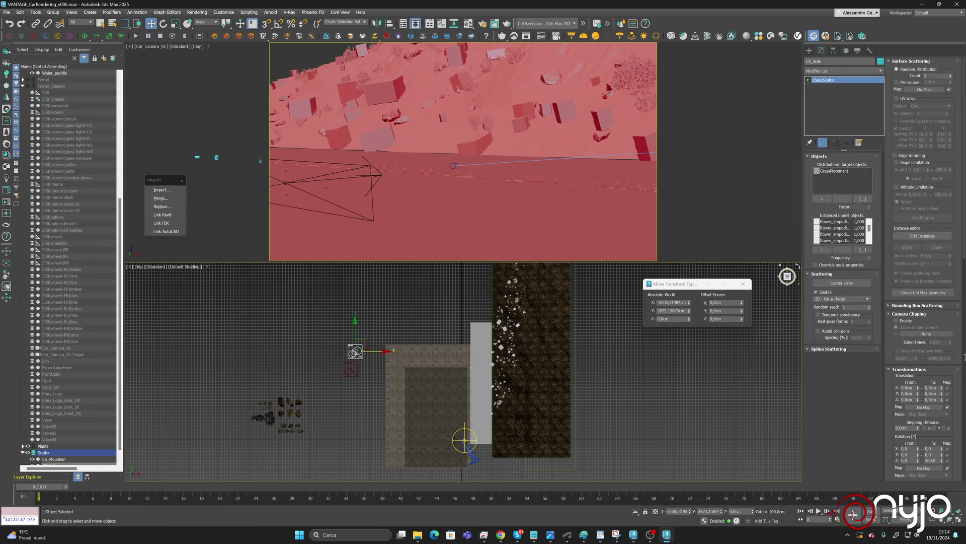
Disable Update automatically on CS_Side, enable it on CS_Mountain, and pick its first rock instance.
scroll(946, 382, down, 5)
scroll(894, 438, down, 2)
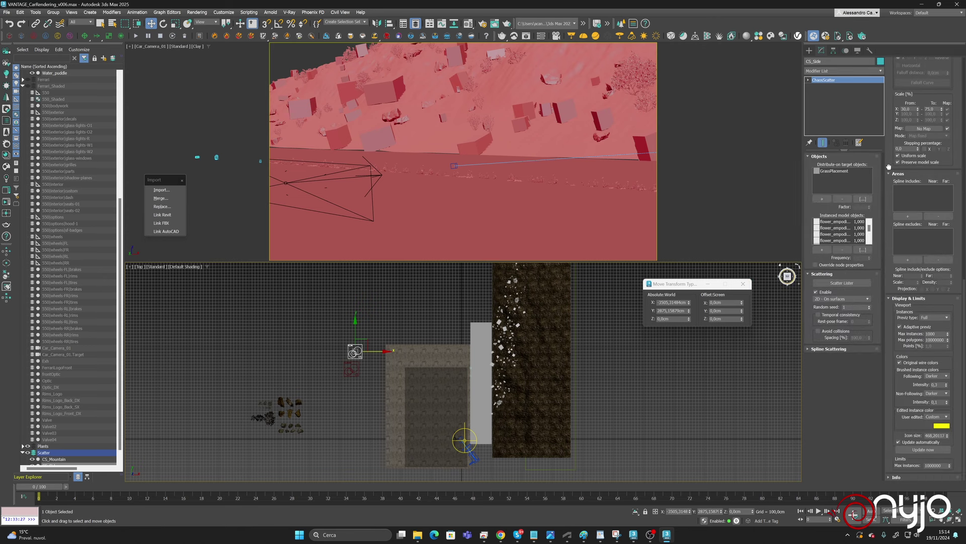
click(899, 442)
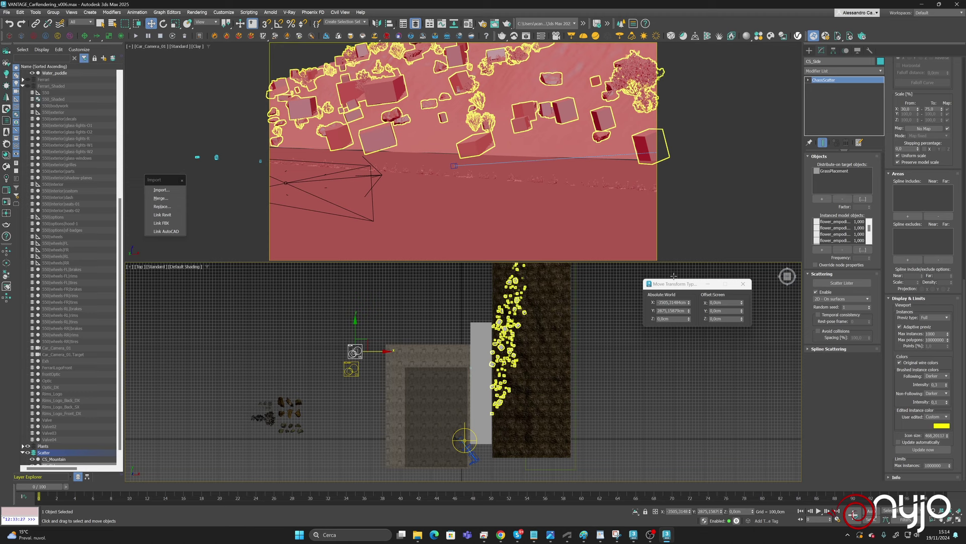
click(351, 369)
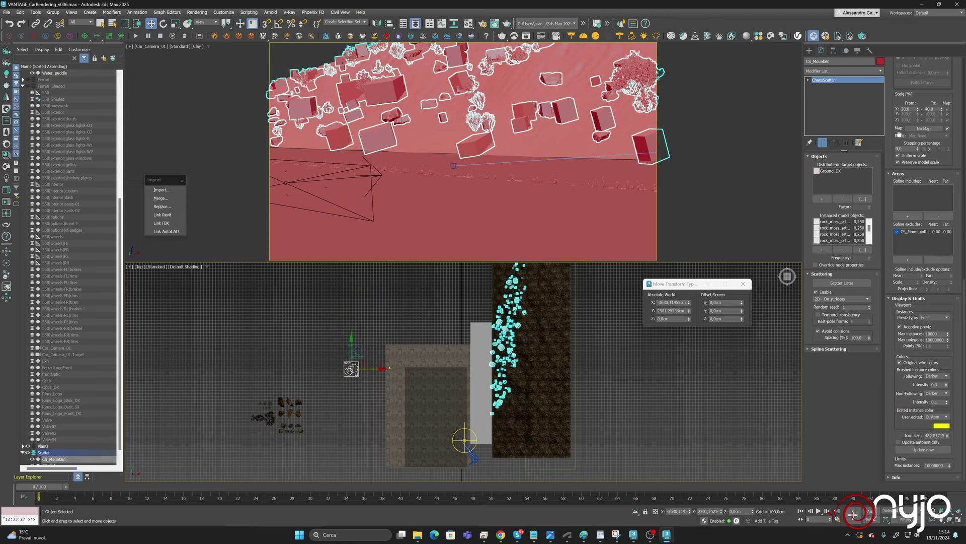
click(898, 443)
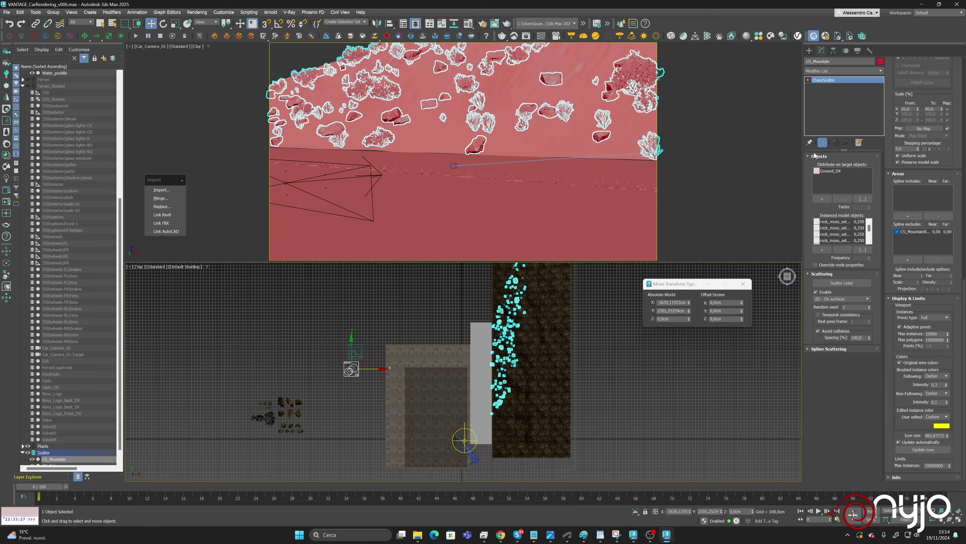
click(824, 222)
Set the first three rock_moss instance frequencies in CS_Mountain to 0,05.
click(861, 252)
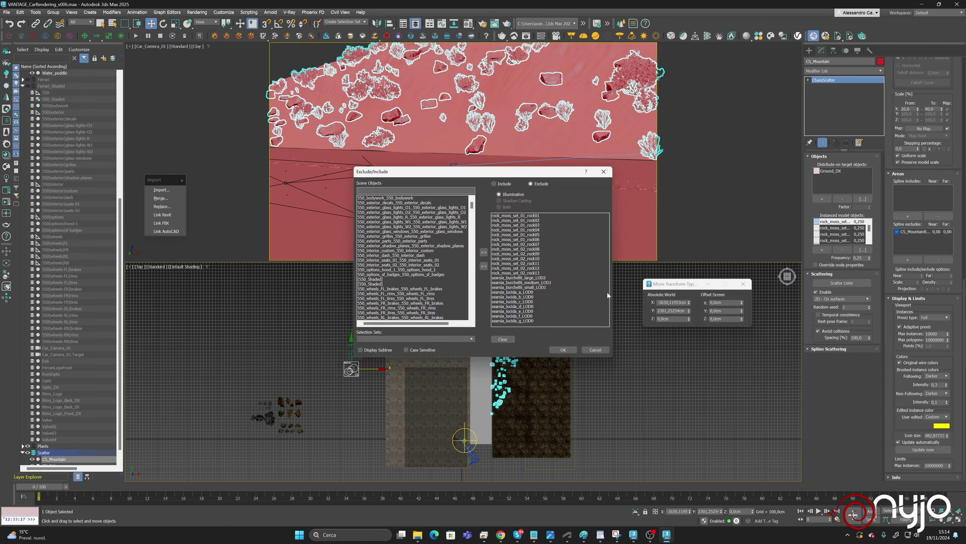
click(595, 350)
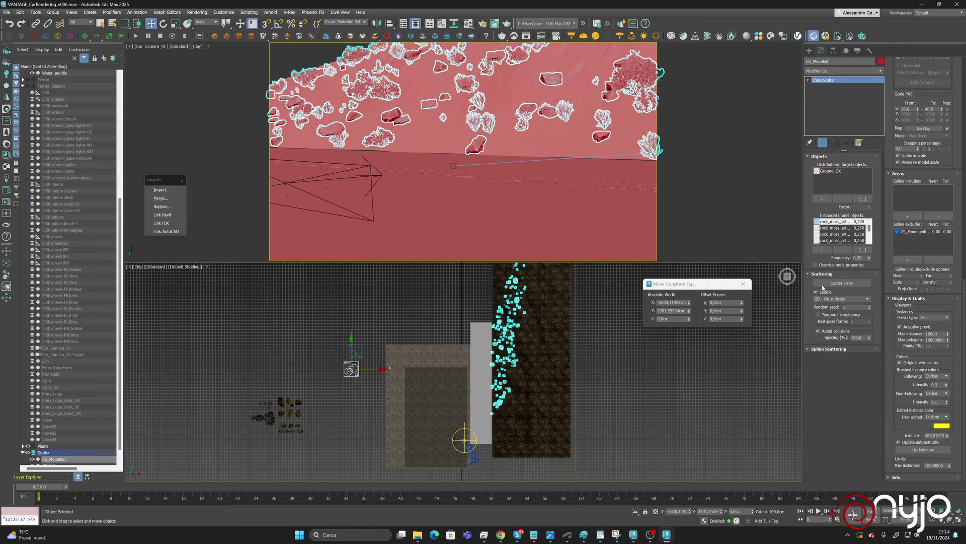
click(834, 222)
click(859, 257)
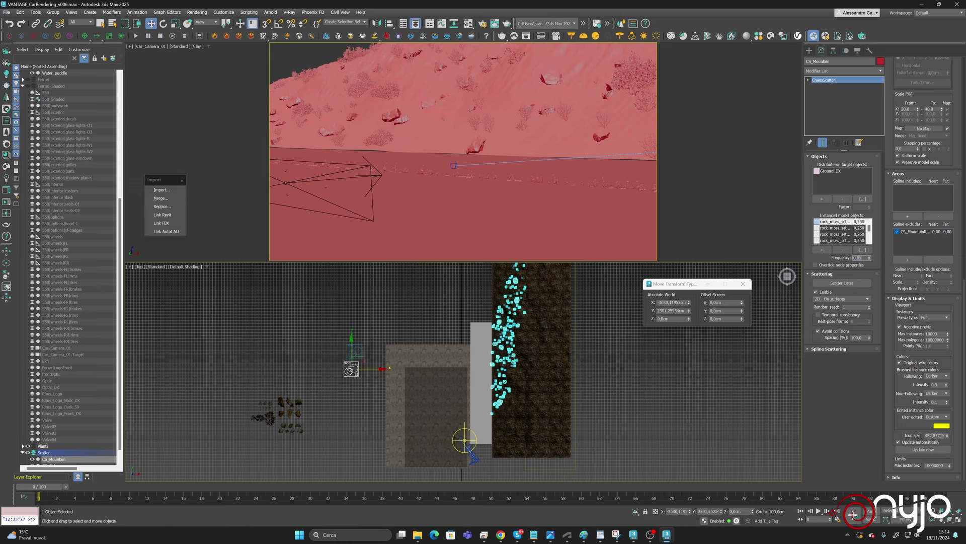
key(Return)
click(835, 228)
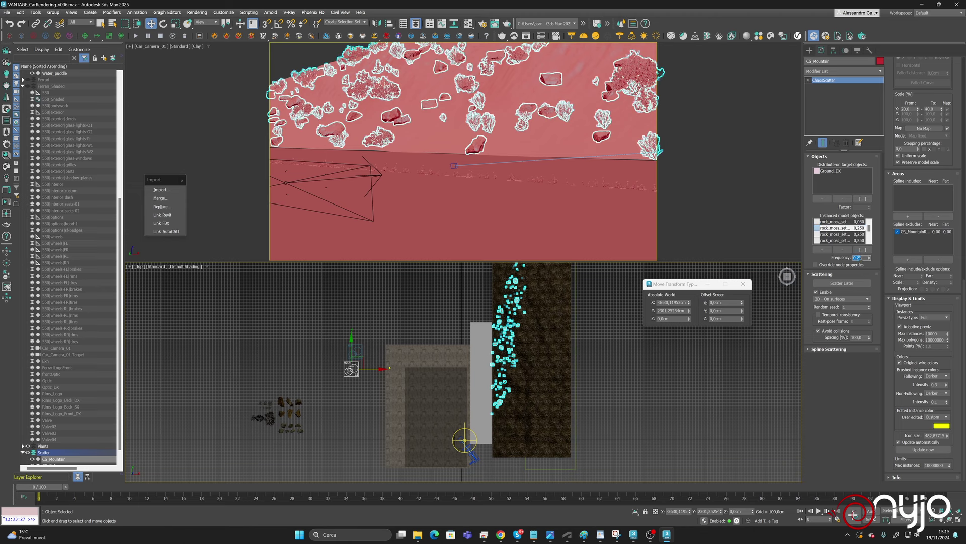
text(0,05)
key(Return)
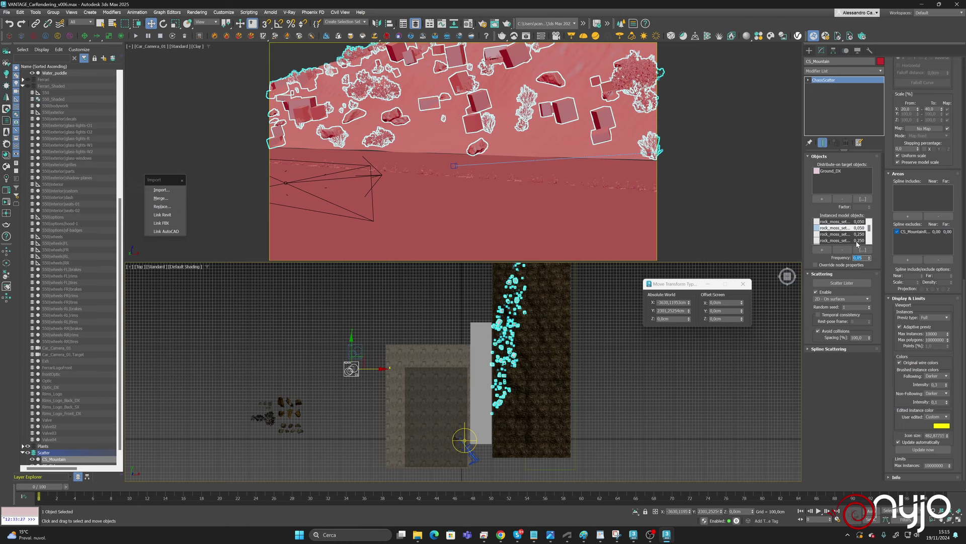
click(841, 234)
double_click(861, 258)
text(0)
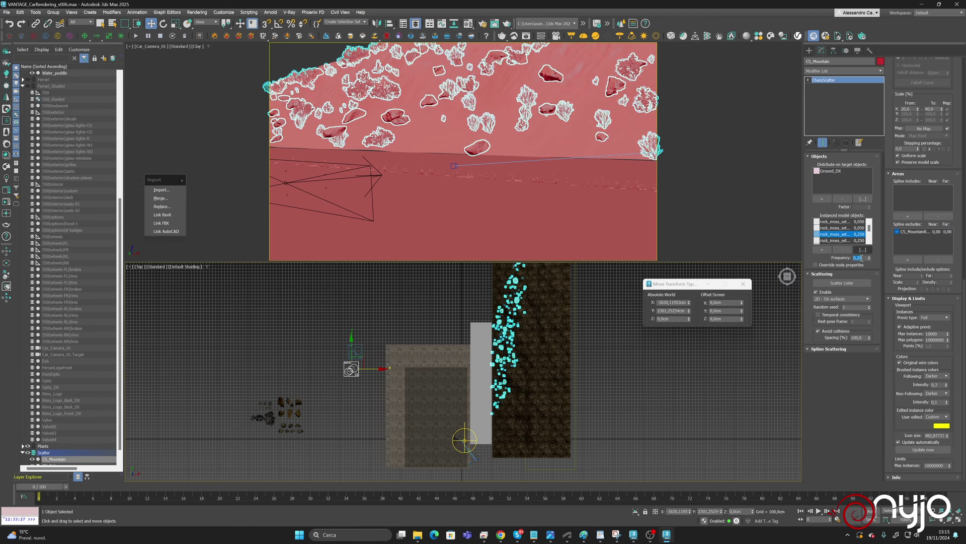
text(5)
key(Return)
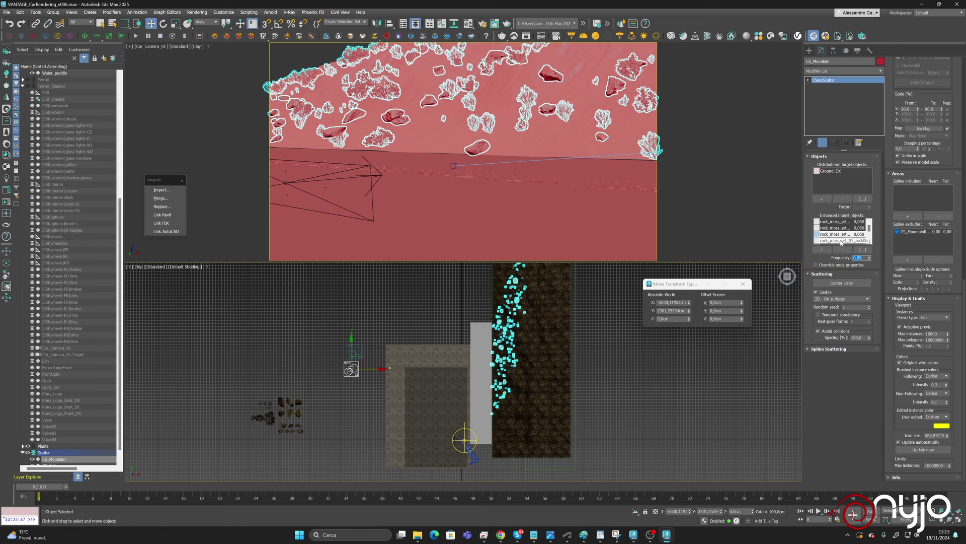
Edit the fourth rock's frequency, inspect the rock04 source mesh, then reselect CS_Mountain.
click(842, 240)
double_click(861, 258)
text(0)
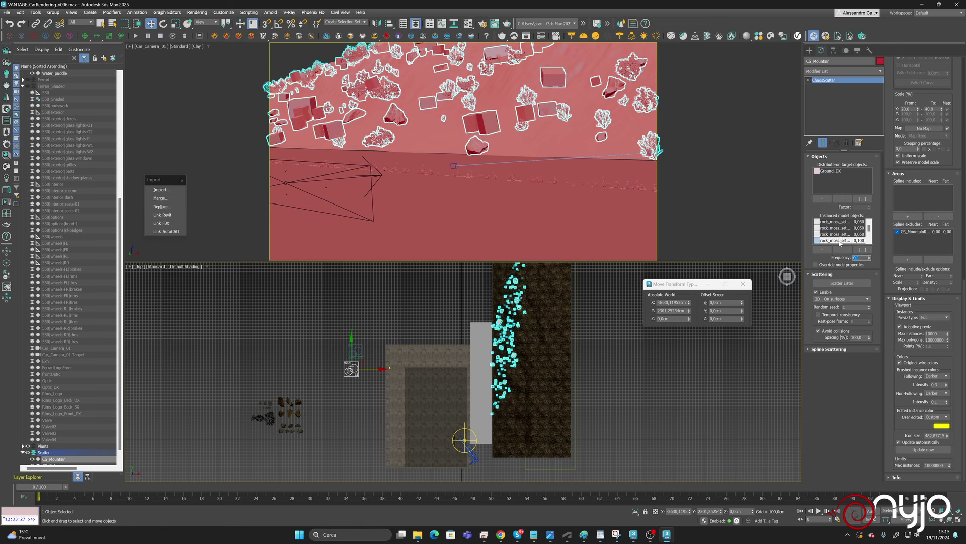
scroll(839, 229, down, 1)
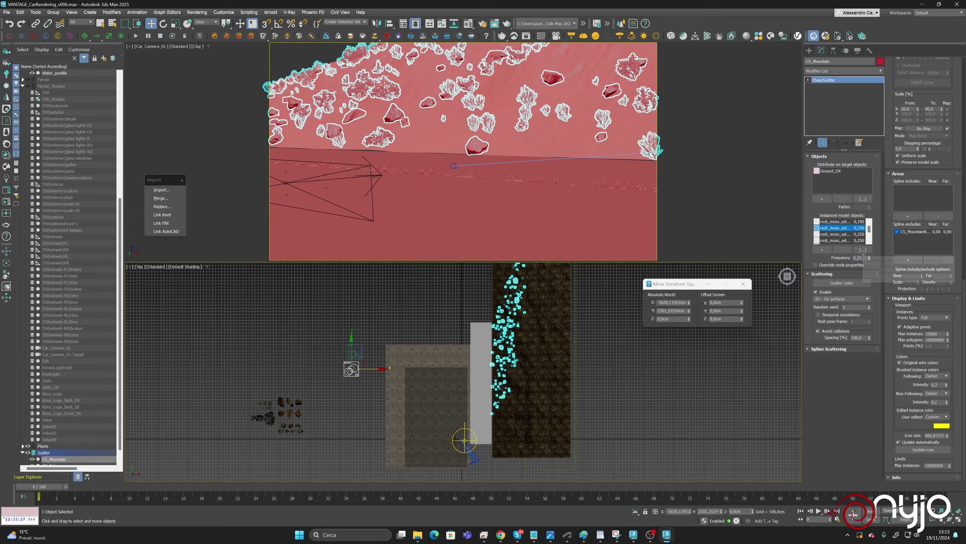
key(Down)
key(End)
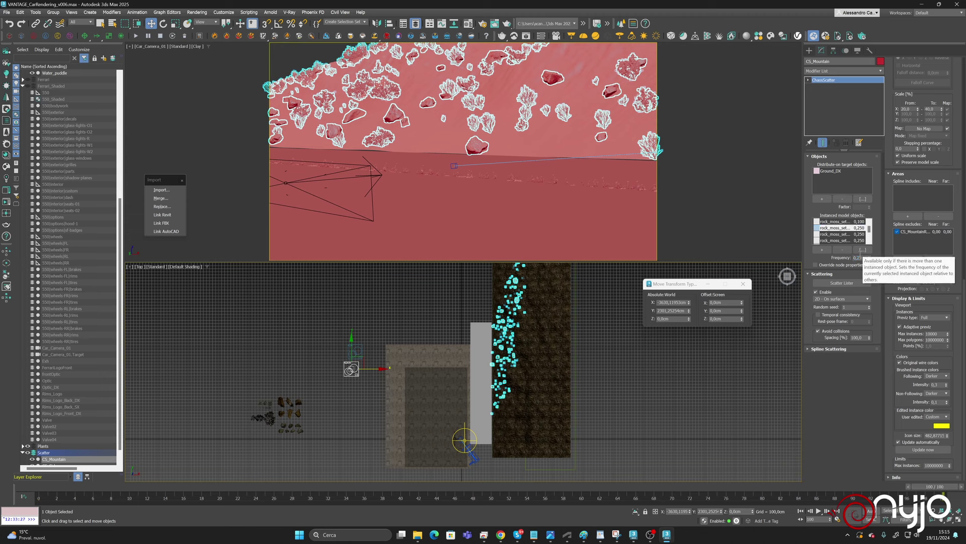
double_click(856, 229)
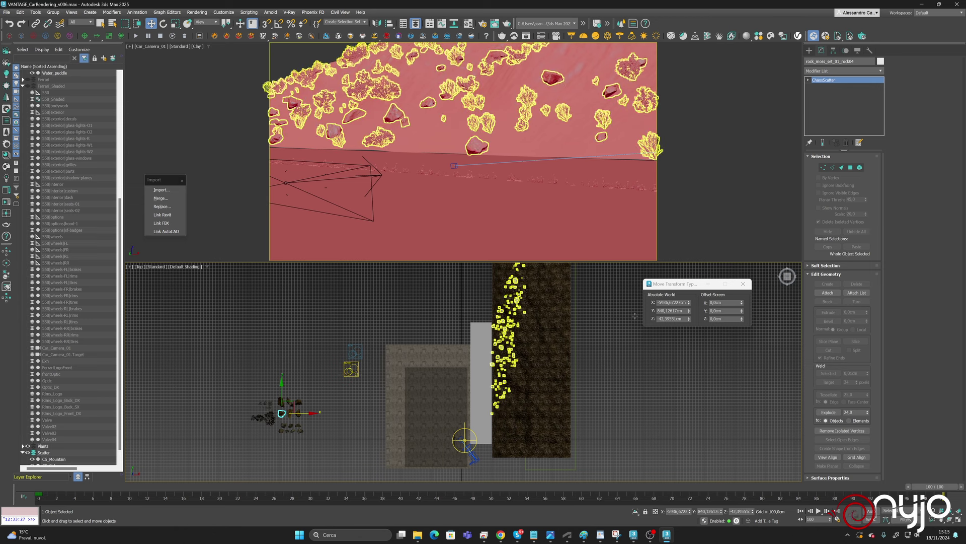
click(567, 319)
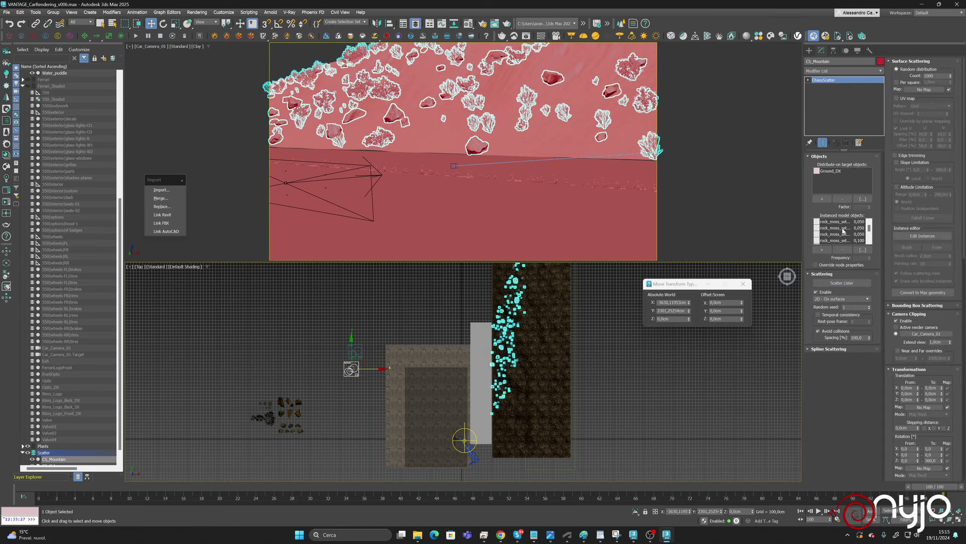
scroll(844, 231, down, 3)
scroll(868, 232, up, 3)
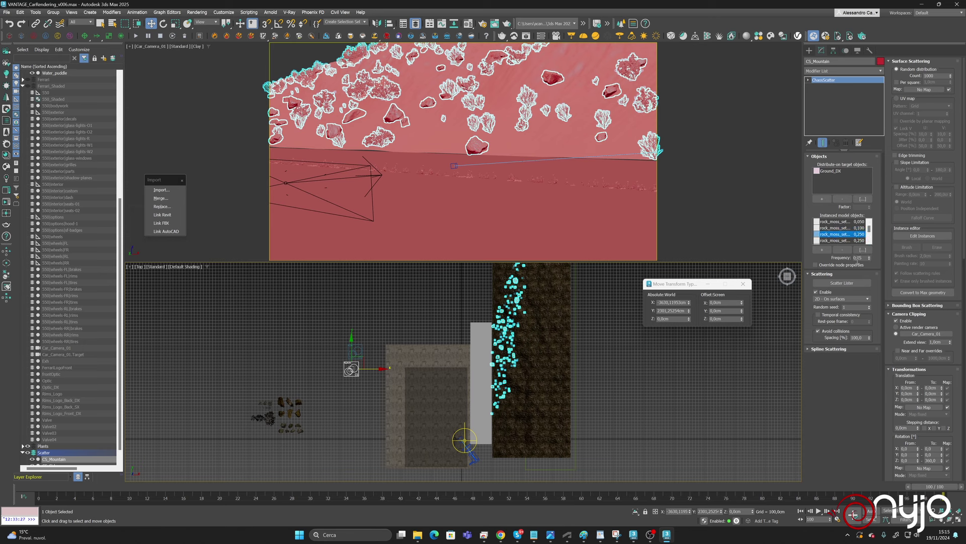
Set the fourth rock instance to 0,7 and the rock still at 0,250 to 0,02.
click(836, 234)
click(845, 241)
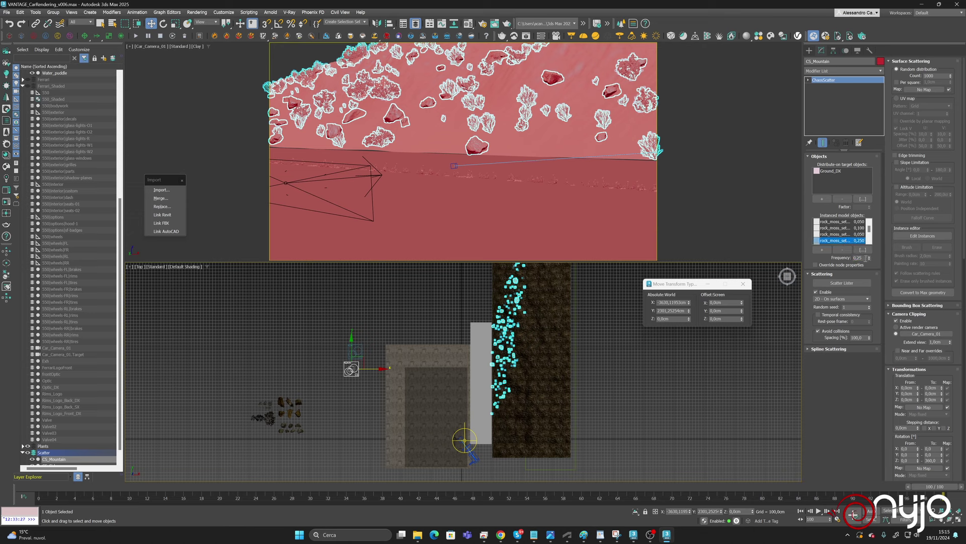
double_click(865, 257)
text(0)
click(869, 241)
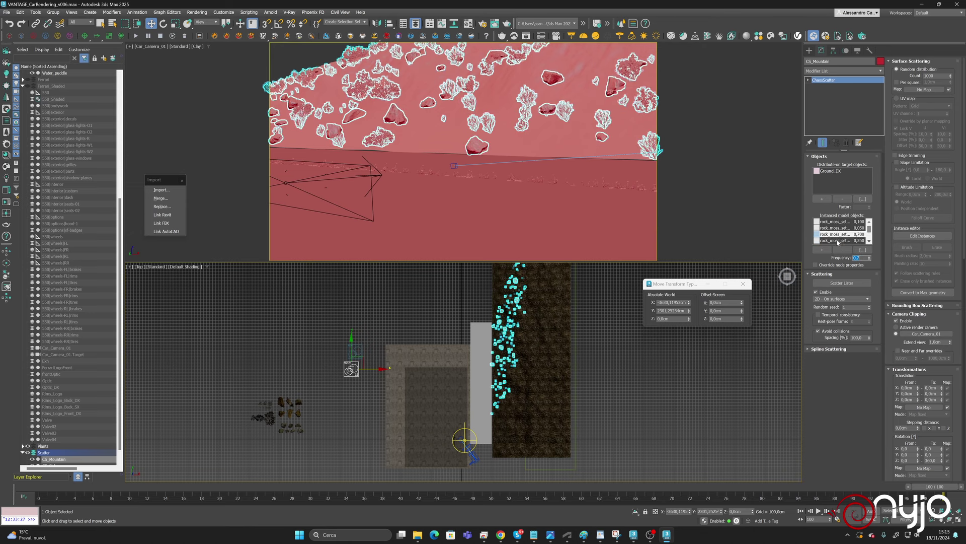
click(838, 241)
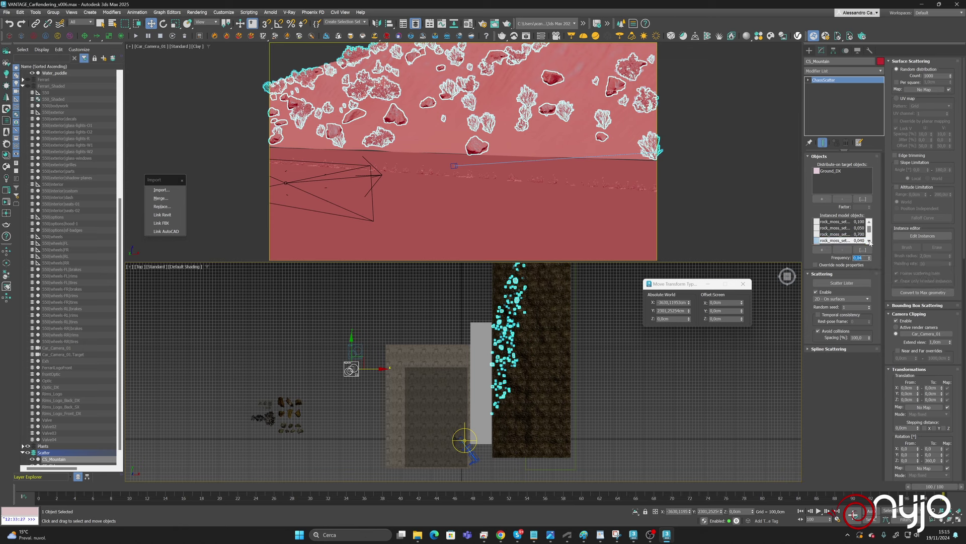
click(850, 242)
double_click(862, 256)
text(0,0)
key(Return)
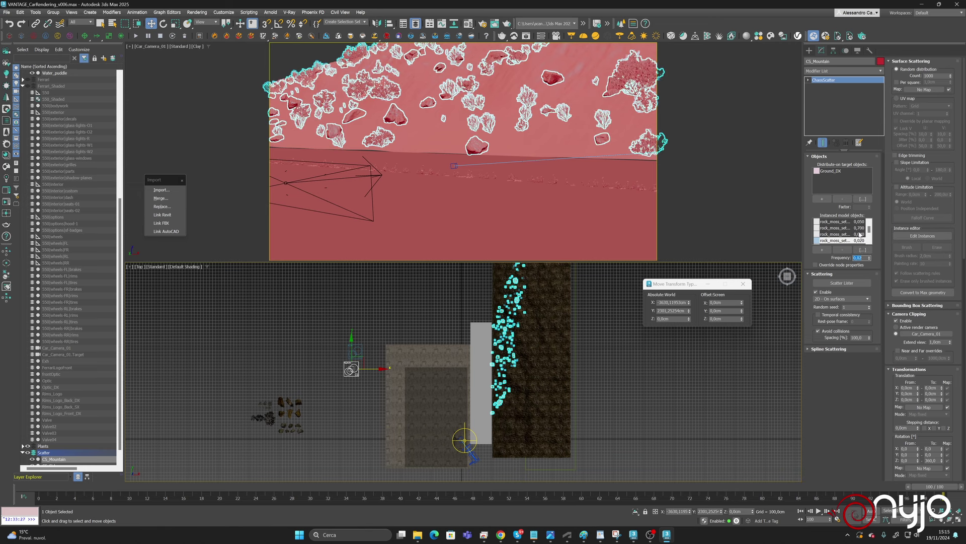
Reweight the second, third and fourth rock instances to 0,07, 0,05 and 0,02.
scroll(869, 238, down, 1)
click(838, 228)
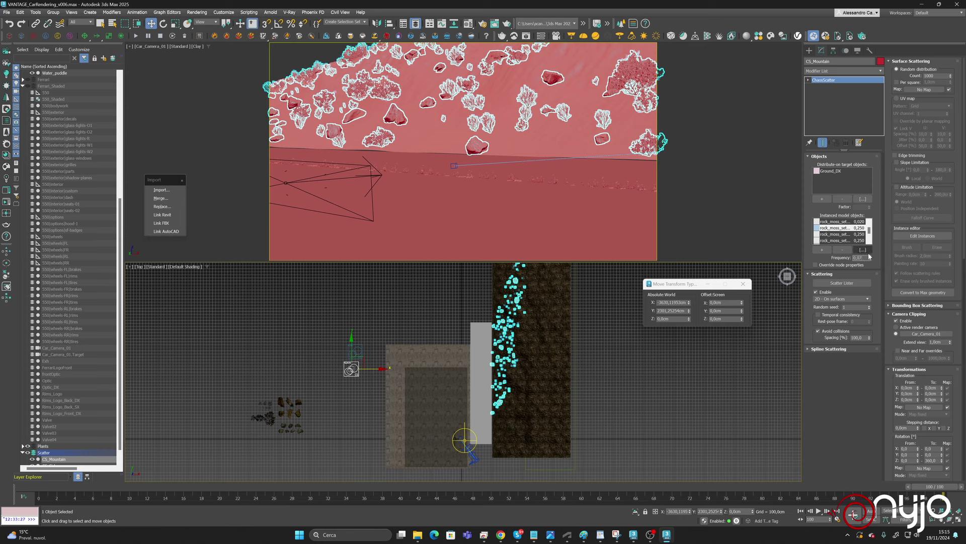
text(0,07)
key(Return)
click(838, 234)
double_click(863, 257)
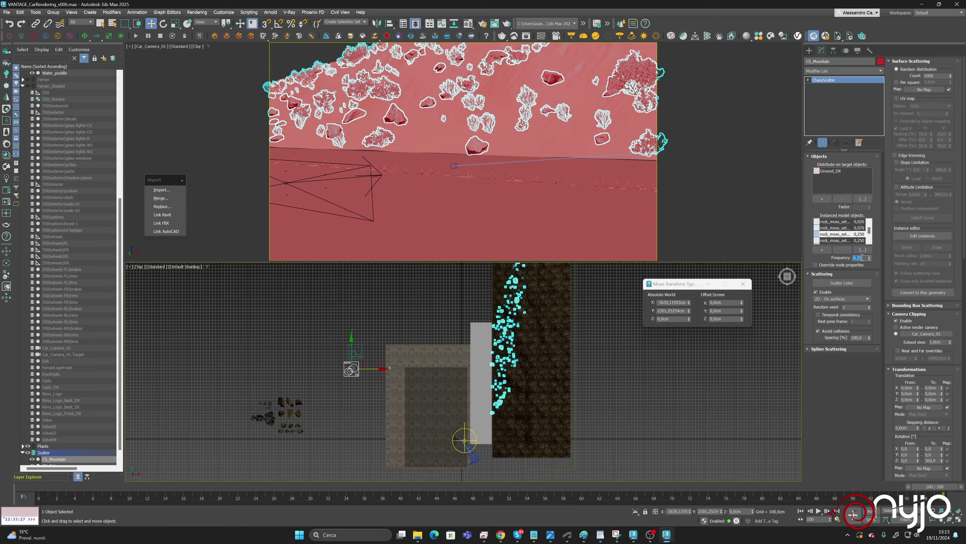
text(0,05)
key(Return)
click(838, 240)
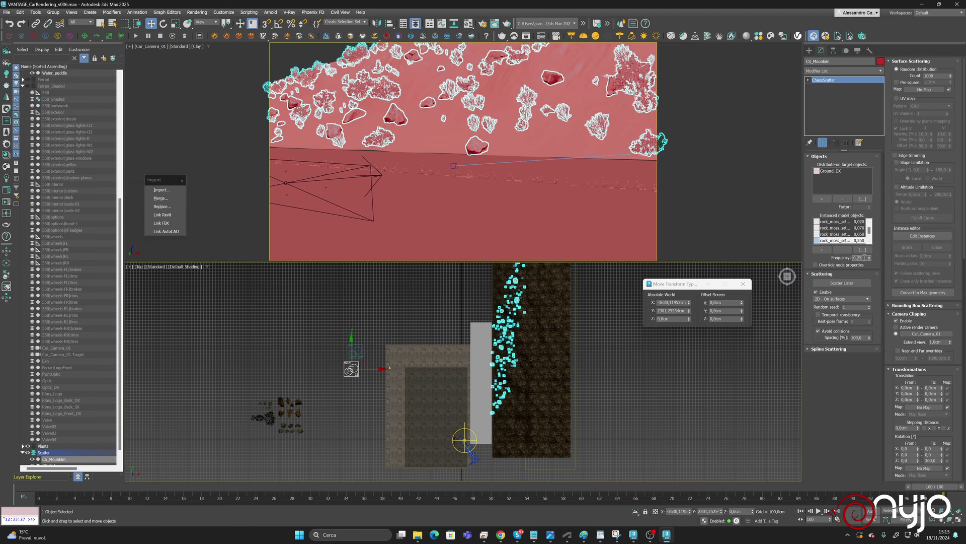
double_click(863, 257)
text(0,02)
Lower the second and third rock instance frequencies to 0,06 and 0,03.
scroll(856, 237, down, 3)
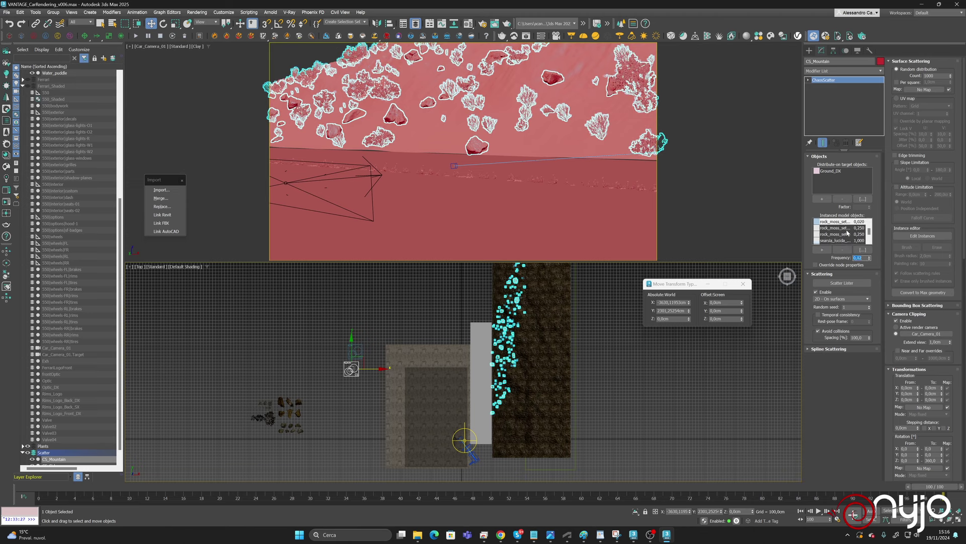
click(848, 228)
click(863, 258)
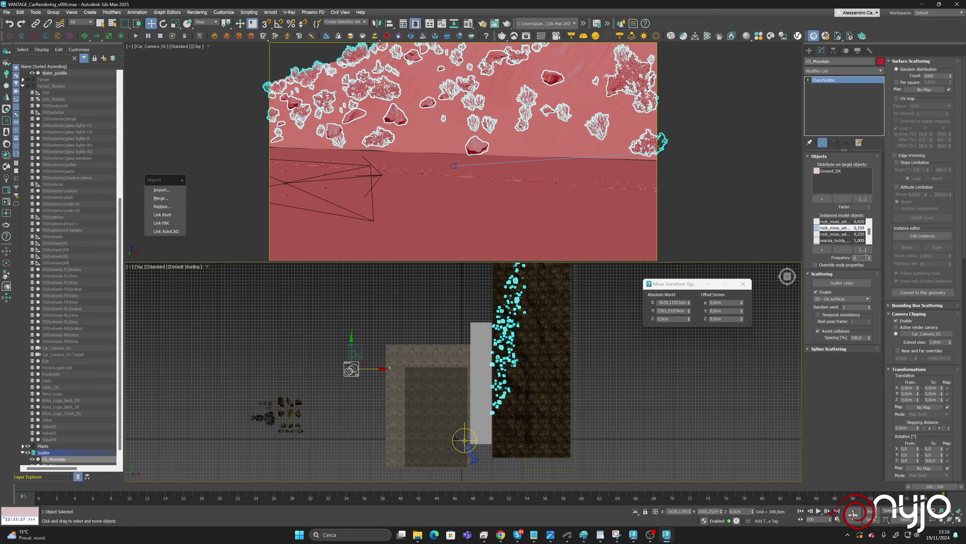
text(0,06)
key(Return)
click(836, 234)
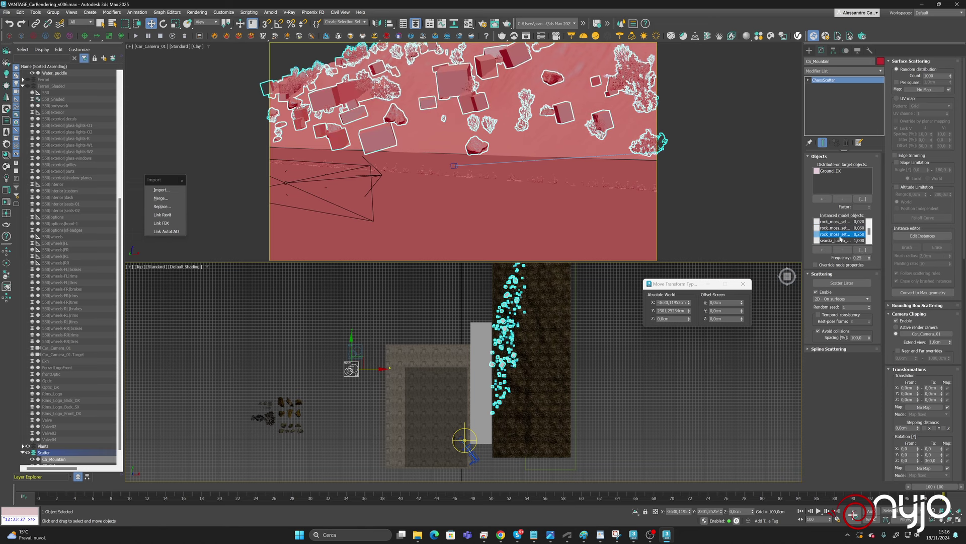
click(861, 258)
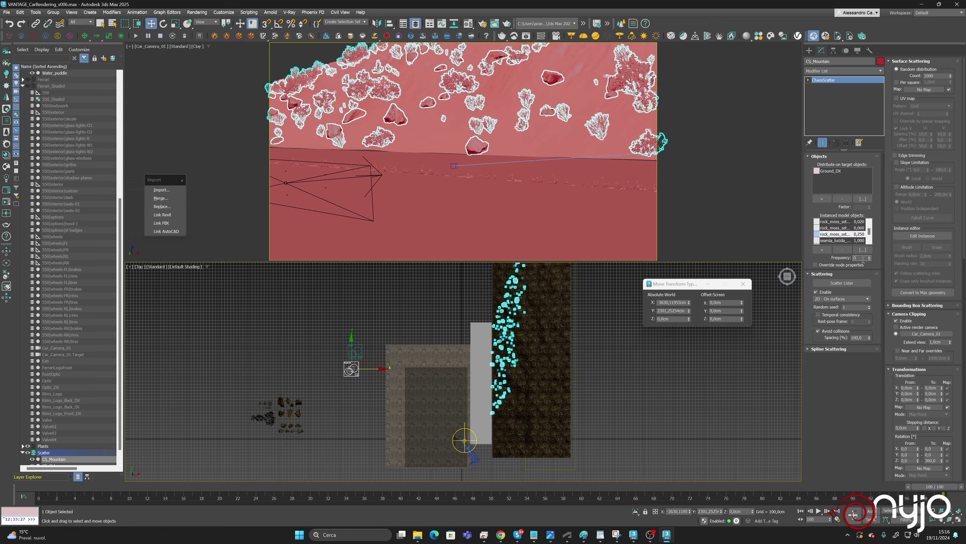
text(0,03)
key(Return)
Frame the Top view, expand the Plants layer to select dandelion_01_c_LOD3, then reselect CS_Mountain.
middle_drag(339, 345, 363, 312)
scroll(336, 357, down, 5)
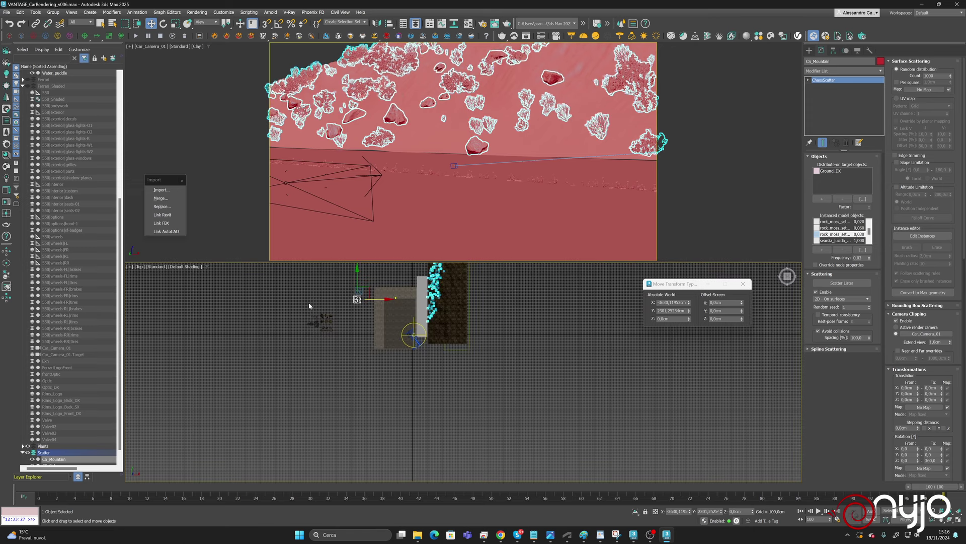
middle_drag(455, 352, 709, 401)
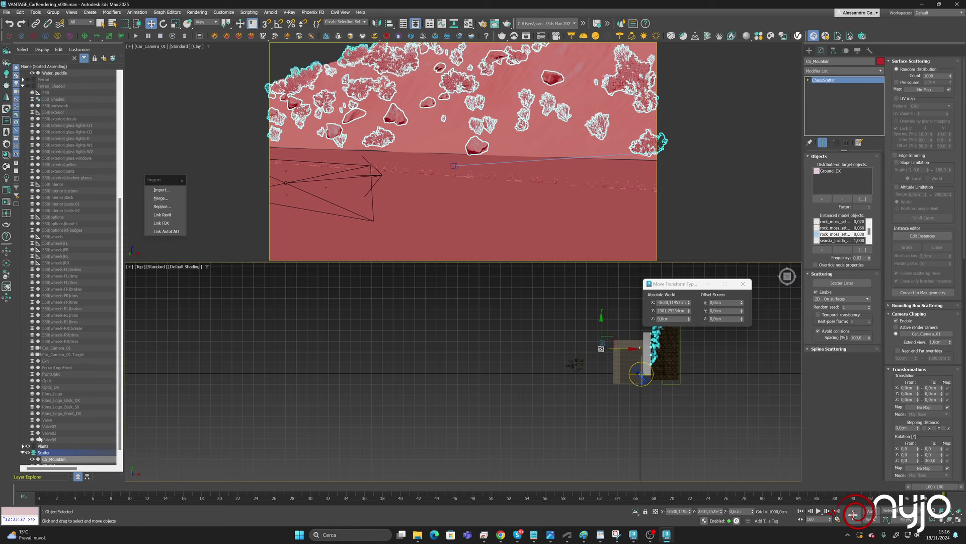
click(22, 447)
scroll(76, 425, down, 20)
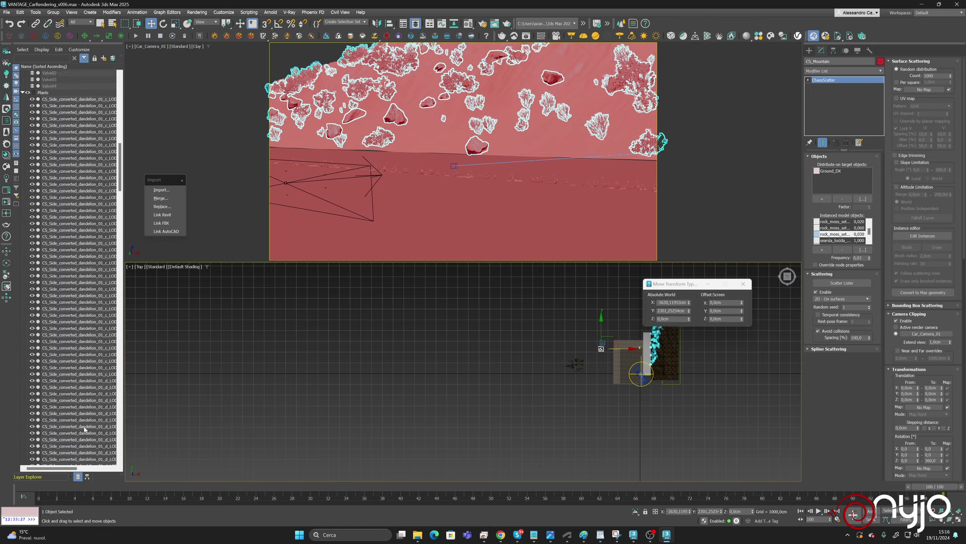
drag(121, 230, 121, 419)
click(58, 341)
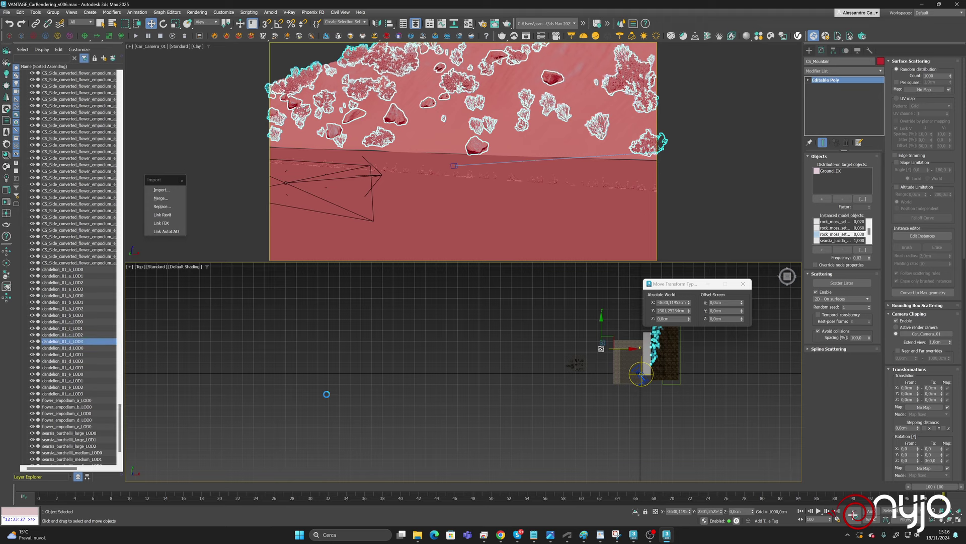
scroll(541, 377, up, 3)
scroll(540, 375, up, 5)
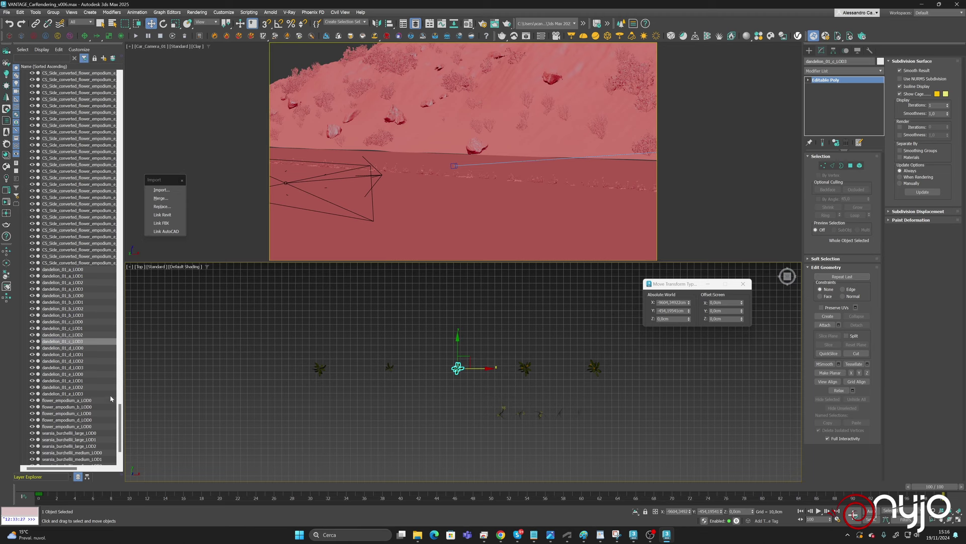
scroll(110, 397, down, 3)
click(55, 446)
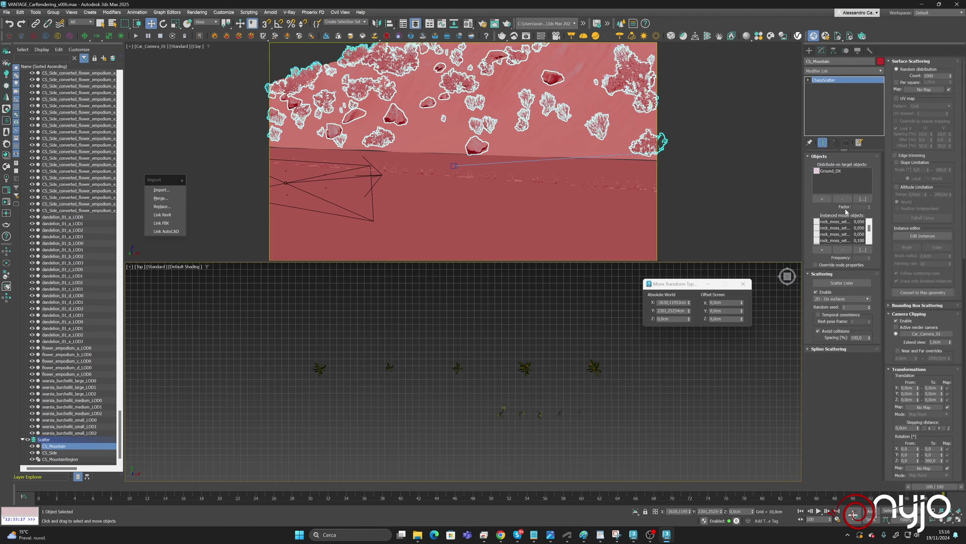
Add two plant models to CS_Mountain as scatter instances.
click(822, 249)
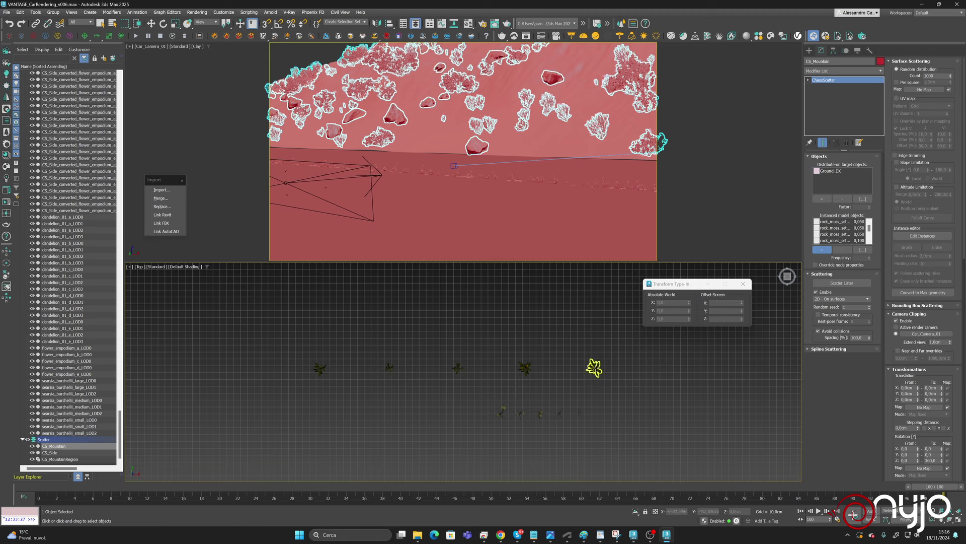
click(527, 367)
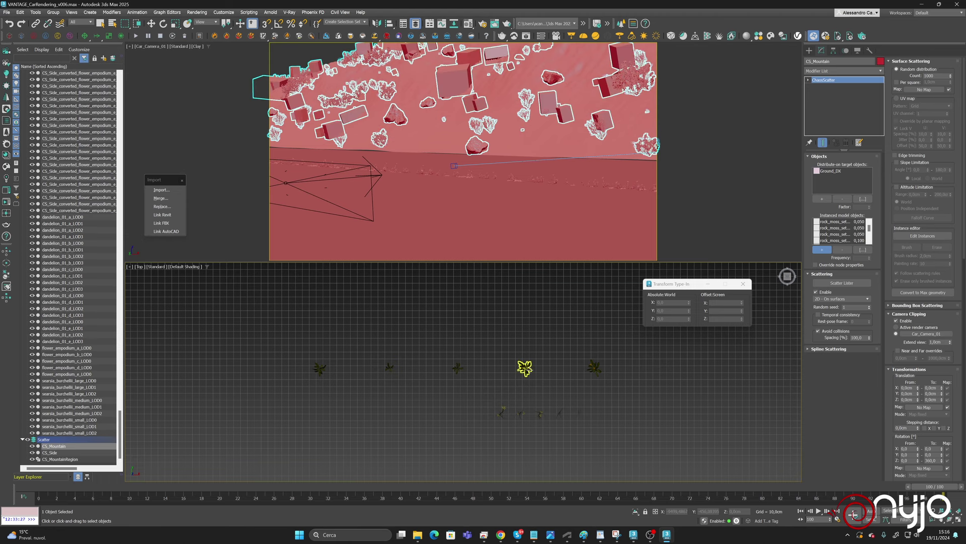
click(459, 368)
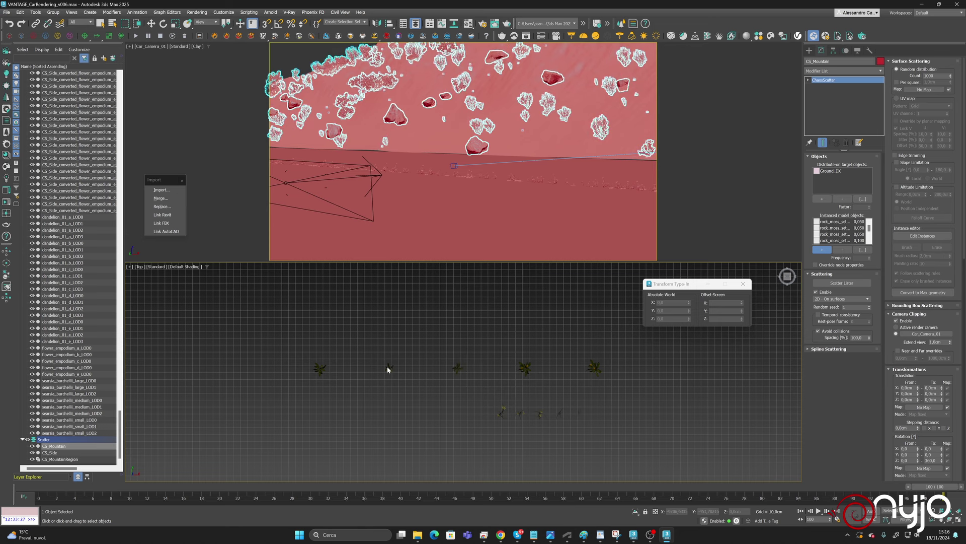
Refresh the mountain's rock scatter layout twice and switch to the Move tool.
click(326, 371)
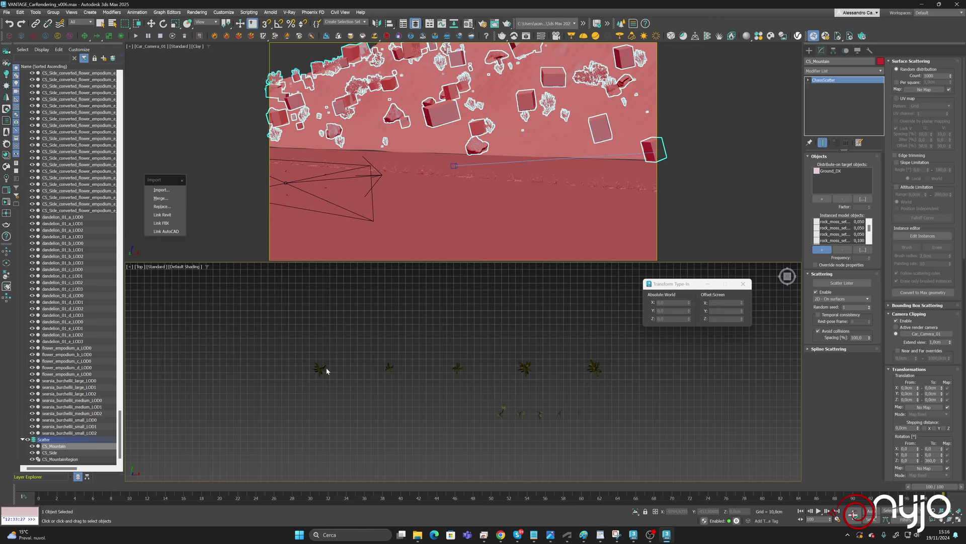
click(556, 411)
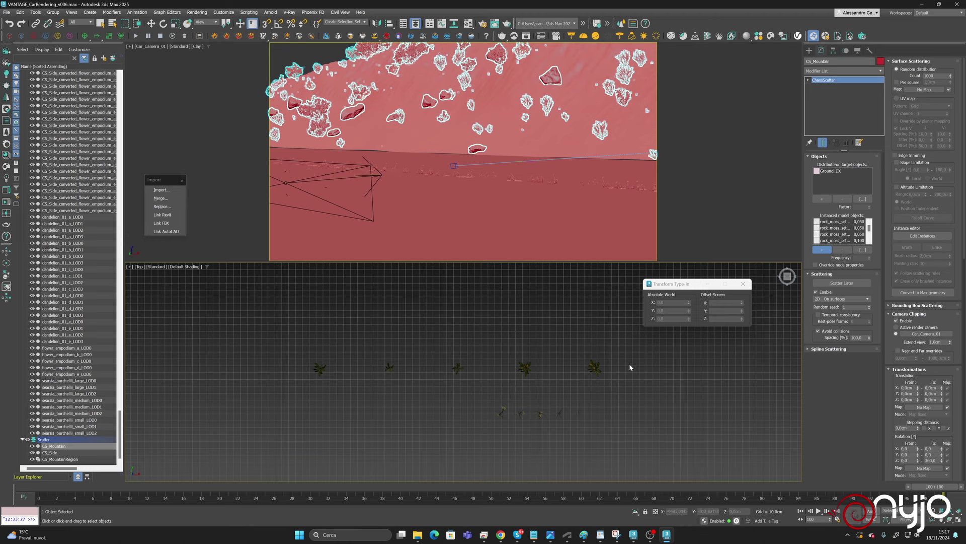
key(w)
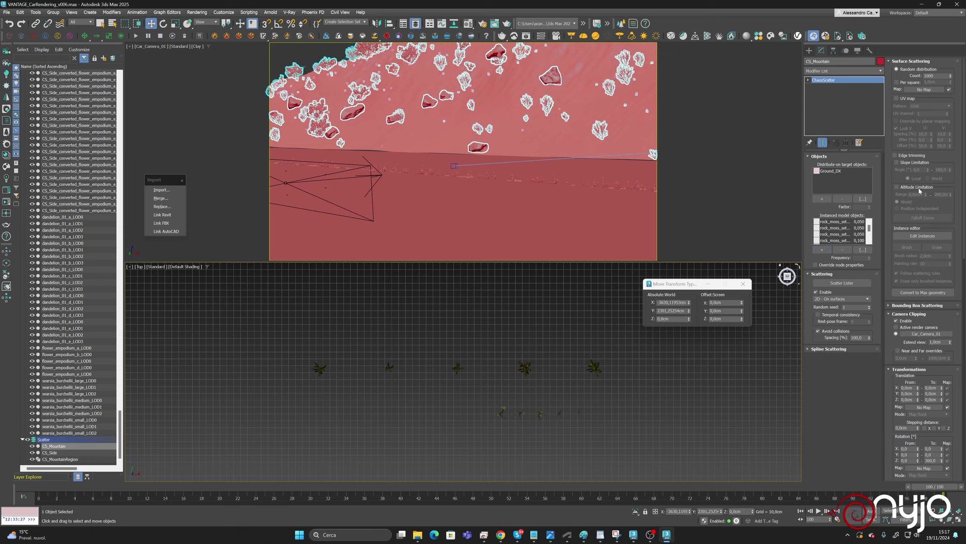
Raise the CS_Mountain scatter Count to 2500.
scroll(933, 102, down, 1)
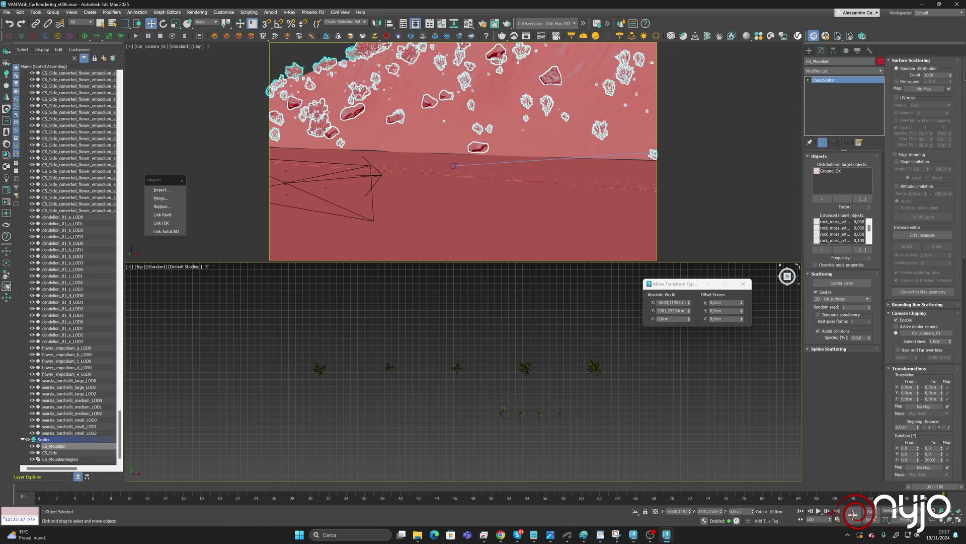
double_click(941, 75)
text(2500)
key(Return)
click(900, 343)
Increase the Display & Limits Max polygons value so more instances display.
scroll(906, 327, down, 5)
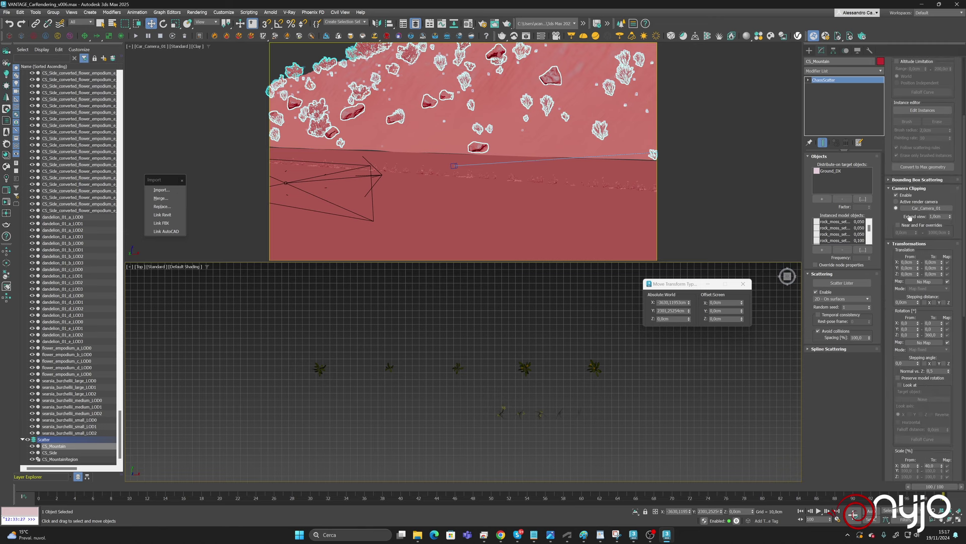
scroll(916, 301, down, 5)
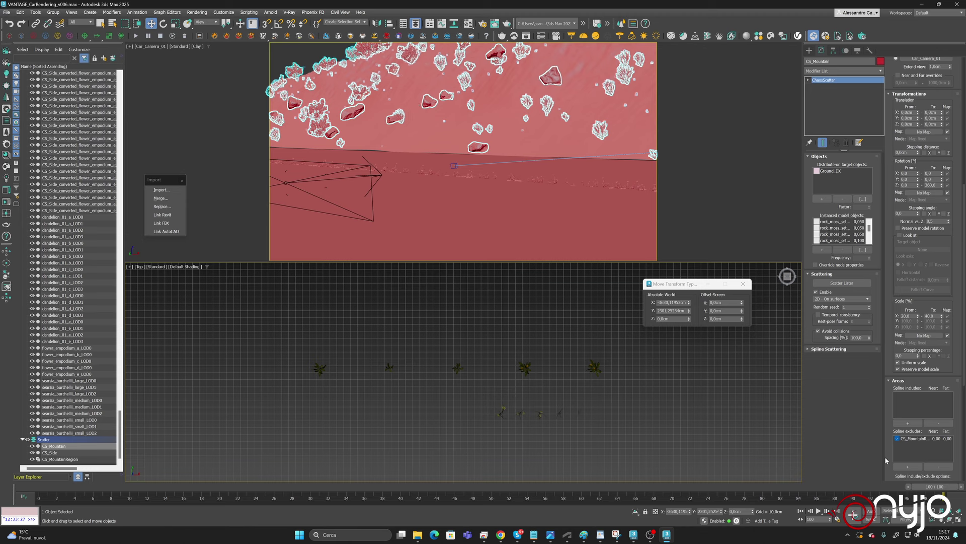
scroll(948, 368, down, 6)
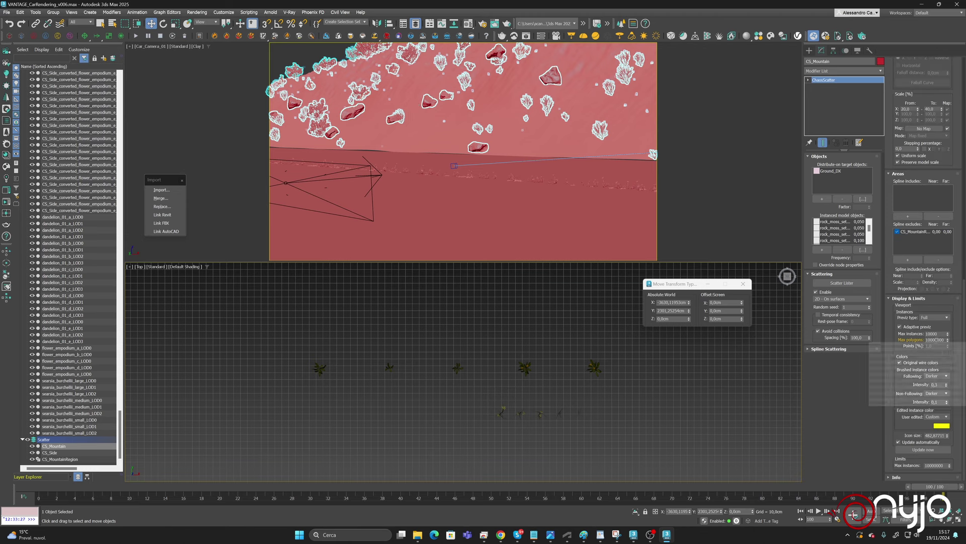
click(942, 340)
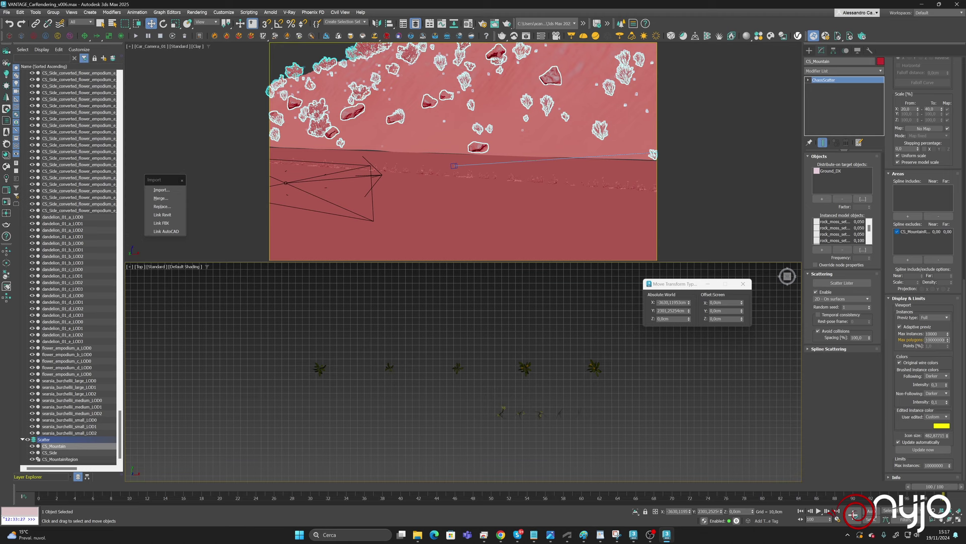
key(Return)
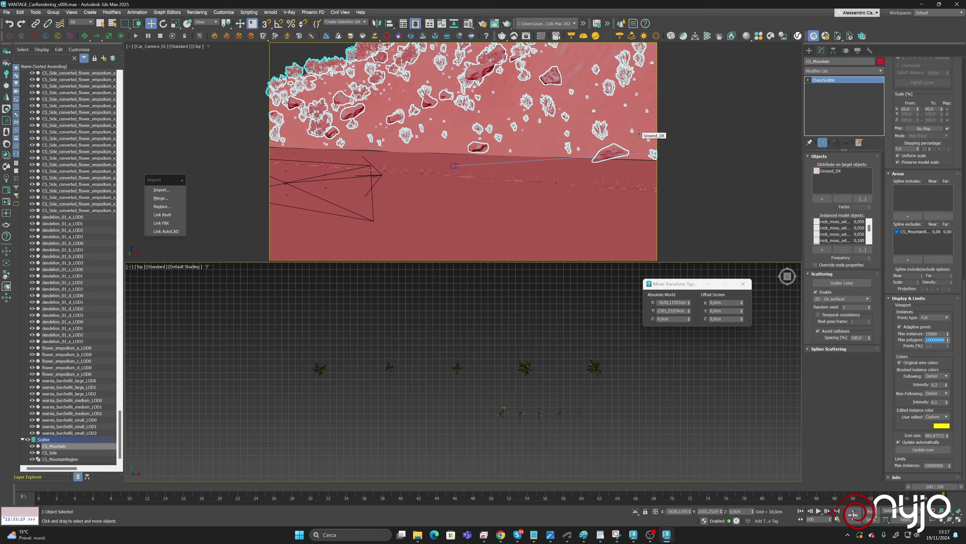
Save the current scene file.
click(7, 12)
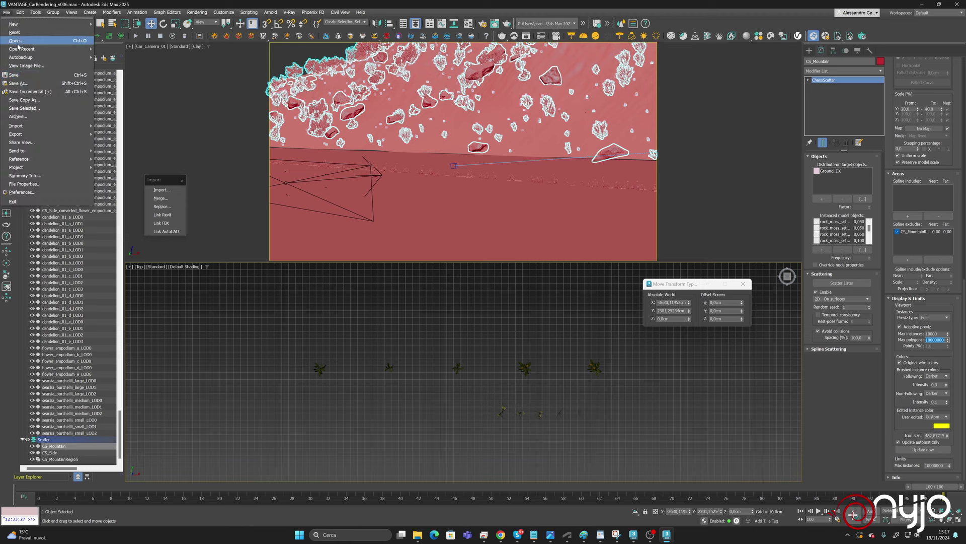
click(22, 76)
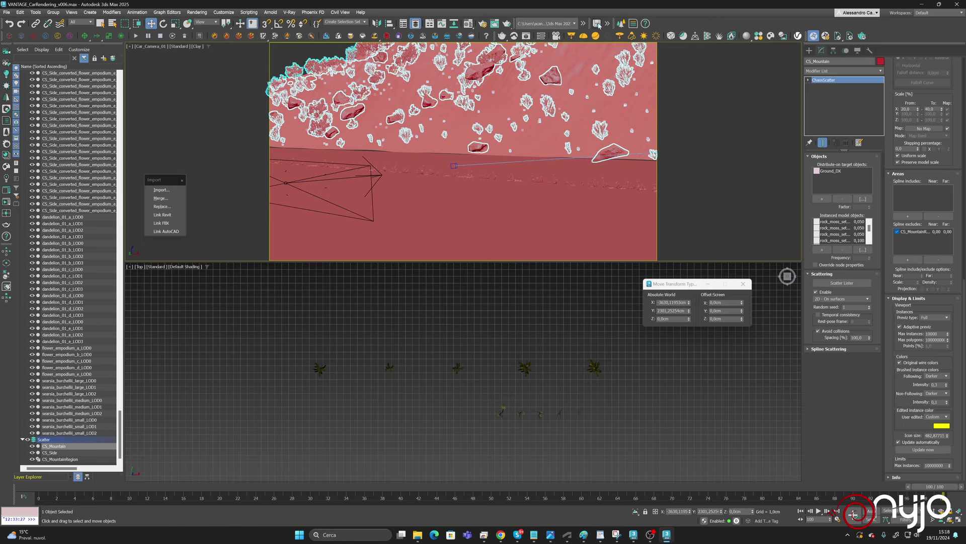
click(486, 23)
Open Render Setup and review the V-Ray and GPU performance settings.
key(F10)
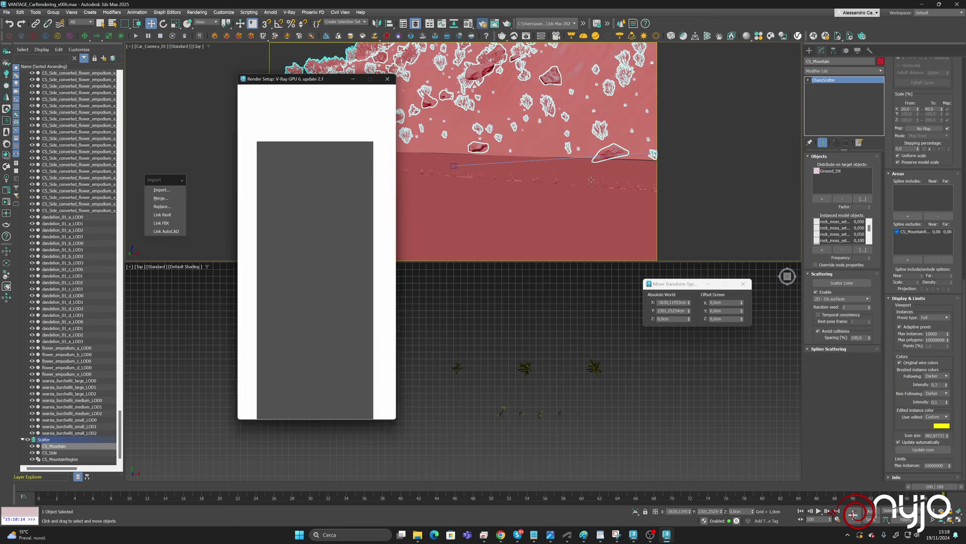
drag(320, 75, 775, 102)
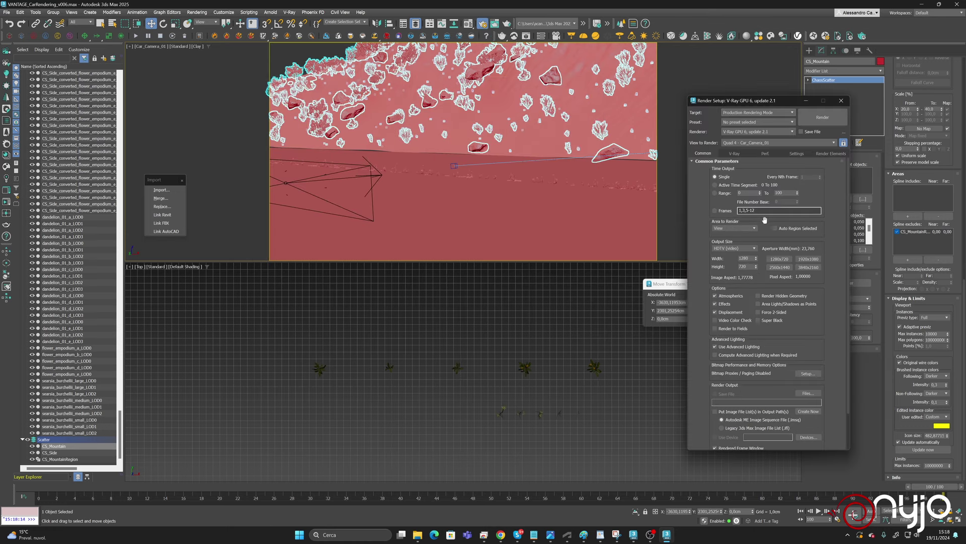
click(728, 154)
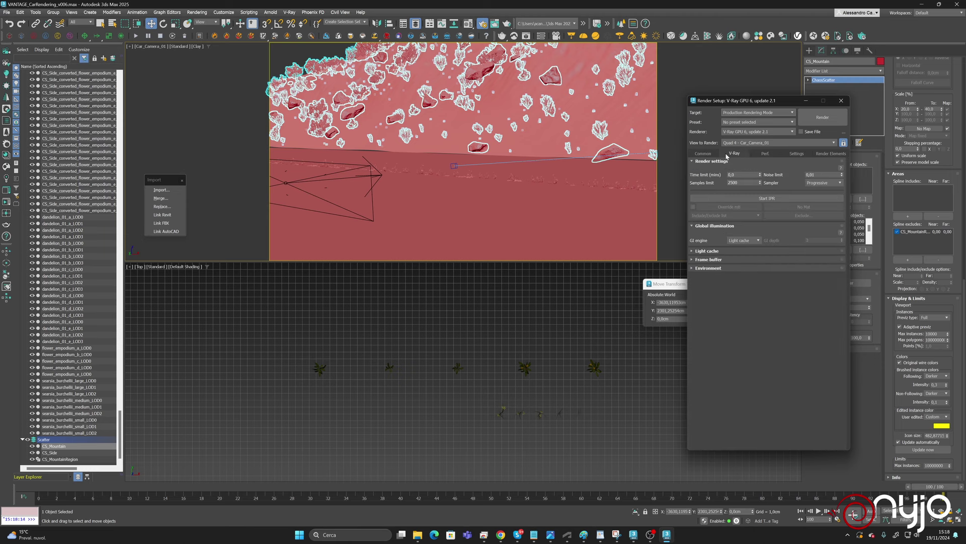
click(764, 154)
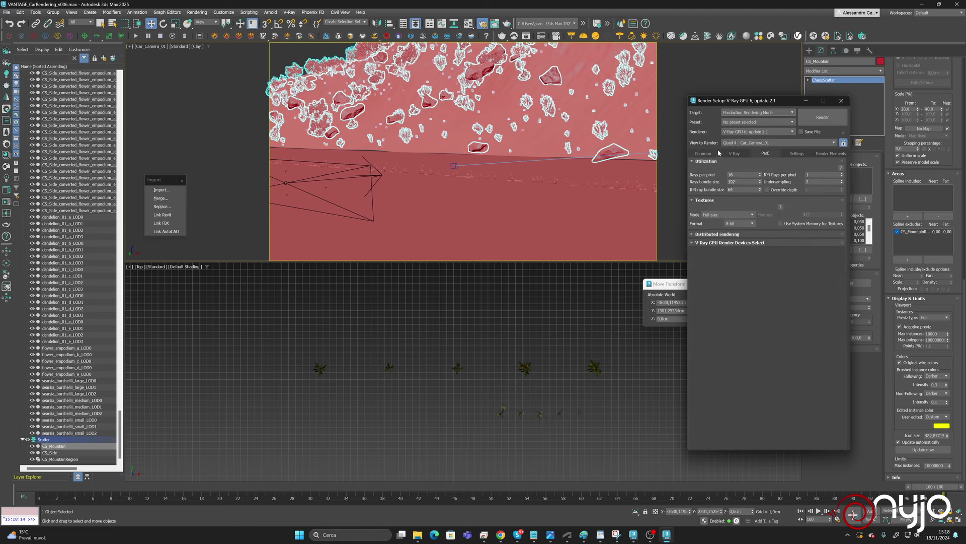
click(704, 155)
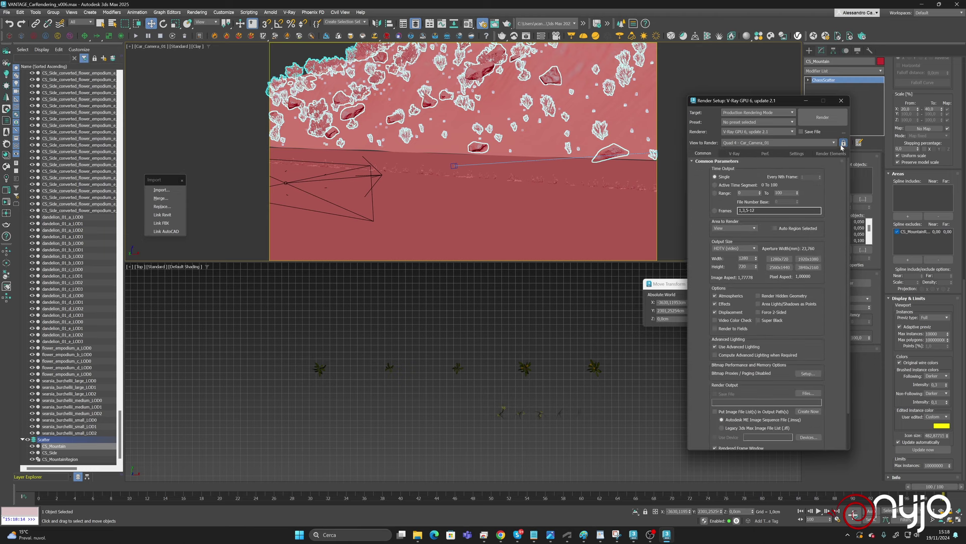
Start a test render of Car_Camera_01 and turn off Distributed rendering.
click(822, 120)
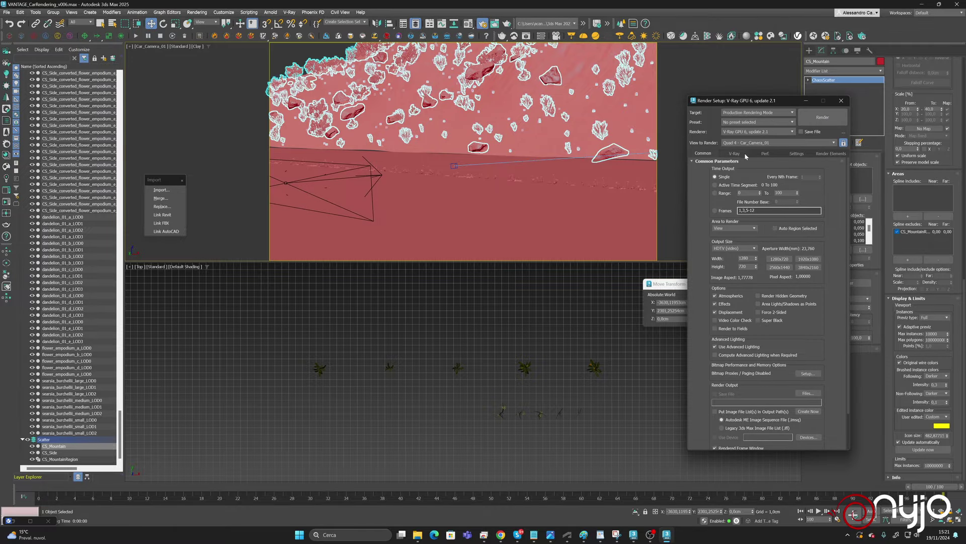
click(735, 153)
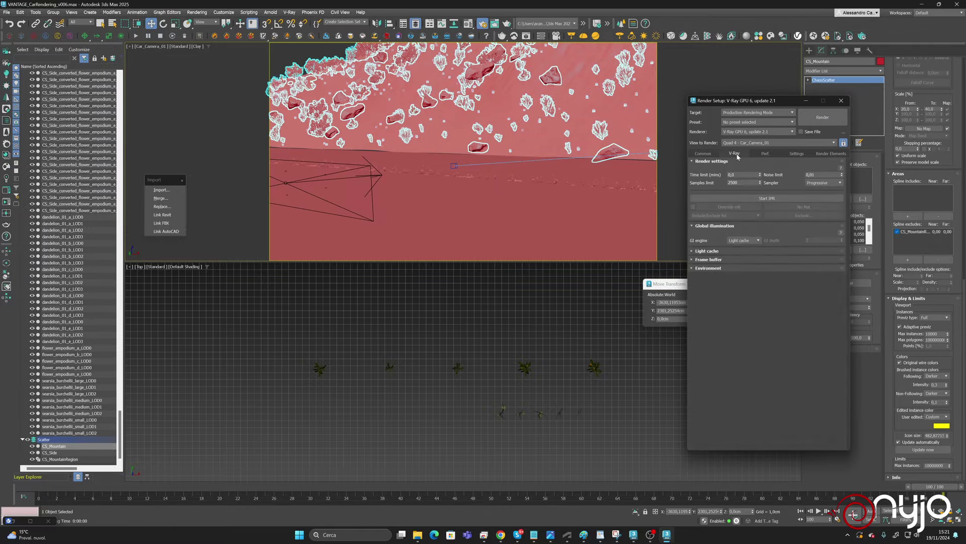
click(765, 154)
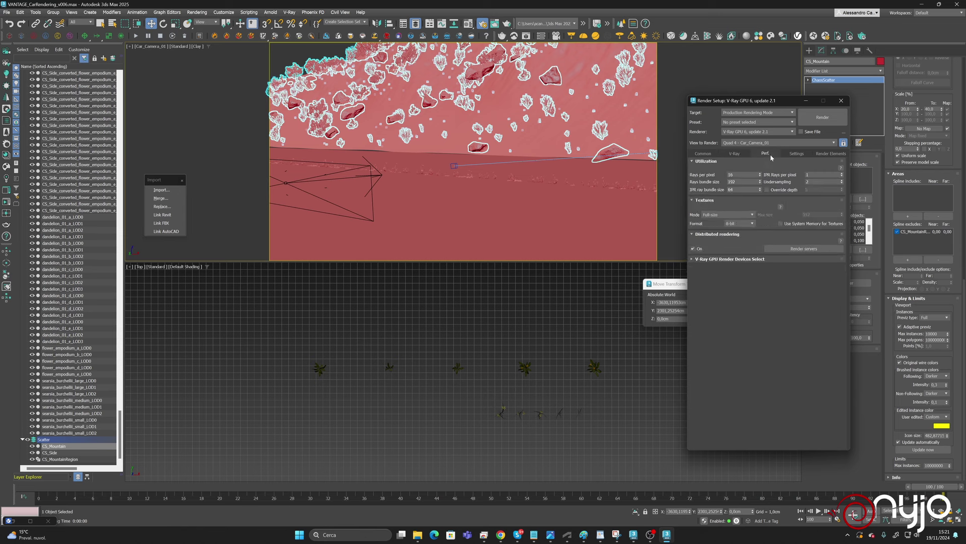
click(699, 250)
click(703, 153)
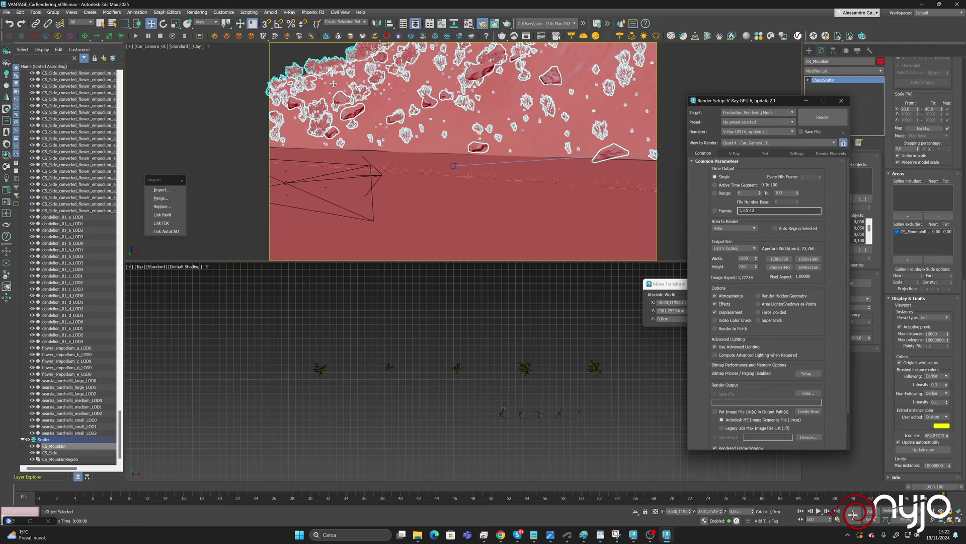
click(841, 100)
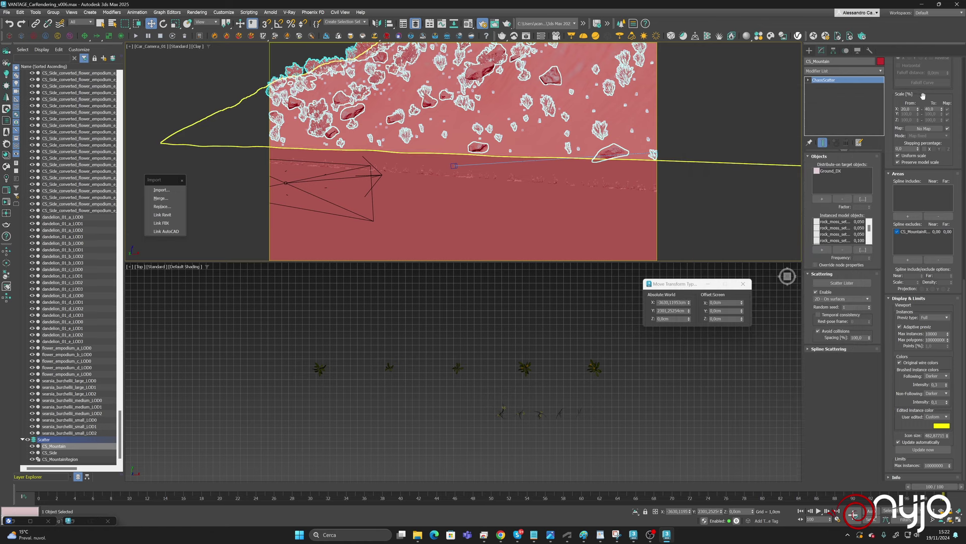
scroll(923, 267, up, 10)
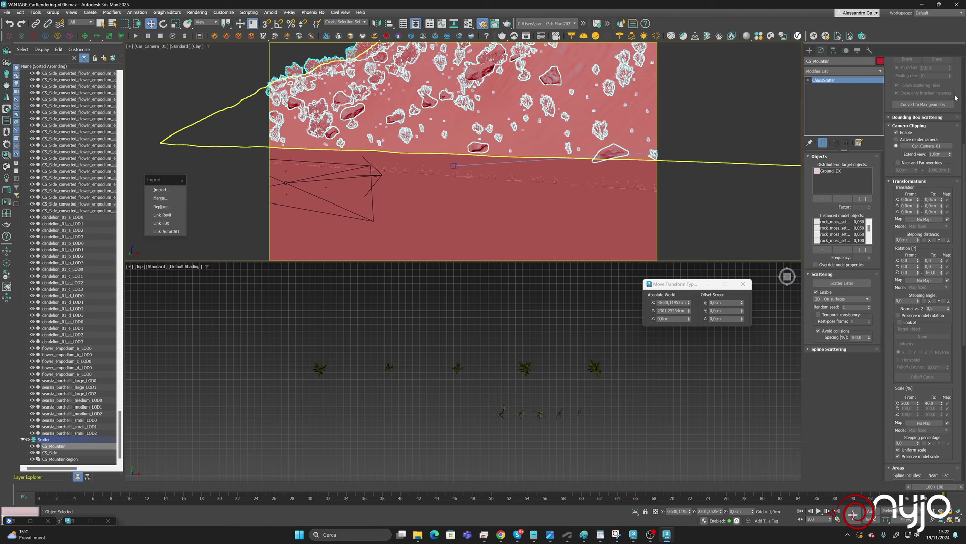
scroll(958, 376, up, 5)
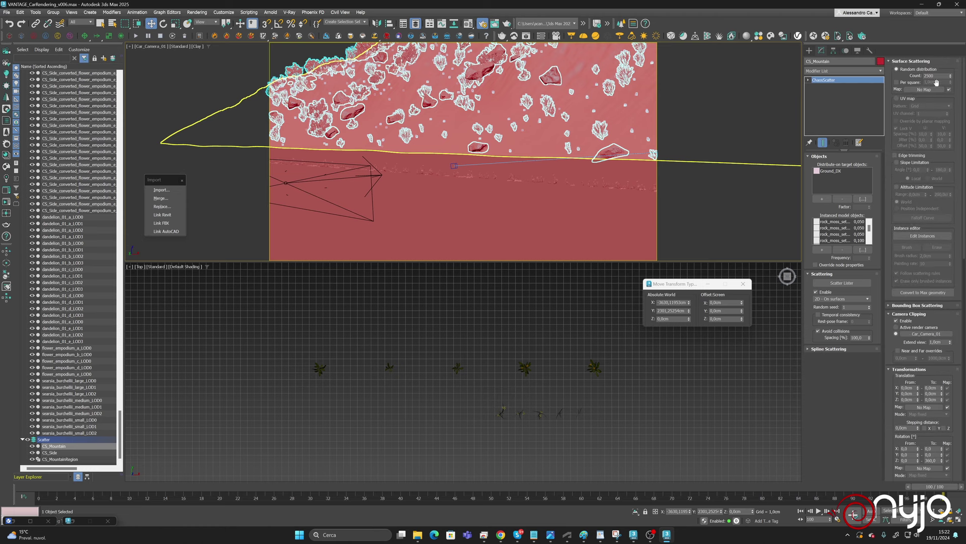
scroll(952, 323, down, 5)
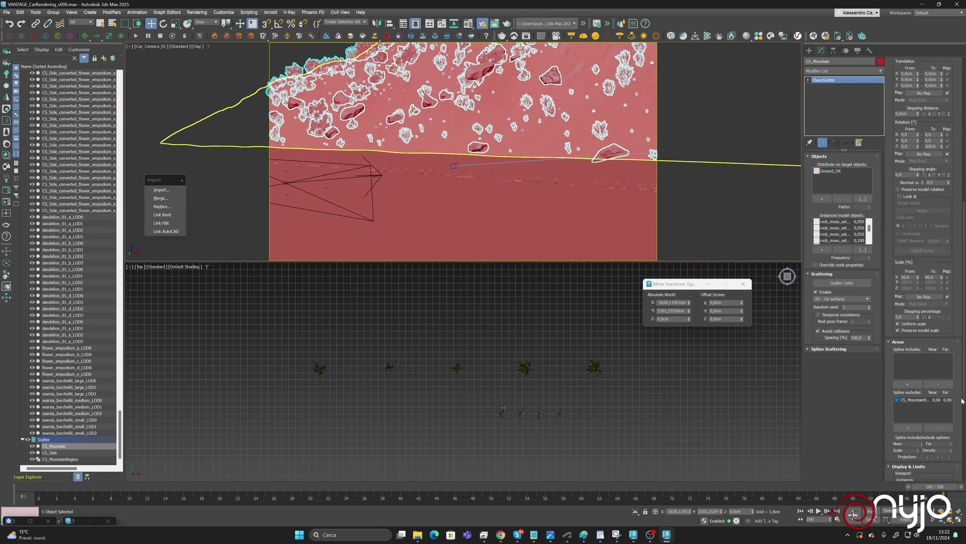
scroll(955, 295, down, 5)
scroll(956, 295, down, 5)
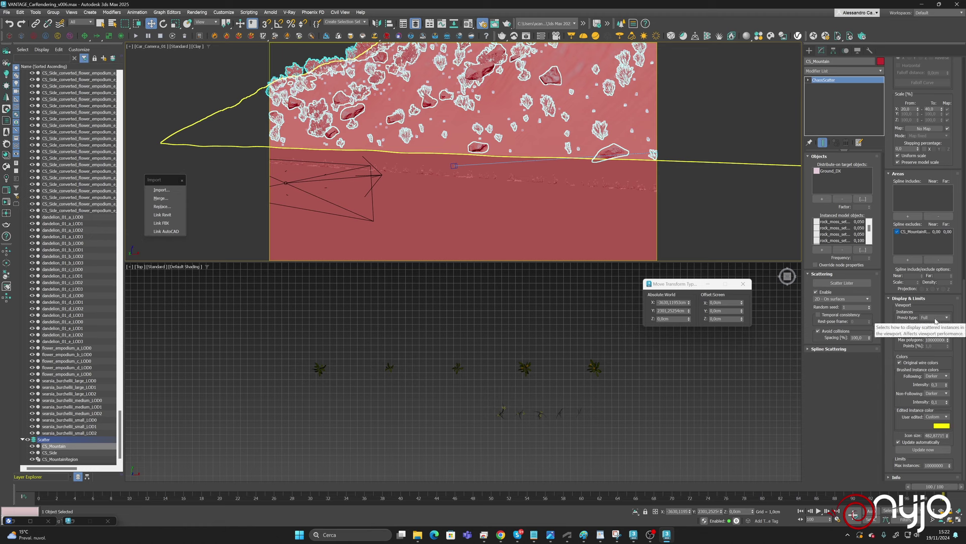
scroll(947, 134, up, 1)
scroll(948, 136, up, 10)
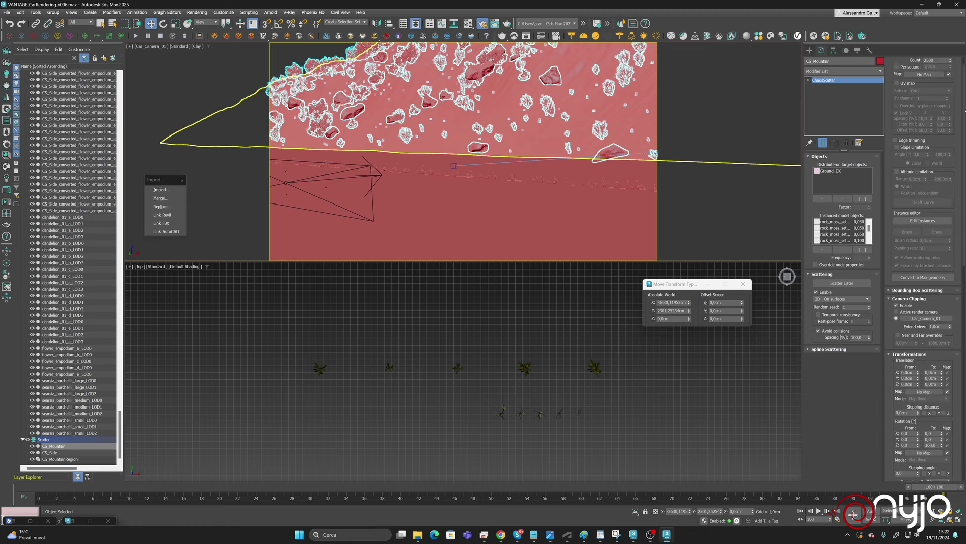
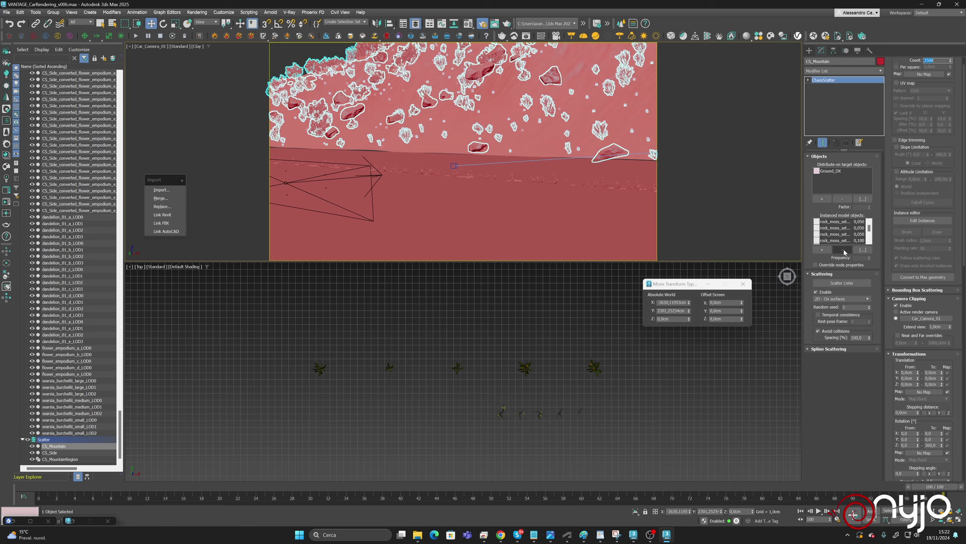
Select the flower_empodium_e plant, then the dandelion_01_a plant, in the top view.
click(579, 412)
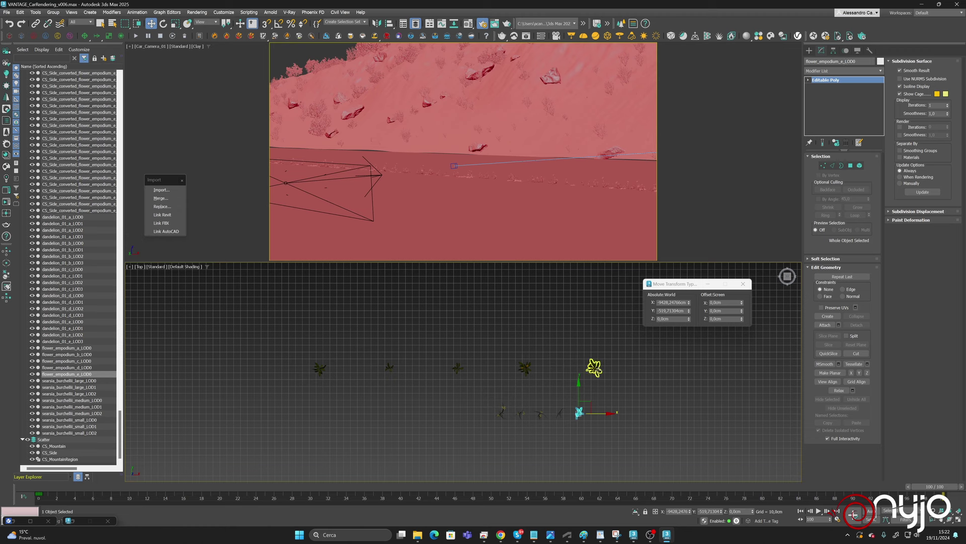
click(597, 367)
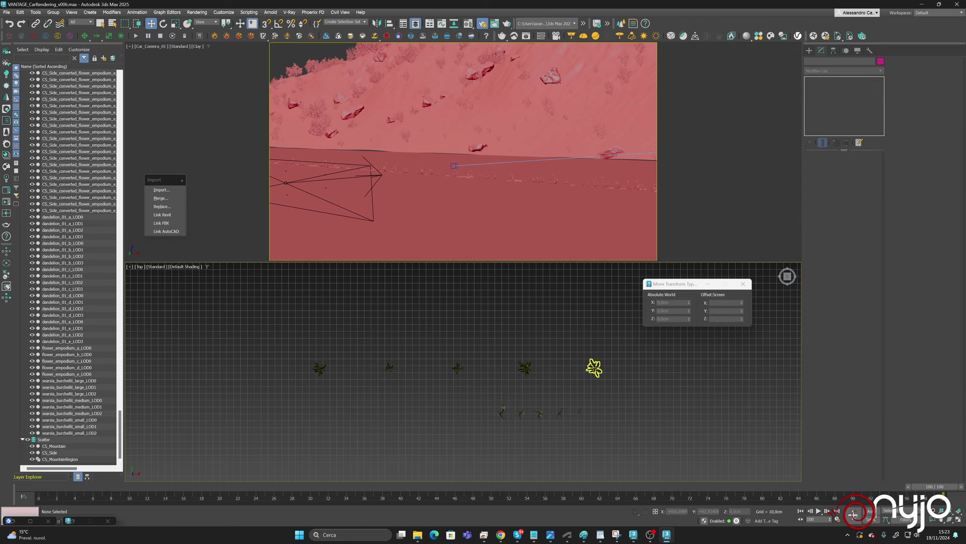
click(594, 368)
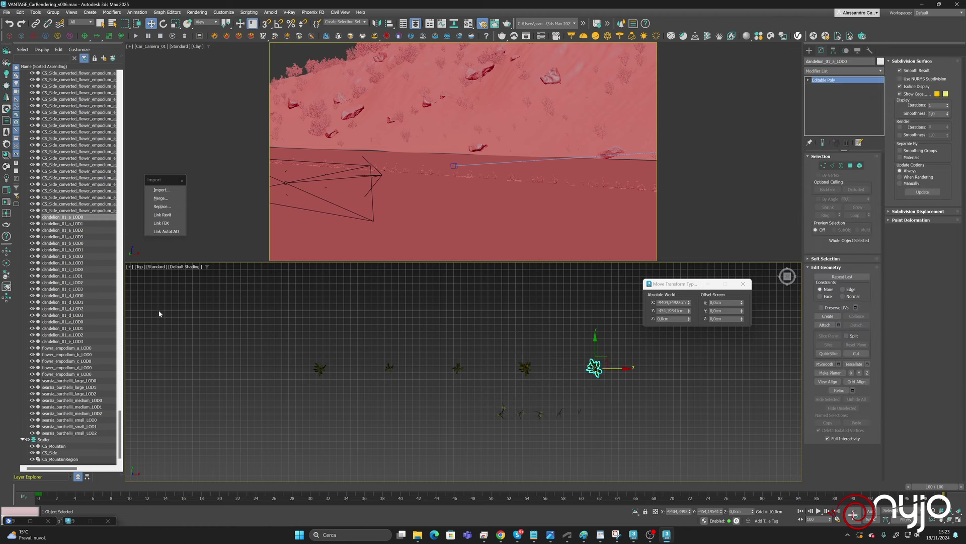
Remove the flower_empodium models from CS_Mountain's instanced objects and select the five dandelions.
click(55, 446)
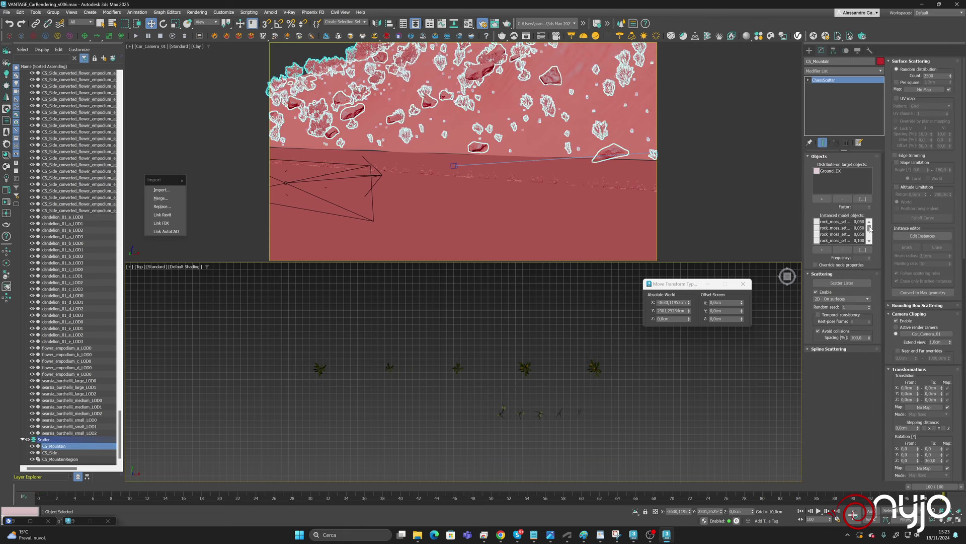
scroll(841, 234, down, 3)
click(839, 240)
click(842, 250)
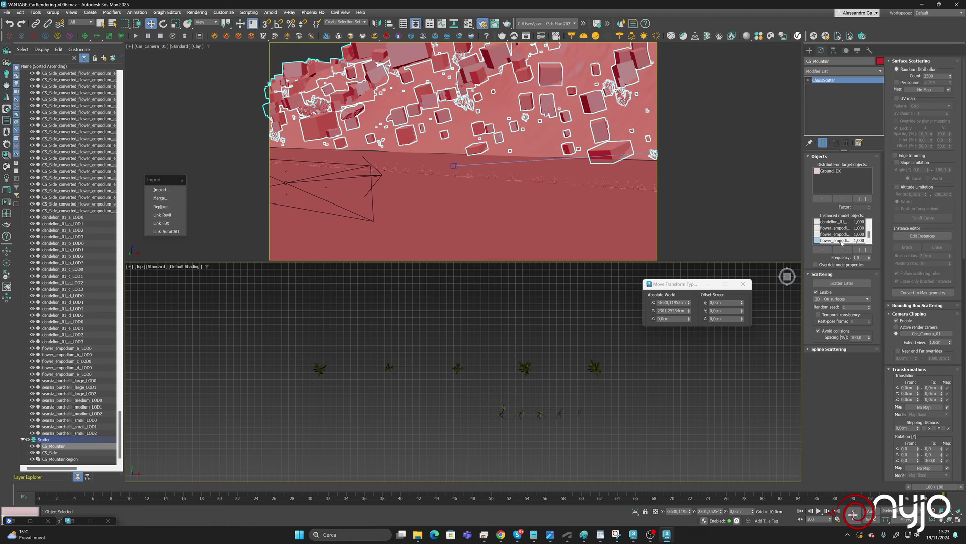
click(843, 240)
click(842, 250)
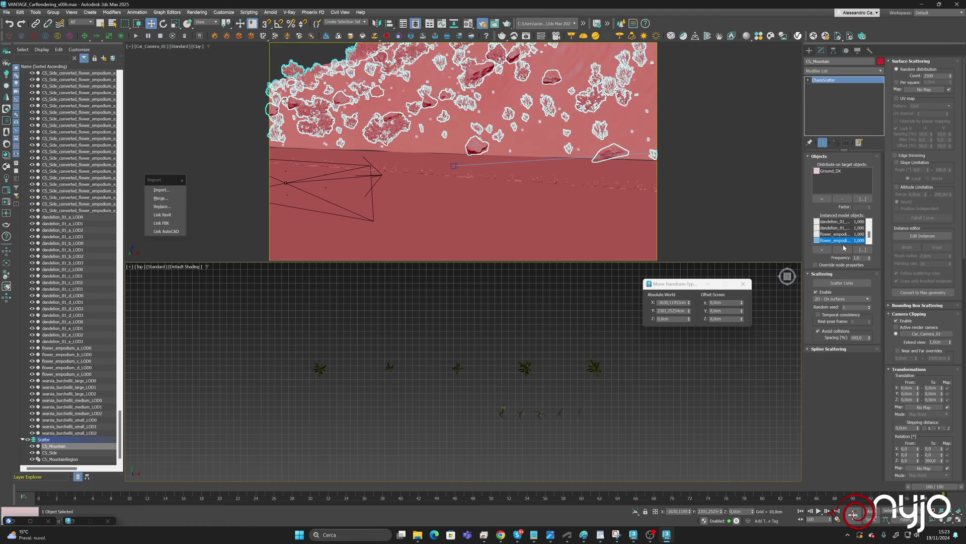
click(842, 247)
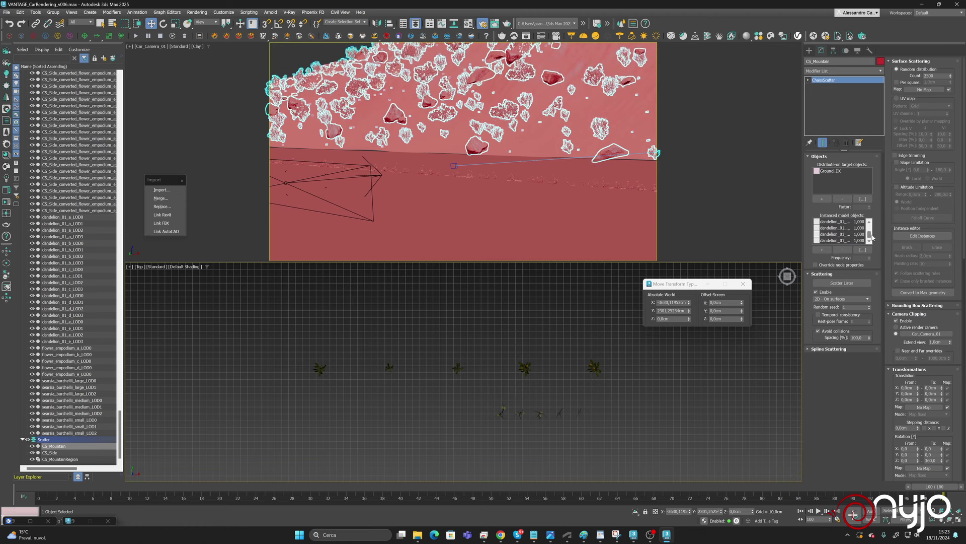
mouse_move(869, 236)
mouse_down()
mouse_move(878, 222)
mouse_move(872, 245)
mouse_move(869, 227)
mouse_up()
drag(629, 382, 631, 385)
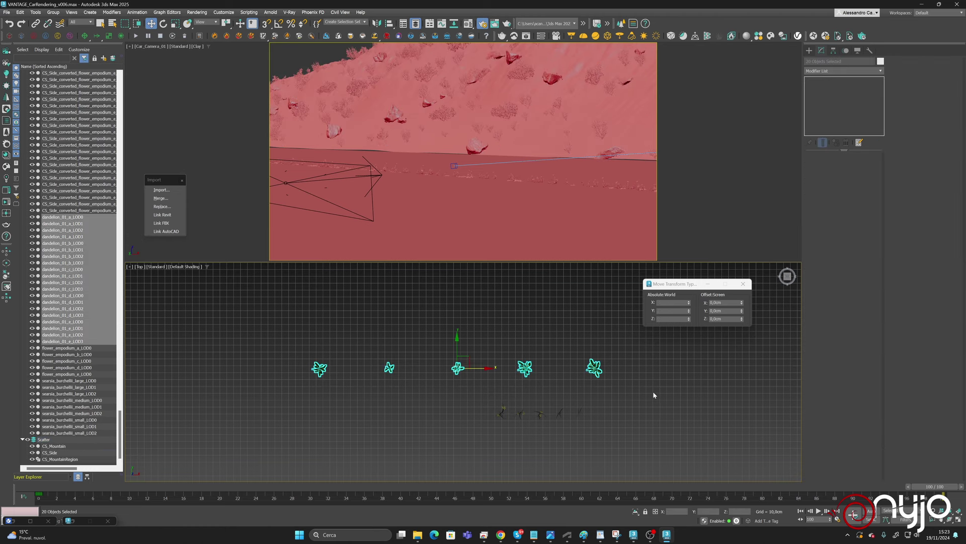
Scale up the five dandelions using View coordinates and Use Pivot Point Center.
click(175, 23)
click(207, 22)
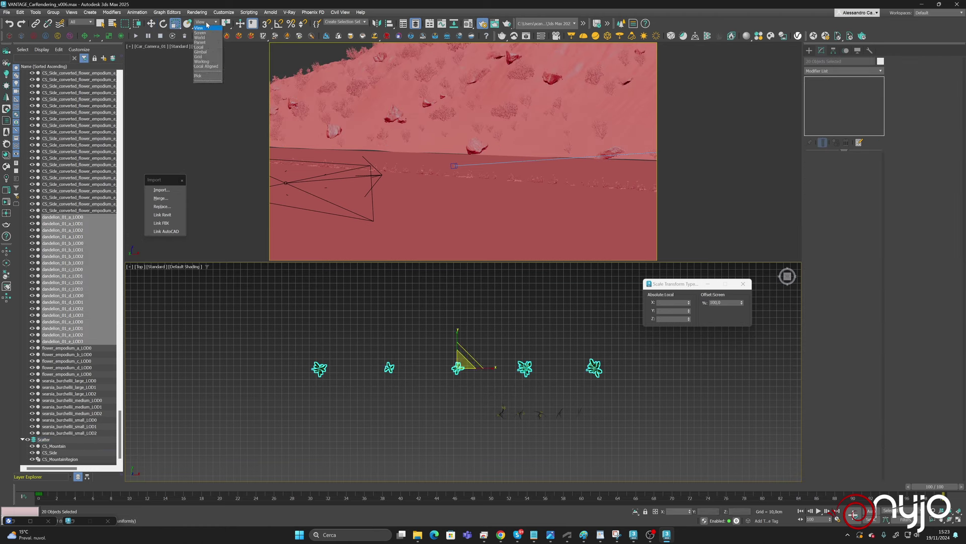
click(230, 23)
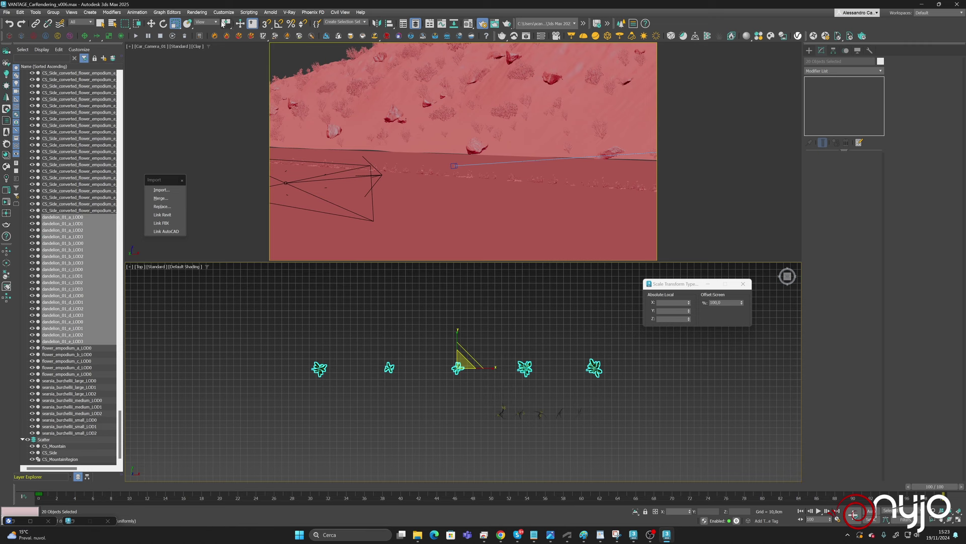
click(227, 36)
click(227, 35)
drag(601, 357, 601, 345)
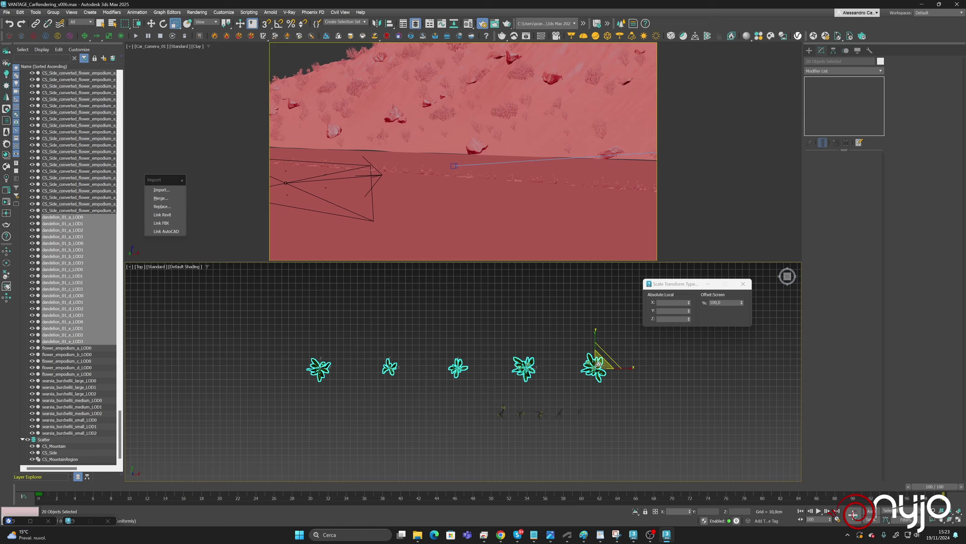
drag(600, 359, 601, 356)
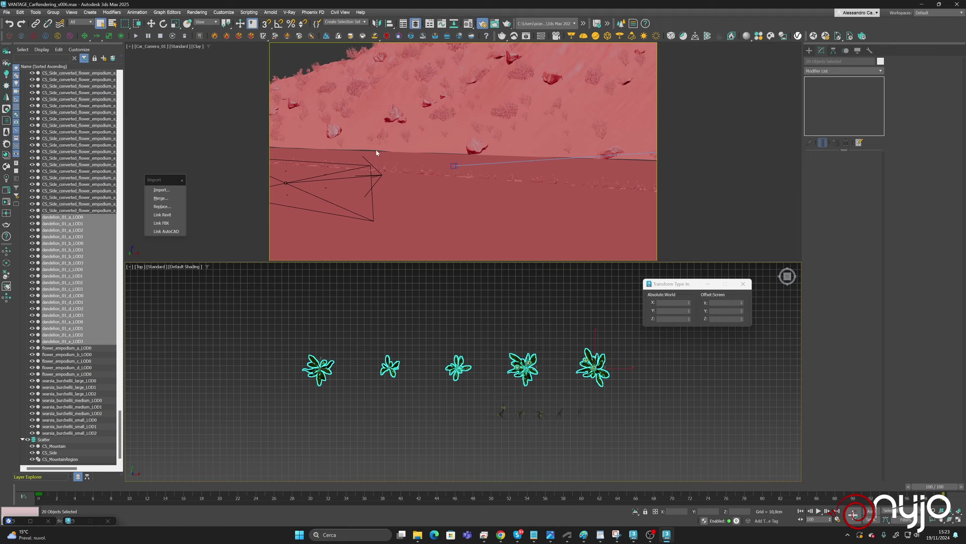
Return to selection mode, reframe the top view and reselect the CS_Mountain scatter.
key(q)
middle_drag(493, 280, 479, 339)
scroll(478, 339, down, 5)
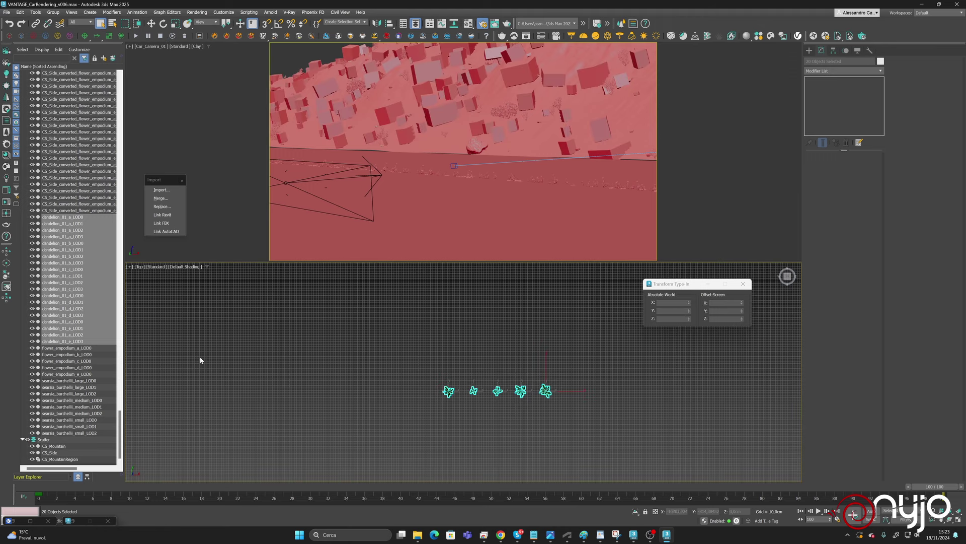
click(50, 446)
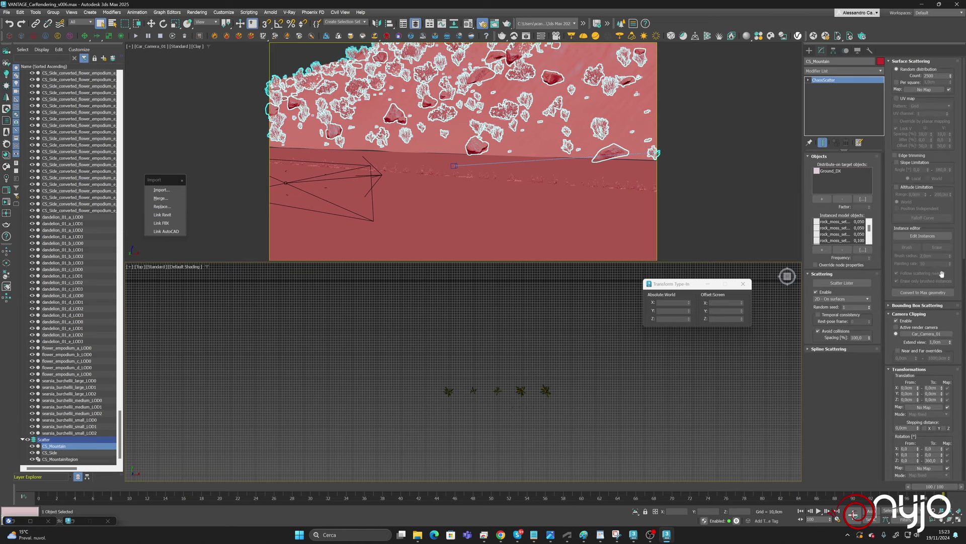
Set CS_Mountain Spacing to 50%, save the scene, and start Convert to Max geometry.
click(858, 337)
text(50)
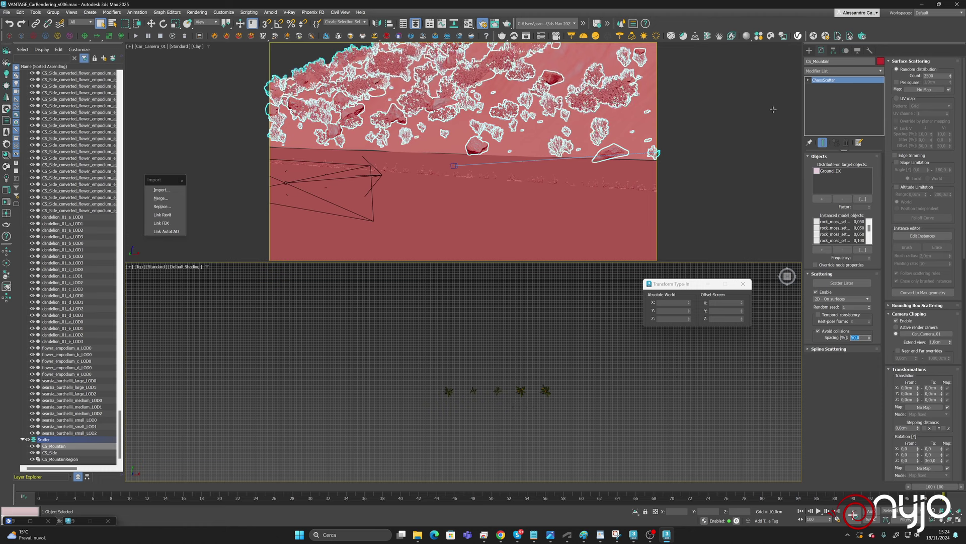
click(7, 13)
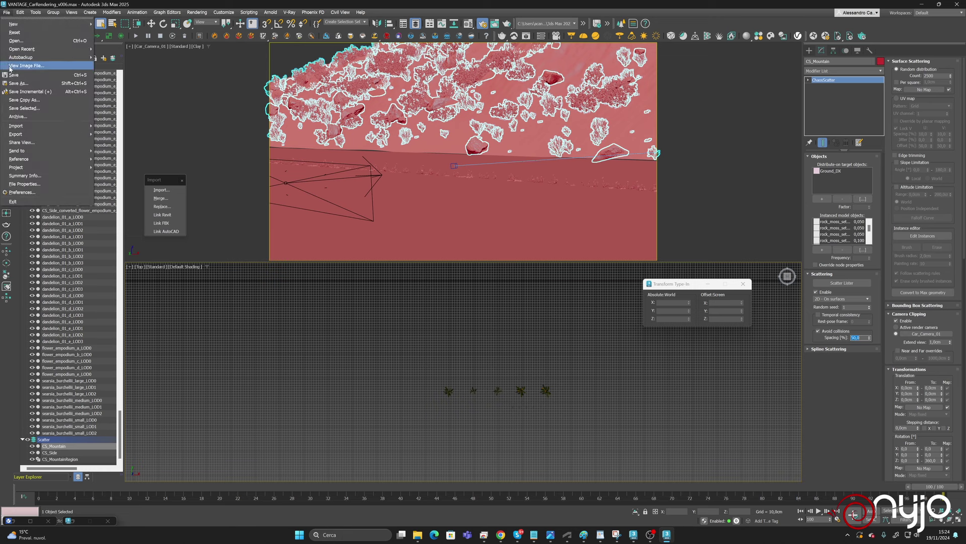
click(23, 71)
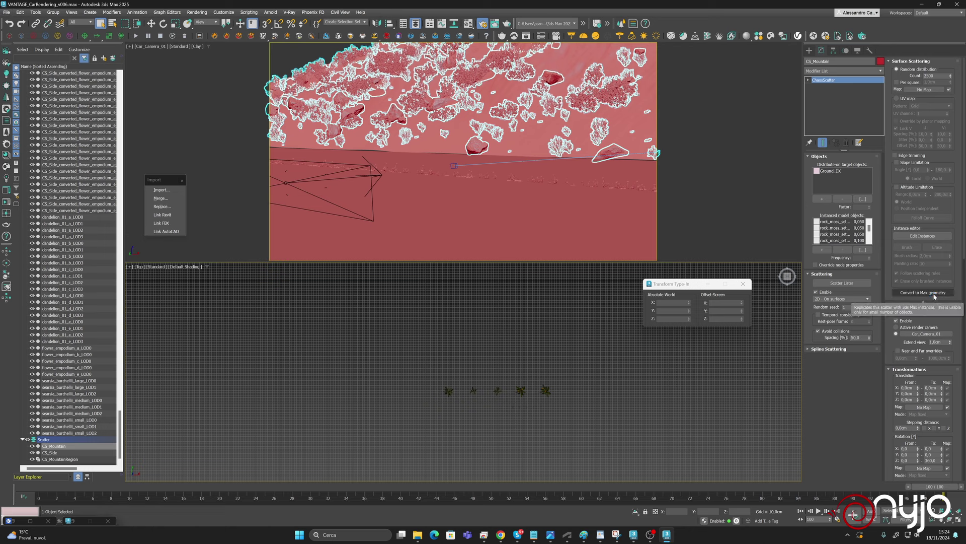
click(933, 297)
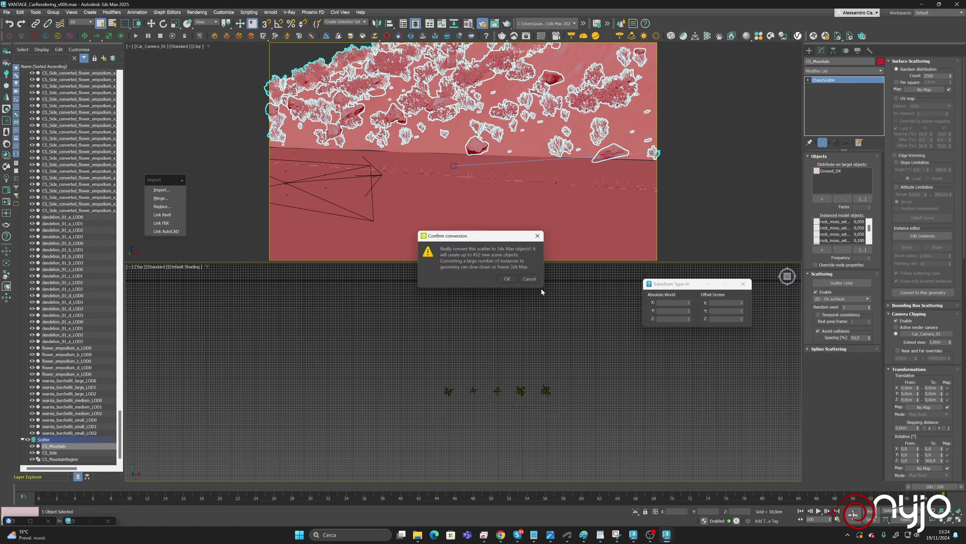
Confirm the conversion and switch the scatter's Previz type from Full to Dot.
click(509, 279)
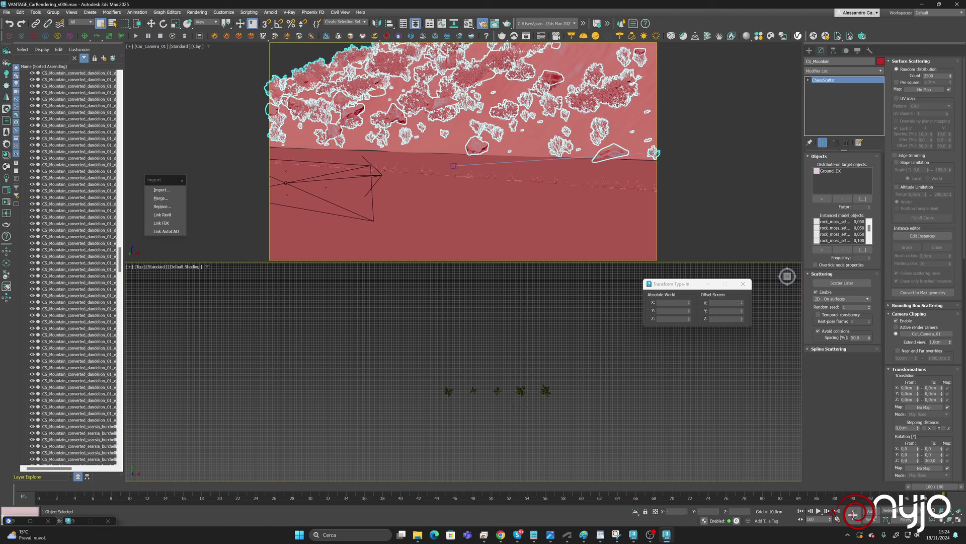
drag(962, 242, 961, 480)
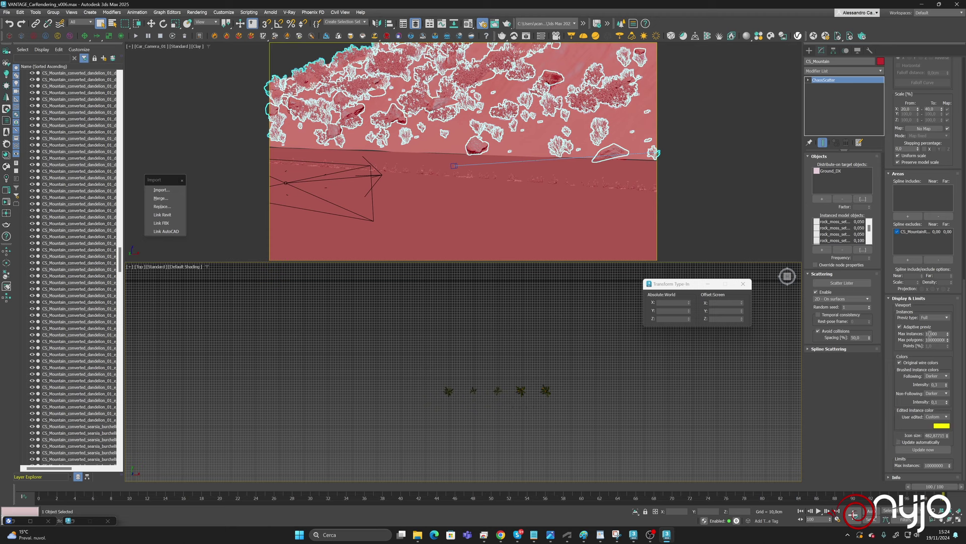
click(936, 318)
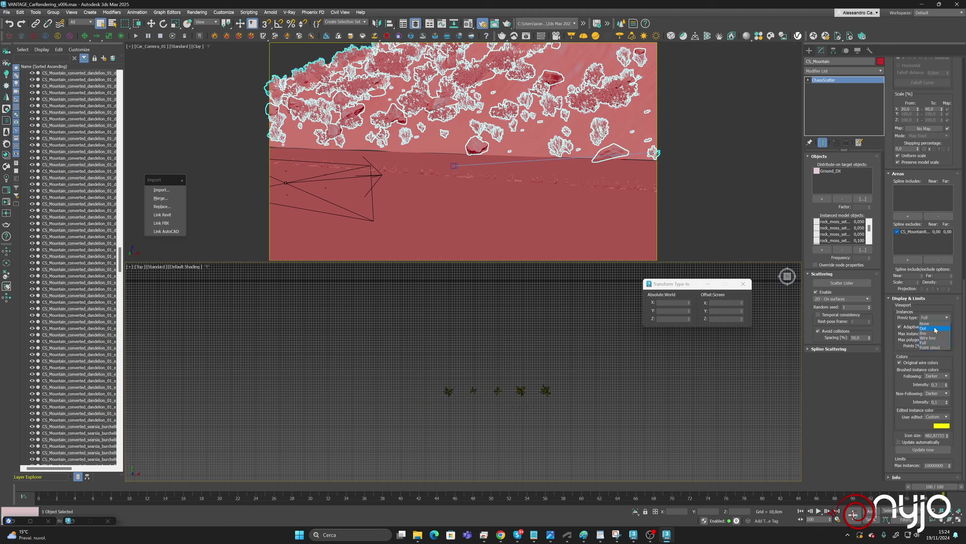
click(934, 328)
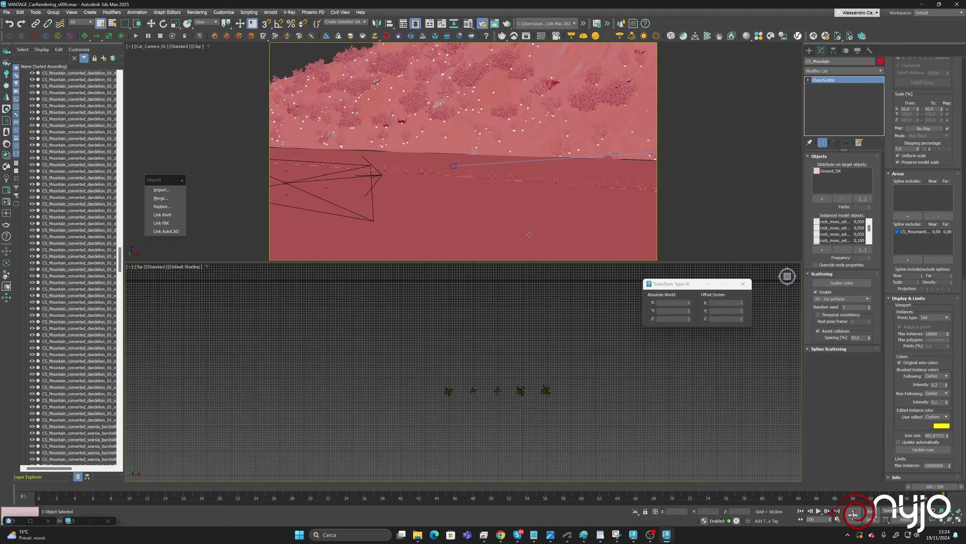
Save the scene, then launch Chaos Vantage by searching 'va' in Windows Search.
click(6, 13)
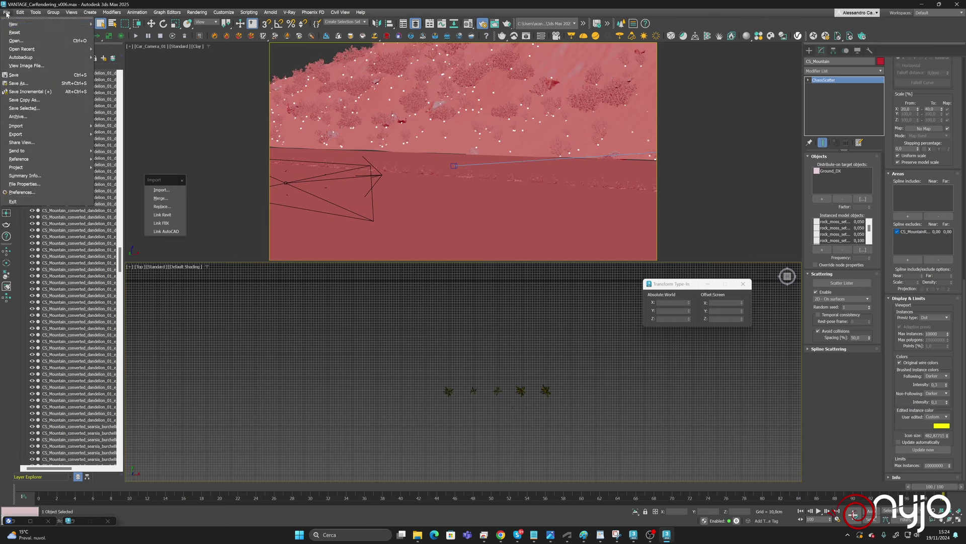
click(14, 75)
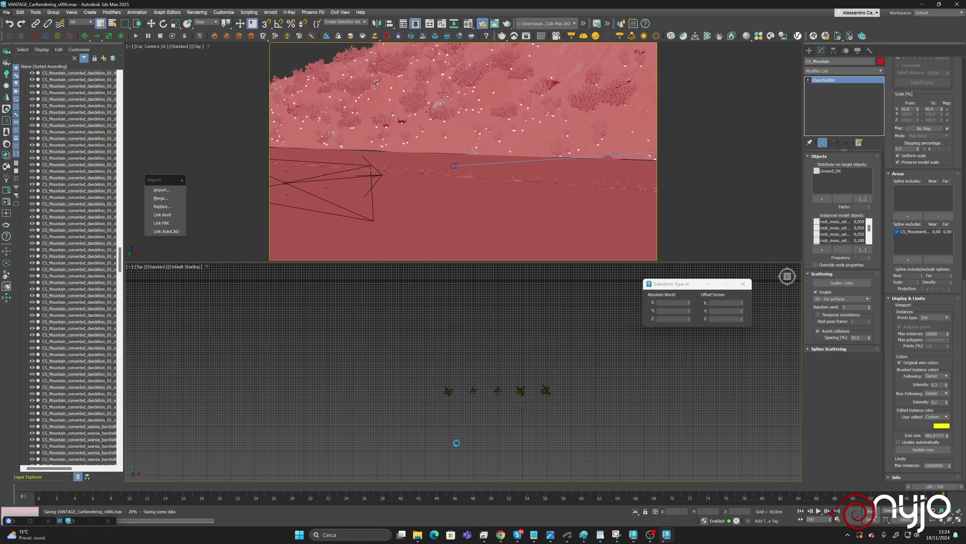
key(super)
text(v)
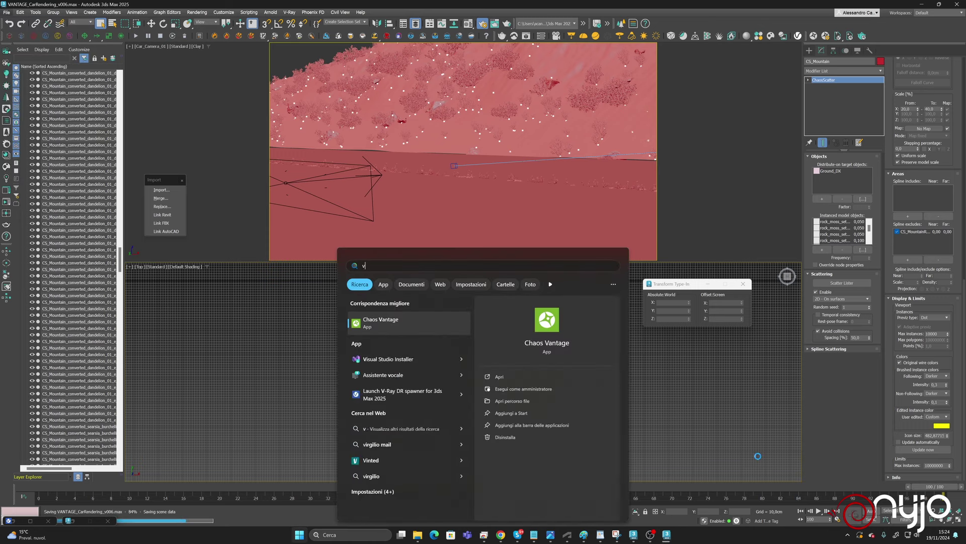
text(a)
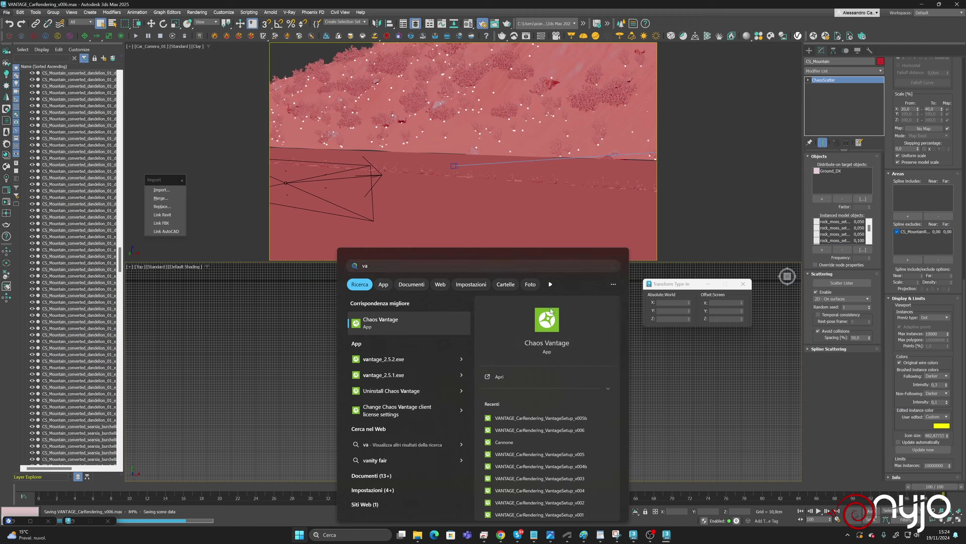
click(549, 317)
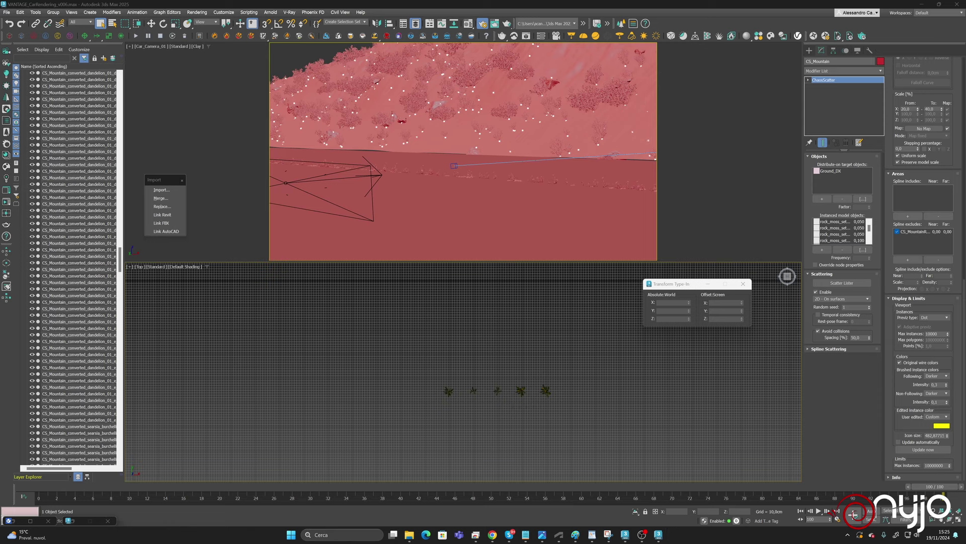
Start the Vantage live link with depth of field, hide the panels and shrink the window.
drag(916, 142, 513, 171)
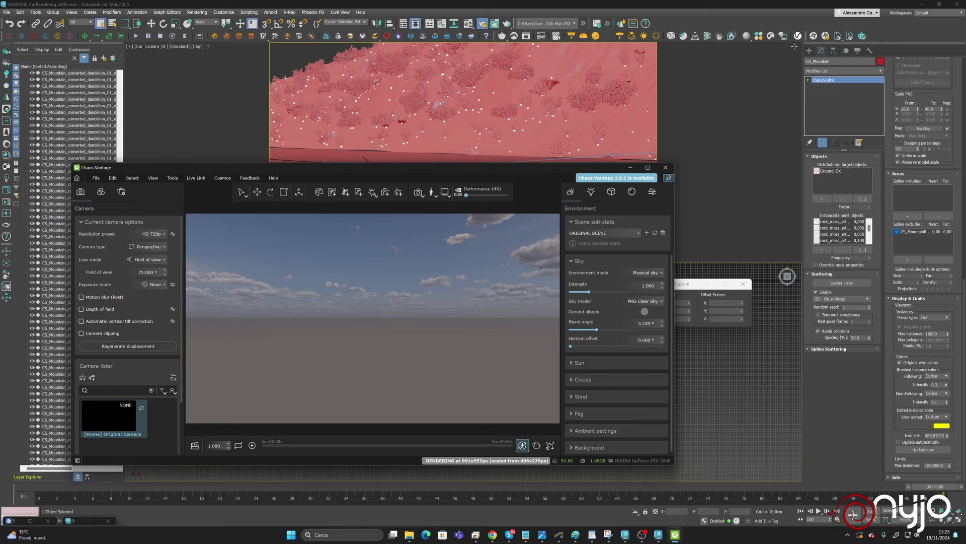
click(814, 36)
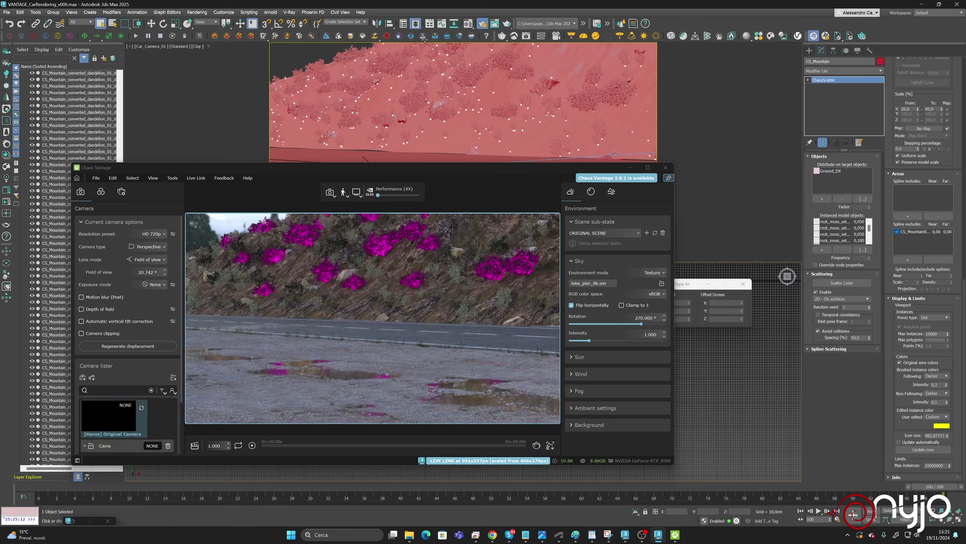
click(82, 309)
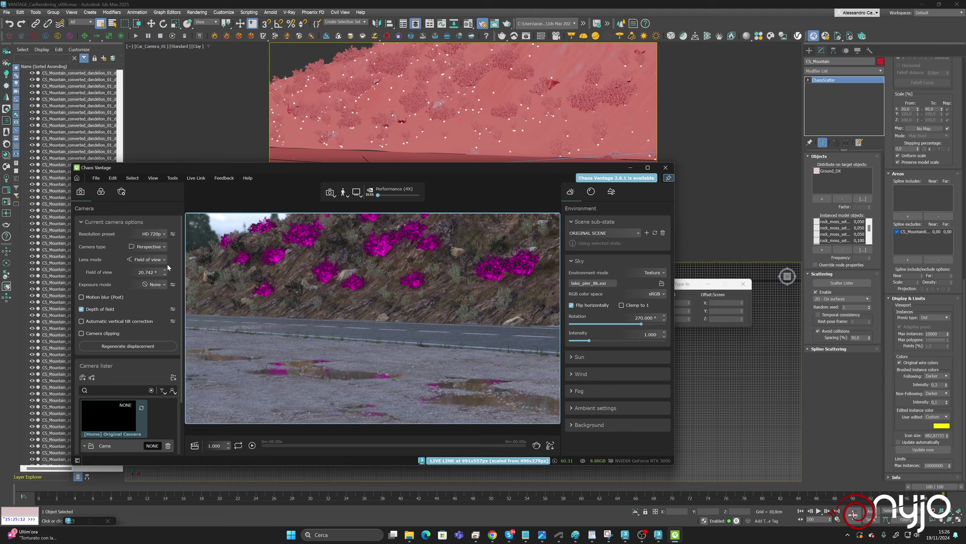
key(F11)
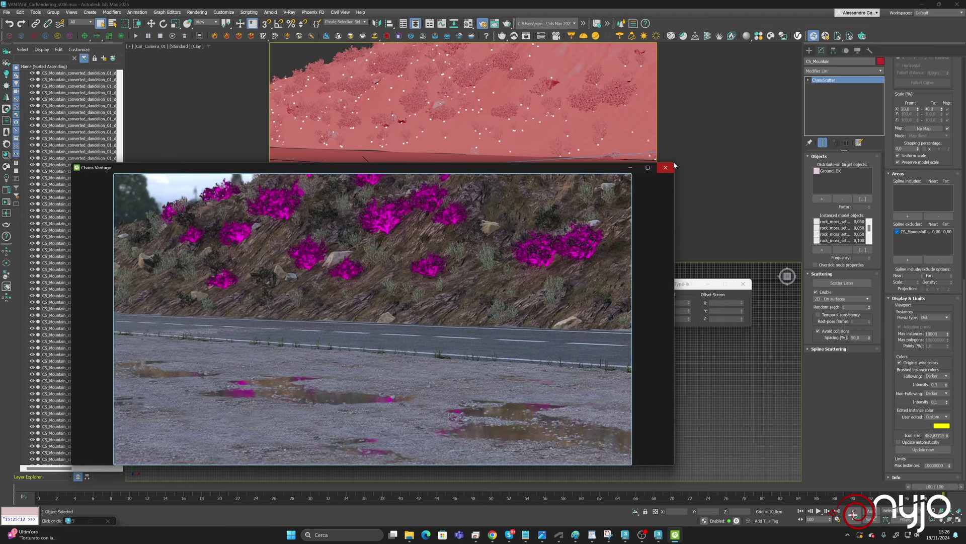
drag(675, 166, 407, 282)
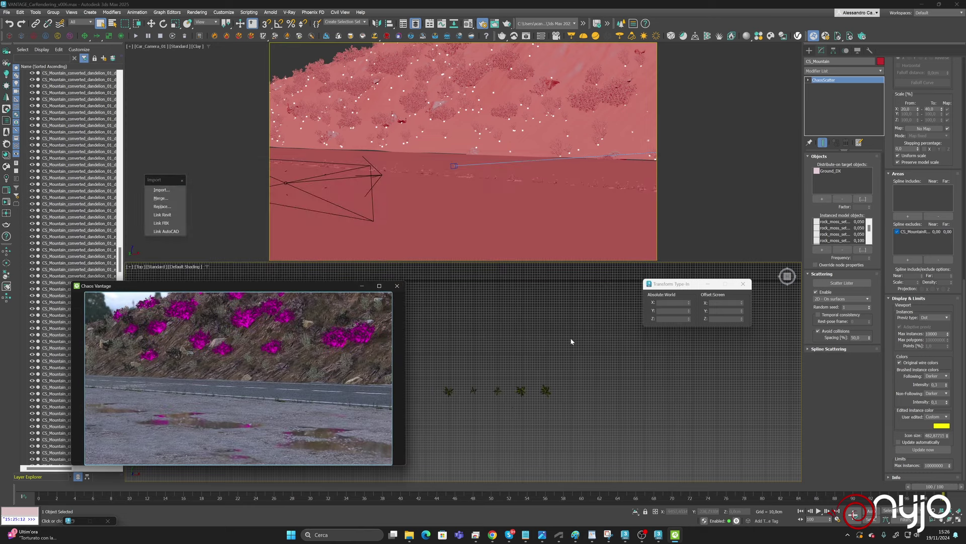
Zoom in on the plants, reset the Material Editor slots and eyedrop the shrub's material.
middle_drag(571, 339, 617, 378)
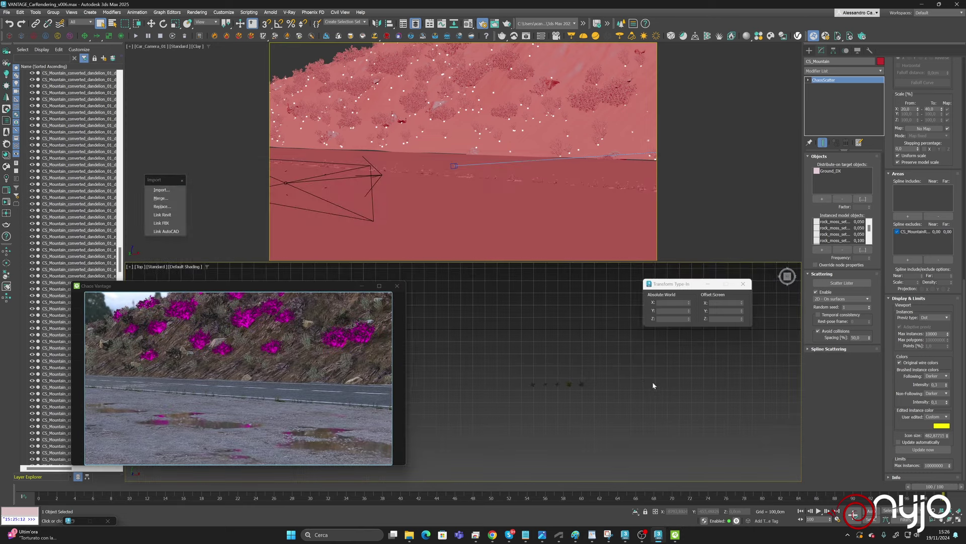
scroll(531, 400, up, 5)
scroll(578, 363, up, 3)
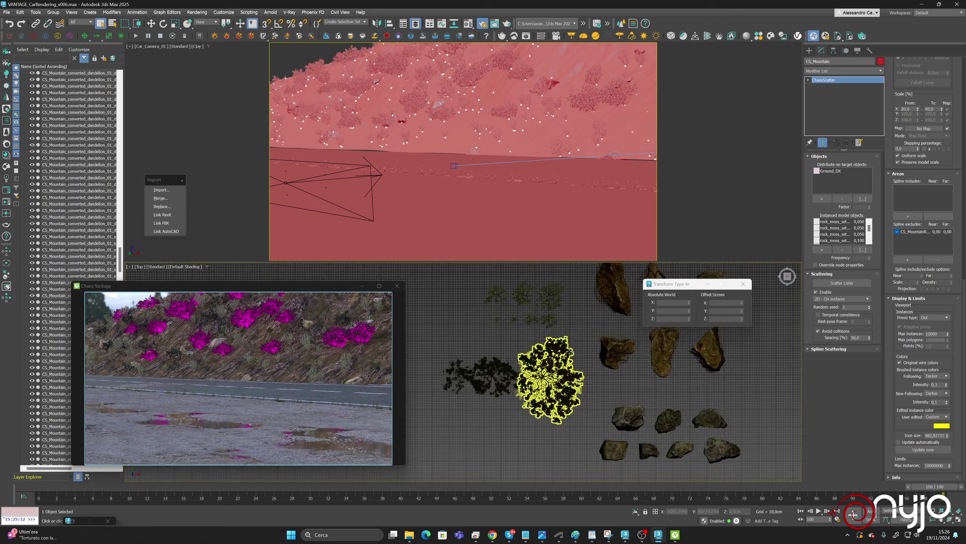
middle_drag(571, 335, 577, 352)
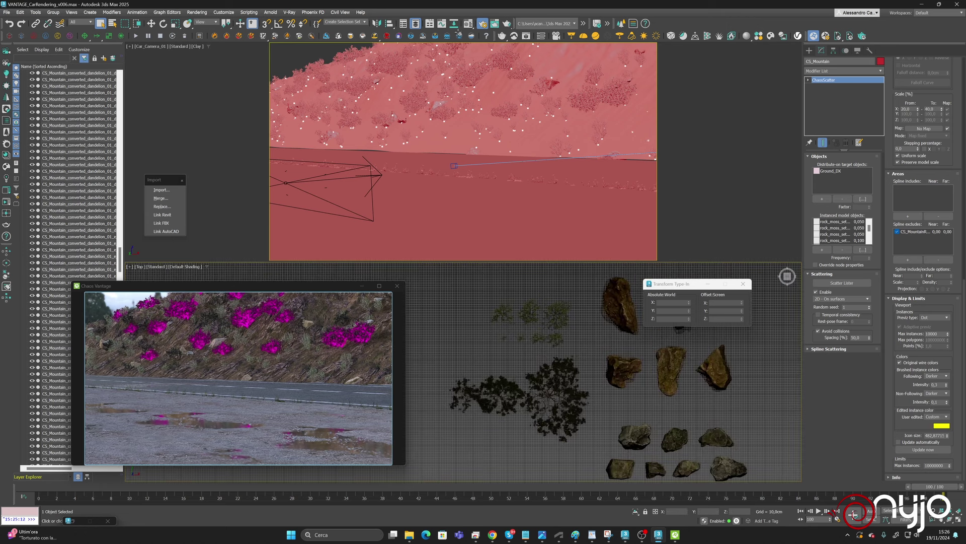
click(469, 24)
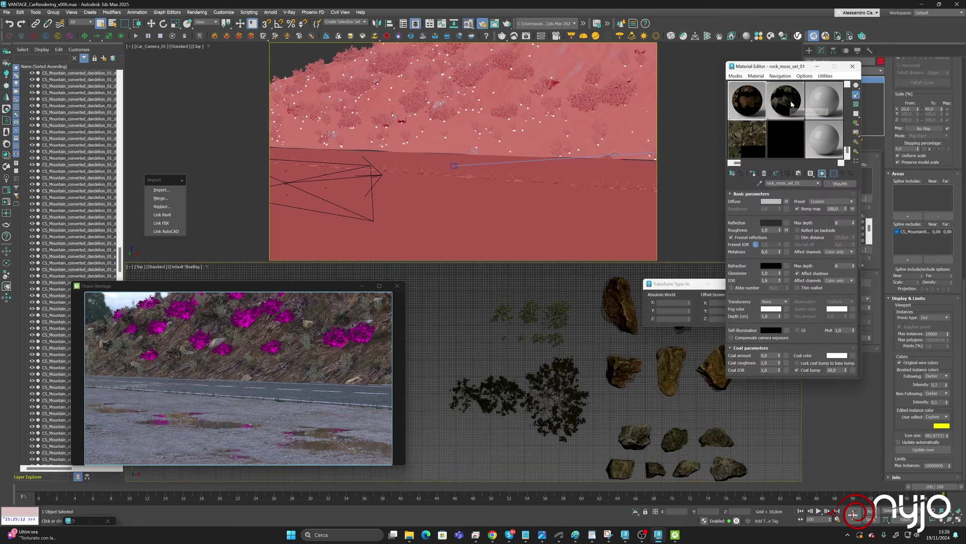
click(826, 76)
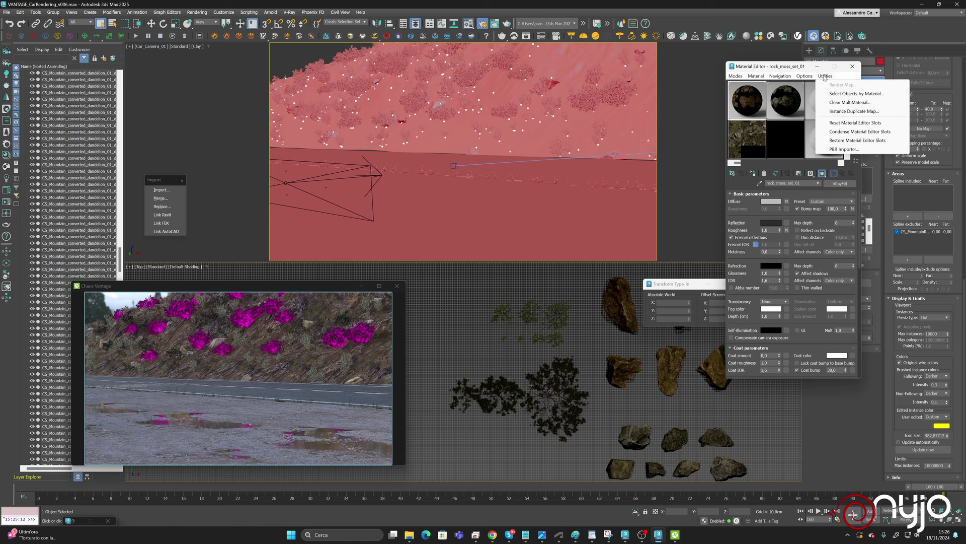
click(843, 123)
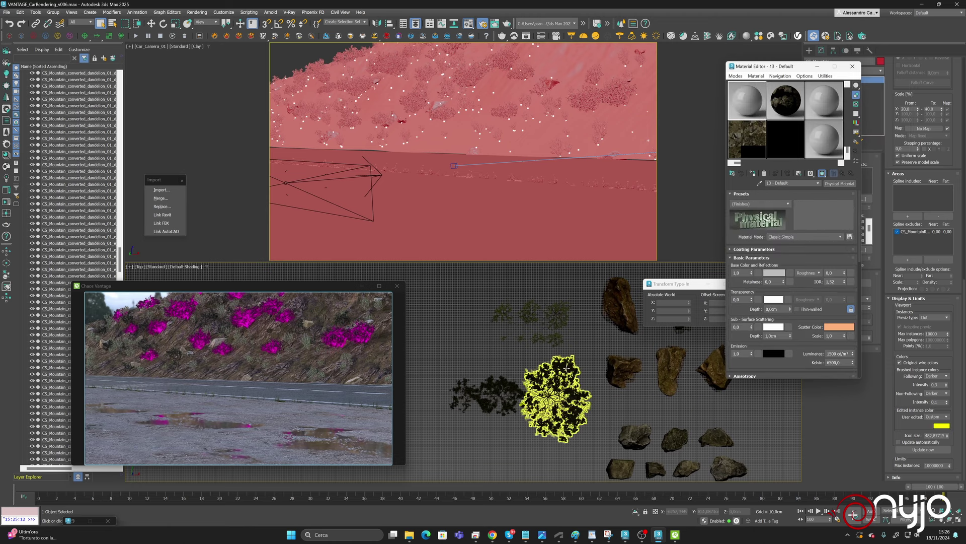
click(759, 183)
click(553, 397)
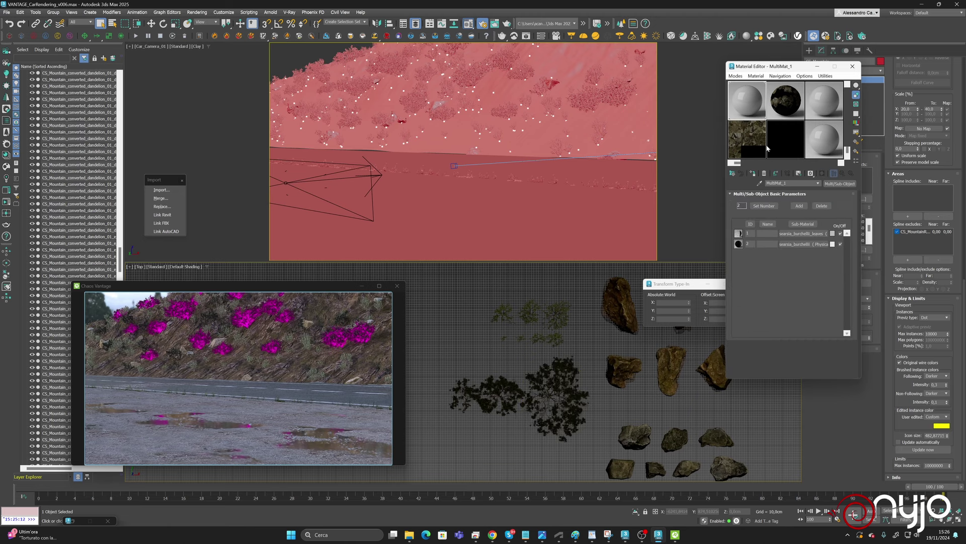
Paste a VRayMtl into the shrub's second sub-material, creating Material #20.
click(798, 245)
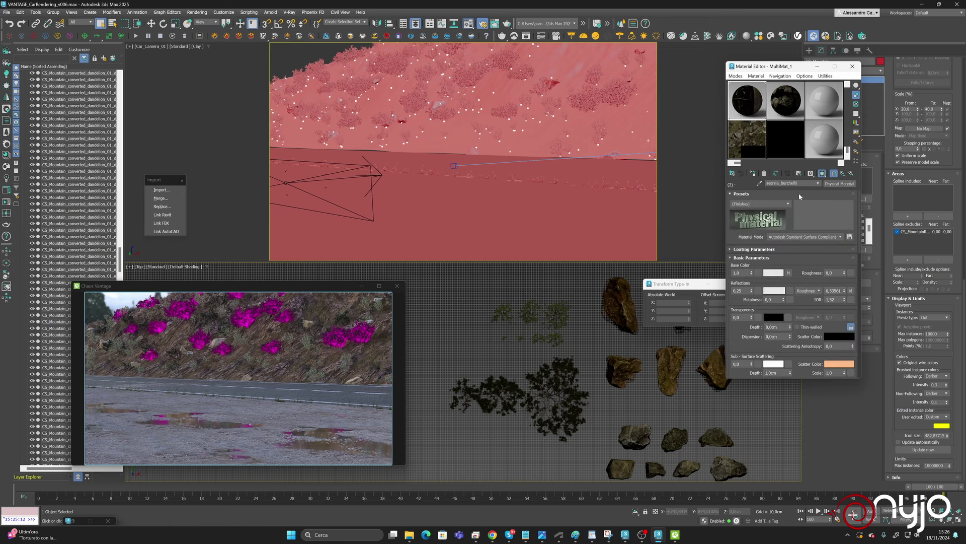
click(834, 175)
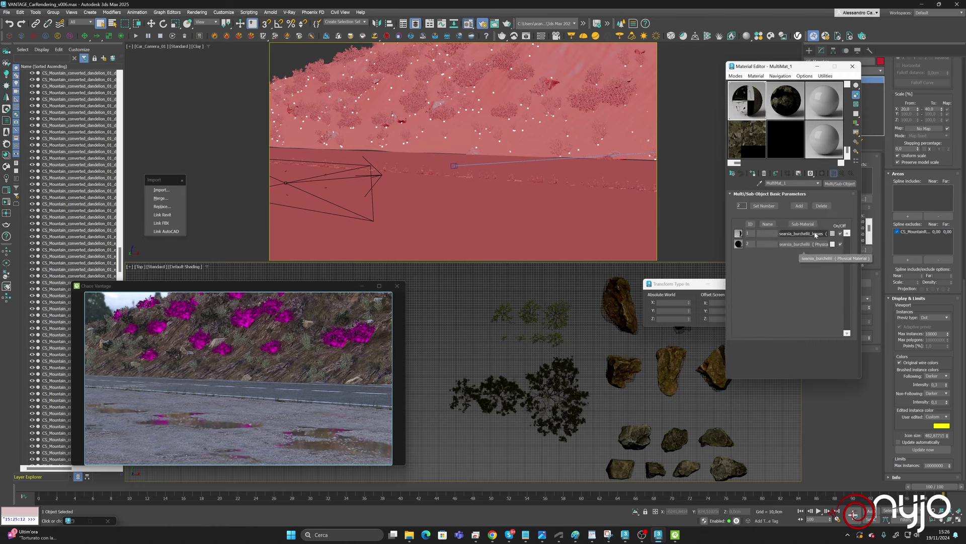
right_click(816, 234)
right_click(806, 248)
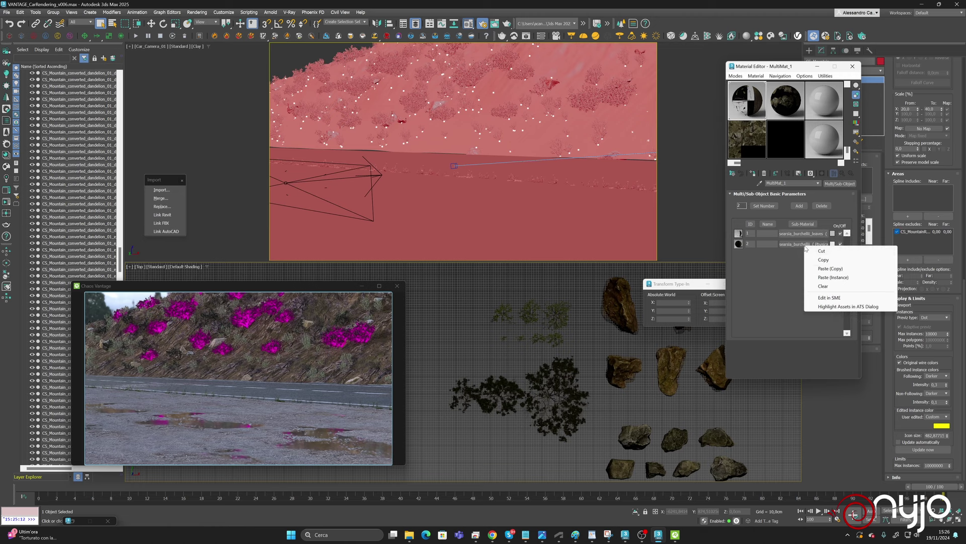
click(810, 255)
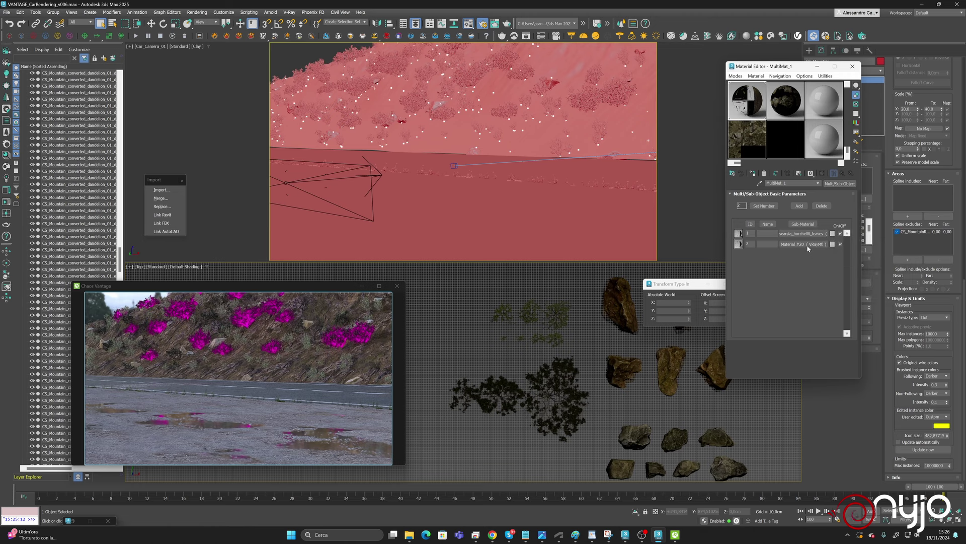
click(808, 245)
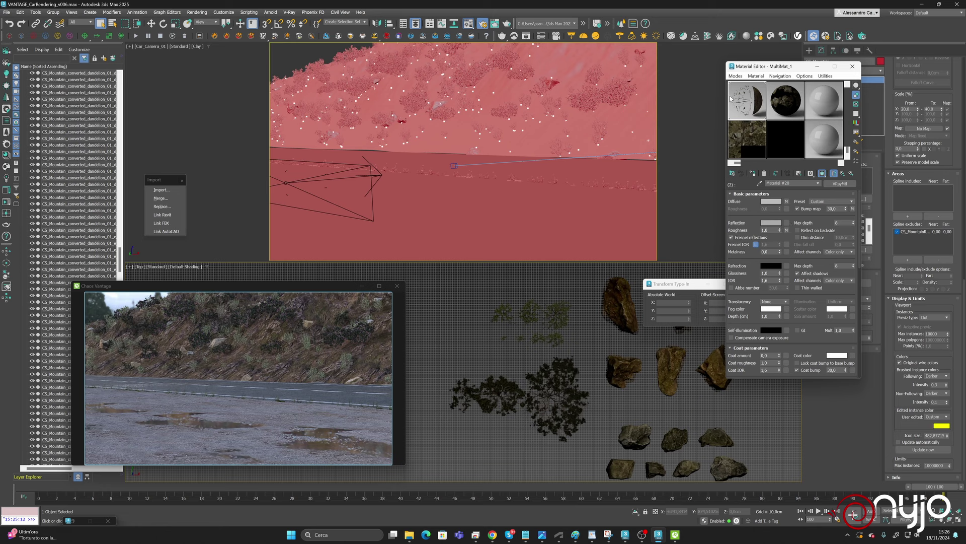
Eyedrop the other shrub and set searsia_lucida_leaves reflection colour to near white.
click(793, 115)
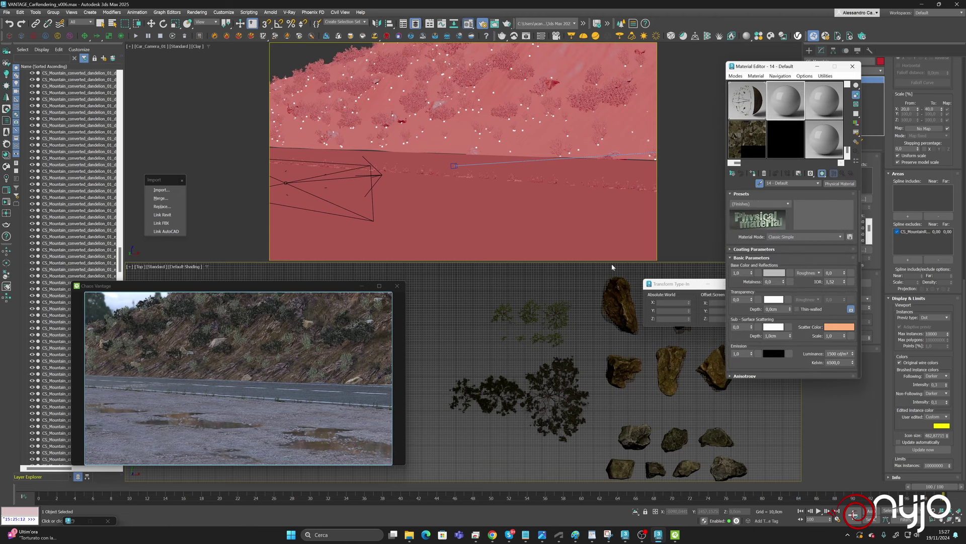
click(554, 315)
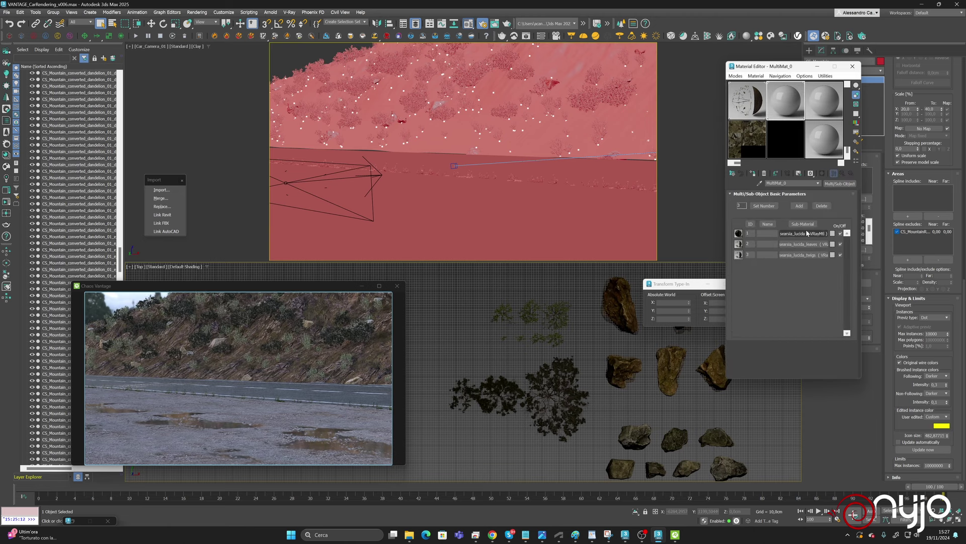
click(799, 244)
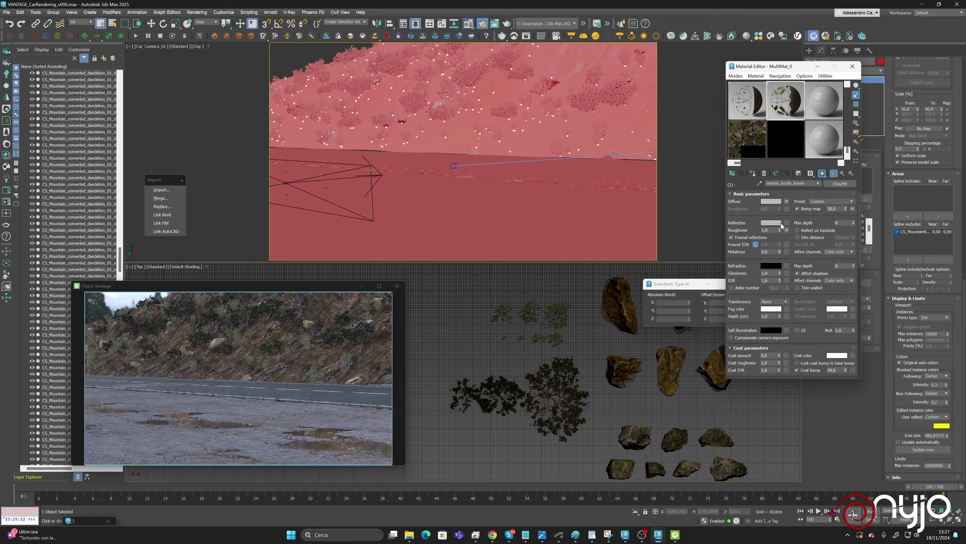
click(782, 223)
drag(719, 187, 728, 185)
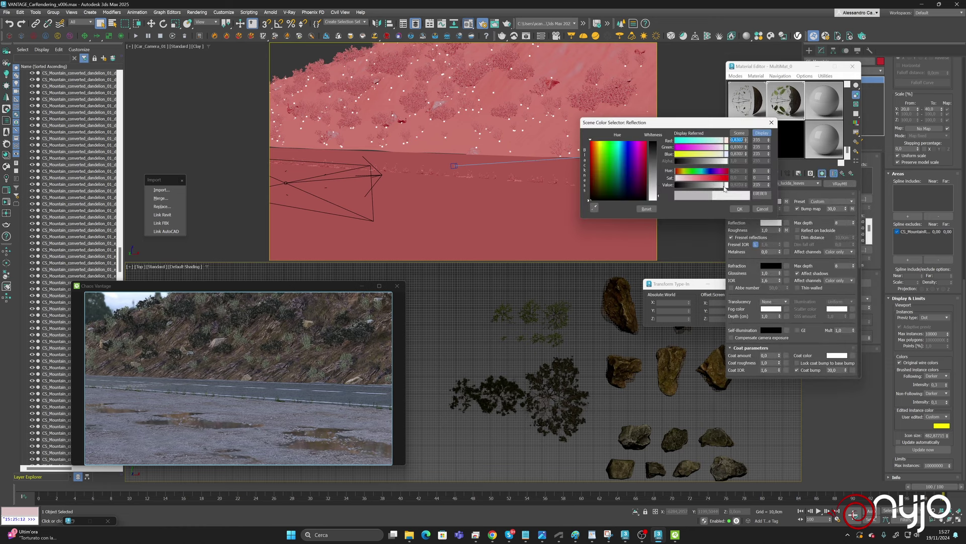
click(740, 209)
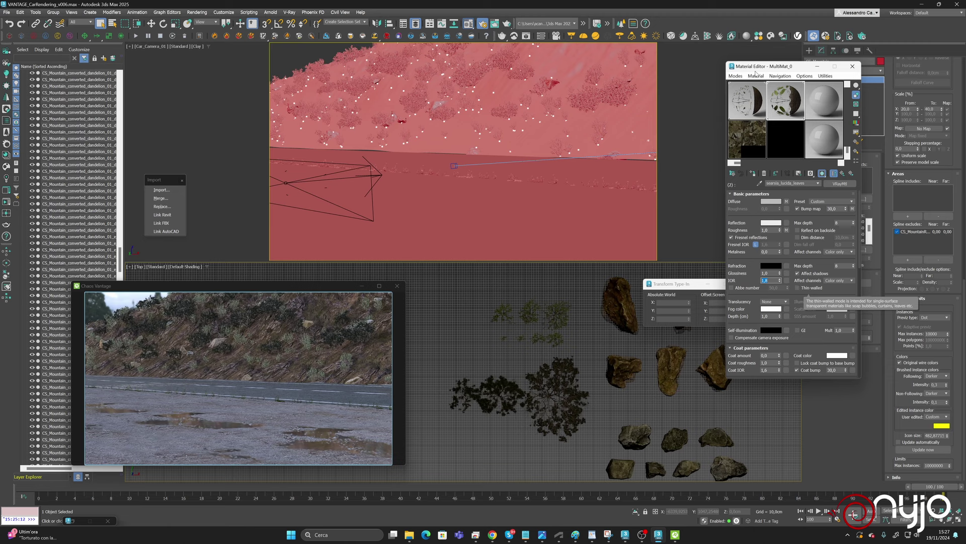
click(843, 174)
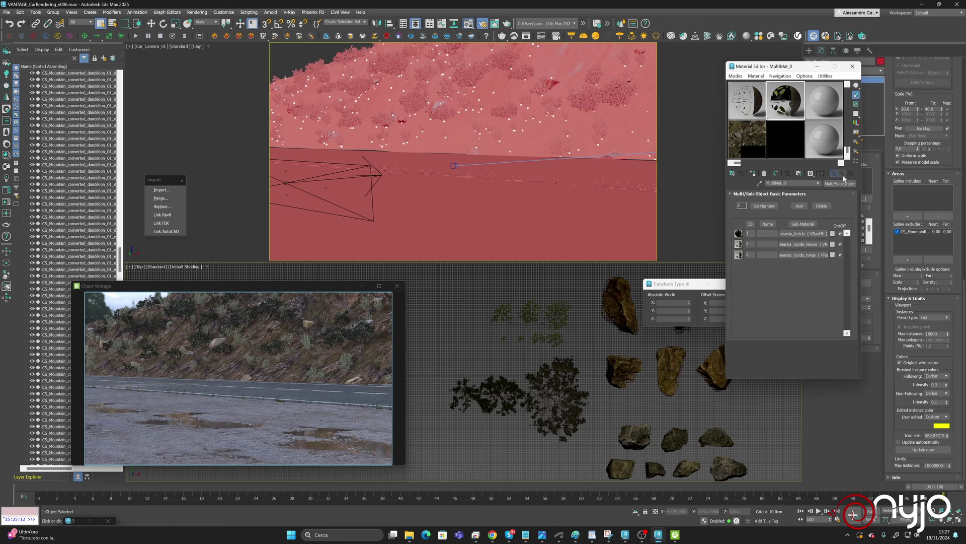
Replace the composite's Layer 1 bitmap with a Color Correction map, keeping the bitmap as sub-map.
click(755, 114)
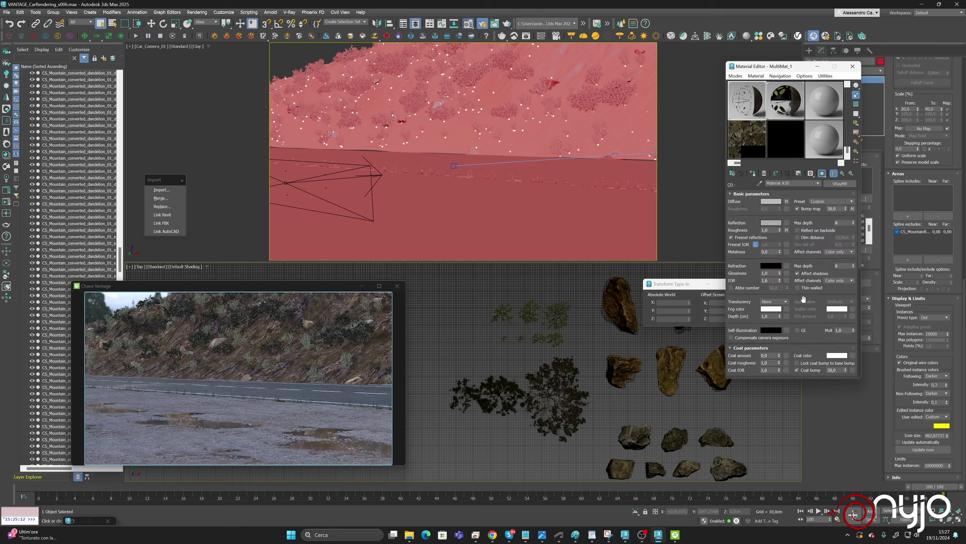
click(788, 201)
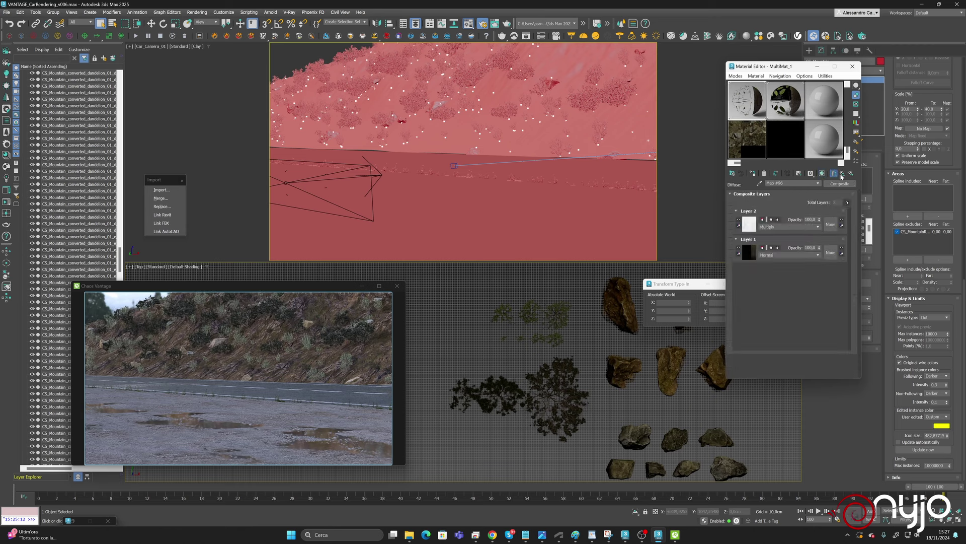
click(842, 173)
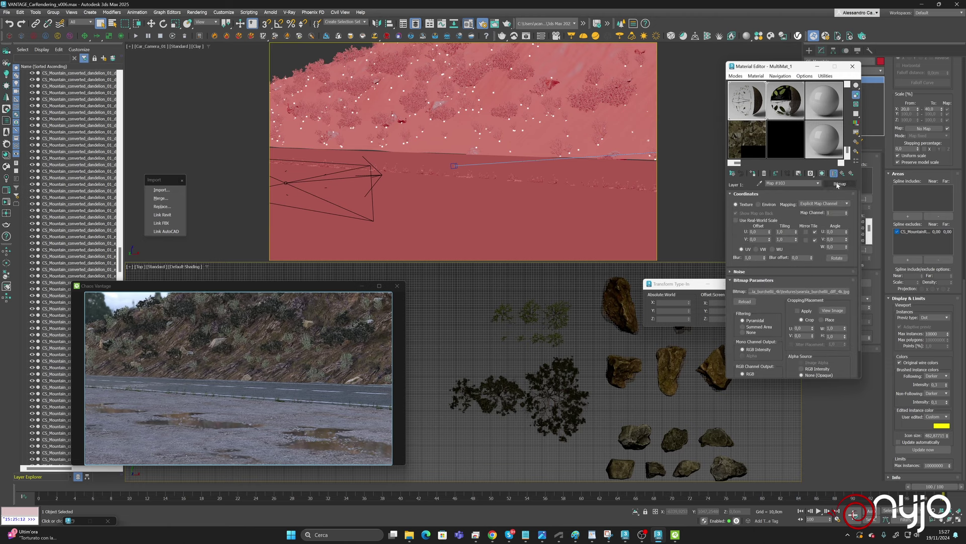
click(839, 183)
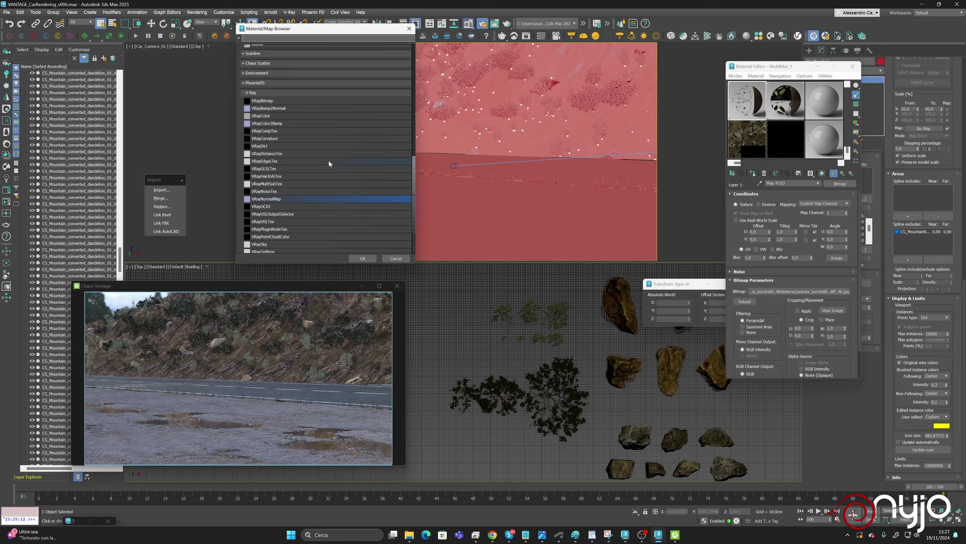
scroll(280, 121, up, 10)
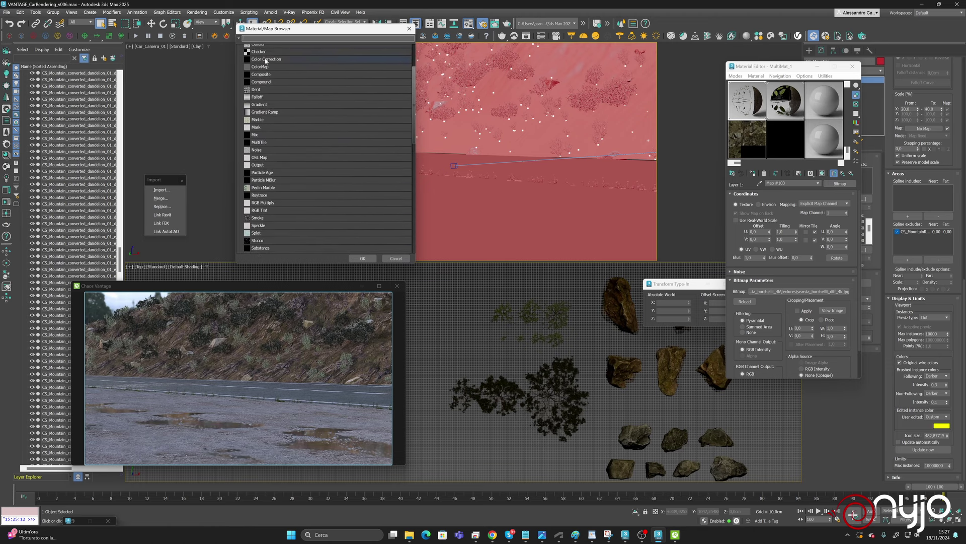
double_click(274, 147)
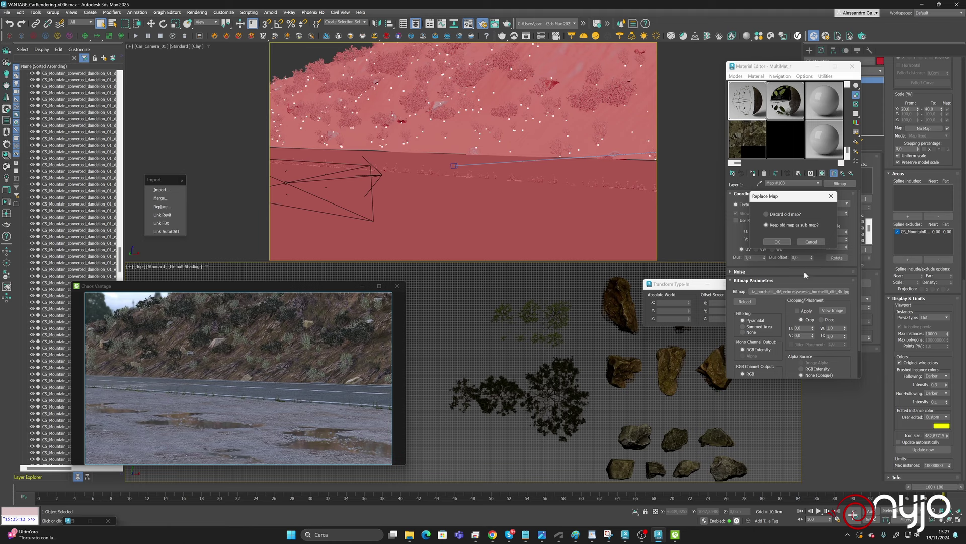
click(778, 242)
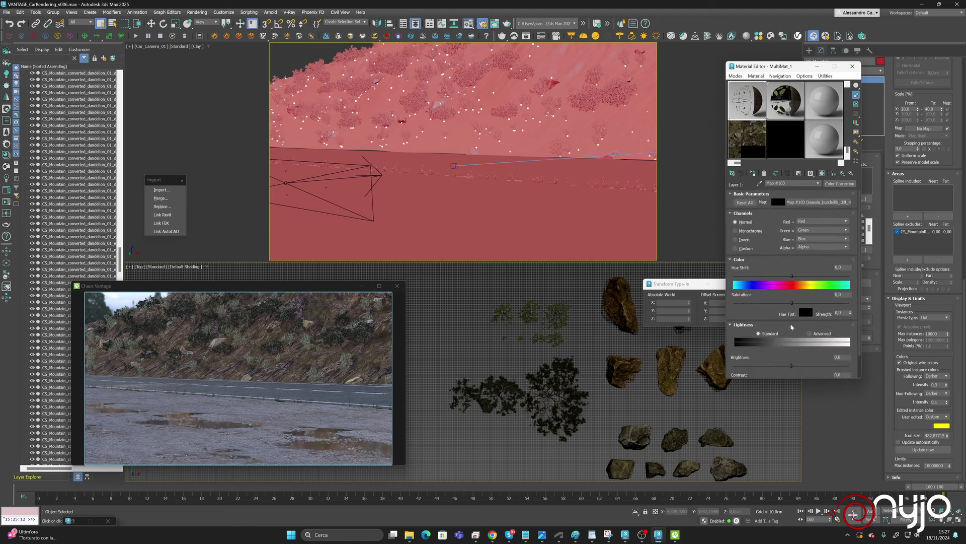
Set lightness to Advanced, try gamma values, then set RGB Gamma to 1,0.
click(809, 333)
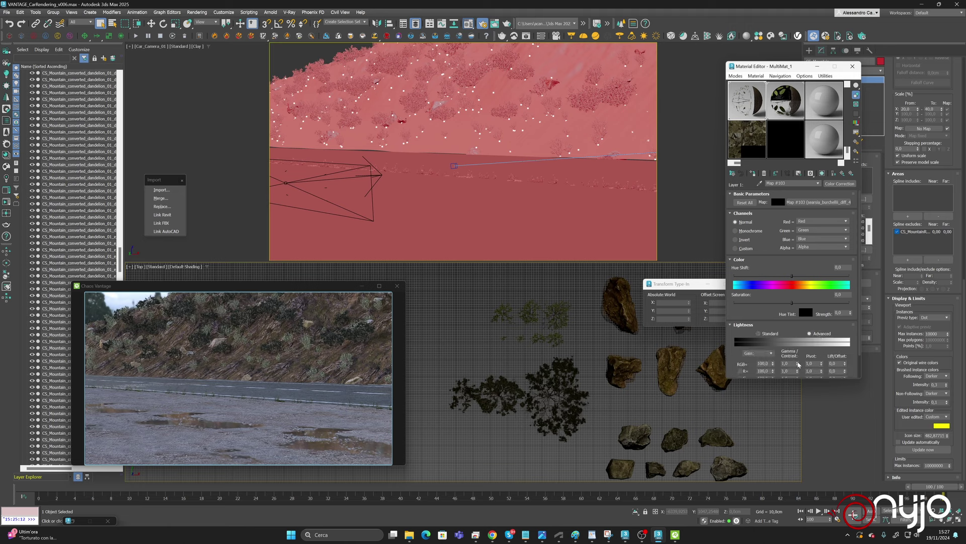
drag(797, 363, 800, 351)
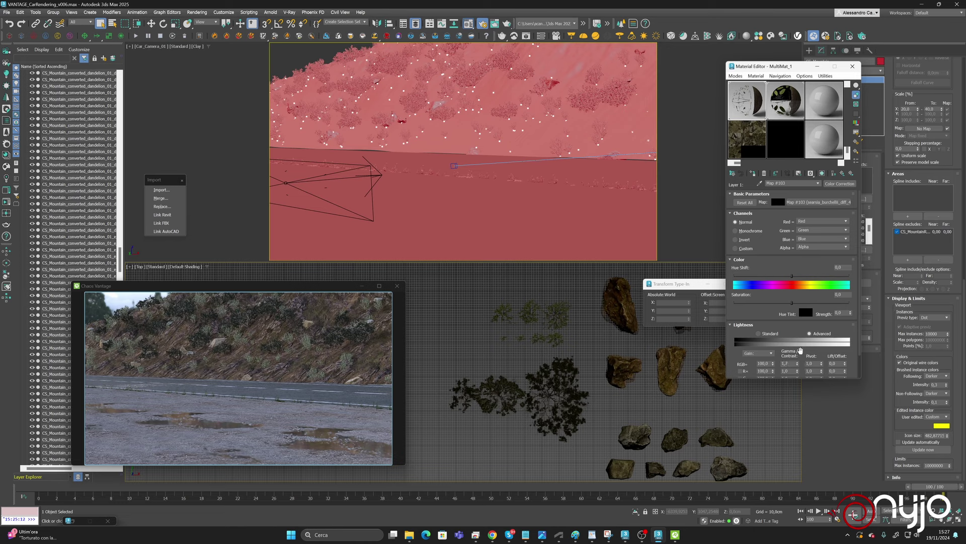
scroll(451, 389, up, 10)
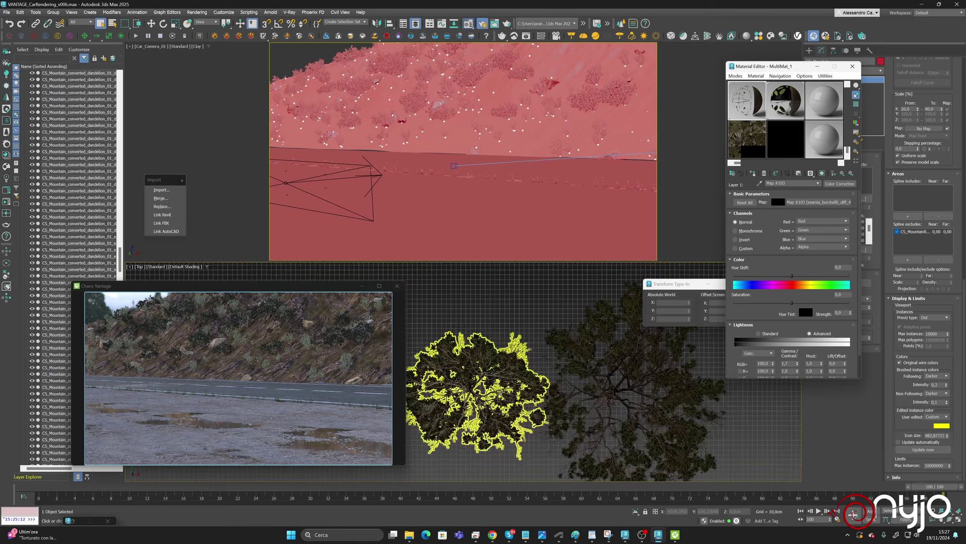
scroll(577, 373, up, 3)
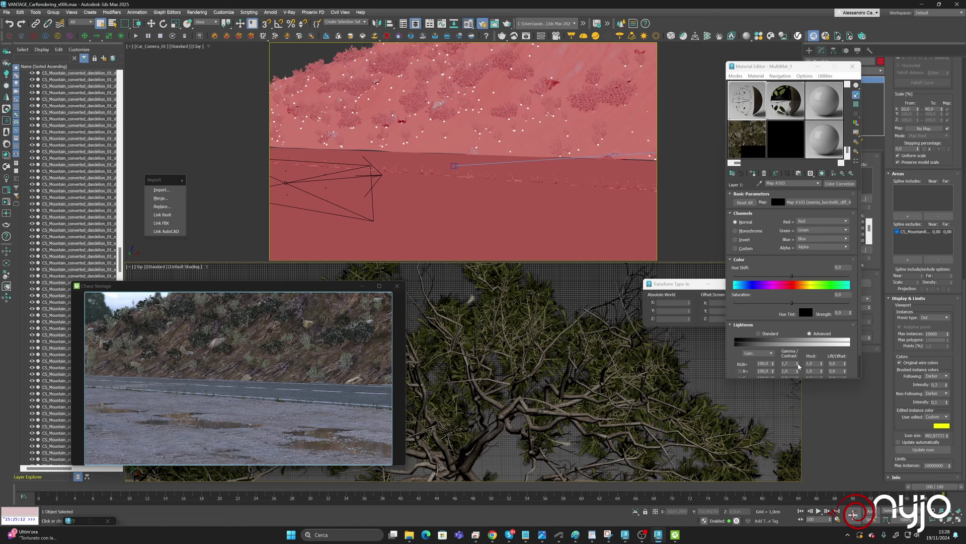
drag(798, 363, 799, 353)
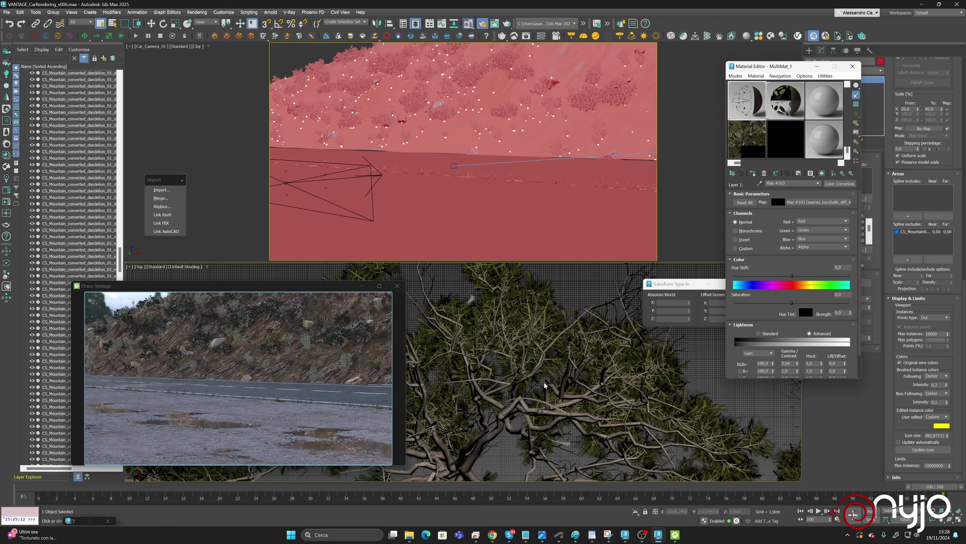
double_click(785, 363)
text(1,0)
key(Return)
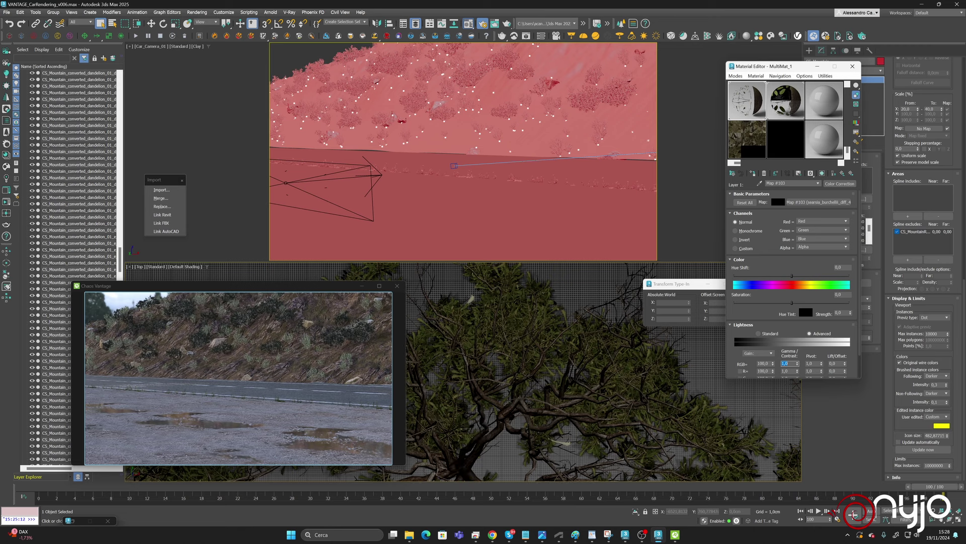
click(843, 173)
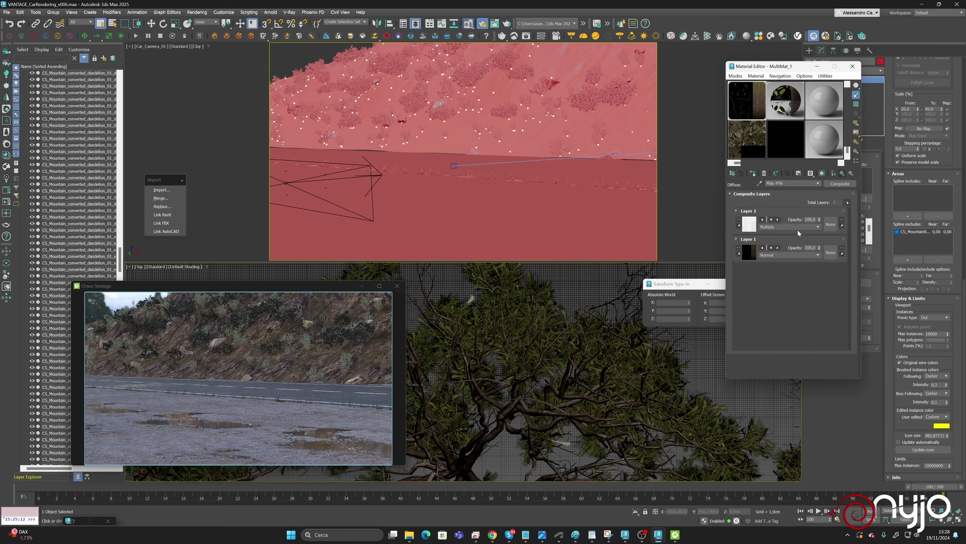
Give searsia_burchellii_leaves a near-white reflection colour and an IOR of 1,8.
click(842, 174)
click(842, 174)
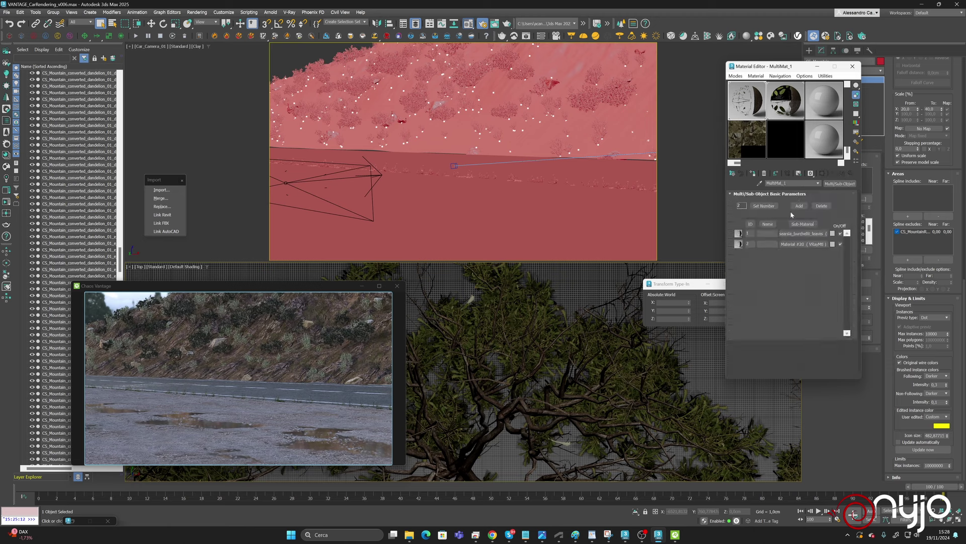
click(804, 235)
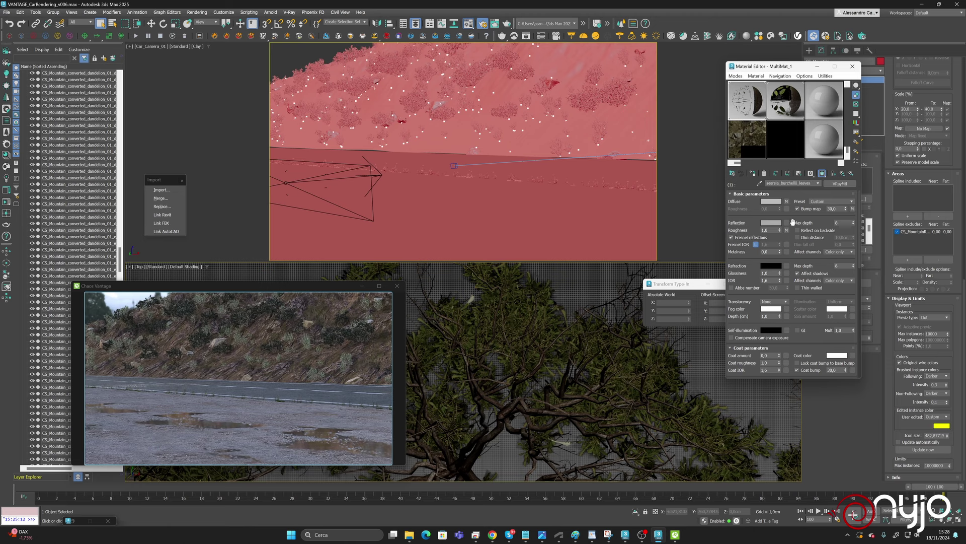
click(776, 227)
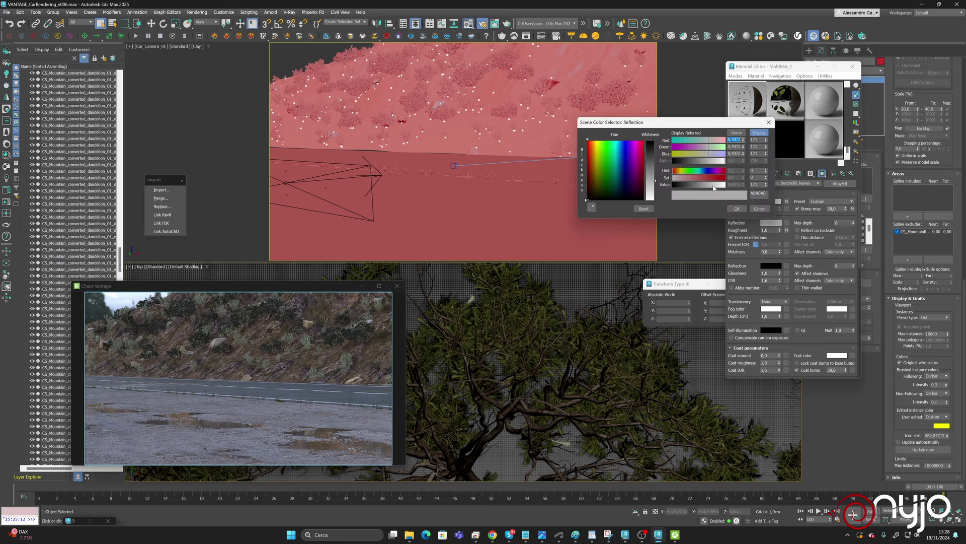
drag(713, 188, 720, 185)
click(737, 209)
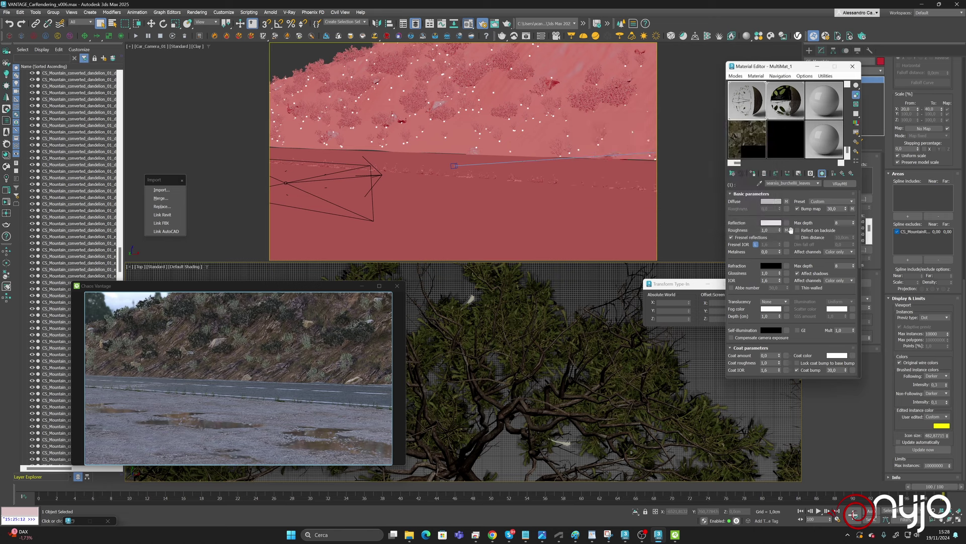
click(770, 280)
key(Return)
Replace the leaves' texture with a Color Correction map, keeping the bitmap as sub-map.
click(784, 200)
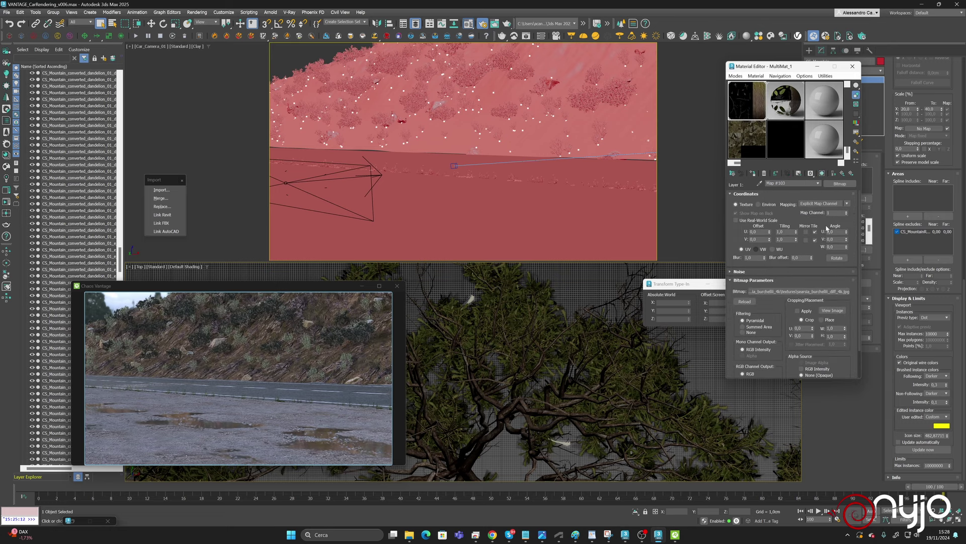
click(846, 183)
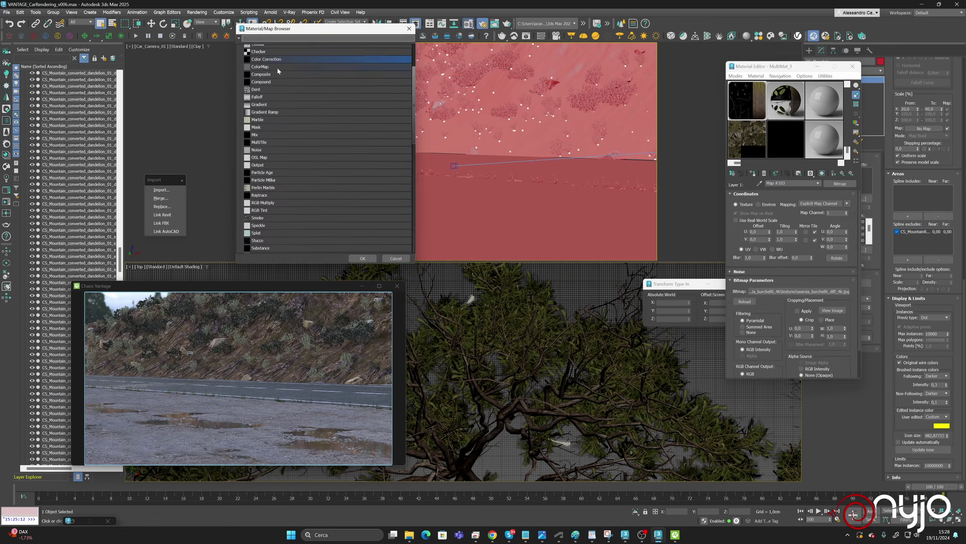
double_click(267, 59)
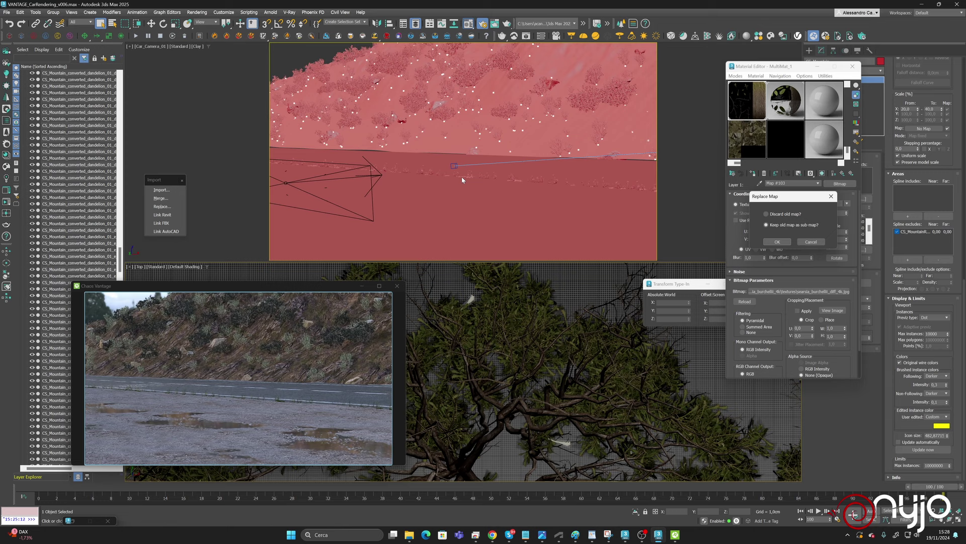
click(778, 242)
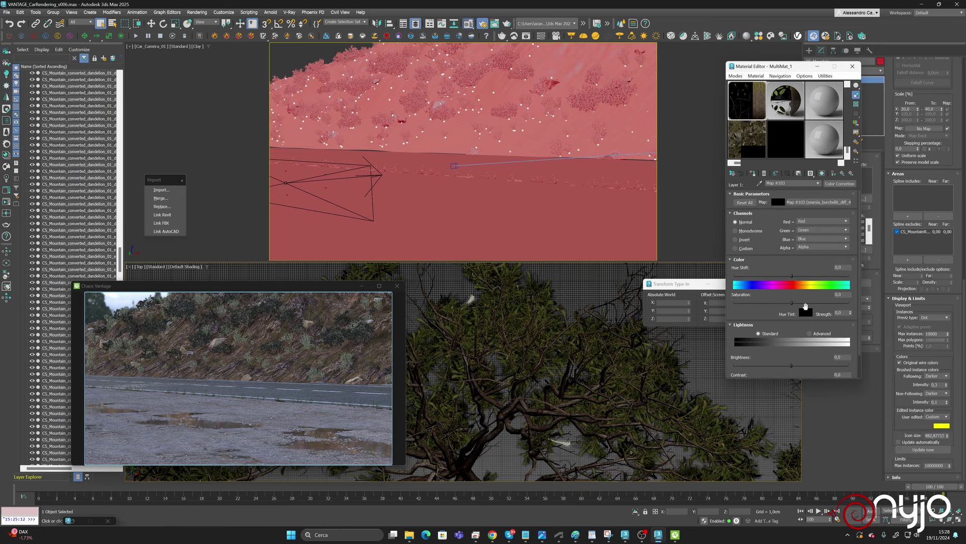
Set Advanced lightness with gamma 1,33, then shift the hue and add saturation.
click(809, 333)
drag(797, 363, 799, 356)
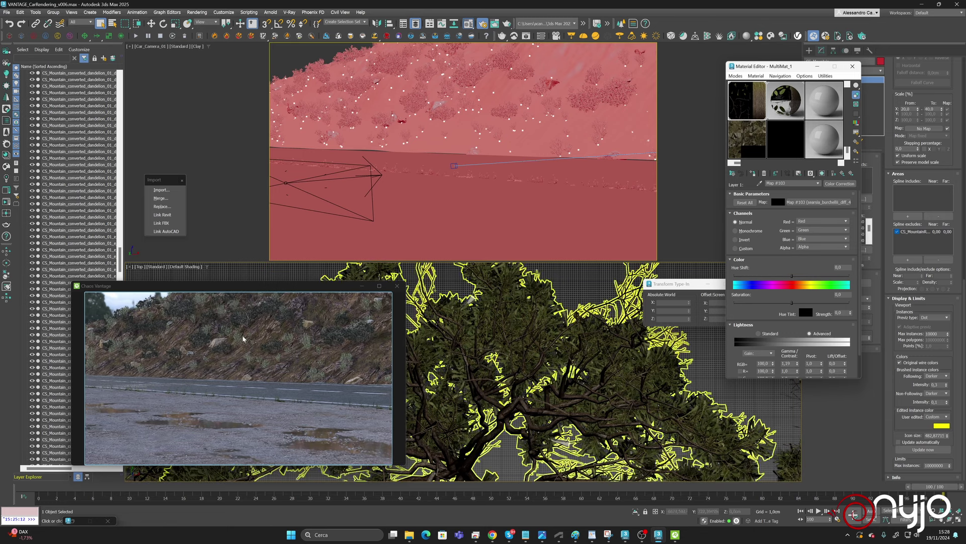
drag(798, 363, 798, 354)
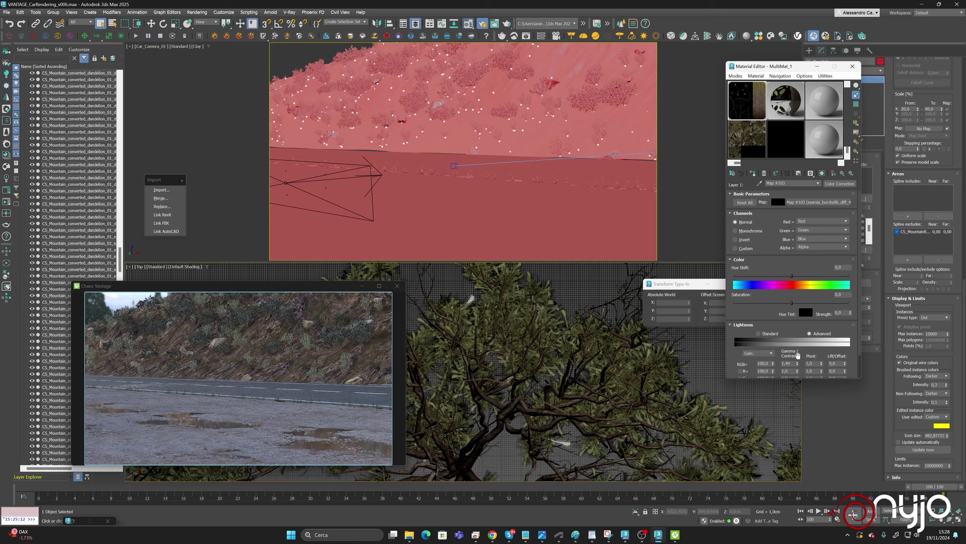
click(542, 533)
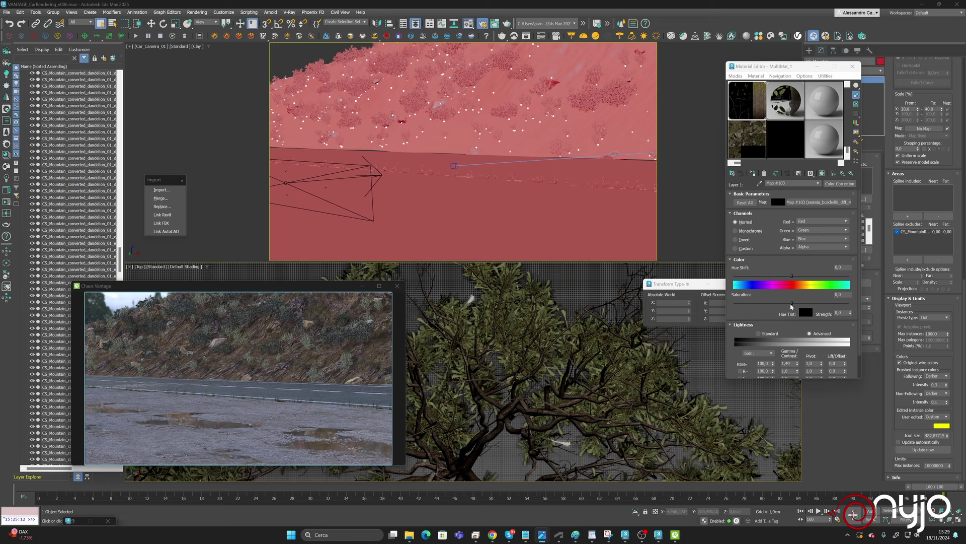
drag(792, 280, 785, 277)
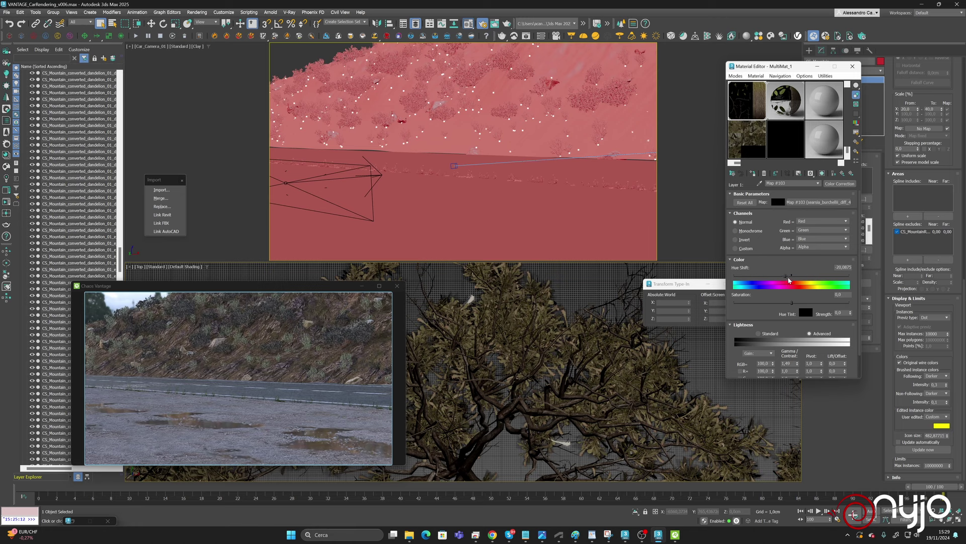
drag(788, 280, 797, 304)
Close the Material Editor, move the Vantage preview right, and scroll the Scene Explorer.
click(853, 66)
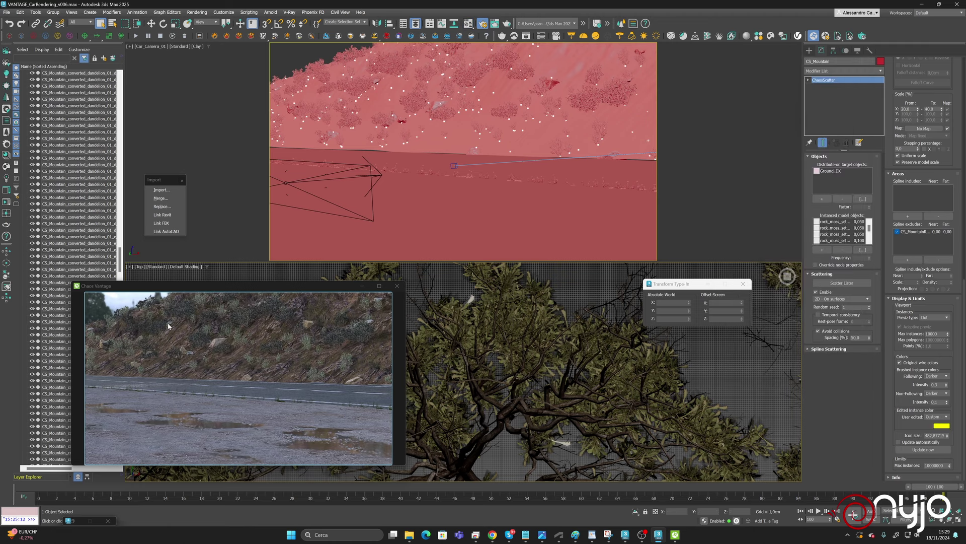
drag(176, 292, 339, 284)
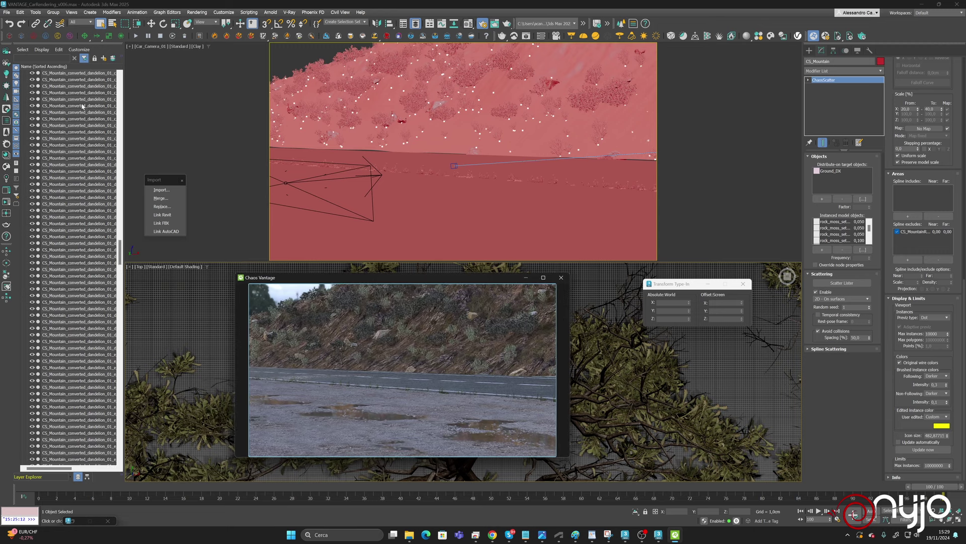
scroll(109, 185, down, 15)
scroll(109, 186, down, 10)
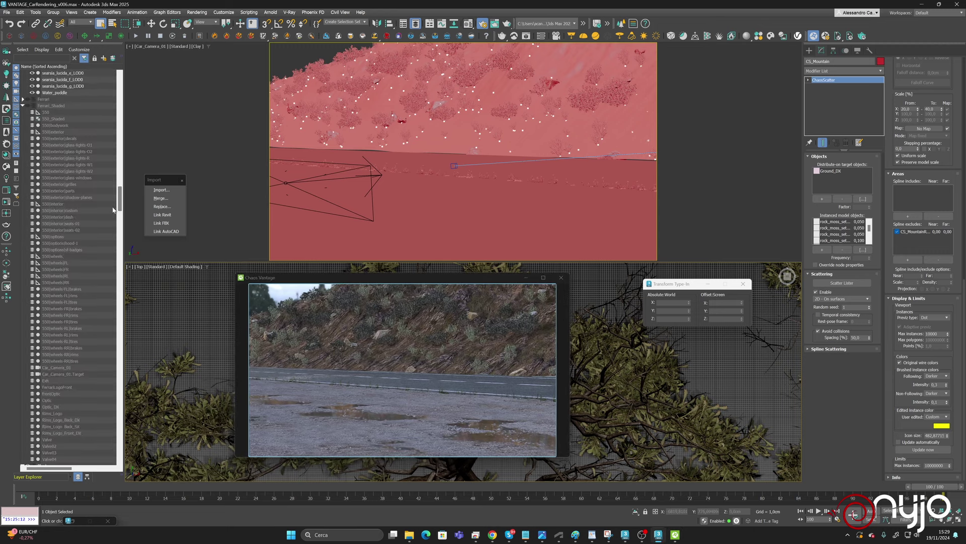
Select the 210 CS_Mountain searsia_burchellii rows and delete them.
click(79, 221)
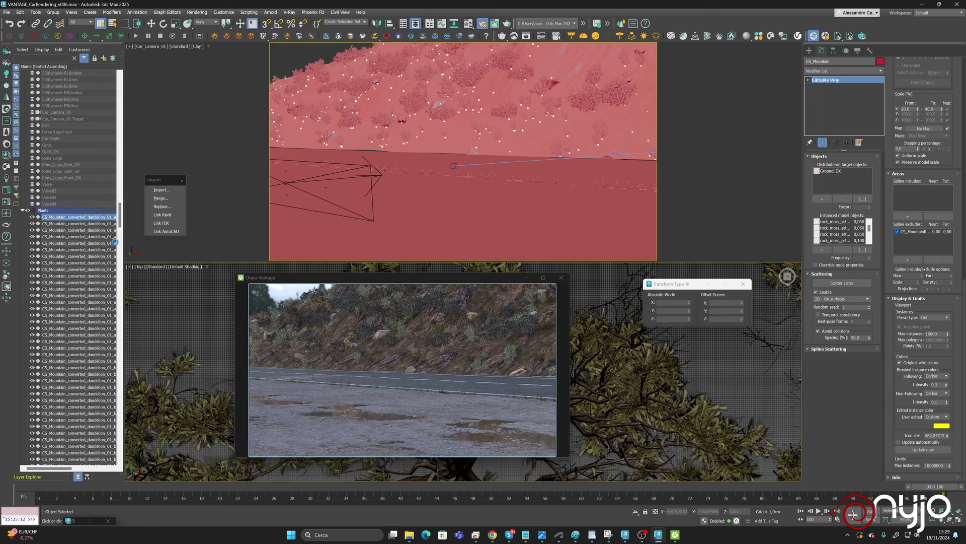
drag(120, 217, 119, 300)
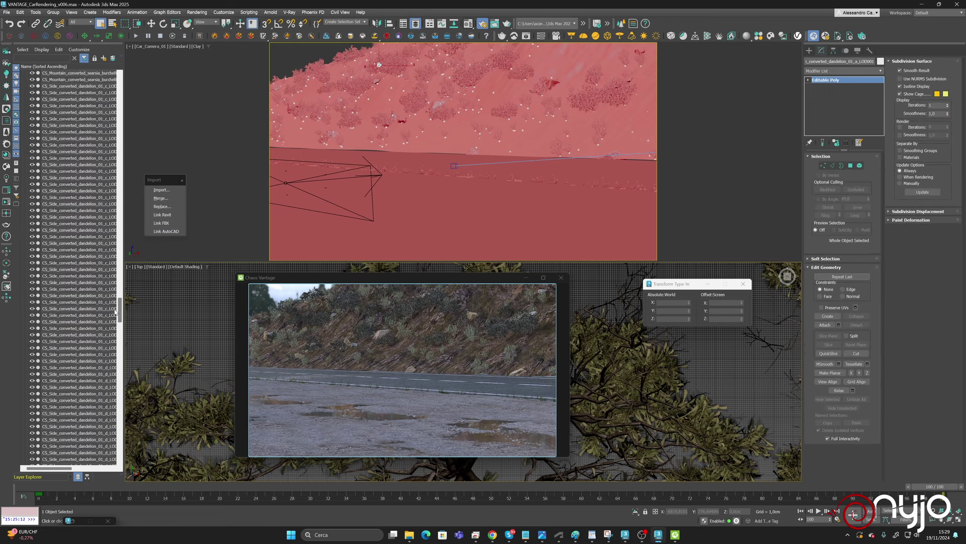
shift+click(77, 237)
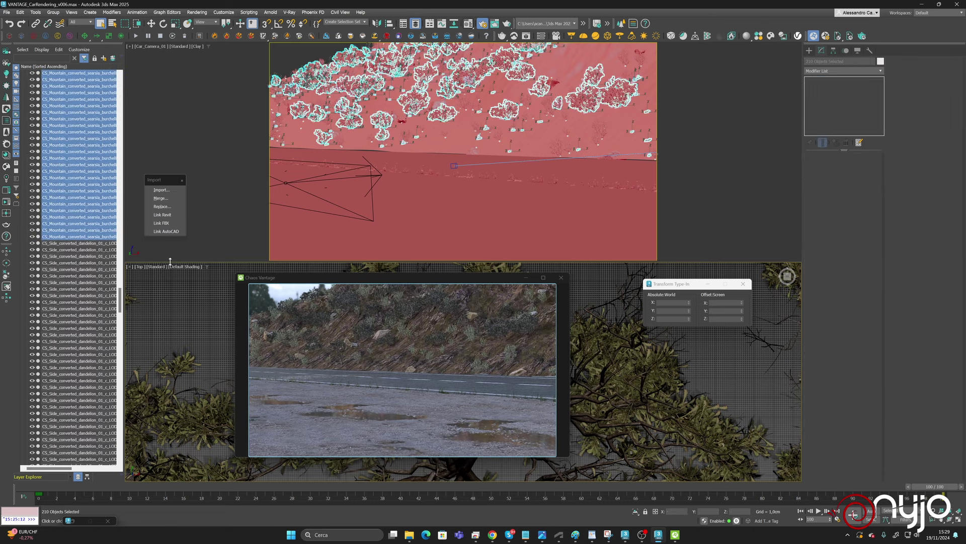
key(Delete)
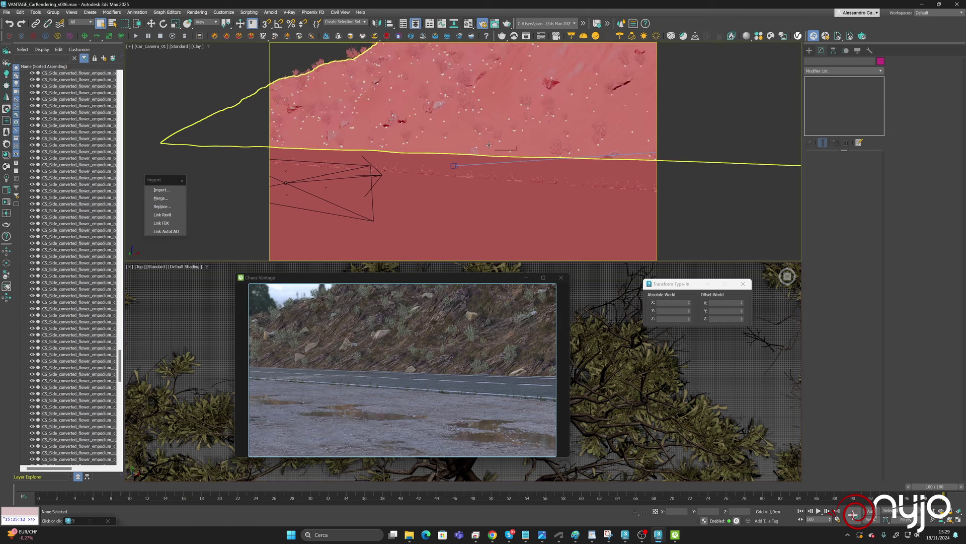
scroll(93, 327, down, 10)
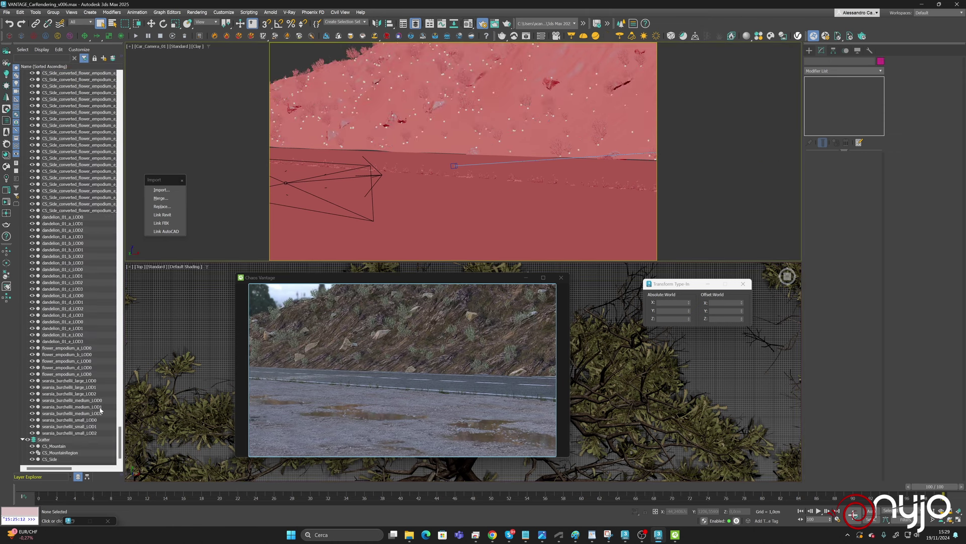
Select the CS_Mountain scatter, check its 2500 instance count, and pick a slope shrub.
click(55, 447)
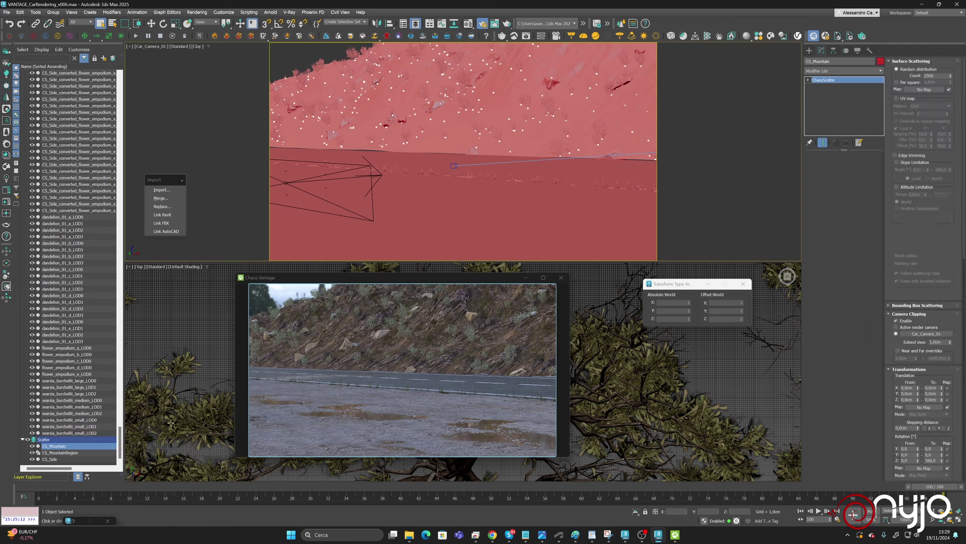
click(940, 76)
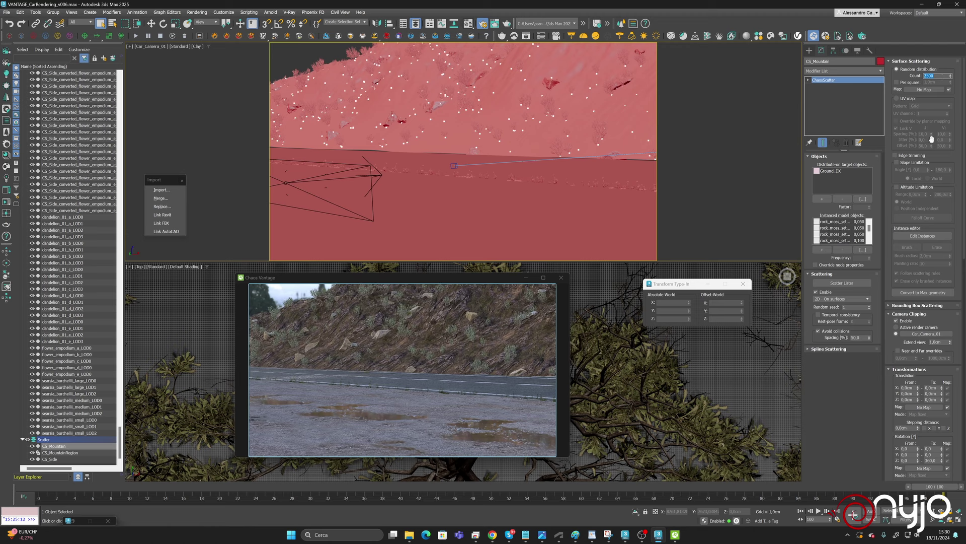
click(321, 64)
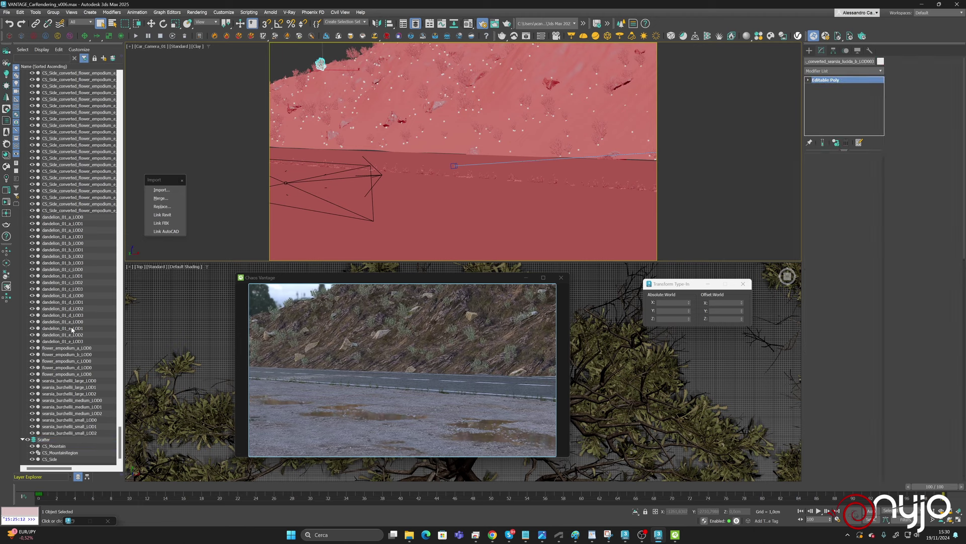
Select the full range of converted CS_Mountain objects in Scene Explorer and delete all 242.
scroll(81, 210, up, 20)
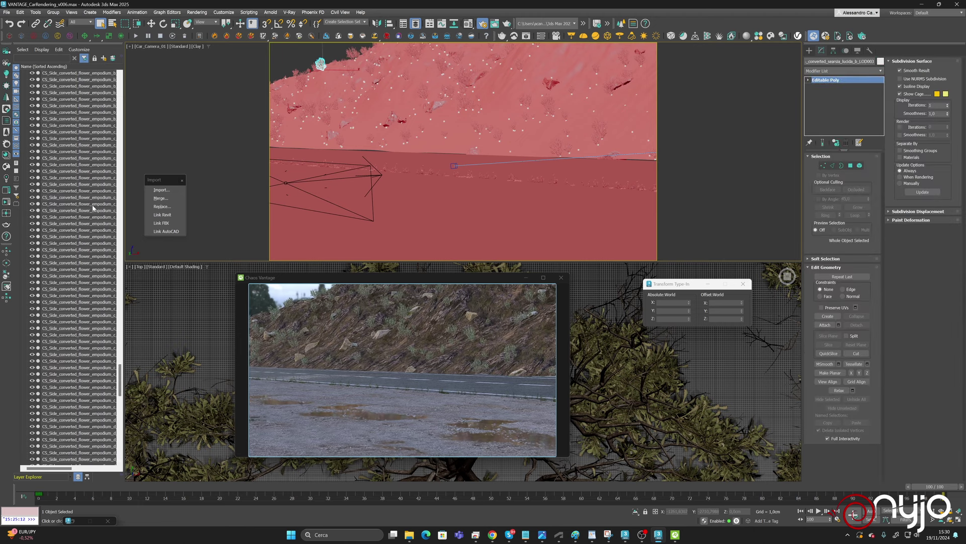
drag(120, 347, 137, 80)
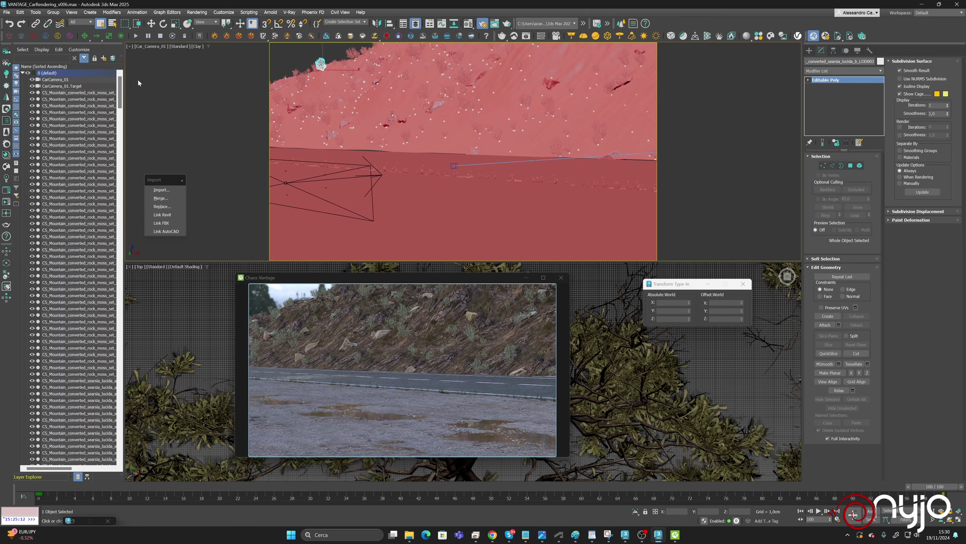
click(101, 93)
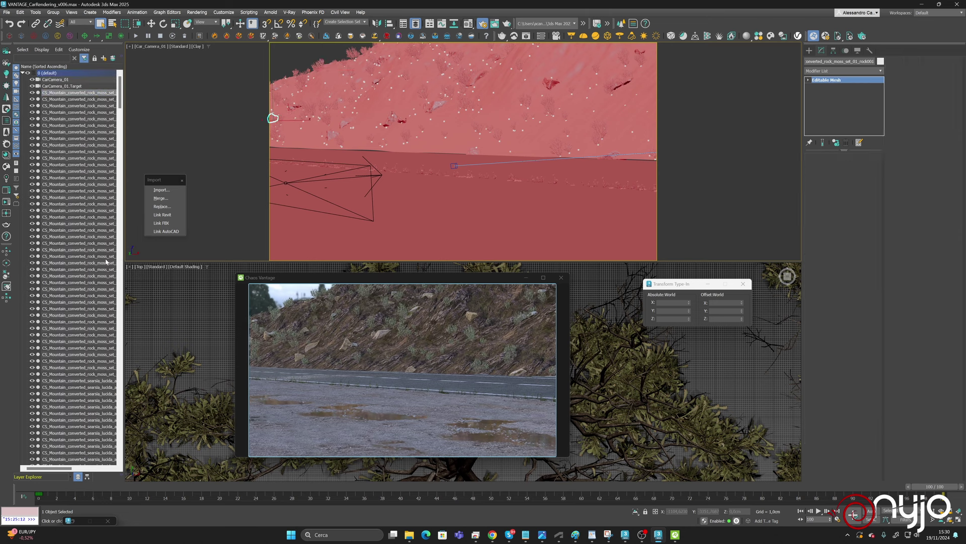
scroll(106, 262, down, 1)
drag(121, 95, 120, 220)
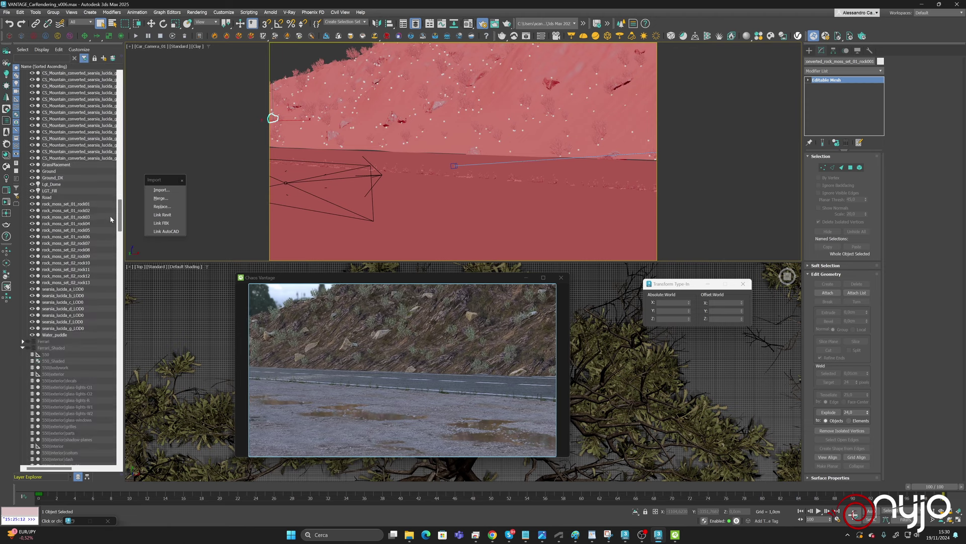
shift+click(78, 158)
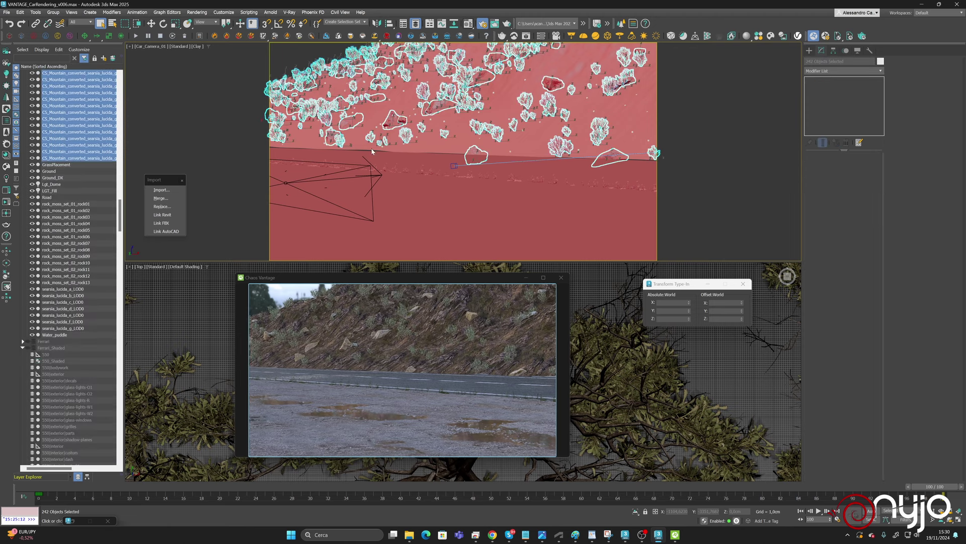
key(Delete)
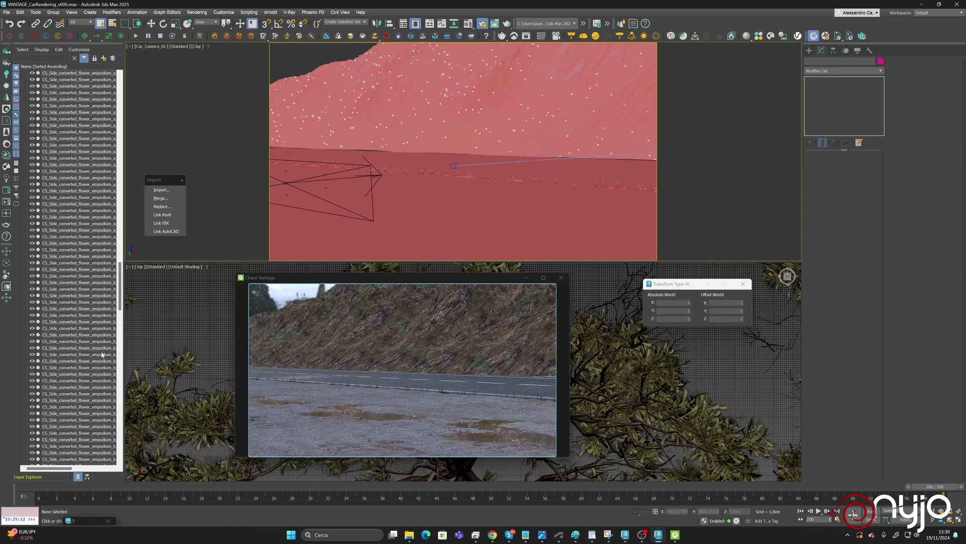
Set the CS_Mountain ChaosScatter count to 5000 and start Convert to Max geometry.
drag(120, 280, 125, 428)
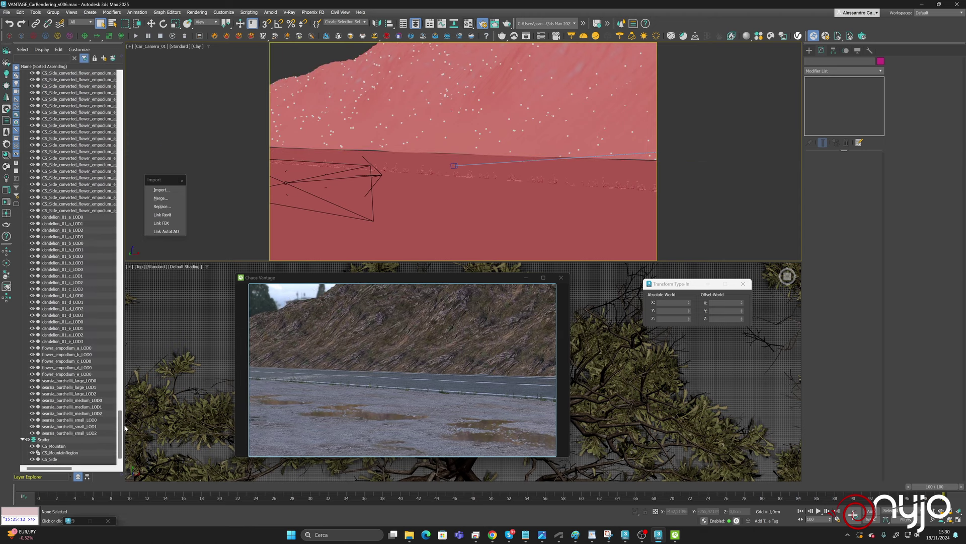
click(56, 446)
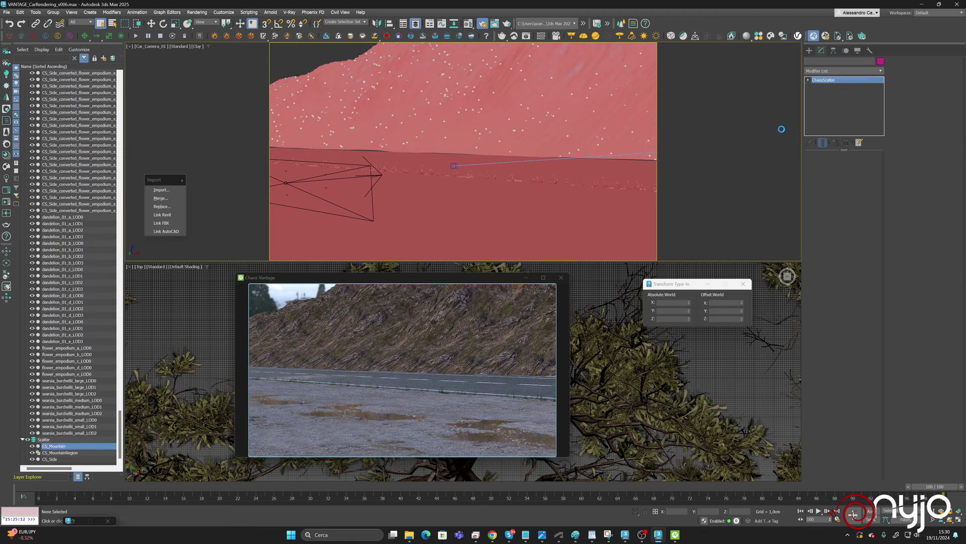
double_click(938, 76)
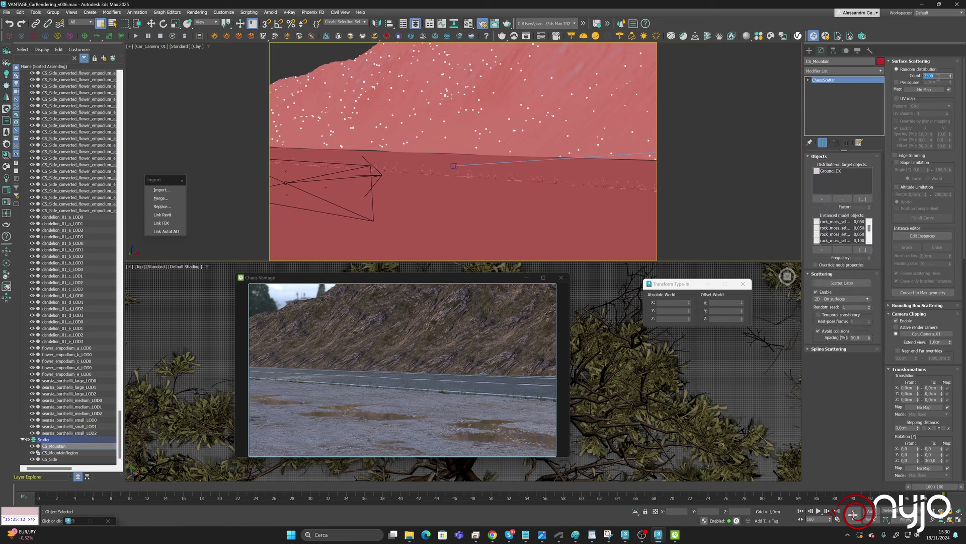
text(5)
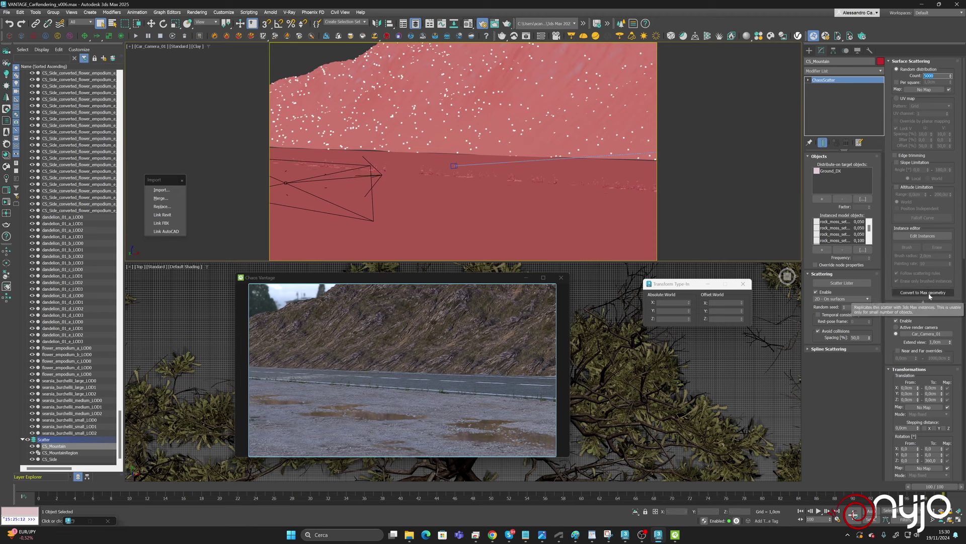
click(929, 293)
Accept the conversion confirmation, turning CS_Mountain into up to 801 scene objects.
drag(496, 243, 712, 170)
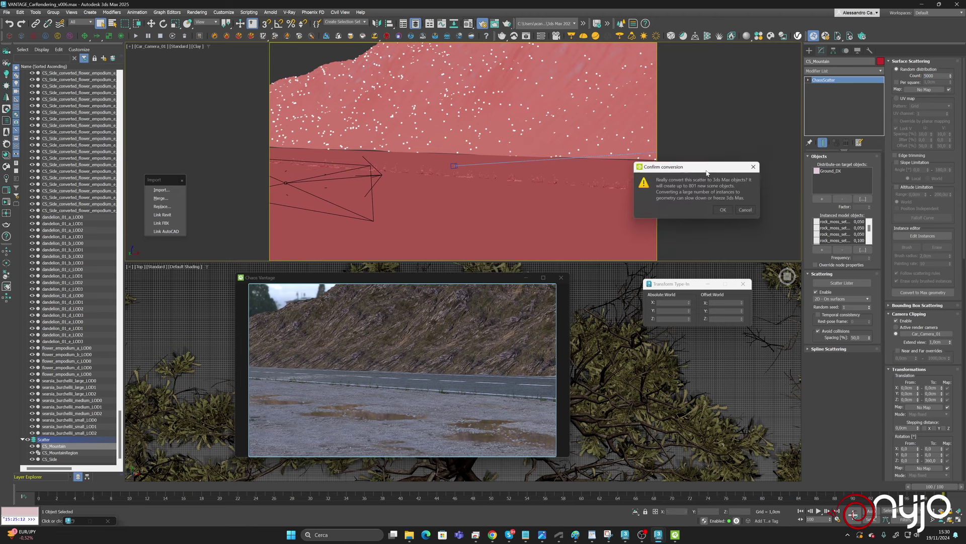
click(725, 210)
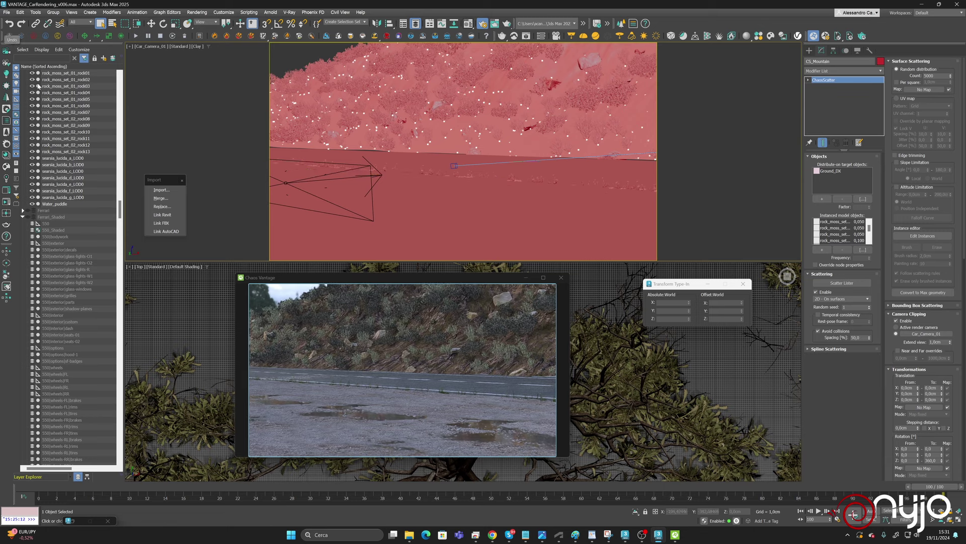
Select all 395 converted CS_Mountain objects in Scene Explorer and delete them.
mouse_move(120, 209)
mouse_down()
mouse_move(132, 80)
mouse_move(120, 88)
mouse_move(115, 222)
mouse_move(114, 208)
mouse_up()
click(115, 93)
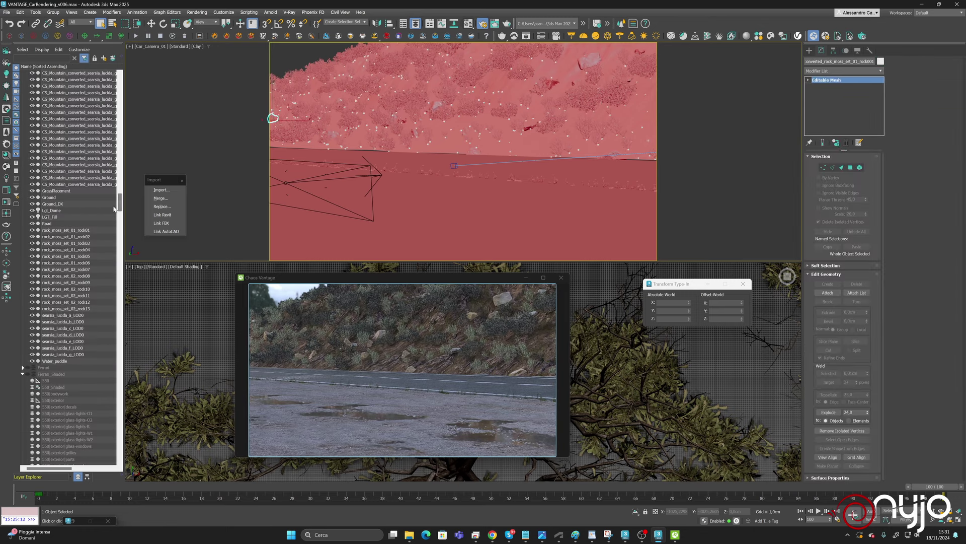
shift+click(96, 184)
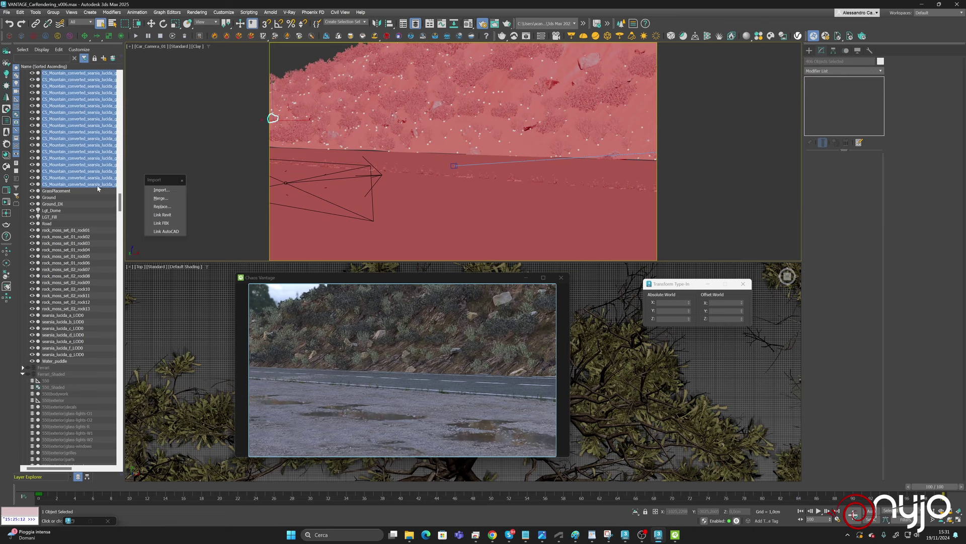
click(500, 125)
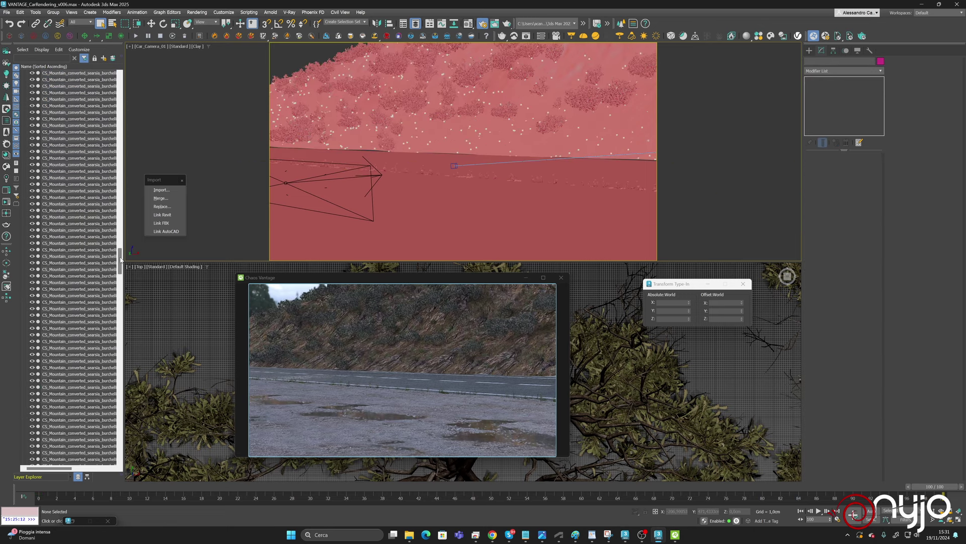
drag(120, 259, 121, 289)
click(75, 308)
shift+click(79, 250)
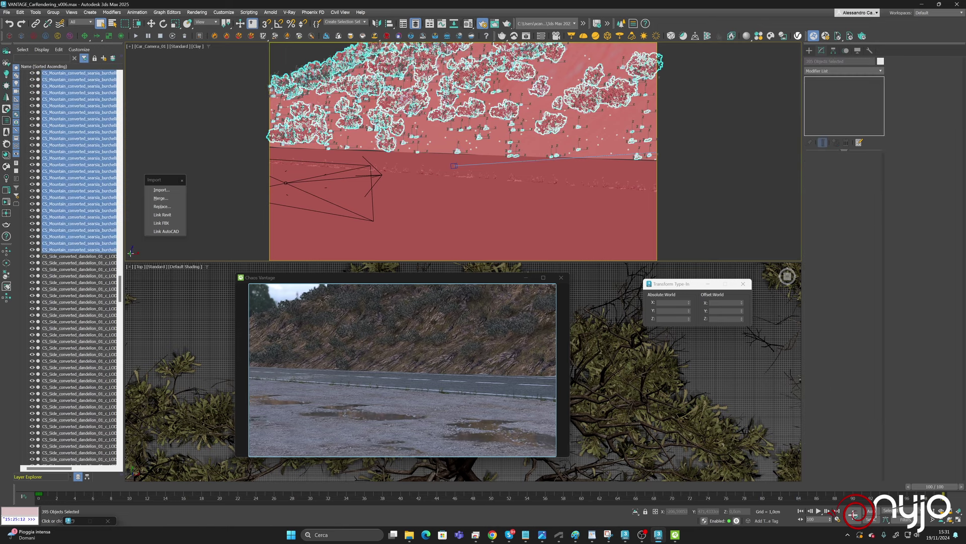
key(Delete)
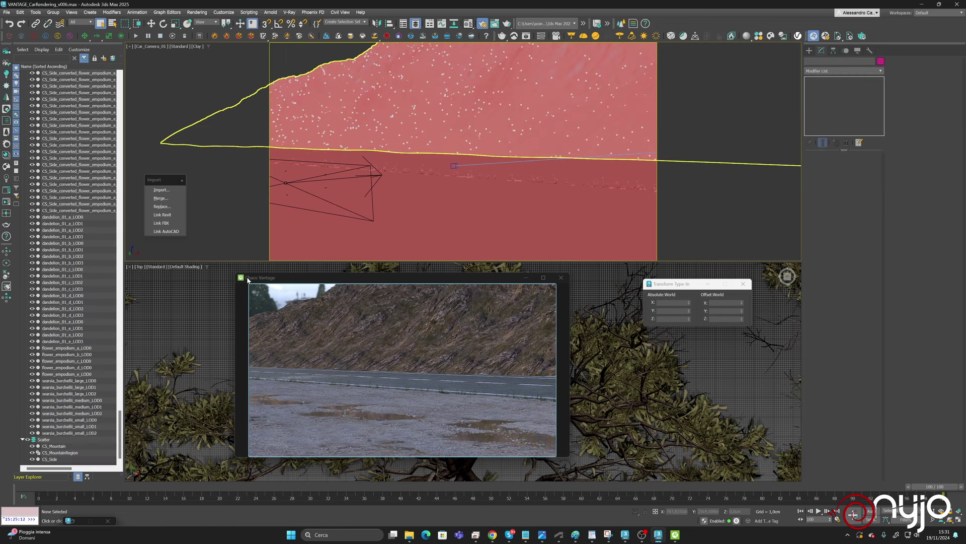
Select CS_Mountain, set its minimum scale to 7, and switch Previz type to Full.
click(57, 446)
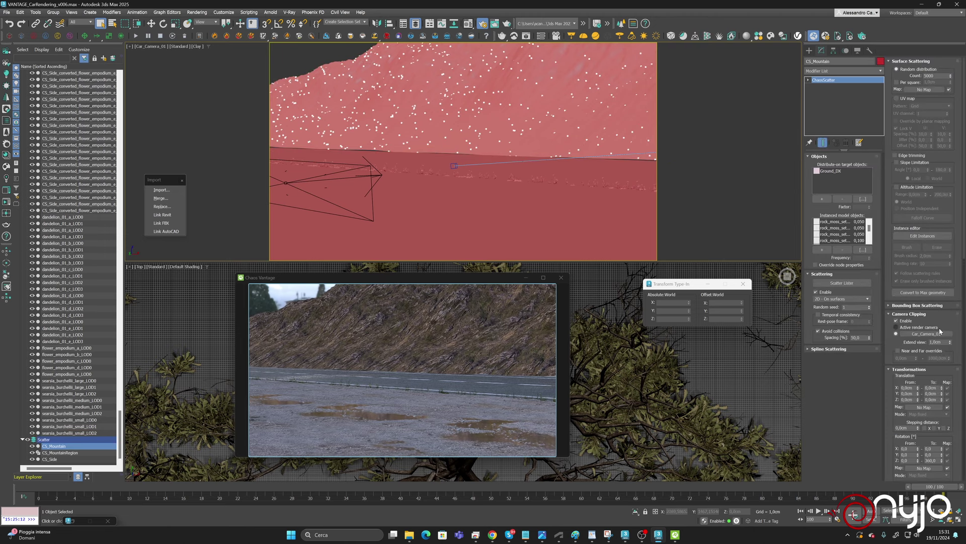
mouse_move(915, 328)
scroll(911, 402, down, 5)
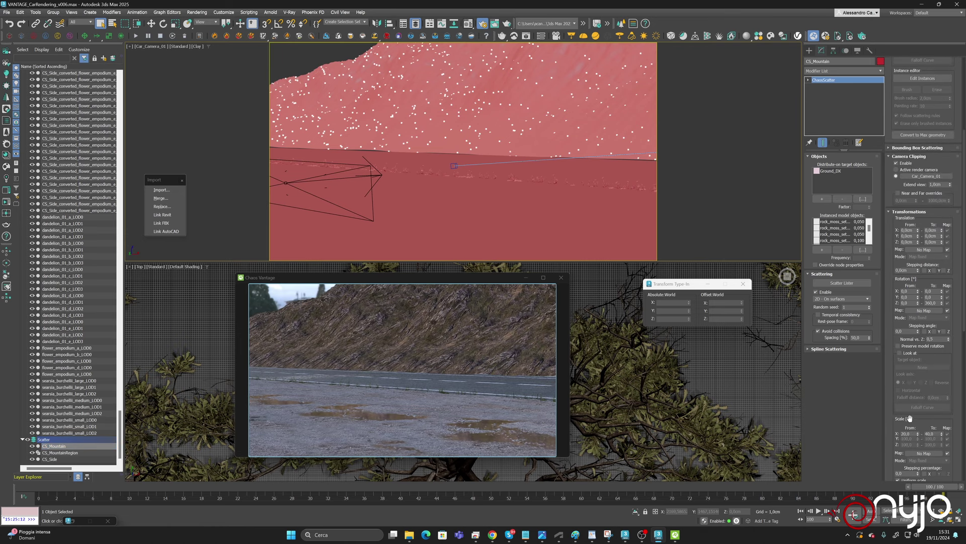
click(906, 433)
text(7)
key(Return)
drag(963, 317, 963, 448)
click(936, 385)
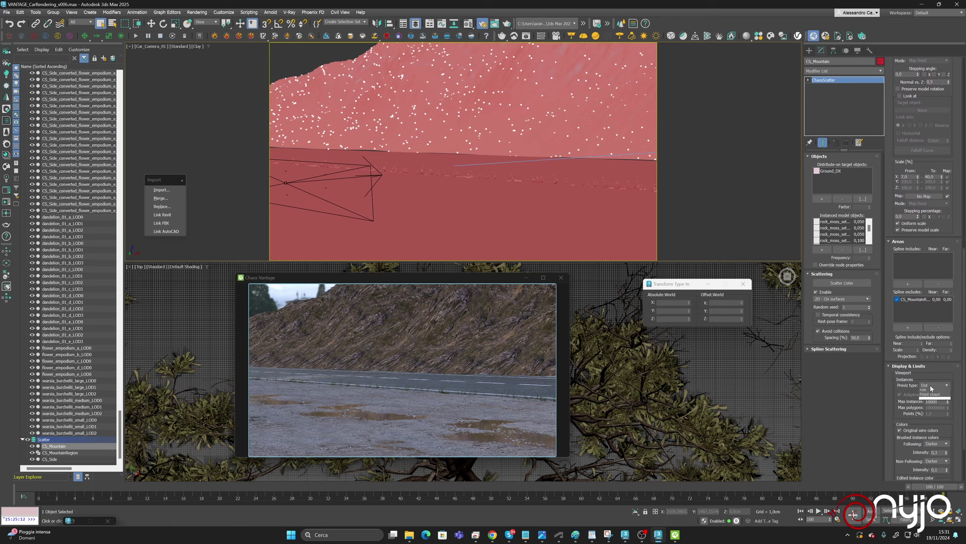
click(933, 410)
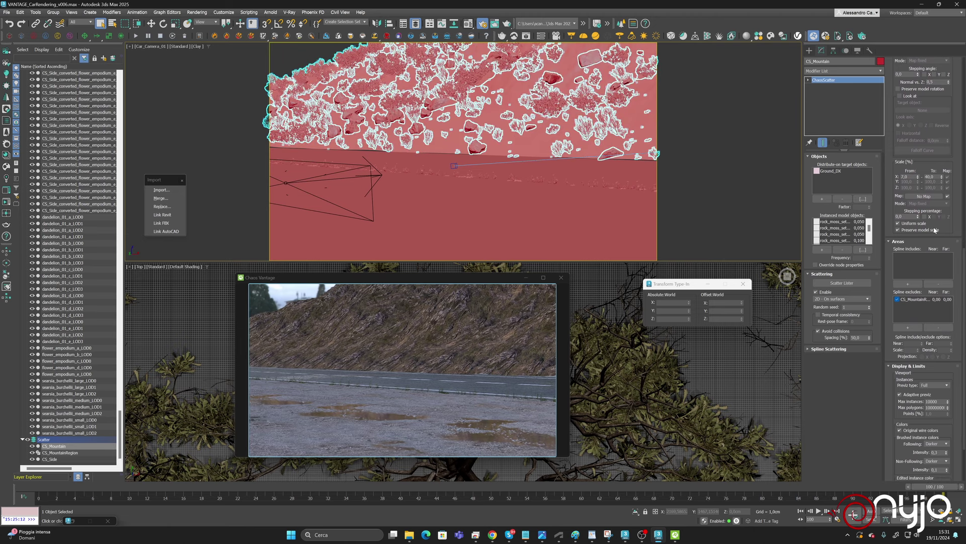
Set the scatter scale range to 5 minimum and 50 maximum.
click(939, 177)
click(911, 176)
text(5)
key(Return)
click(935, 177)
key(Return)
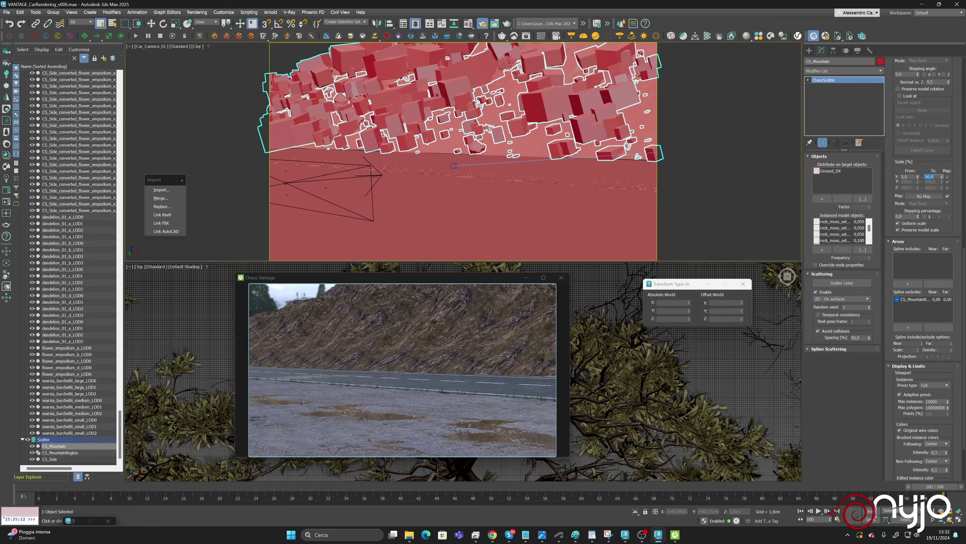
Set the CS_Mountain rotation Normal vs. Z to 0,75.
scroll(950, 98, up, 5)
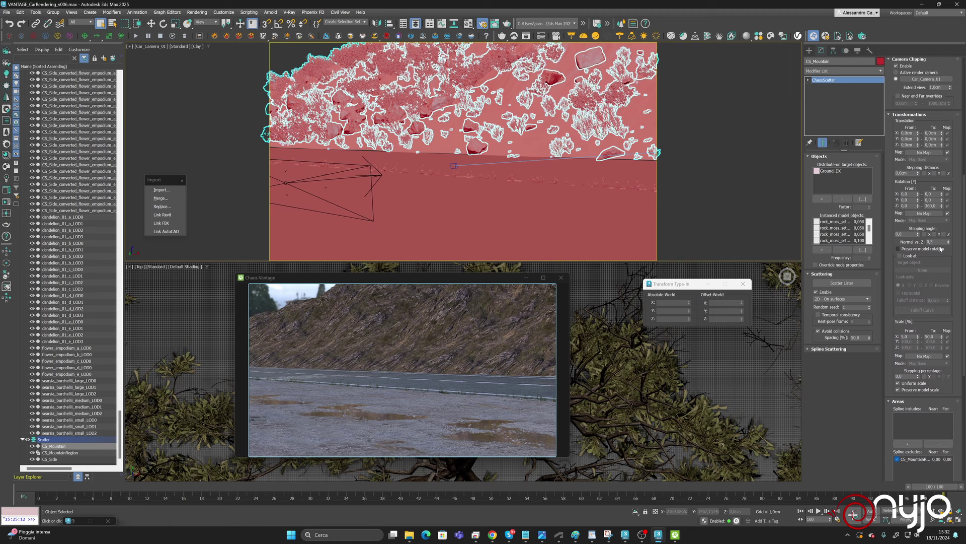
mouse_move(932, 242)
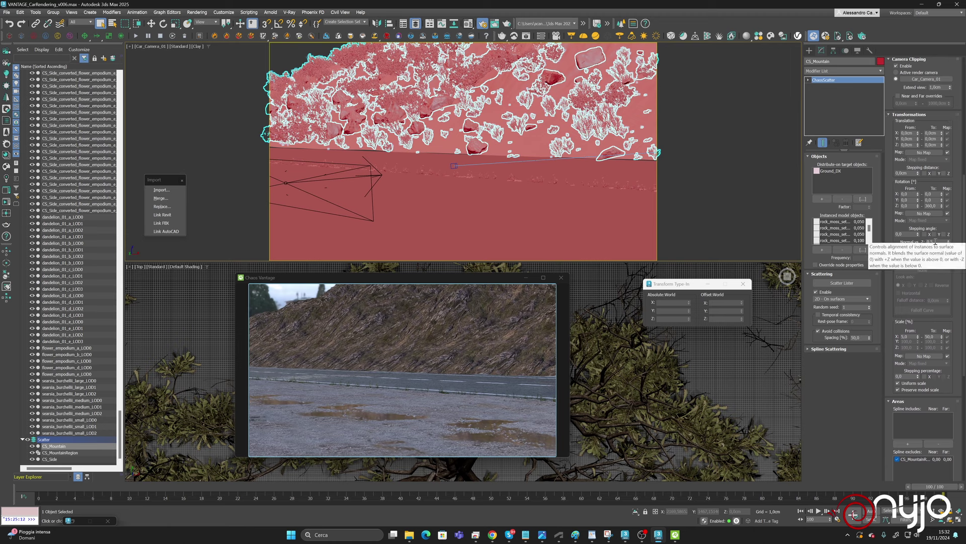
click(934, 242)
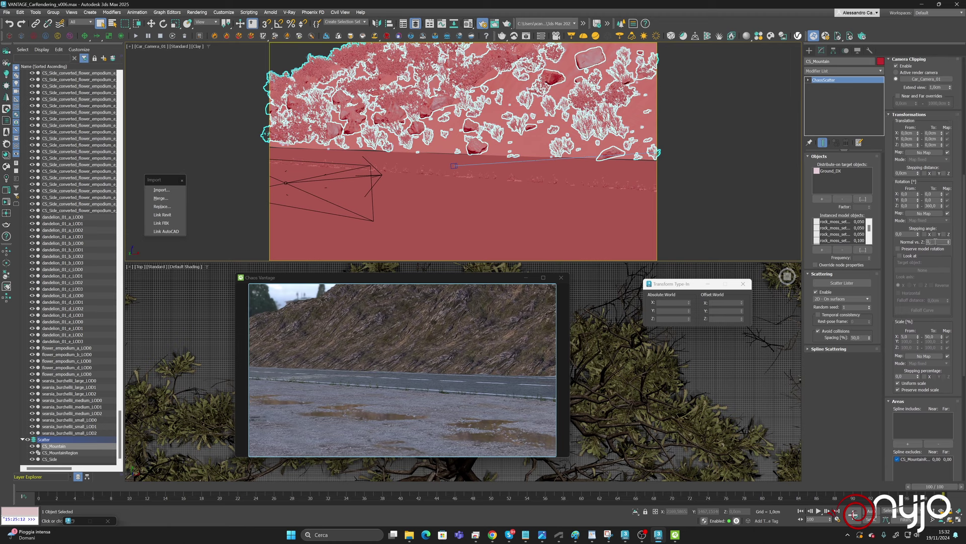
text(0,75)
key(Return)
Raise the Surface Scattering instance count to 7500.
scroll(949, 71, up, 5)
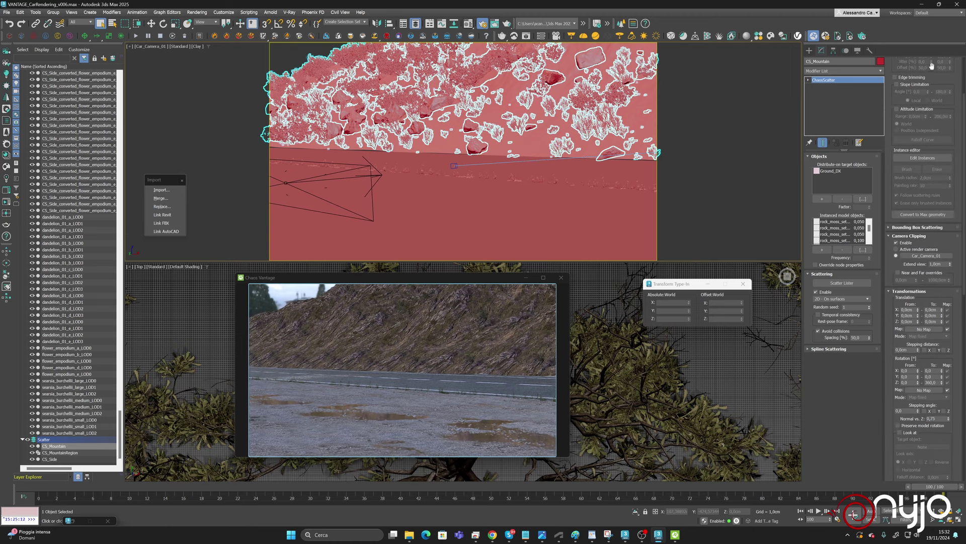
scroll(954, 101, up, 3)
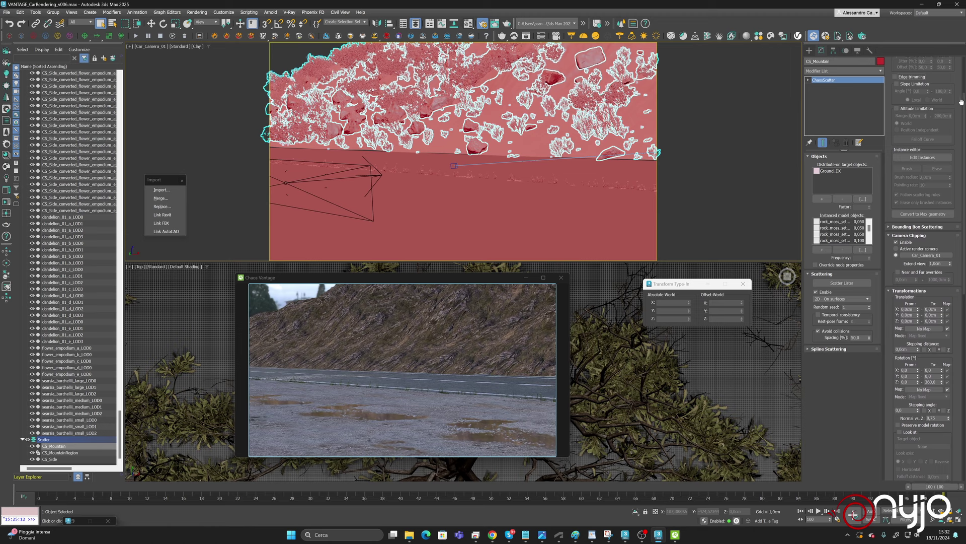
double_click(938, 76)
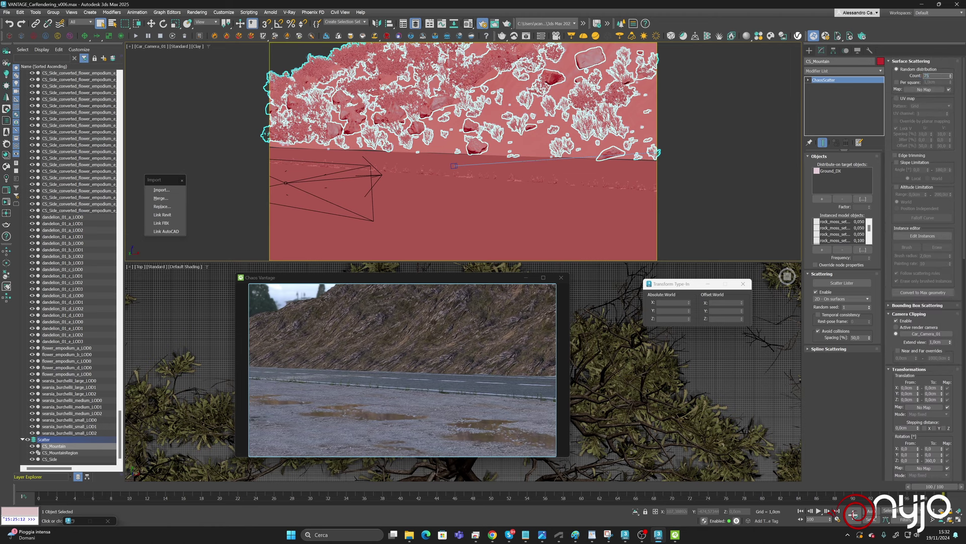
text(7500)
key(Return)
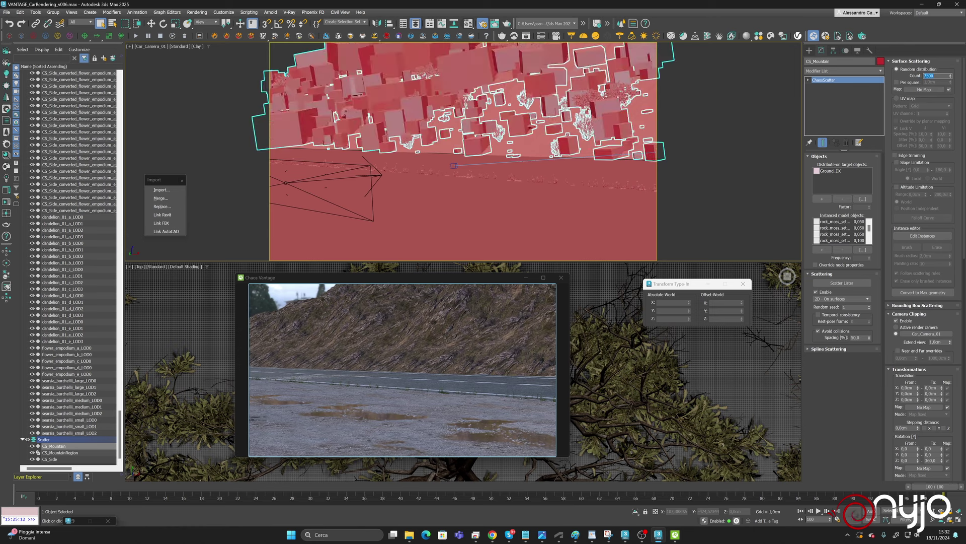
Switch the scatter's viewport Previz type to Dot.
scroll(962, 321, down, 4)
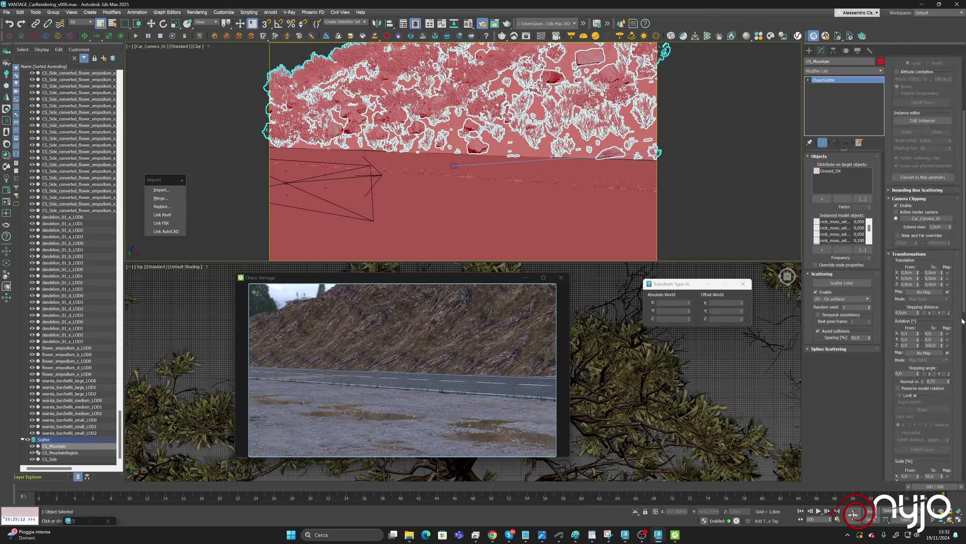
scroll(963, 321, down, 6)
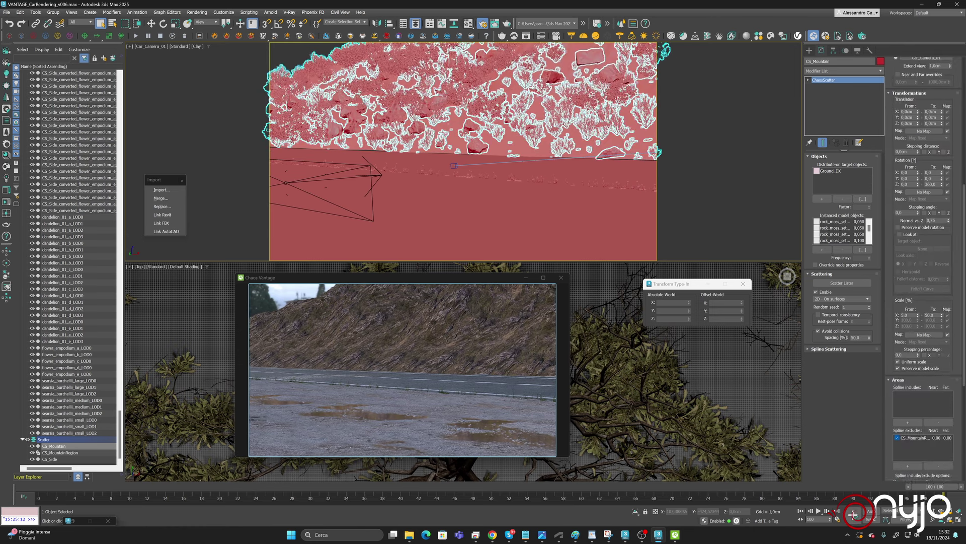
scroll(956, 463, down, 7)
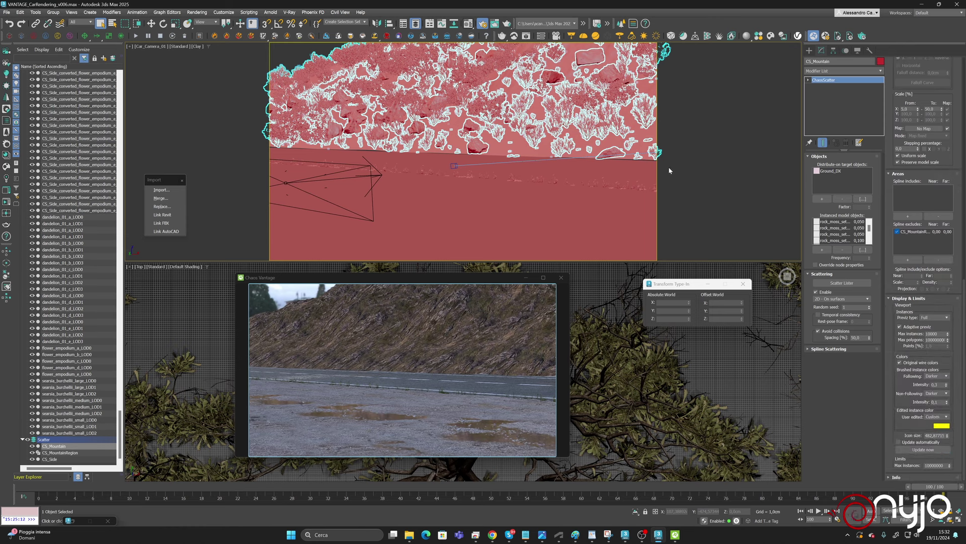
click(944, 318)
click(936, 329)
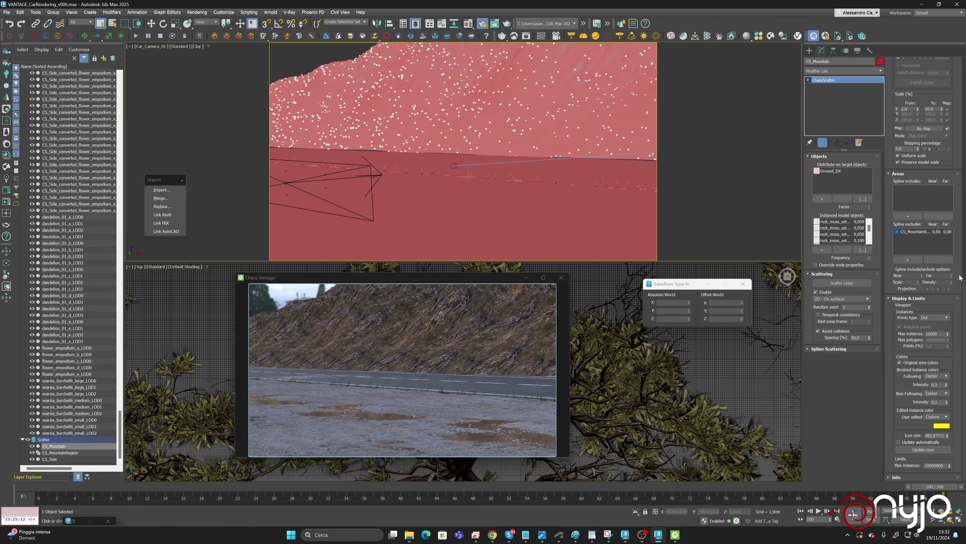
Convert the 7500-count CS_Mountain scatter to Max geometry and select the first converted rock moss object.
drag(962, 296, 964, 147)
click(933, 144)
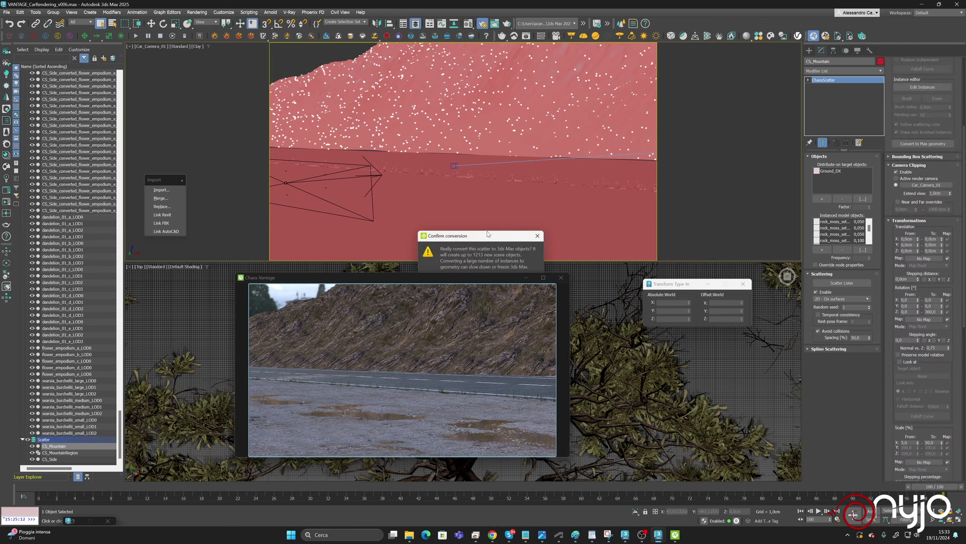
drag(474, 239, 717, 151)
click(732, 201)
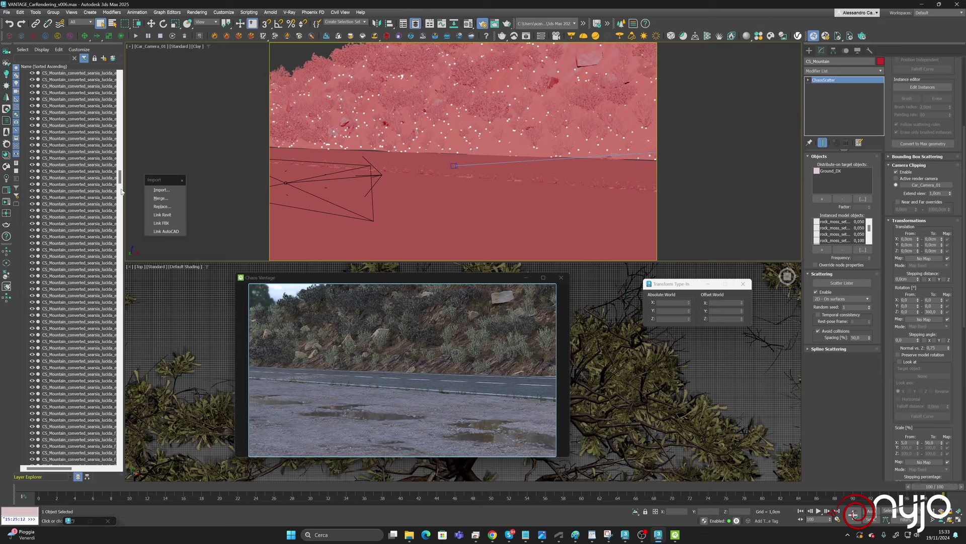
drag(121, 176, 118, 255)
click(99, 93)
Select the run of converted CS_Mountain objects and make them visible.
scroll(80, 243, down, 10)
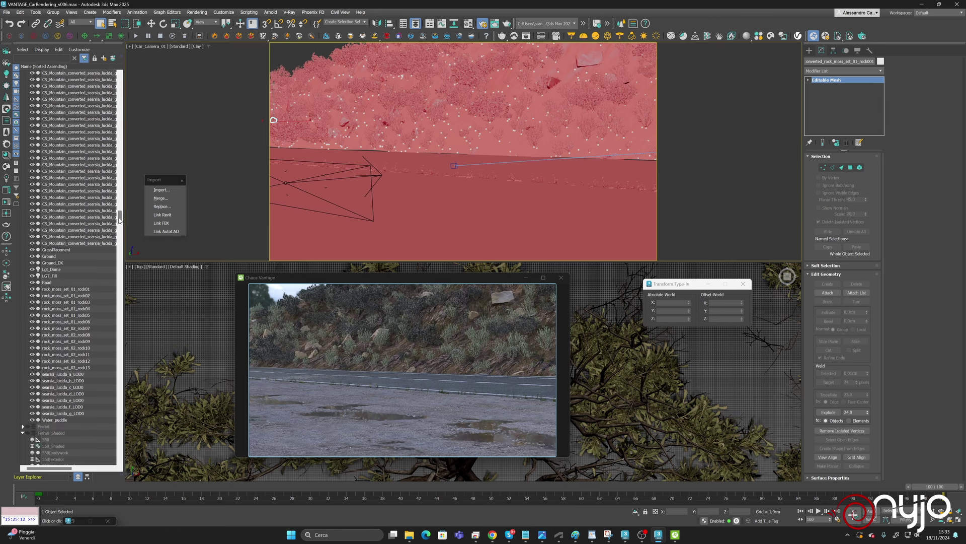
shift+click(81, 243)
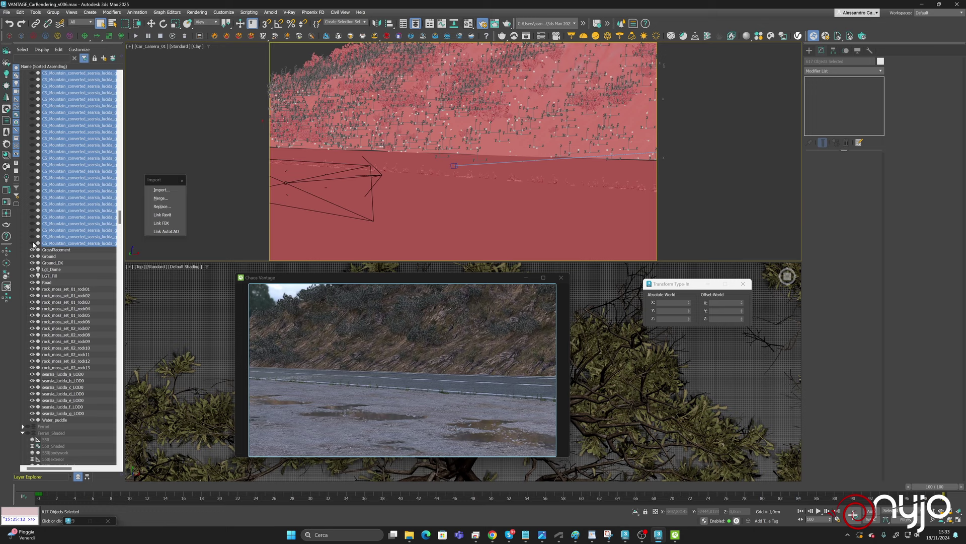
click(32, 243)
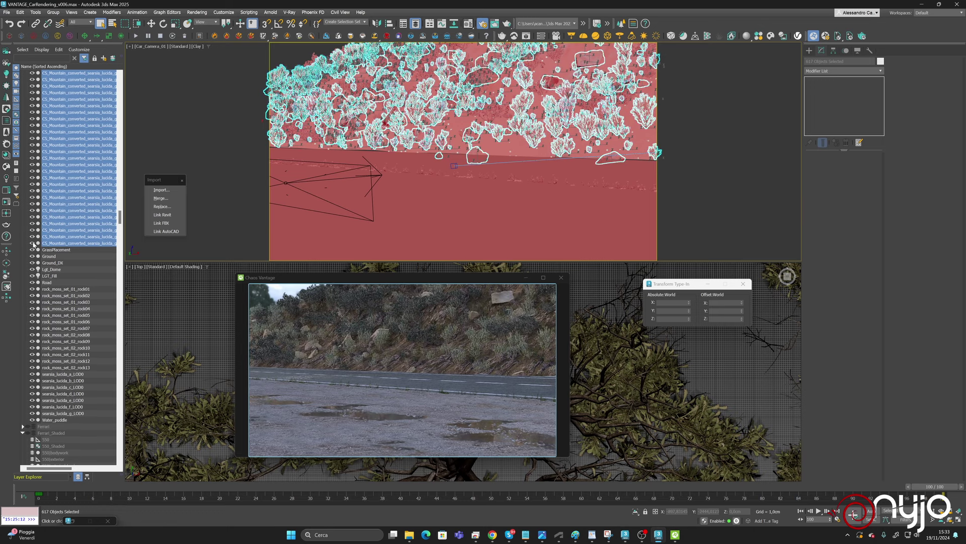
Hide and reshow the converted searsia shrub objects, checking the result in Vantage.
scroll(58, 354, down, 20)
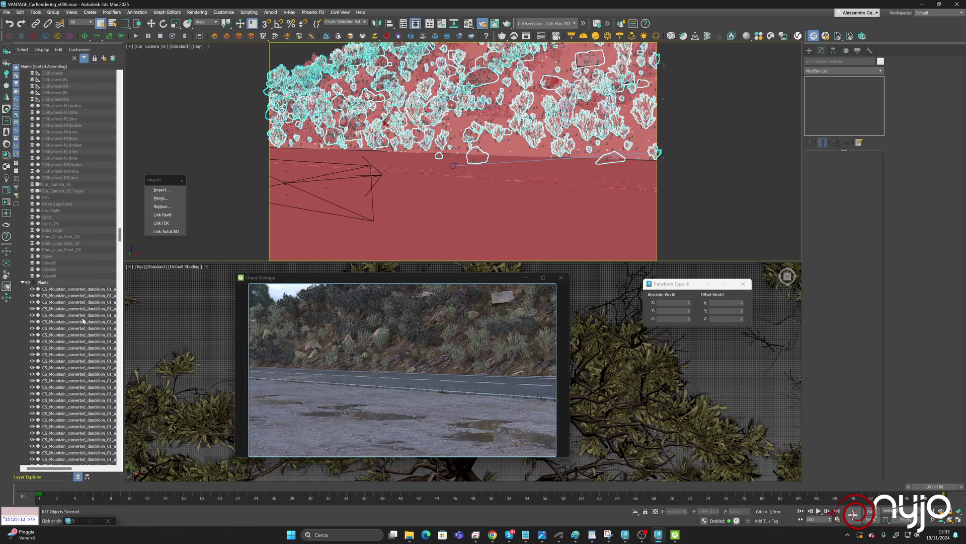
click(79, 295)
scroll(83, 302, down, 10)
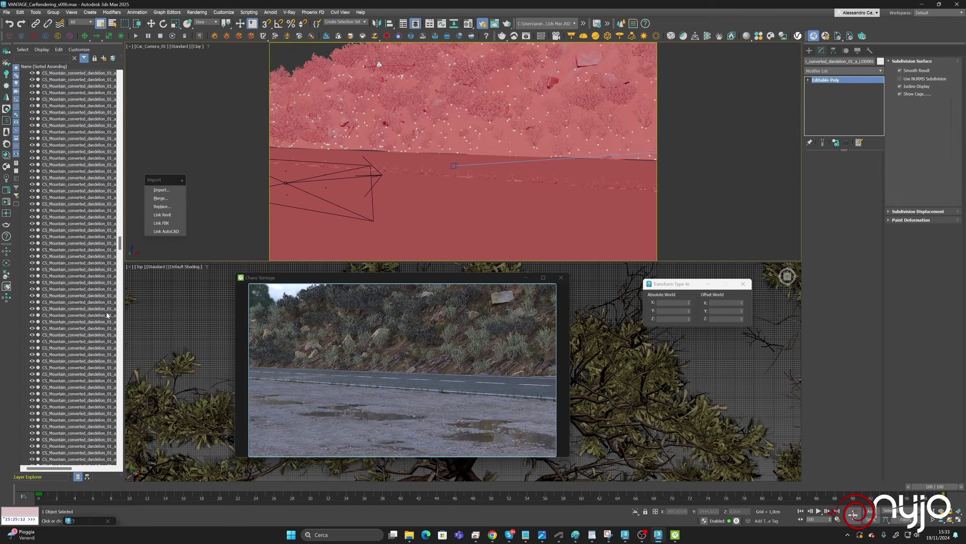
scroll(107, 282, down, 3)
scroll(96, 312, down, 8)
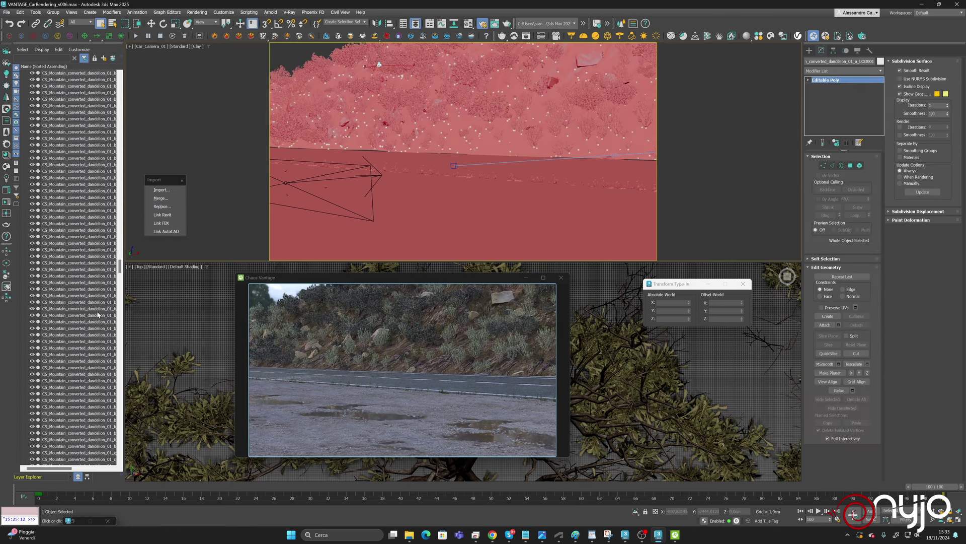
scroll(99, 315, down, 8)
drag(123, 322, 121, 368)
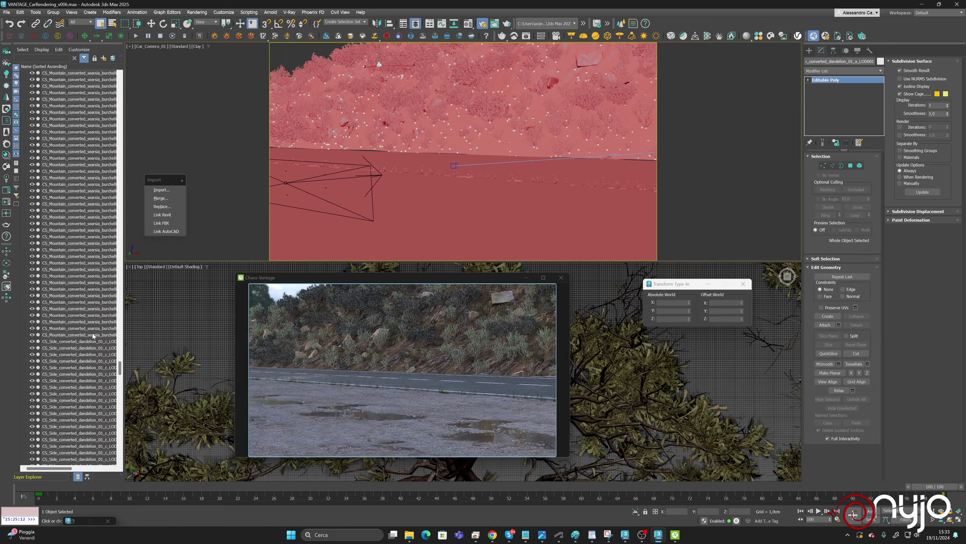
shift+click(93, 335)
click(33, 335)
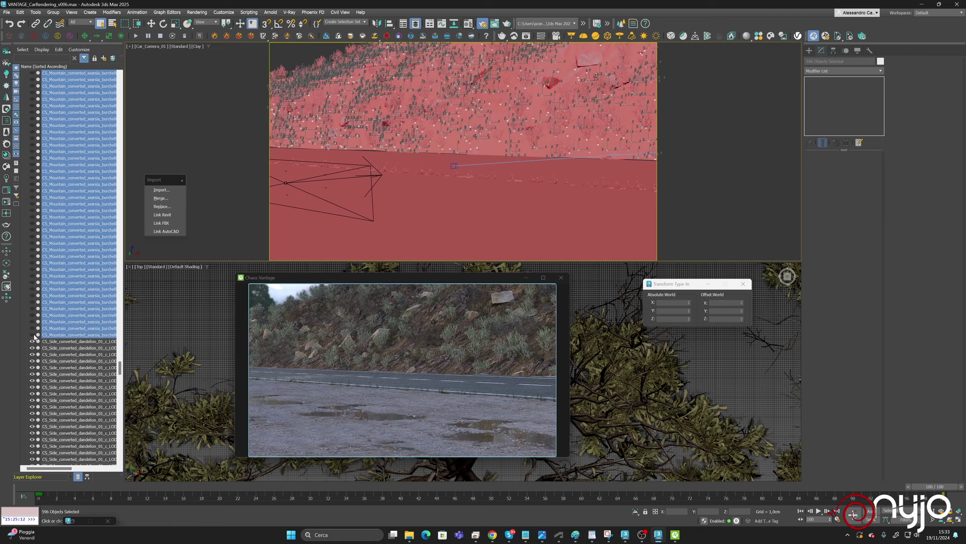
click(34, 335)
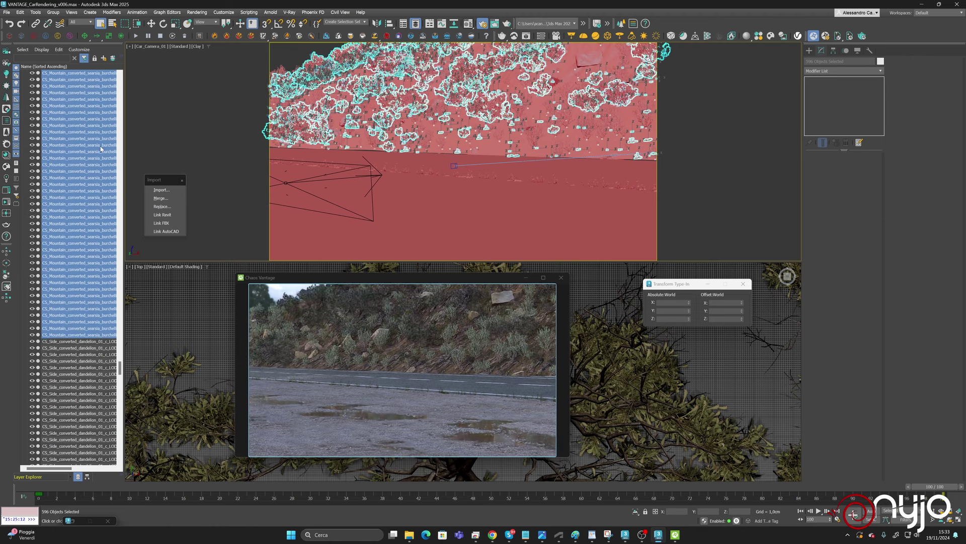
click(391, 278)
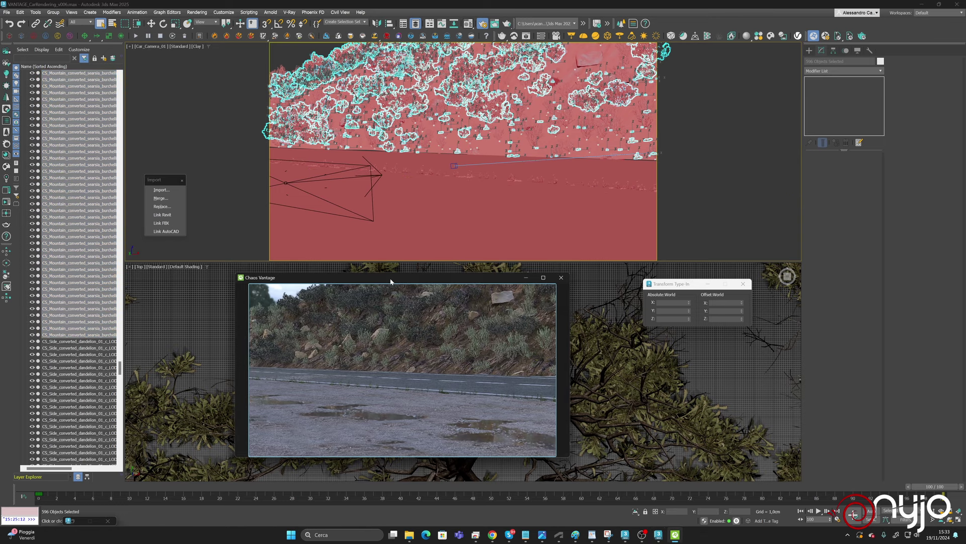
Enlarge the Vantage window and load the VANTAGE_CarRendering_VantageSetup_v005b scene.
drag(374, 273, 373, 92)
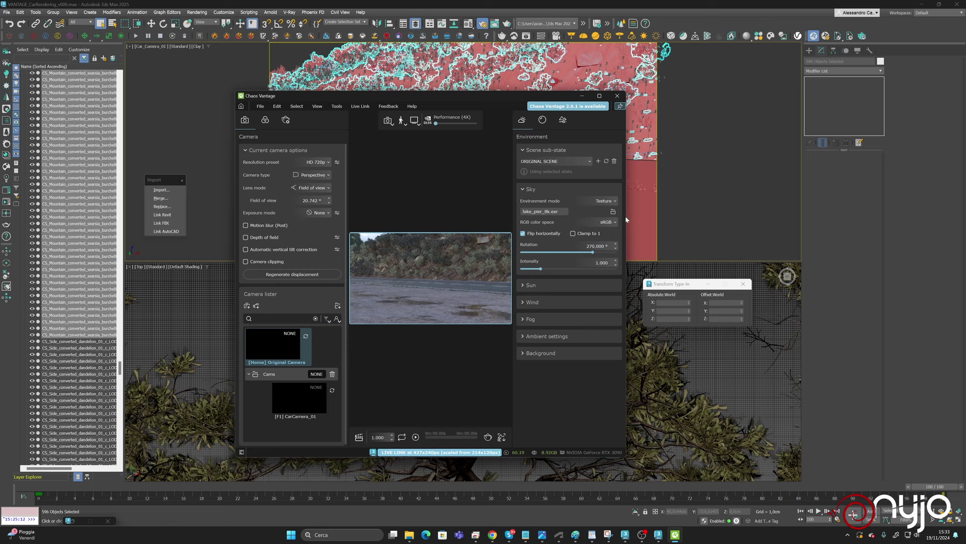
drag(627, 219, 748, 219)
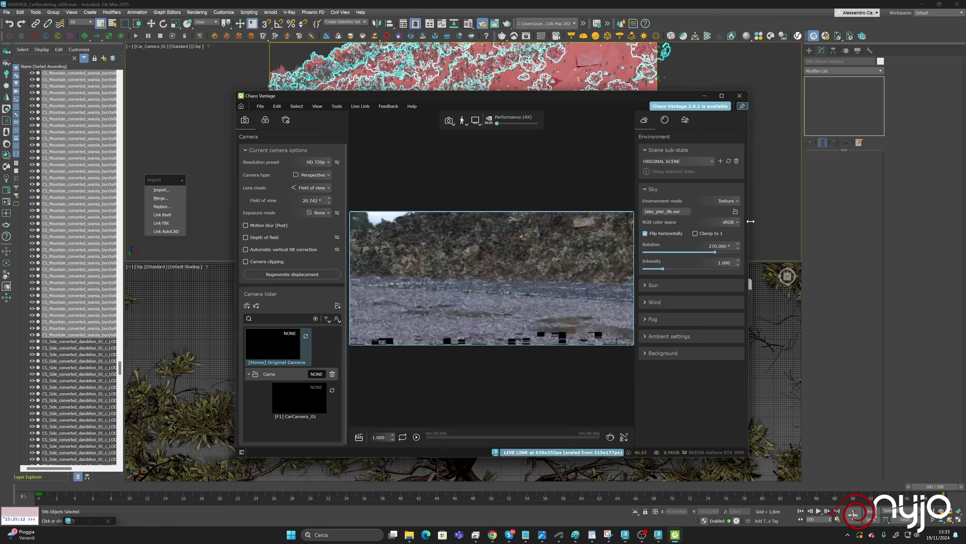
click(260, 107)
click(274, 131)
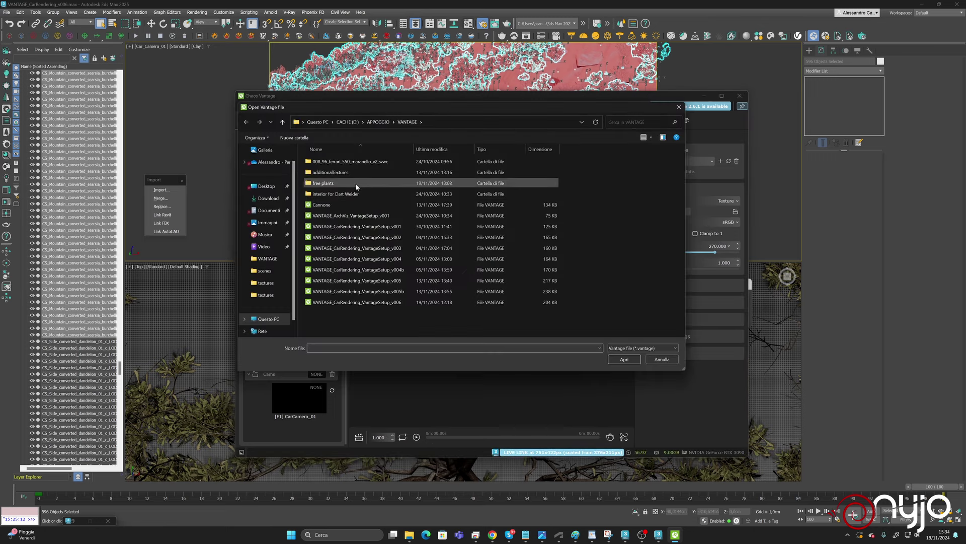
double_click(389, 292)
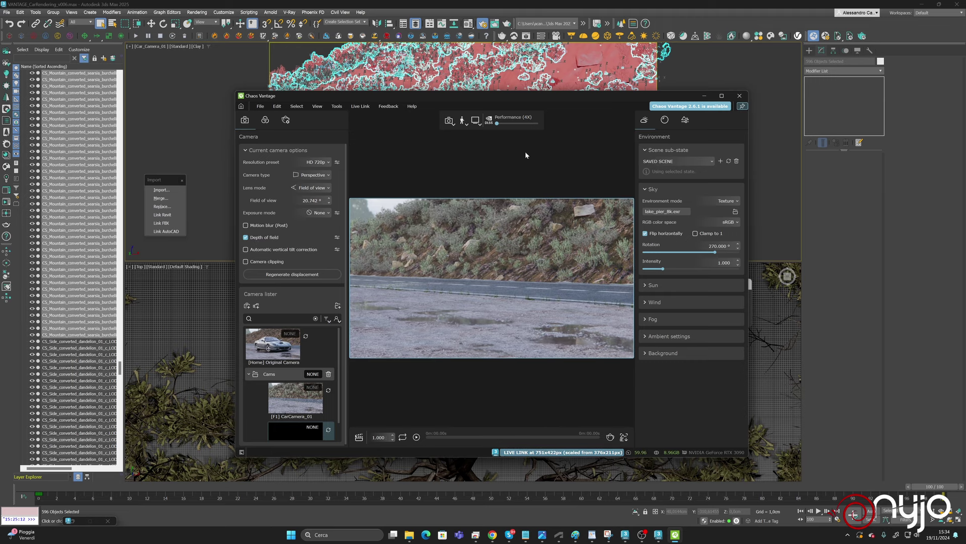
Open the Material Editor and reposition Vantage with its side panels hidden, showing only the render.
drag(499, 98, 347, 115)
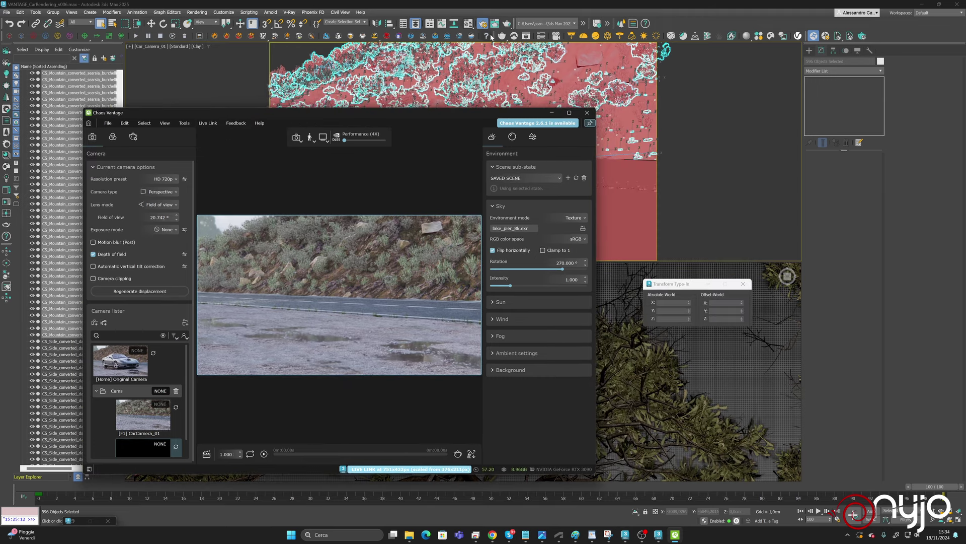
key(m)
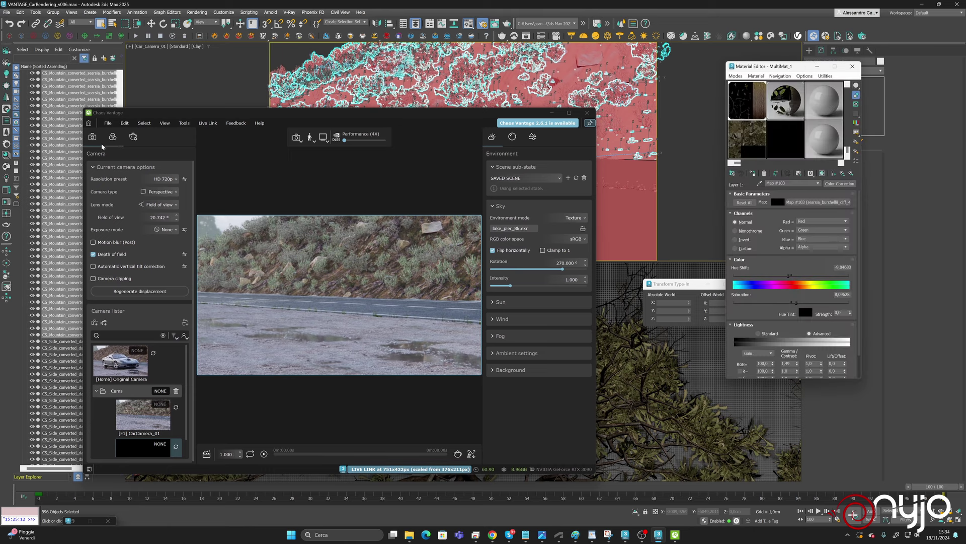
click(132, 114)
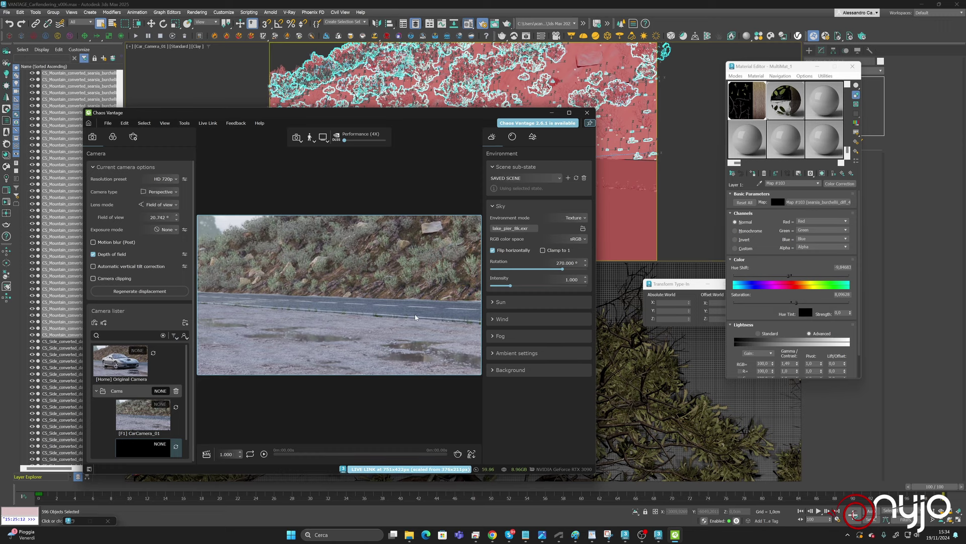
key(Tab)
drag(418, 116, 377, 138)
Pick up the road's Asphalt material and inspect its Water on asphalt coat and Map #95 noise.
click(668, 100)
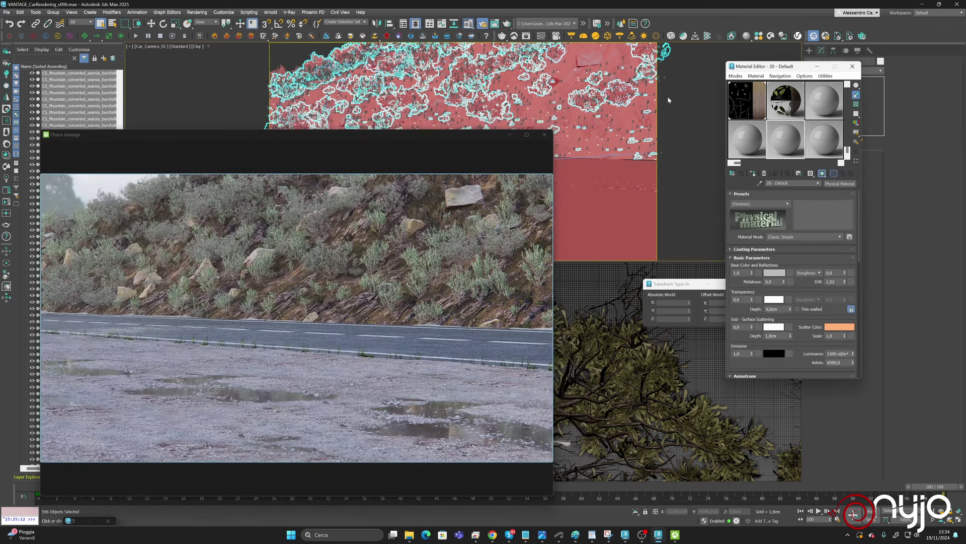
click(760, 183)
click(637, 167)
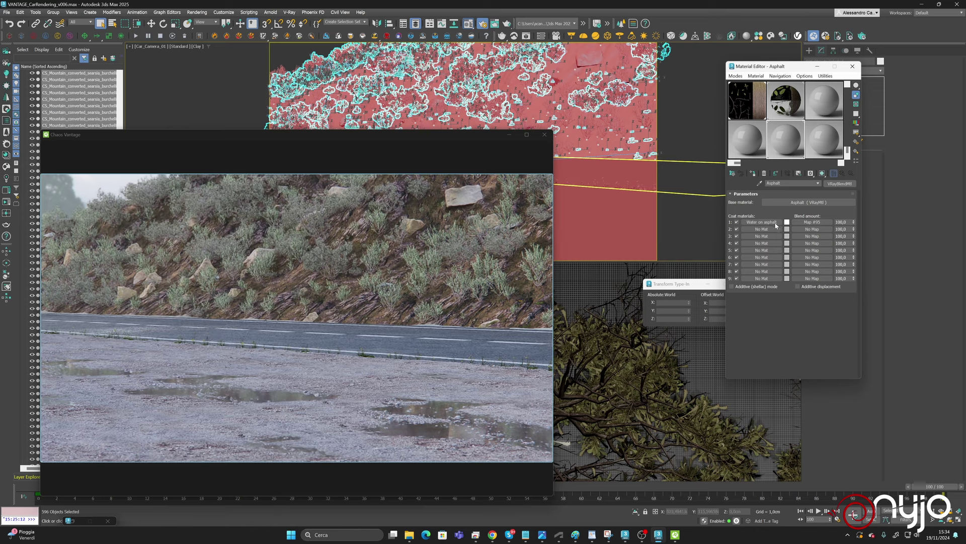
click(802, 223)
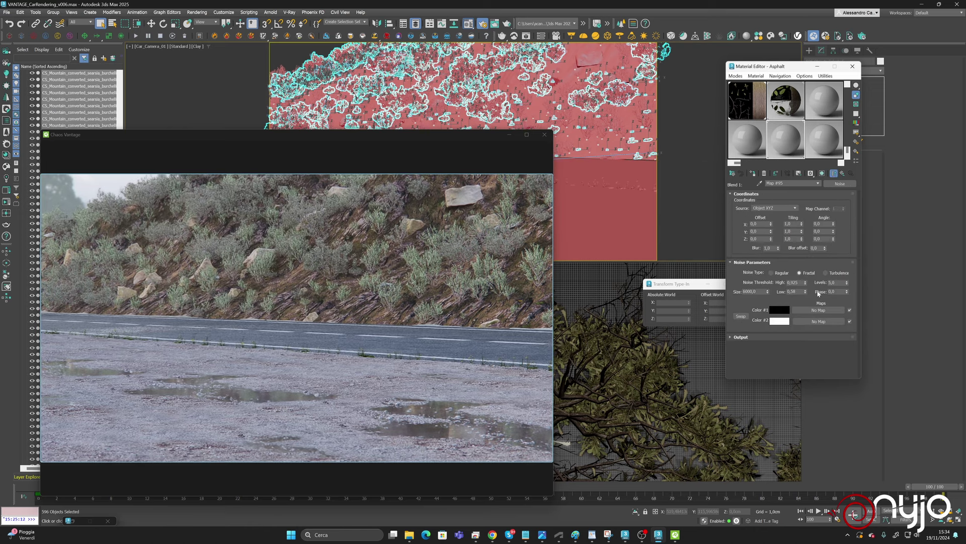
click(842, 173)
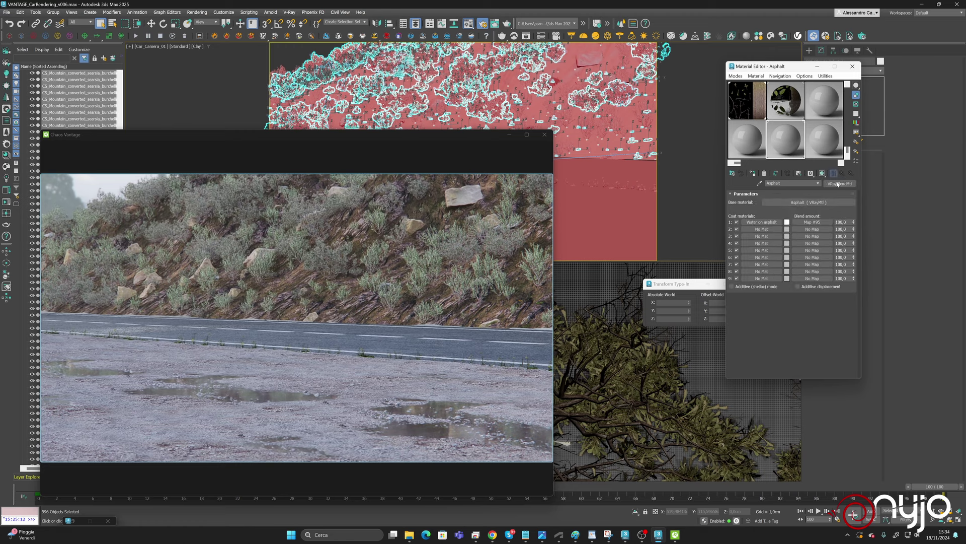
click(770, 222)
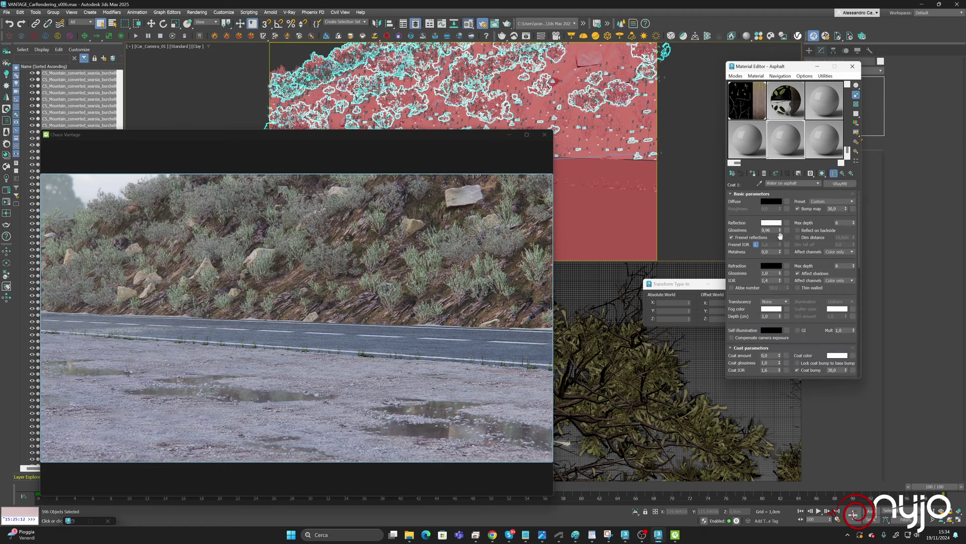
click(842, 173)
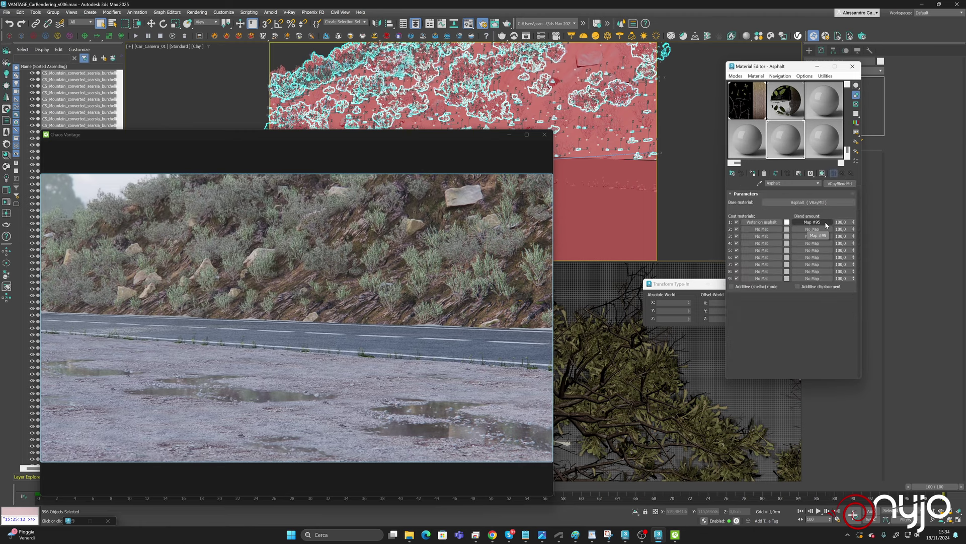
click(825, 221)
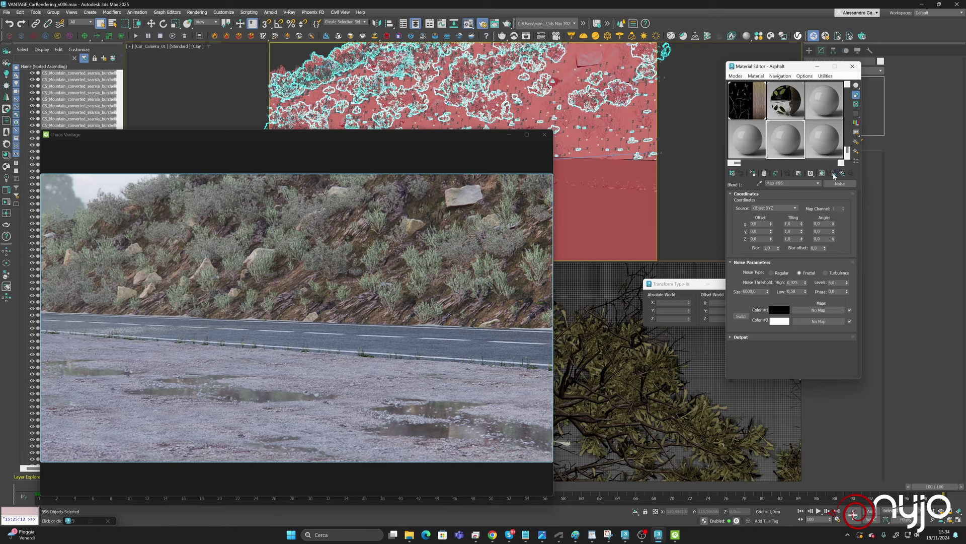
Open an enlarged preview of noise Map #95 and set its High threshold to 0,7.
double_click(786, 153)
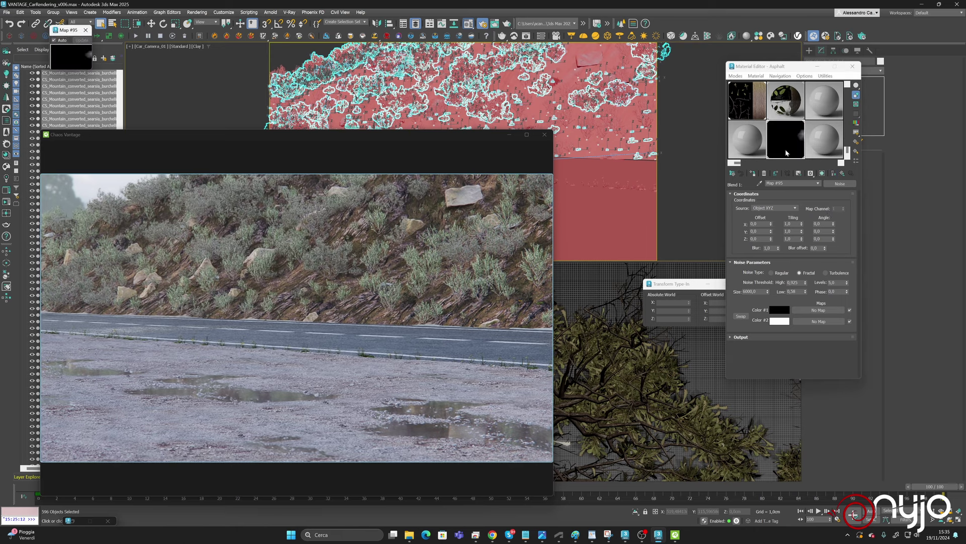
drag(68, 29, 620, 90)
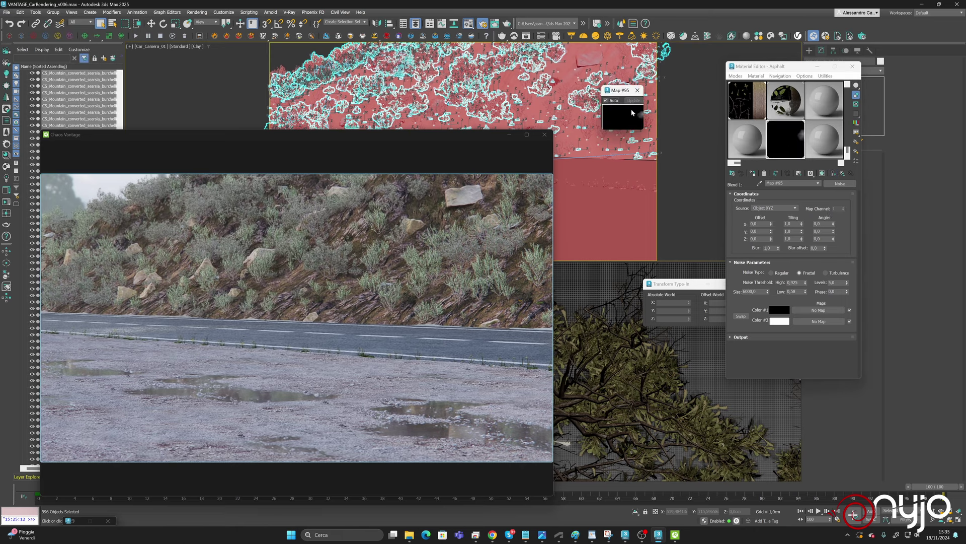
drag(641, 131, 694, 228)
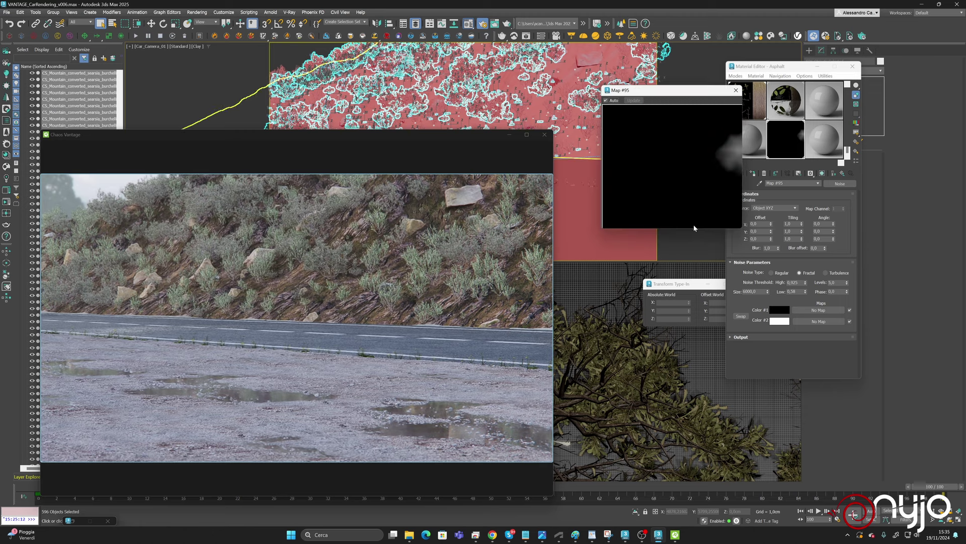
click(801, 284)
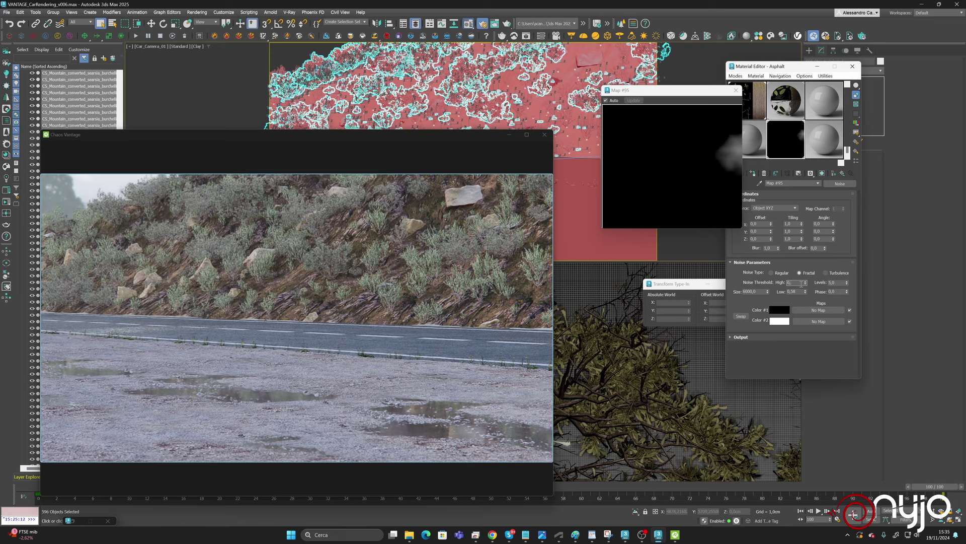
key(Return)
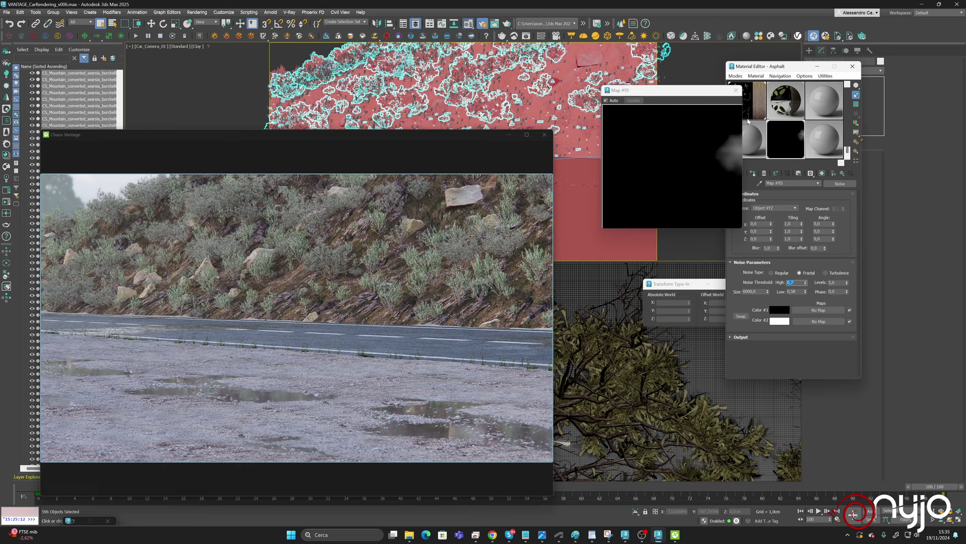
Close the noise preview and lighten Color #1 to dark grey (Value 55), leaving Color #2 unchanged.
click(735, 90)
click(779, 310)
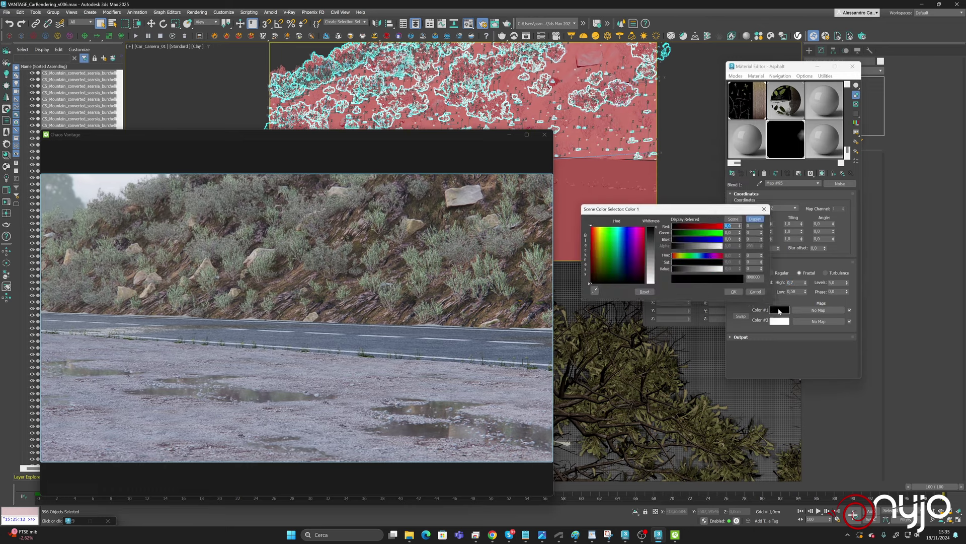
click(678, 272)
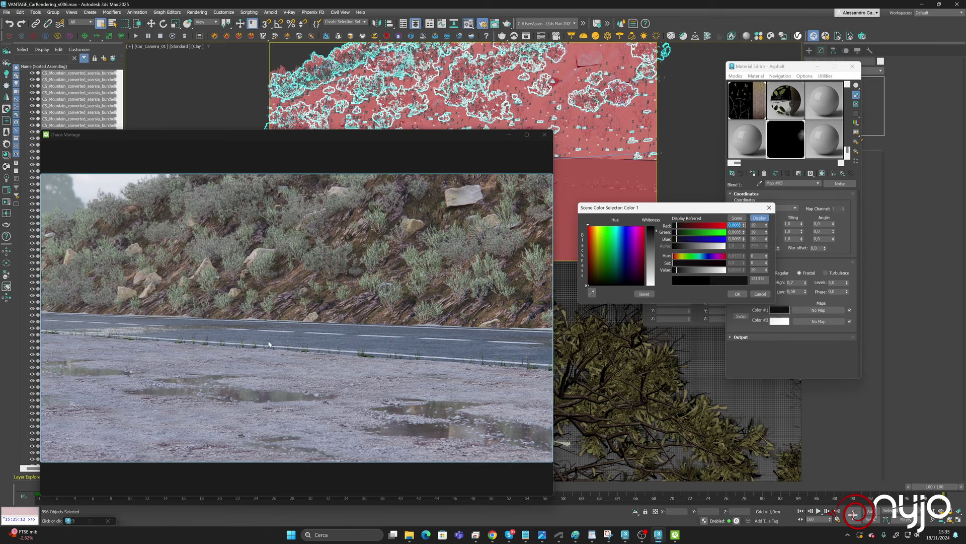
click(684, 270)
click(738, 293)
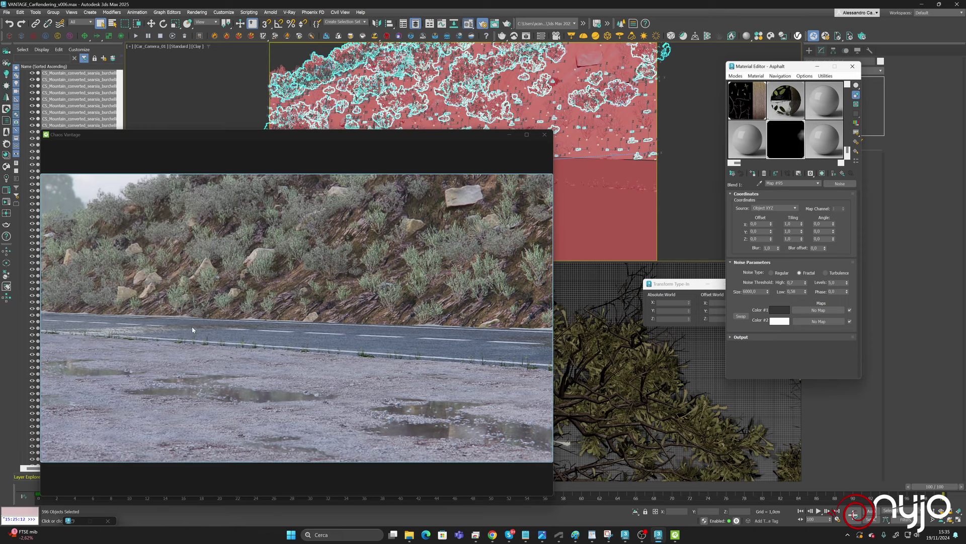
click(780, 320)
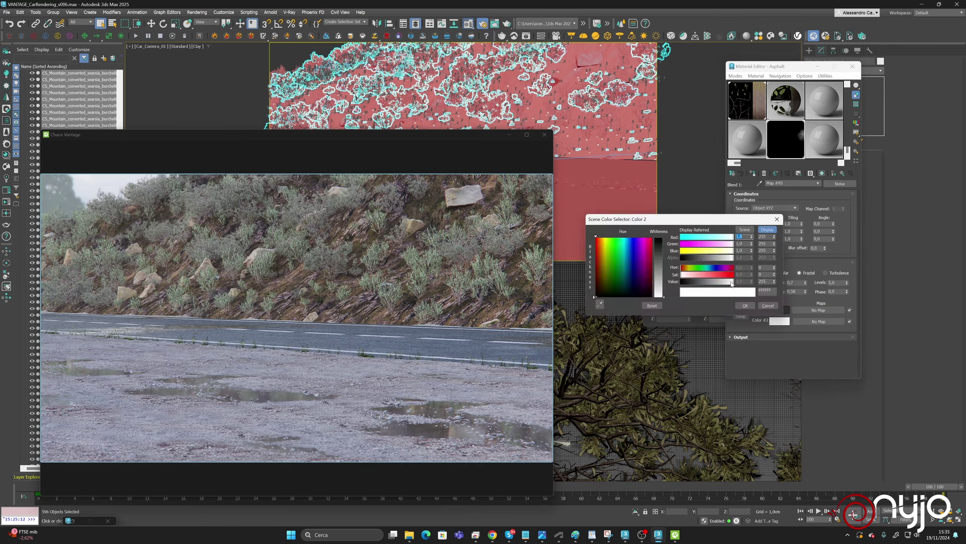
click(745, 305)
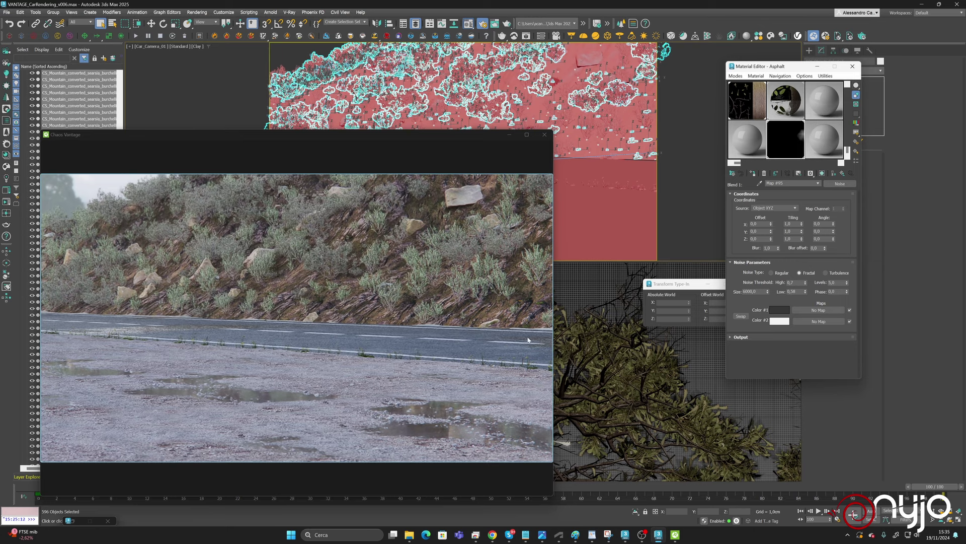
Copy the noise map and paste a copy into a new fifth layer of the diffuse Composite.
right_click(830, 185)
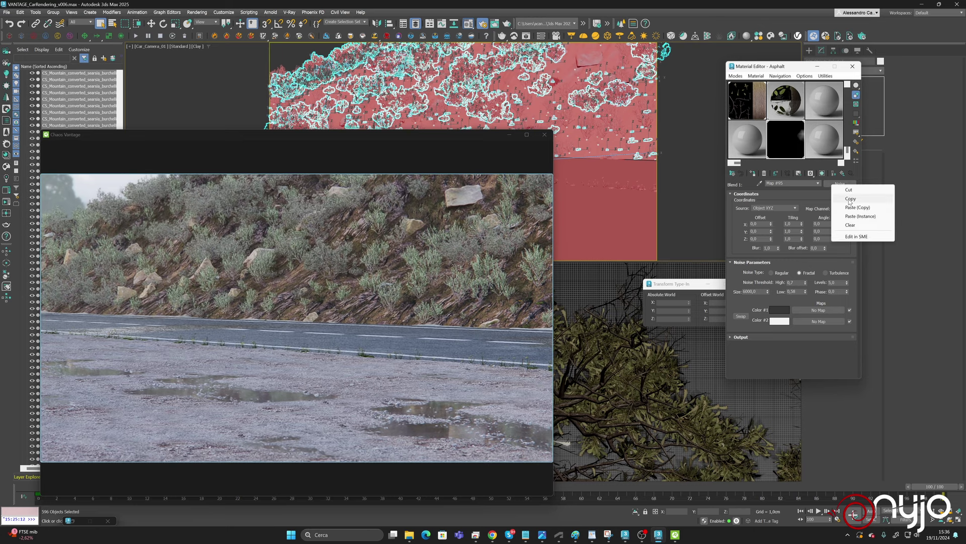
click(845, 199)
click(842, 175)
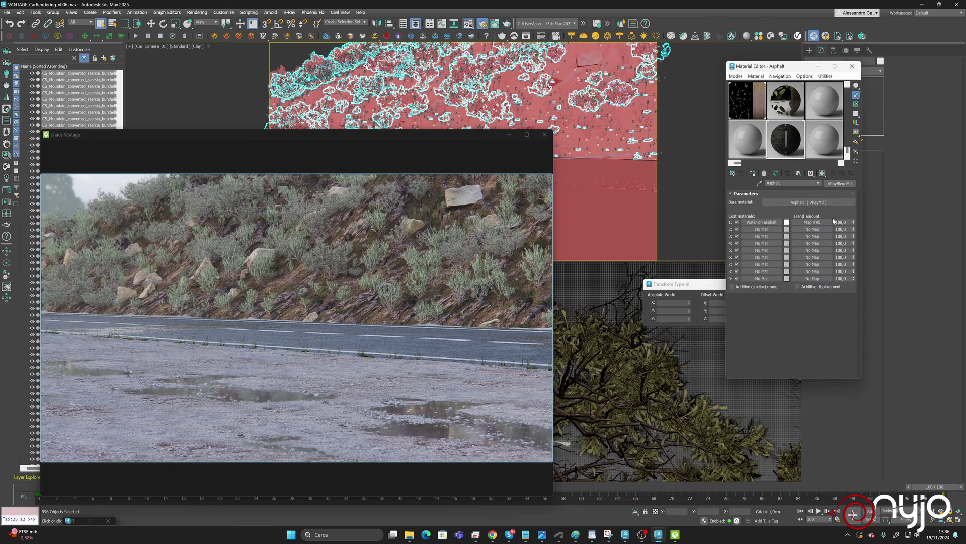
click(807, 202)
click(787, 201)
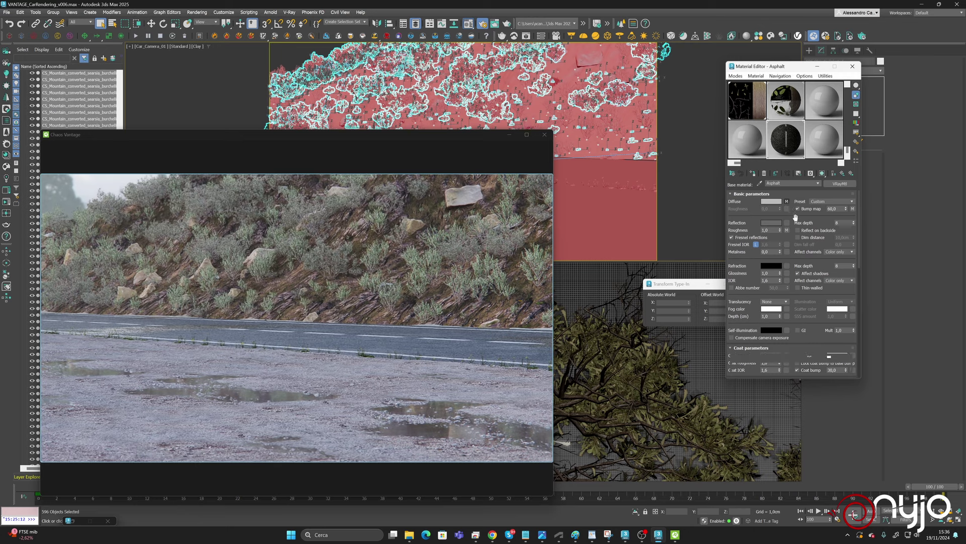
click(846, 203)
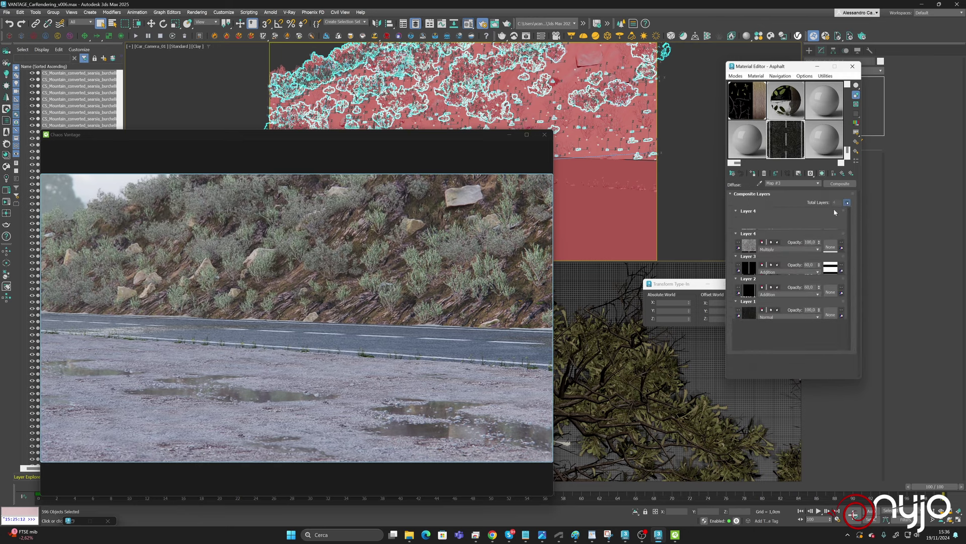
right_click(754, 225)
click(770, 229)
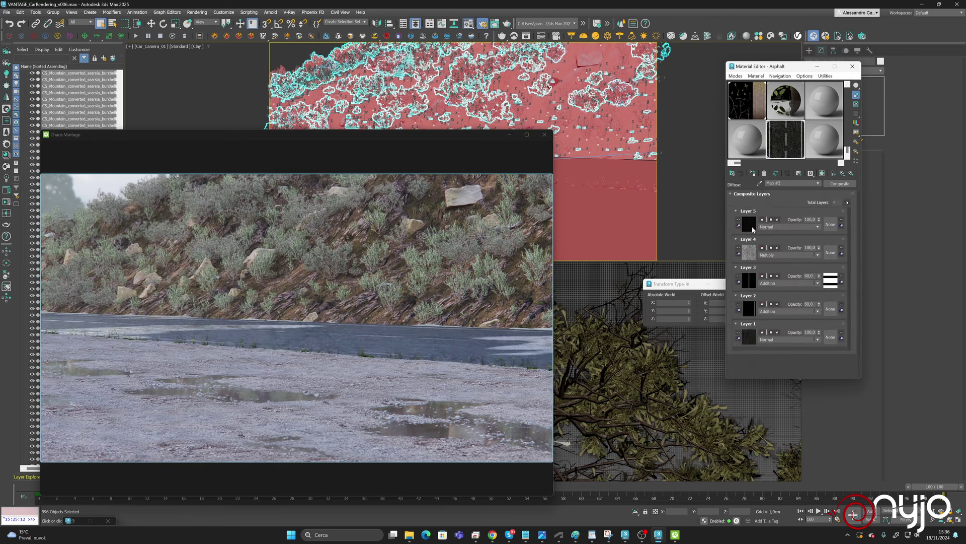
Set Layer 5's noise colours to white for Color #1 and black for Color #2.
click(750, 226)
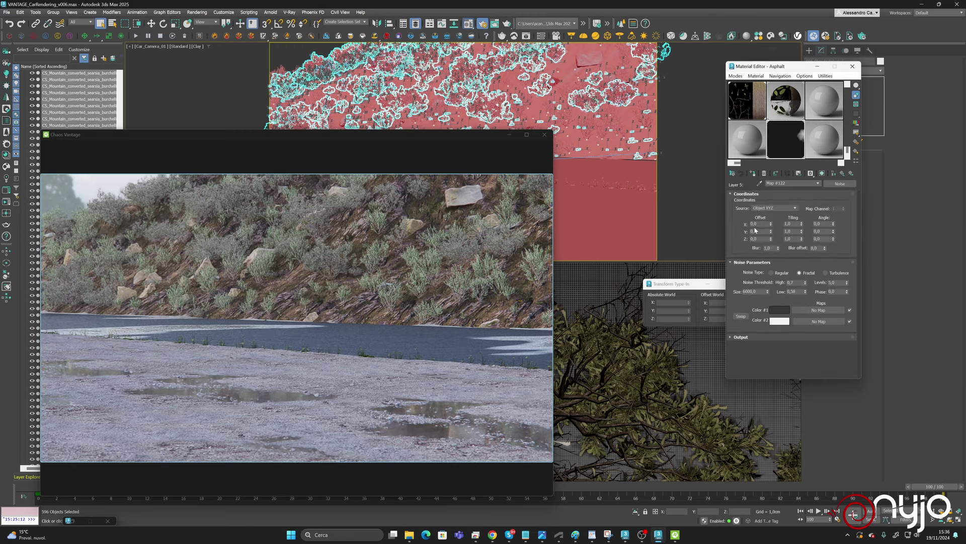
click(783, 321)
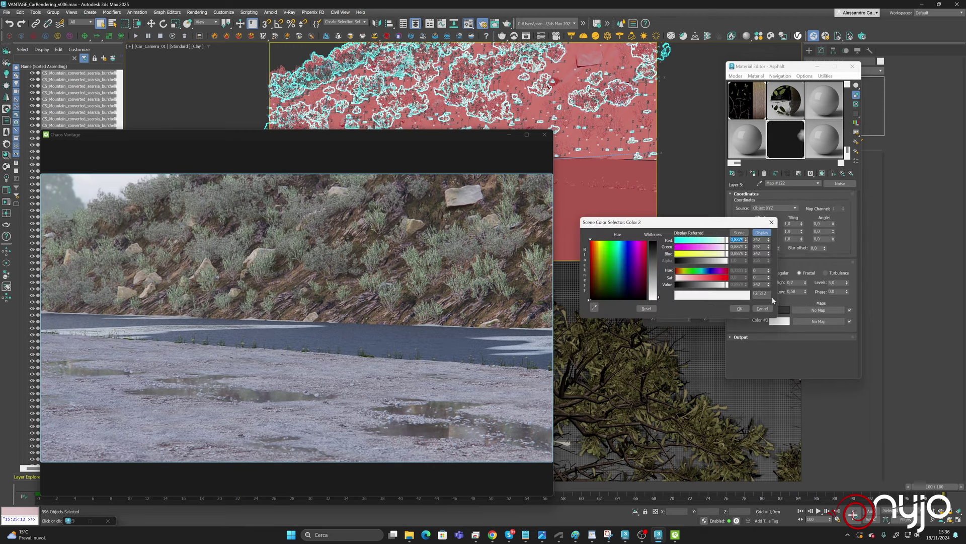
mouse_move(698, 286)
mouse_down()
mouse_move(675, 285)
mouse_move(704, 285)
mouse_up()
click(740, 308)
click(778, 312)
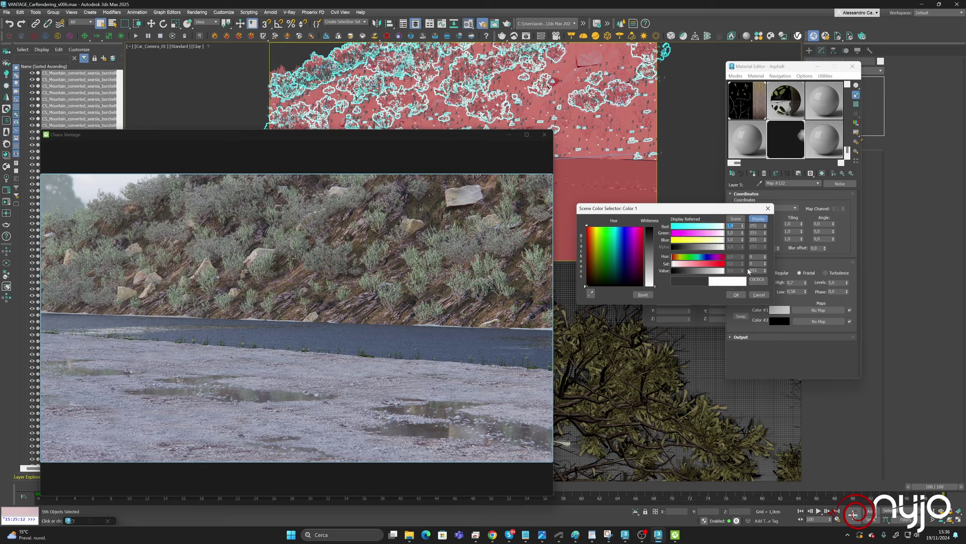
click(738, 300)
Set Layer 5's blend mode to Multiply and return to the Asphalt base material.
click(842, 174)
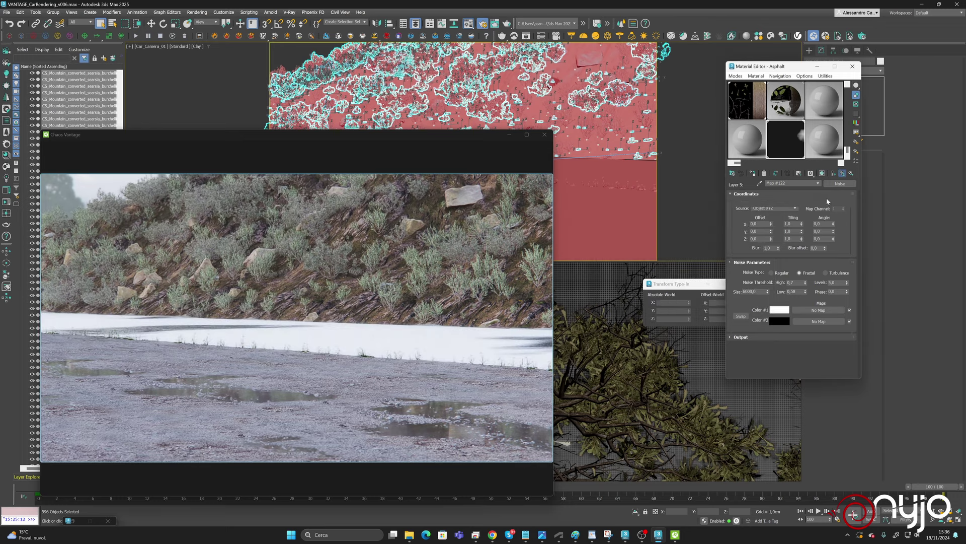
click(851, 174)
click(789, 227)
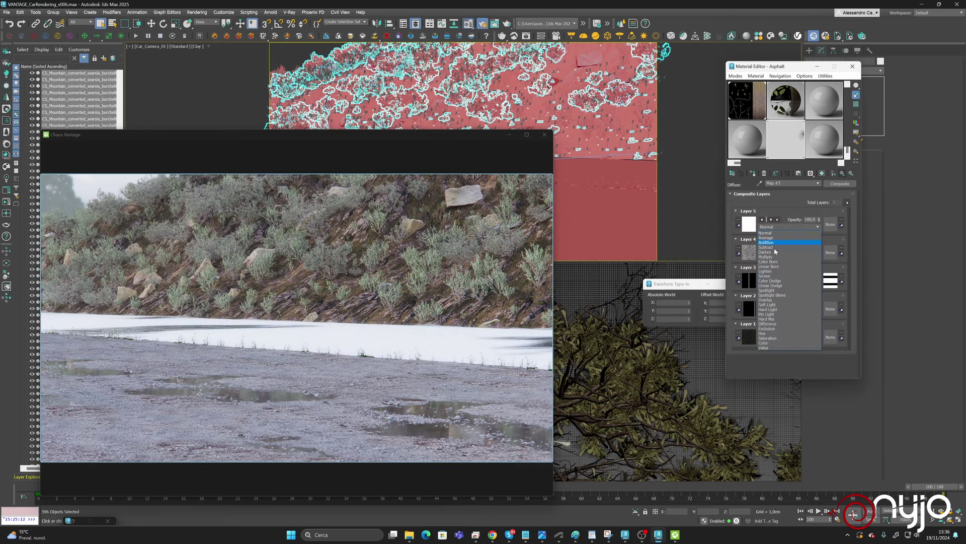
click(773, 257)
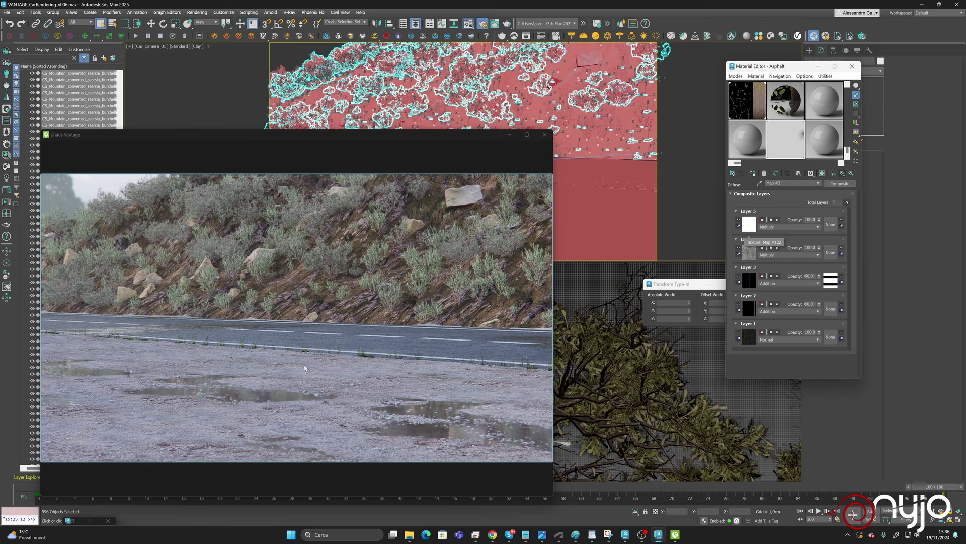
click(842, 174)
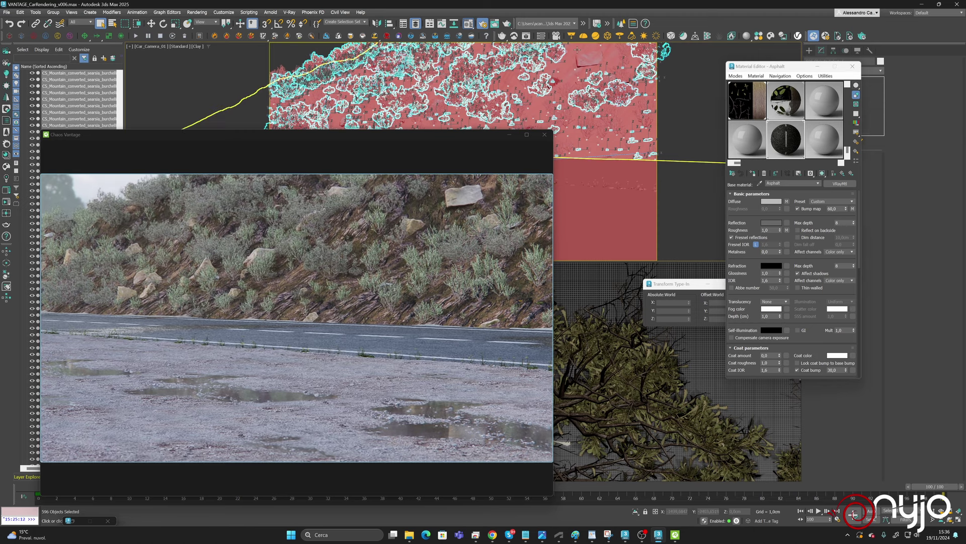
Select the spline and set its absolute Z position to -2,0cm in the Move Transform Type-In.
click(347, 56)
click(151, 23)
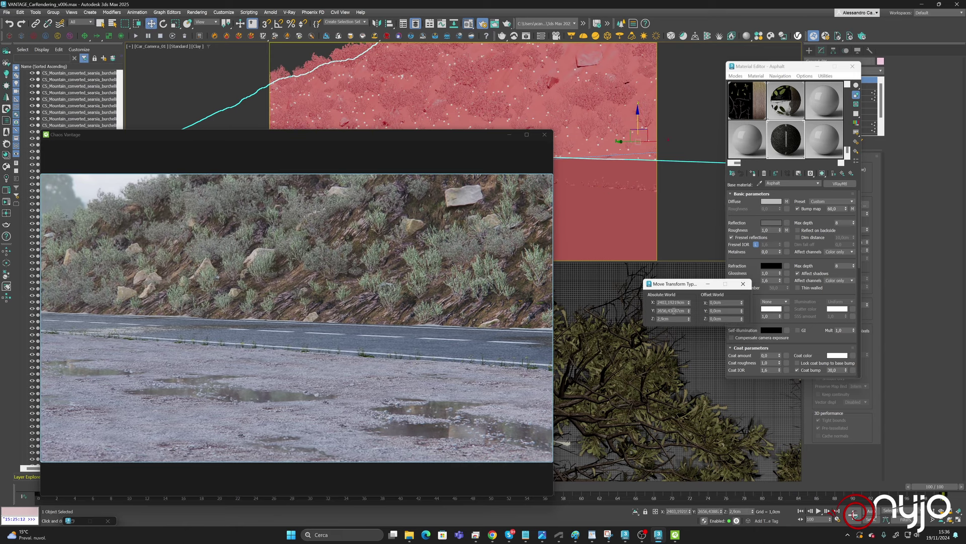
double_click(673, 319)
text(-)
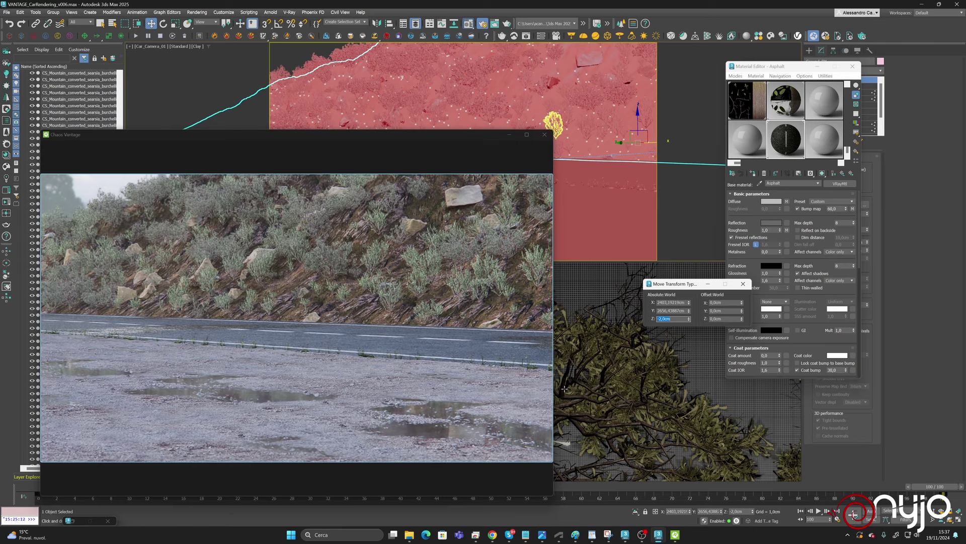
Shrink the Chaos Vantage preview and move it to the upper right of the screen.
drag(553, 495, 363, 367)
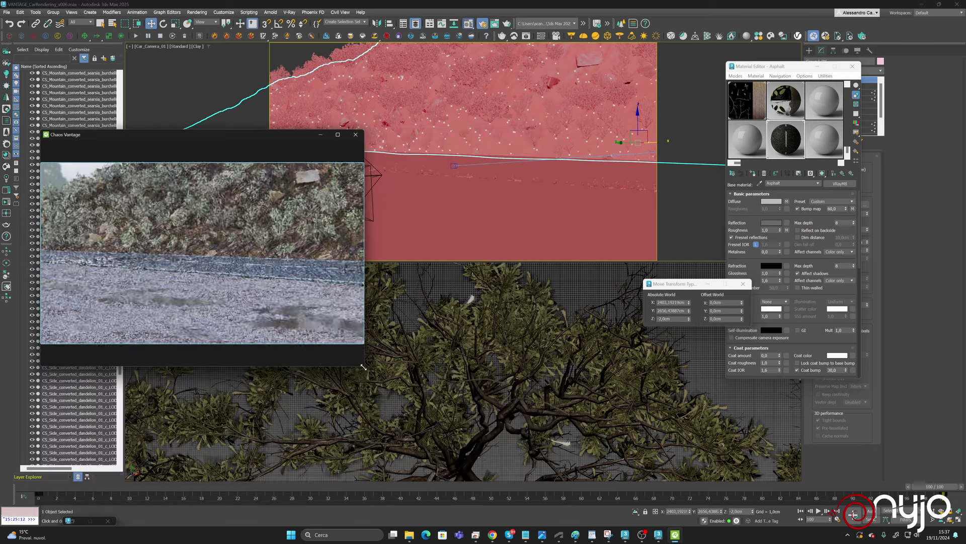
drag(191, 134, 375, 243)
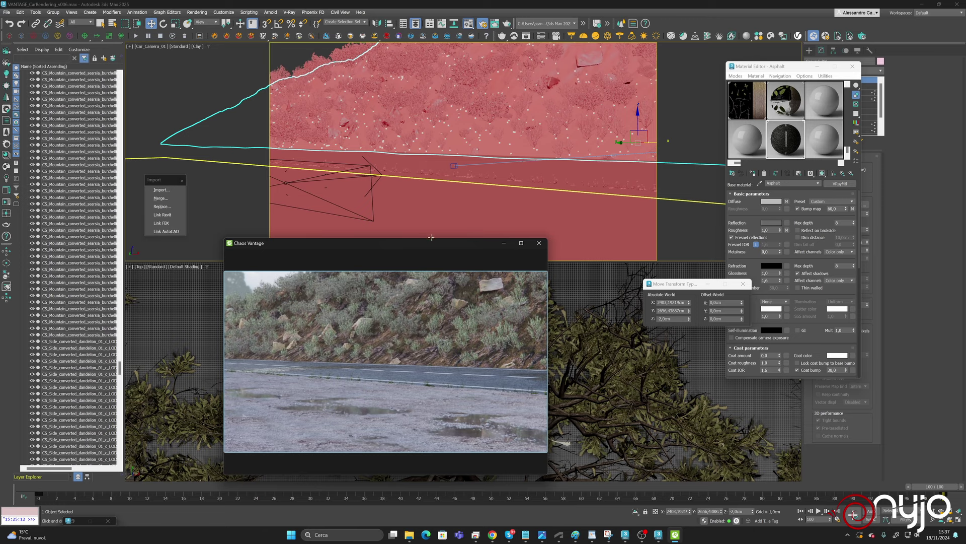
drag(352, 243, 564, 40)
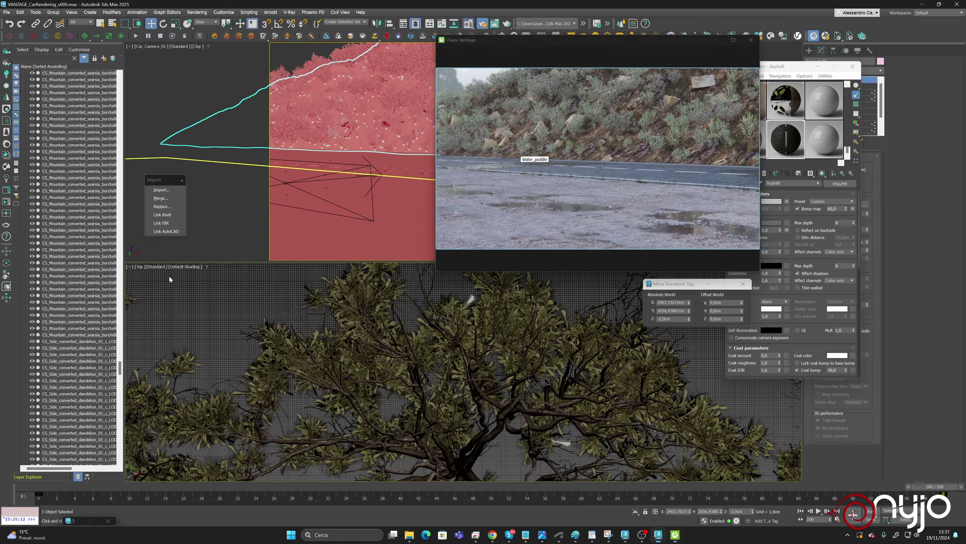
Frame the roadside ground strip in the Top view and select the dandelion objects in the scene list.
click(385, 343)
scroll(453, 397, down, 5)
scroll(554, 382, down, 10)
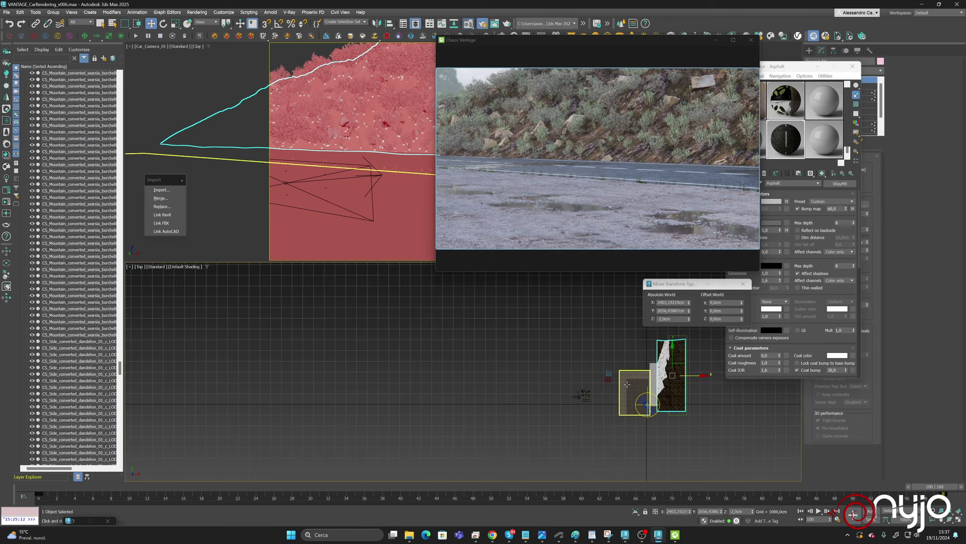
middle_drag(574, 368, 438, 372)
scroll(511, 393, up, 5)
scroll(436, 330, up, 3)
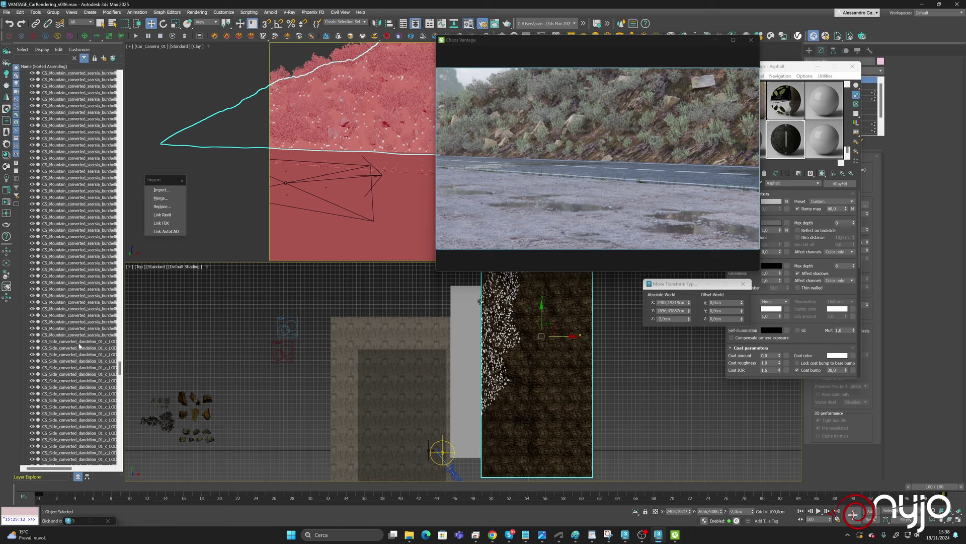
click(79, 346)
drag(121, 367, 122, 451)
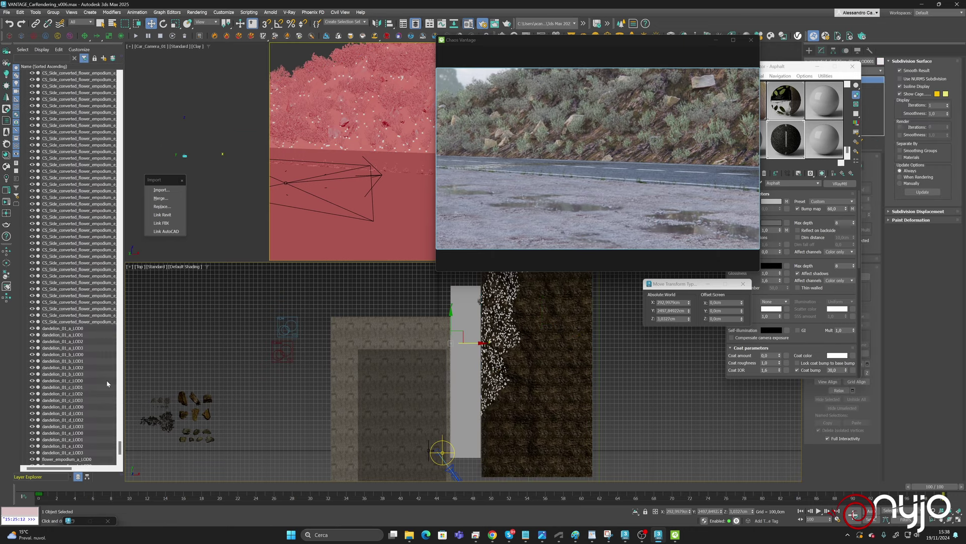
Group the roadside flower objects as Grass_Side_SX.
shift+click(87, 322)
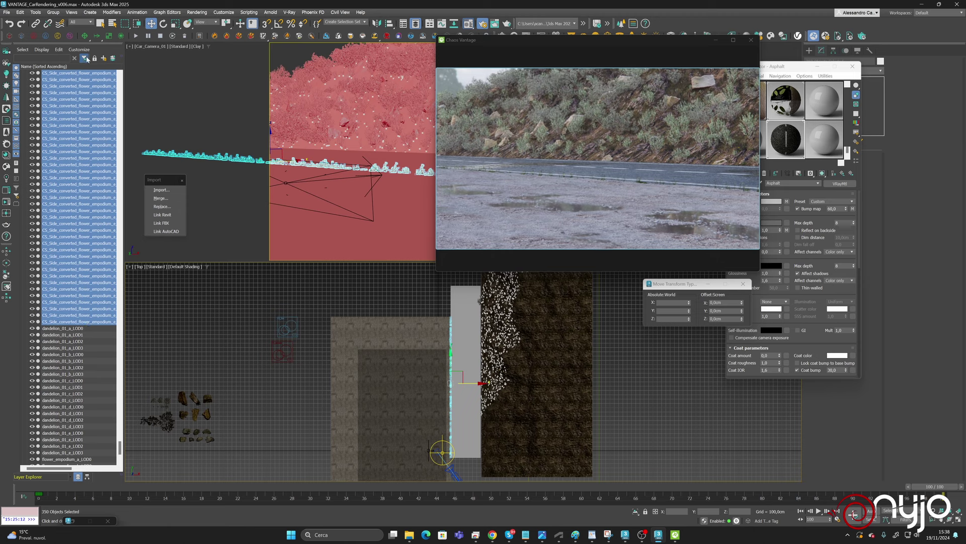
click(53, 12)
click(58, 24)
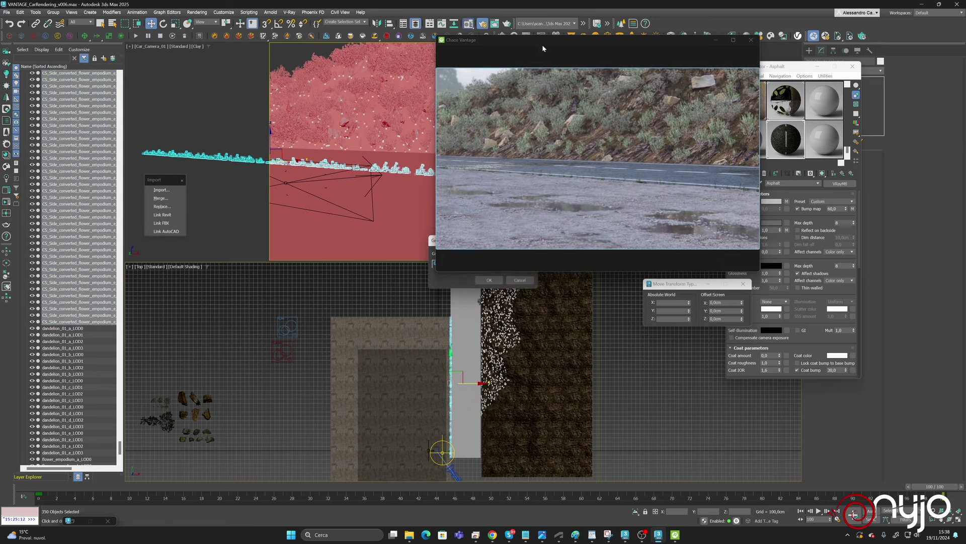
drag(543, 46, 655, 51)
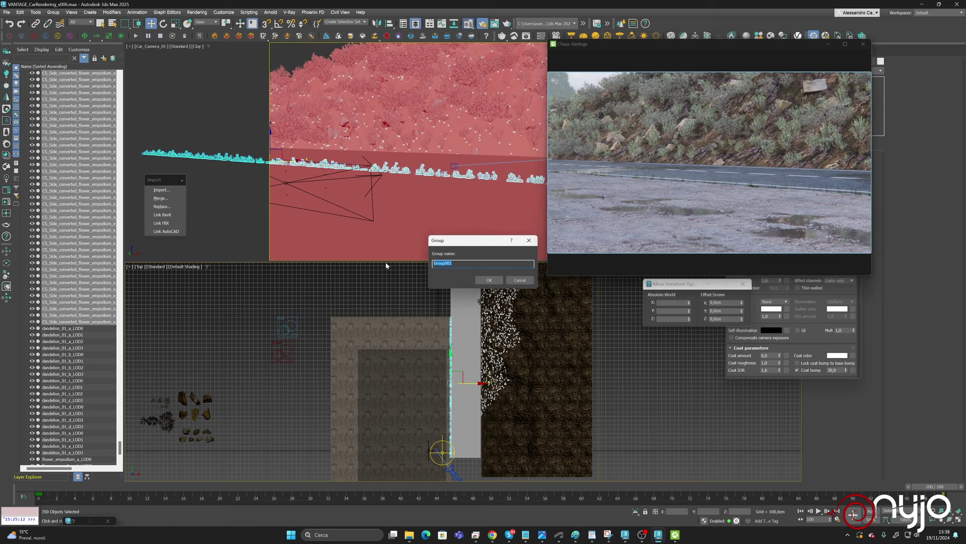
text(Grass_Side_SX)
key(Return)
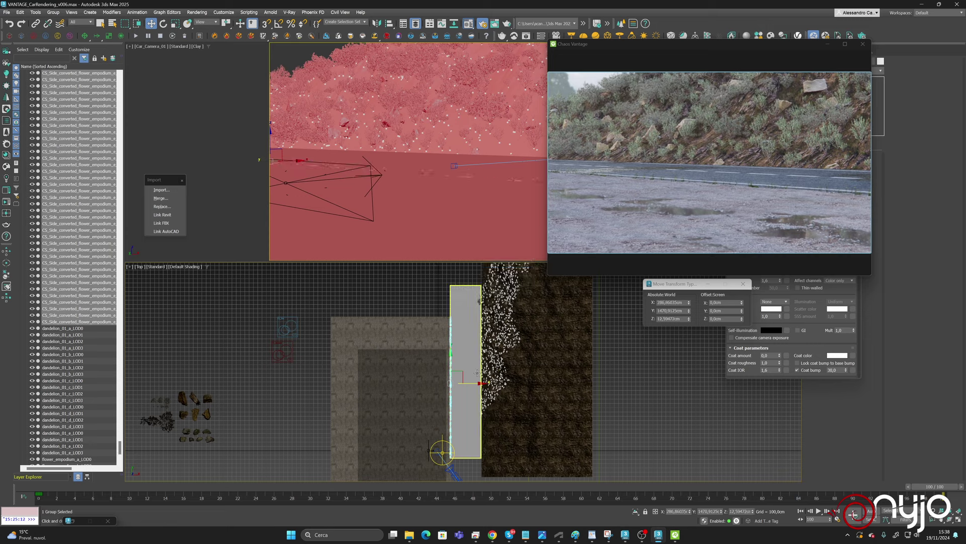
Clone the grass group along X and name the copy Grass_Side_DX001.
mouse_move(478, 382)
mouse_down()
mouse_move(502, 382)
mouse_move(499, 390)
mouse_up()
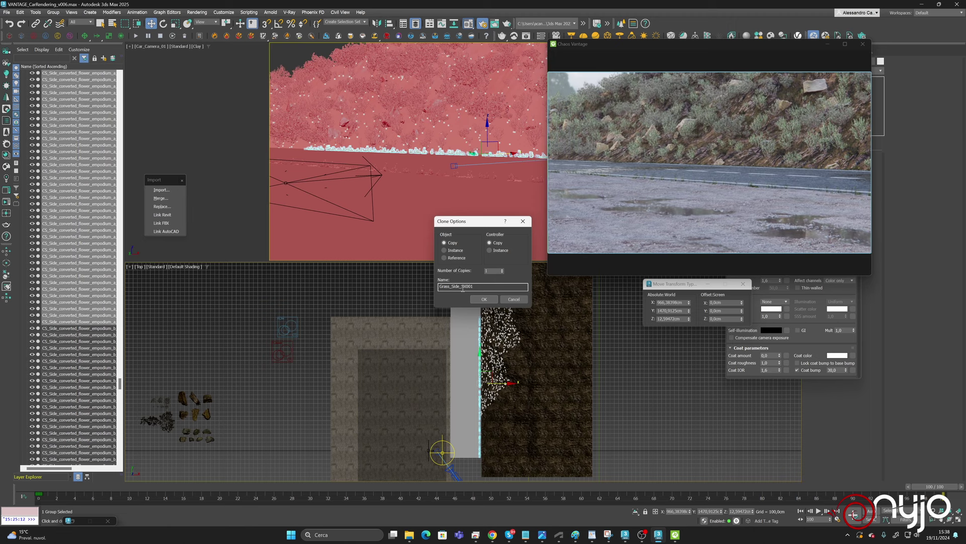
drag(461, 286, 504, 292)
text(DX001)
click(484, 299)
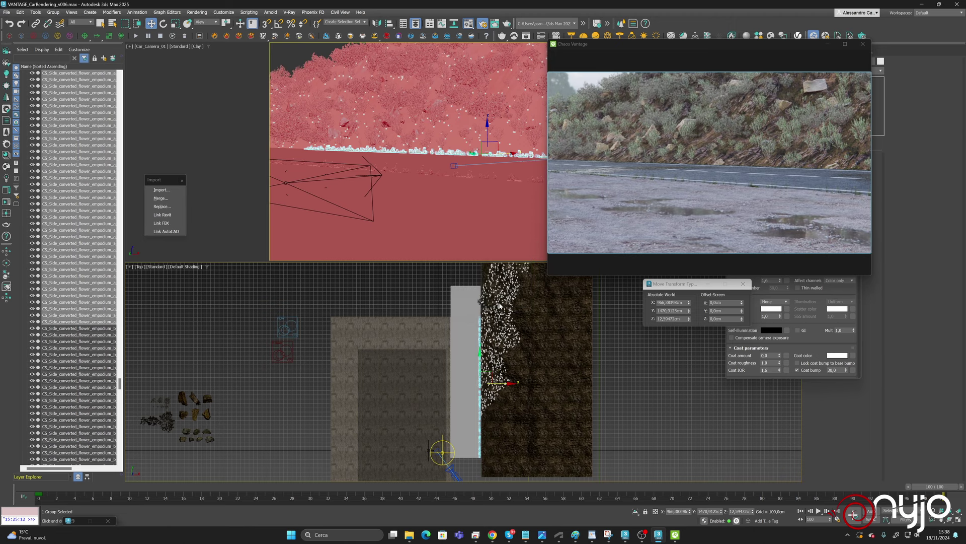
Rotate the copied grass group -180° about Z with angle snap enabled.
click(163, 23)
click(504, 368)
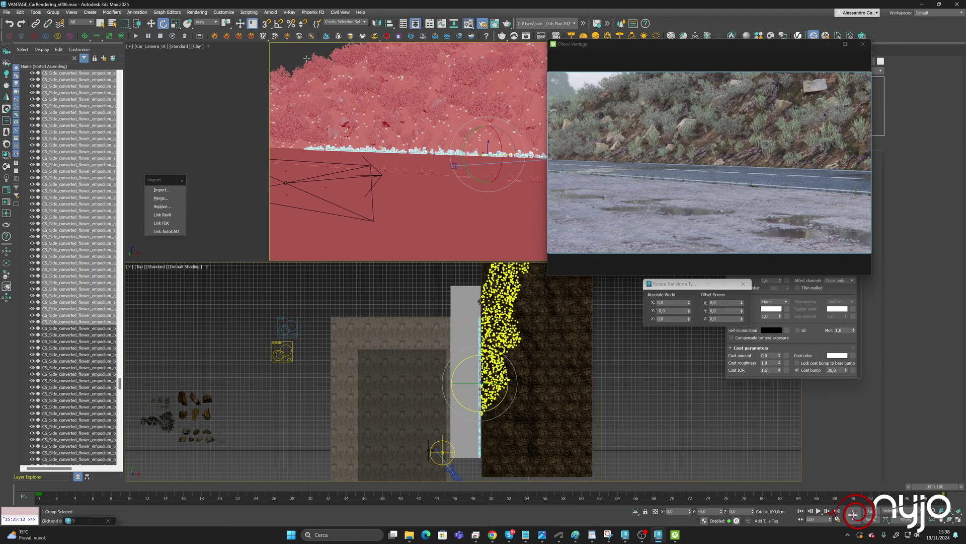
click(279, 25)
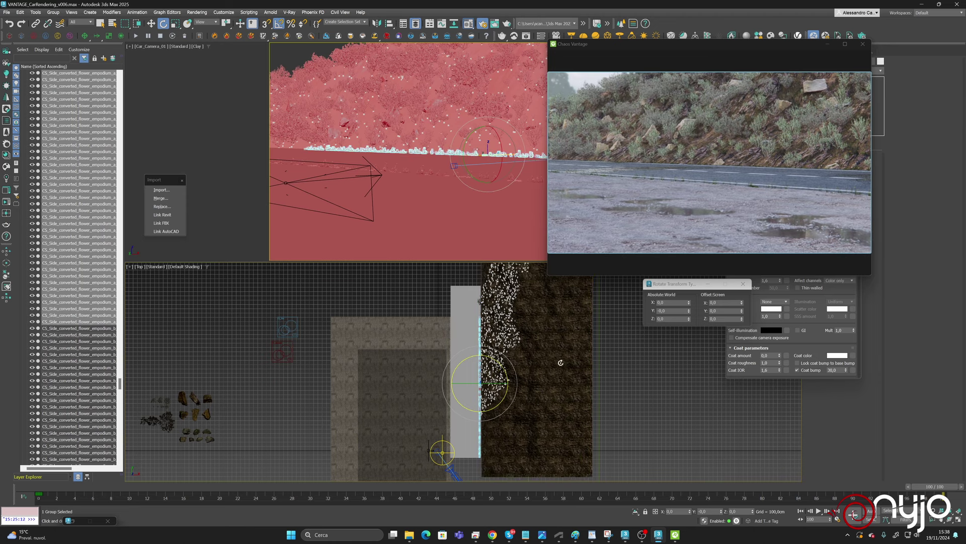
click(679, 319)
text(-180)
key(Return)
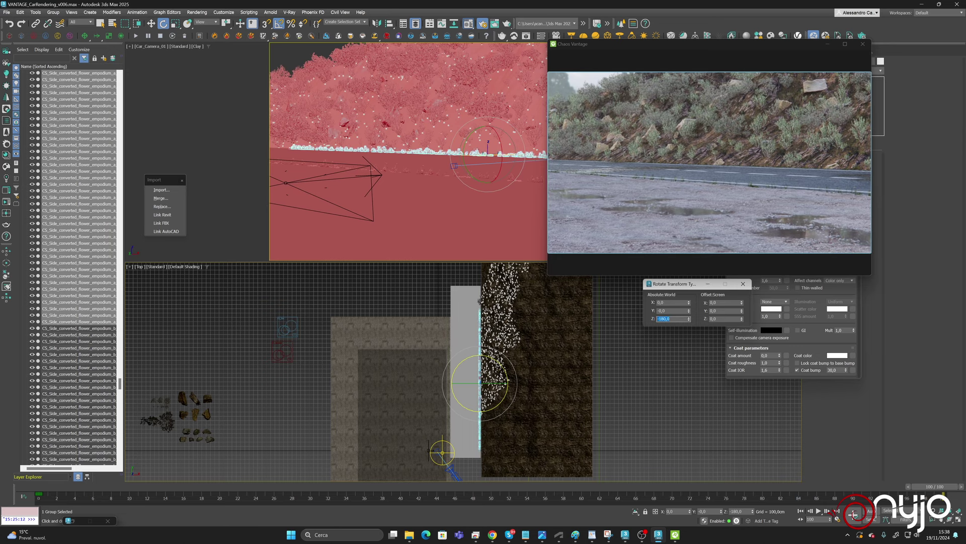
Nudge the rotated grass strip slightly along X.
click(151, 24)
scroll(478, 365, up, 4)
drag(478, 364, 483, 361)
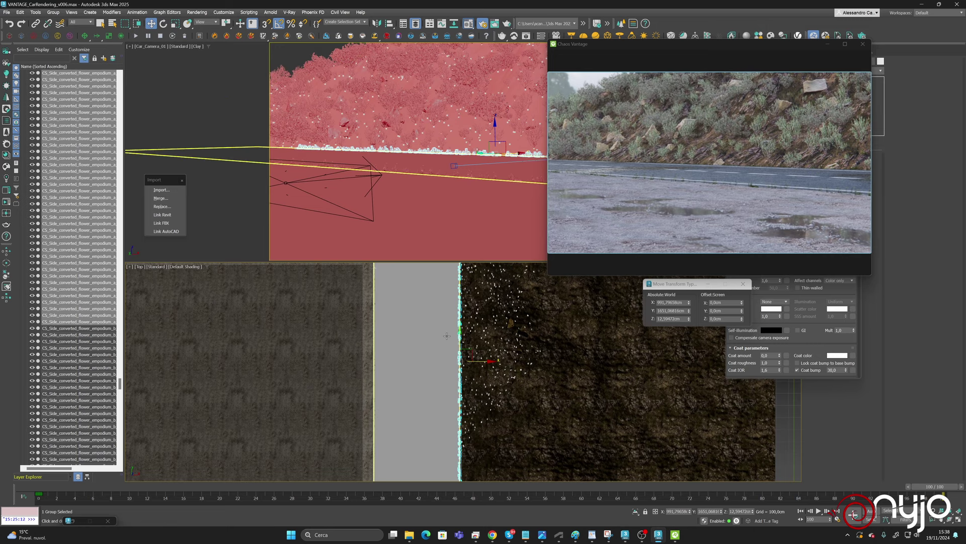
Slide the copied grass strip along Y to about 2199 cm, moving the Vantage preview left.
drag(461, 335, 443, 287)
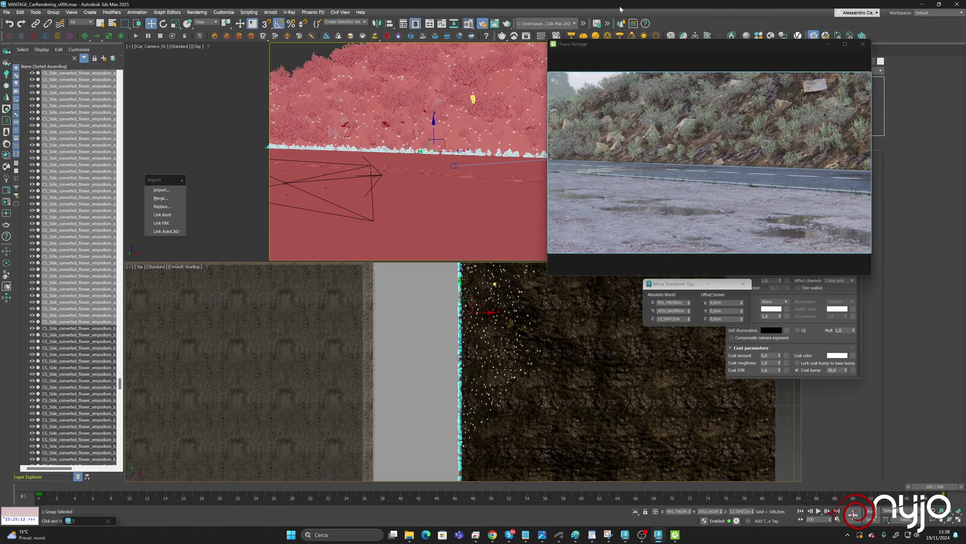
drag(617, 46, 136, 221)
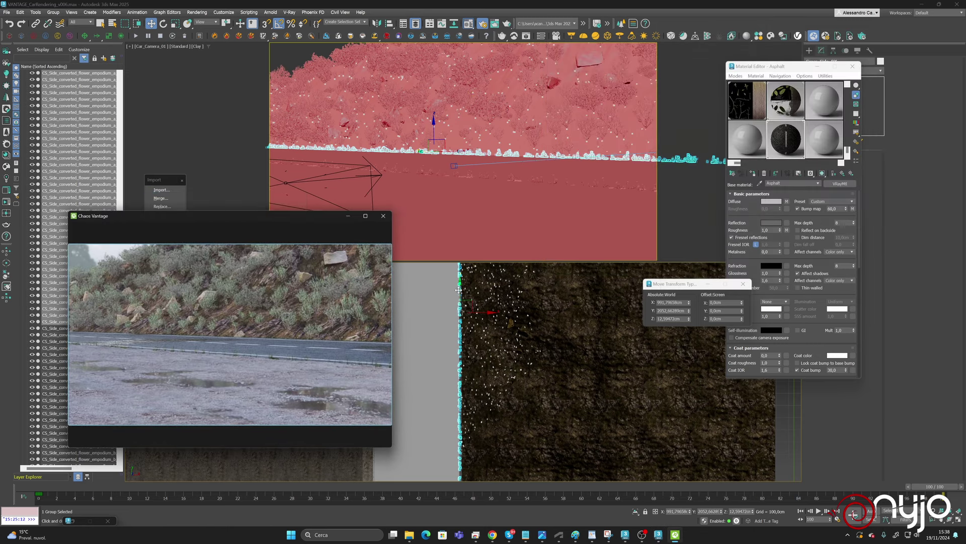
drag(458, 285, 456, 264)
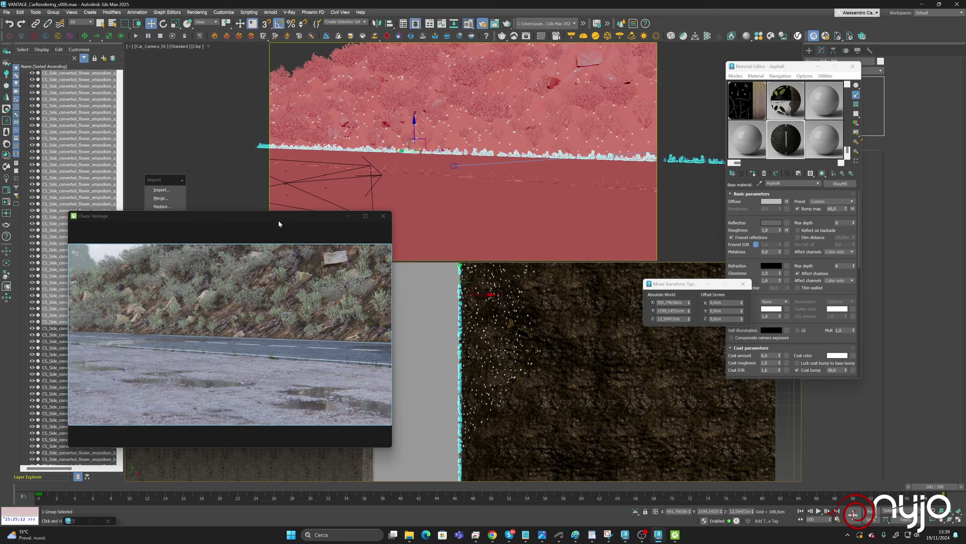
drag(281, 222, 275, 246)
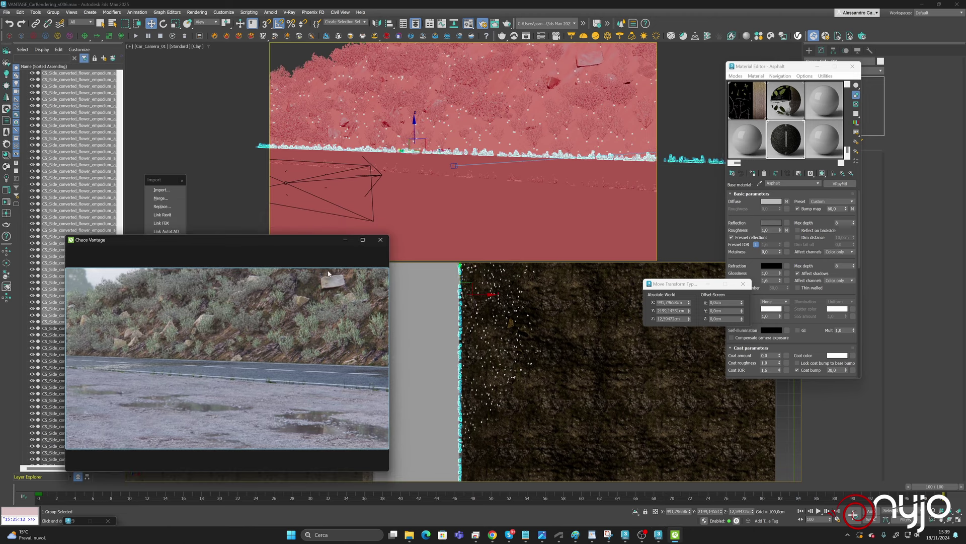
Select the camera the view looks through and close the Material Editor.
click(153, 47)
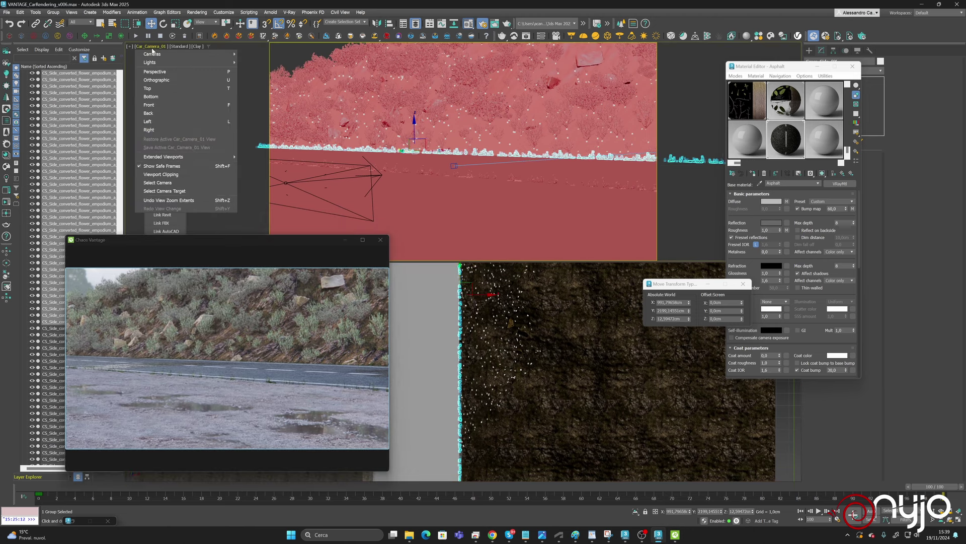
click(167, 183)
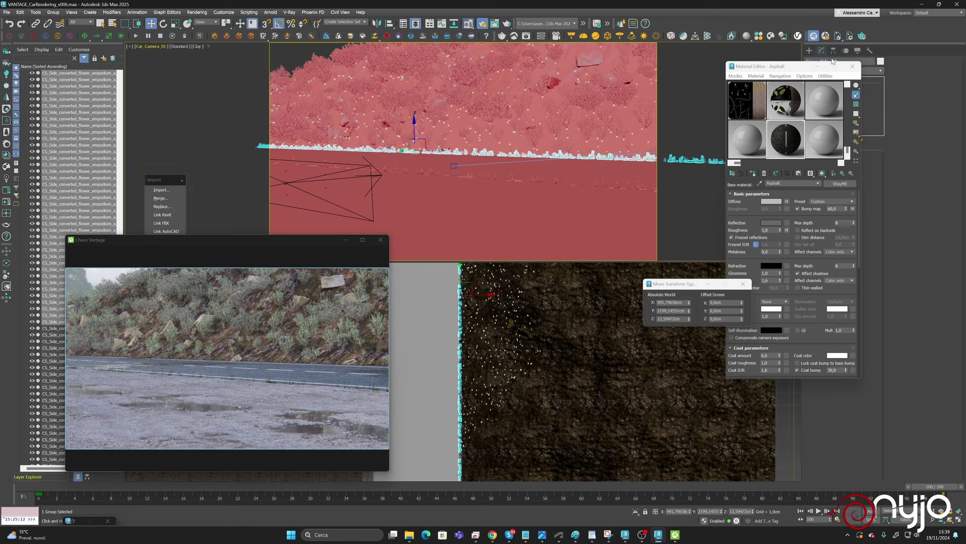
key(m)
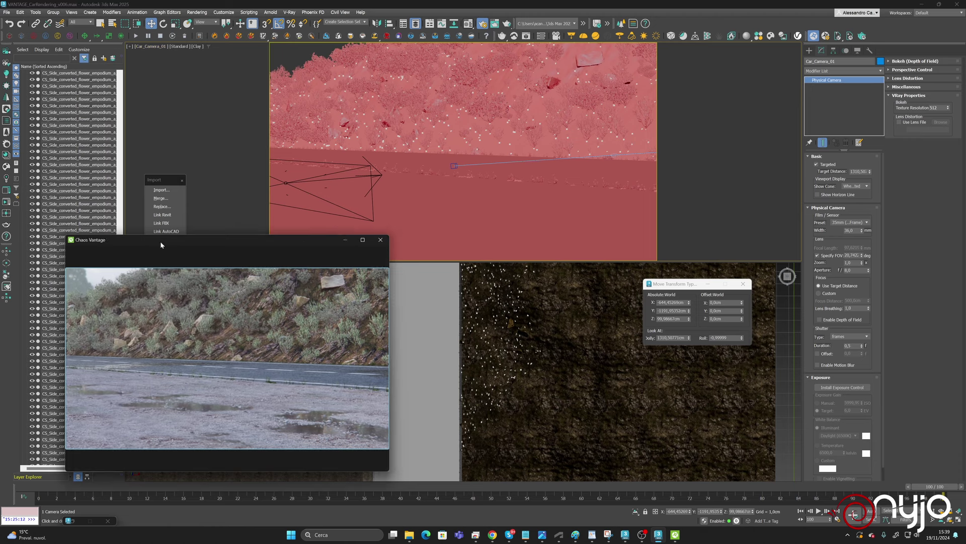
Save the scene as VANTAGE_CarRendering_v006.max.
drag(160, 240, 331, 236)
click(6, 12)
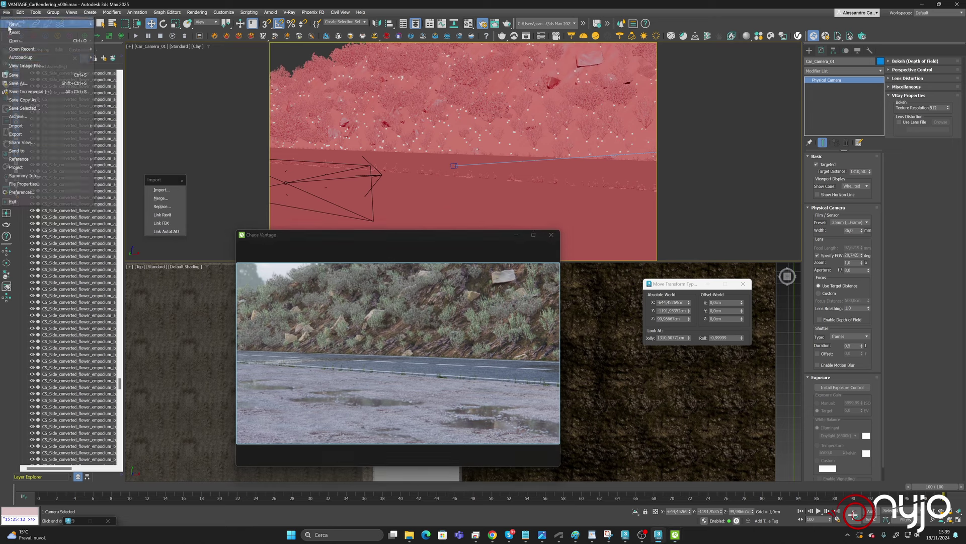
click(14, 75)
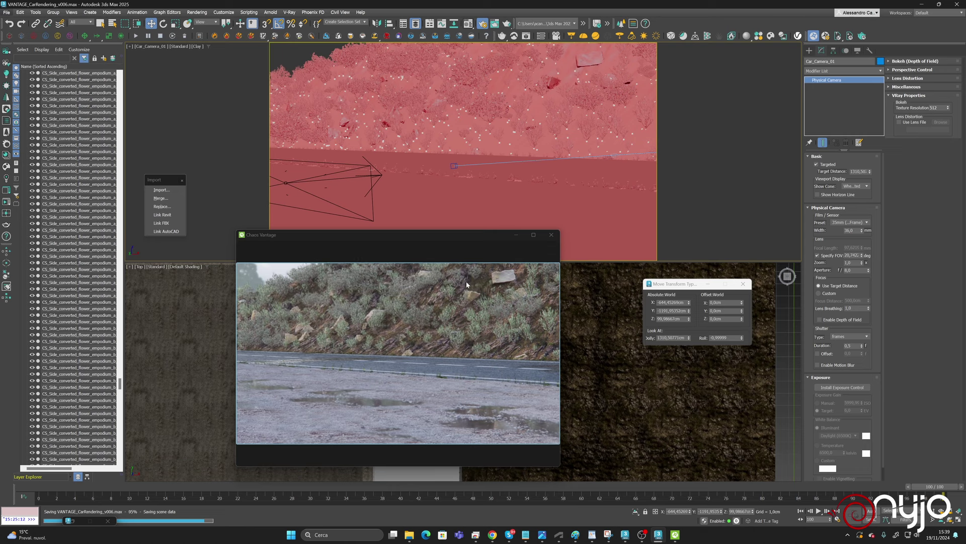
Collapse and unhide the Ferrari_Shaded layer in the Scene Explorer so the grey Ferrari shows.
click(624, 117)
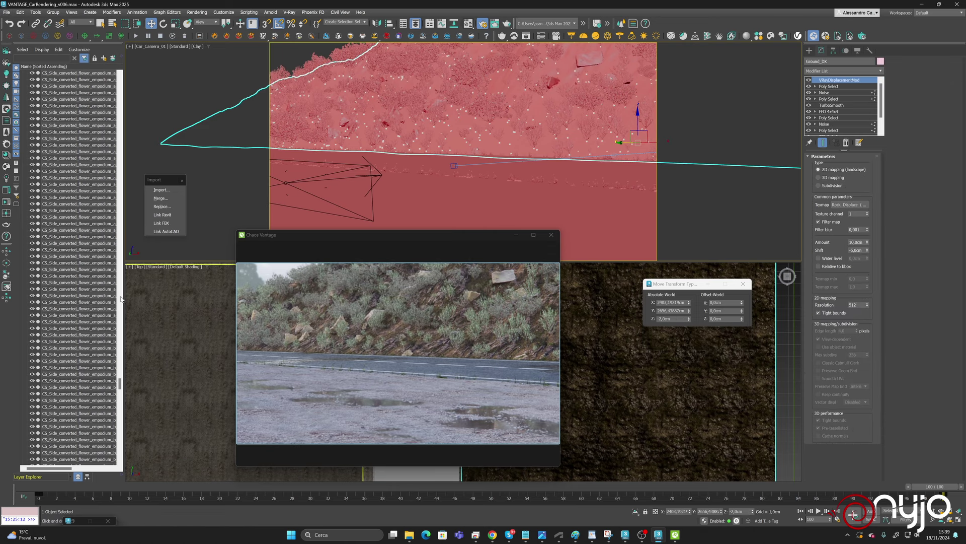
drag(121, 437, 123, 457)
scroll(78, 441, up, 15)
drag(120, 418, 125, 198)
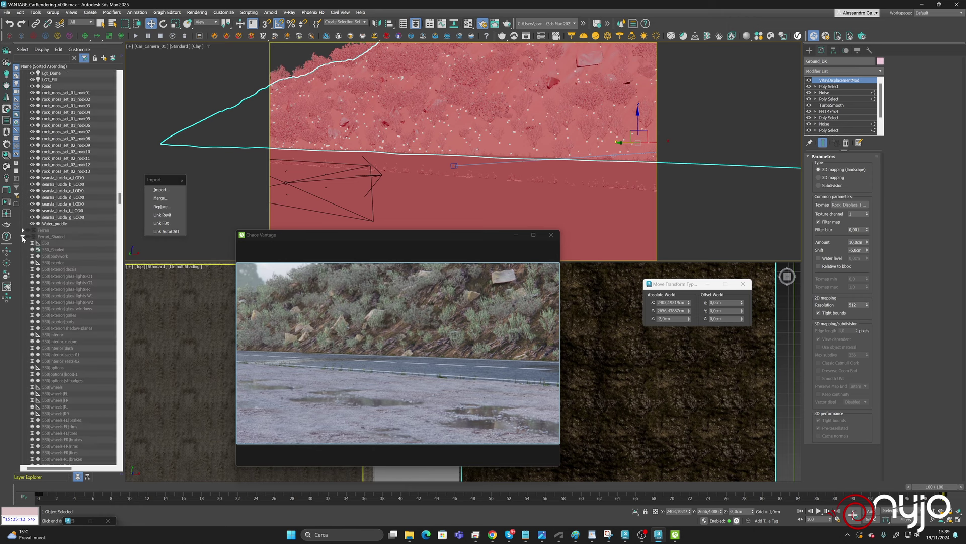
click(23, 236)
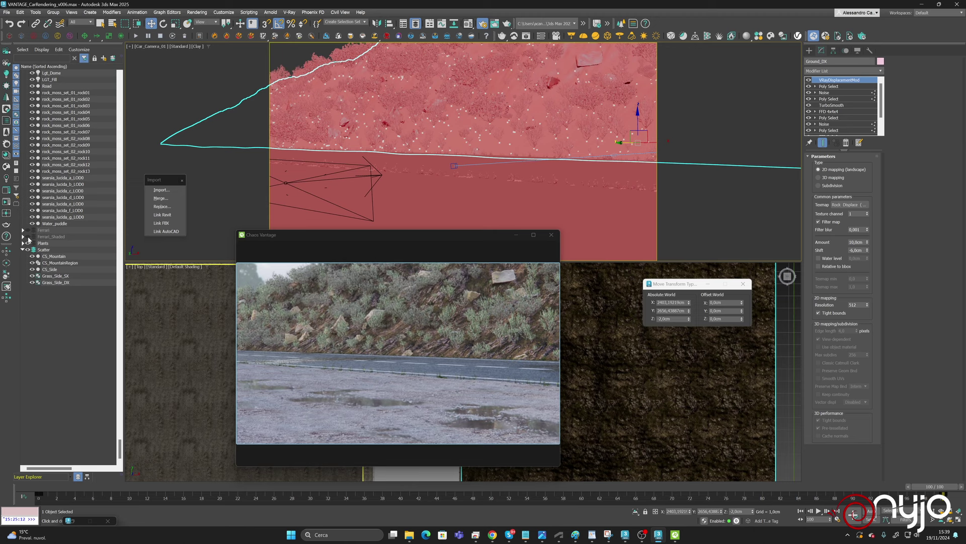
click(28, 236)
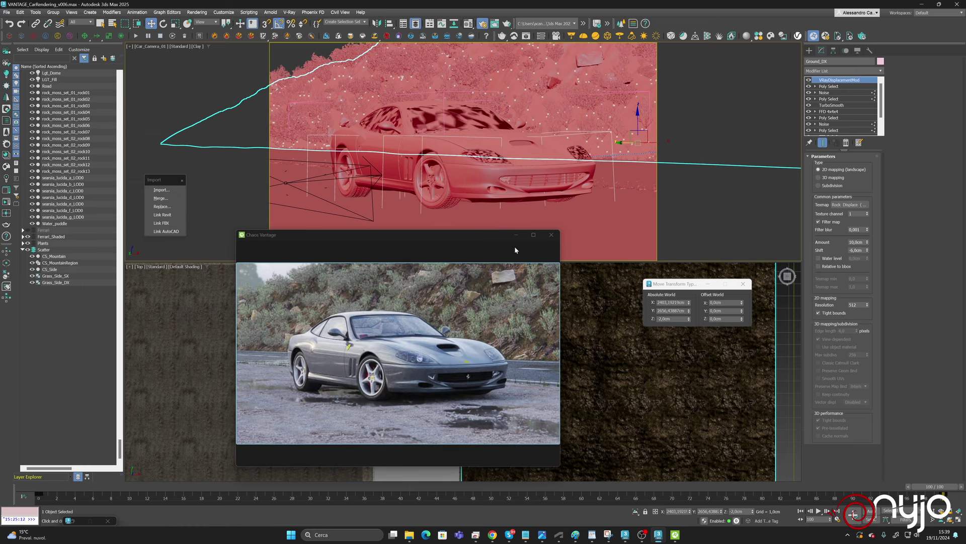
Move and enlarge the Vantage window, then show the camera's depth of field settings.
mouse_move(532, 237)
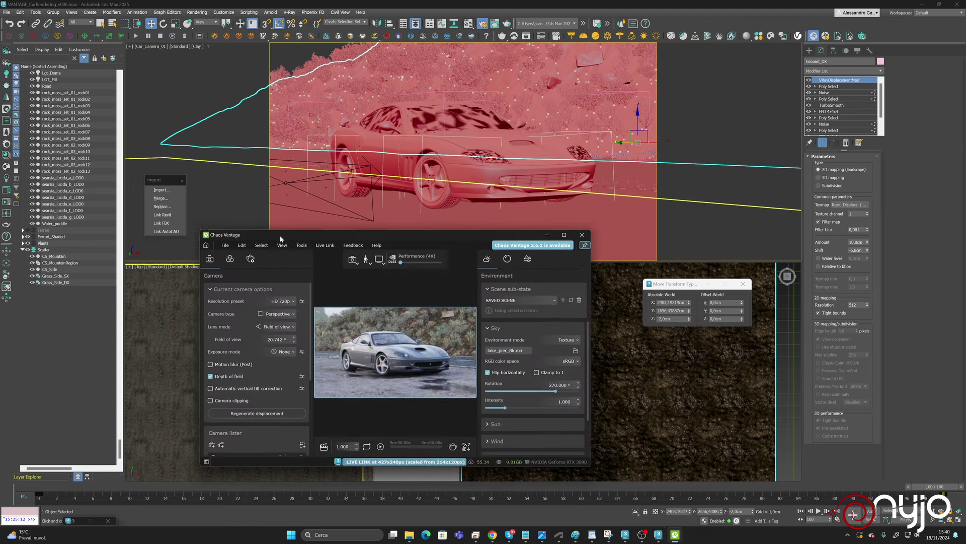
drag(280, 239, 195, 236)
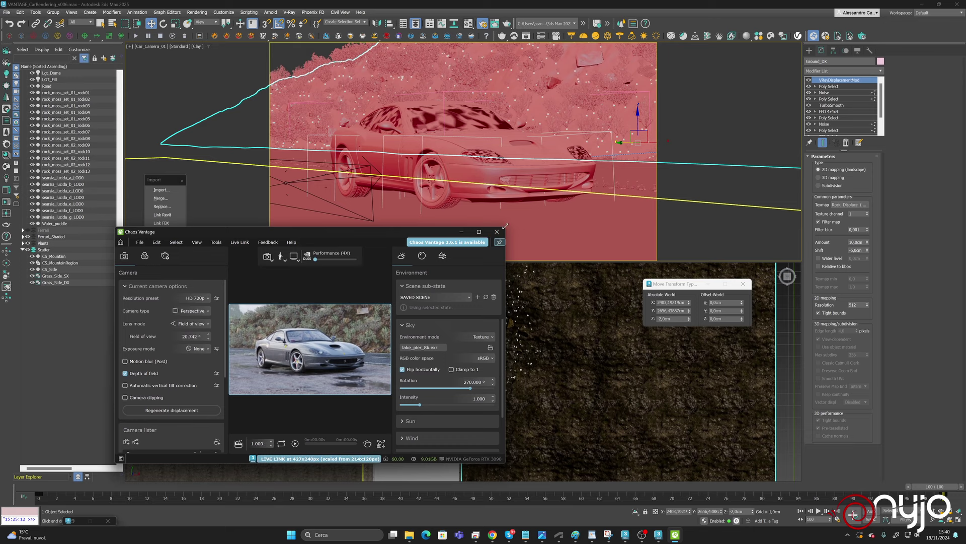
drag(505, 226, 682, 119)
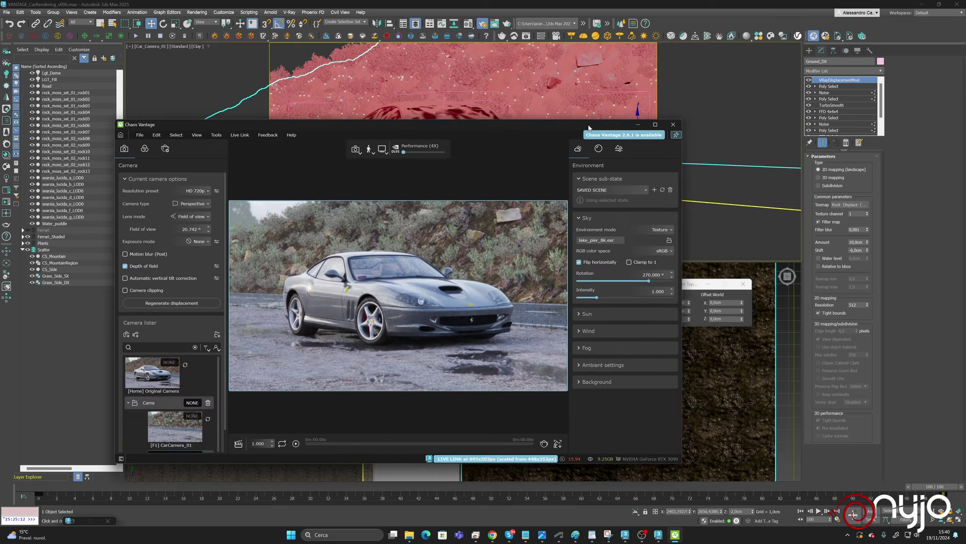
drag(589, 128, 591, 165)
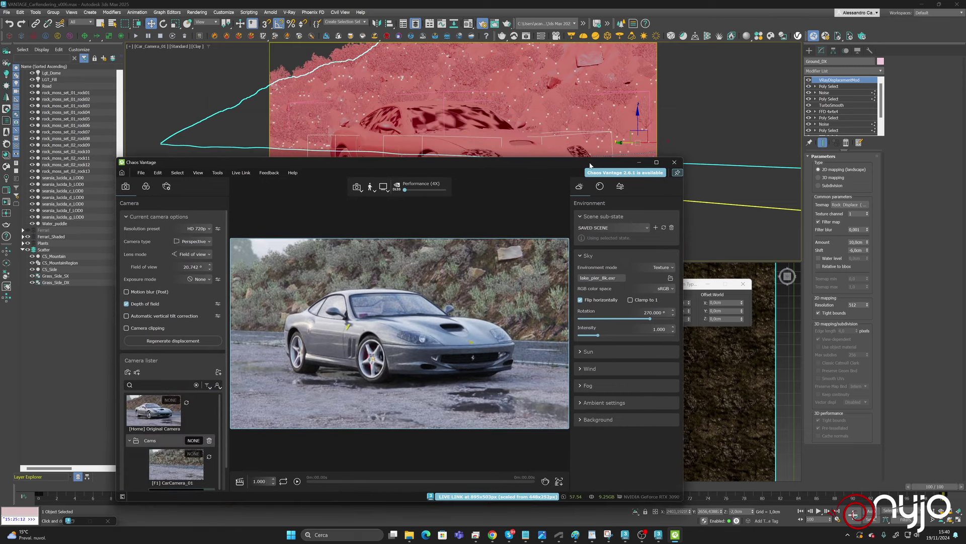
click(218, 304)
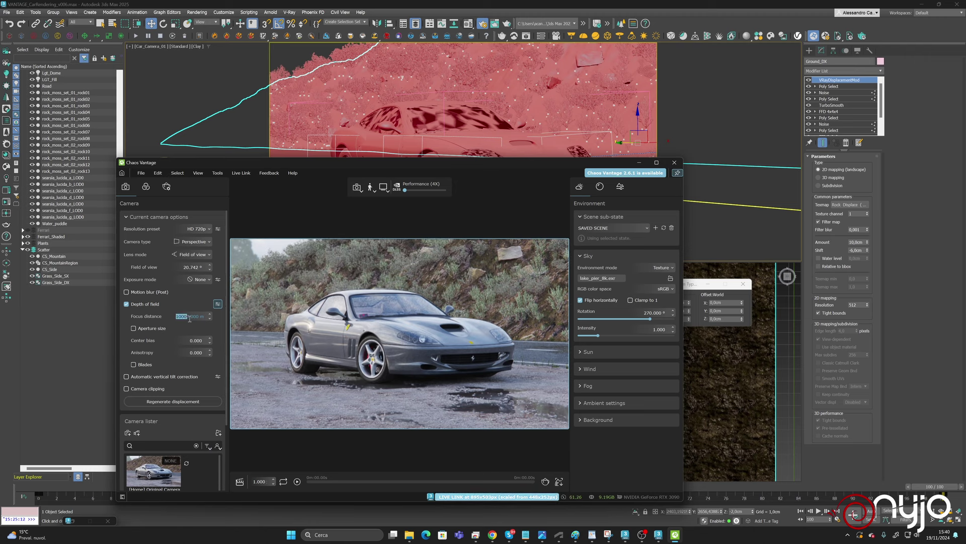
Enter the depth-of-field focus distance, trying 100 and 5000 before settling on 7500 mm.
text(100)
key(Return)
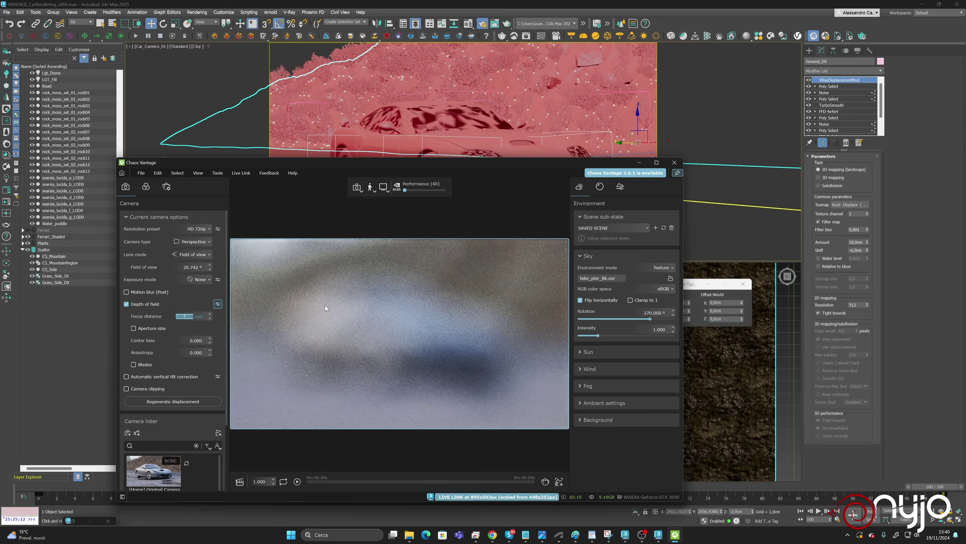
text(500)
key(BackSpace)
key(BackSpace)
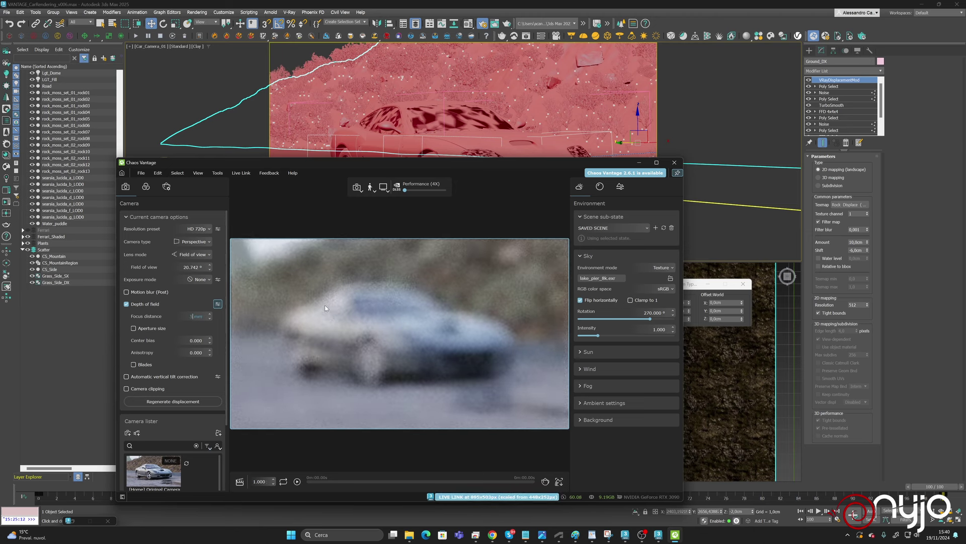
text(00)
key(Return)
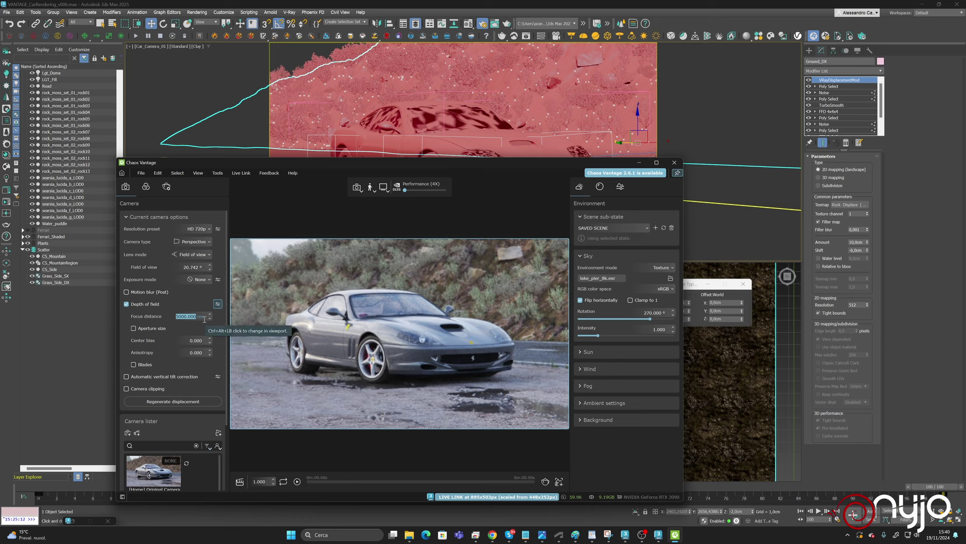
text(1)
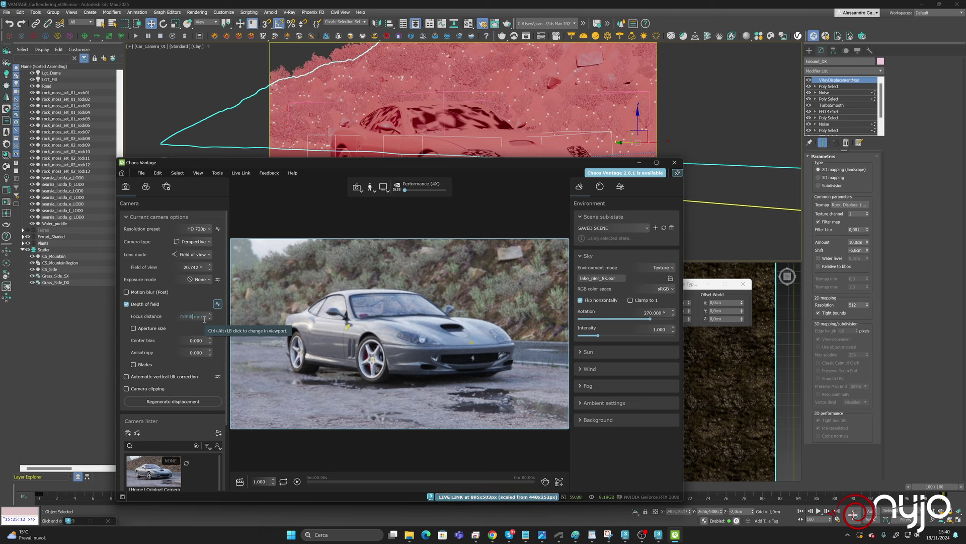
click(204, 319)
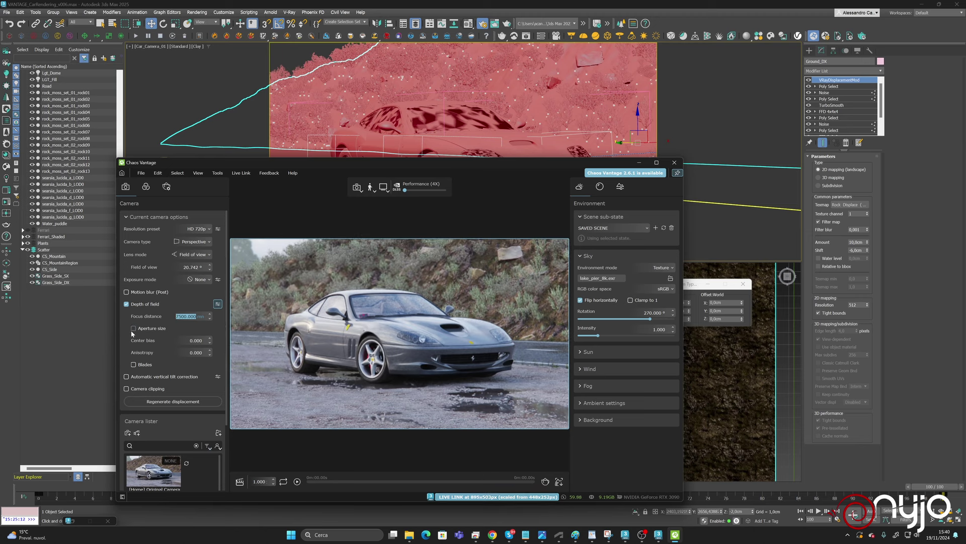
Enable five-blade bokeh and rotate the blades 30°.
click(134, 364)
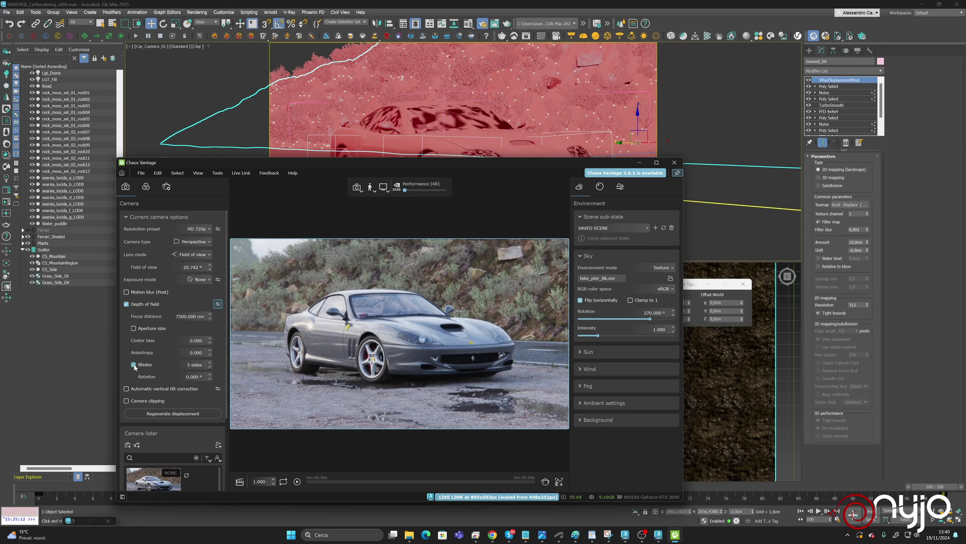
click(200, 377)
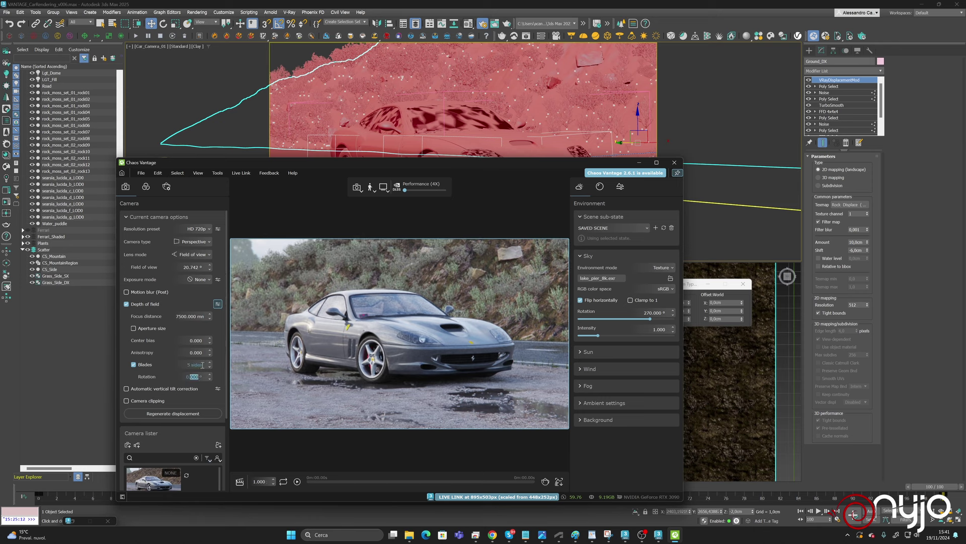
text(30)
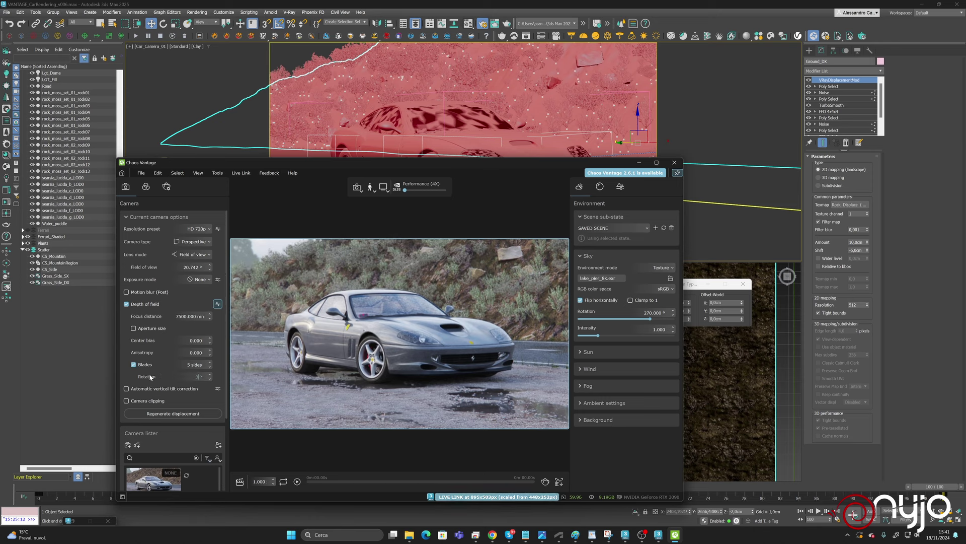
key(Return)
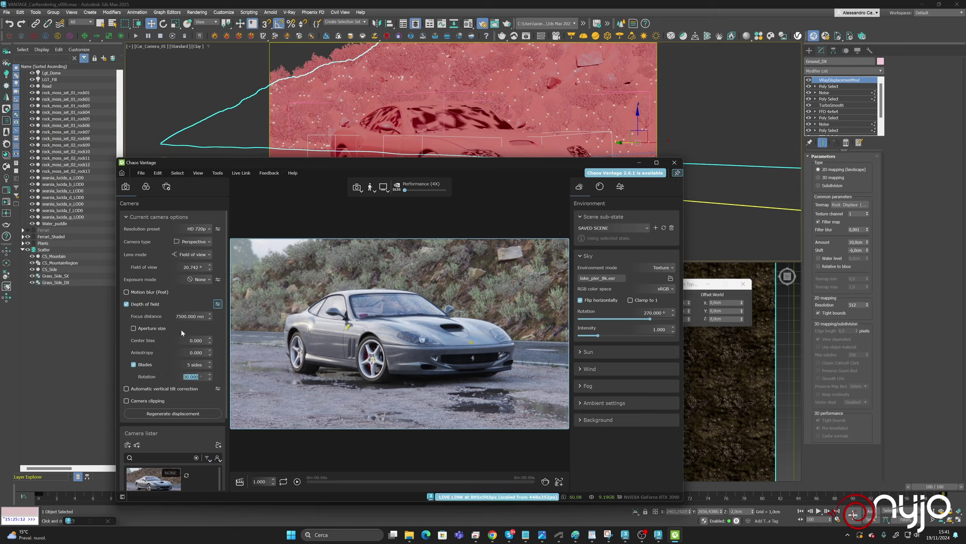
Enable a custom aperture size and drag it to test the background blur.
click(134, 328)
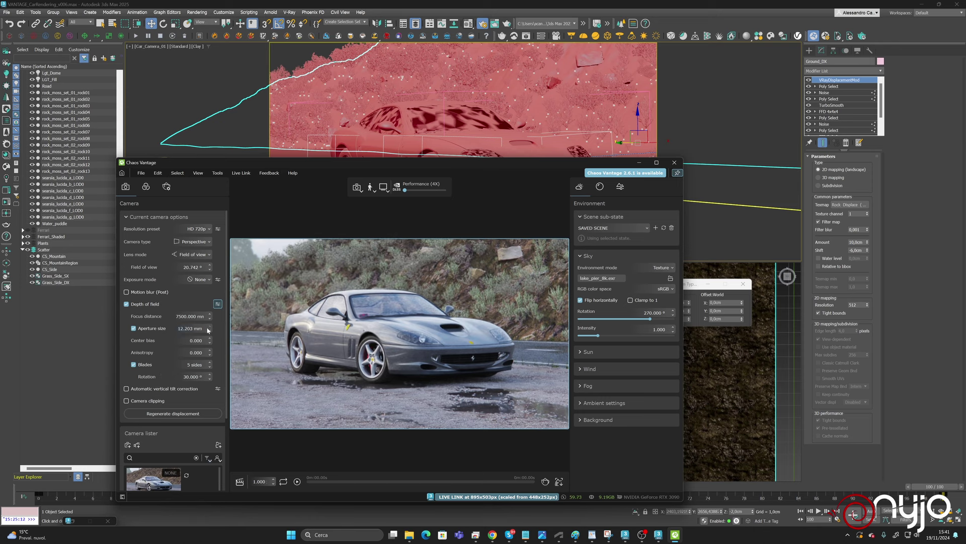
drag(210, 331, 212, 358)
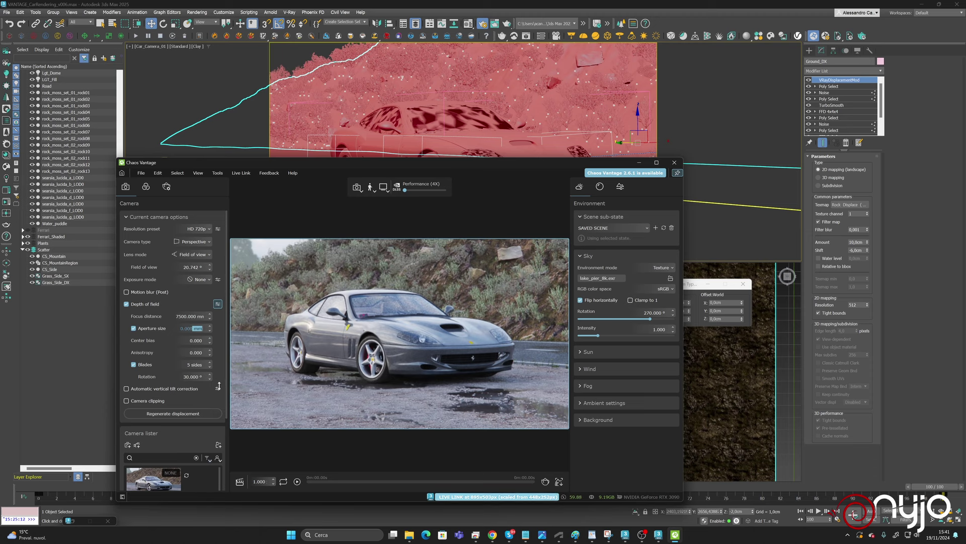
drag(218, 214, 220, 145)
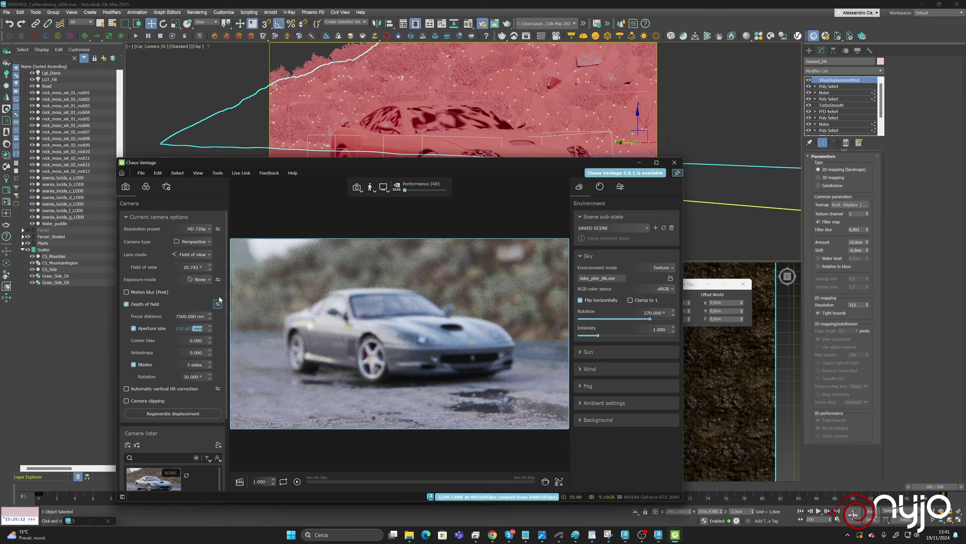
Set the focus distance to 10000 mm.
double_click(182, 317)
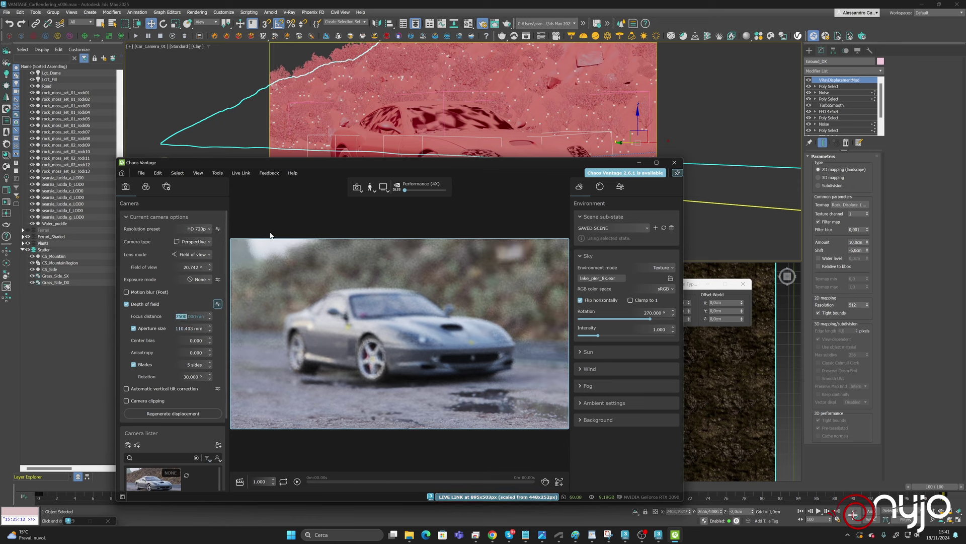
text(1000)
key(Return)
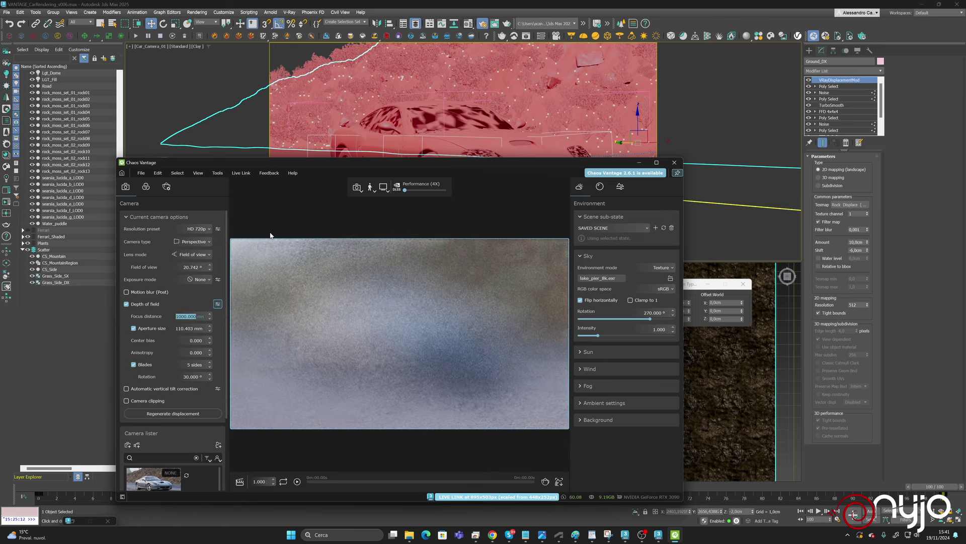
text(10000)
key(Return)
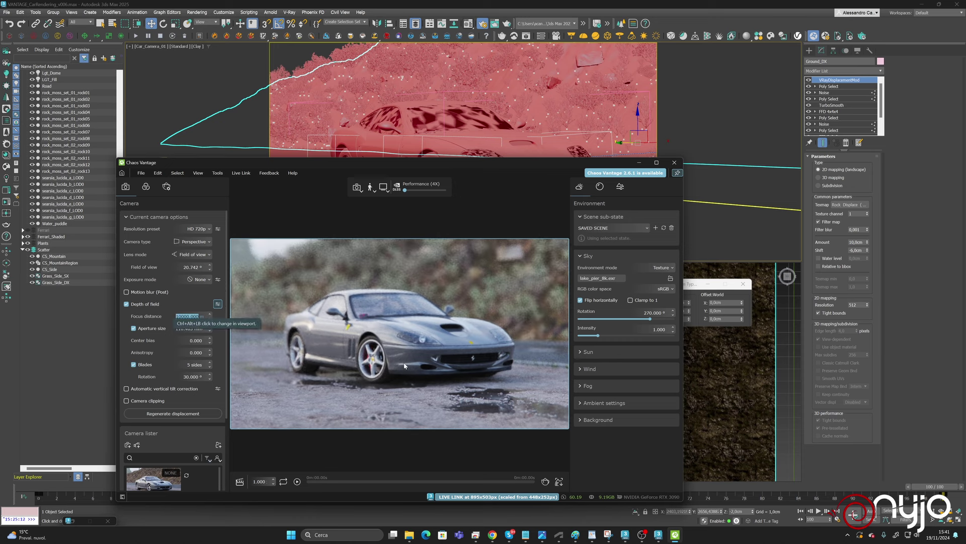
key(Return)
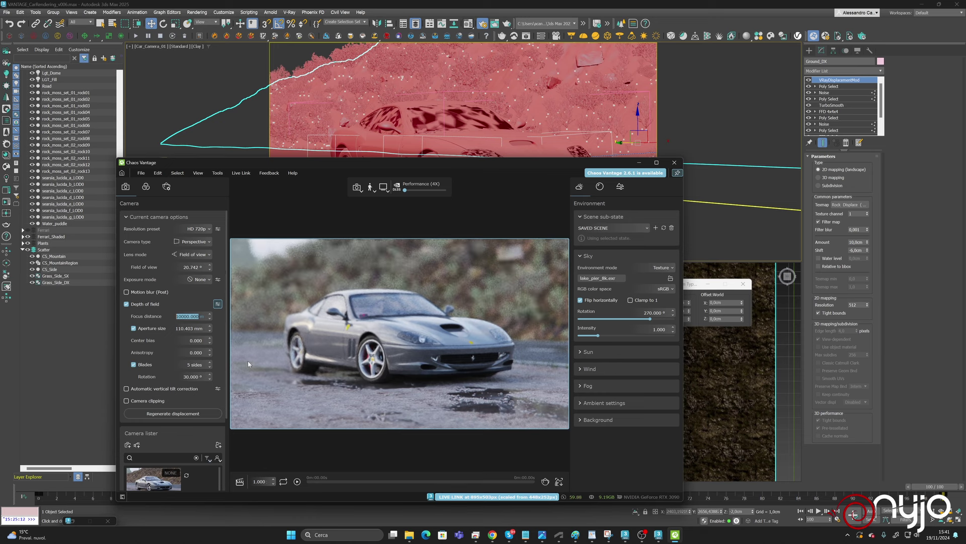
Try aperture sizes of 50, 15 and 25 mm, settling on 20 mm.
double_click(182, 328)
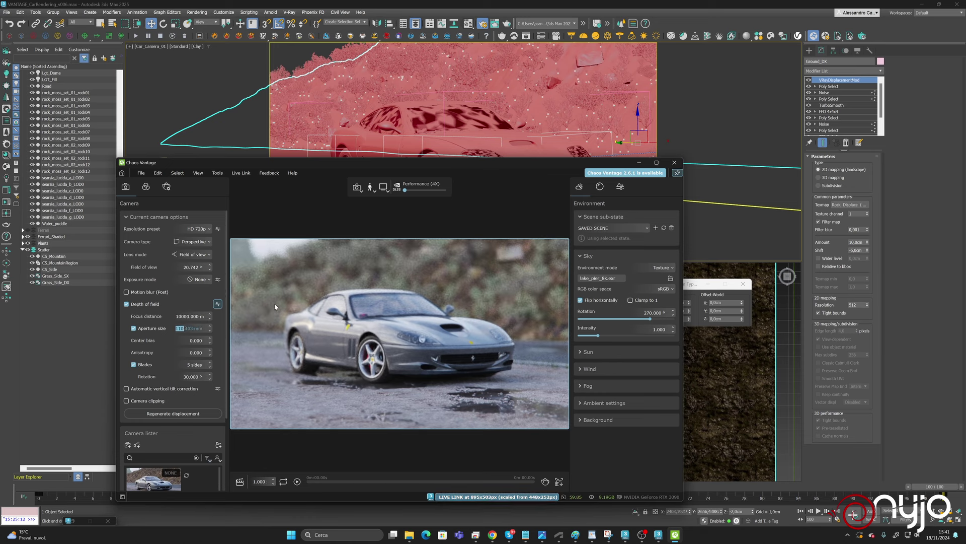
text(50)
key(Return)
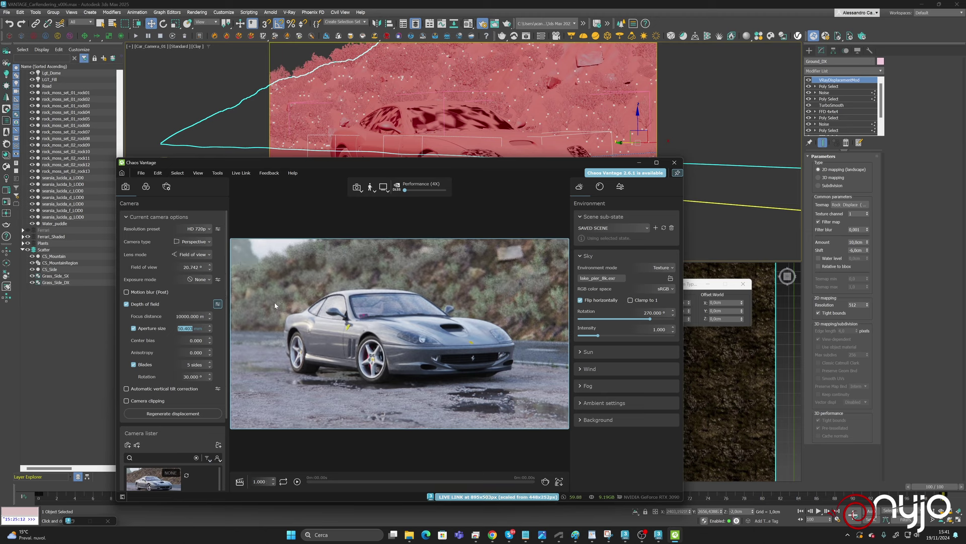
text(20)
key(Return)
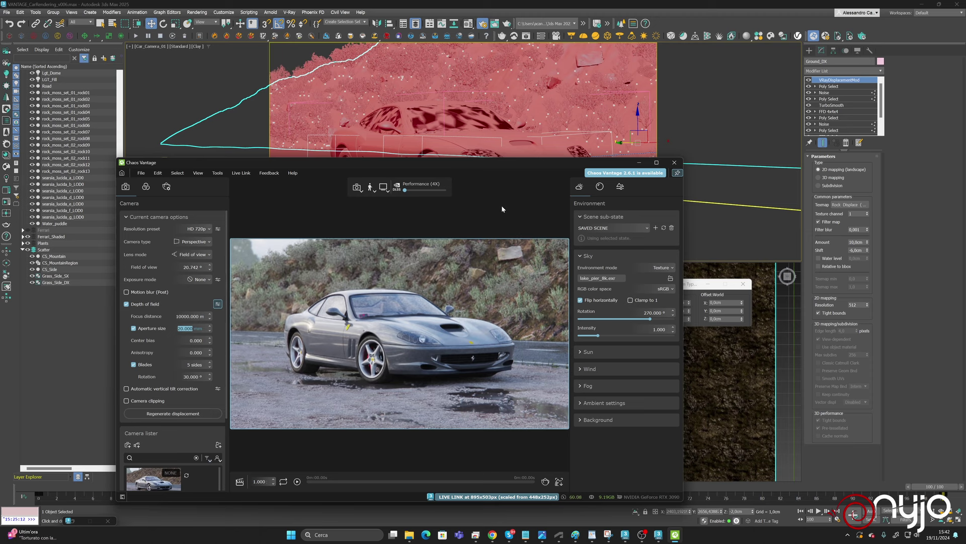
text(15)
key(Return)
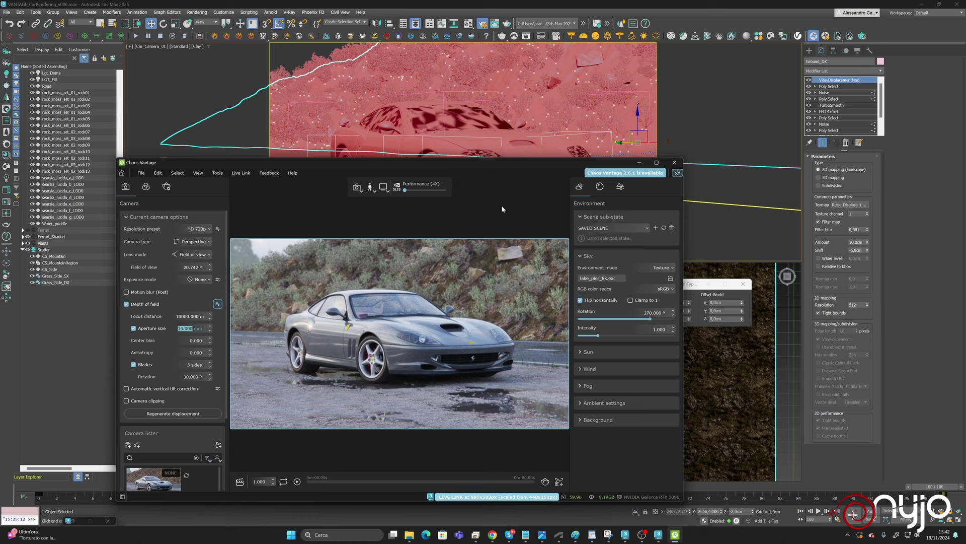
text(25)
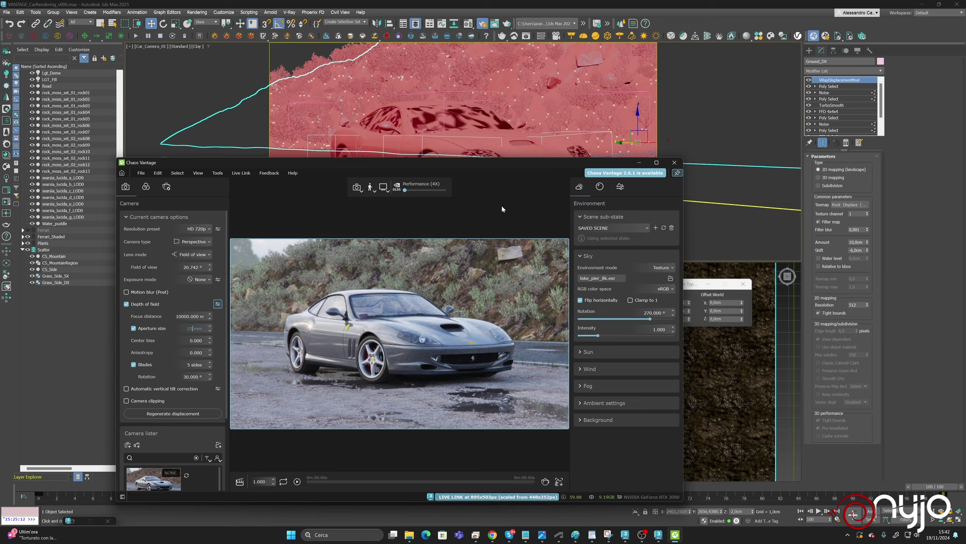
key(Return)
text(20)
key(Return)
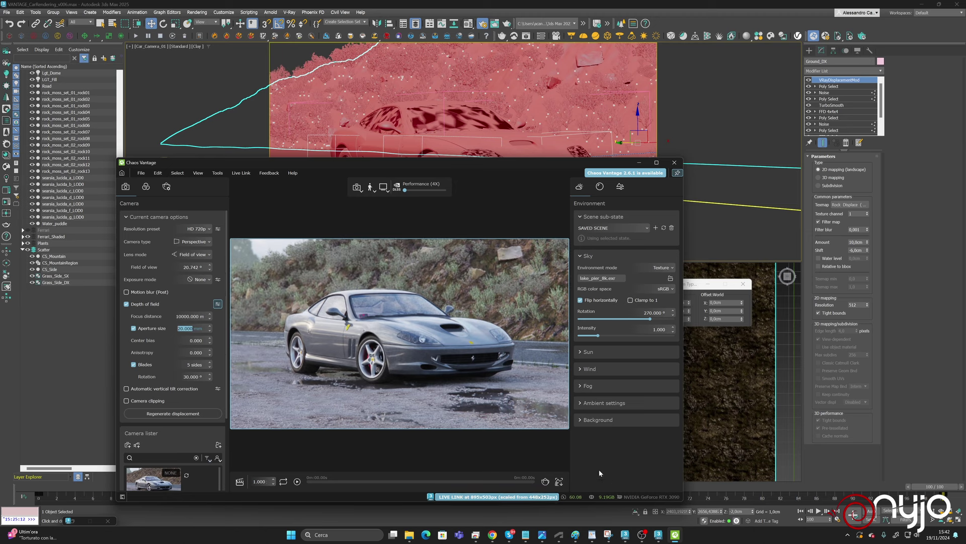
Enable simple fog 1 and the second fog layer, resetting fog 2 max opacity to 0.10.
click(578, 388)
click(578, 388)
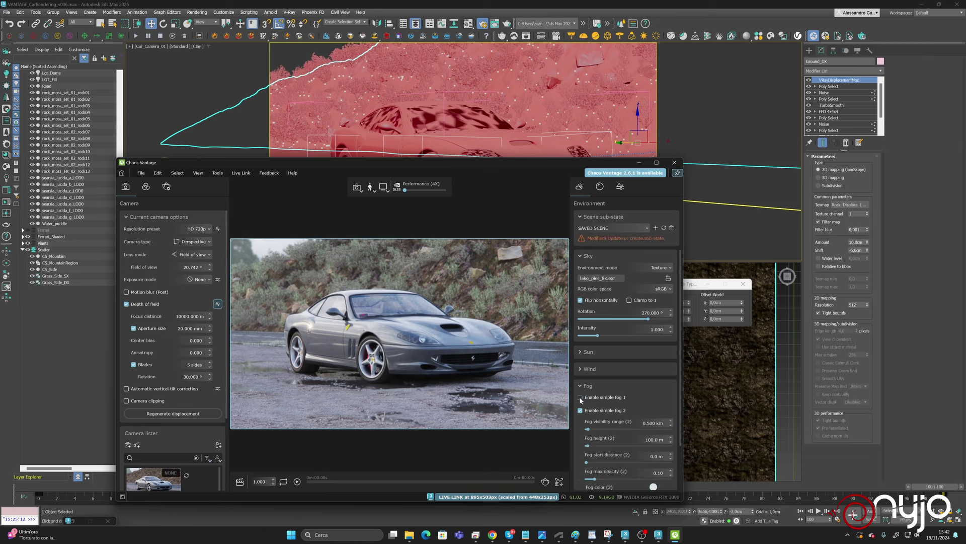
click(580, 398)
click(581, 486)
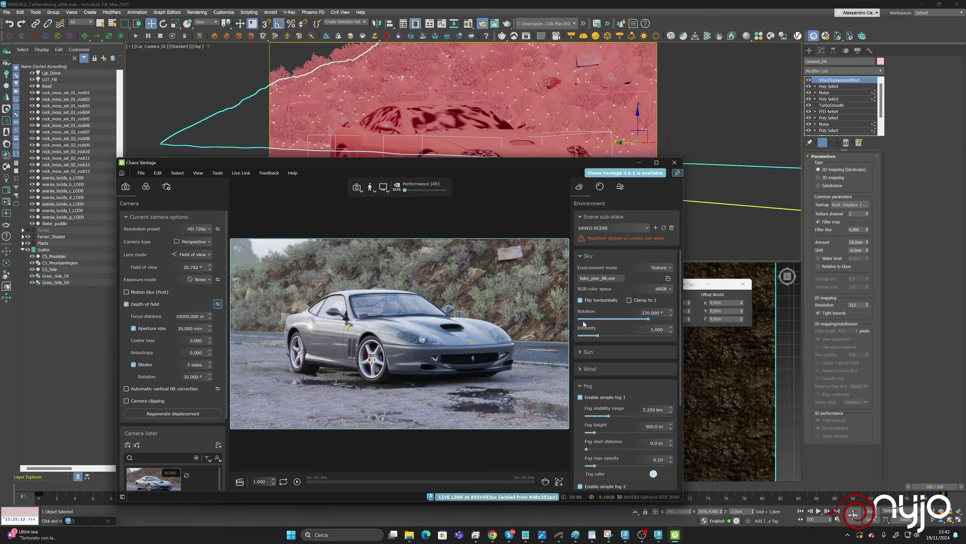
scroll(630, 390, down, 3)
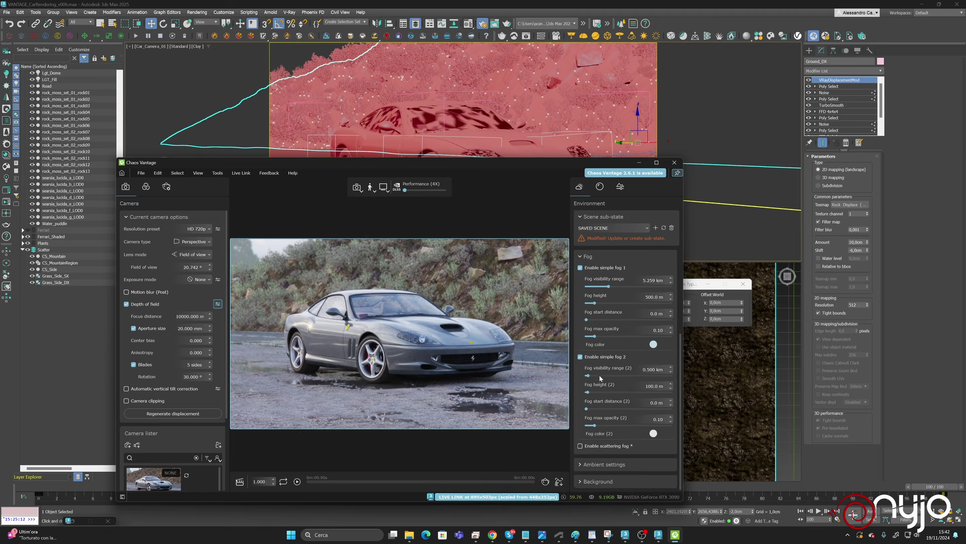
mouse_move(596, 427)
mouse_down()
mouse_move(620, 427)
mouse_move(597, 428)
mouse_up()
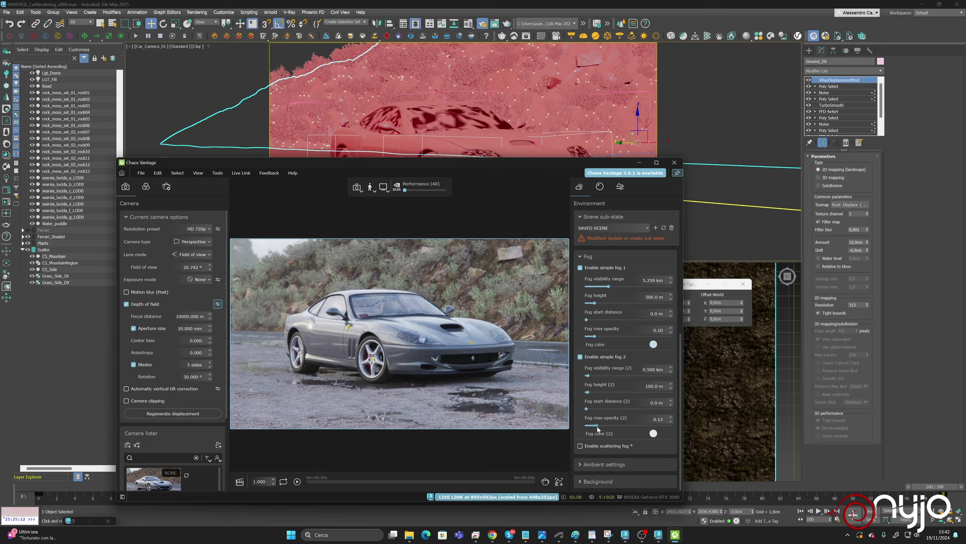
double_click(659, 419)
text(10)
key(Return)
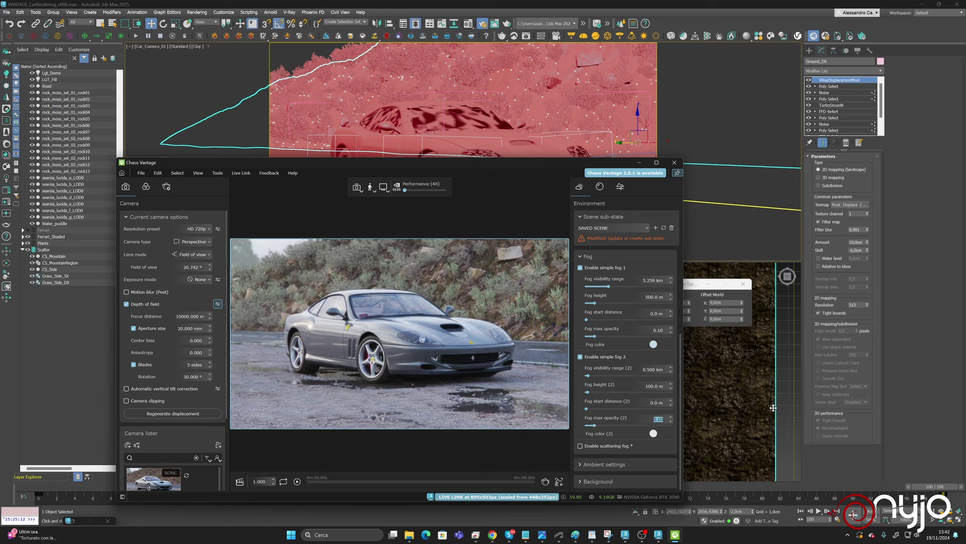
Expand the ambient fog settings, then jump the 3ds Max animation to frame 0.
click(578, 464)
scroll(485, 370, down, 5)
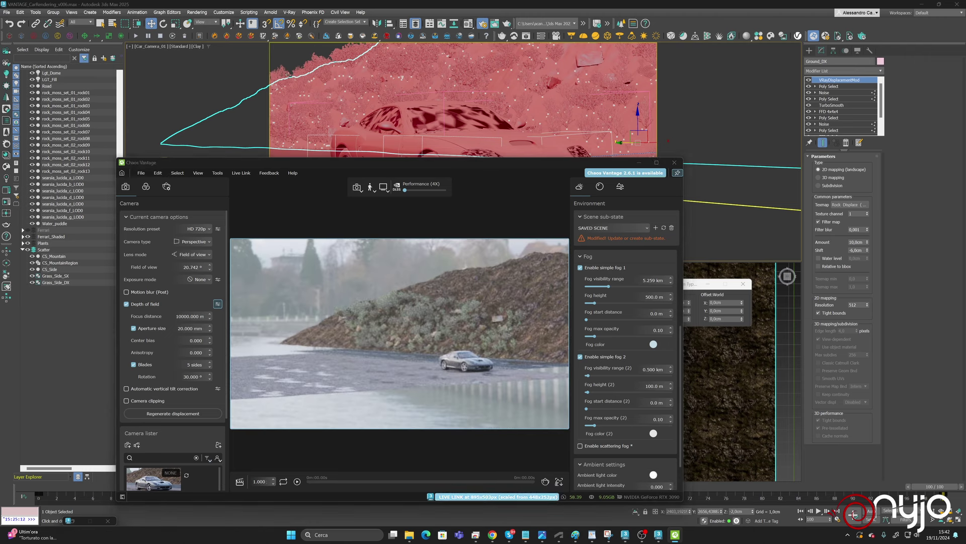
click(329, 82)
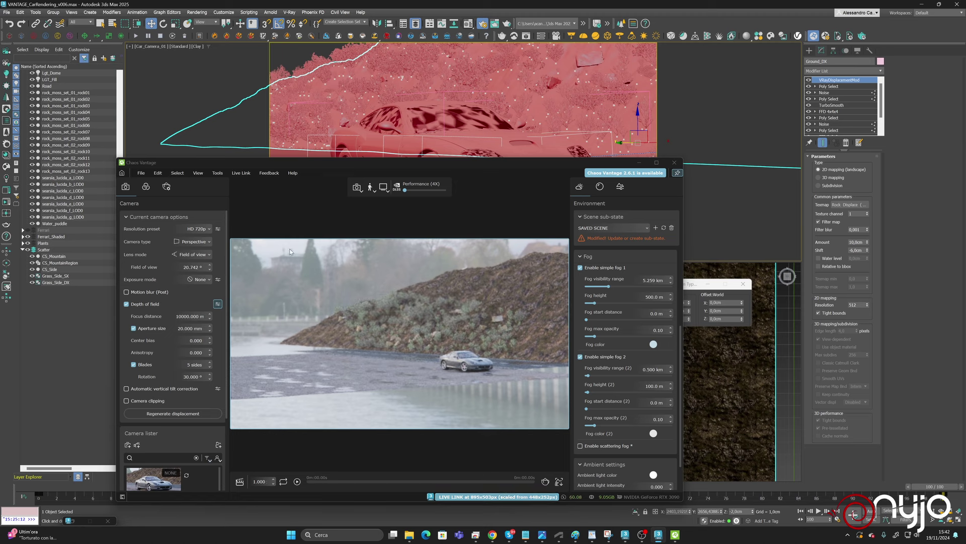
click(29, 487)
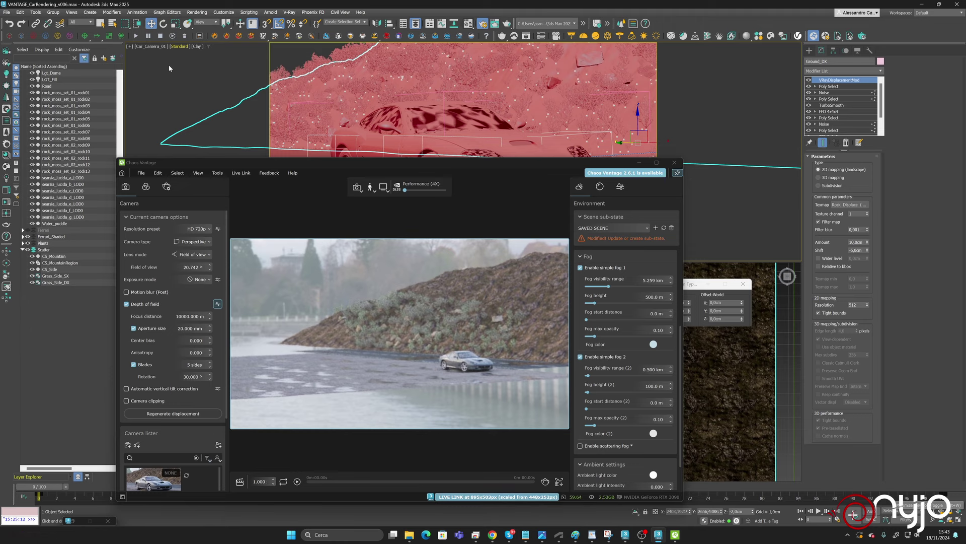
Select Car_Camera_01 and re-enable blade bokeh with a 30° rotation.
click(775, 294)
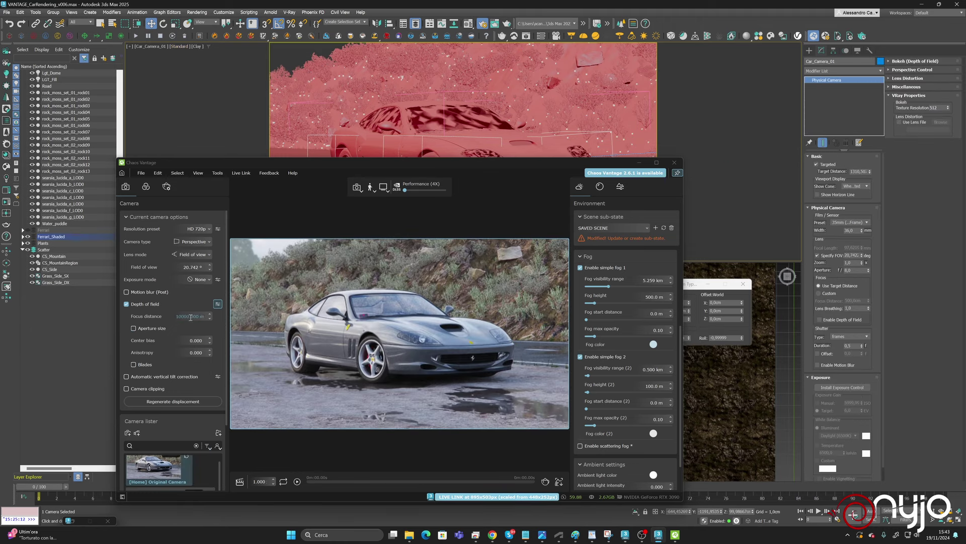
click(133, 364)
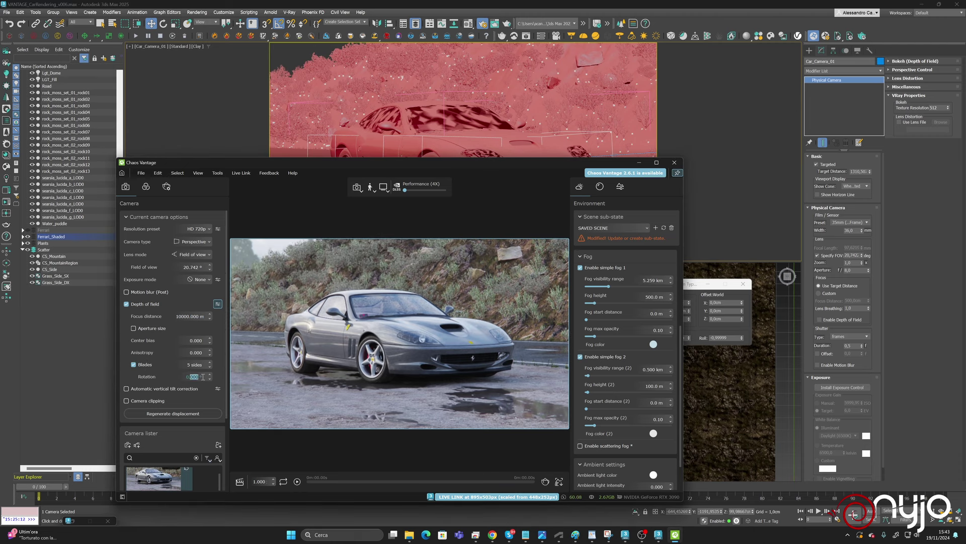
text(30)
key(Return)
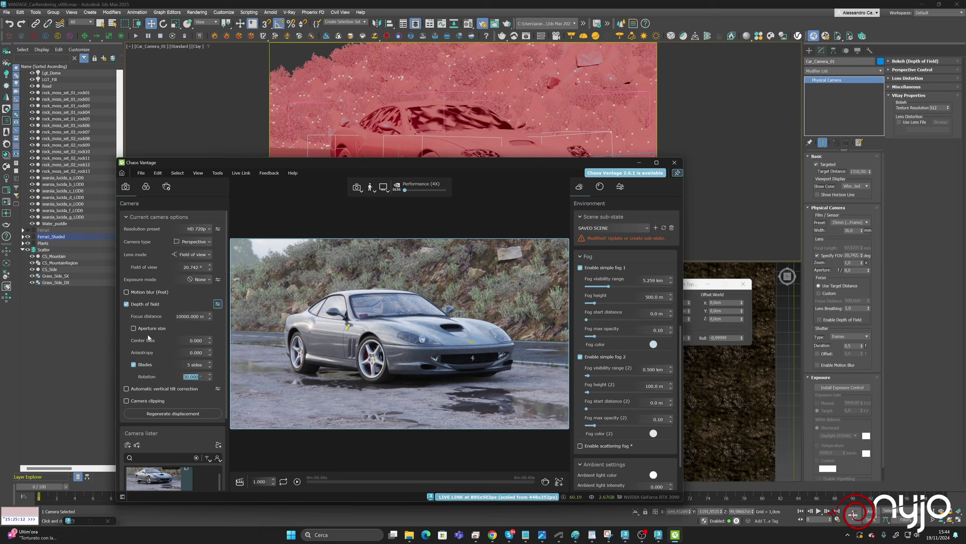
Enable a custom aperture size, trying 150, 50 and 20 mm before settling on 25 mm.
click(133, 328)
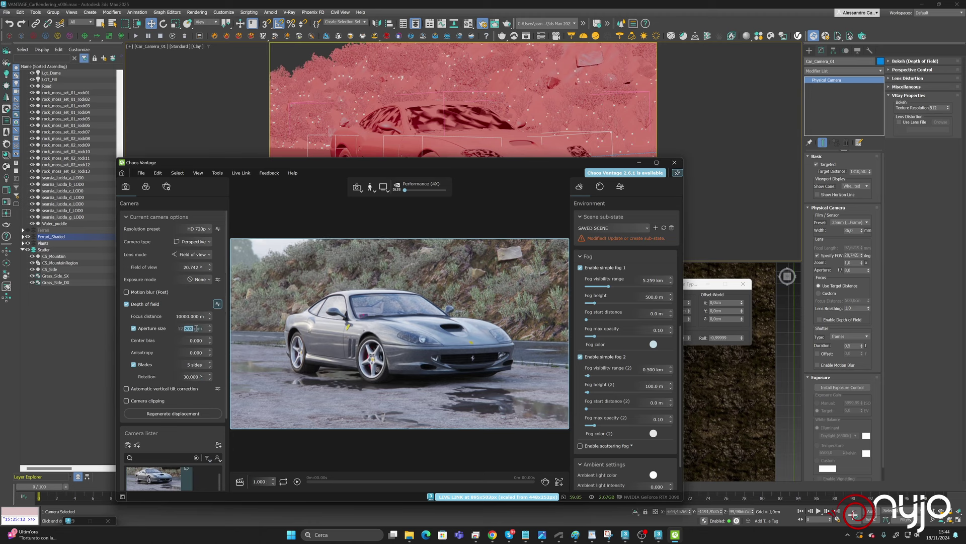
text(150)
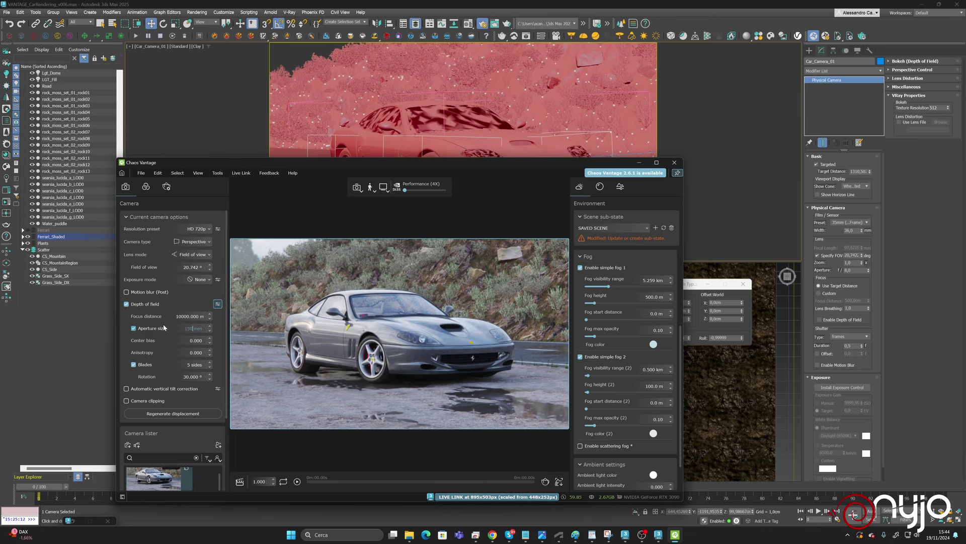
key(Return)
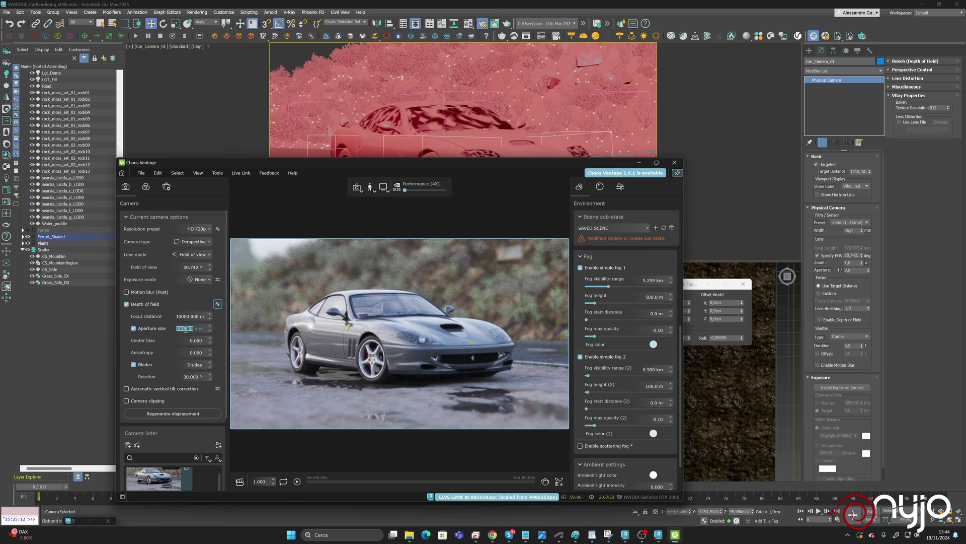
drag(186, 329, 144, 329)
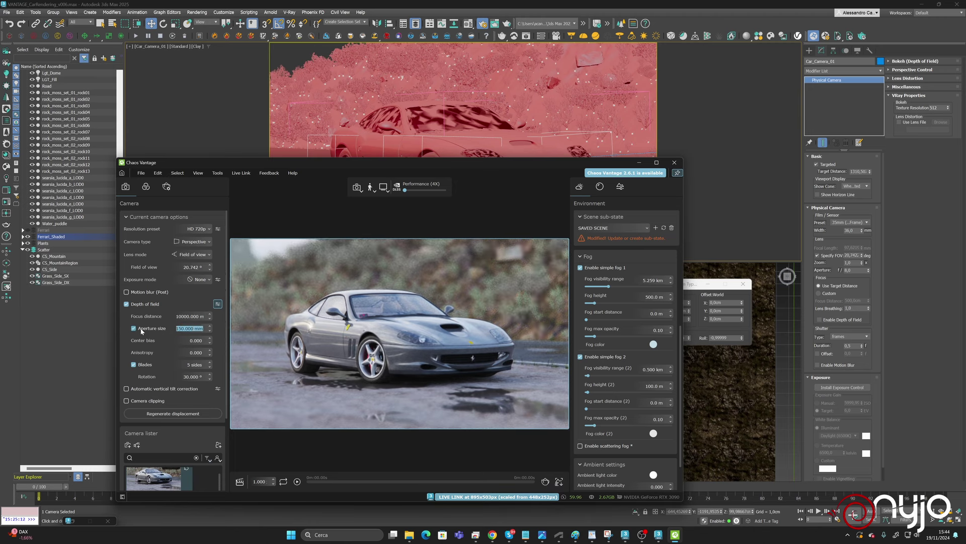
text(50)
key(Return)
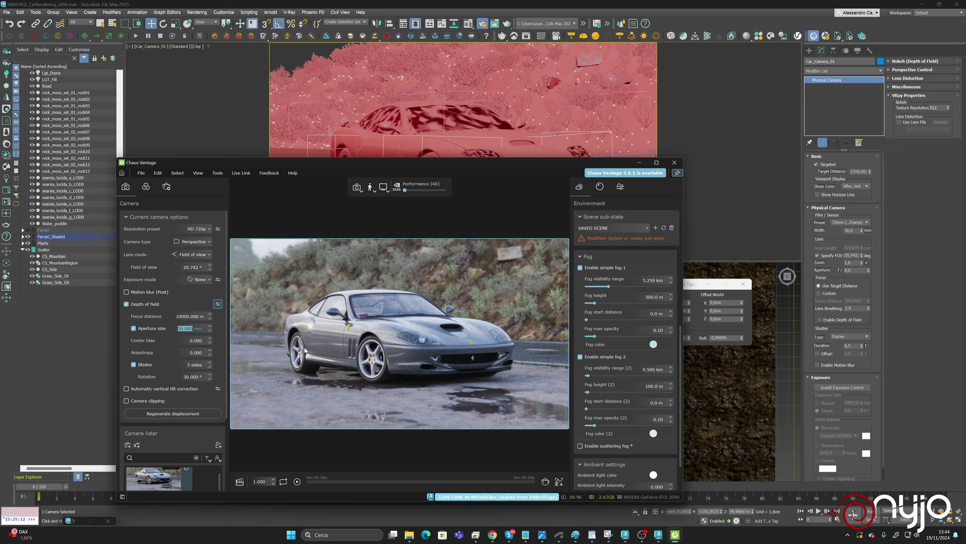
text(20)
key(Return)
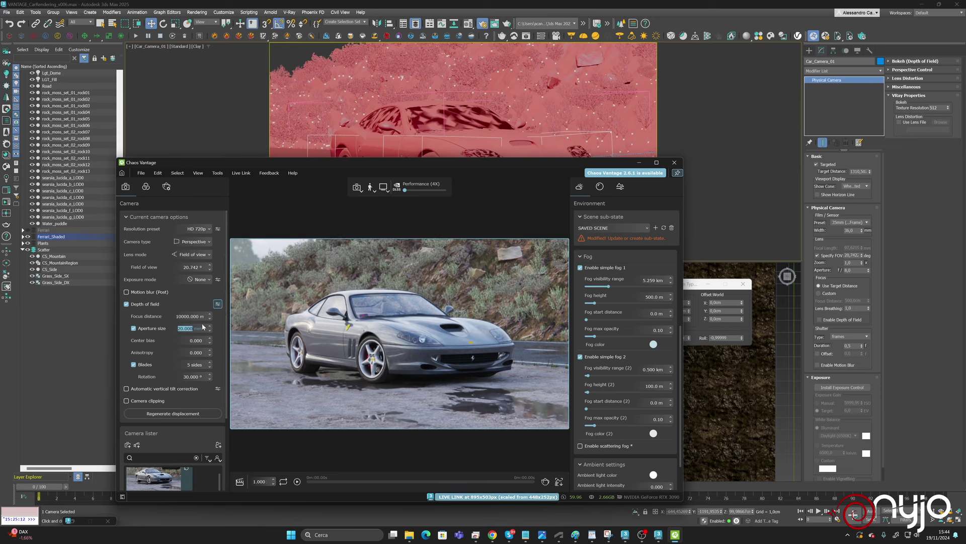
text(25)
key(Return)
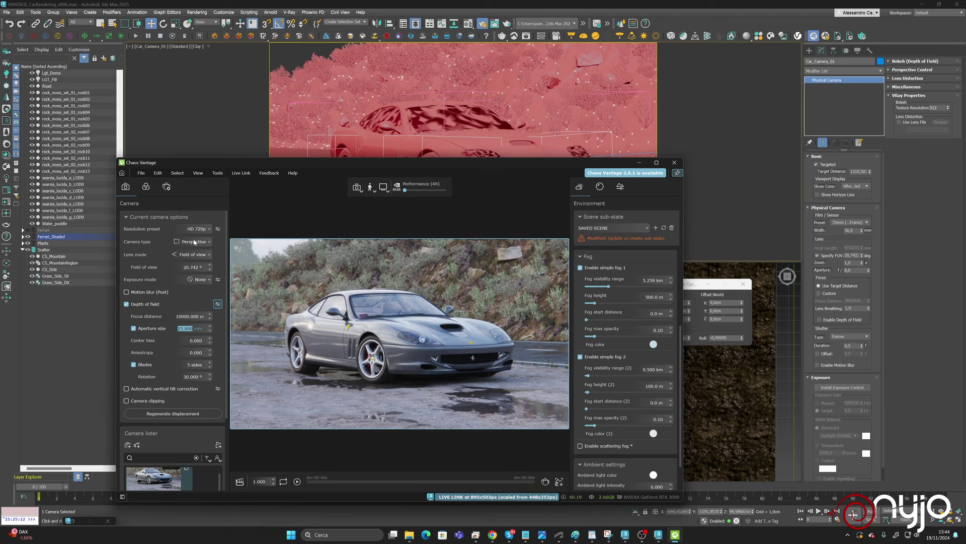
Regenerate the displacement meshes and save over VANTAGE_CarRendering_VantageSetup_v006.
click(176, 413)
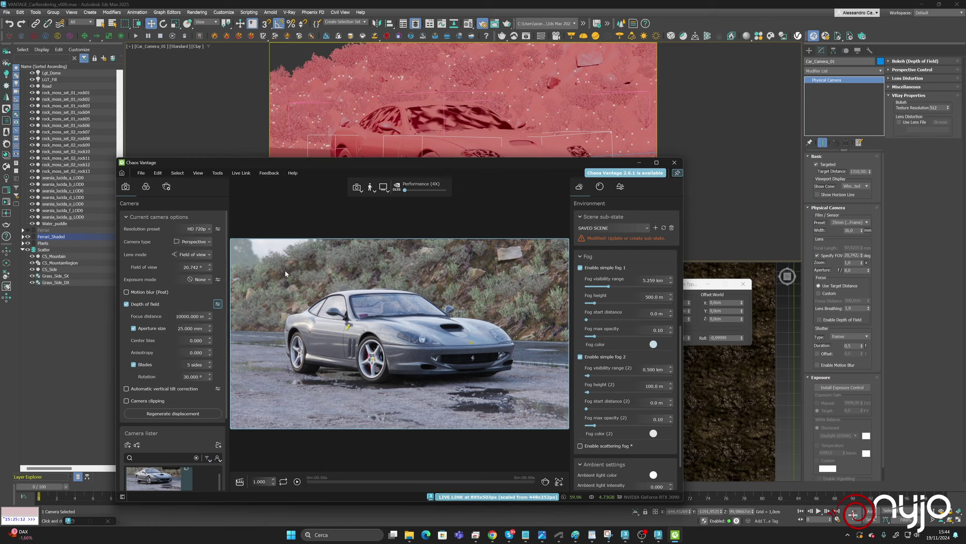
click(140, 173)
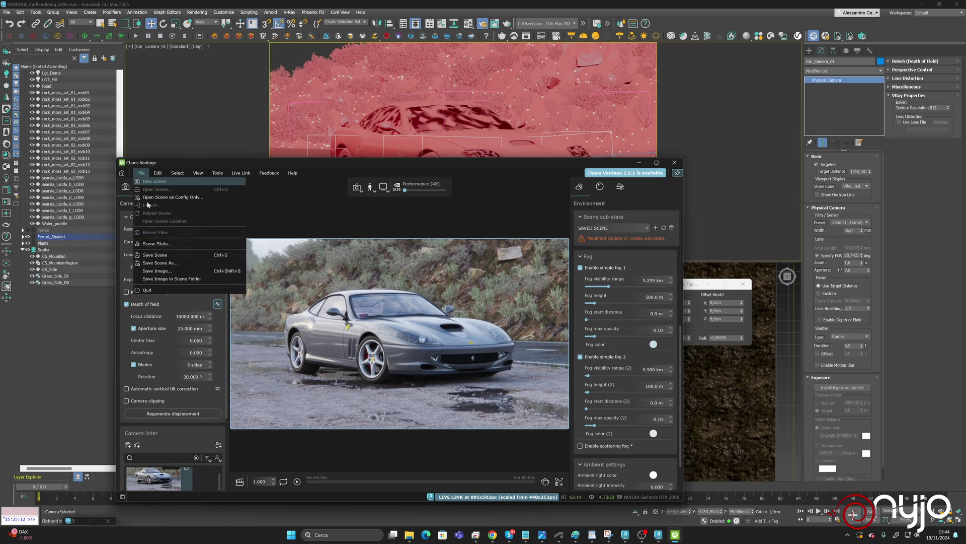
click(162, 264)
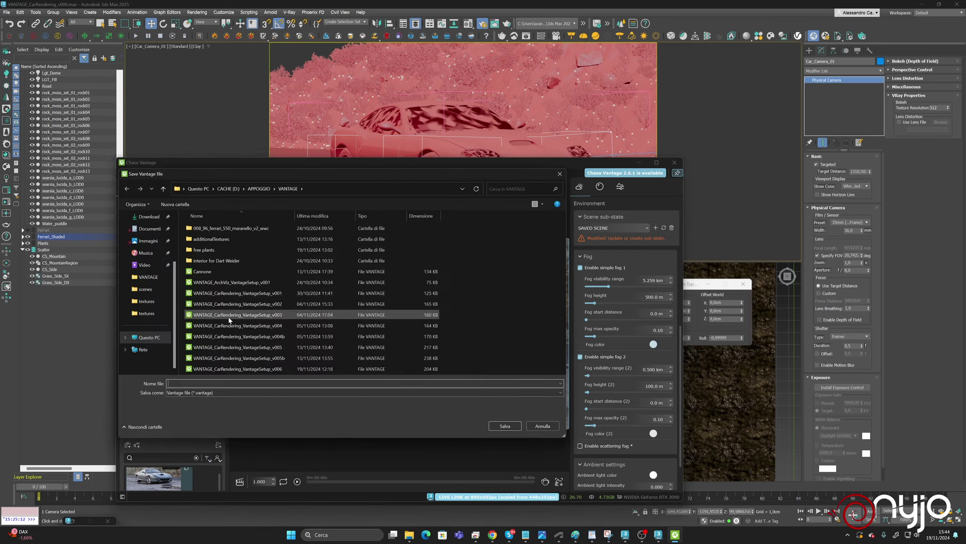
click(266, 368)
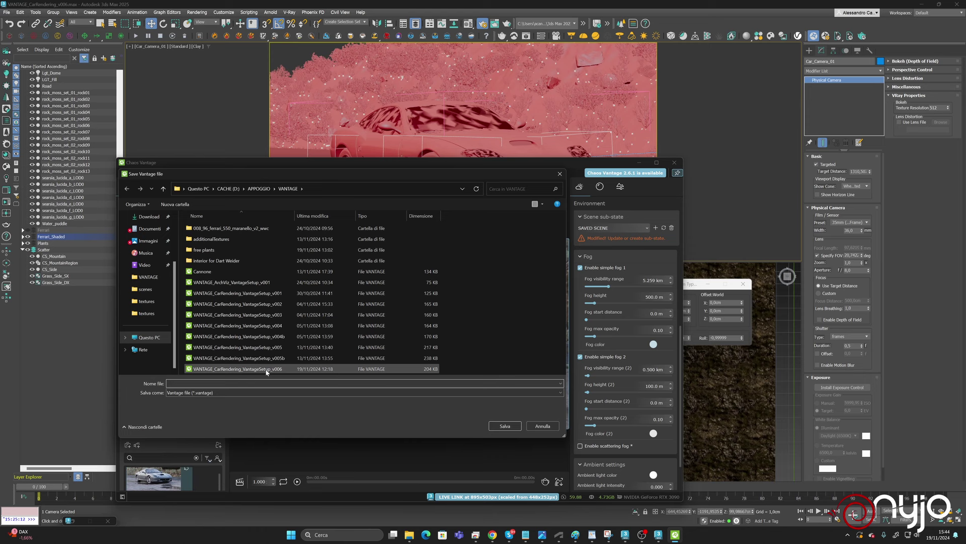
click(507, 426)
click(516, 268)
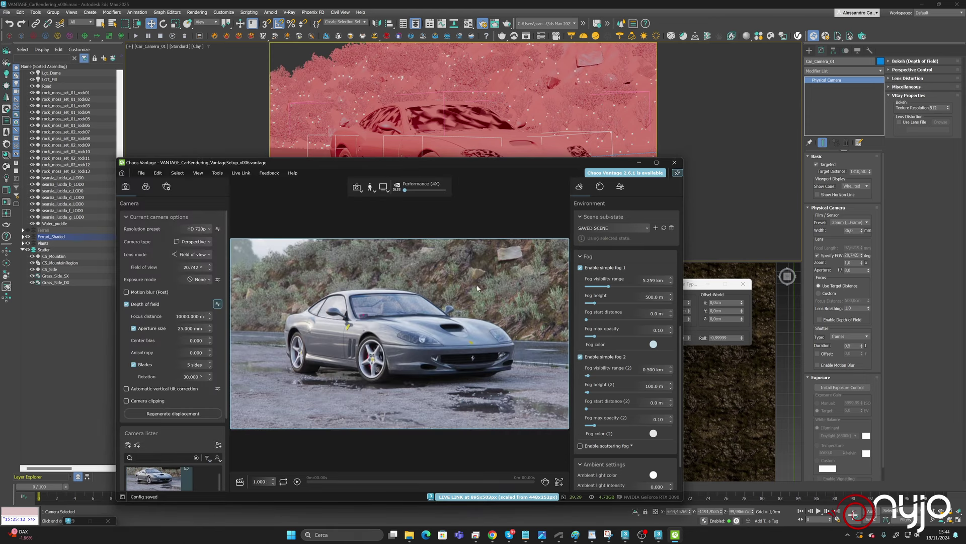
In the advanced render settings, set reflective GI caustics to Full.
click(147, 187)
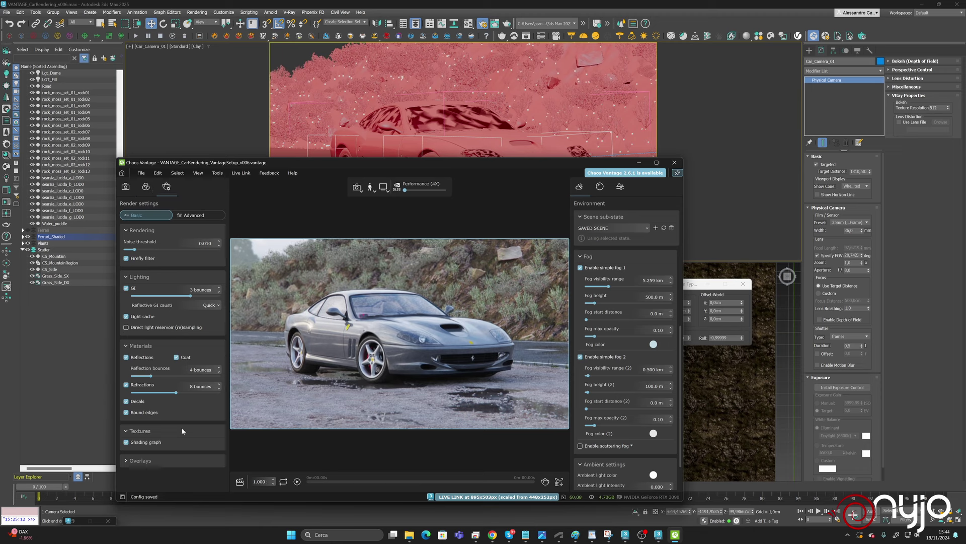
click(189, 216)
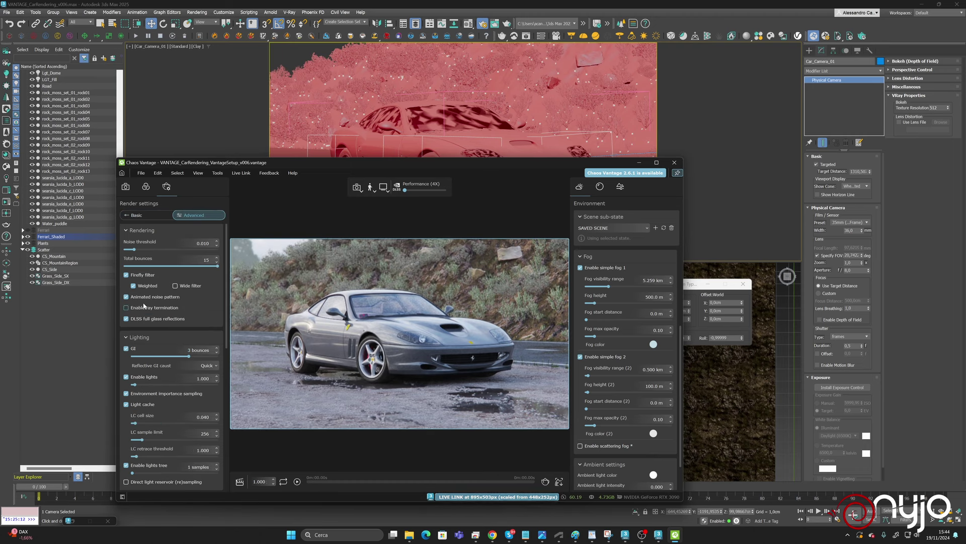
scroll(159, 393, down, 2)
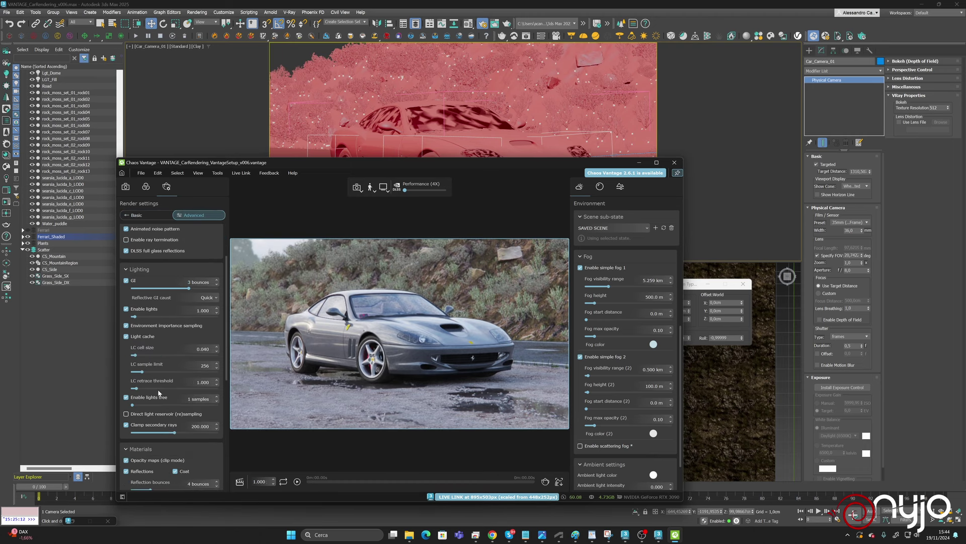
click(196, 299)
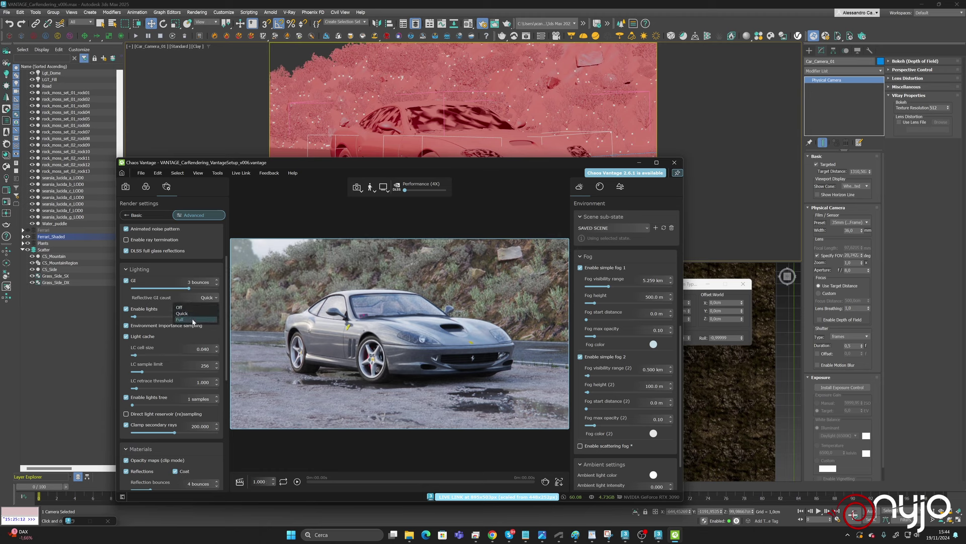
click(192, 321)
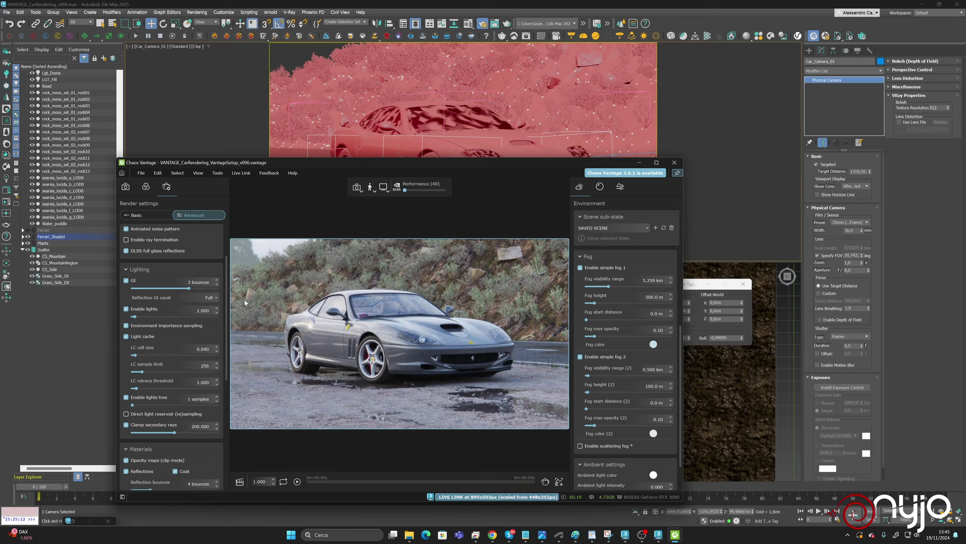
click(209, 297)
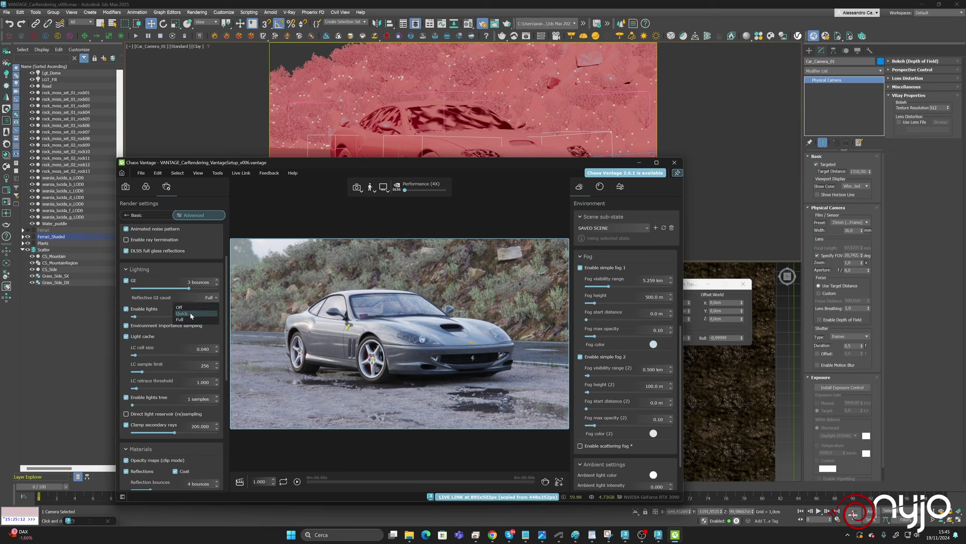
Raise DLSS upscaling to Quality (2.25X) and bring up the colour corrections.
click(422, 189)
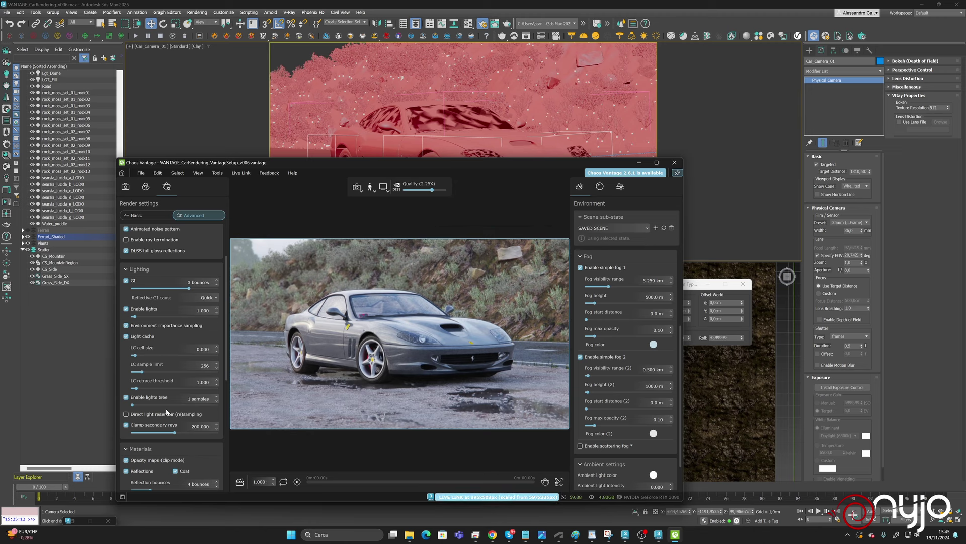
scroll(163, 423, down, 3)
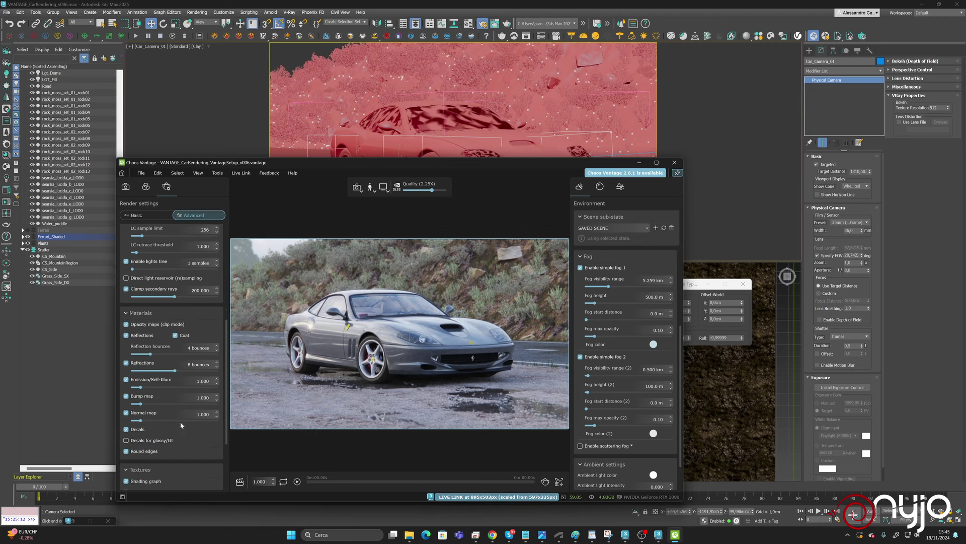
scroll(182, 378, down, 2)
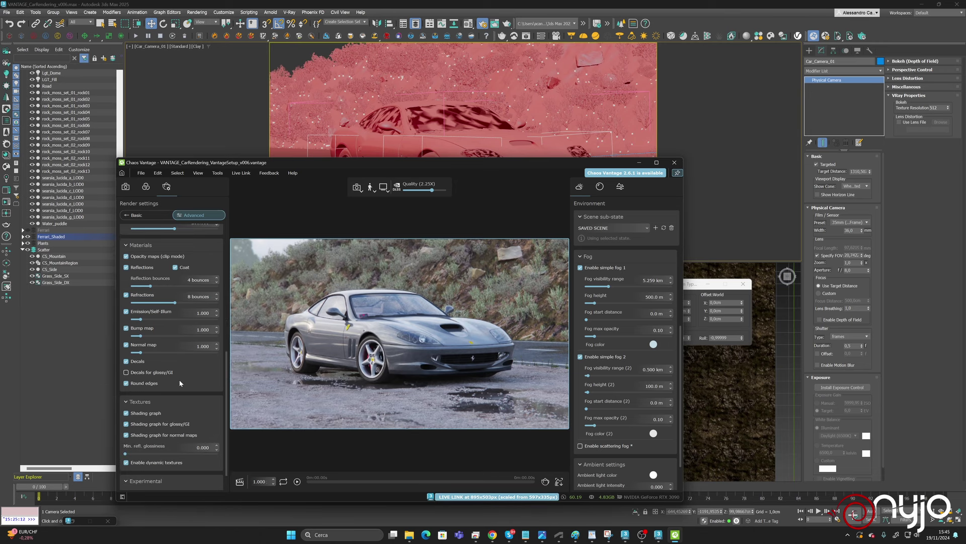
scroll(180, 386, down, 1)
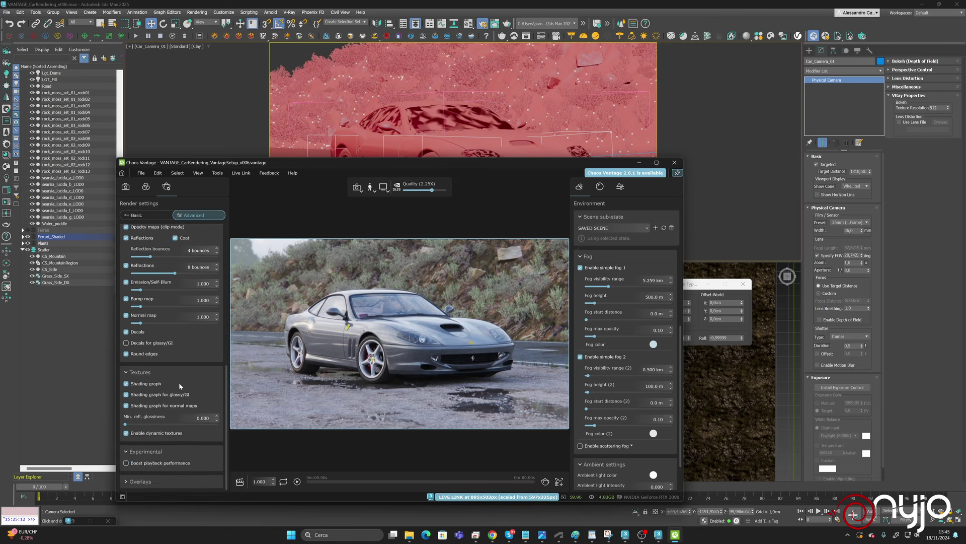
scroll(201, 307, up, 6)
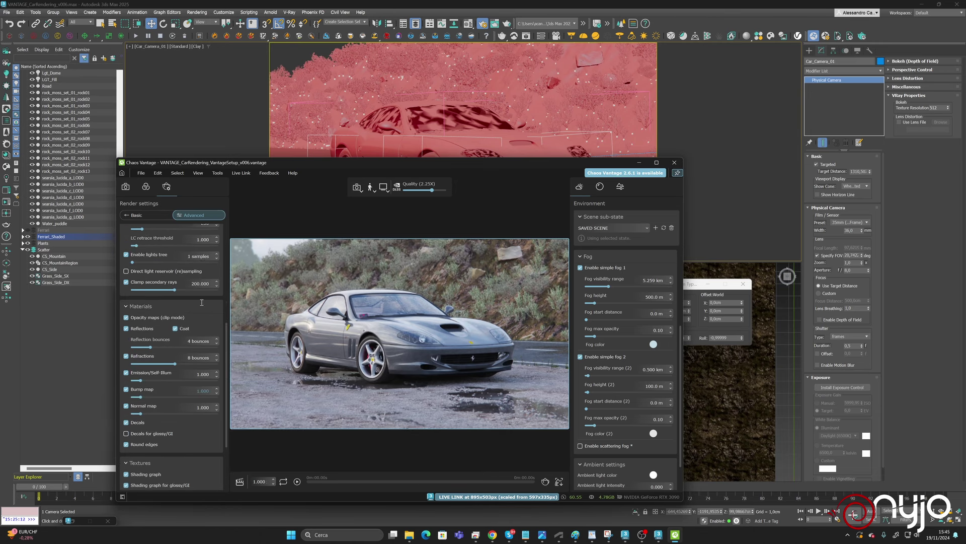
click(146, 187)
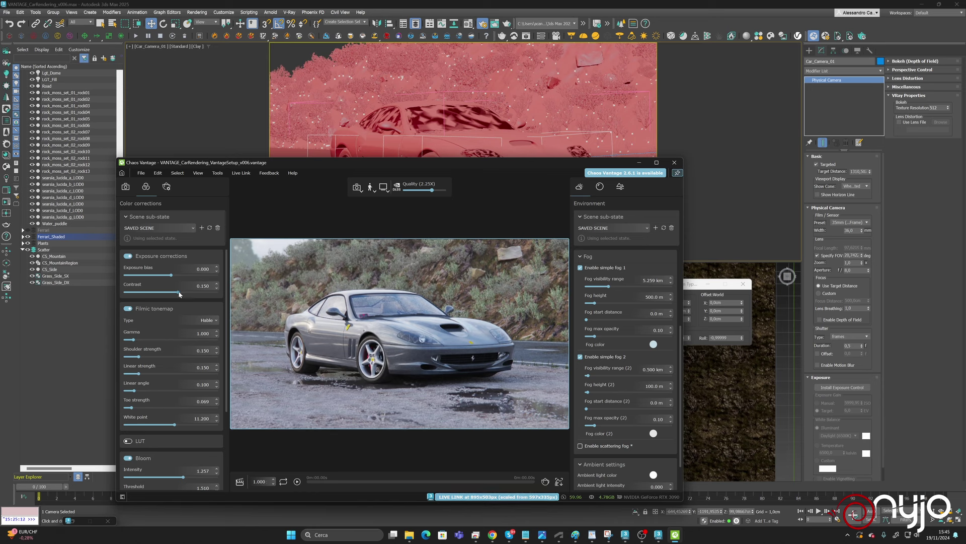
Raise the image contrast to 0.216.
drag(179, 292, 183, 292)
scroll(165, 353, down, 3)
scroll(147, 402, down, 1)
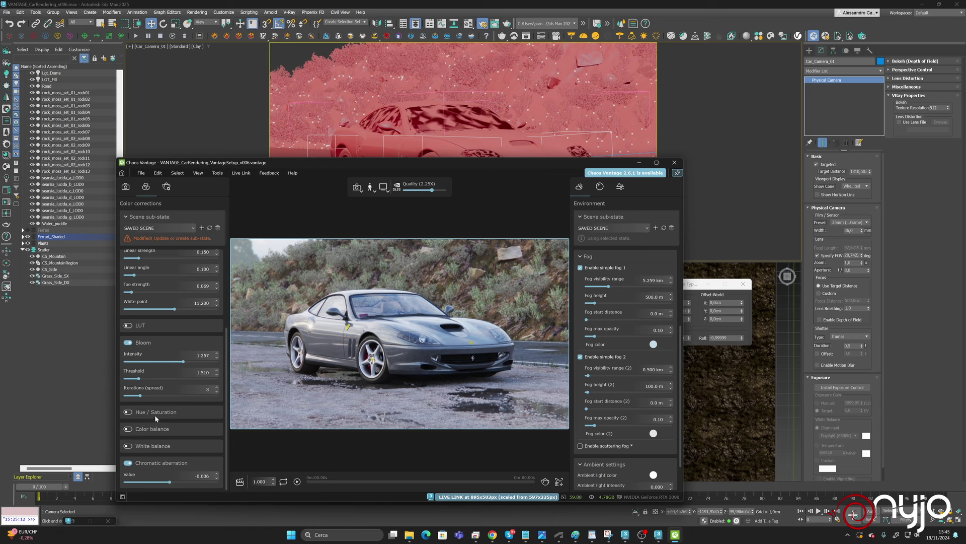
Enable Hue/Saturation with hue 0 and saturation raised to 0.069, comparing it on and off.
click(128, 412)
scroll(191, 416, down, 2)
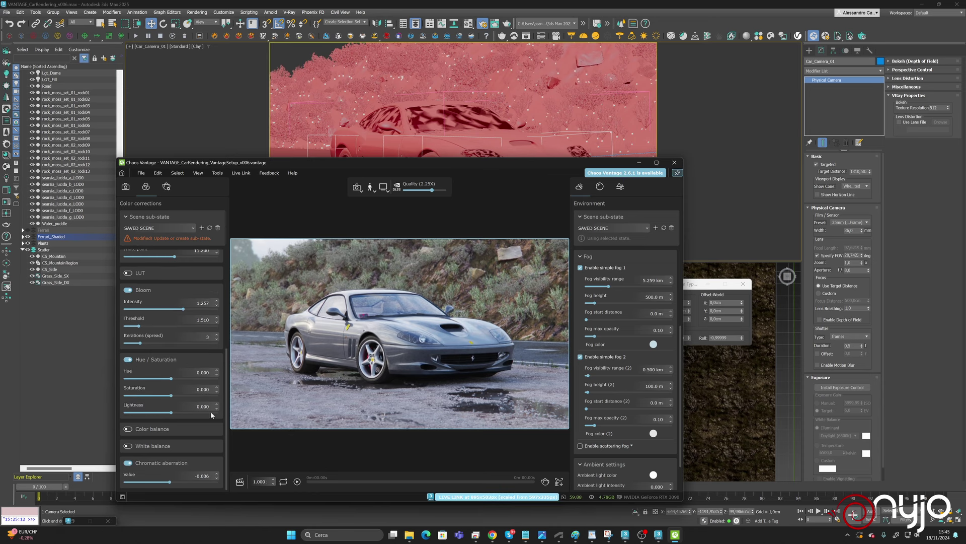
drag(171, 378, 169, 380)
click(201, 371)
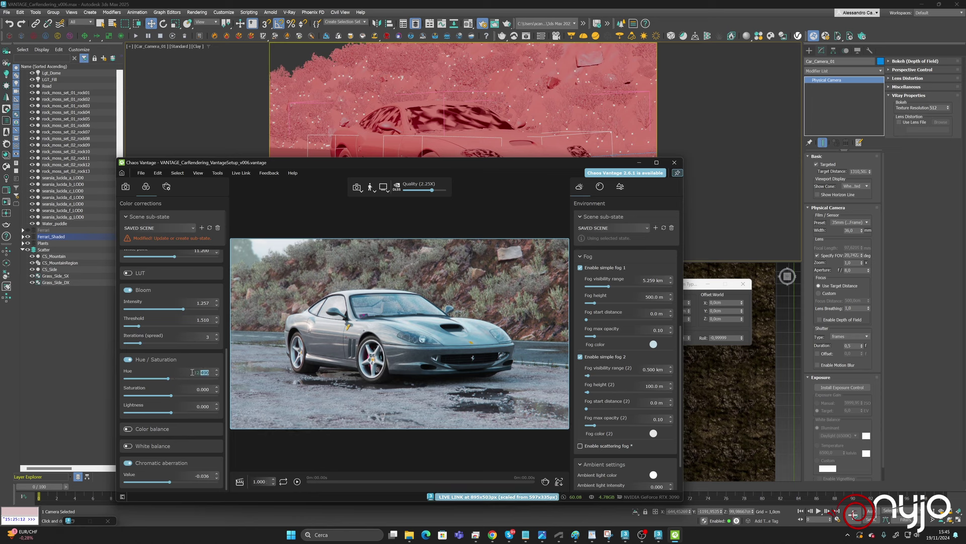
text(0)
mouse_move(173, 396)
mouse_down()
mouse_move(183, 396)
mouse_move(175, 400)
mouse_up()
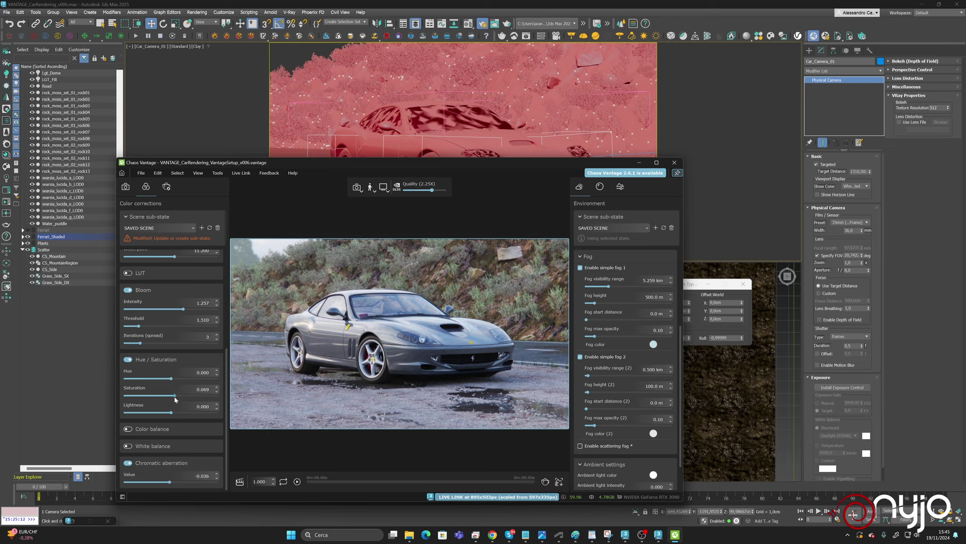
click(128, 359)
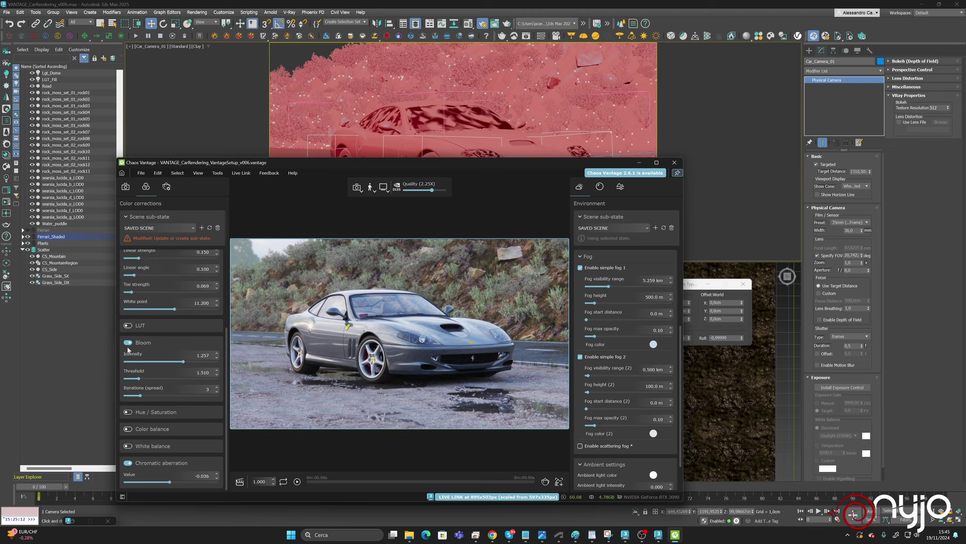
click(128, 413)
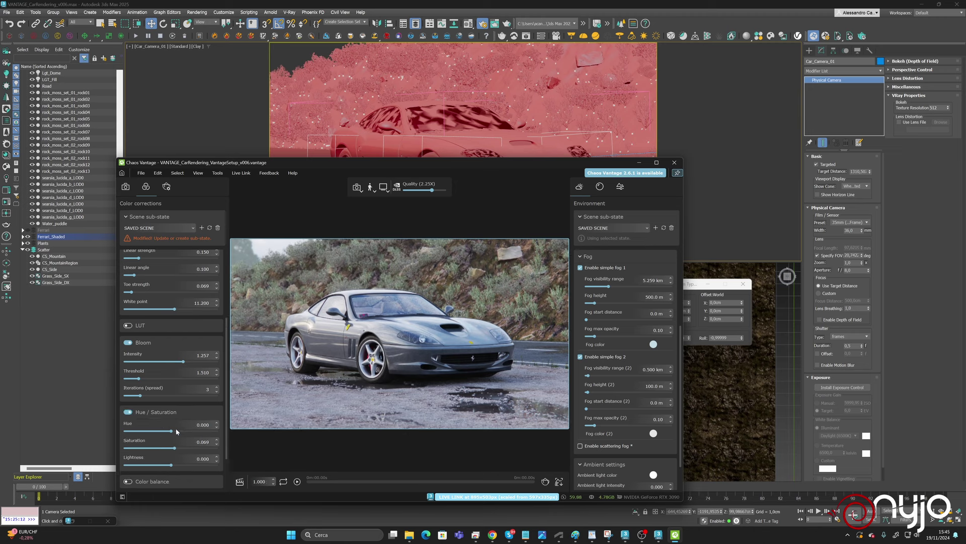
scroll(194, 421, down, 2)
scroll(194, 421, down, 1)
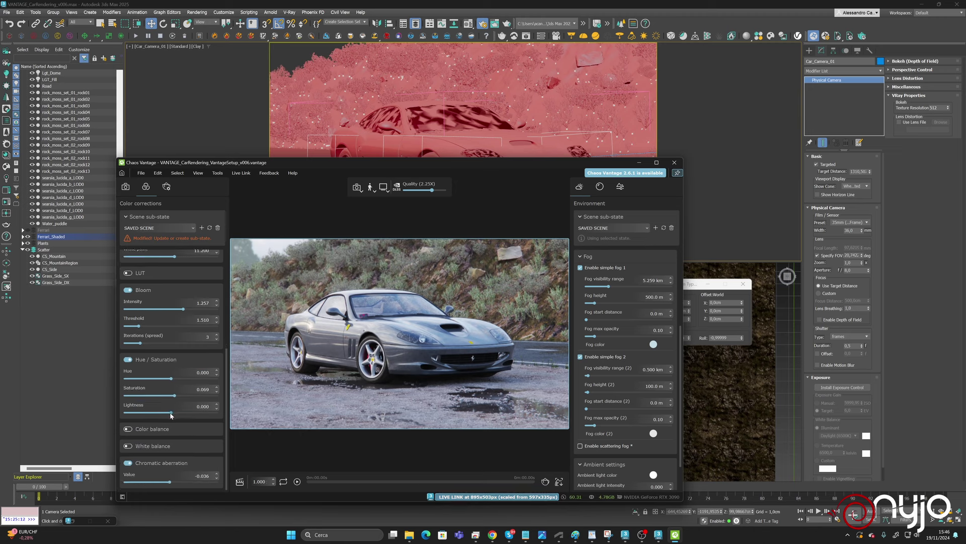
Enable Color balance on Shadows, lowering cyan-red to -0.045 and yellow-blue to -0.078.
click(146, 430)
scroll(186, 420, down, 3)
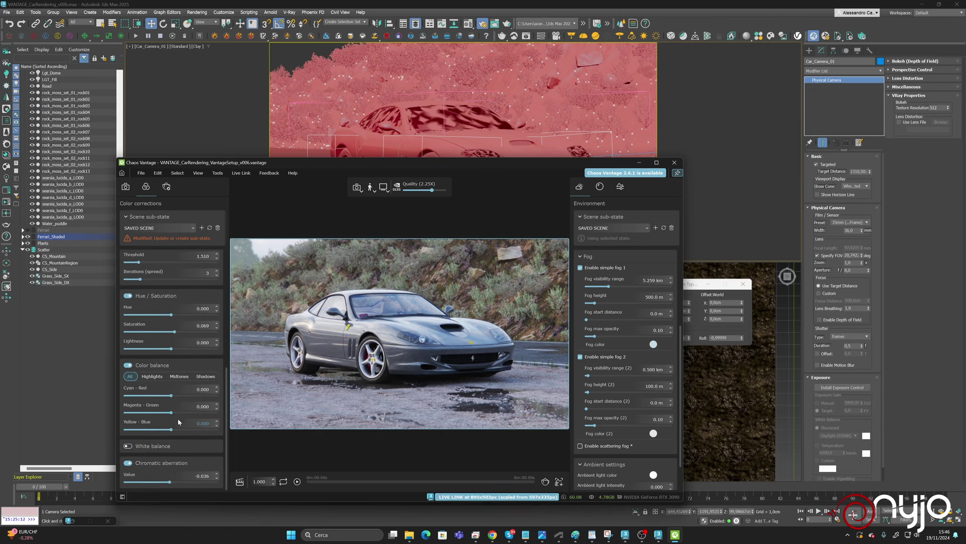
click(206, 377)
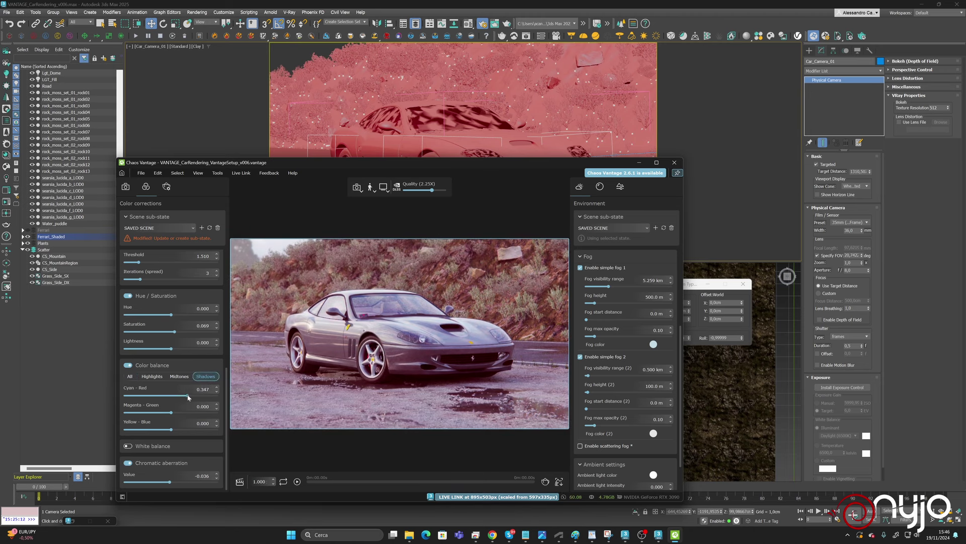
drag(188, 398, 169, 413)
drag(177, 431, 168, 431)
click(128, 365)
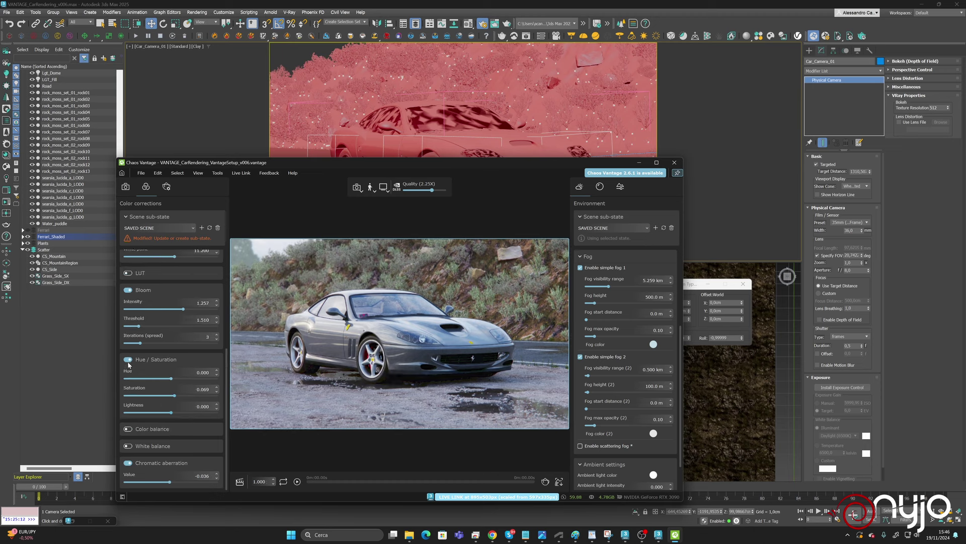
click(132, 429)
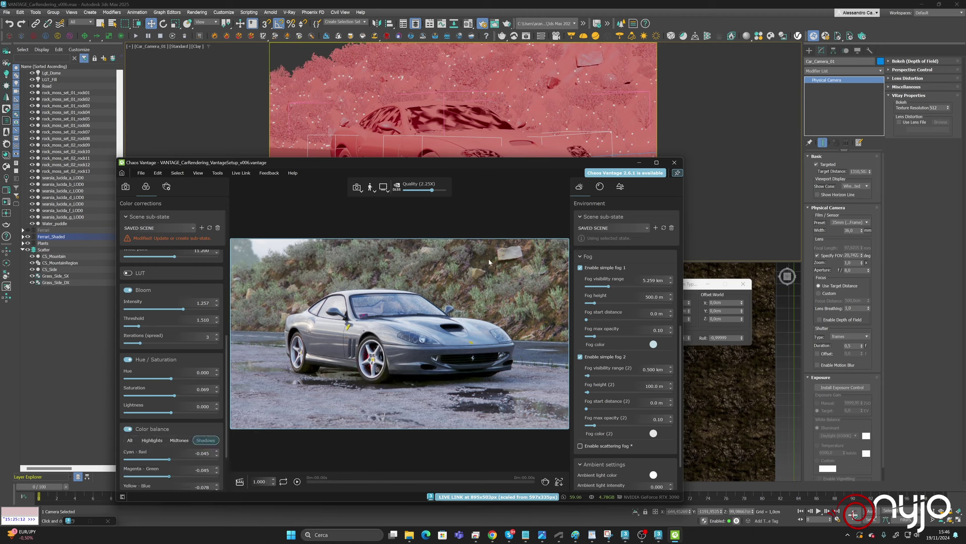
scroll(171, 316, up, 3)
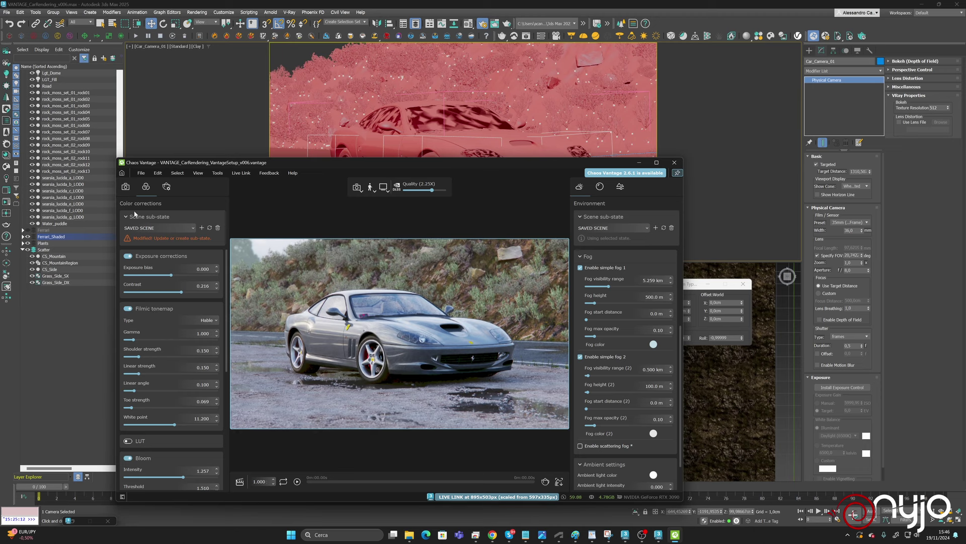
Set the depth-of-field aperture size to 35 mm.
click(126, 187)
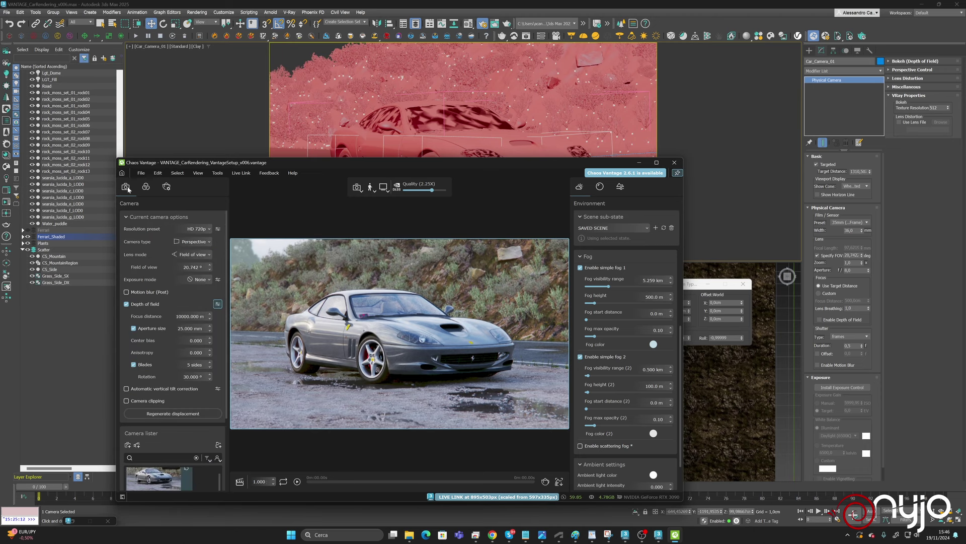
double_click(187, 328)
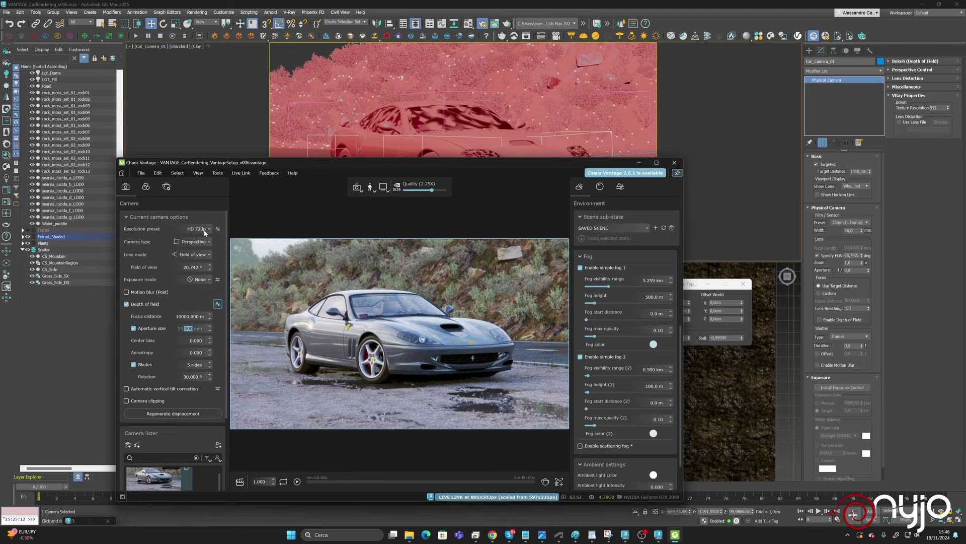
drag(205, 328, 109, 322)
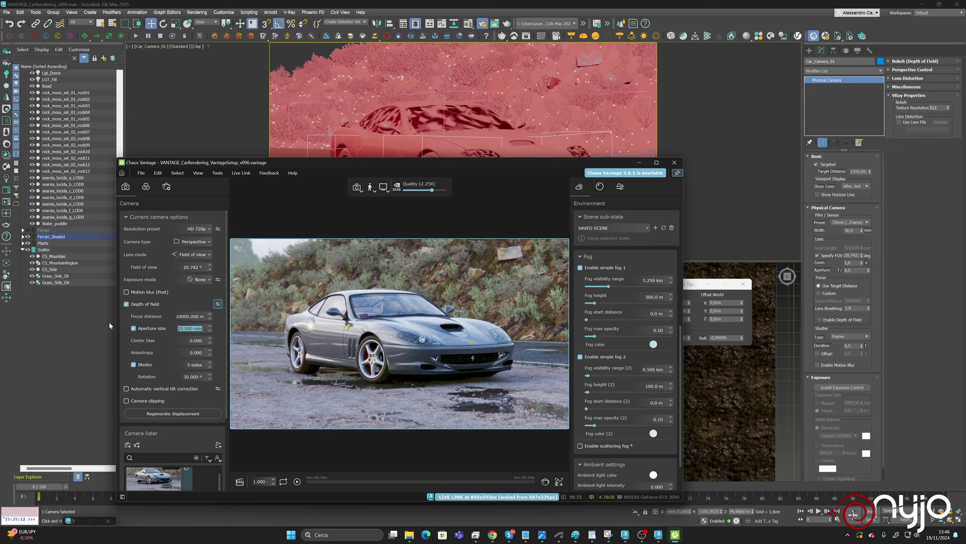
text(35)
key(Return)
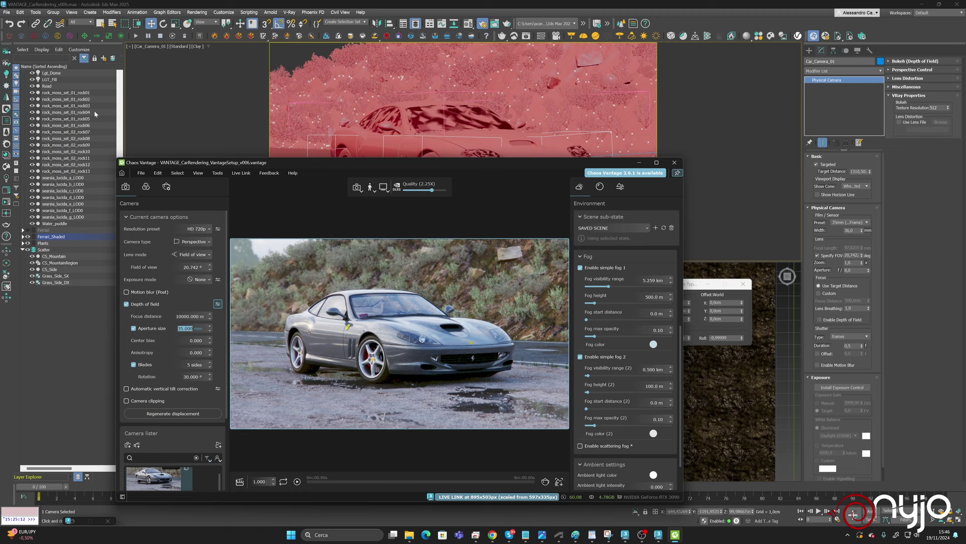
Save the Vantage scene with File > Save Scene.
click(146, 185)
click(141, 173)
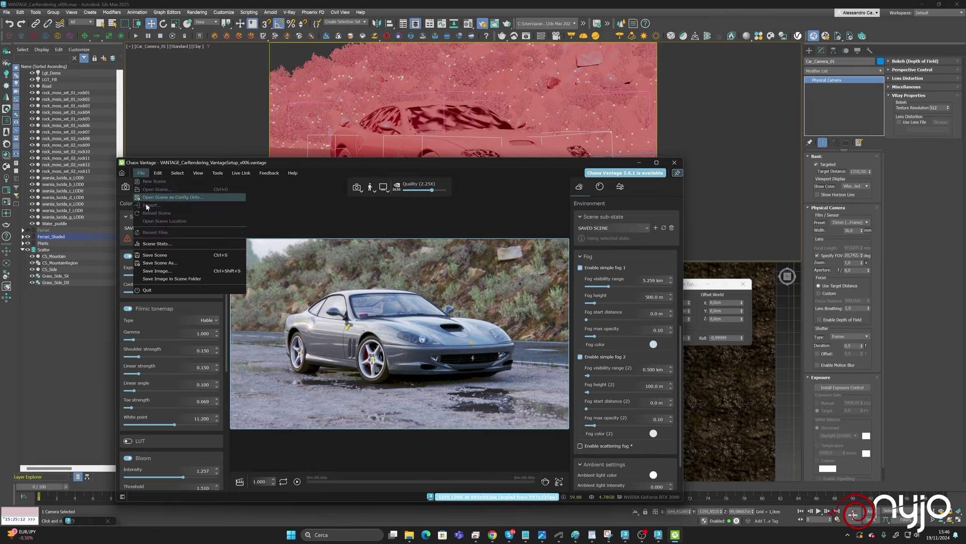
click(155, 255)
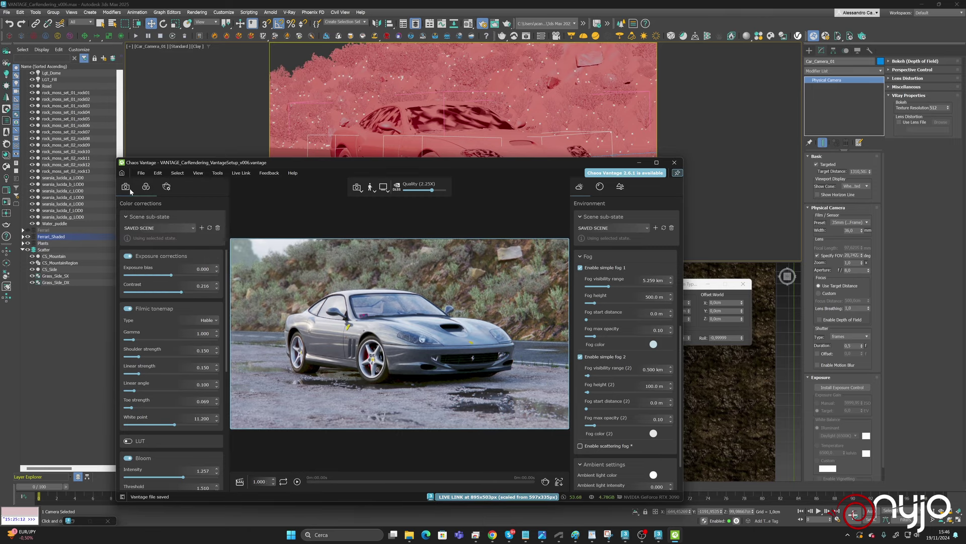
click(125, 186)
Render at DLAA (1X) quality with a 15 mm aperture, then restore the smaller window.
click(658, 162)
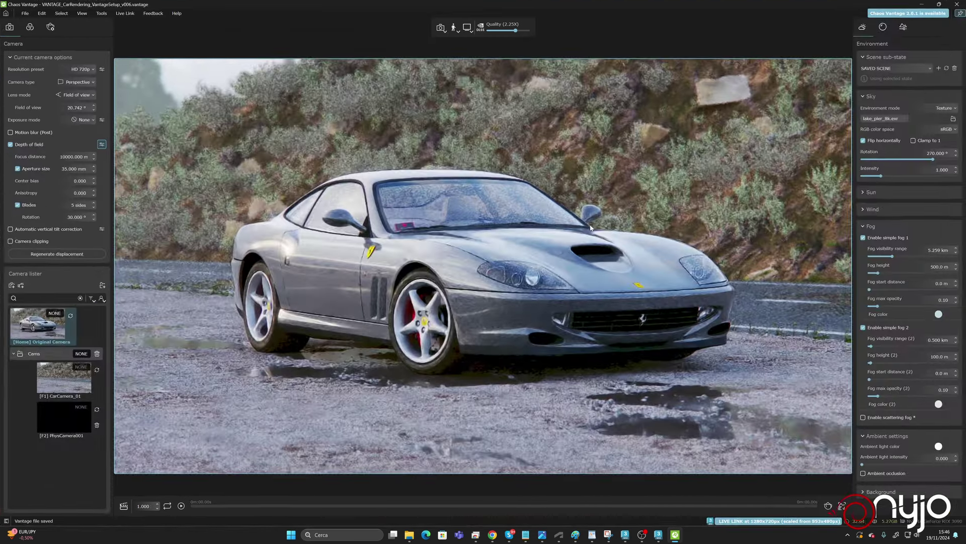
drag(515, 30, 528, 30)
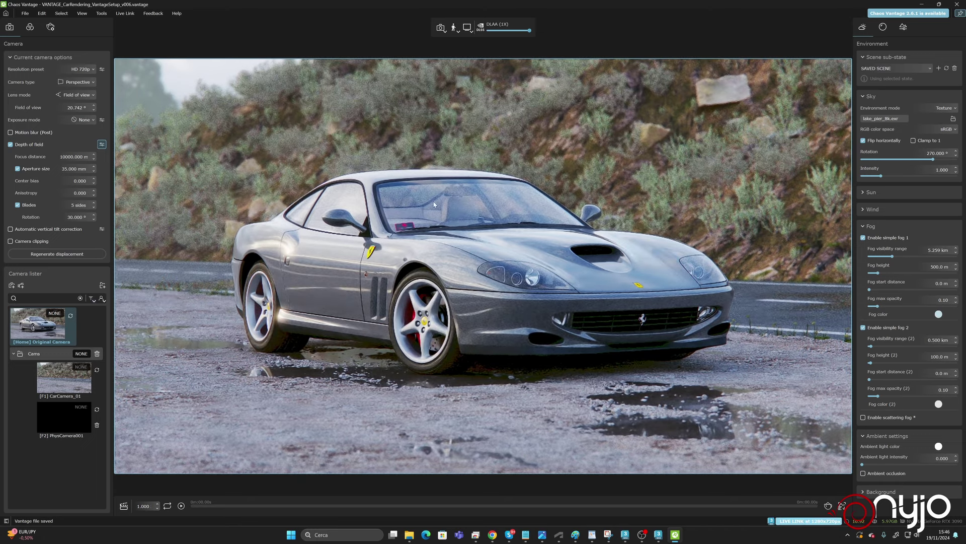
click(72, 170)
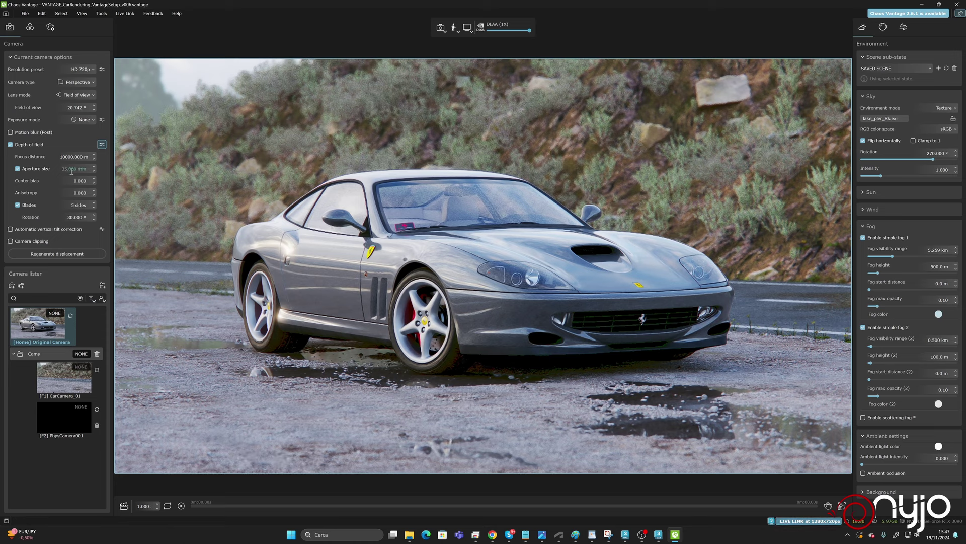
double_click(71, 169)
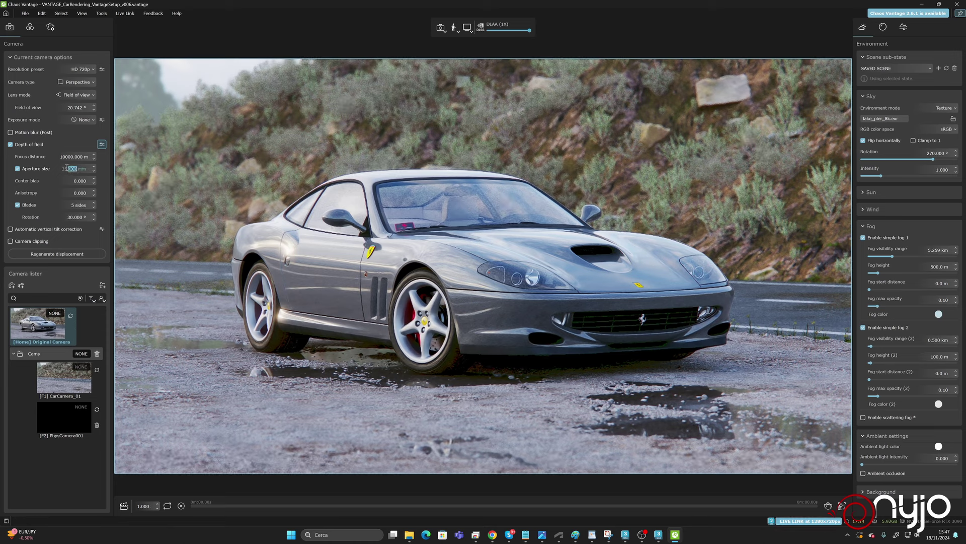
text(20)
key(BackSpace)
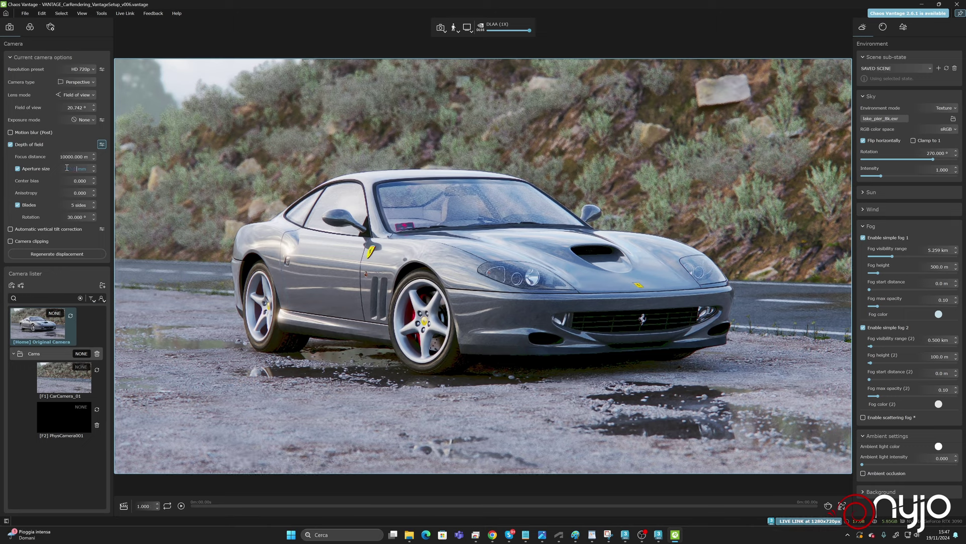
text(15)
key(Return)
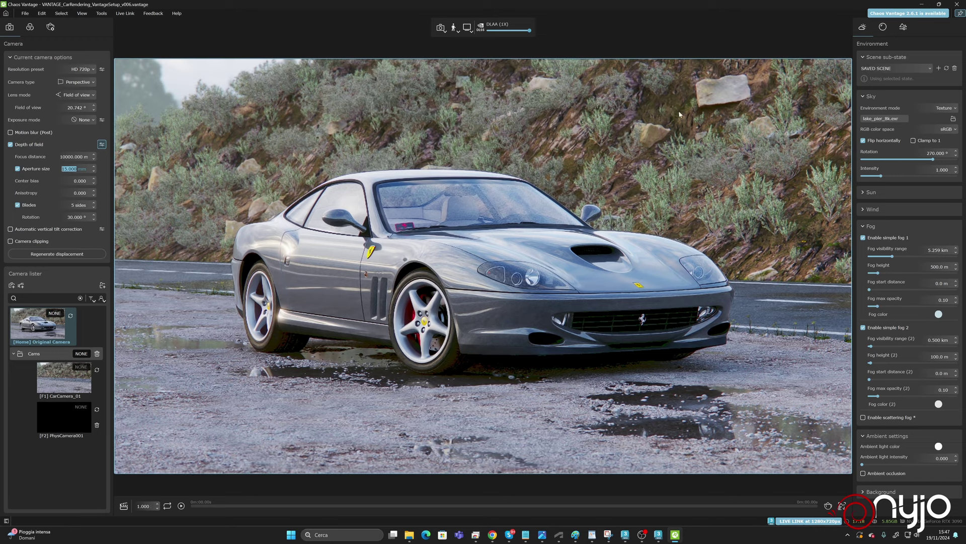
click(939, 5)
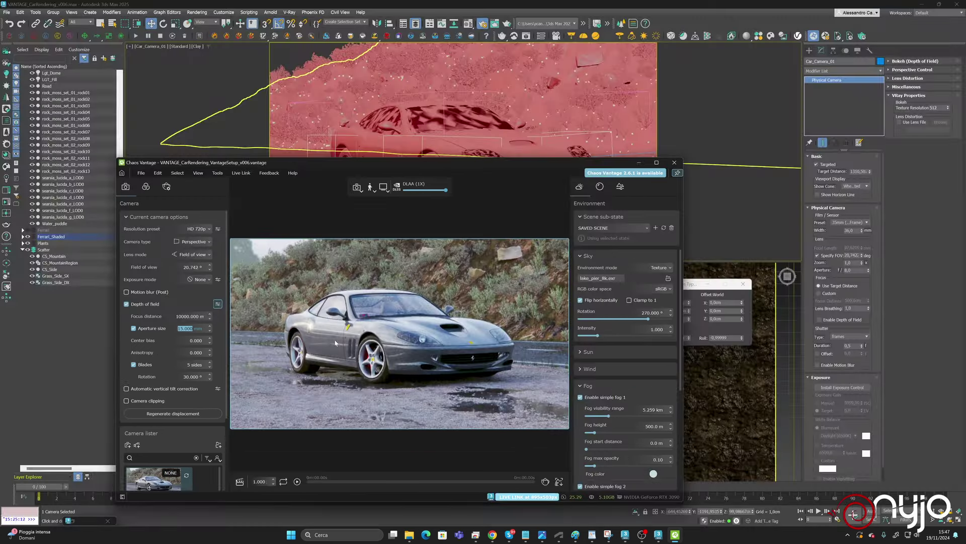
Hide the Vantage panels and shrink the render window to the lower left.
key(Tab)
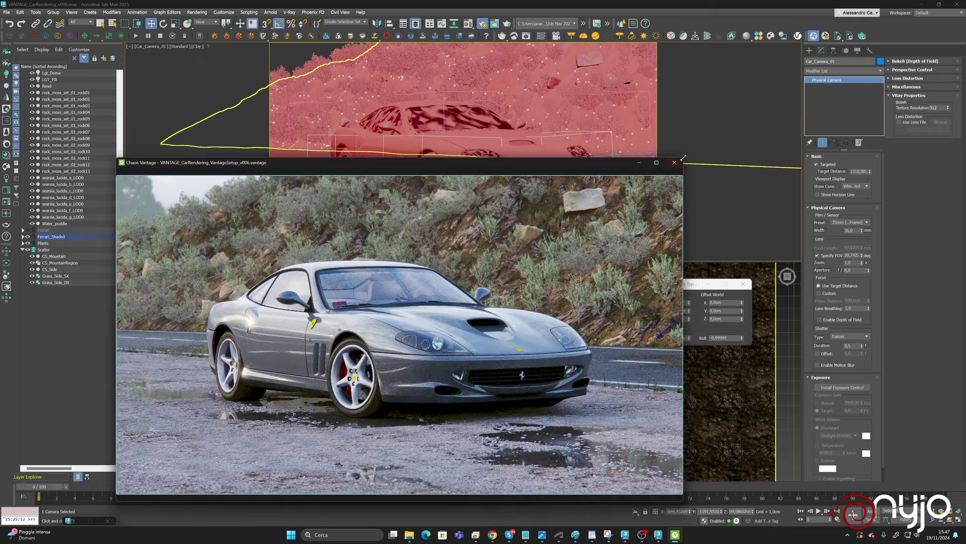
drag(683, 158, 487, 294)
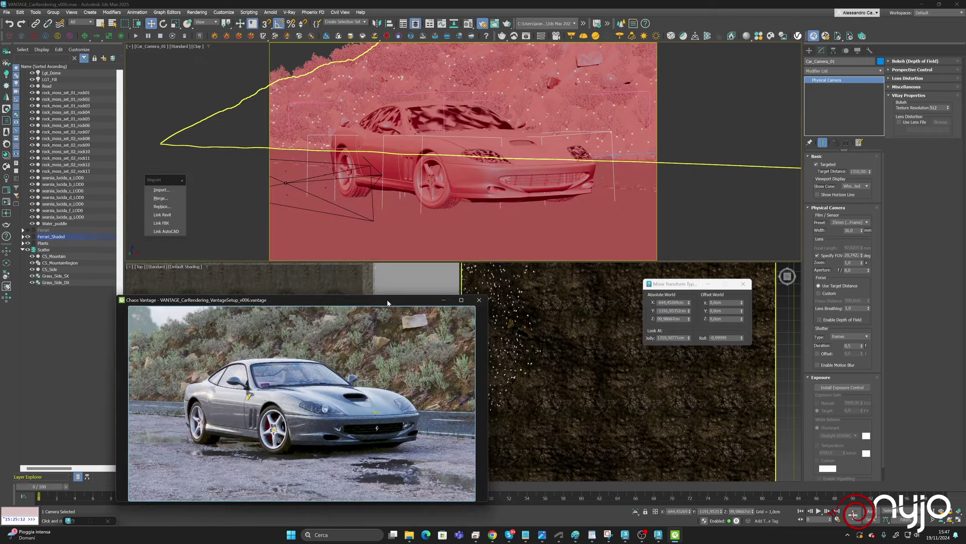
drag(388, 302, 280, 268)
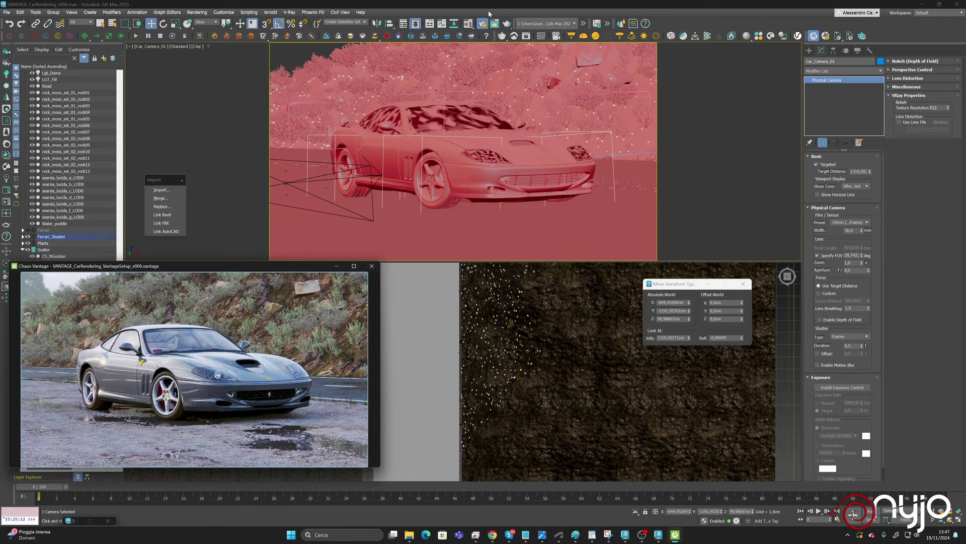
Eyedrop the Rocky material, open its diffuse colour-correction map, then select Ground_DX.
click(468, 24)
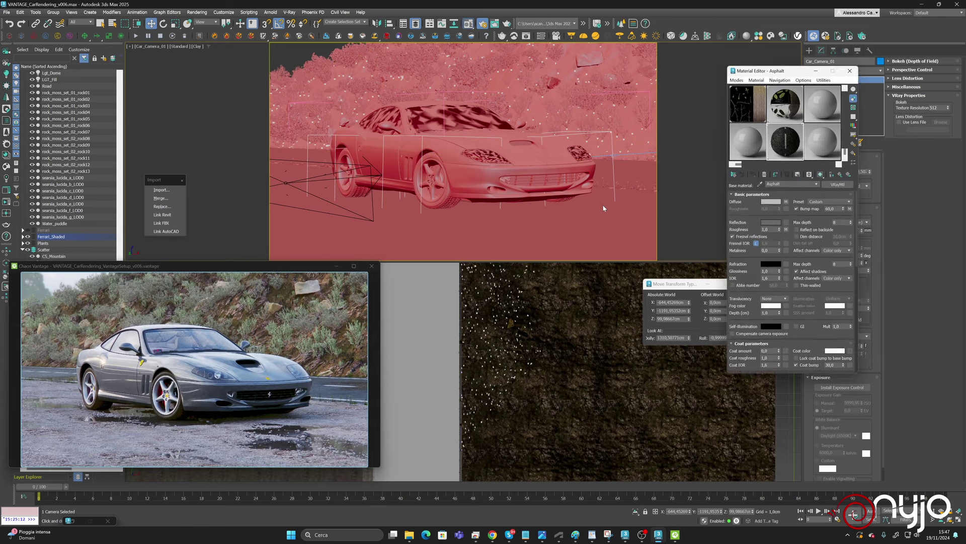
click(760, 142)
click(759, 183)
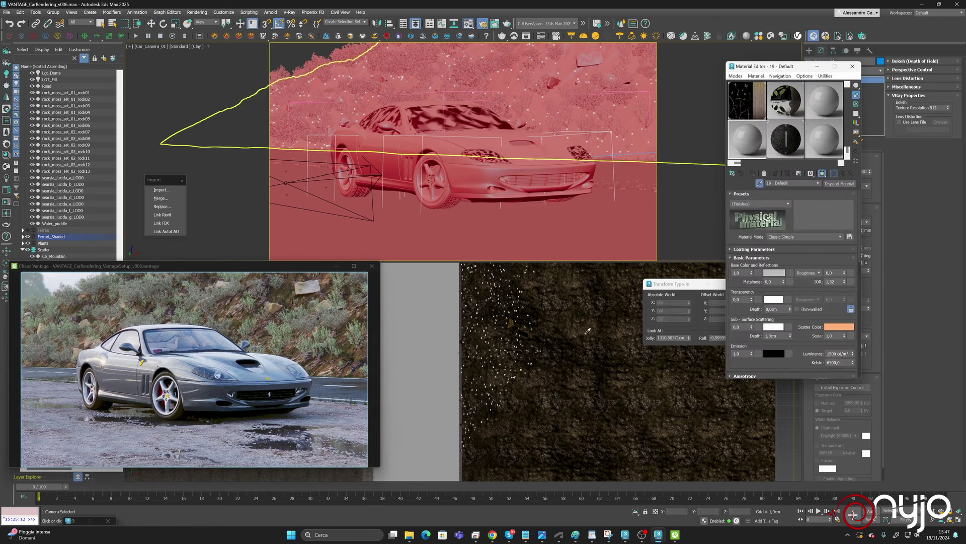
click(572, 329)
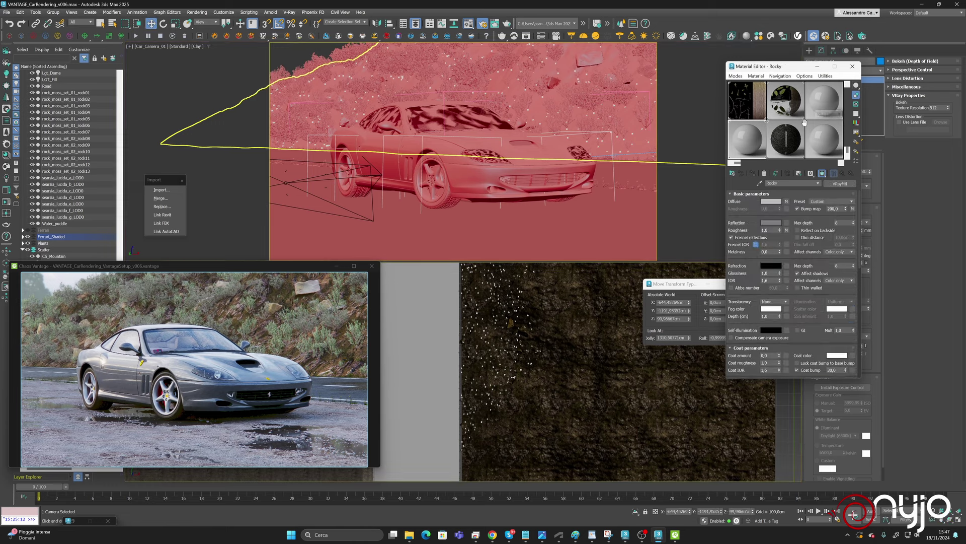
click(787, 201)
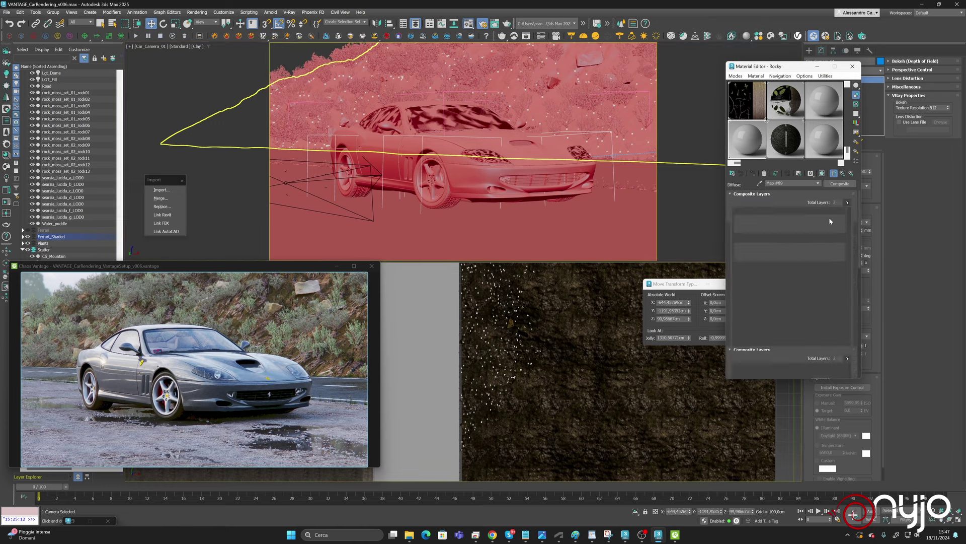
click(749, 252)
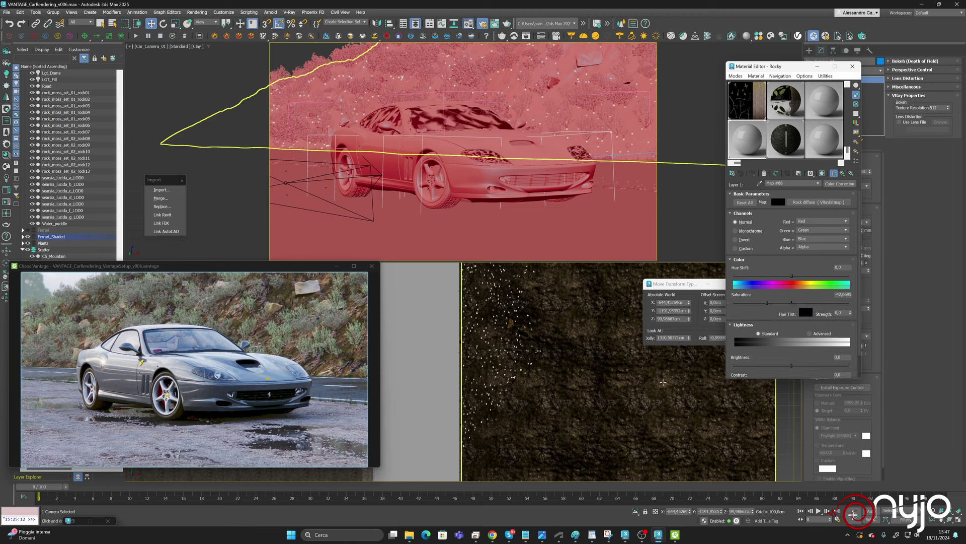
click(705, 163)
click(819, 67)
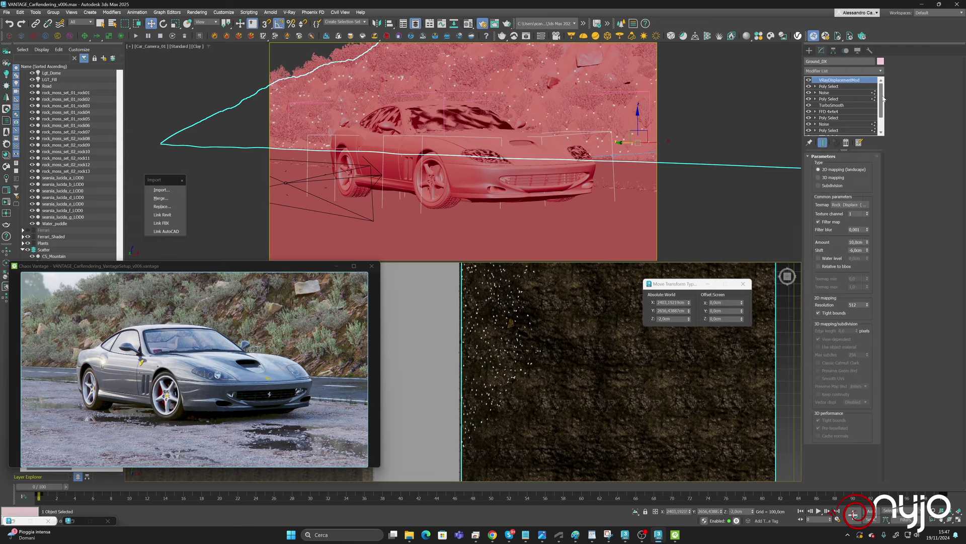
Raise the ground UVW Map's U Tile to 10 and isolate the Ground_DX terrain.
drag(881, 98, 886, 121)
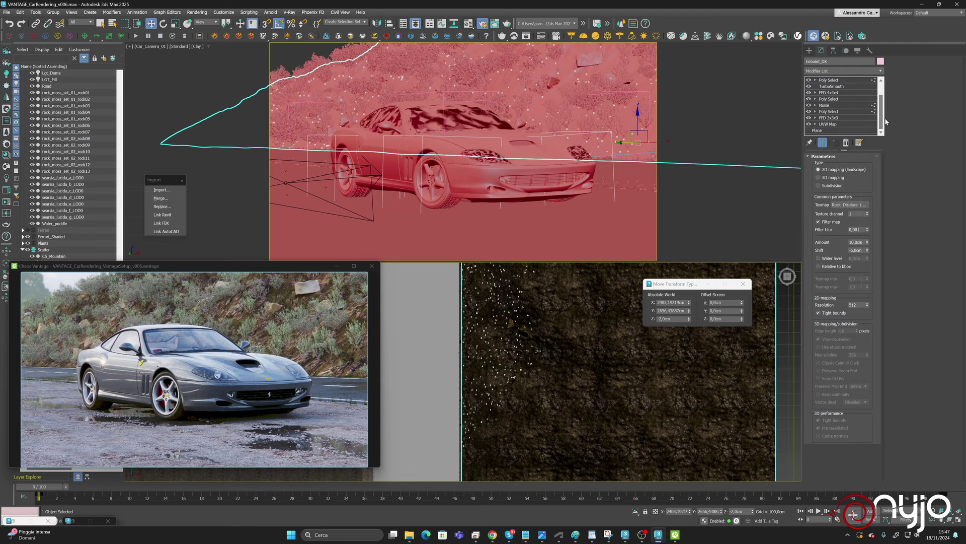
click(828, 124)
click(548, 288)
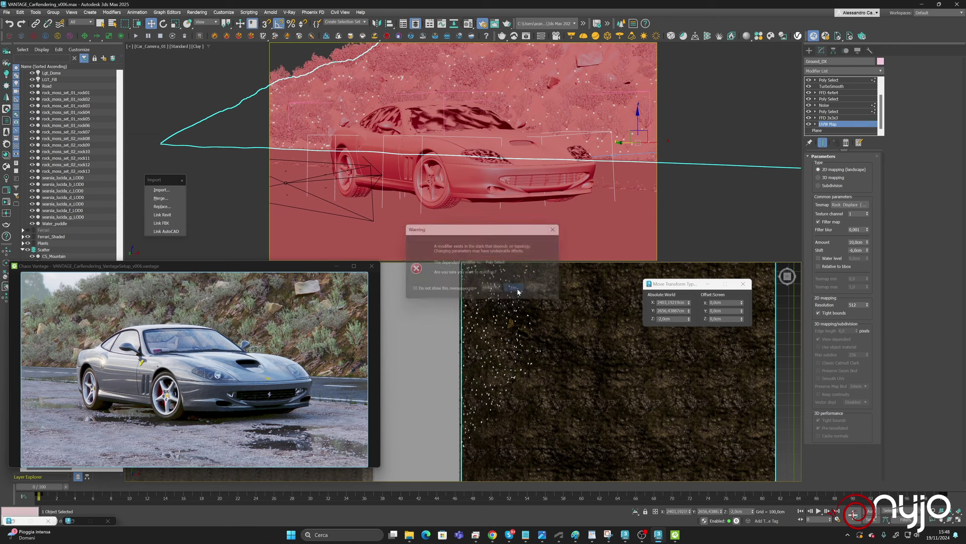
double_click(839, 250)
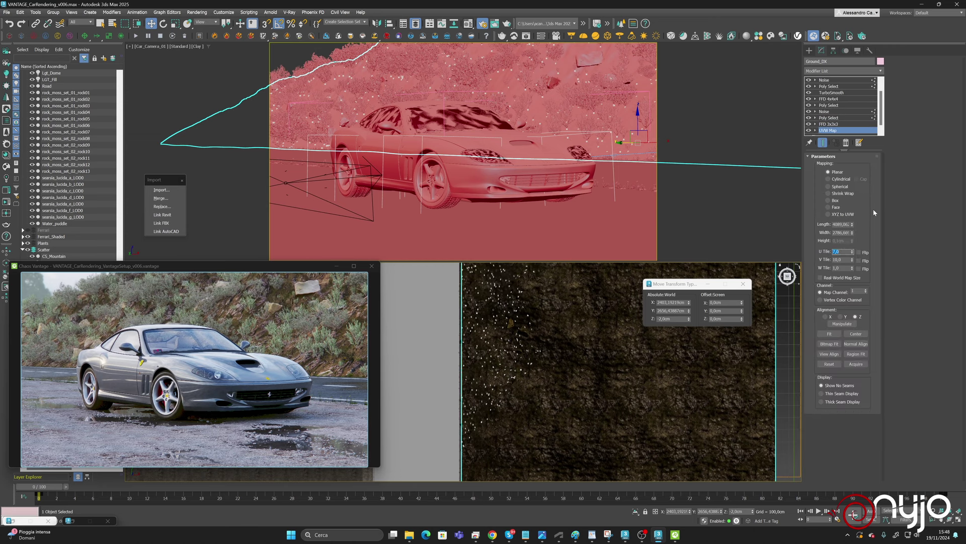
text(10)
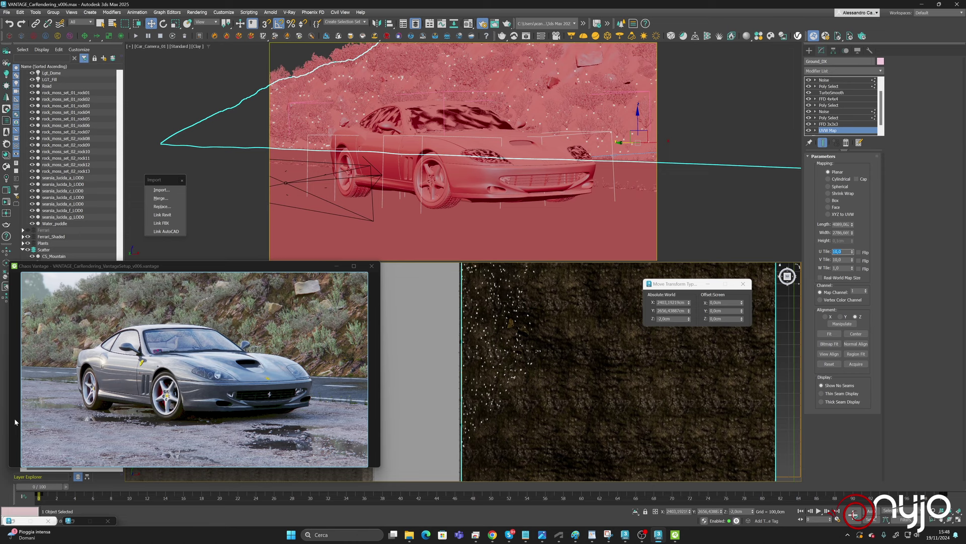
key(alt+q)
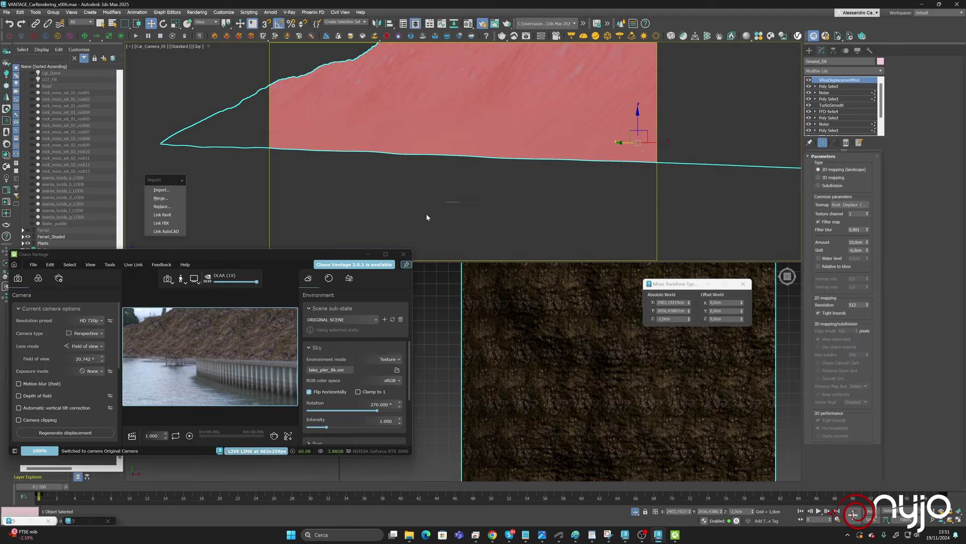
Shrink Vantage to a small panel-free render preview and open the Rocky material in 3ds Max.
drag(284, 255, 340, 238)
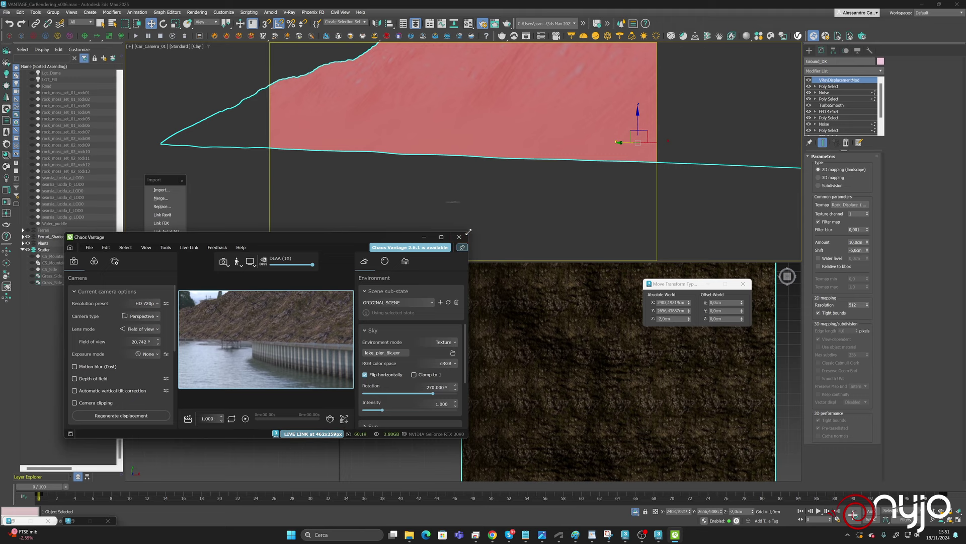
drag(467, 232, 574, 138)
drag(415, 143, 473, 185)
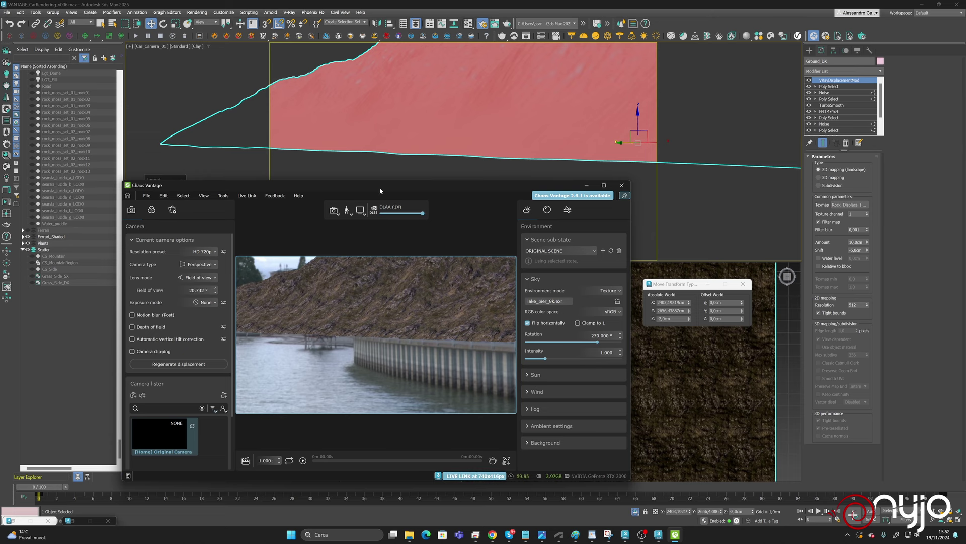
drag(377, 187, 270, 191)
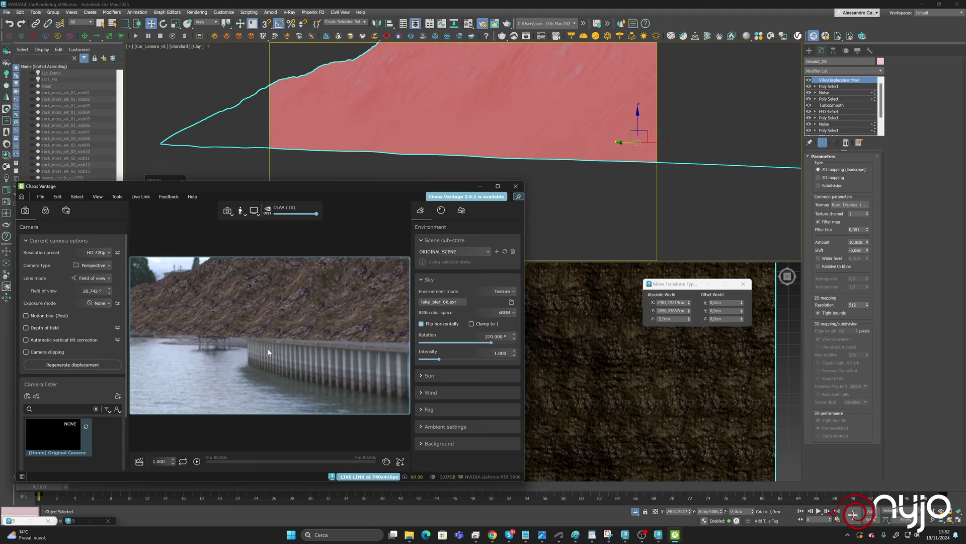
key(Tab)
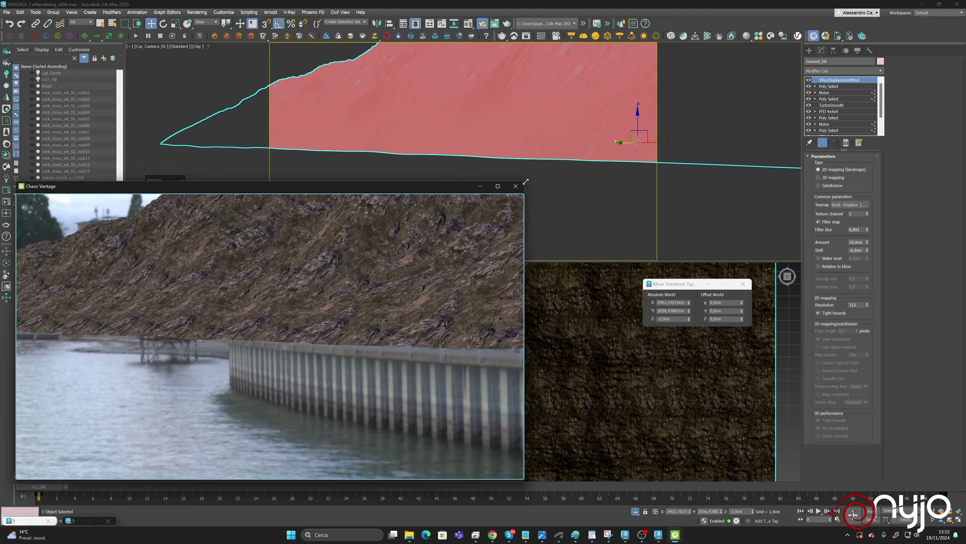
drag(525, 183, 392, 246)
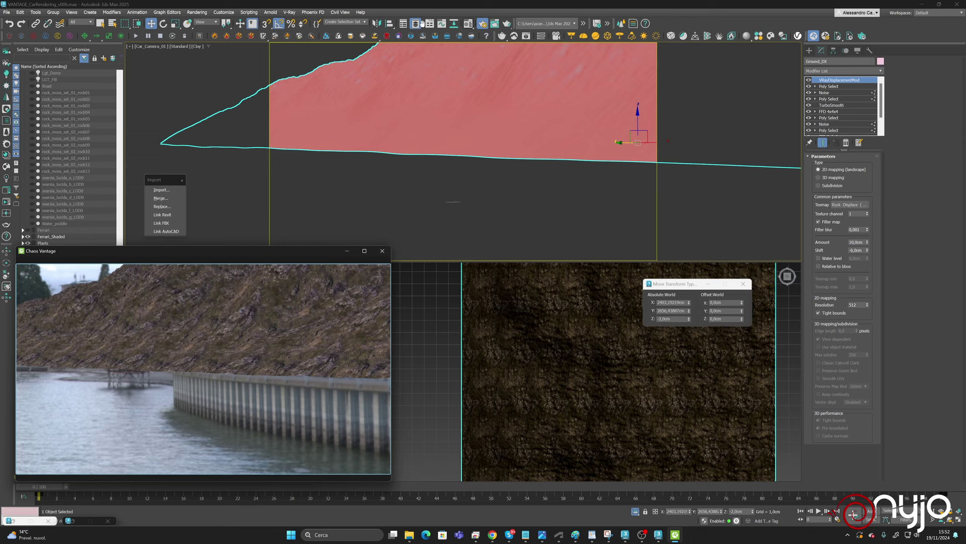
click(468, 24)
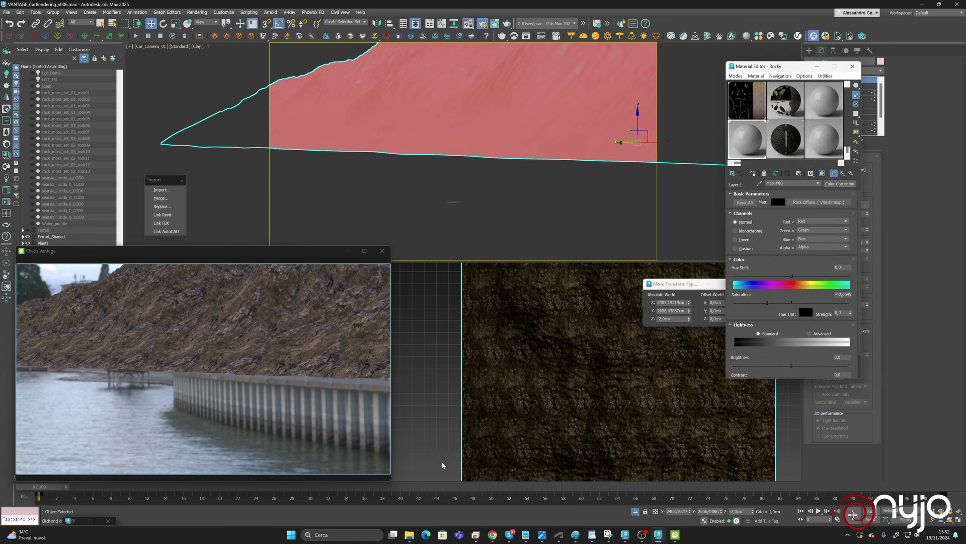
click(505, 528)
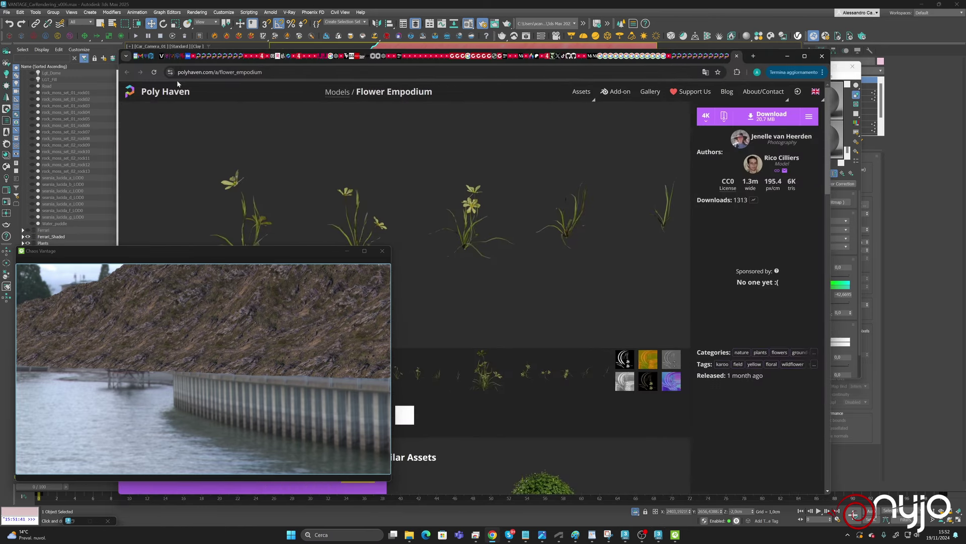
Open Poly Haven's Textures library filtered to the Terrain category.
click(170, 93)
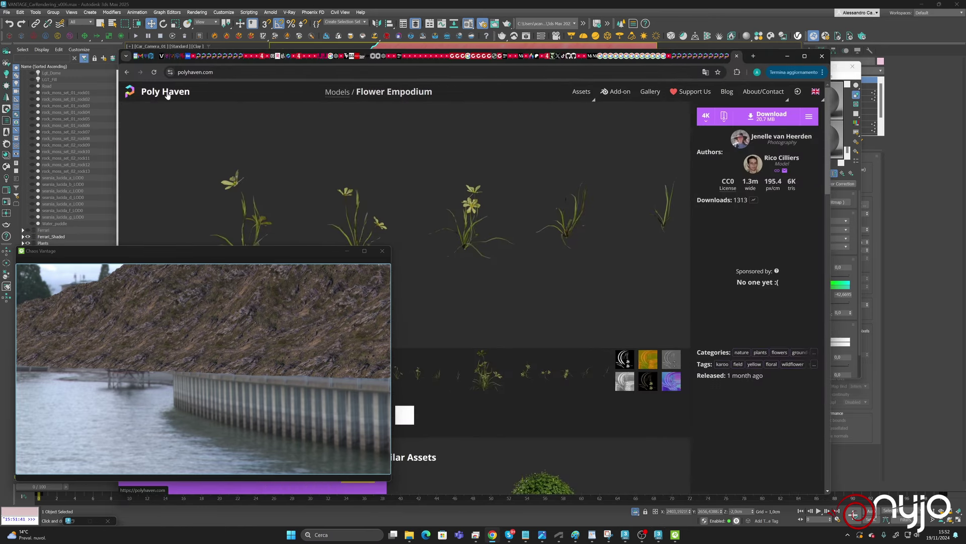
scroll(574, 403, down, 6)
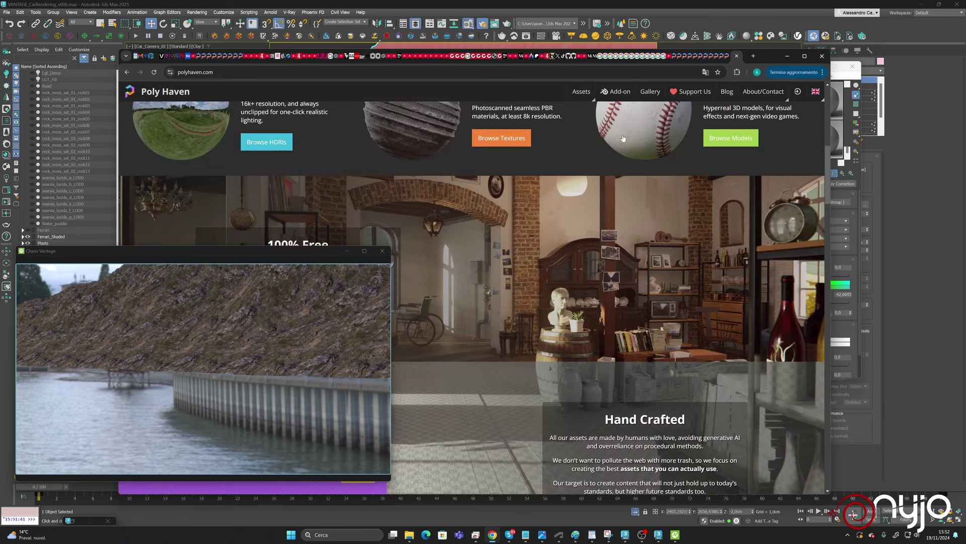
click(516, 141)
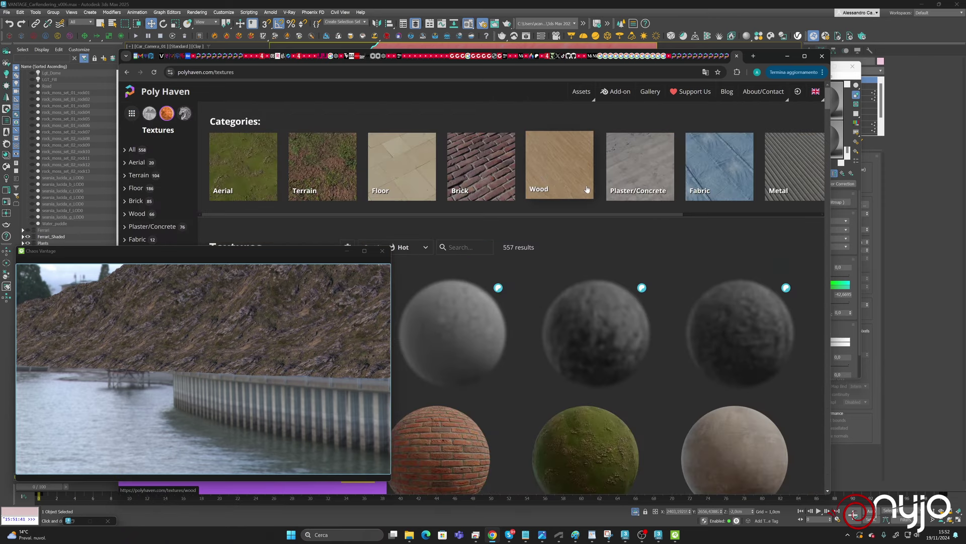
click(322, 166)
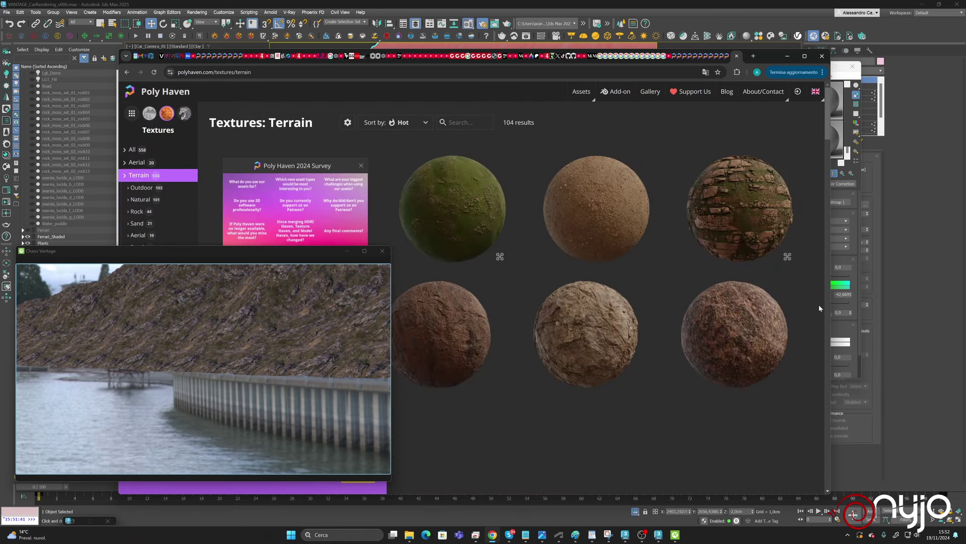
Scroll through the Terrain textures for a rocky ground replacement, then return to 3ds Max.
scroll(724, 211, down, 2)
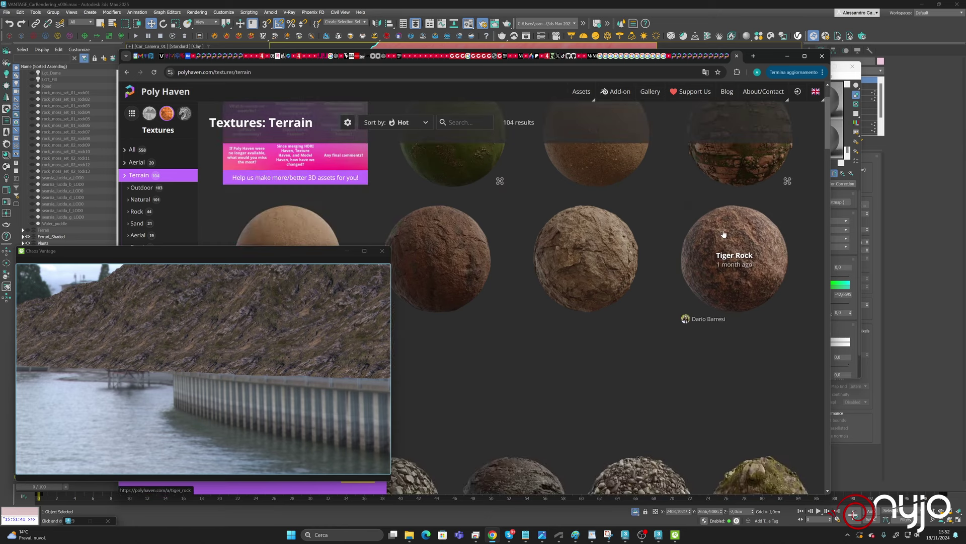
scroll(689, 295, down, 3)
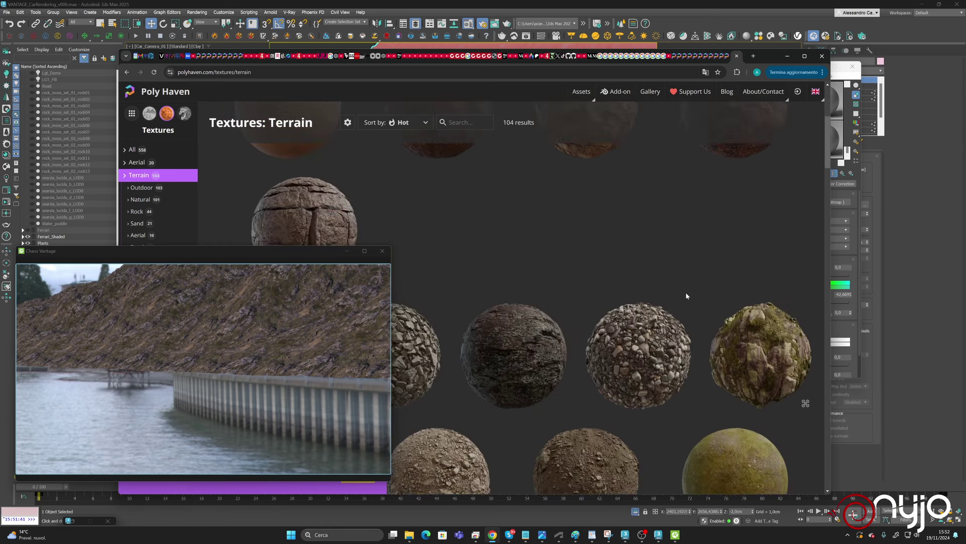
scroll(686, 296, down, 5)
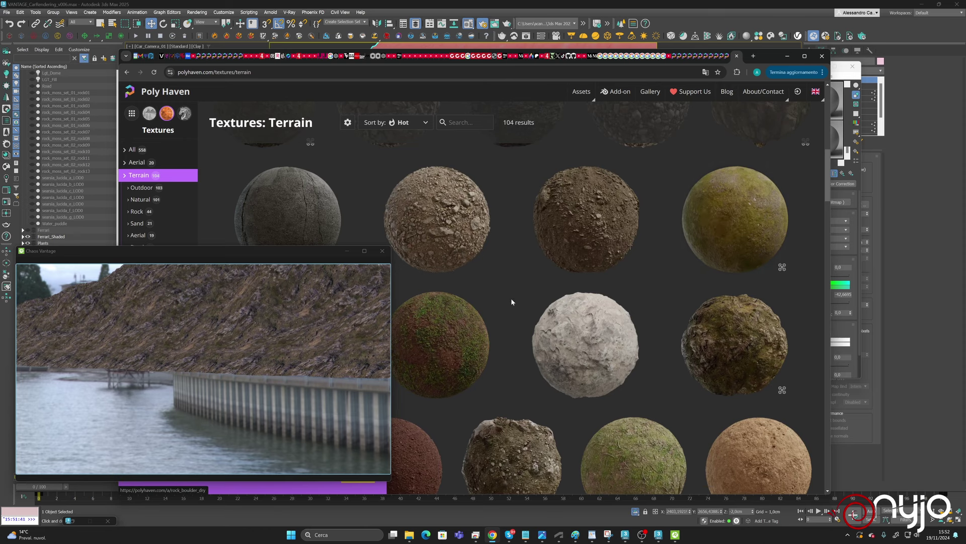
scroll(541, 311, down, 2)
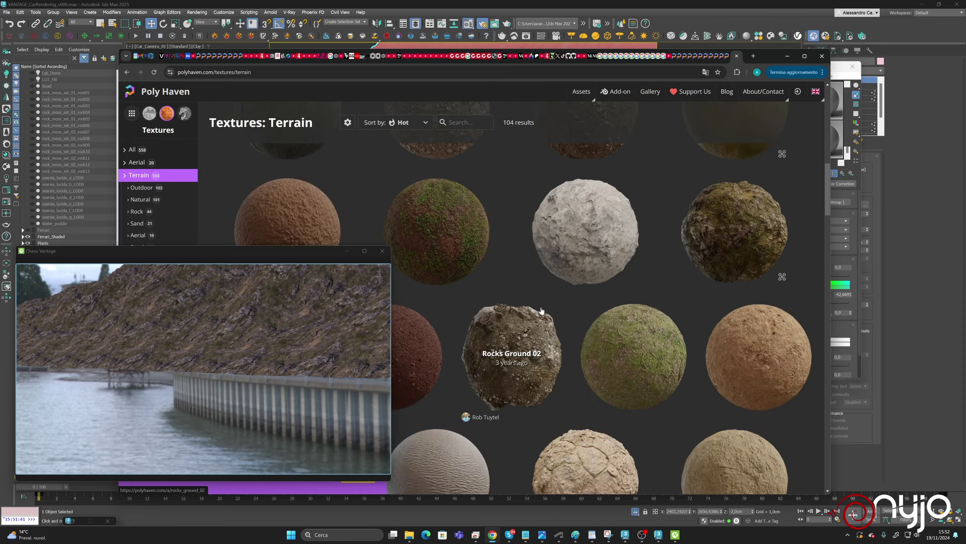
scroll(540, 335, down, 2)
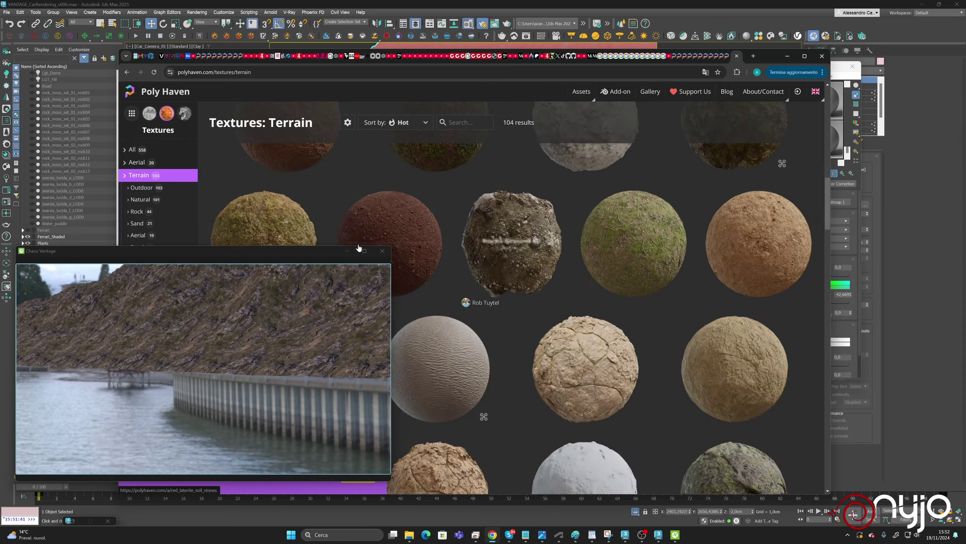
scroll(546, 244, up, 3)
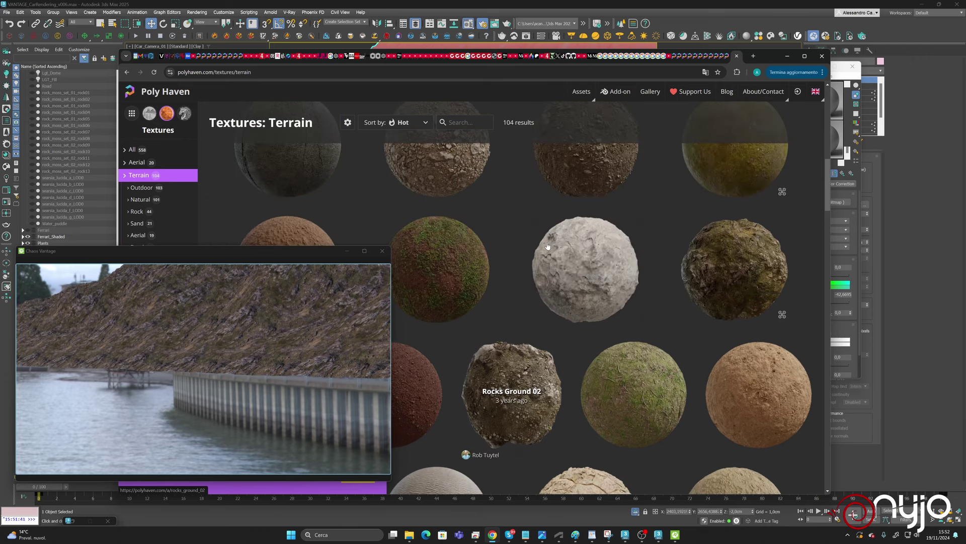
scroll(498, 211, up, 3)
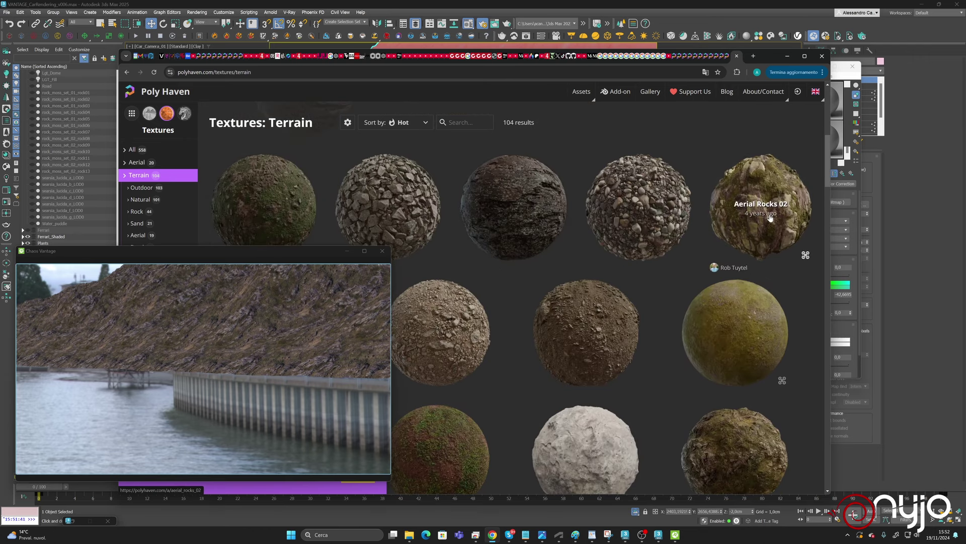
scroll(740, 302, down, 5)
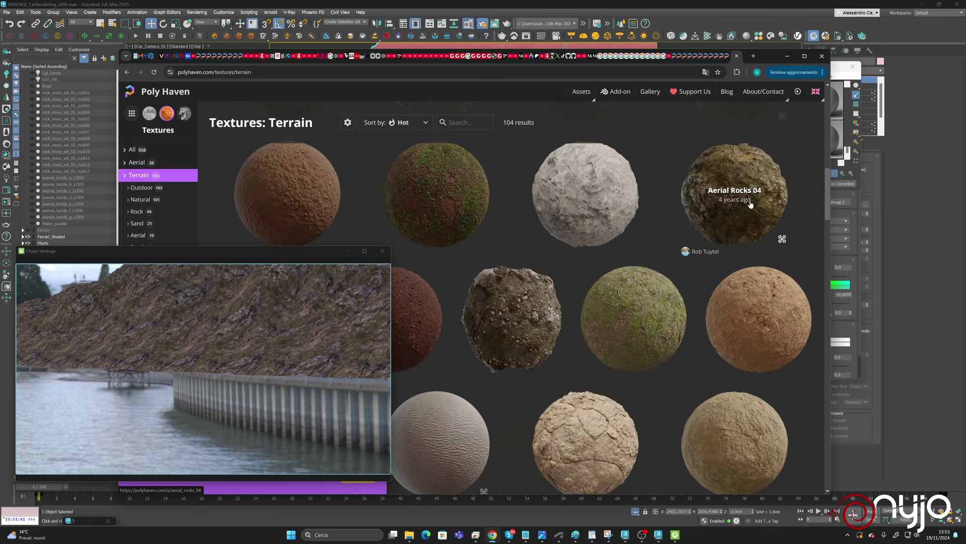
scroll(736, 242, down, 3)
scroll(736, 242, down, 2)
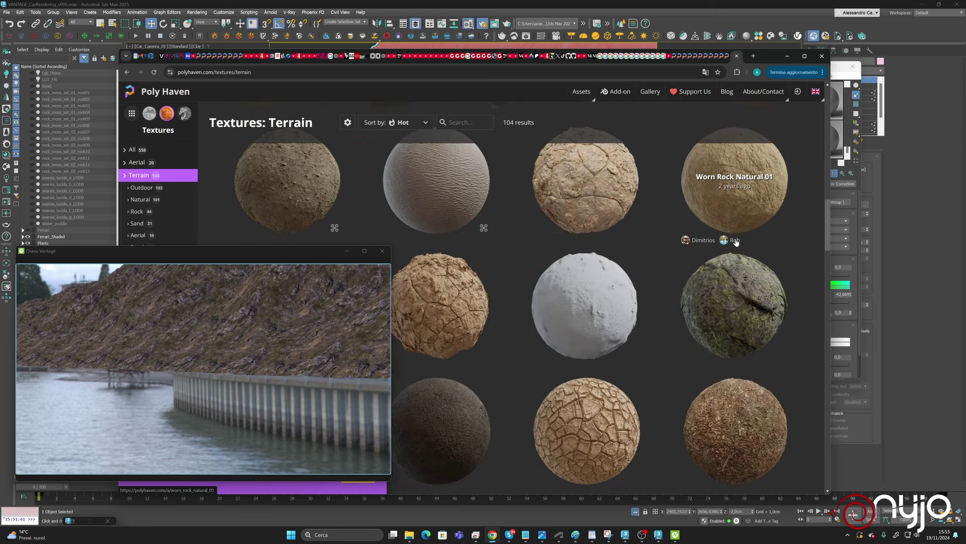
scroll(736, 242, down, 5)
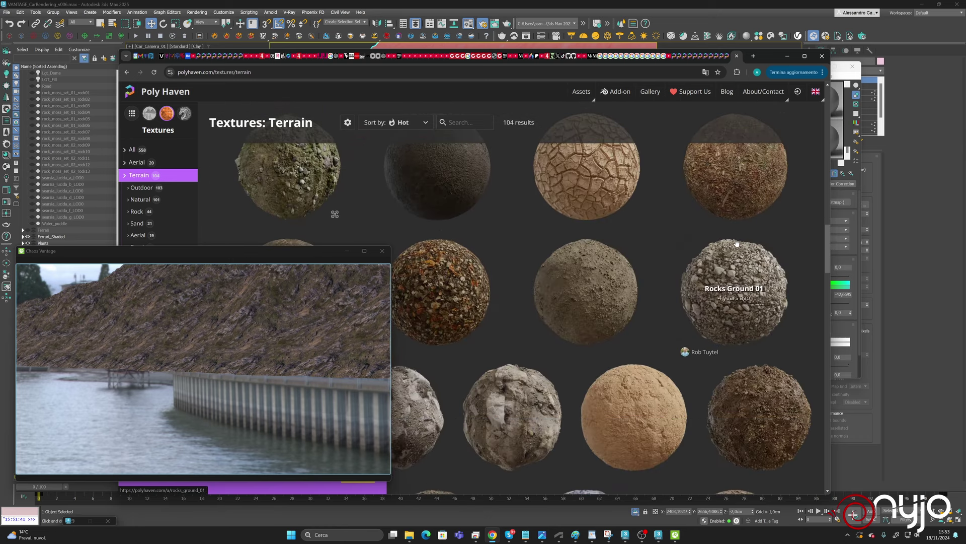
scroll(470, 270, down, 5)
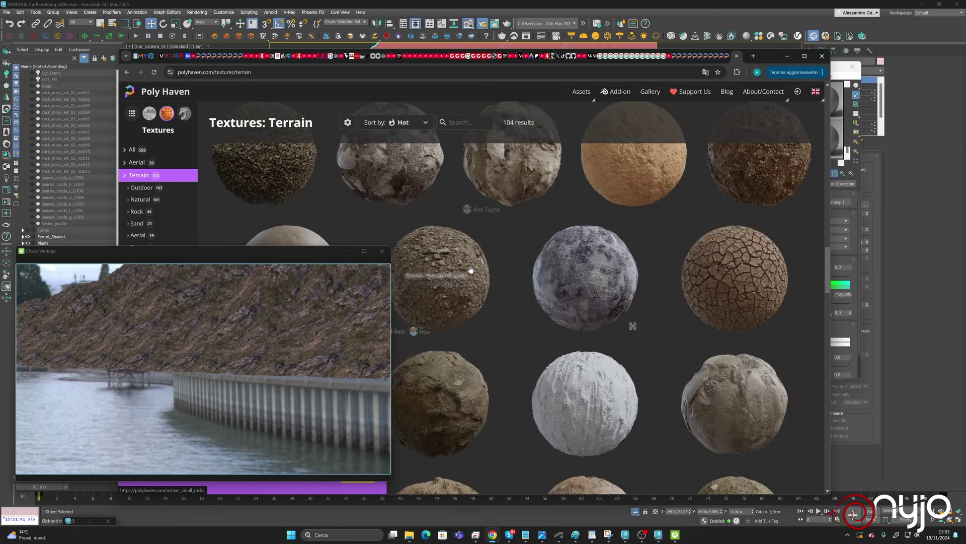
scroll(443, 274, down, 7)
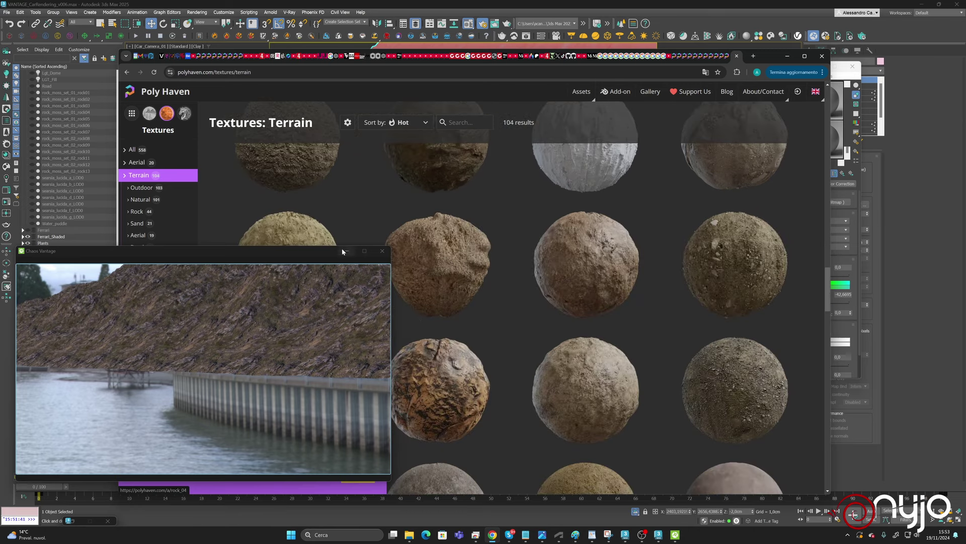
drag(343, 252, 349, 396)
scroll(555, 280, down, 5)
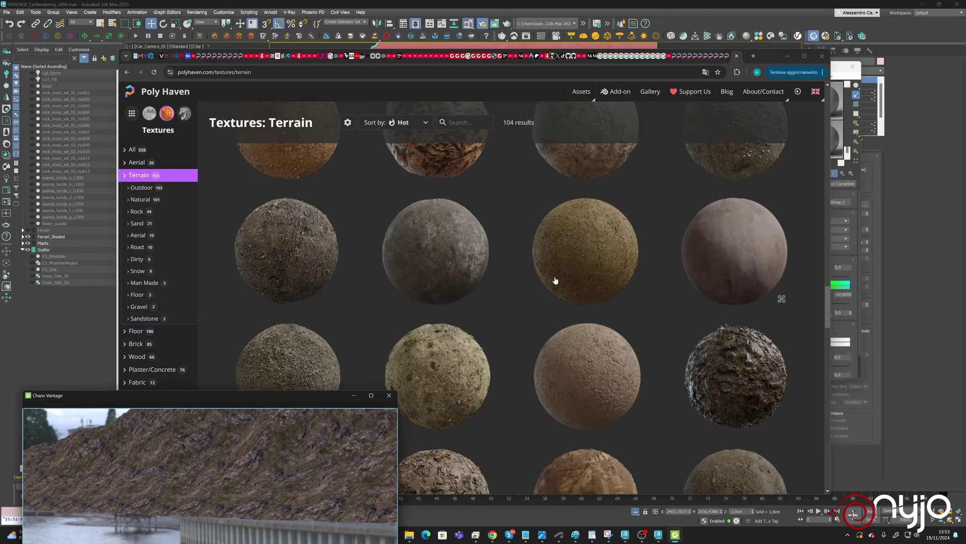
scroll(555, 280, down, 3)
scroll(556, 279, down, 3)
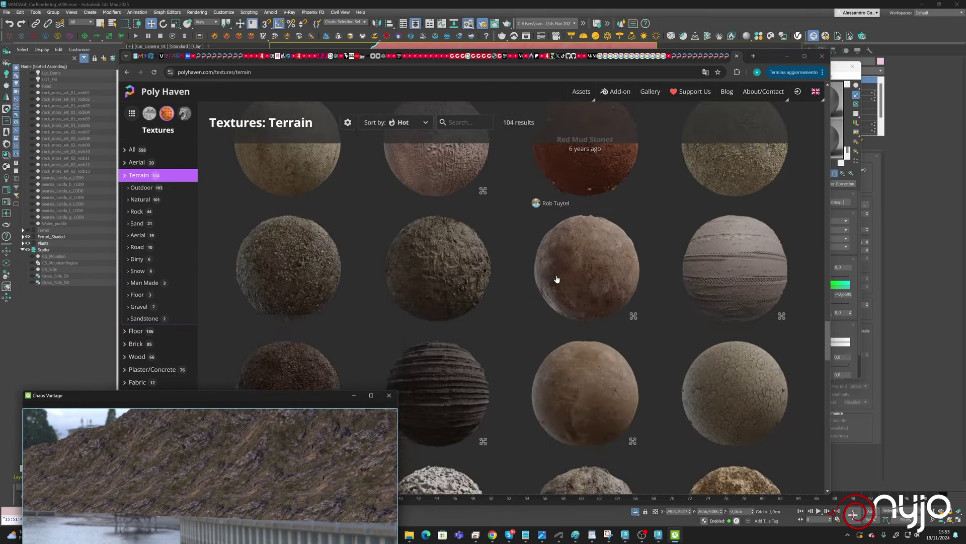
scroll(556, 279, down, 5)
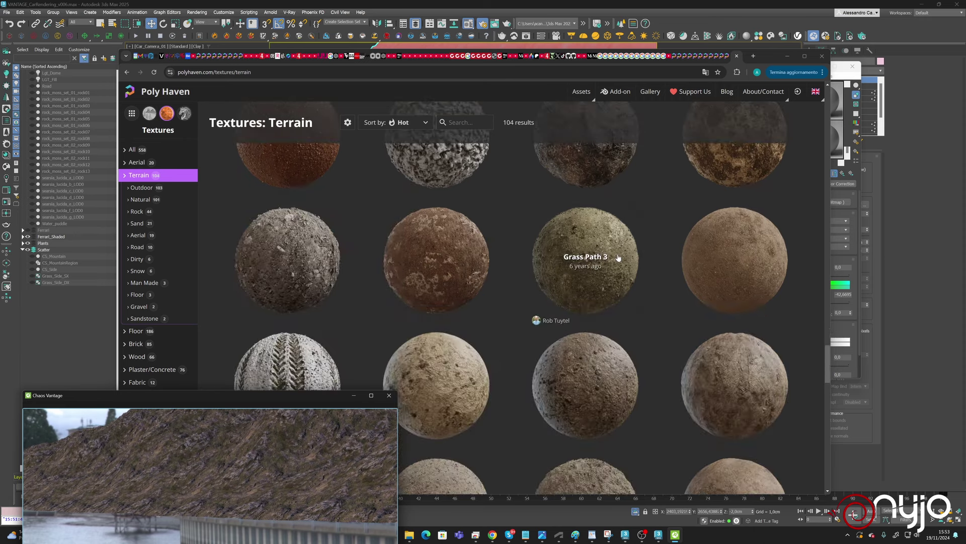
scroll(620, 257, down, 5)
scroll(599, 211, down, 2)
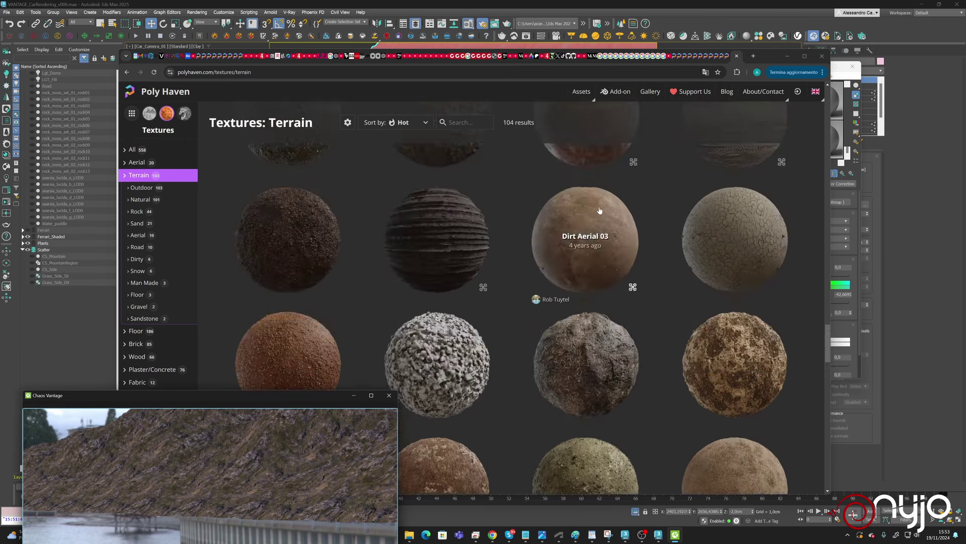
scroll(599, 210, down, 8)
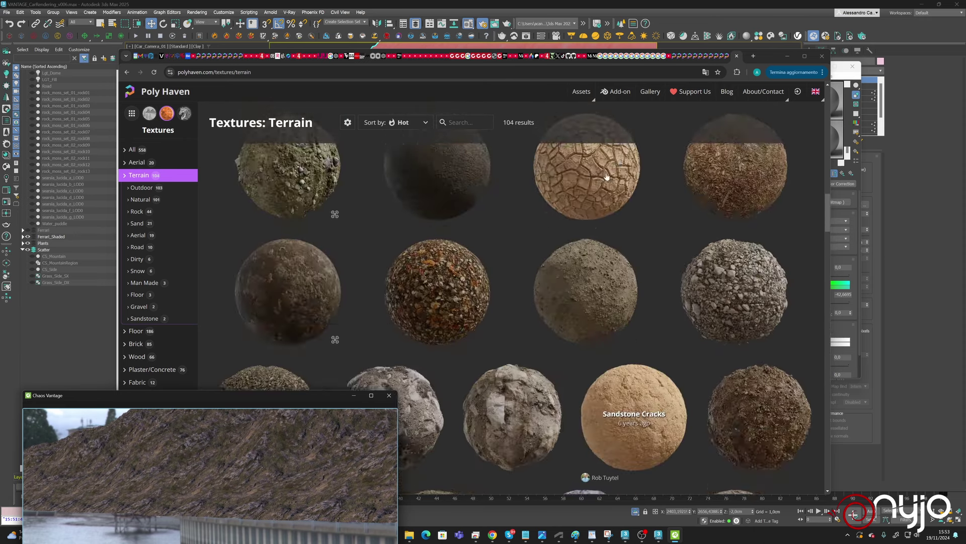
scroll(606, 177, down, 8)
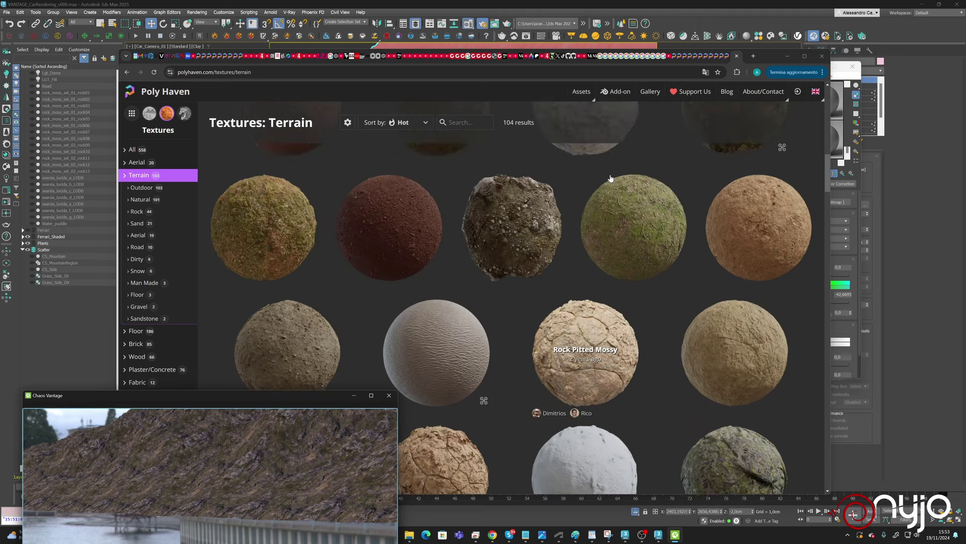
scroll(610, 178, down, 3)
scroll(639, 251, down, 3)
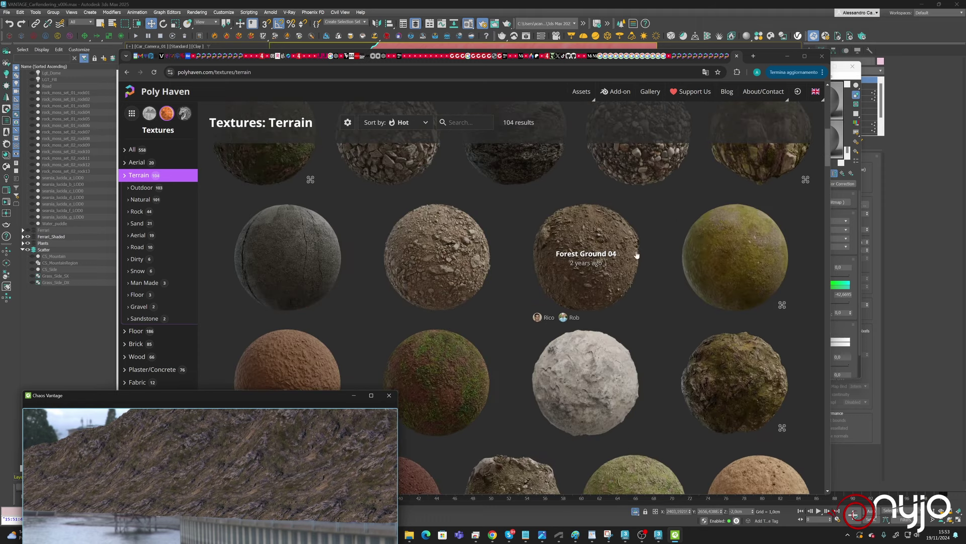
scroll(479, 211, up, 4)
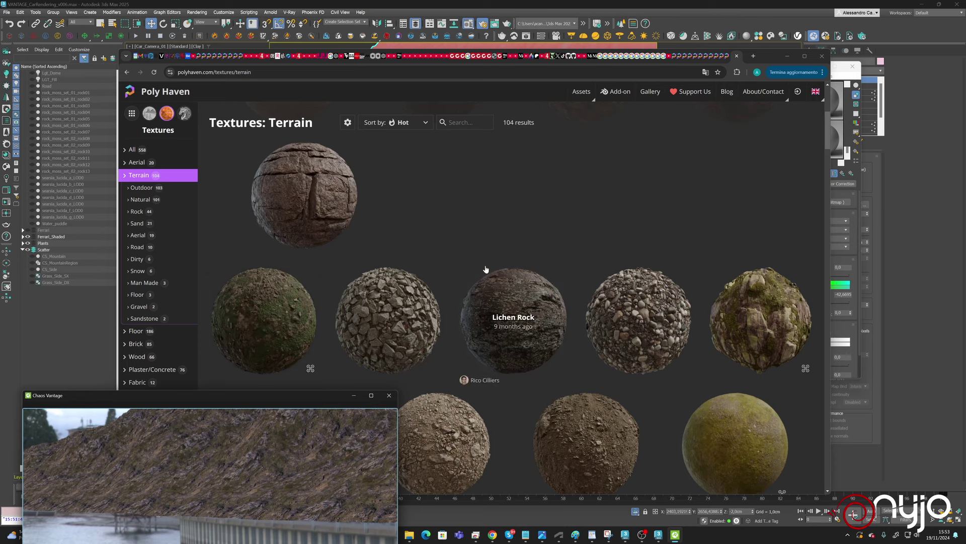
scroll(772, 327, down, 2)
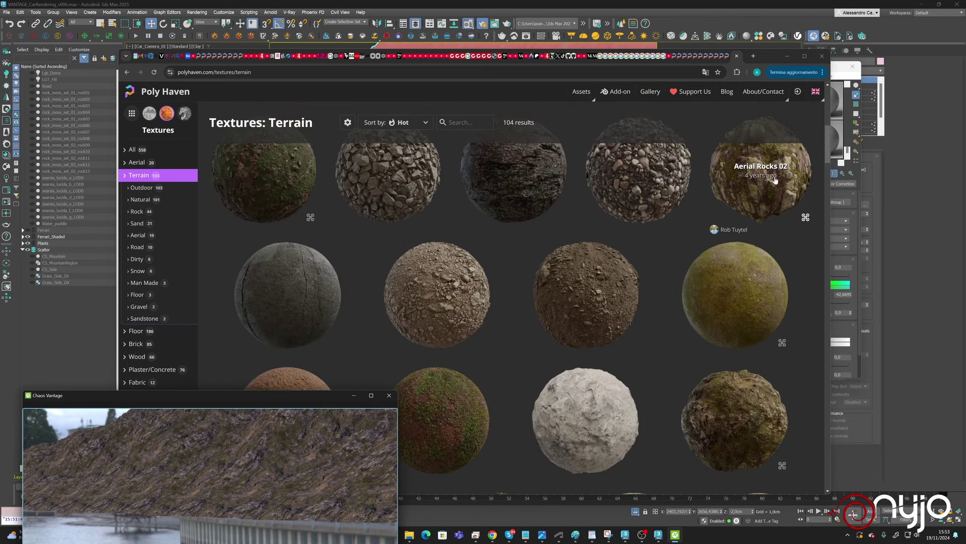
scroll(775, 376, down, 1)
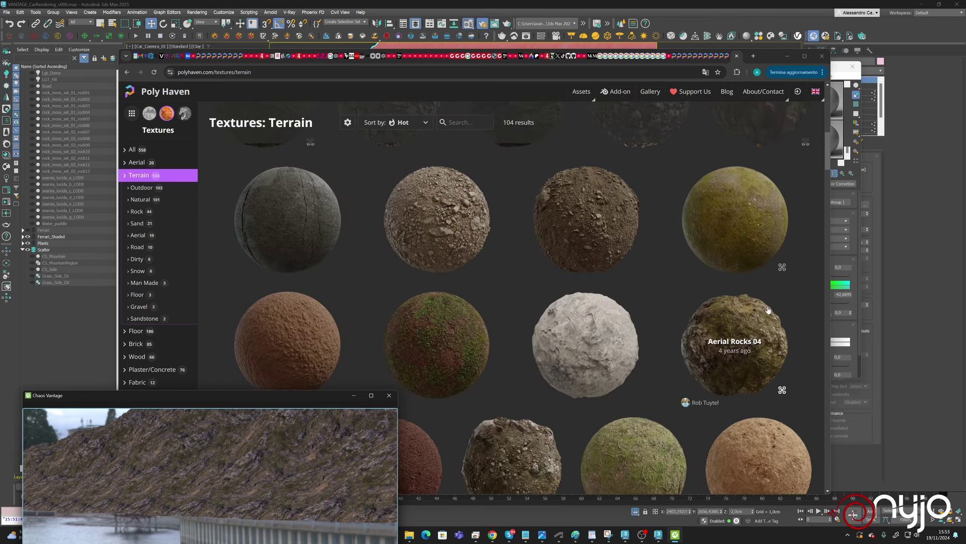
click(840, 77)
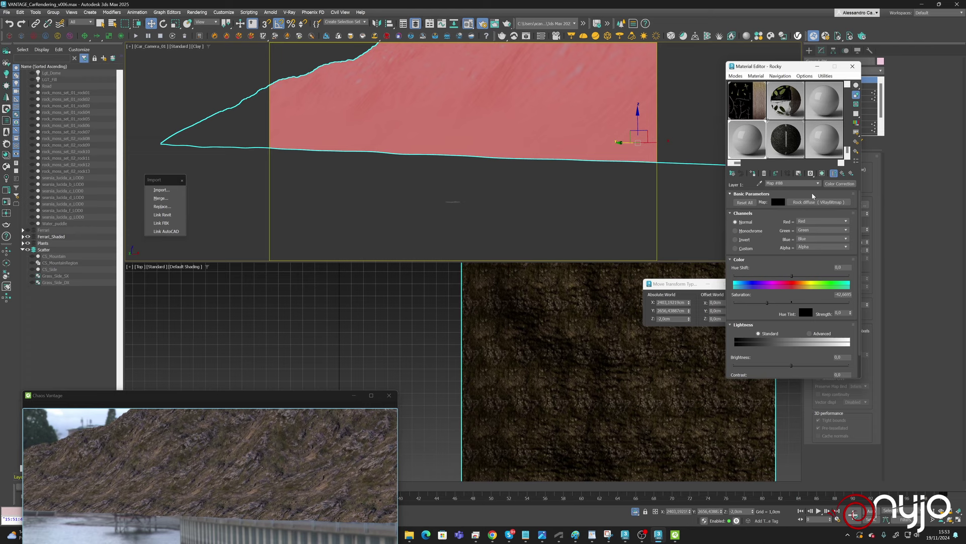
Check the rock's aerial_rocks_04 diffuse bitmap, then download Rocks Ground 02 at 4K from Poly Haven.
click(821, 202)
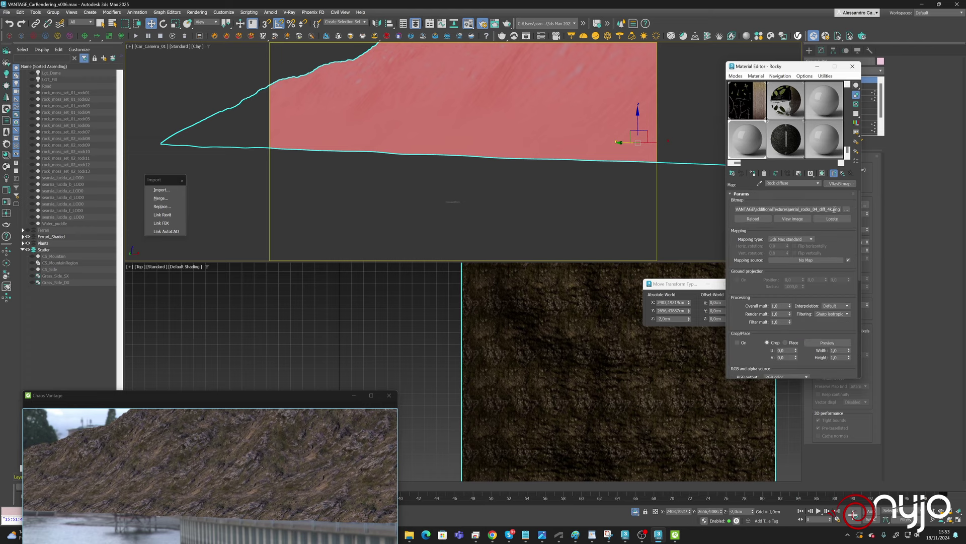
click(493, 534)
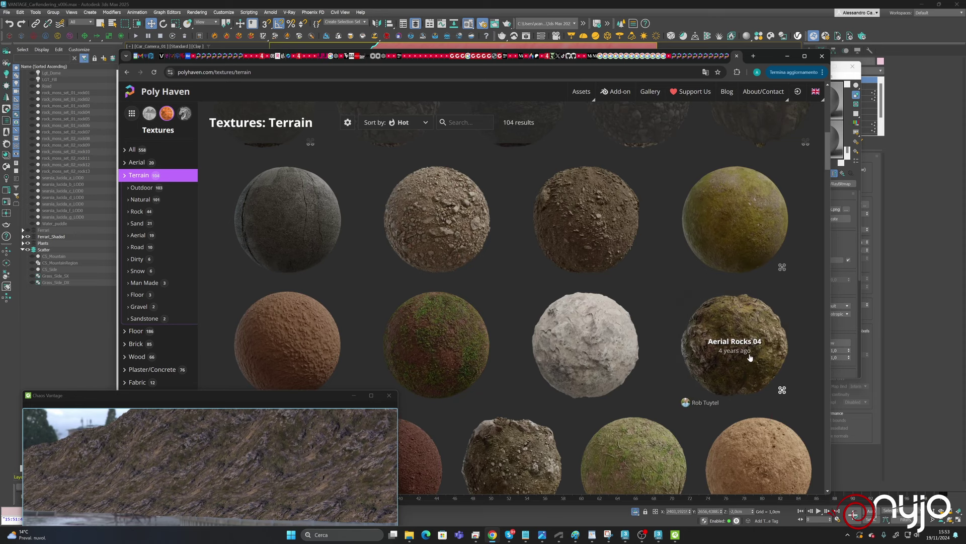
scroll(670, 381, down, 3)
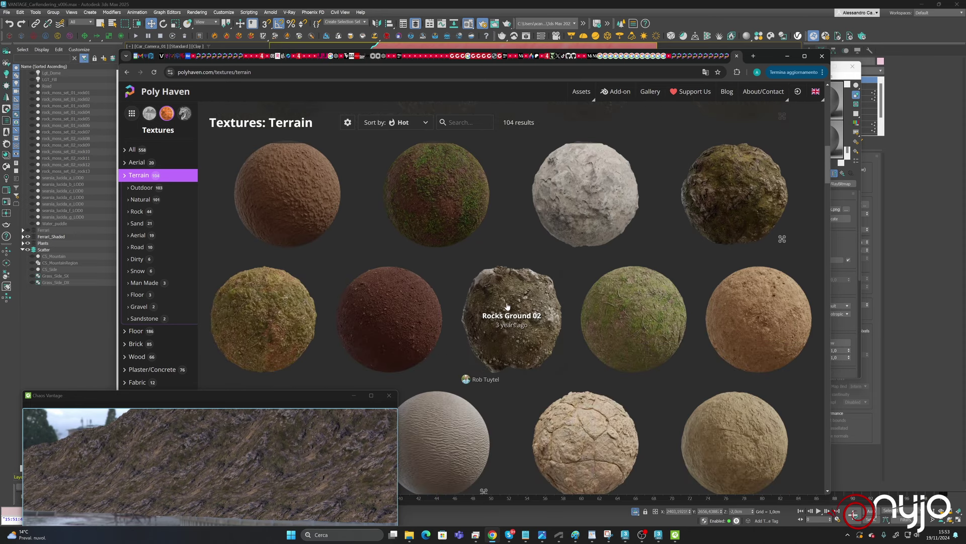
click(506, 307)
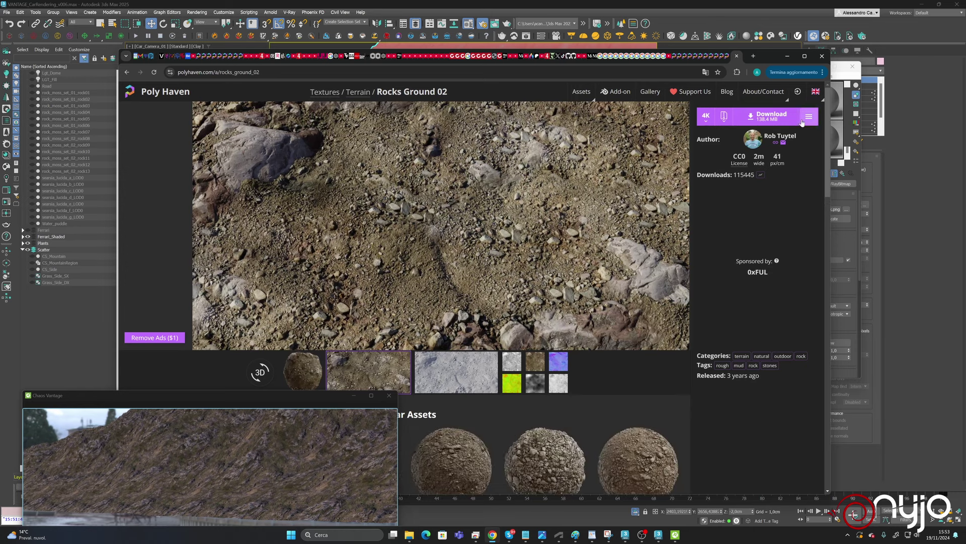
click(778, 115)
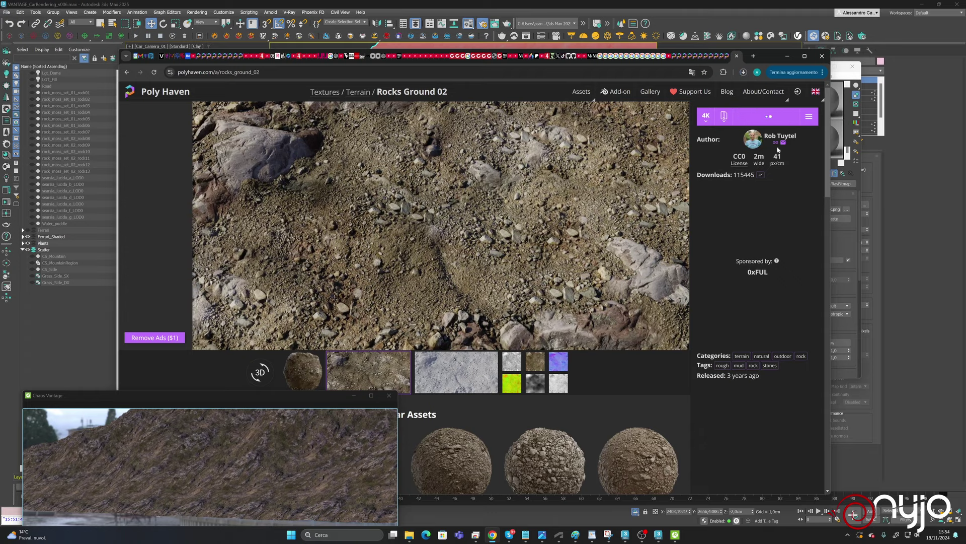
click(743, 76)
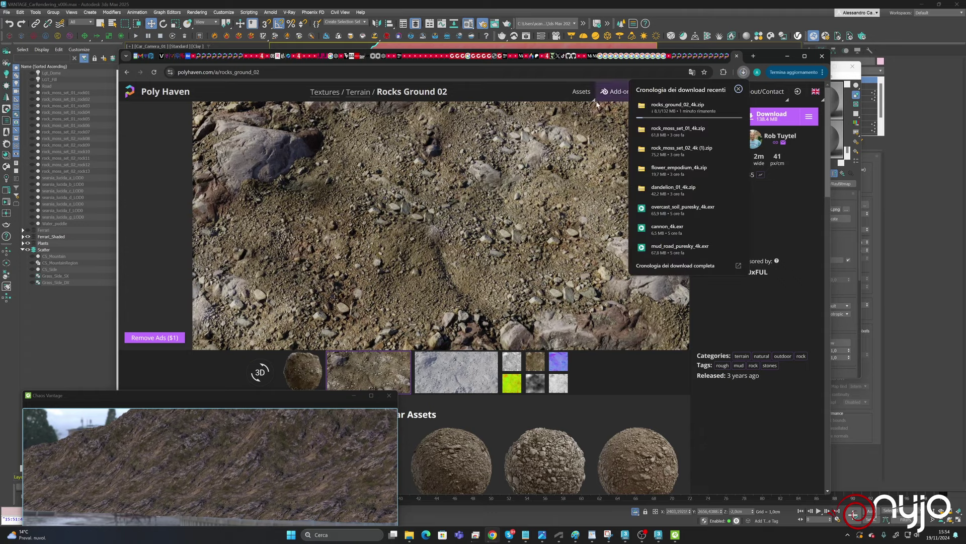
click(786, 57)
Convert the Rocky material to a VRayBlendMtl, keeping the old material as a sub-material.
click(846, 174)
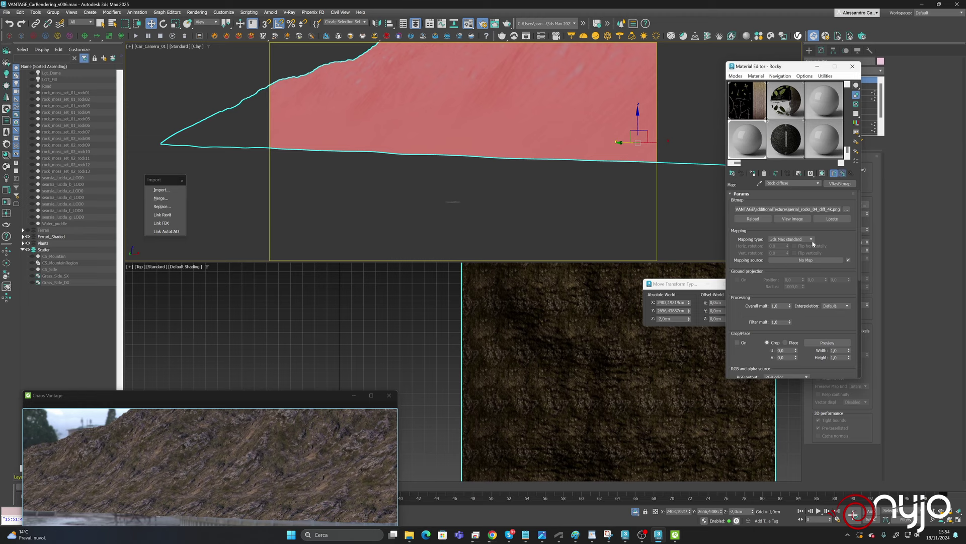
click(846, 174)
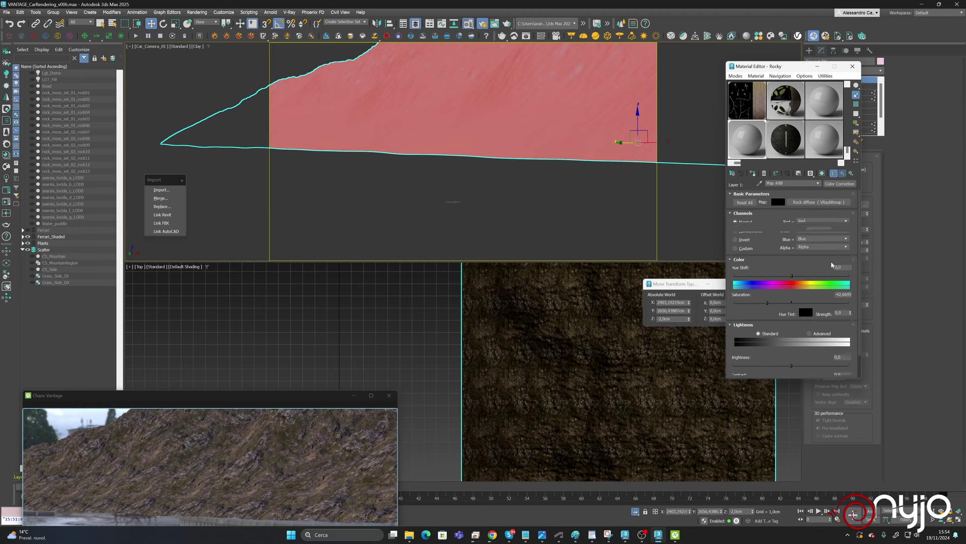
click(844, 174)
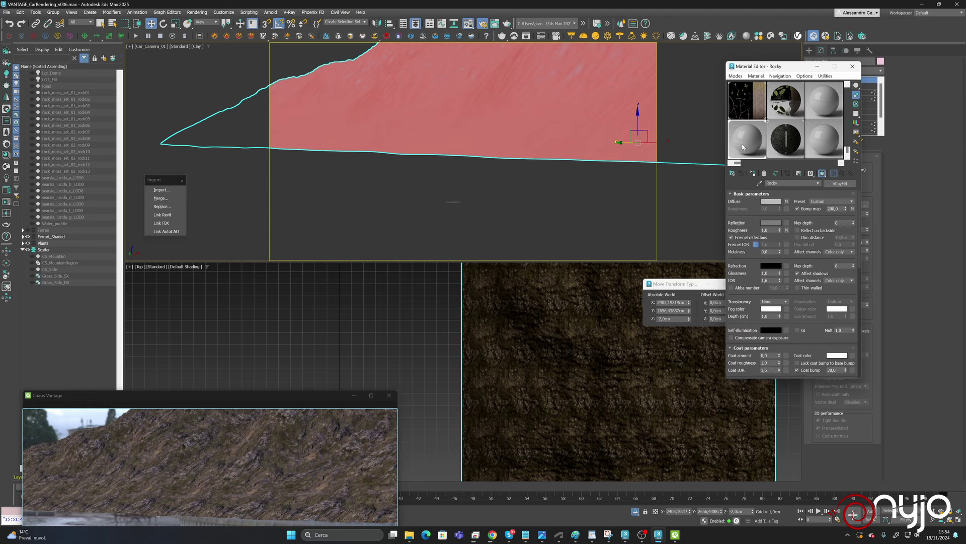
click(847, 182)
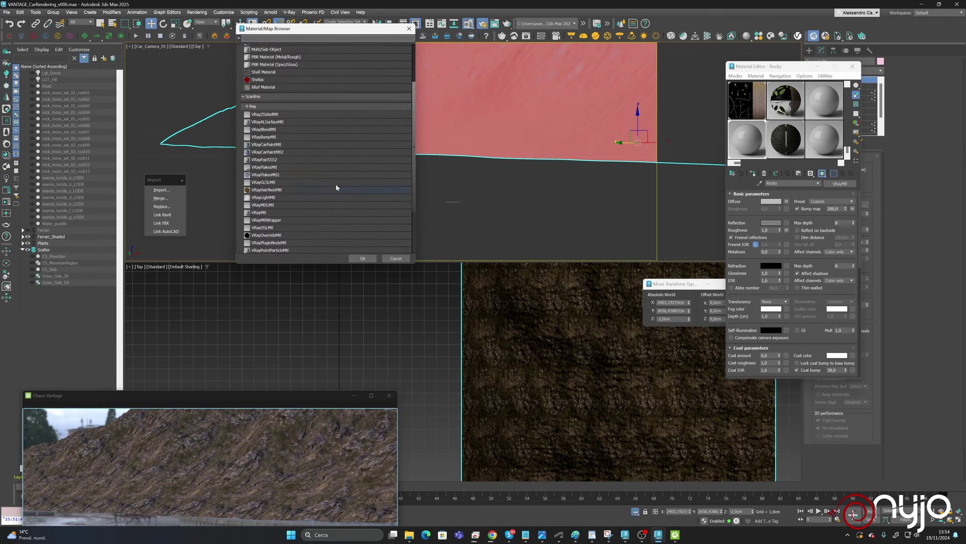
click(367, 259)
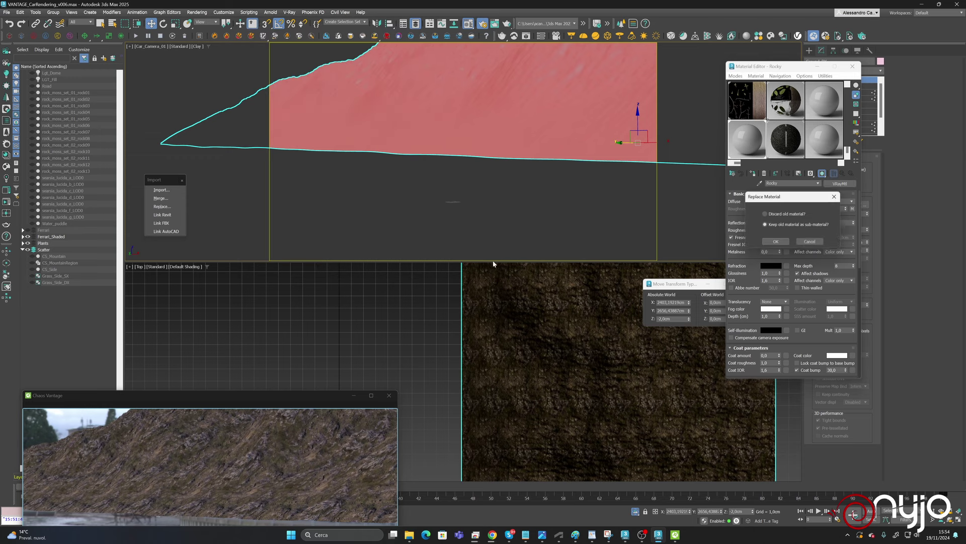
click(777, 242)
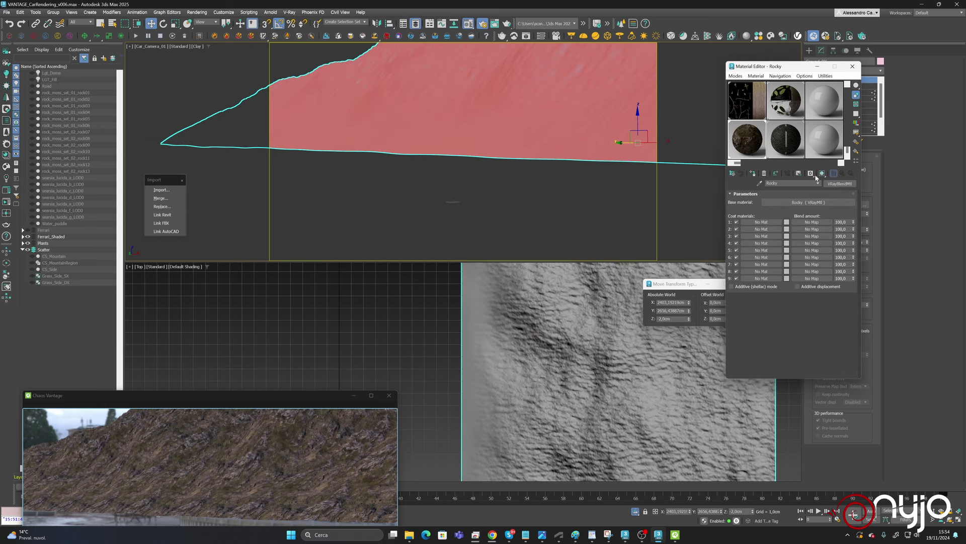
Copy the Rocky base material into the Coat 1 slot.
drag(777, 201, 762, 222)
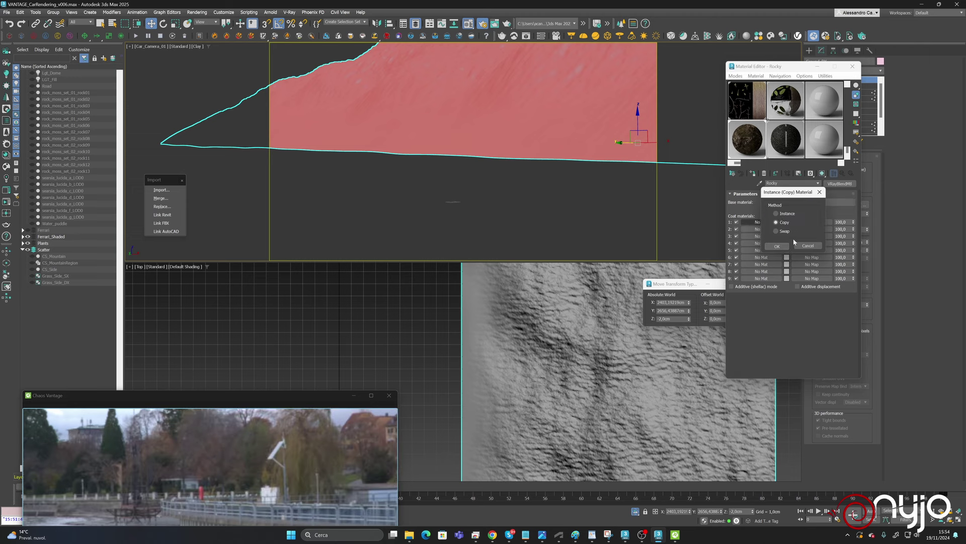
click(808, 246)
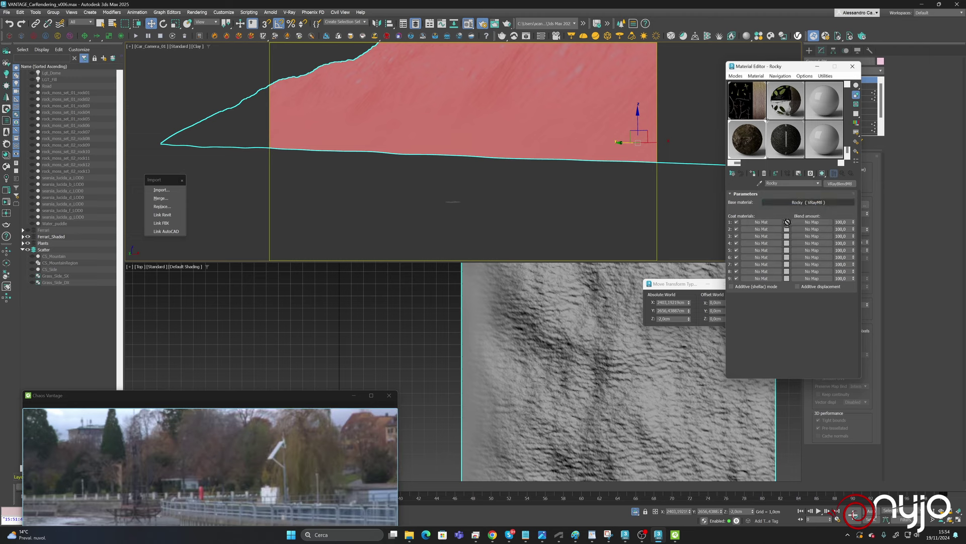
drag(775, 227, 773, 225)
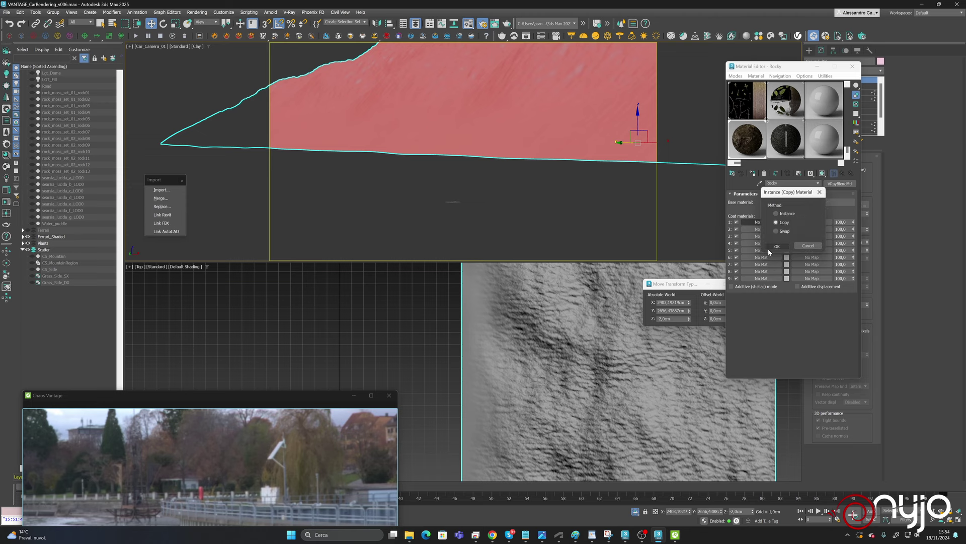
click(769, 247)
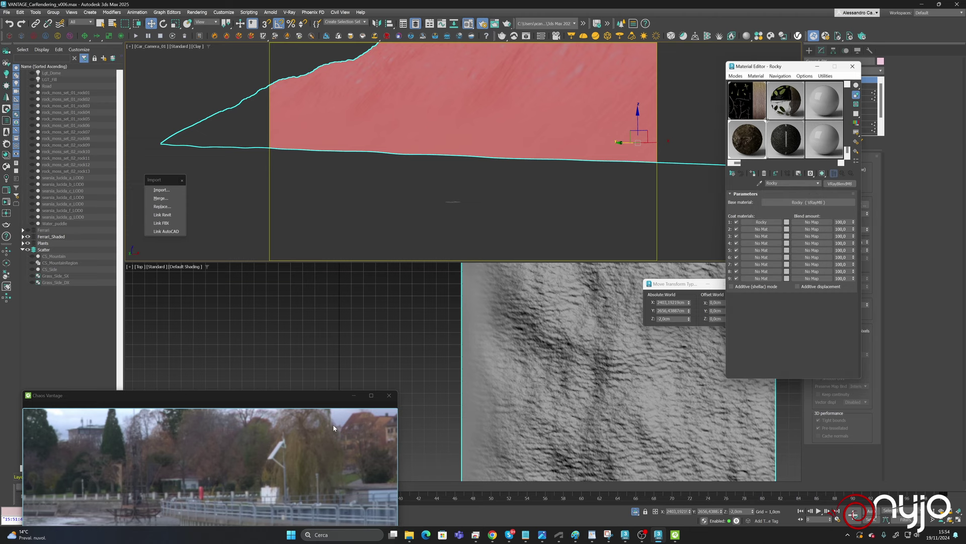
Move the Chaos Vantage window down and to the left, out of the way.
drag(322, 397, 363, 213)
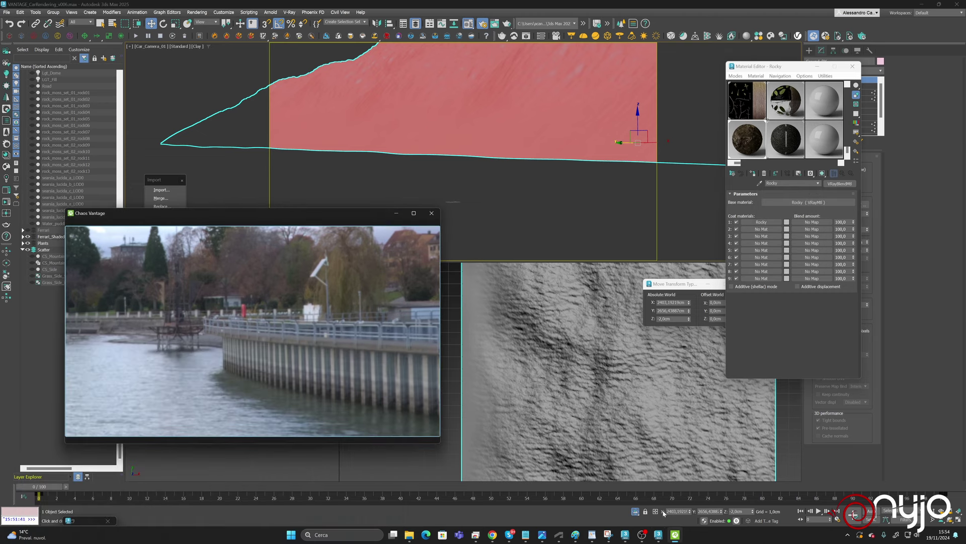
click(674, 534)
click(675, 534)
drag(296, 220, 247, 261)
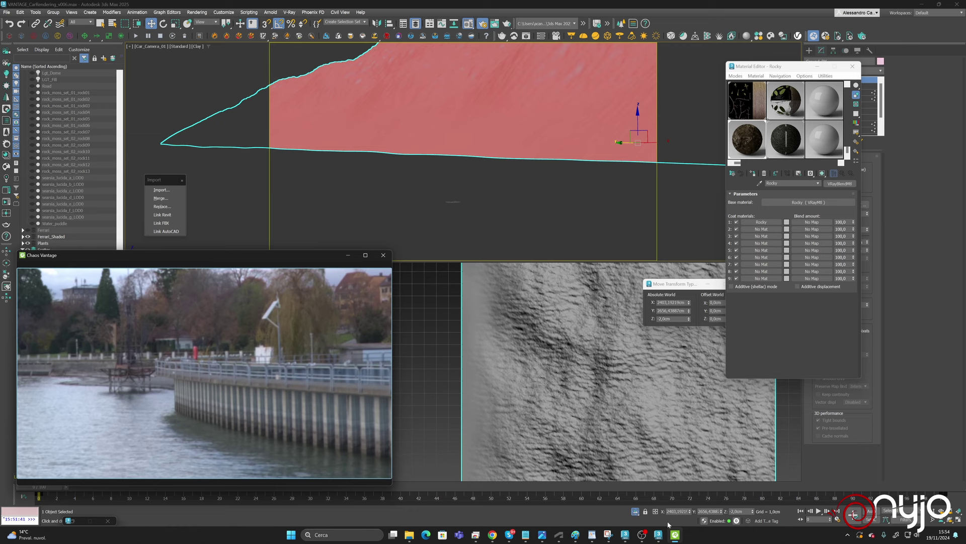
mouse_move(675, 536)
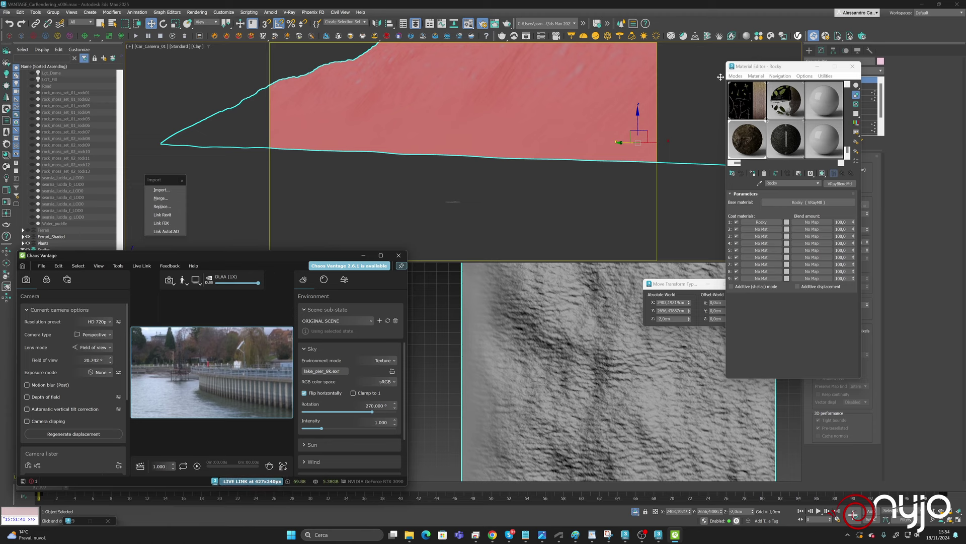
Assign a Noise map to the Blend amount 1 slot of the Rocky blend.
drag(769, 70, 632, 68)
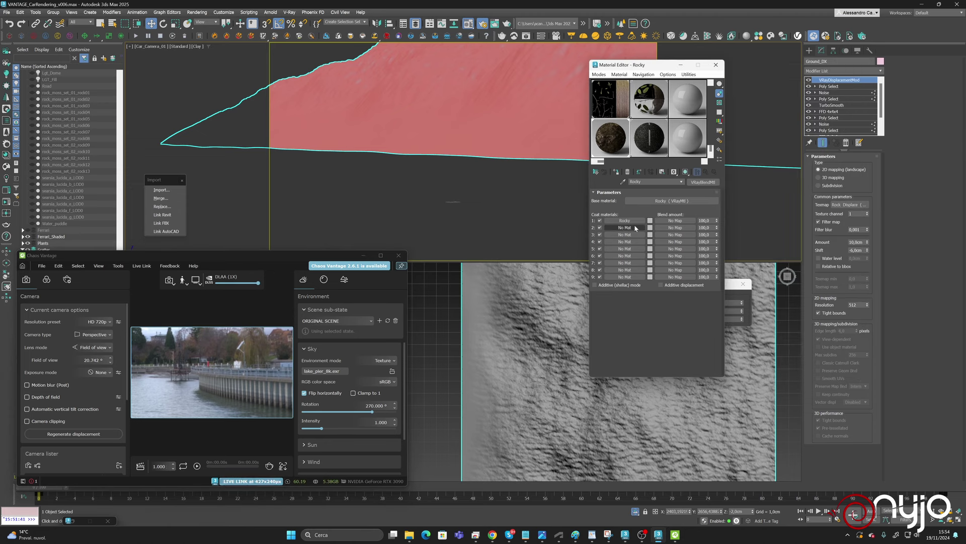
click(676, 221)
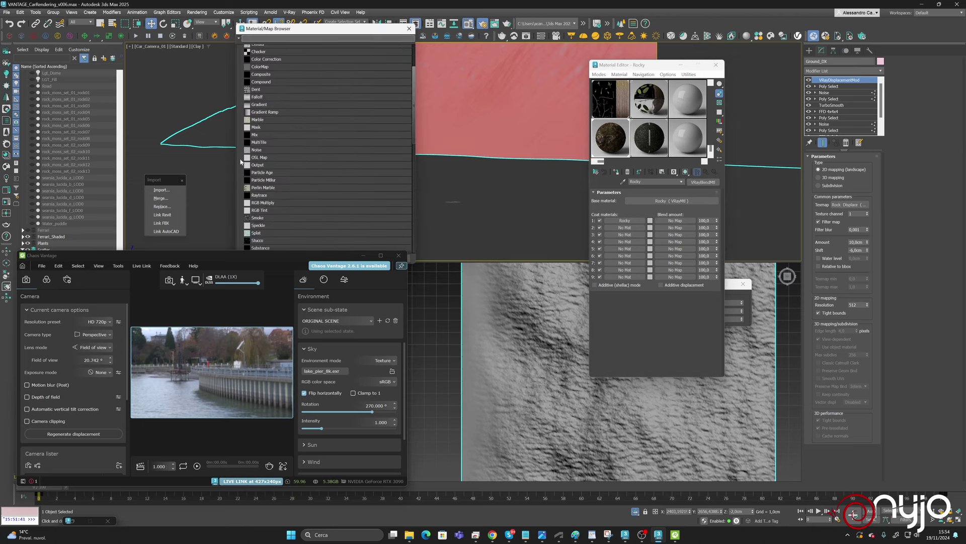
scroll(332, 183, down, 1)
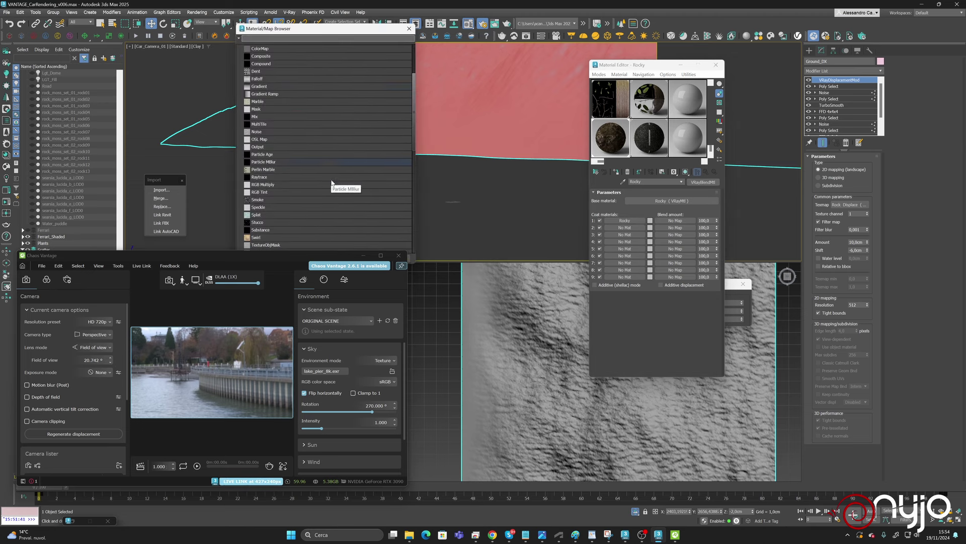
double_click(258, 132)
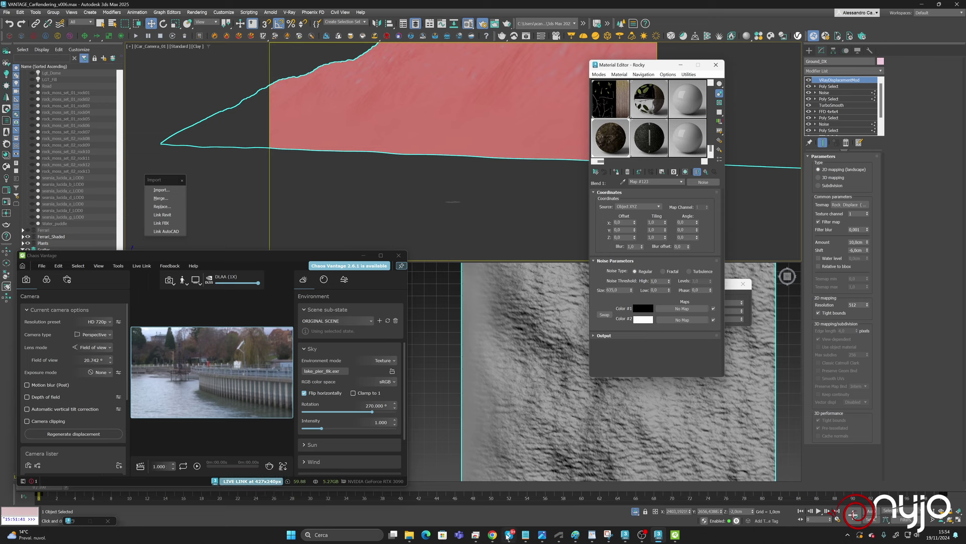
Confirm in the browser that rocks_ground_02_4k.zip (132 MB) finished downloading.
mouse_move(508, 534)
click(508, 496)
click(773, 114)
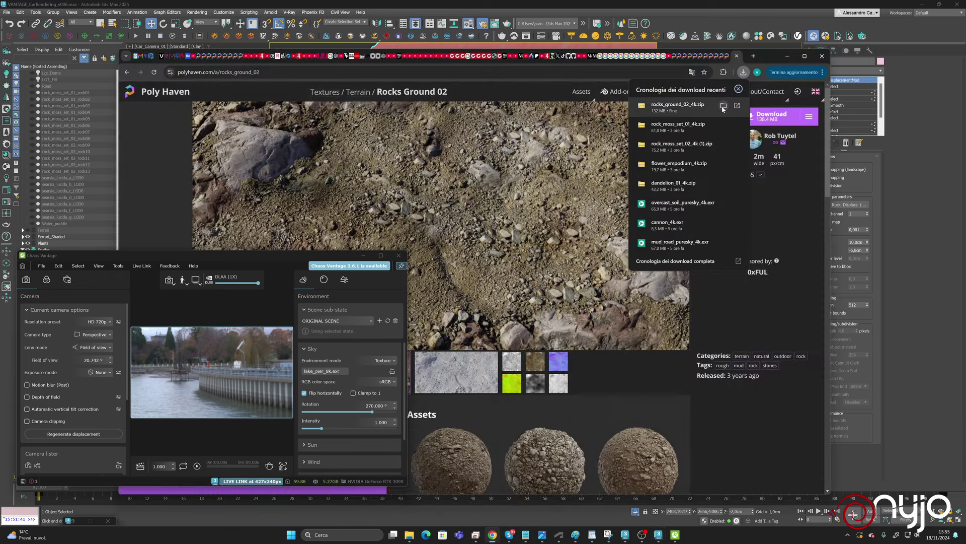
Navigate File Explorer to CACHE (D:) > APPOGGIO > VANTAGE > additionalTextures.
click(723, 105)
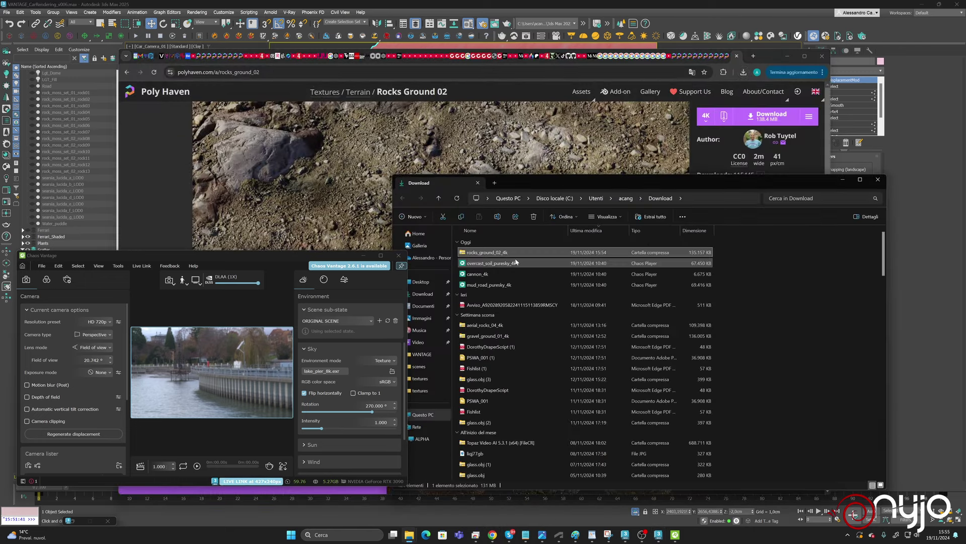
drag(512, 184, 538, 108)
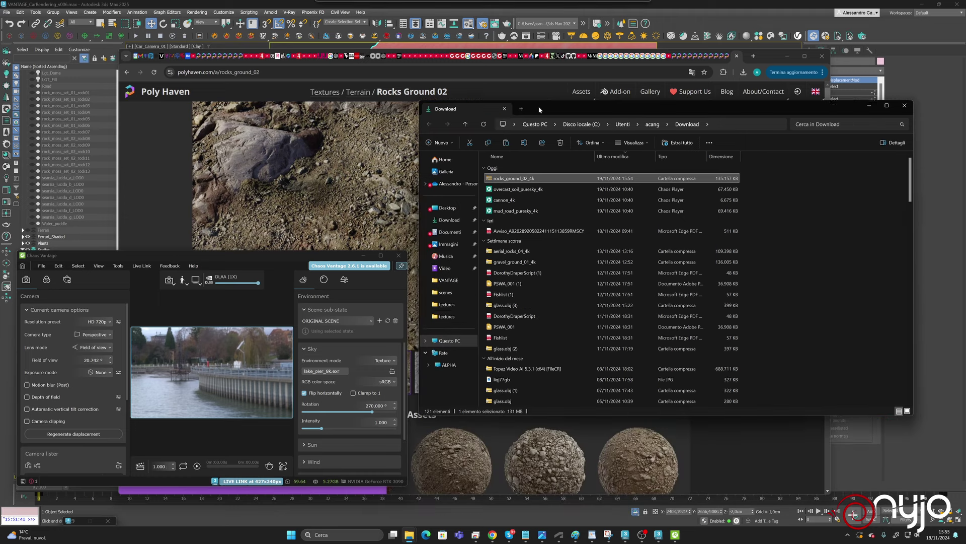
click(450, 339)
double_click(614, 176)
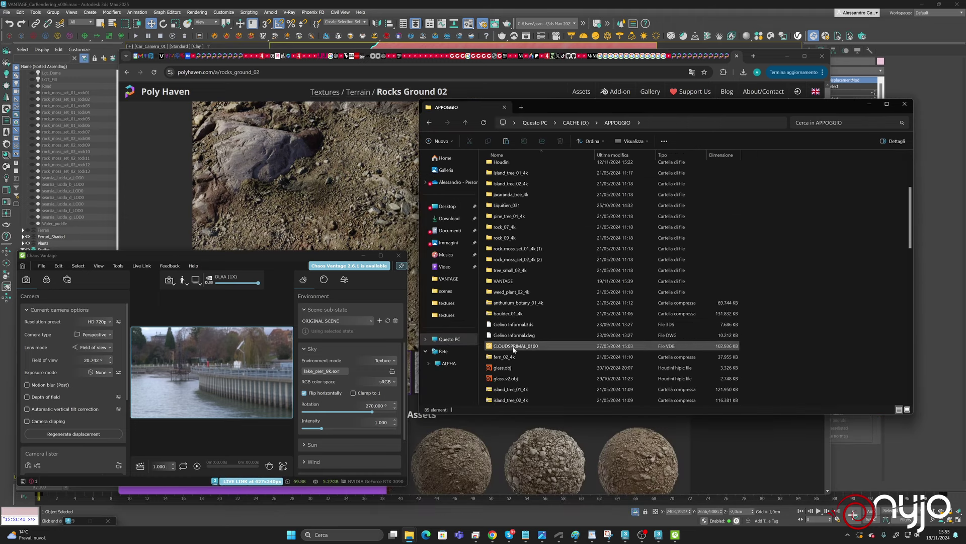
double_click(509, 280)
double_click(513, 182)
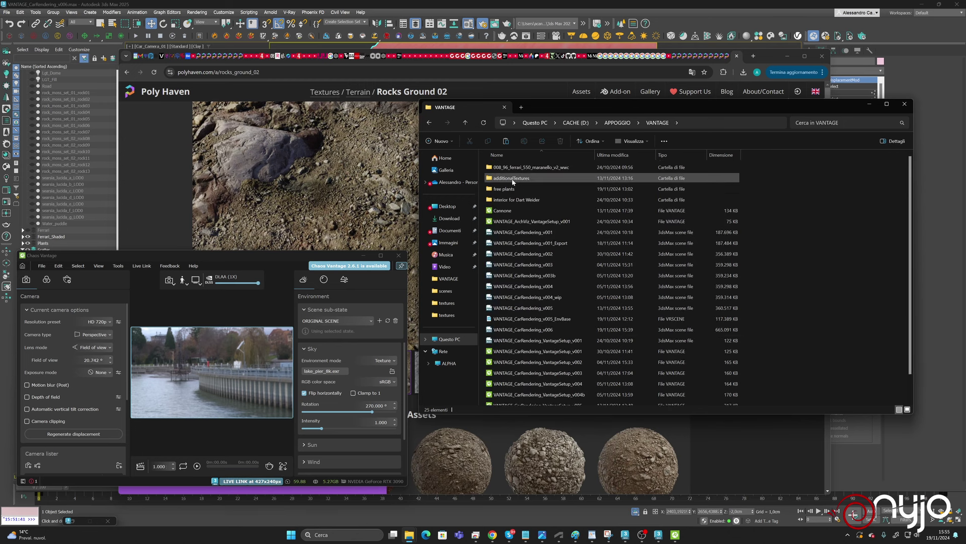
double_click(512, 178)
Extract rocks_ground_02_4k.zip here with WinRAR, delete the zip, and select the textures folder.
right_click(556, 342)
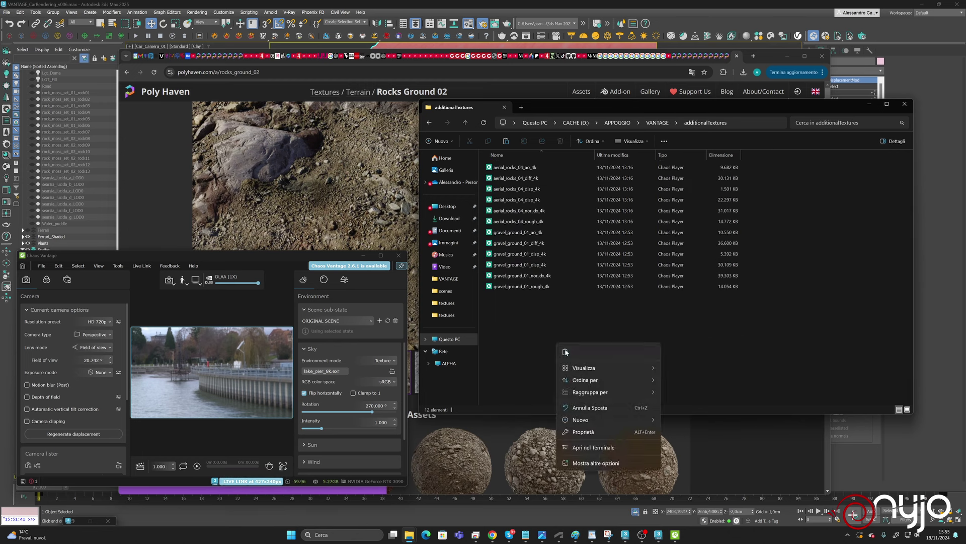
click(567, 354)
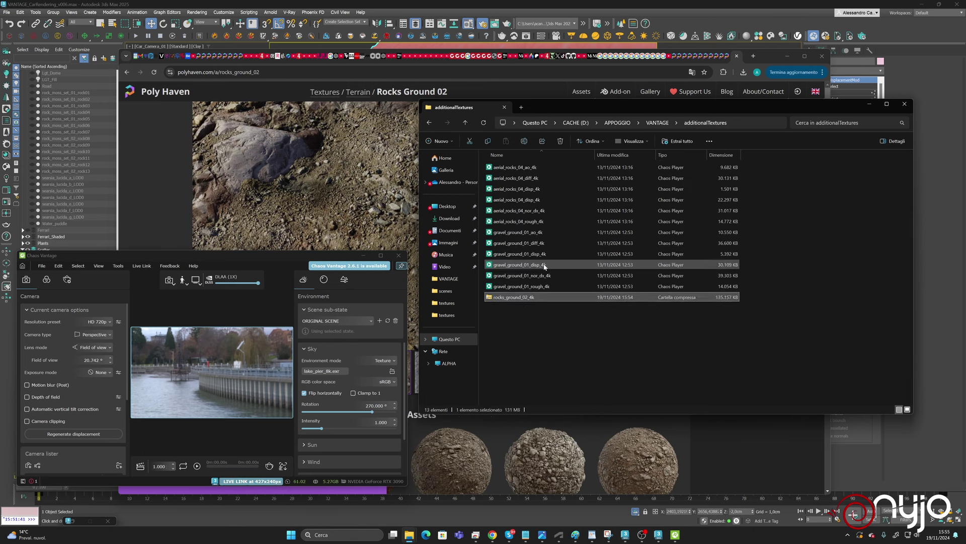
right_click(535, 298)
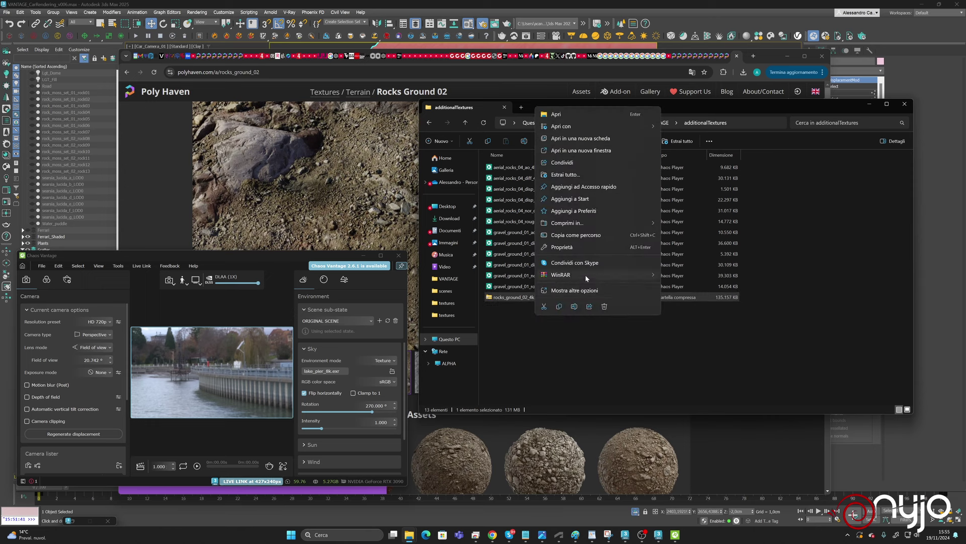
mouse_move(585, 274)
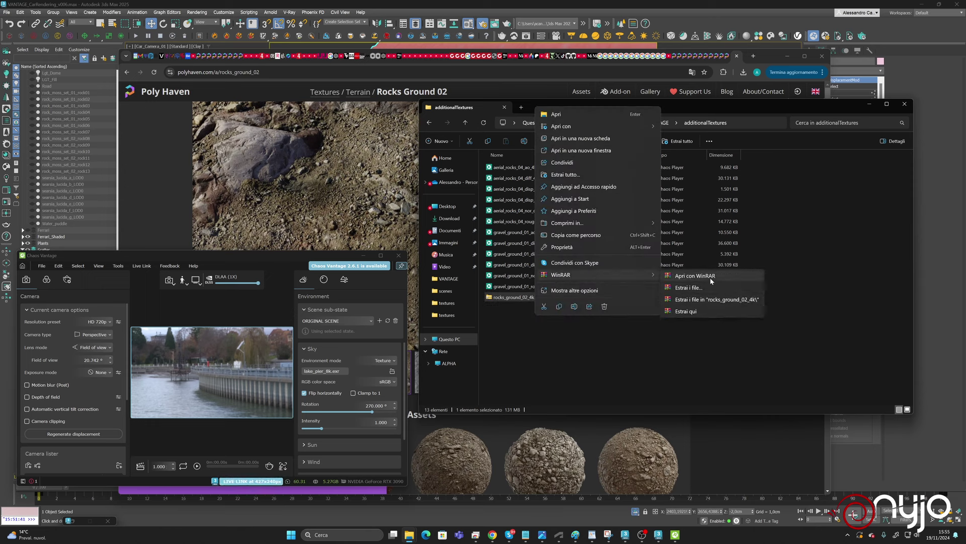
click(685, 312)
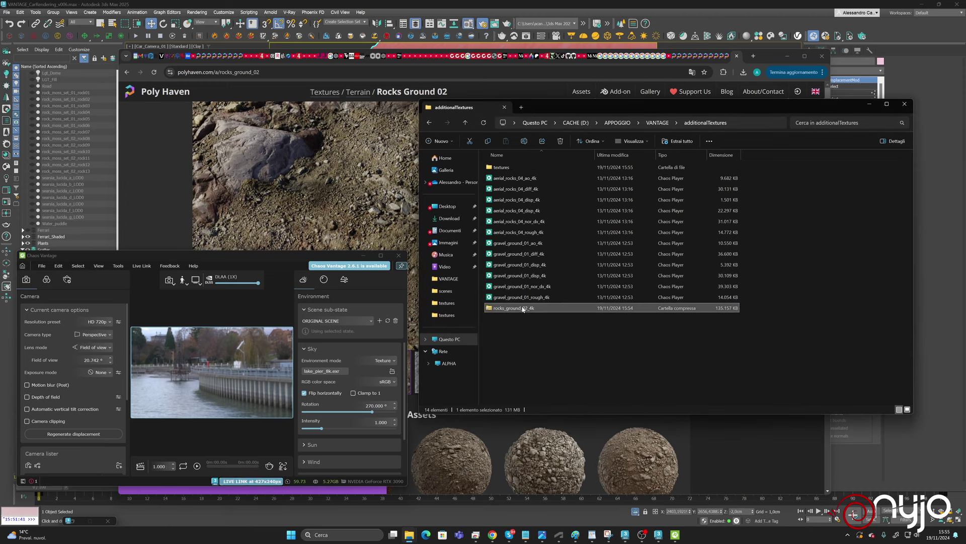
key(Delete)
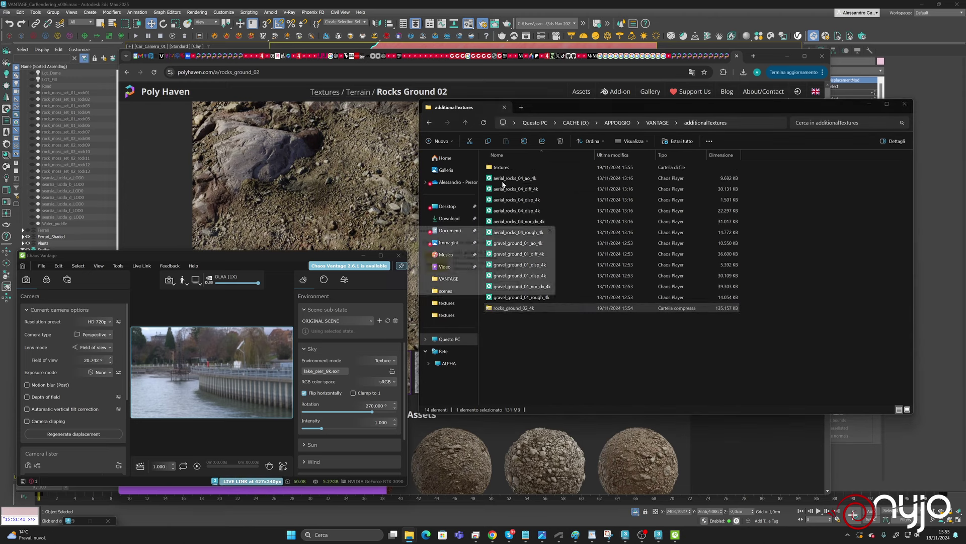
click(501, 169)
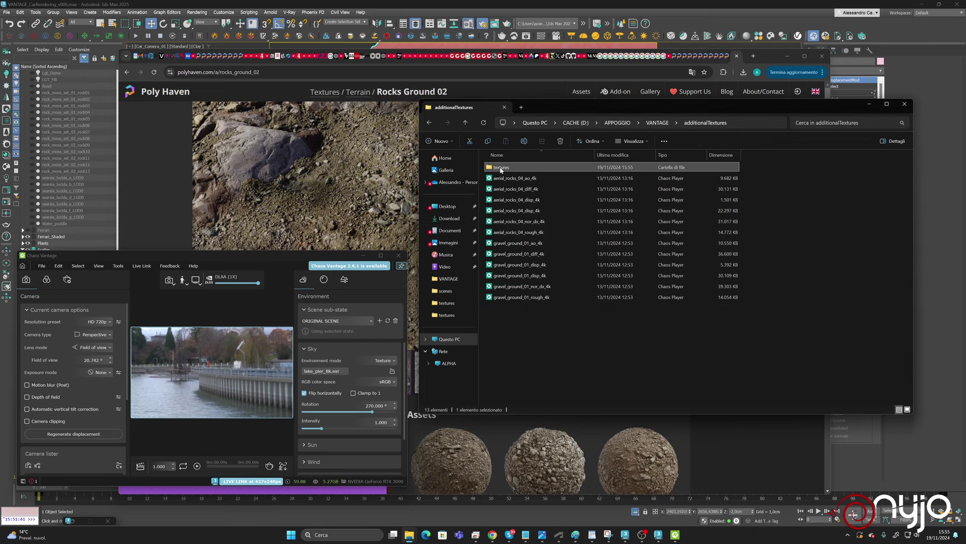
Replace the coat's Rock diffuse bitmap with rocks_ground_02_col_4k.
key(alt+Tab)
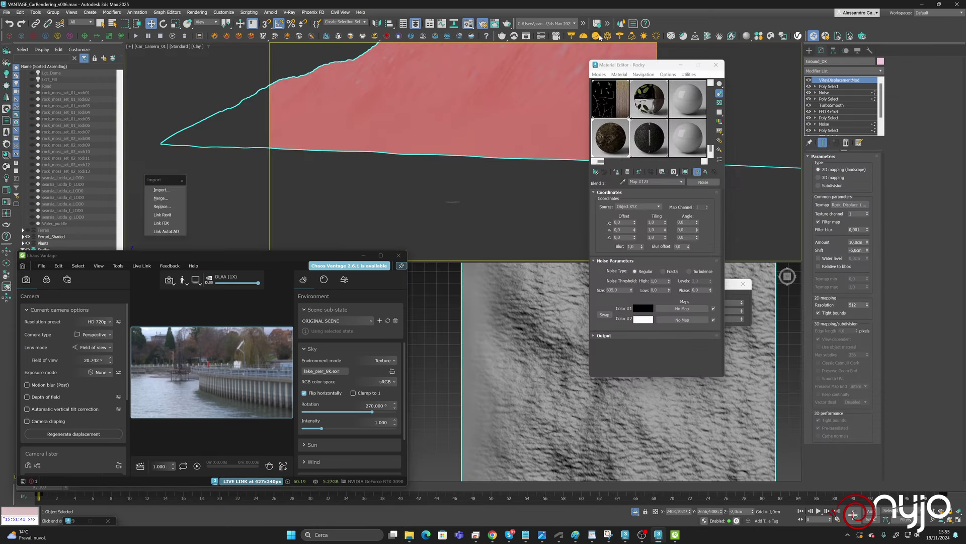
click(706, 172)
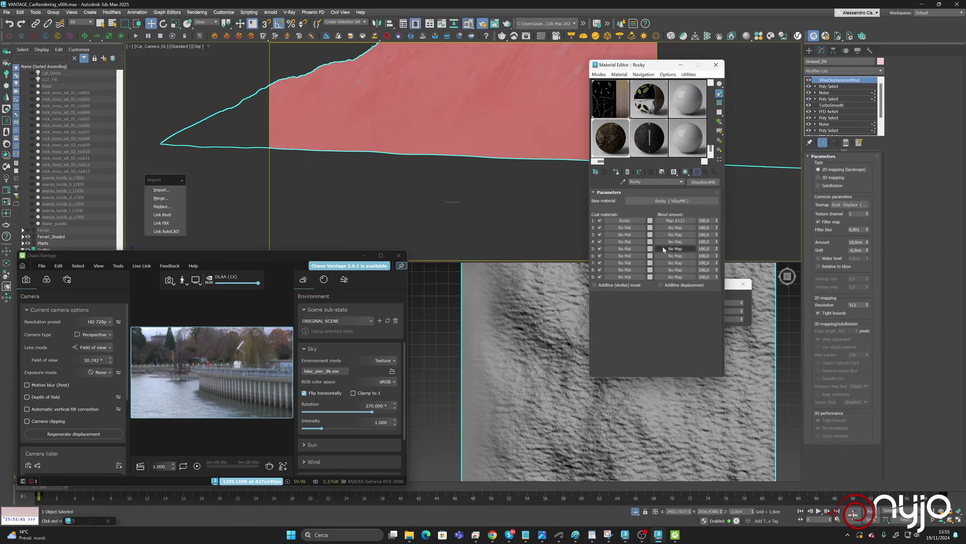
click(635, 221)
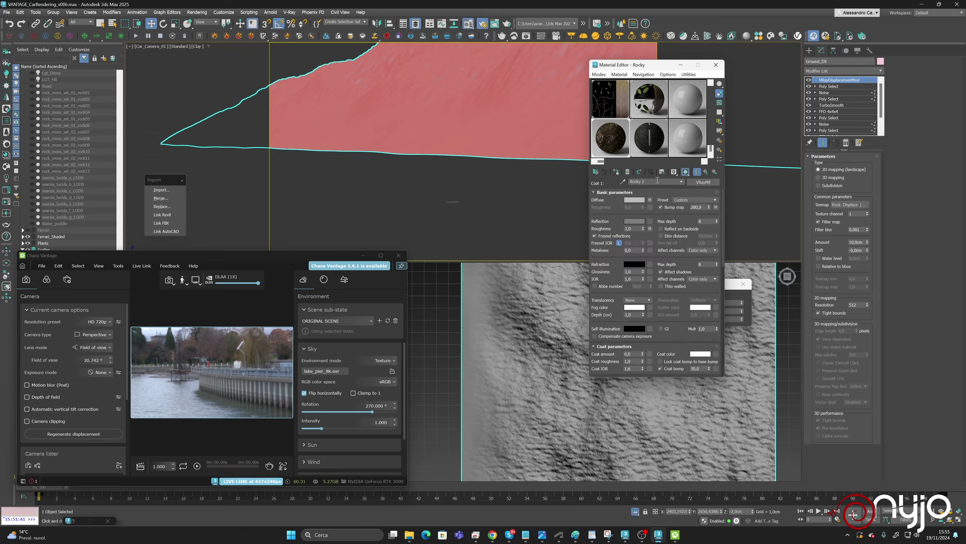
click(650, 200)
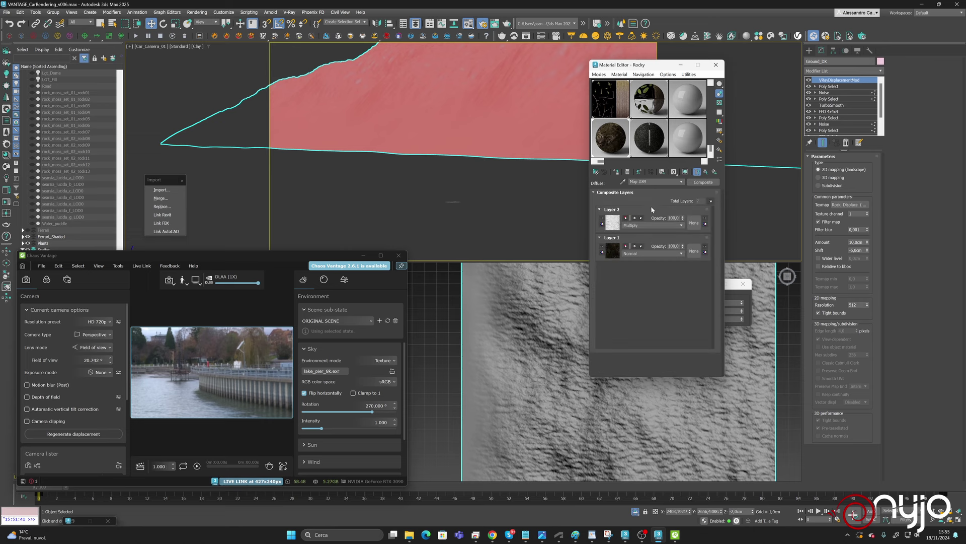
click(612, 251)
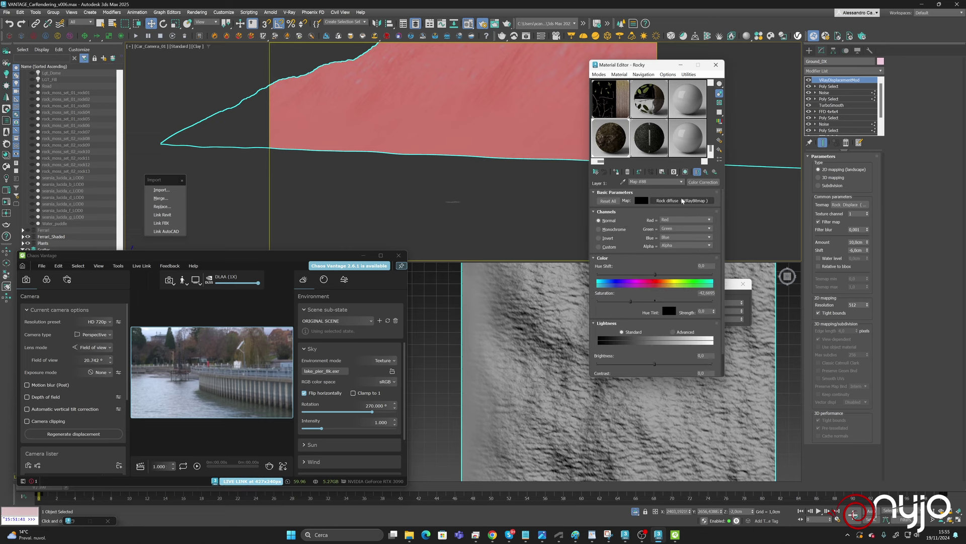
click(682, 201)
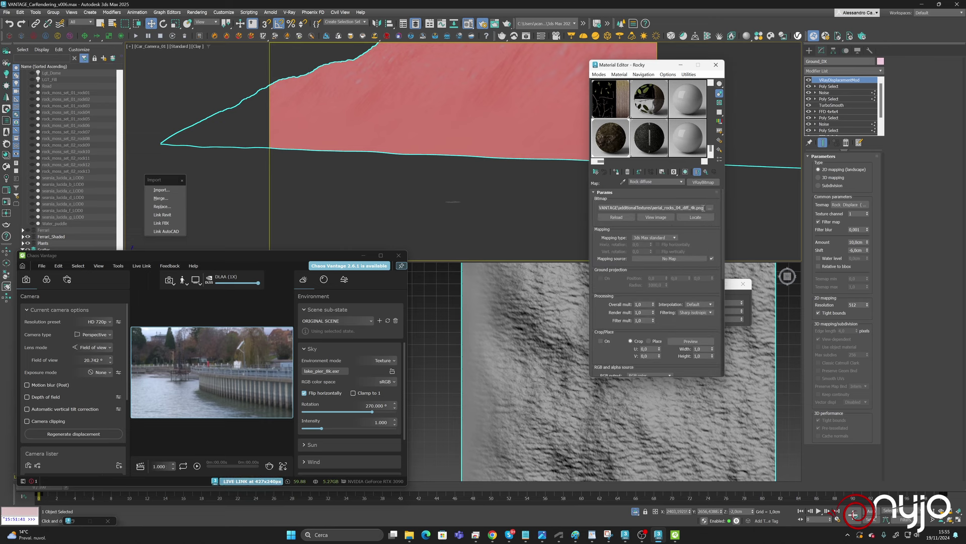
click(709, 208)
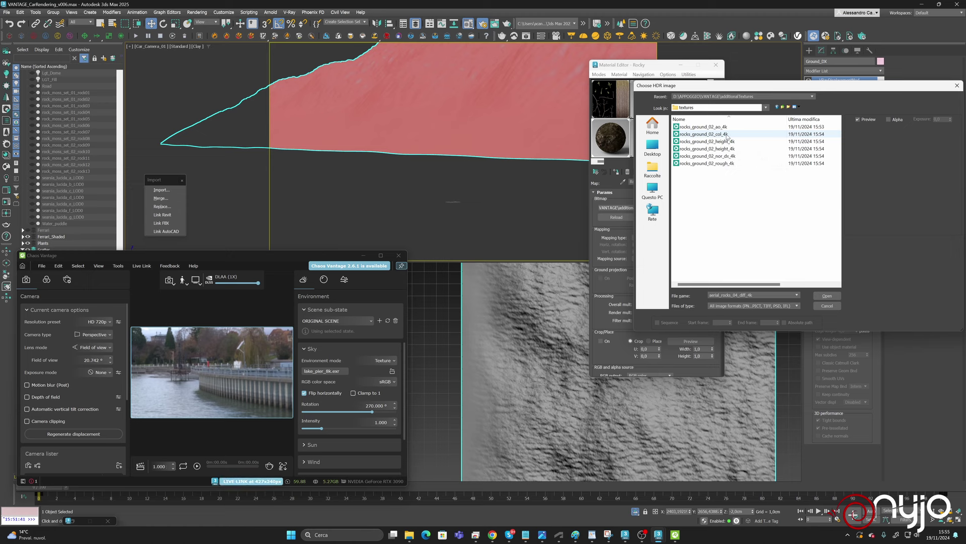
click(724, 135)
click(827, 296)
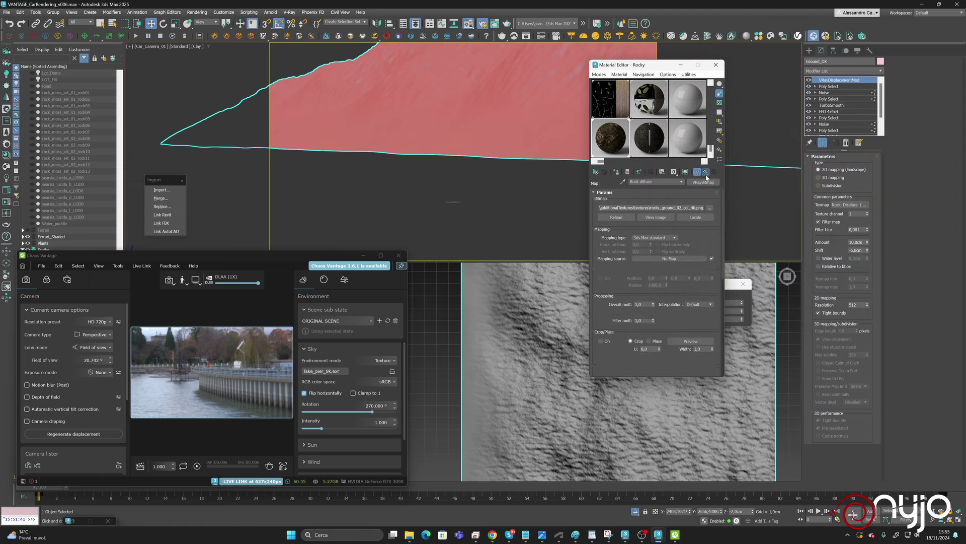
Load rocks_ground_02_ao_4k into the diffuse composite's layer 2 bitmap.
click(706, 173)
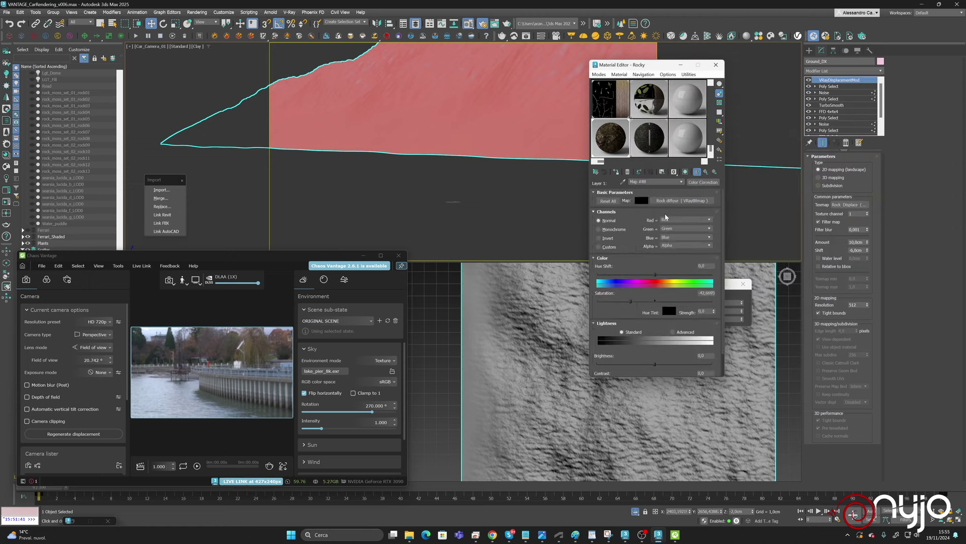
click(706, 173)
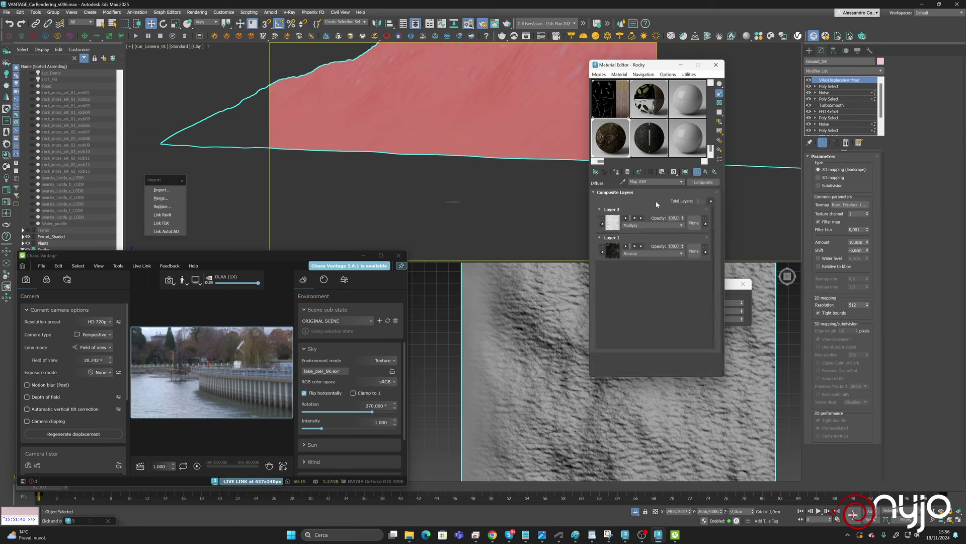
click(613, 225)
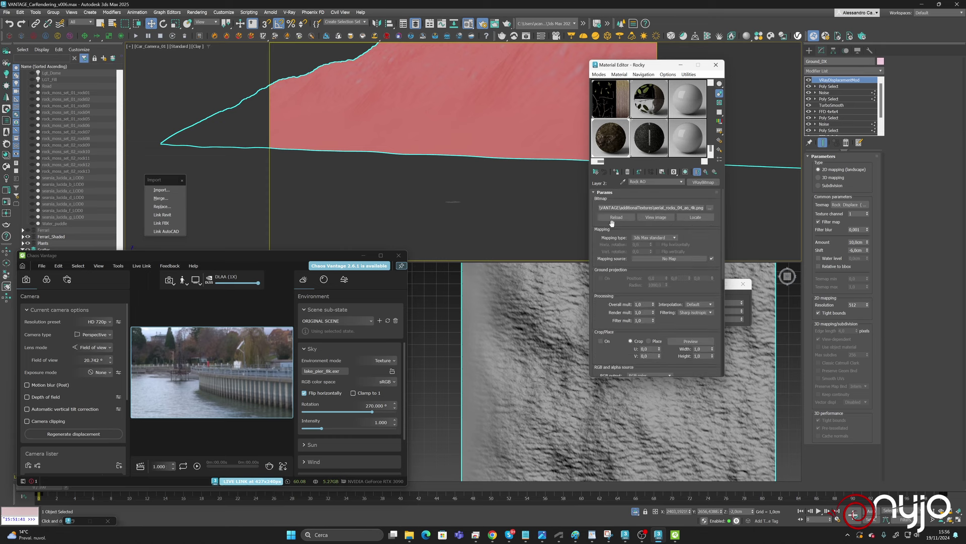
click(710, 208)
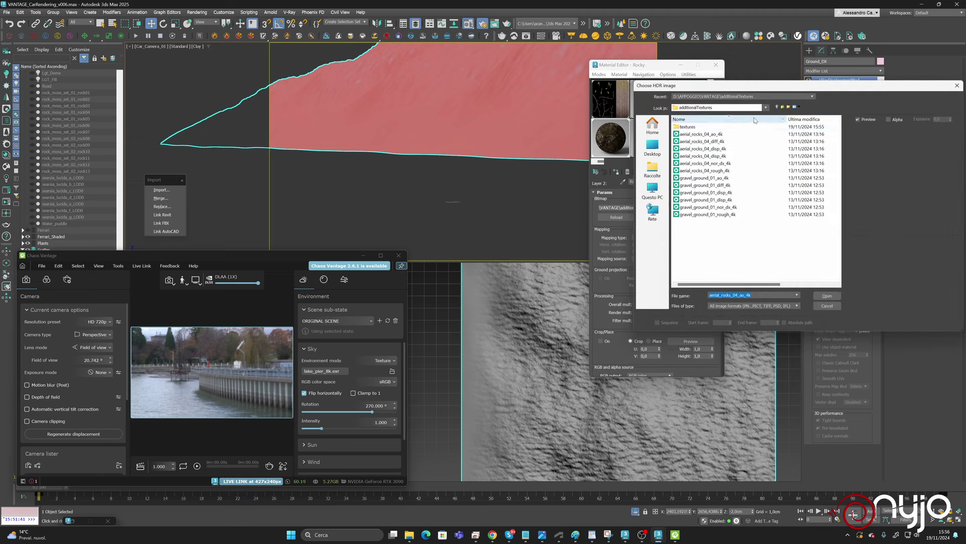
double_click(707, 130)
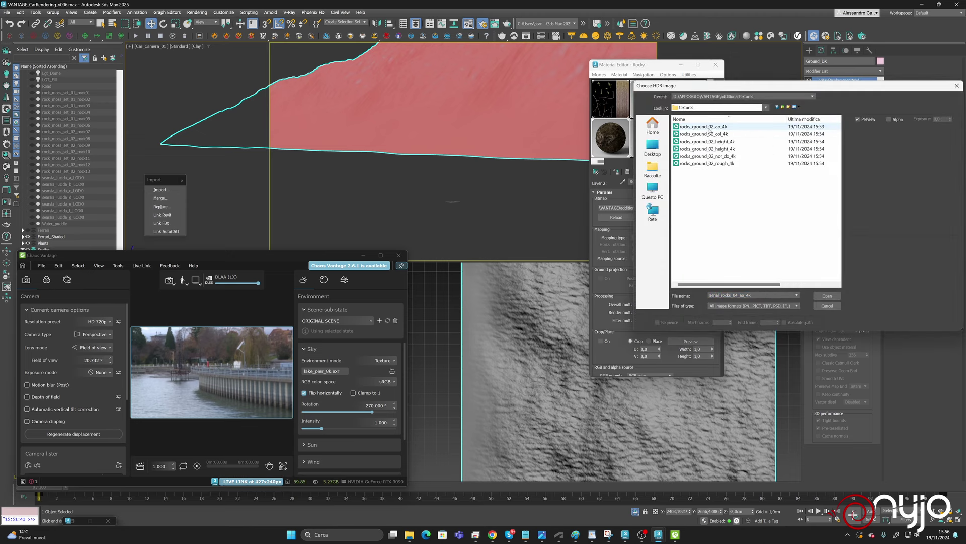
double_click(704, 127)
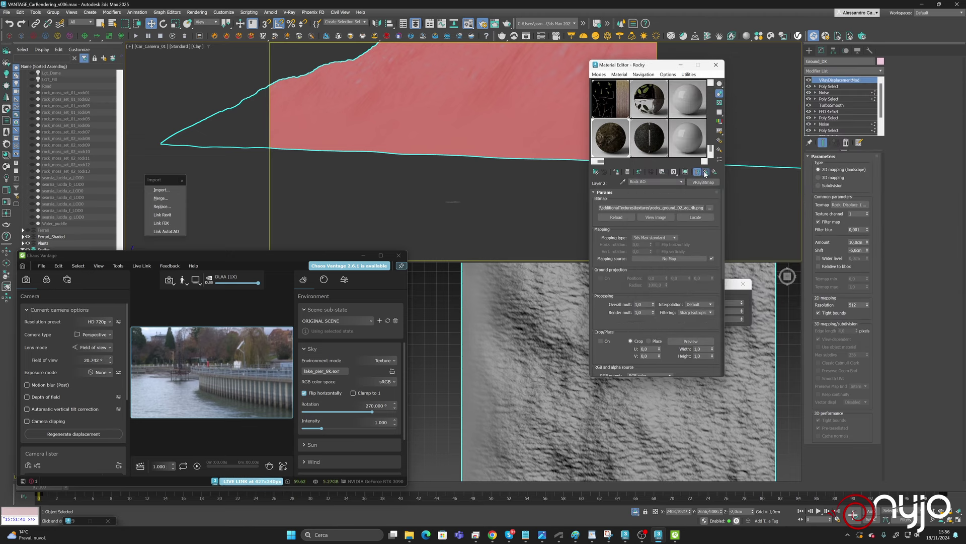
Replace the Rock Normal bitmap with rocks_ground_02_nor_dx_4k.
click(706, 172)
click(706, 172)
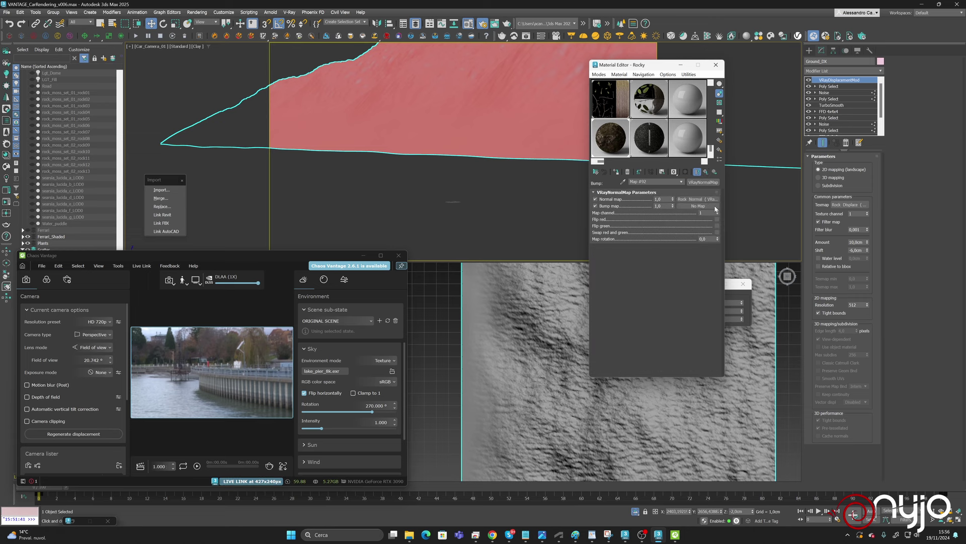
click(704, 199)
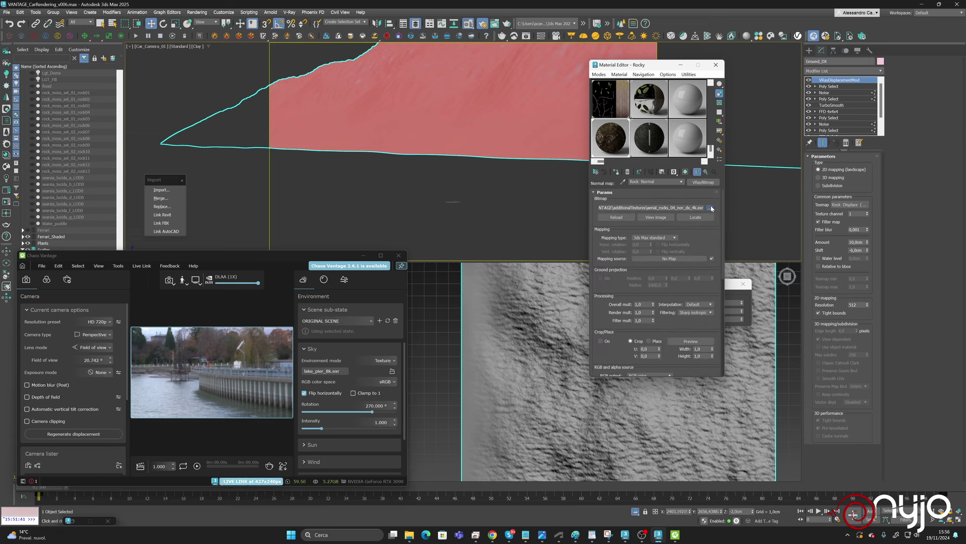
click(710, 208)
double_click(718, 146)
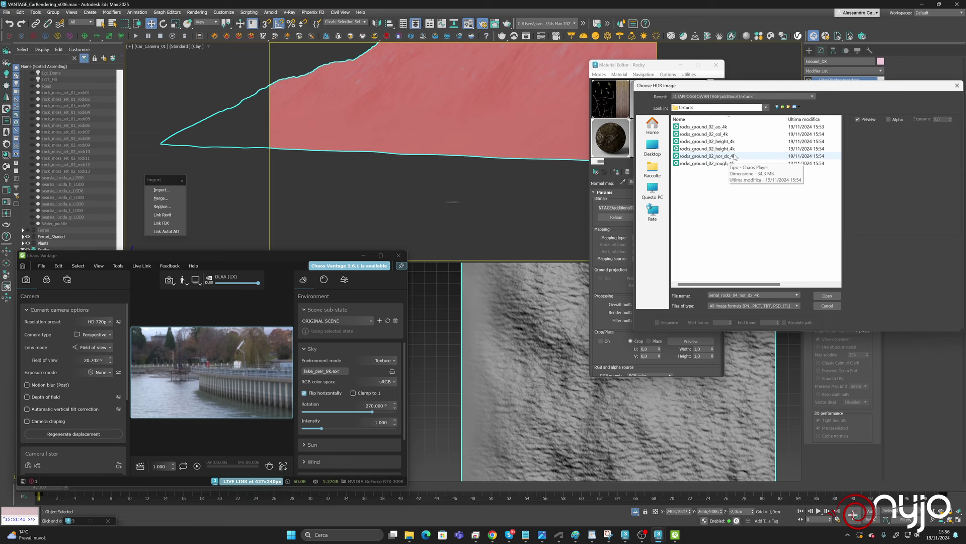
click(735, 157)
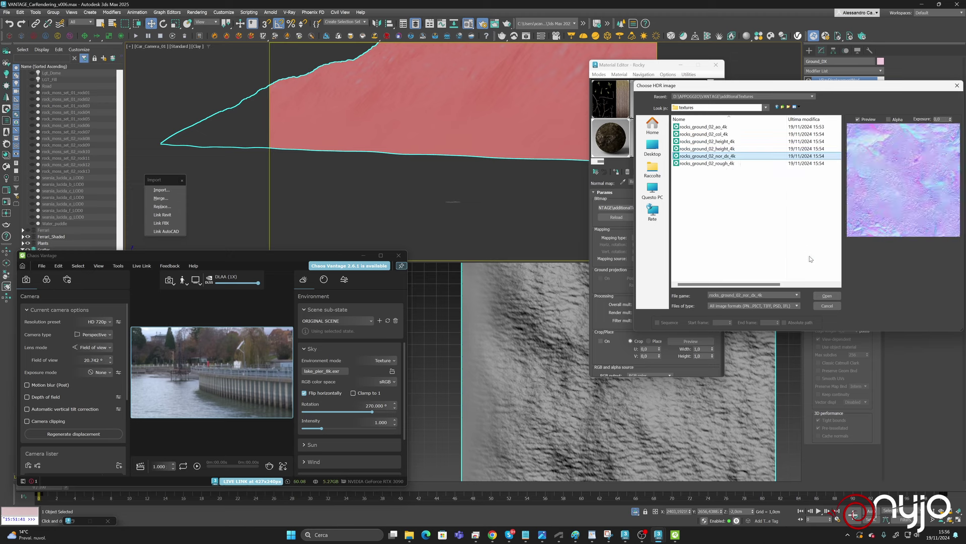
click(826, 295)
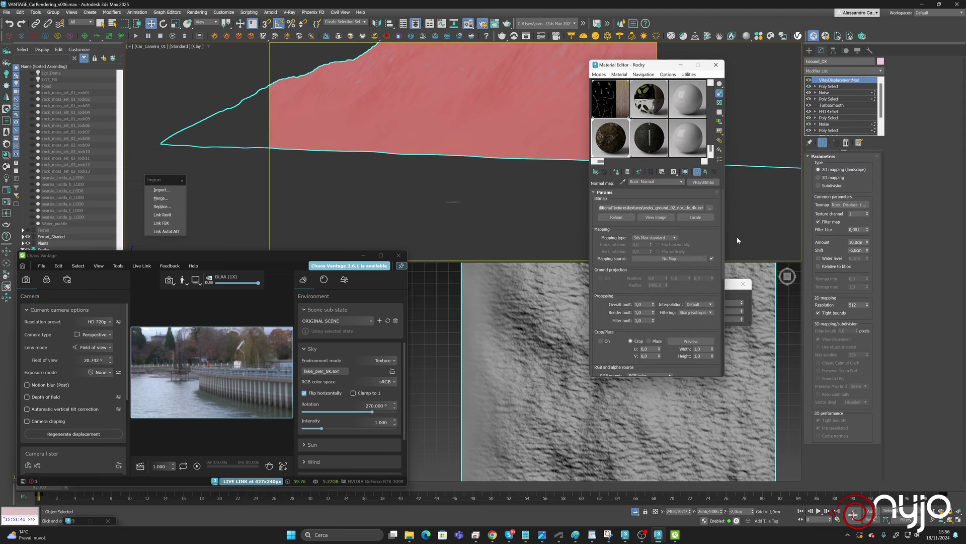
Set the reflection roughness bitmap to rocks_ground_02_rough_4k.exr.
click(707, 172)
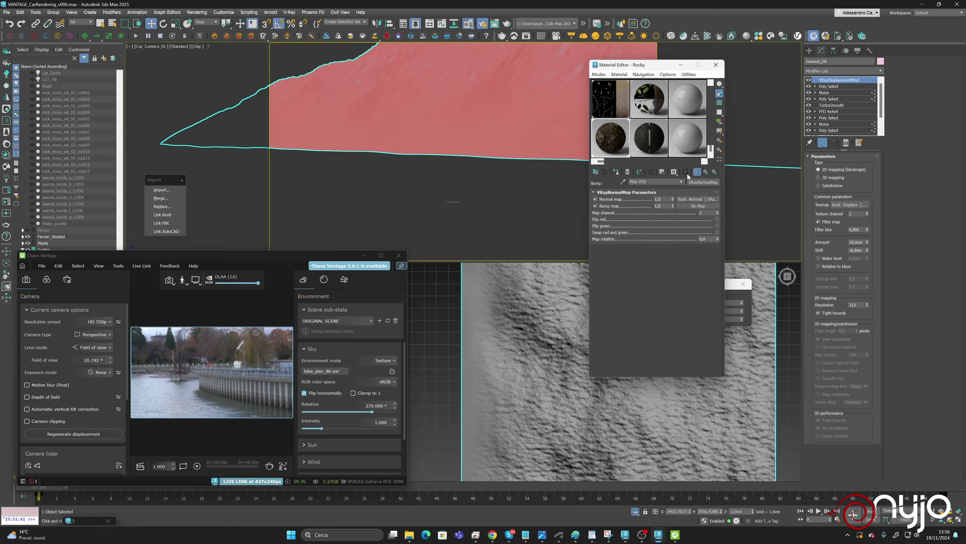
click(708, 172)
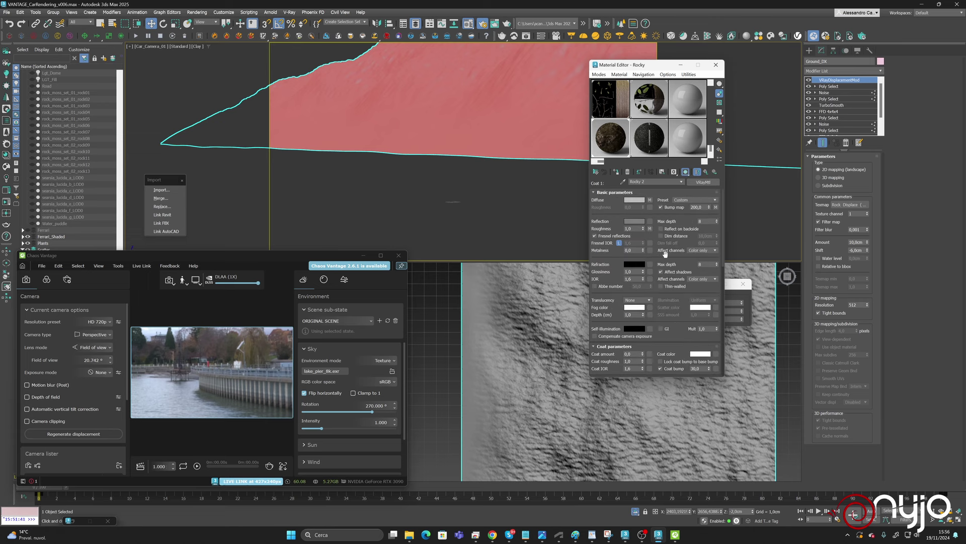
click(650, 229)
click(709, 208)
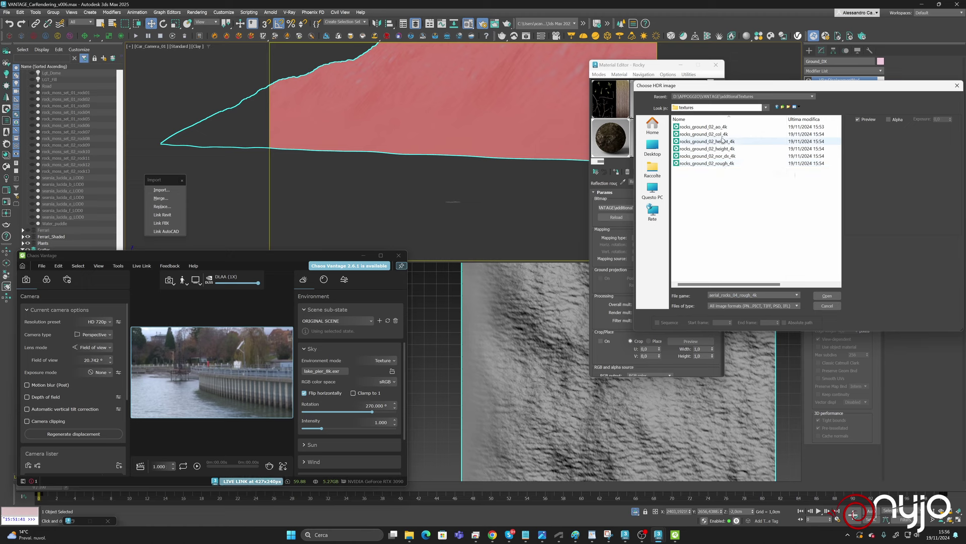
double_click(719, 164)
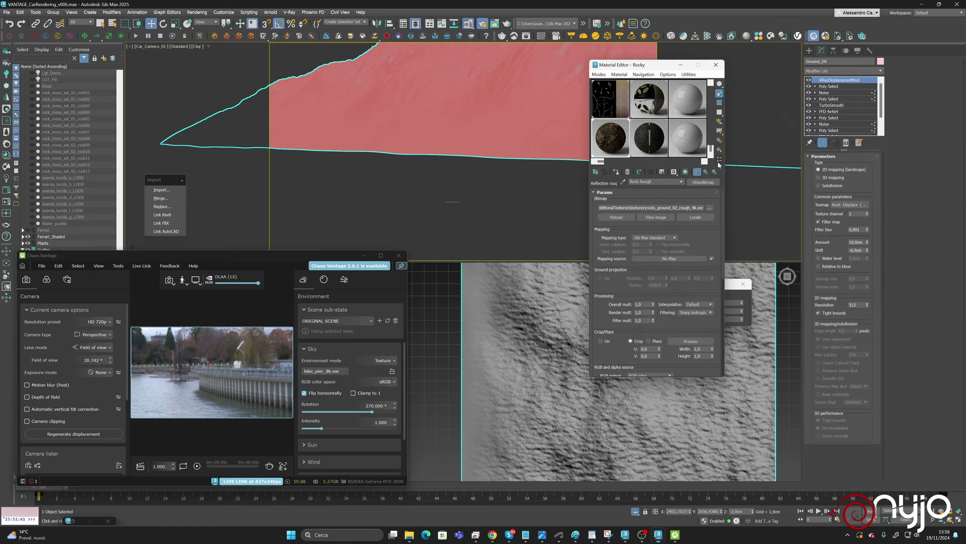
click(707, 172)
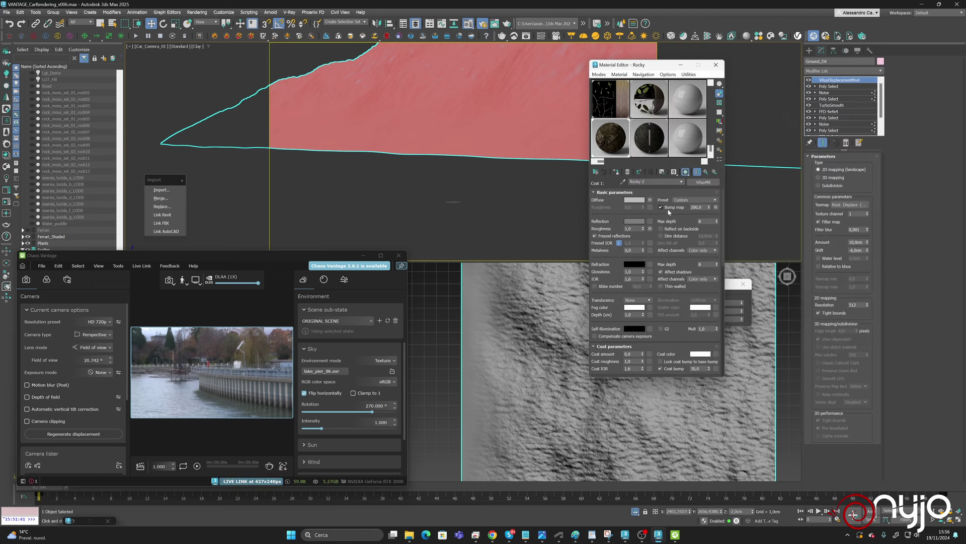
Rebuild the ground displacement in Vantage, then switch the blend's Noise map to Fractal.
click(74, 433)
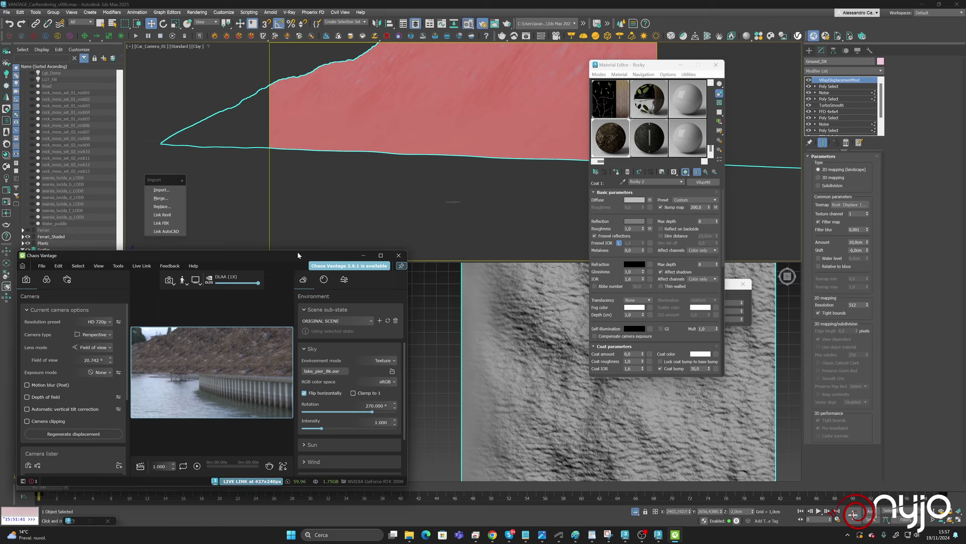
key(Tab)
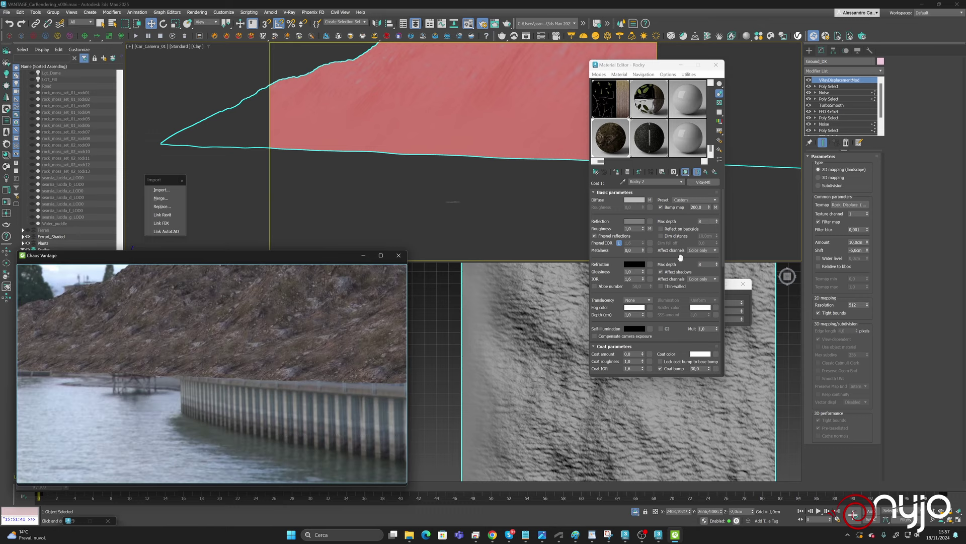
click(701, 172)
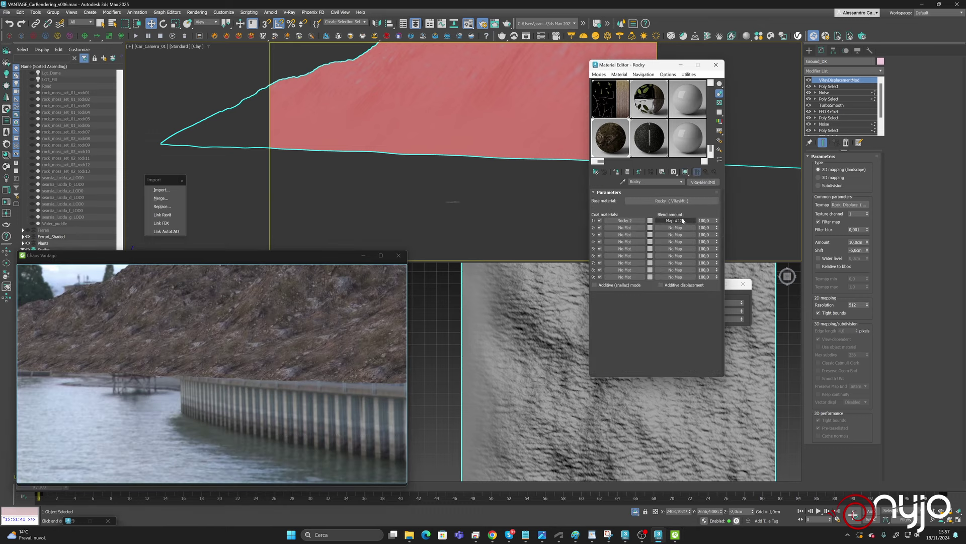
click(676, 221)
click(662, 271)
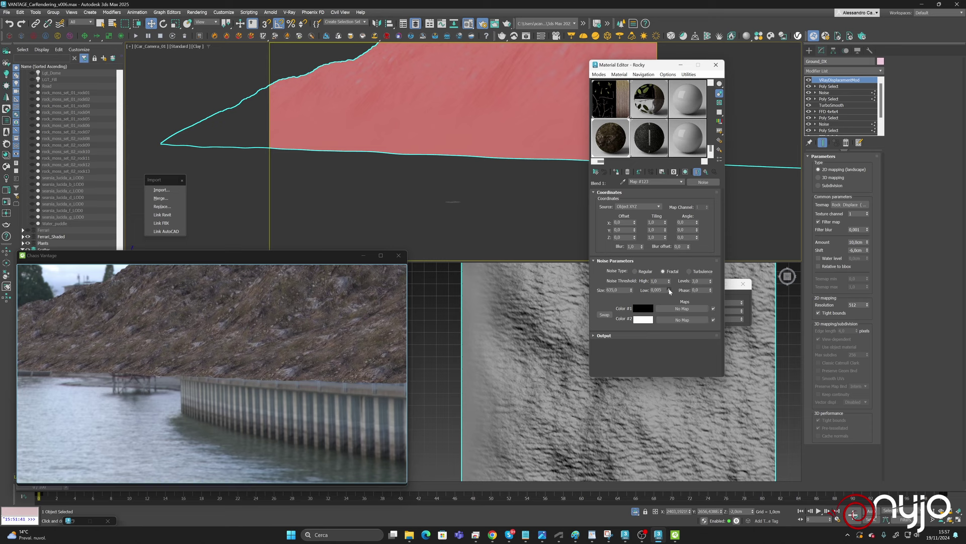
mouse_move(668, 291)
mouse_down()
mouse_move(670, 276)
mouse_move(670, 285)
mouse_up()
Set the noise size to 3000 and lower the high and low thresholds (low about 0.375).
double_click(625, 289)
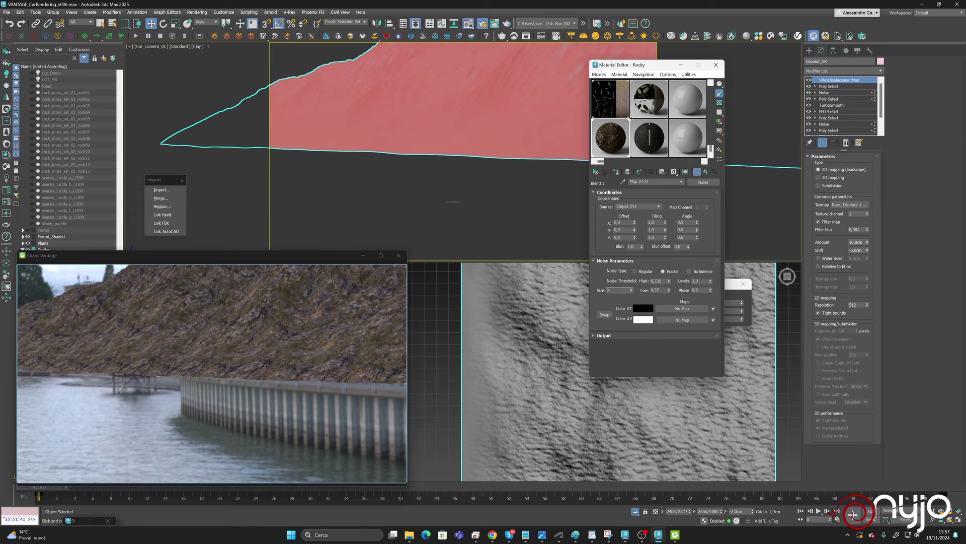
text(6000)
key(Return)
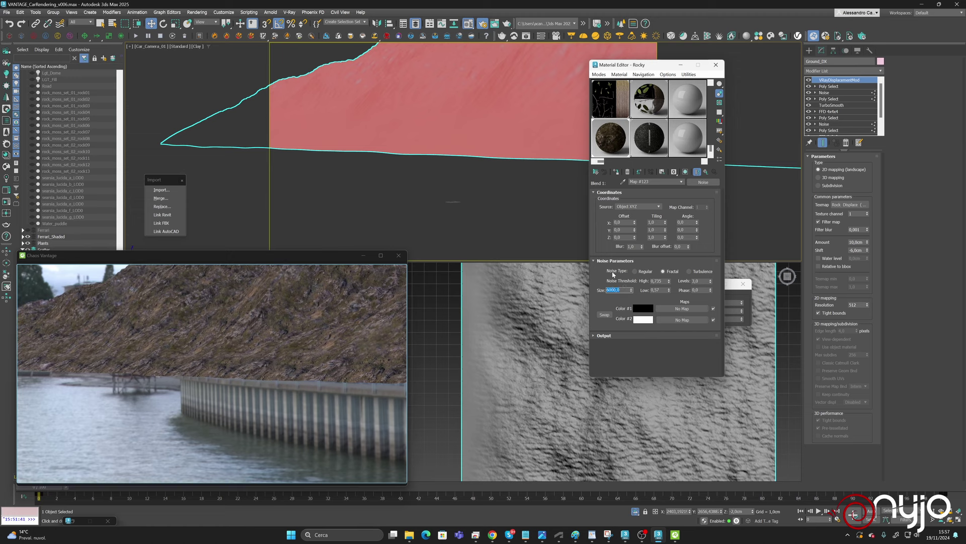
drag(669, 291, 672, 300)
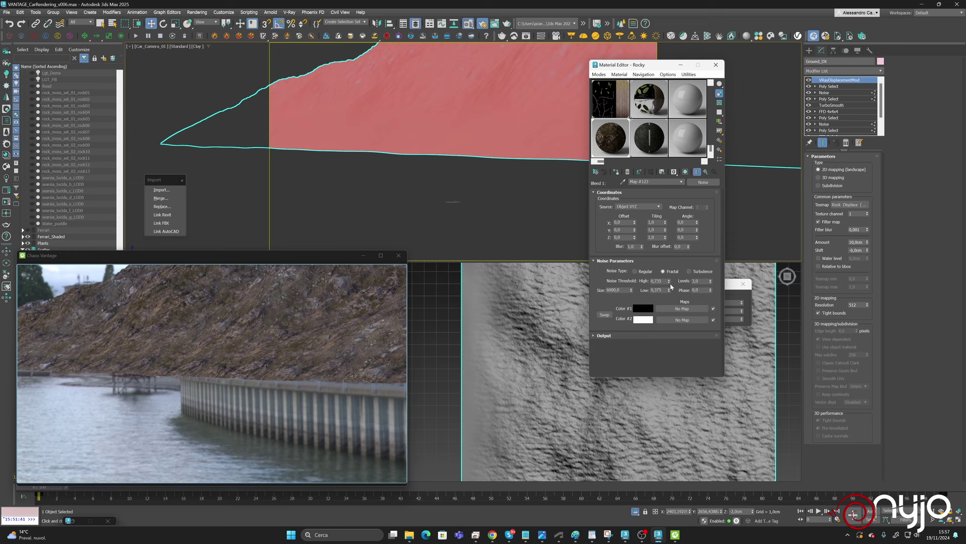
drag(669, 281, 670, 283)
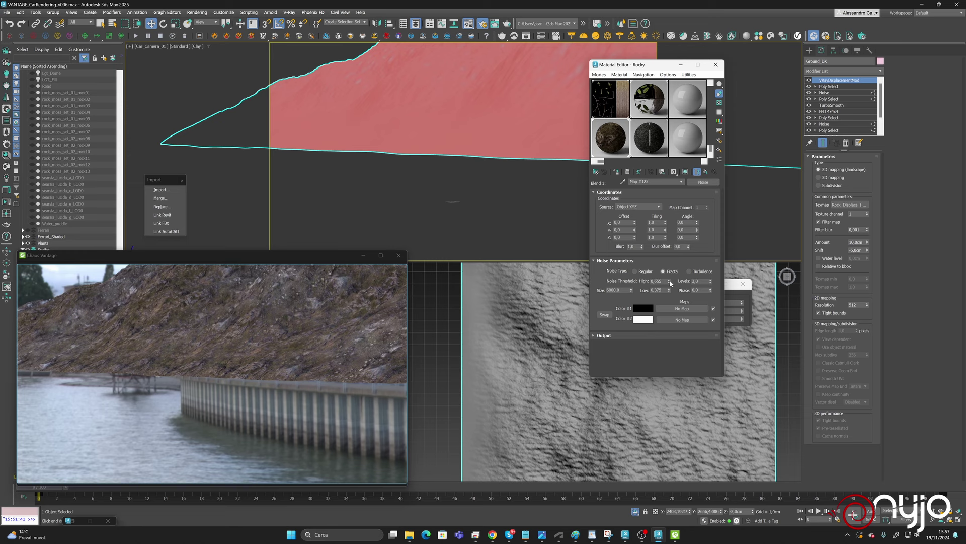
double_click(618, 290)
text(3000)
key(Return)
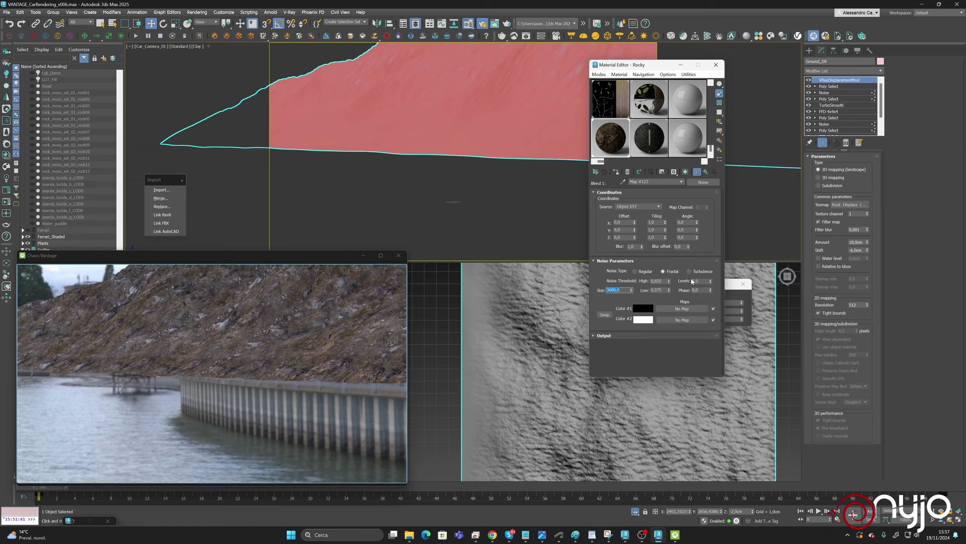
click(705, 171)
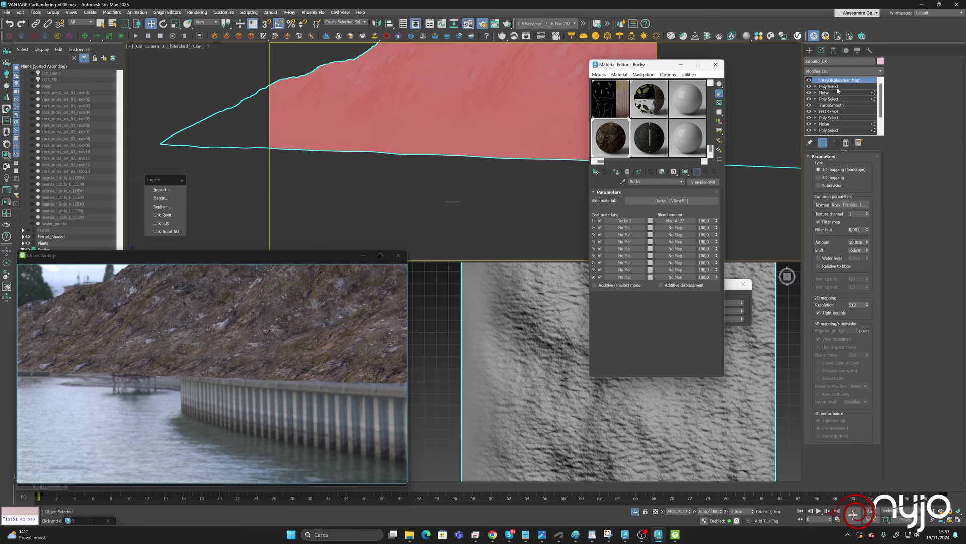
Set Ground_DX's VRayDisplacementMod Amount to 20 cm and Shift to -10 cm, then open Rocky 2 coat.
double_click(858, 242)
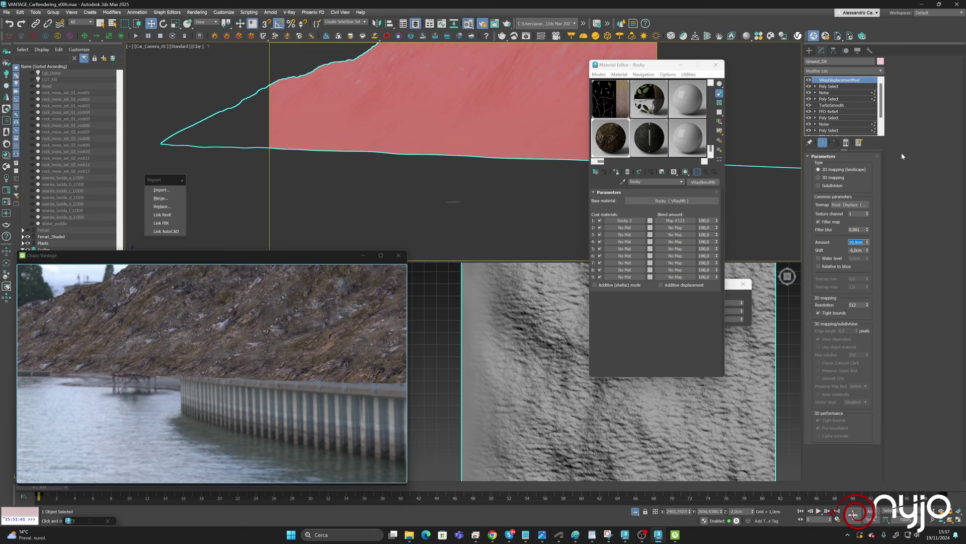
key(Return)
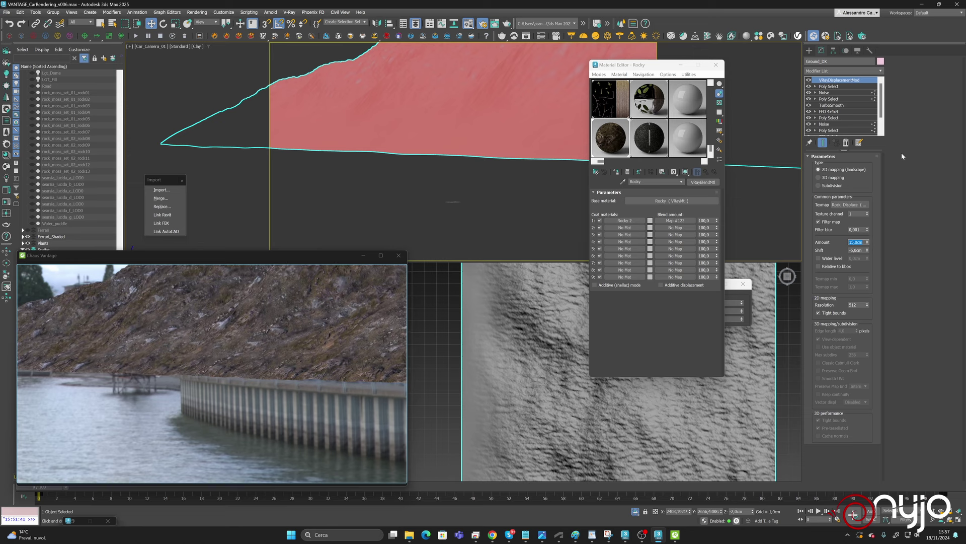
click(862, 253)
text(-10)
key(Return)
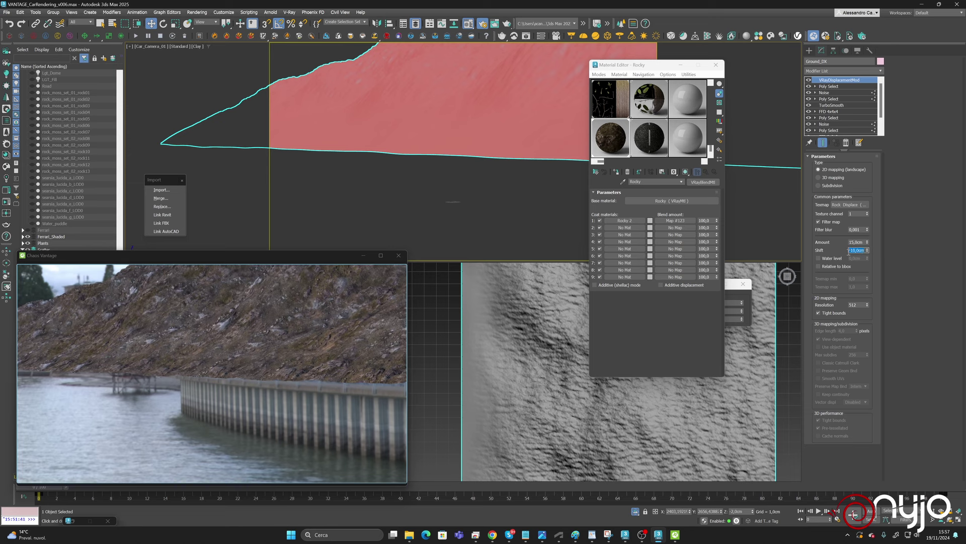
click(857, 242)
text(25)
key(Return)
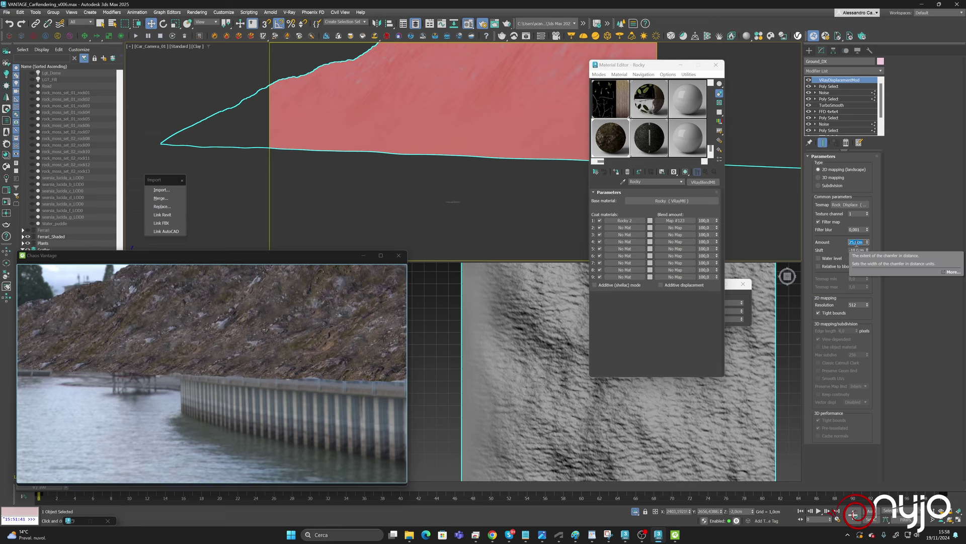
text(20)
key(Return)
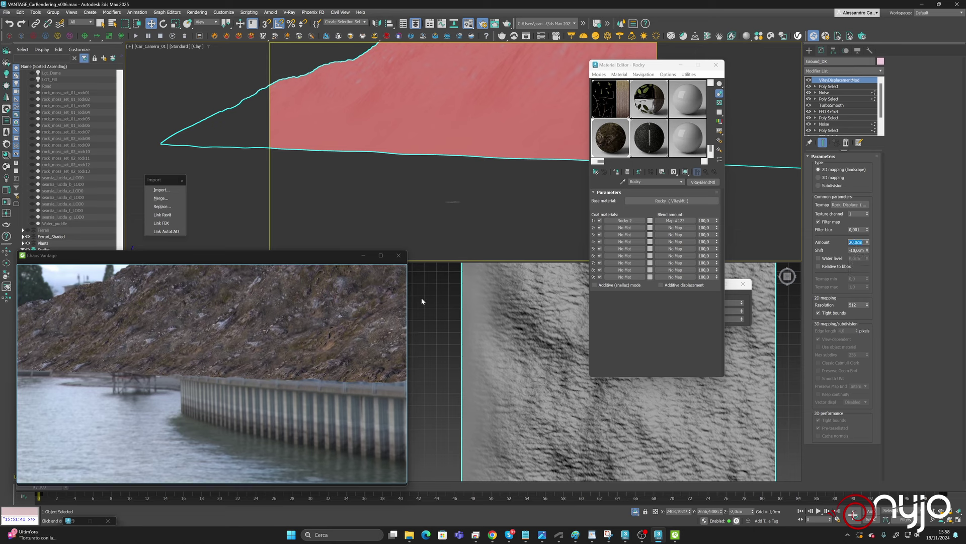
click(644, 221)
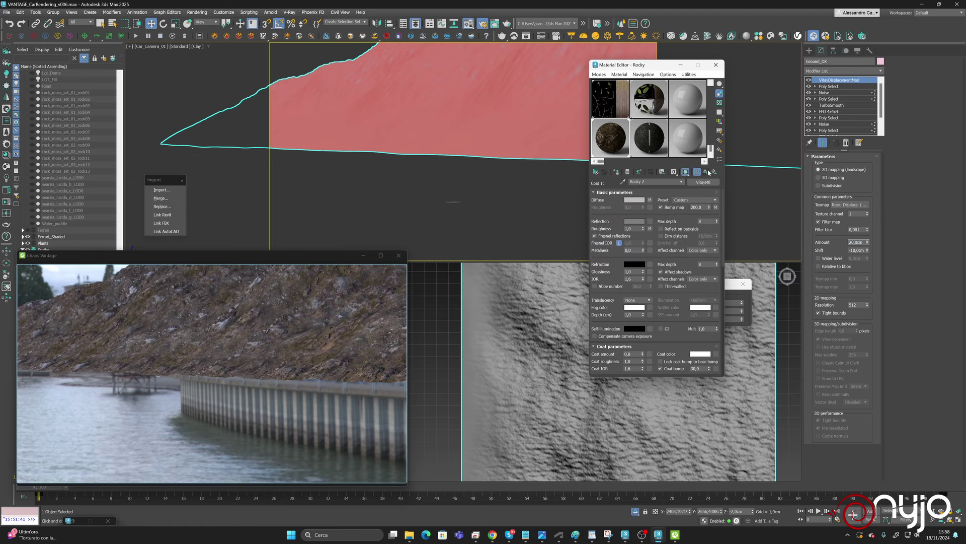
Save the scene, turn off Isolate Selection to reveal the car, and close the Material Editor.
click(6, 12)
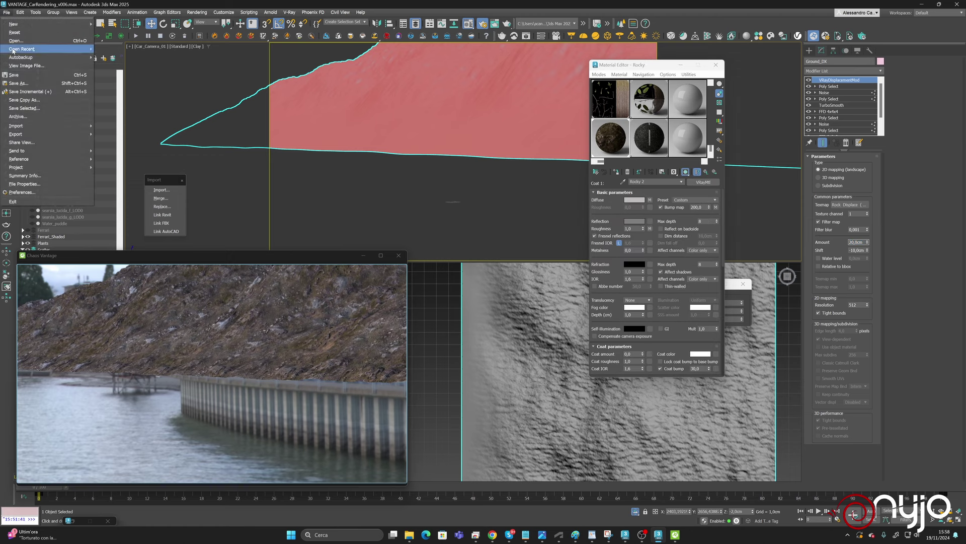
click(21, 73)
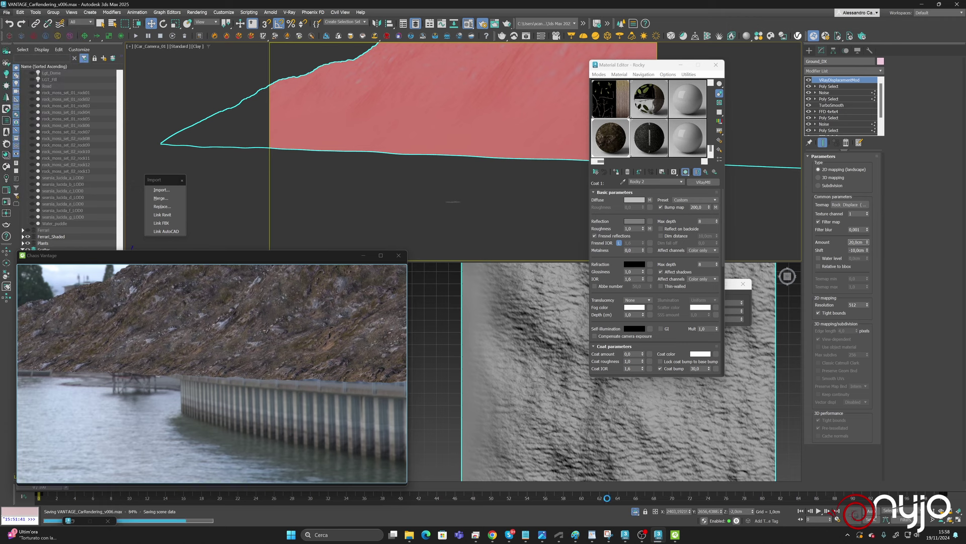
mouse_move(527, 531)
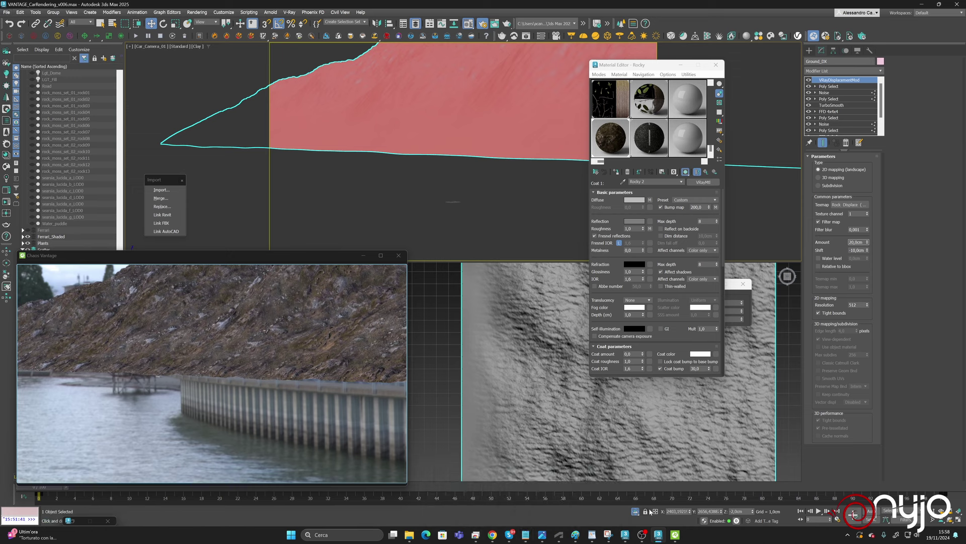
click(636, 512)
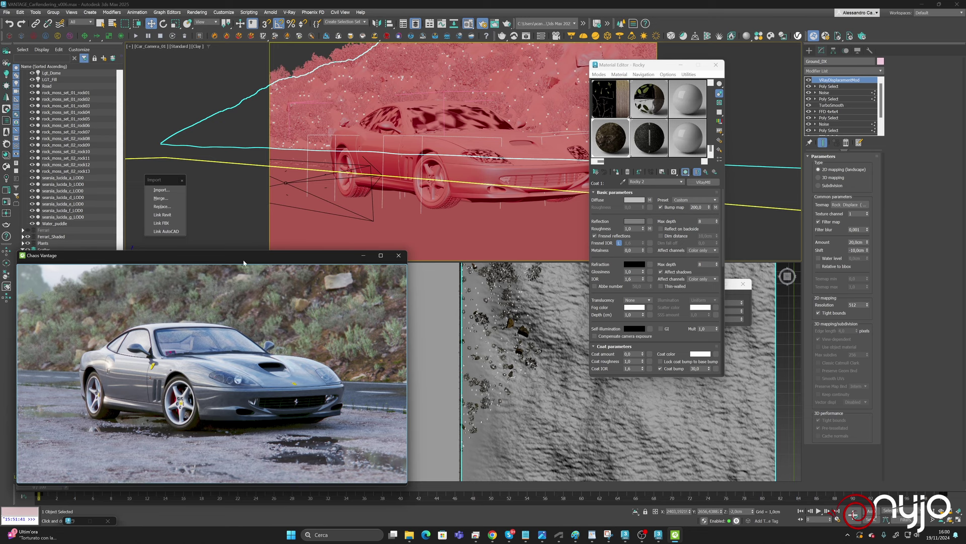
click(716, 65)
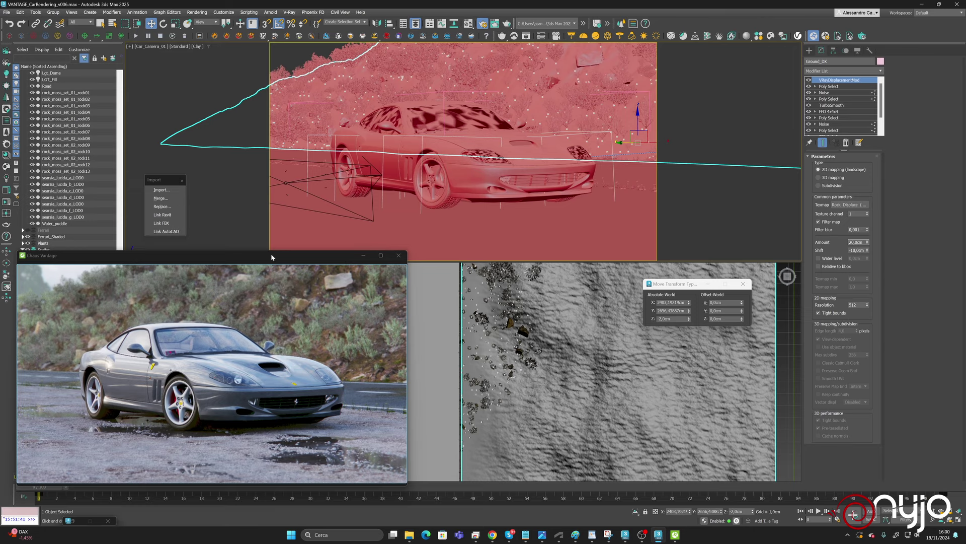
Maximize Vantage and set the depth-of-field aperture size to 15 mm after trying 200 mm.
click(380, 256)
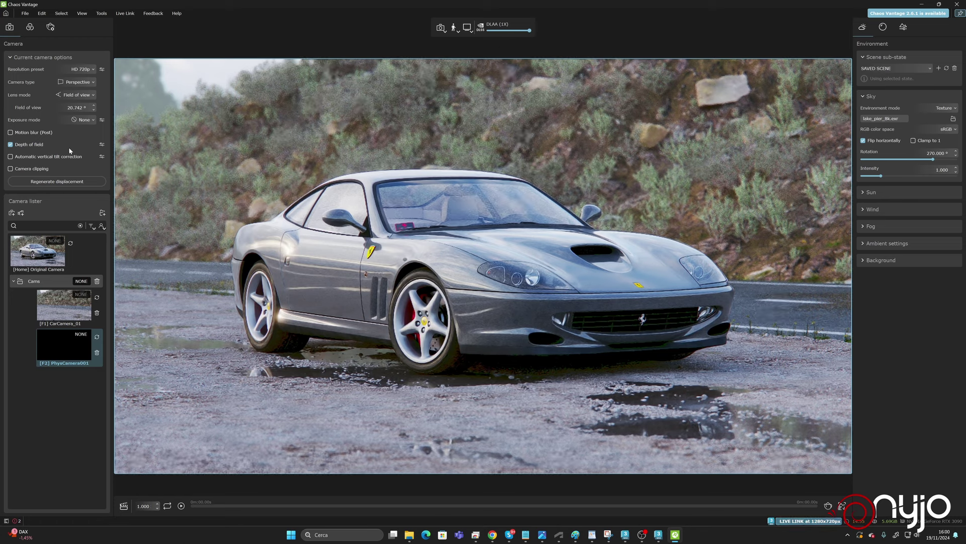
click(101, 145)
click(80, 169)
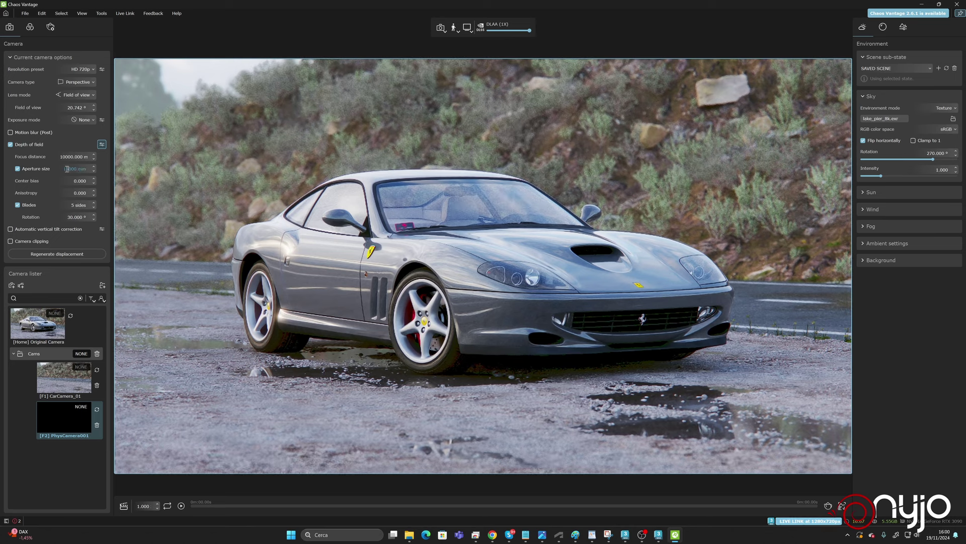
text(200)
key(Return)
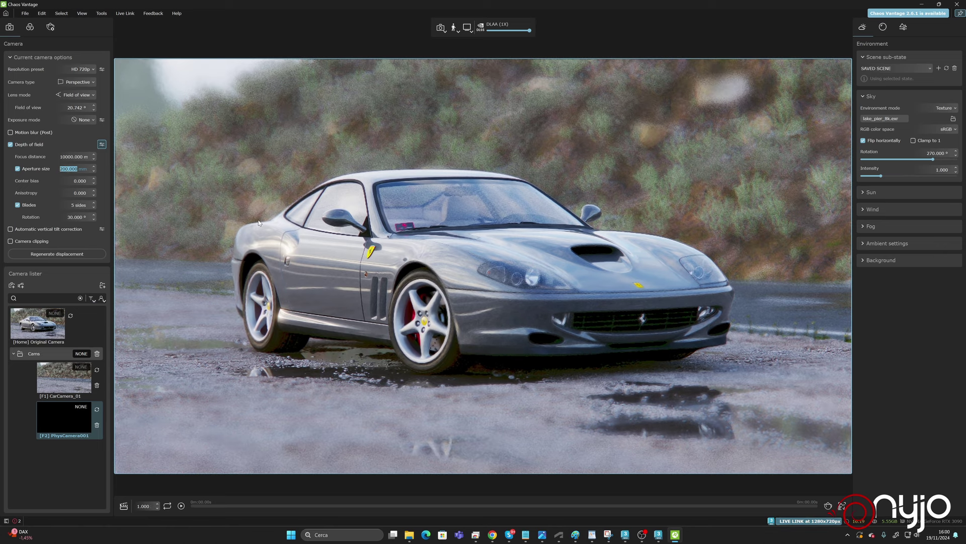
text(15)
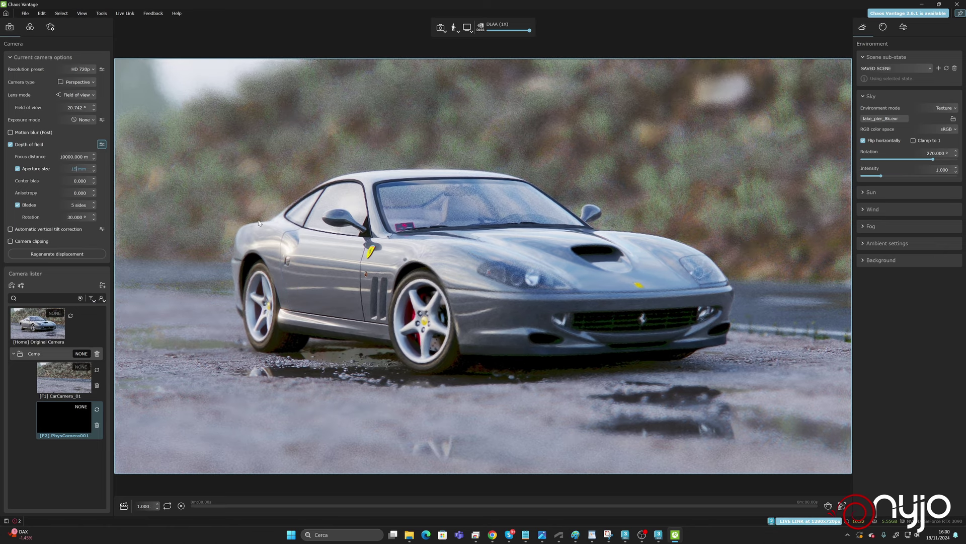
key(Return)
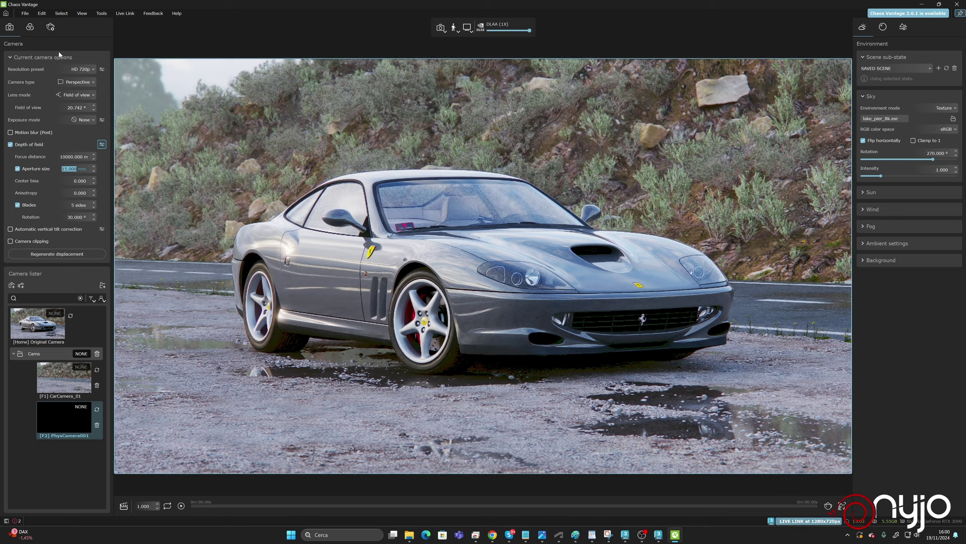
In Color corrections, toggle Hue / Saturation off and back on to compare the render.
click(30, 27)
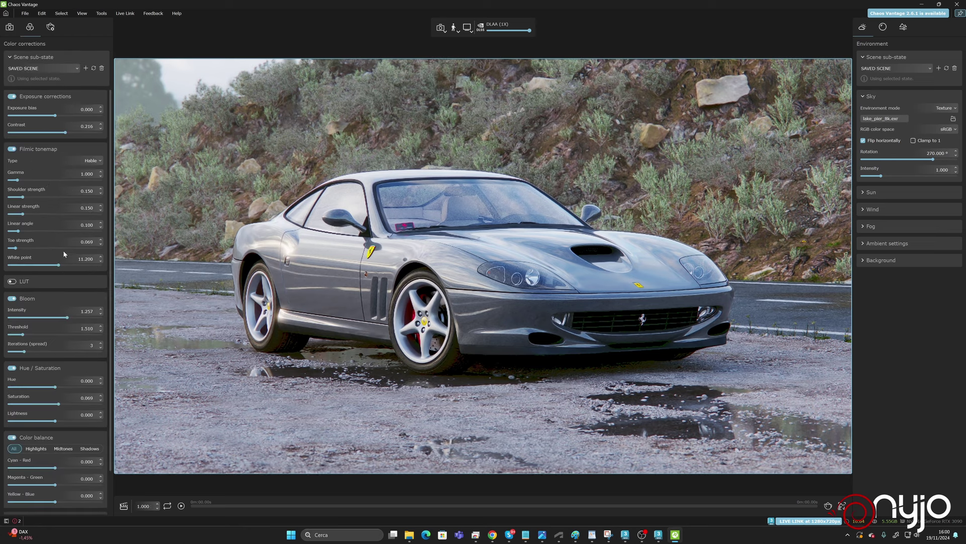
click(12, 369)
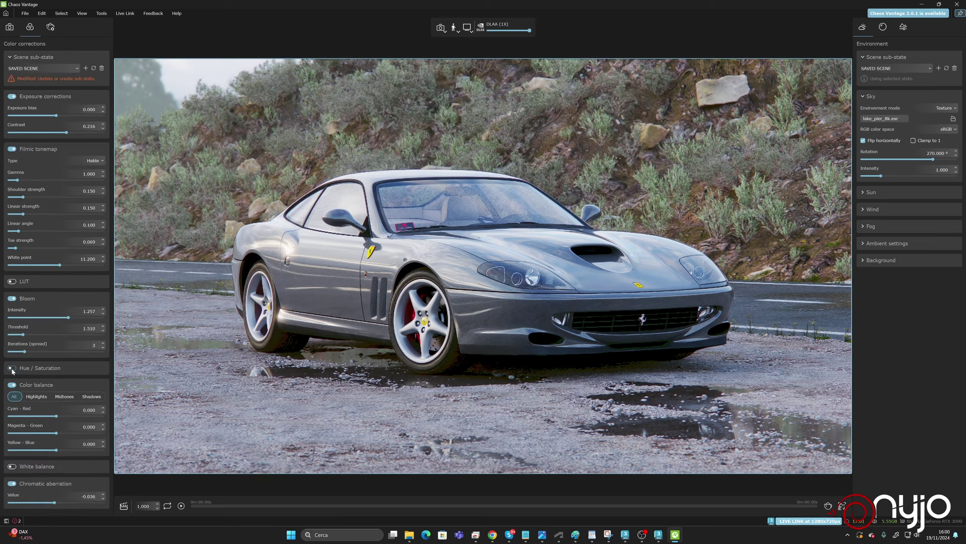
click(12, 369)
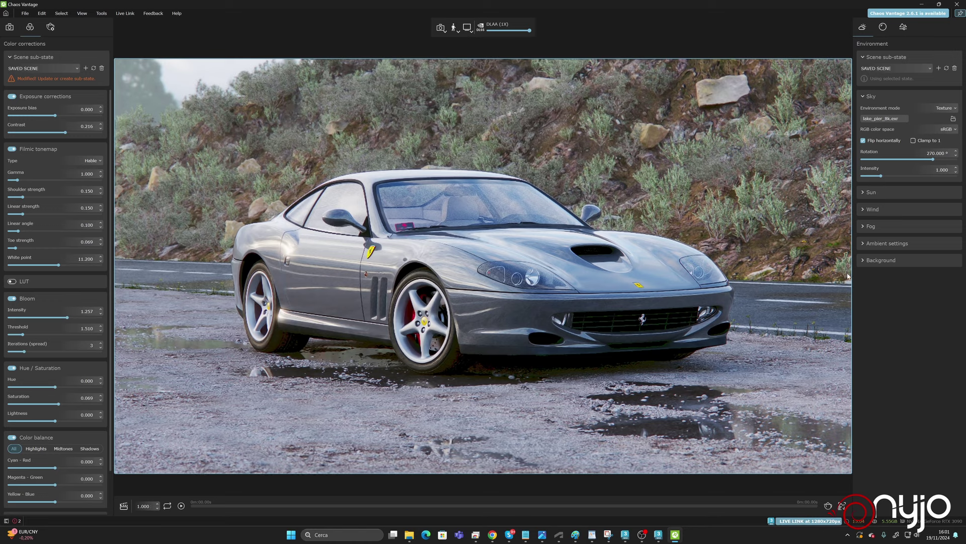
Move Ground_DX to an absolute Z of -4 cm, then maximize the Vantage render again.
click(940, 4)
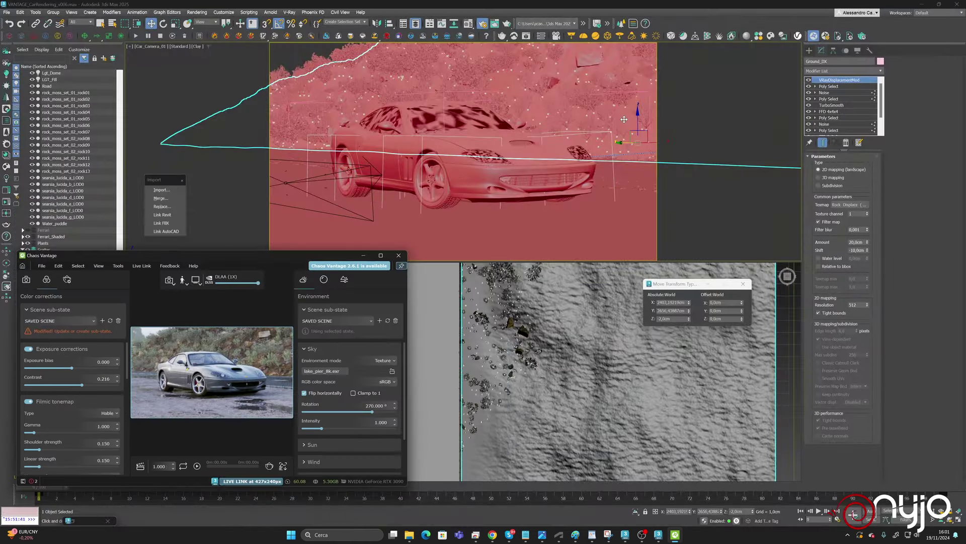
click(675, 319)
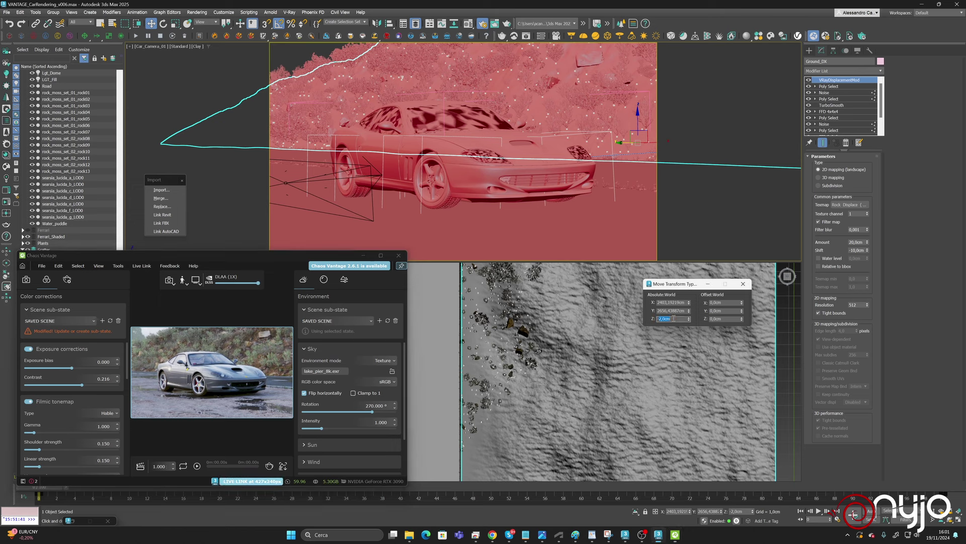
text(-4)
key(Return)
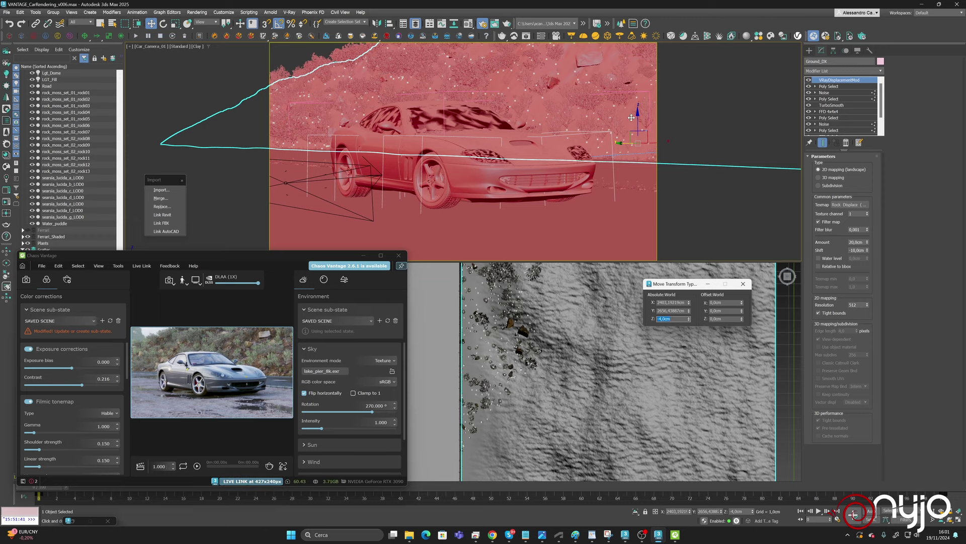
click(380, 255)
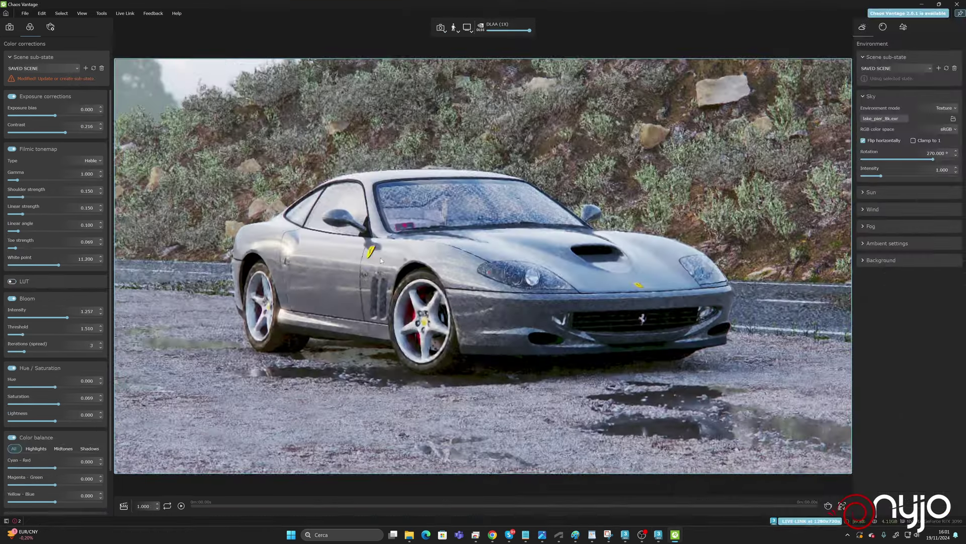
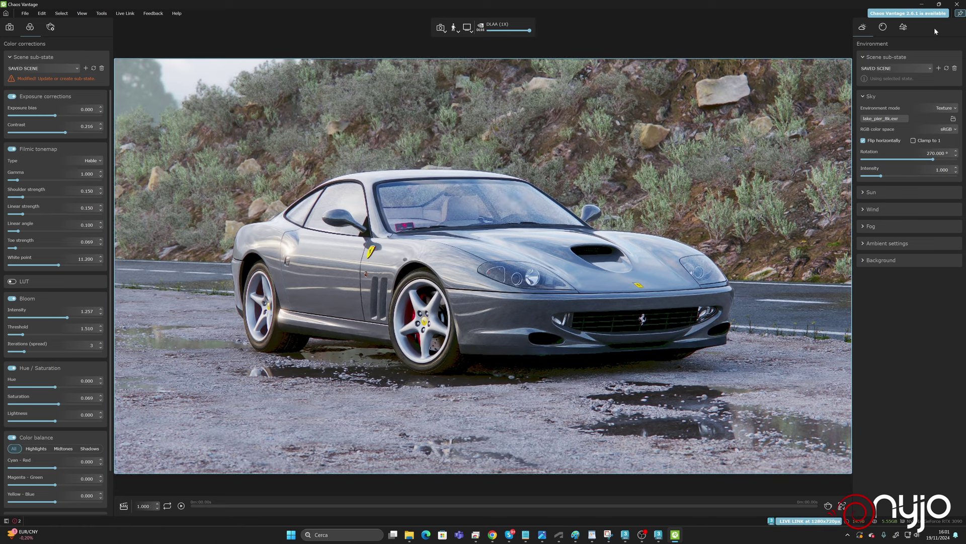
Restore the Vantage window, undo the Hue/Saturation change and switch that correction back on.
click(939, 4)
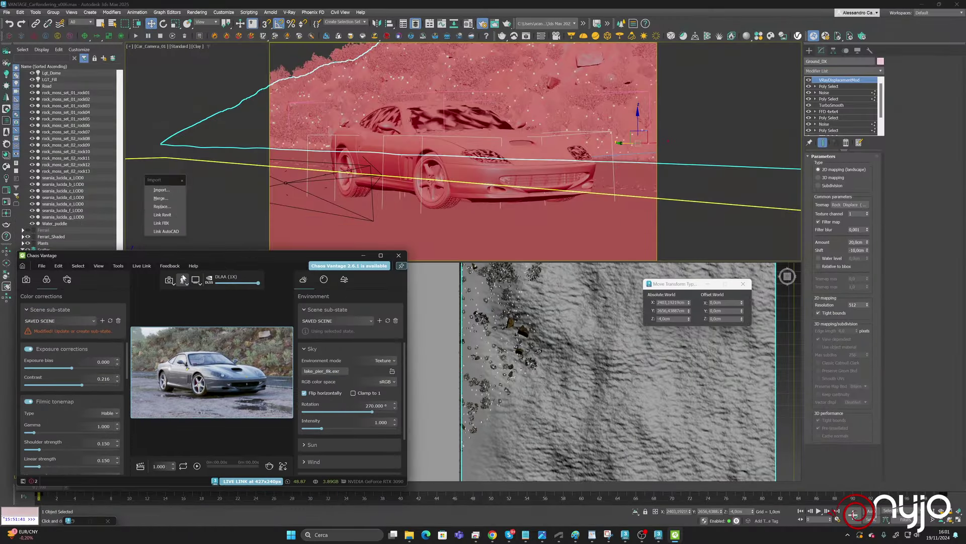
key(ctrl+z)
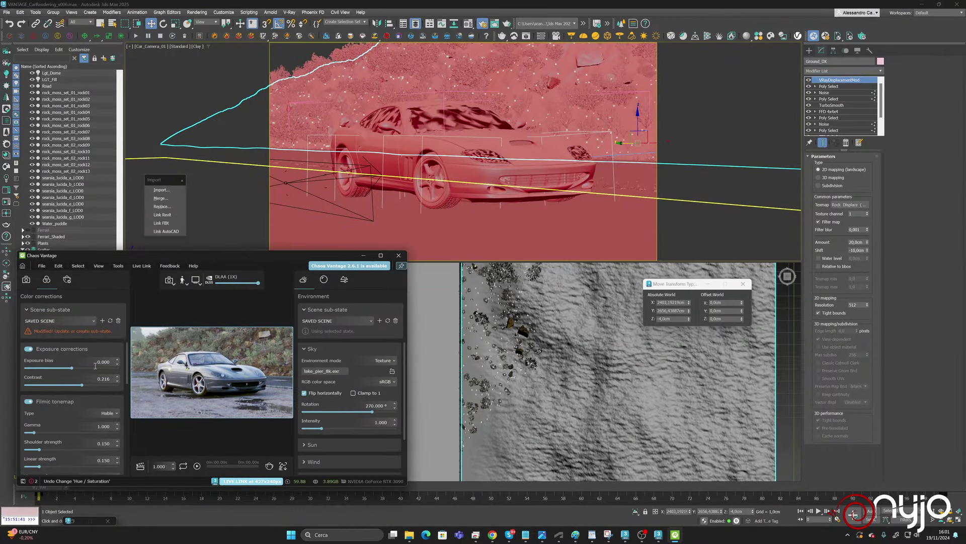
scroll(55, 417, down, 5)
scroll(60, 419, down, 2)
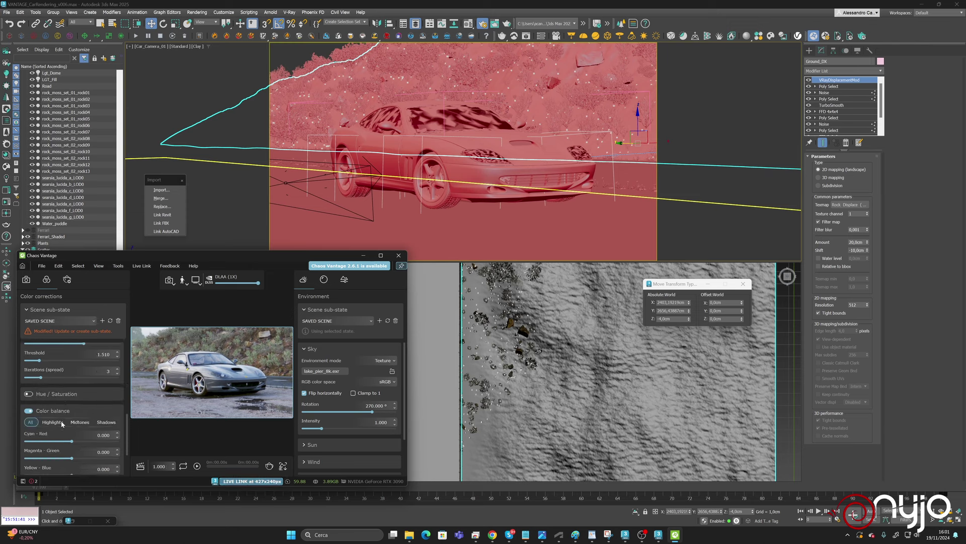
click(29, 394)
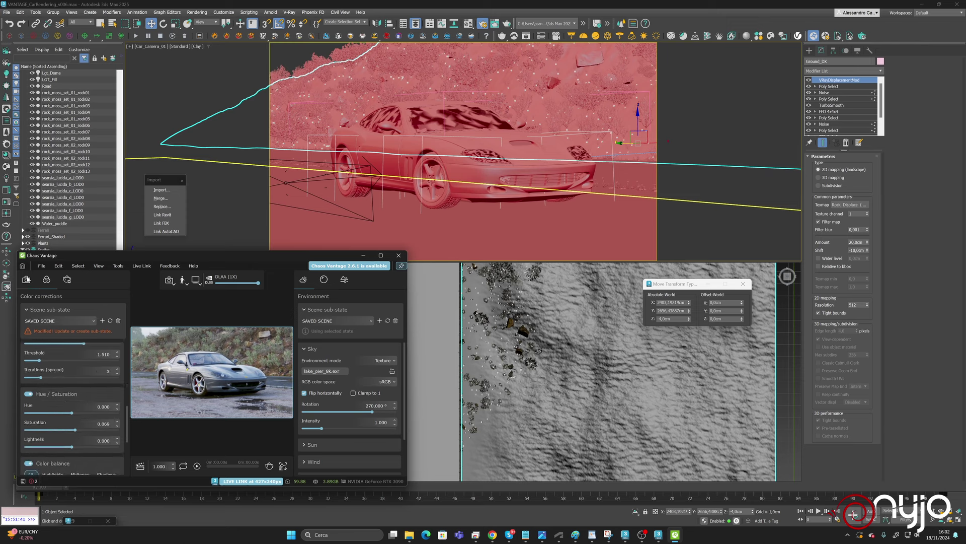
Save the scene over VANTAGE_CarRendering_VantageSetup_v006, then hide the panels to show the render.
click(42, 266)
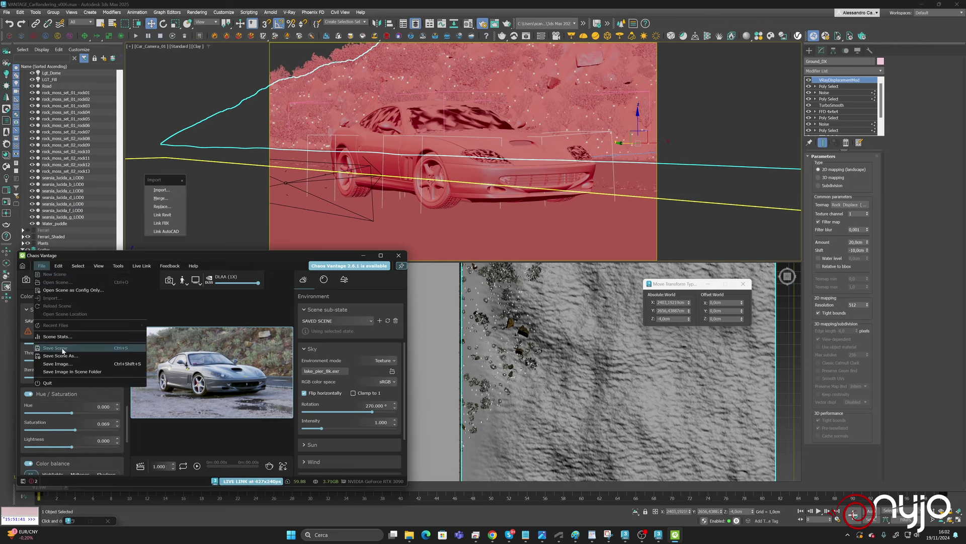
click(61, 355)
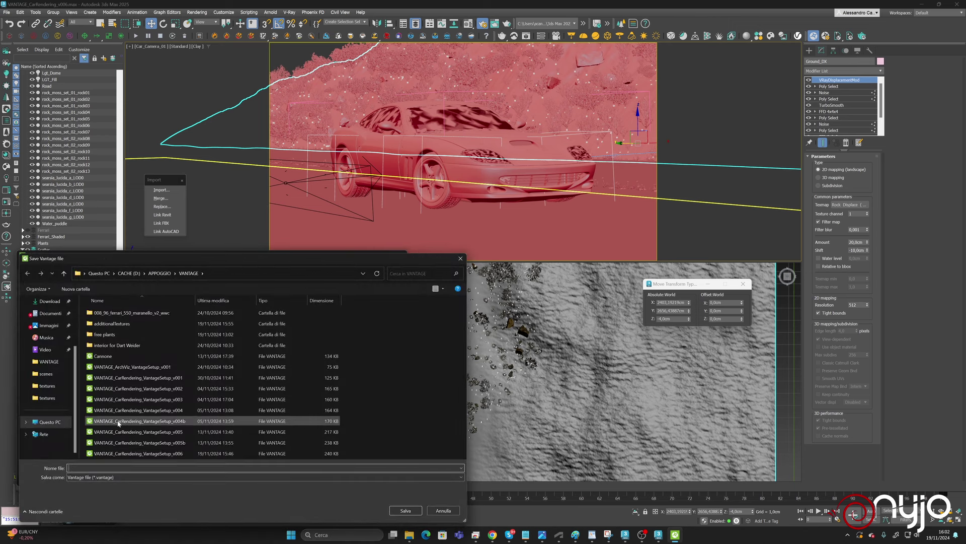
click(166, 453)
click(406, 510)
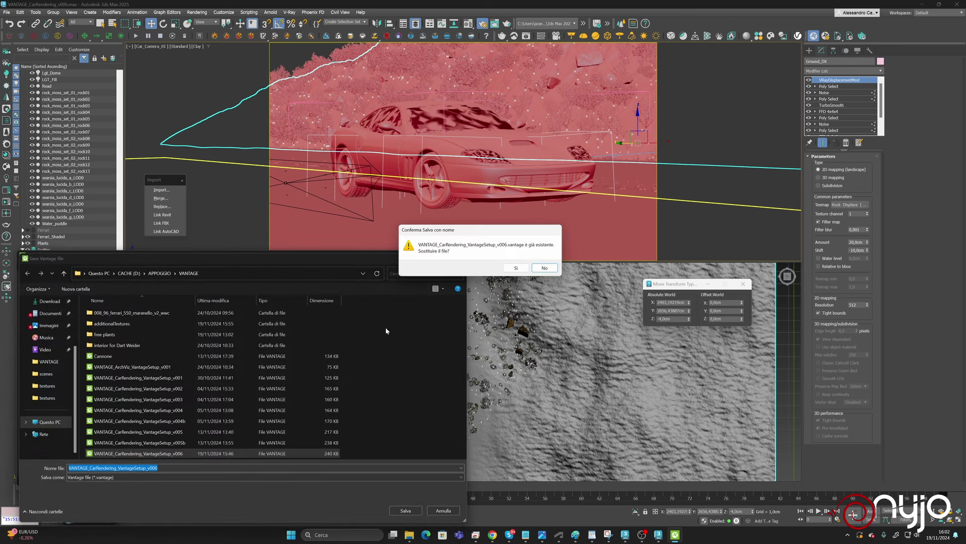
click(518, 266)
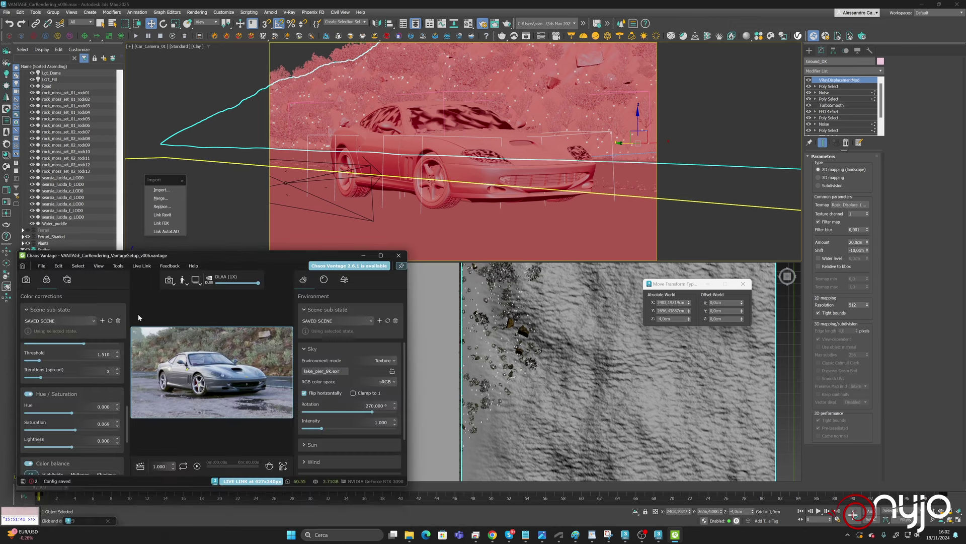
key(Tab)
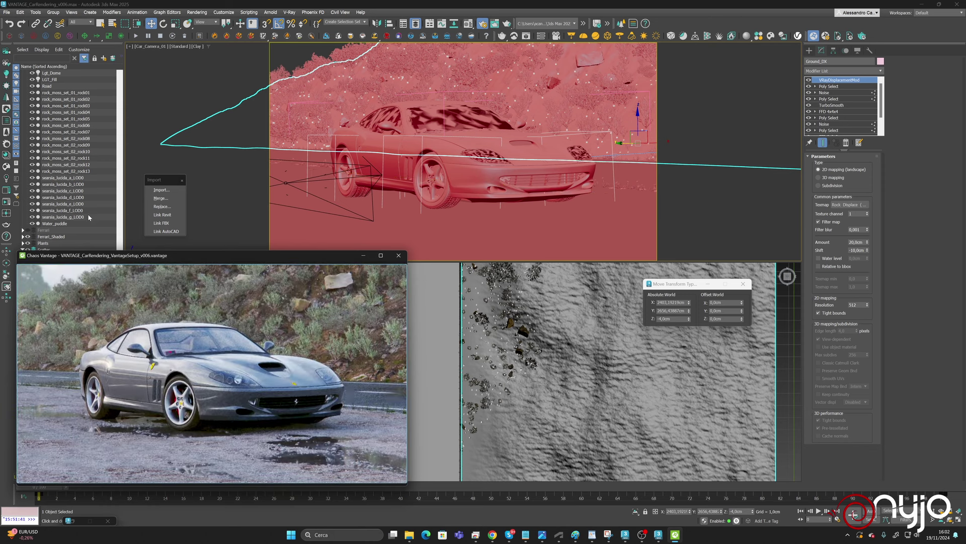
Move the Vantage window aside and switch off the Lgt_Dome light in 3ds Max.
drag(65, 256, 163, 256)
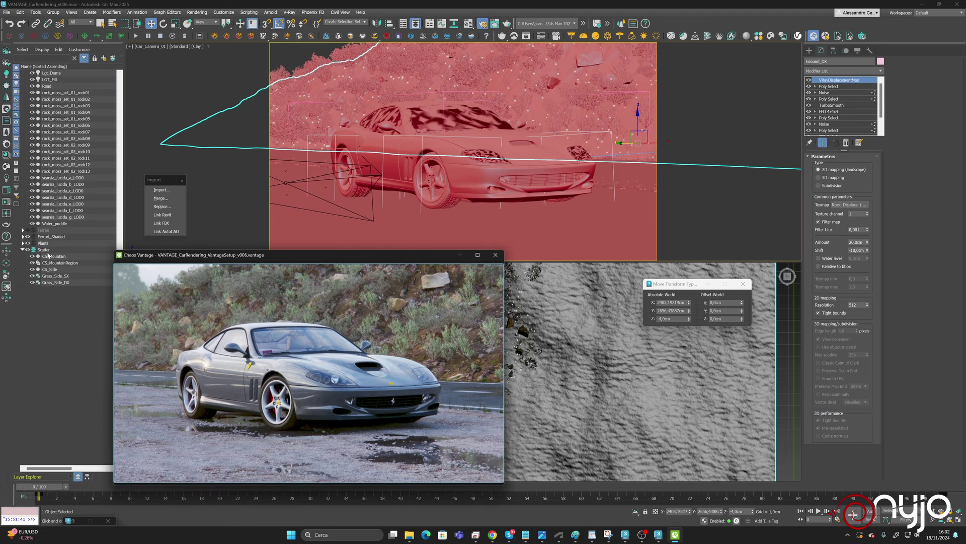
scroll(71, 201, up, 10)
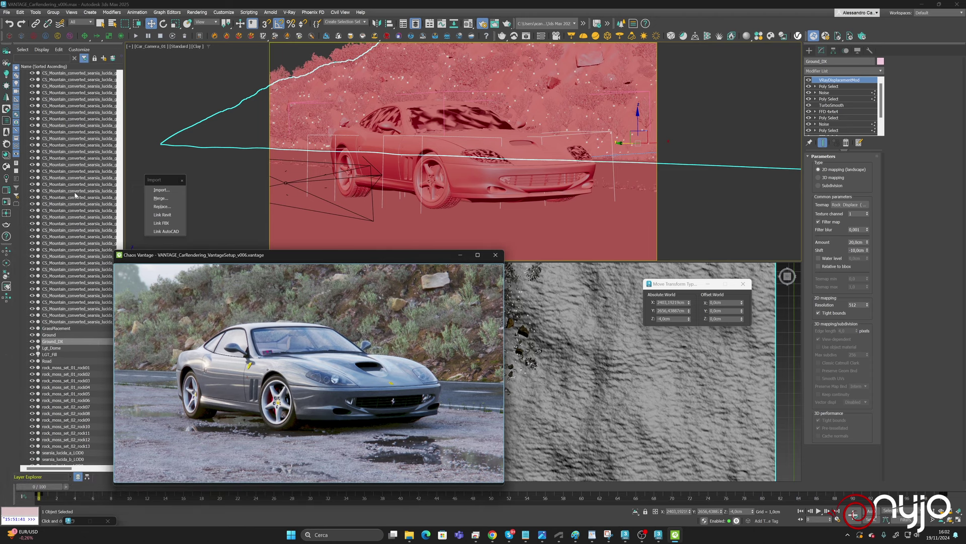
click(50, 348)
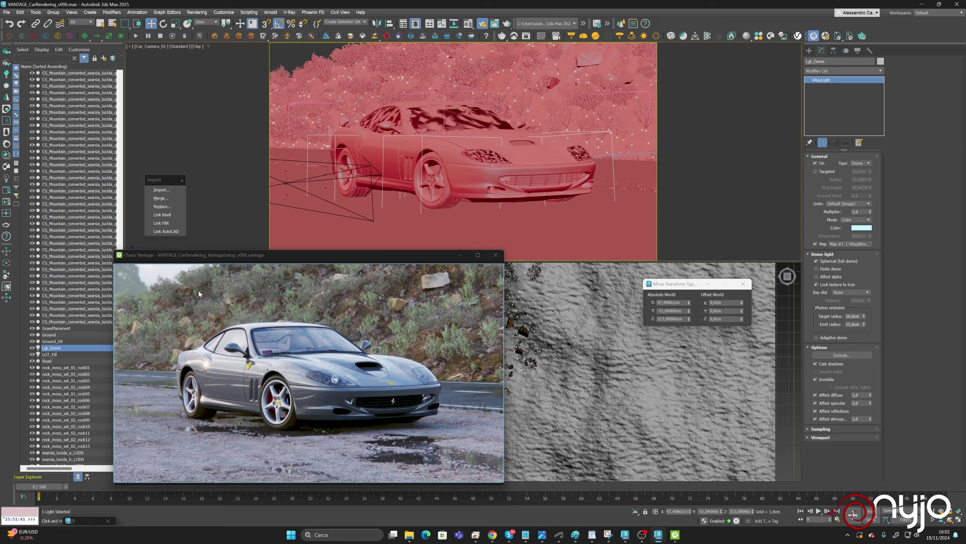
click(817, 164)
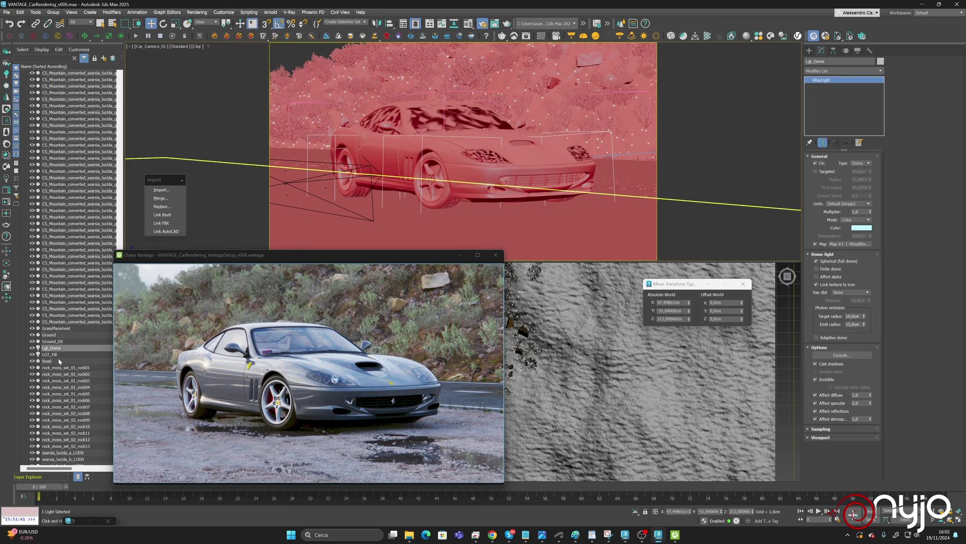
Select LGT_Fill, show the shape creation options, and bring Vantage back to the front.
click(51, 354)
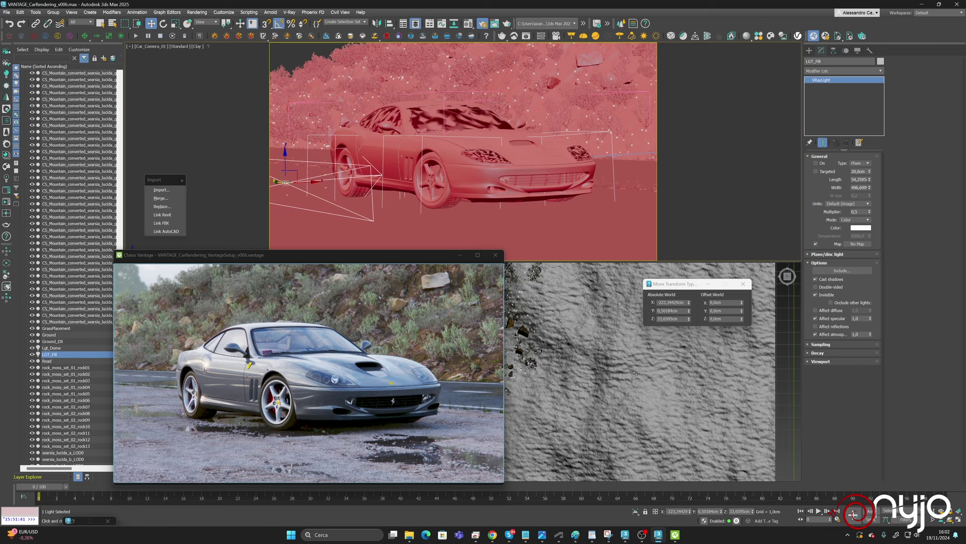
scroll(637, 372, down, 5)
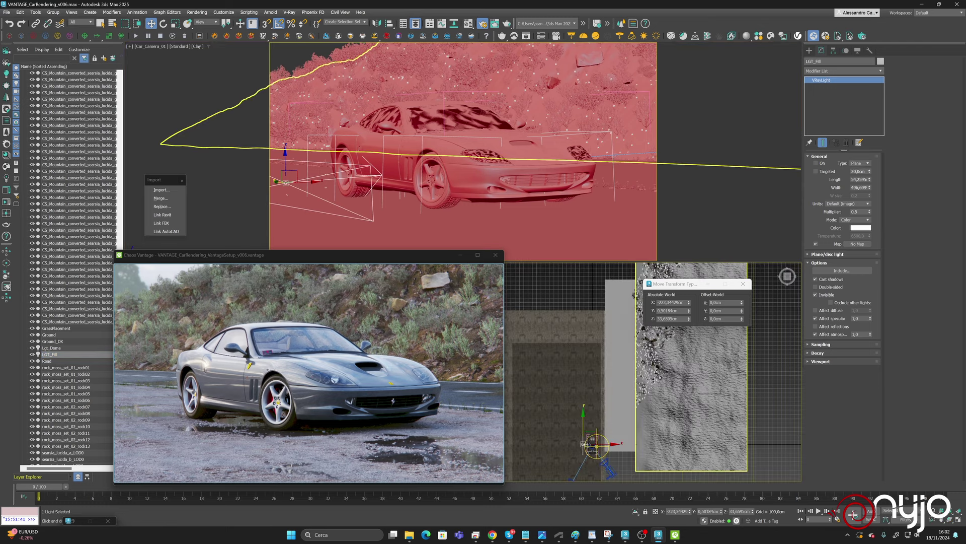
scroll(693, 389, down, 5)
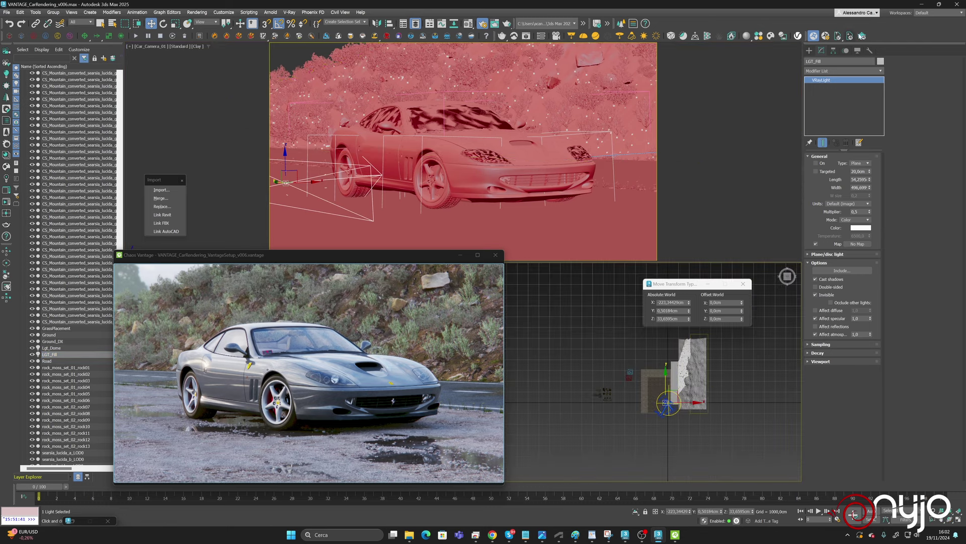
click(809, 50)
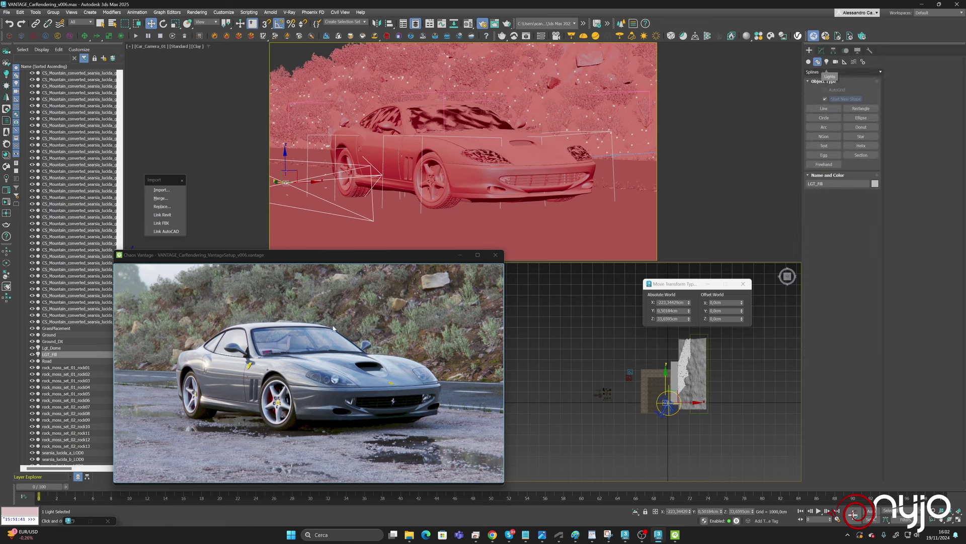
click(269, 255)
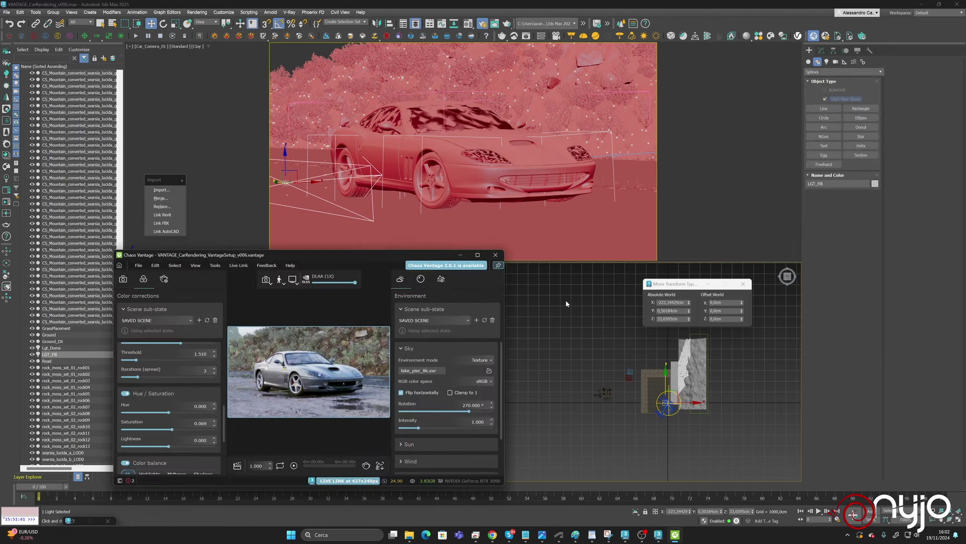
Enable the sun in the Environment Sun section and maximize the Vantage window.
click(406, 398)
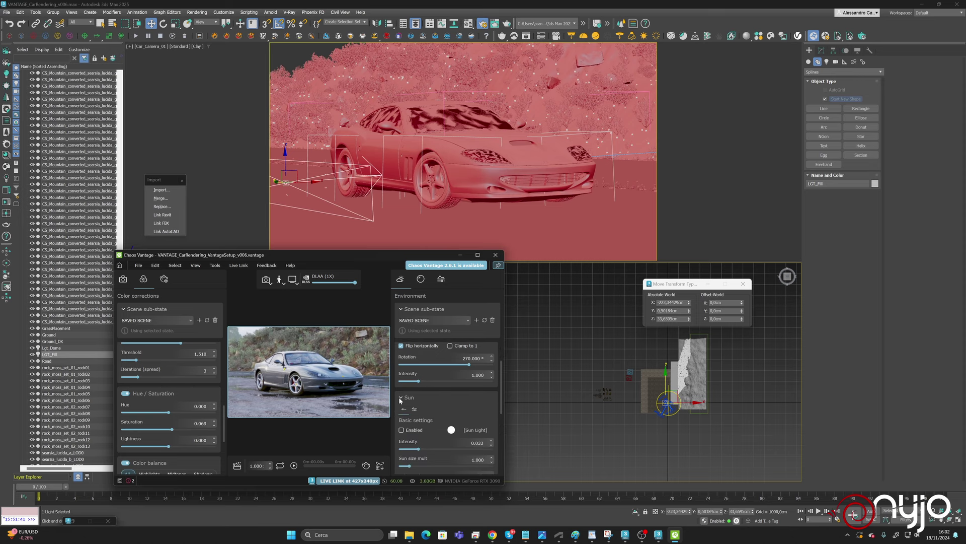
click(402, 430)
click(402, 430)
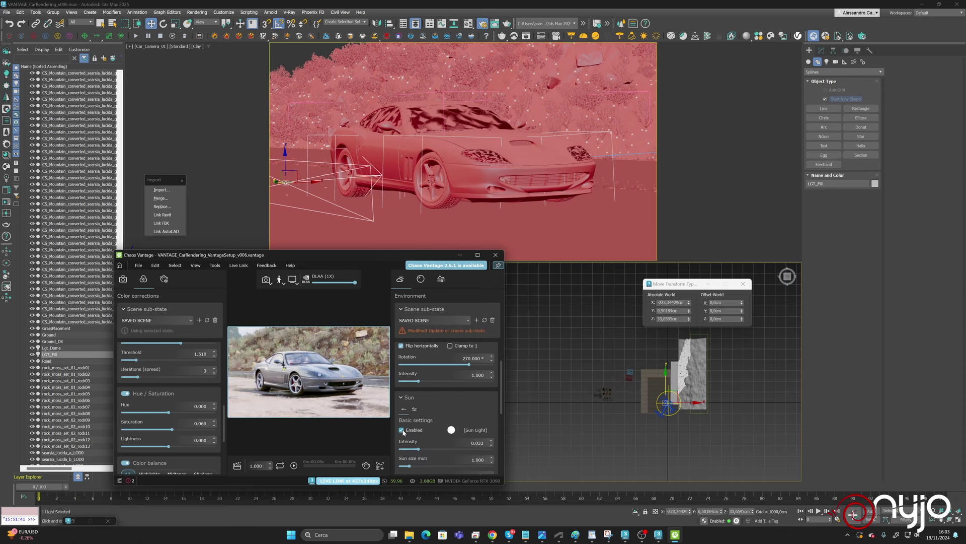
click(476, 255)
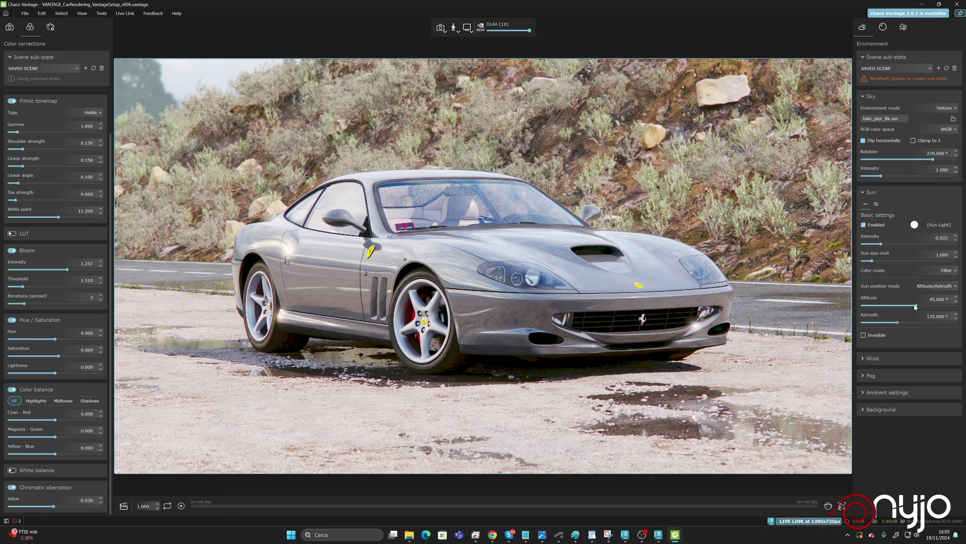
Rotate the sun azimuth to about 341° to change the light direction.
click(899, 322)
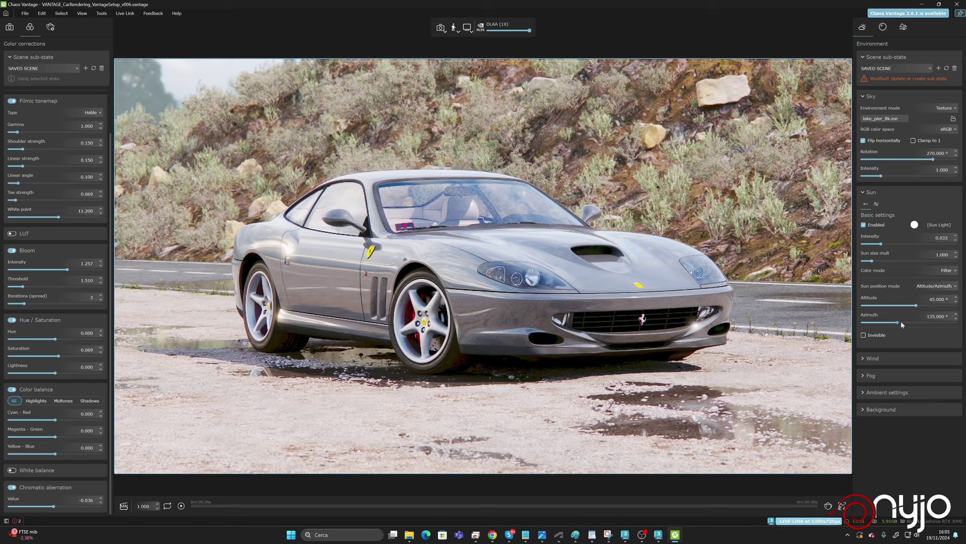
drag(899, 323, 863, 321)
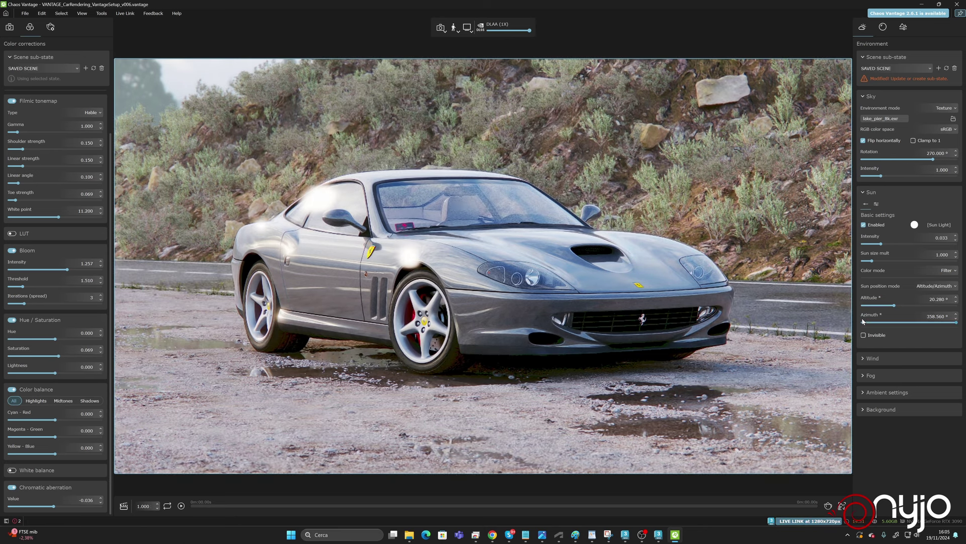
drag(863, 321, 862, 323)
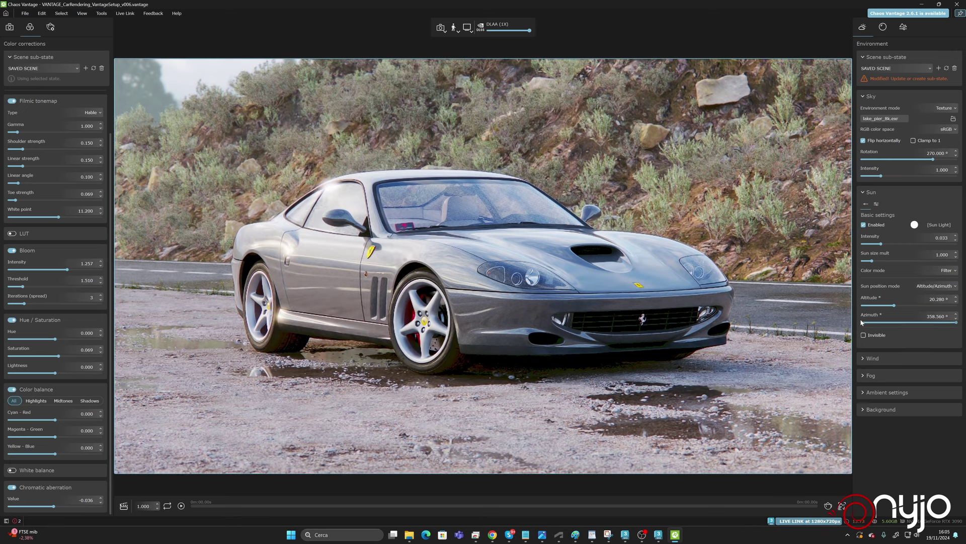
drag(861, 320, 856, 322)
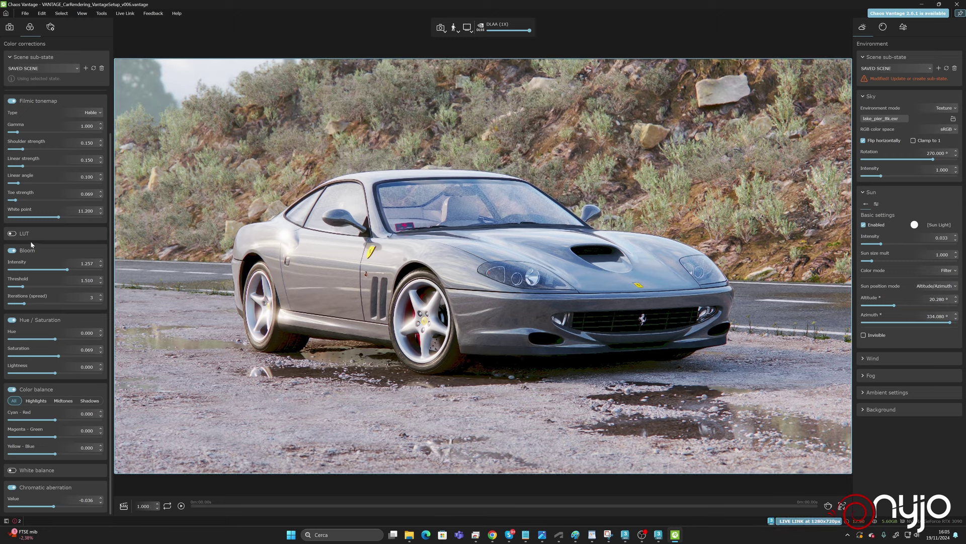
Turn off bloom, adjust the sun azimuth, and dim the sun intensity to about 0.063.
click(12, 251)
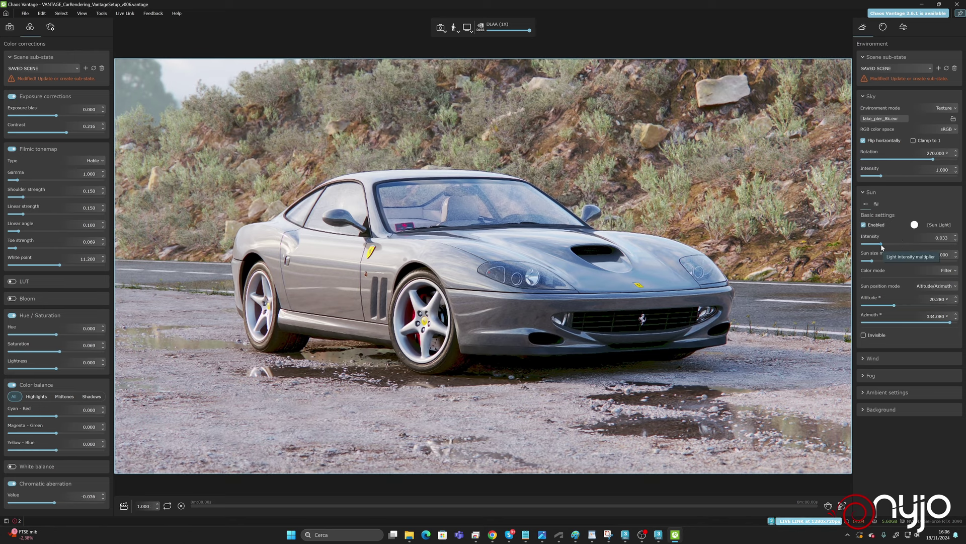
drag(882, 247, 958, 250)
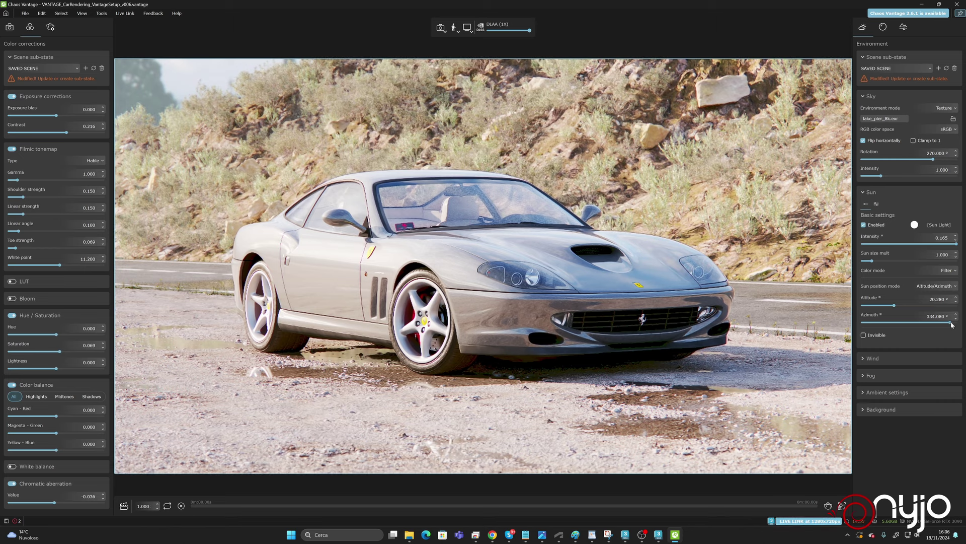
drag(950, 322, 953, 323)
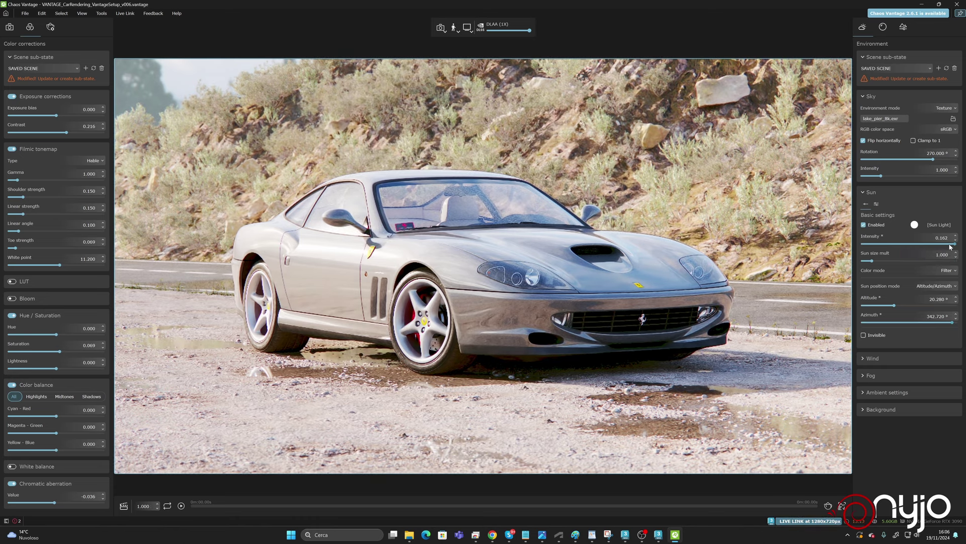
drag(958, 246, 899, 246)
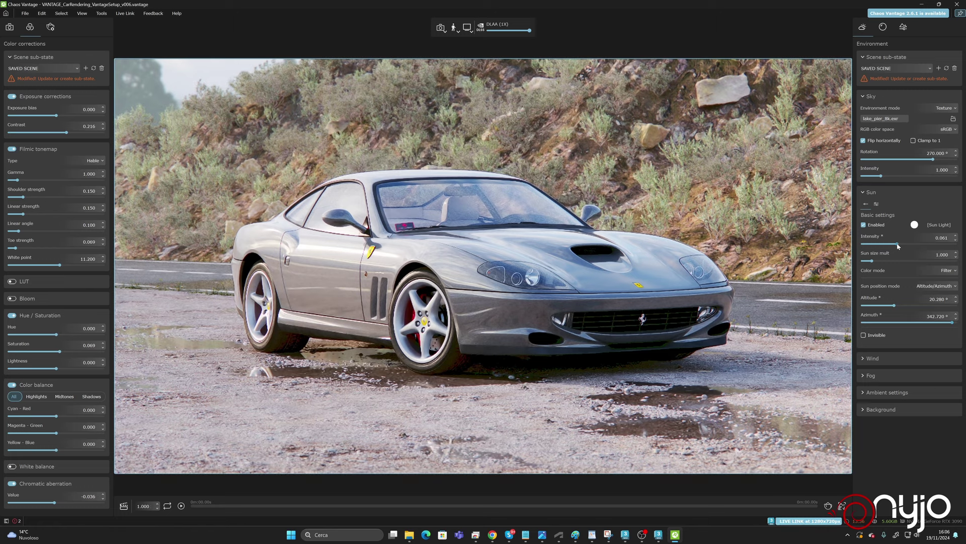
Toggle the sun off and on to compare the lighting.
click(864, 225)
click(864, 225)
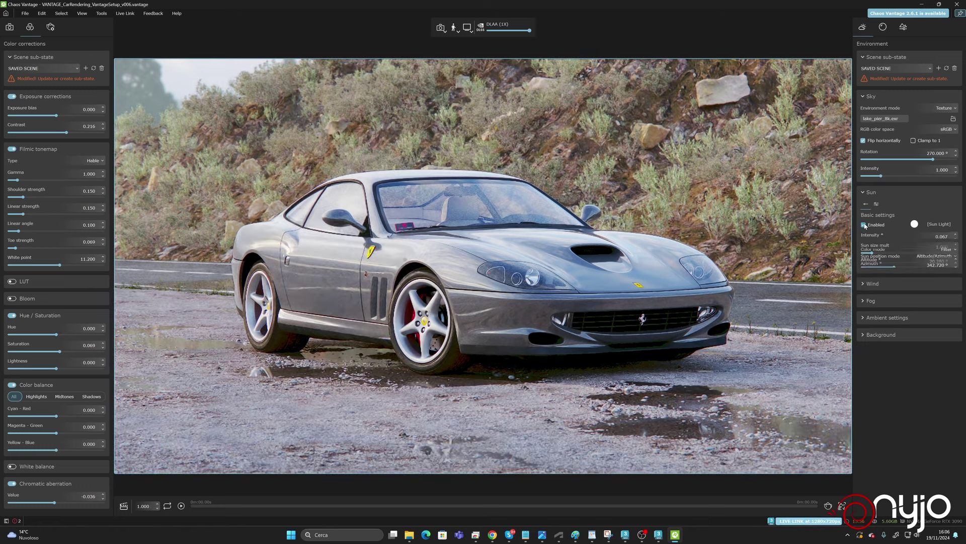
click(864, 224)
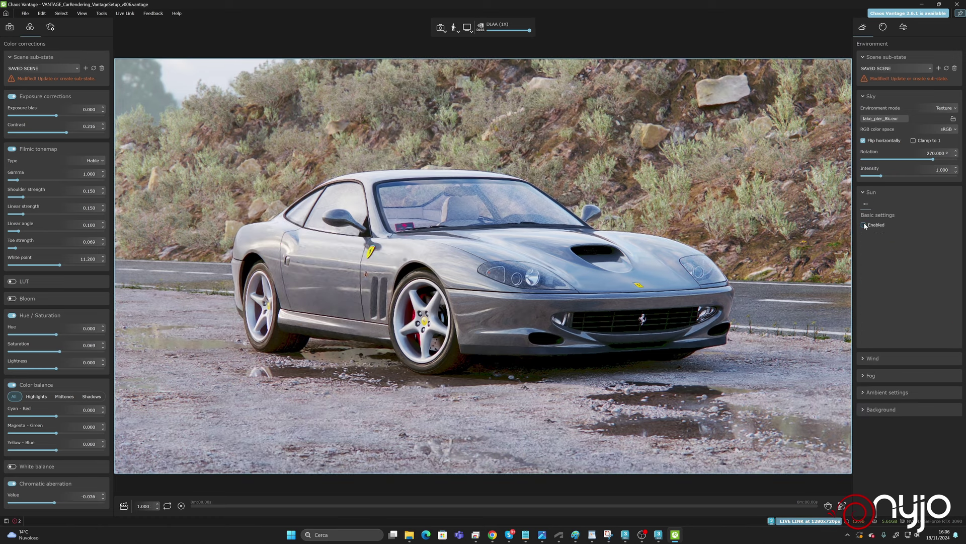
click(864, 225)
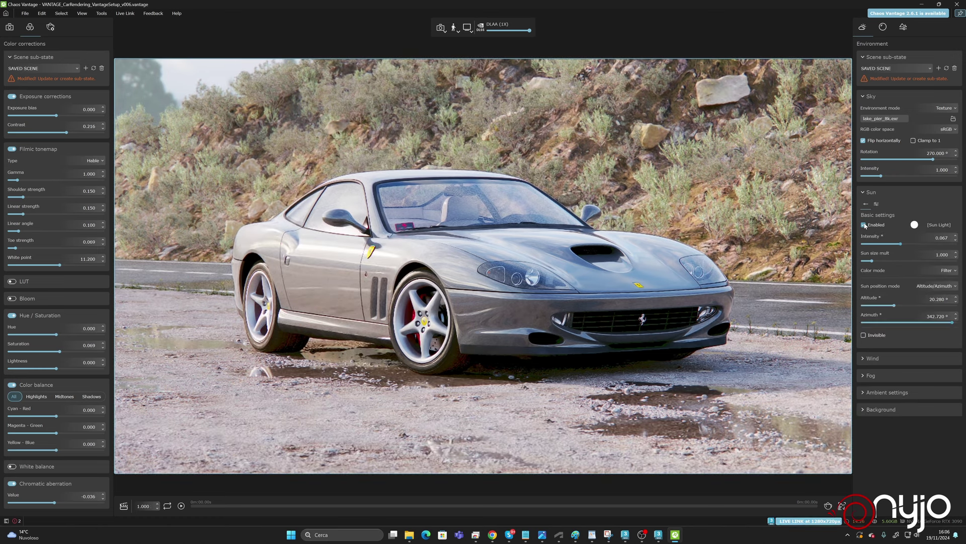
In the sun's advanced settings, keep diffuse lighting but turn off Affect specular.
click(879, 205)
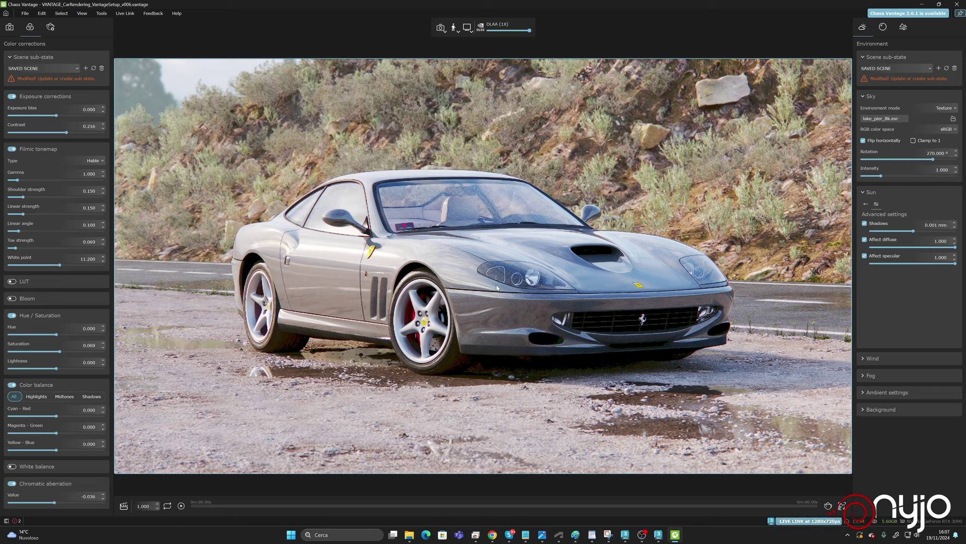
click(865, 240)
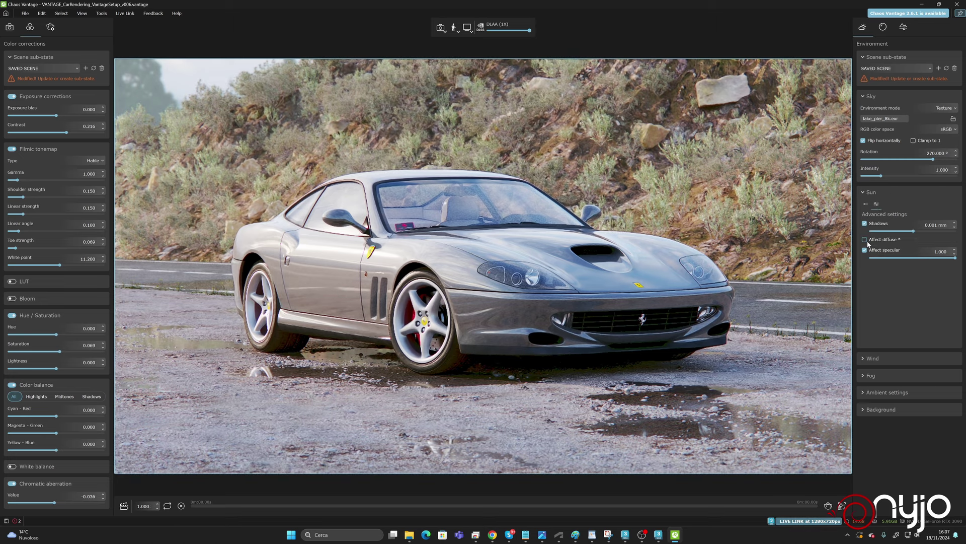
click(865, 239)
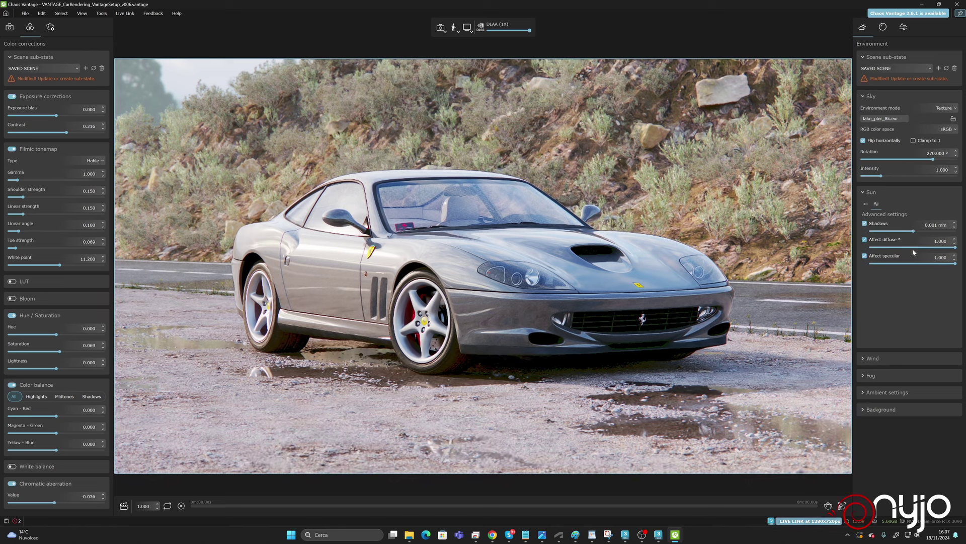
click(865, 255)
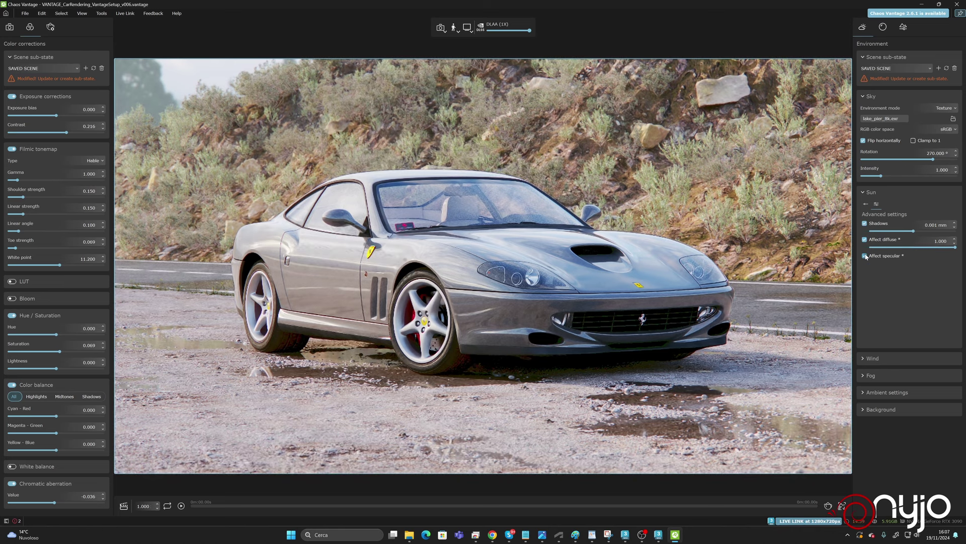
click(865, 255)
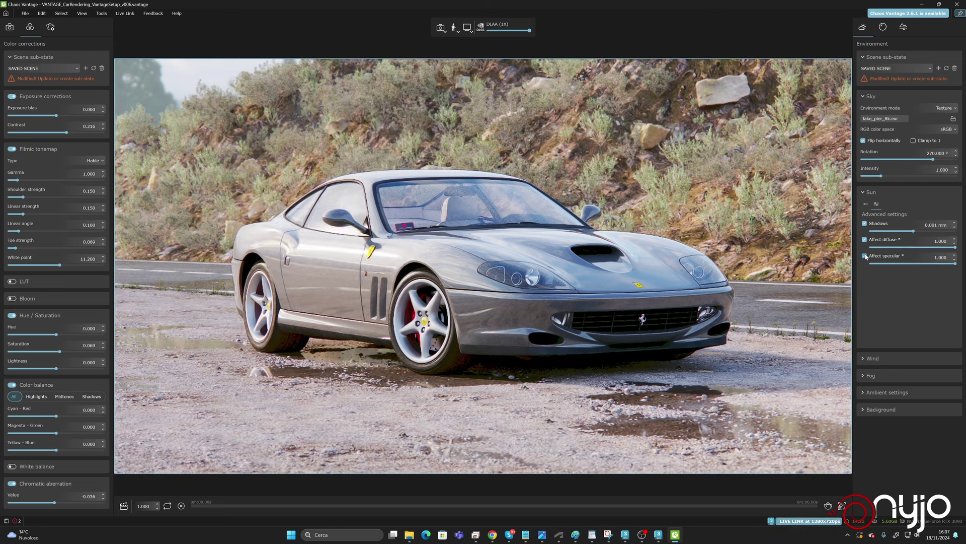
click(864, 256)
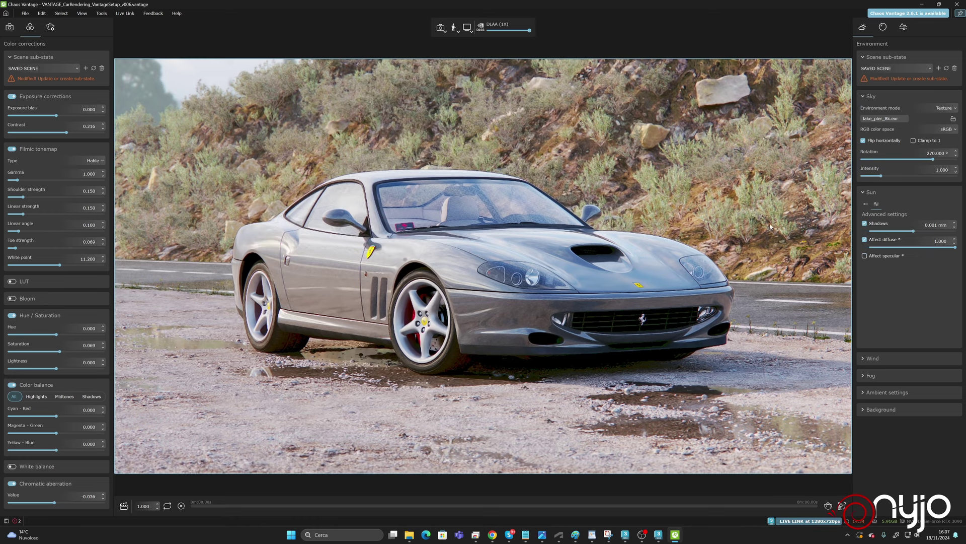
click(869, 205)
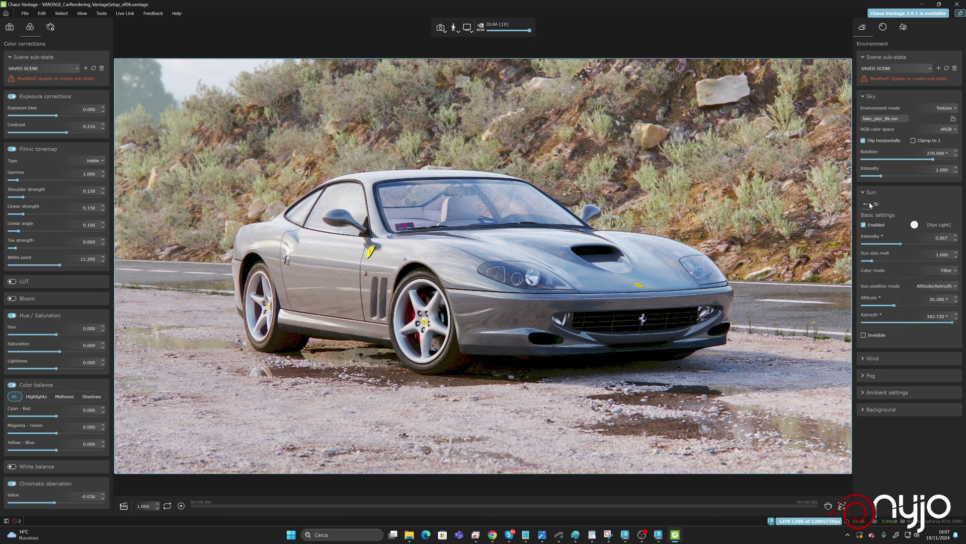
Set the sun intensity to 0.036 and expand the Fog settings.
click(935, 238)
text(3.0)
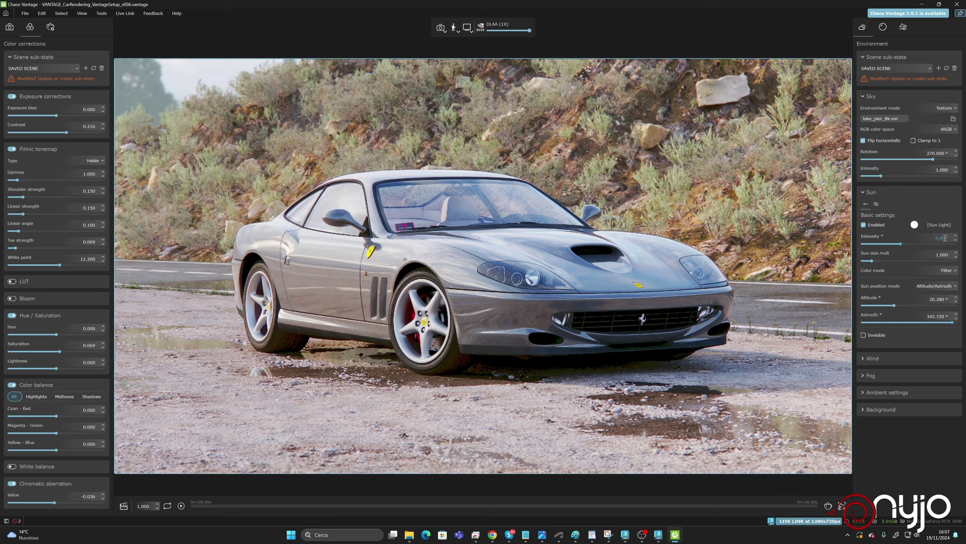
double_click(945, 238)
text(0)
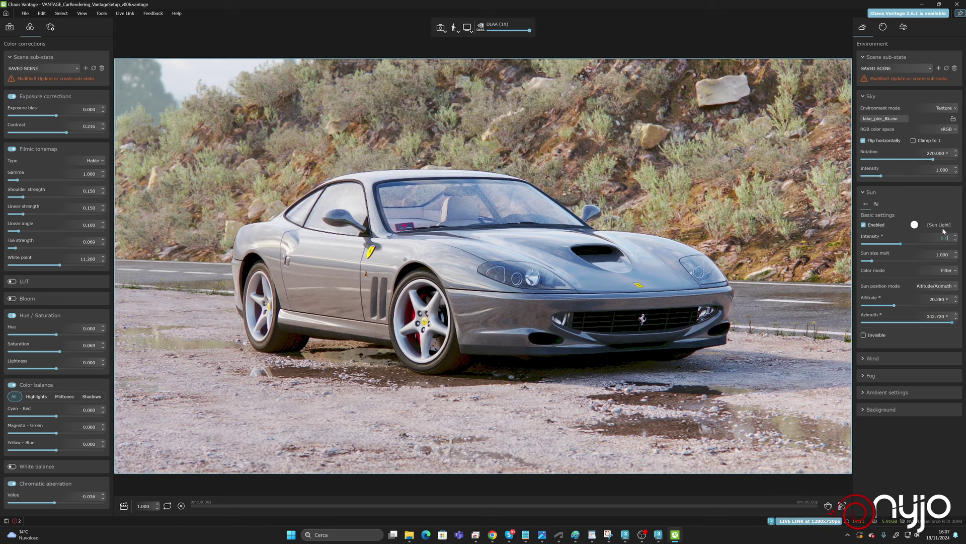
key(Return)
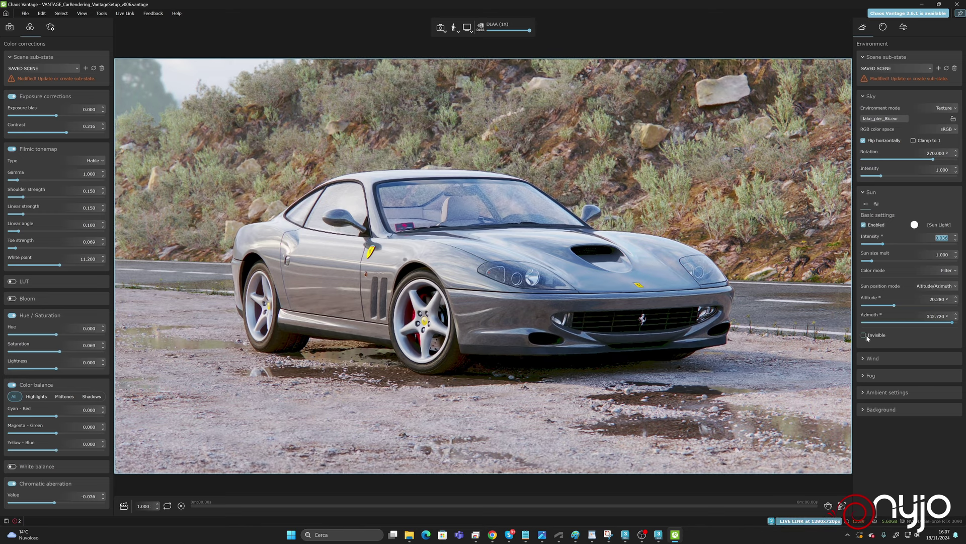
click(864, 376)
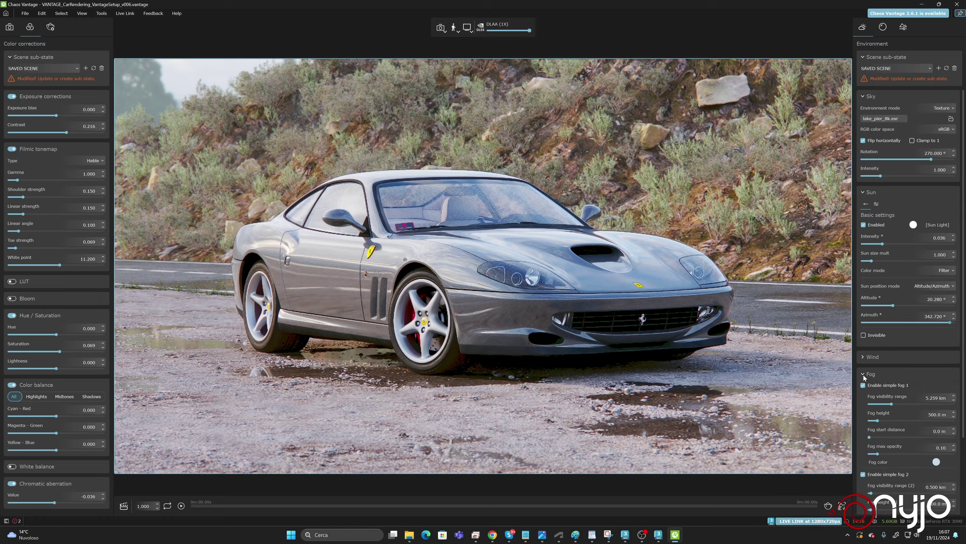
scroll(915, 373, down, 4)
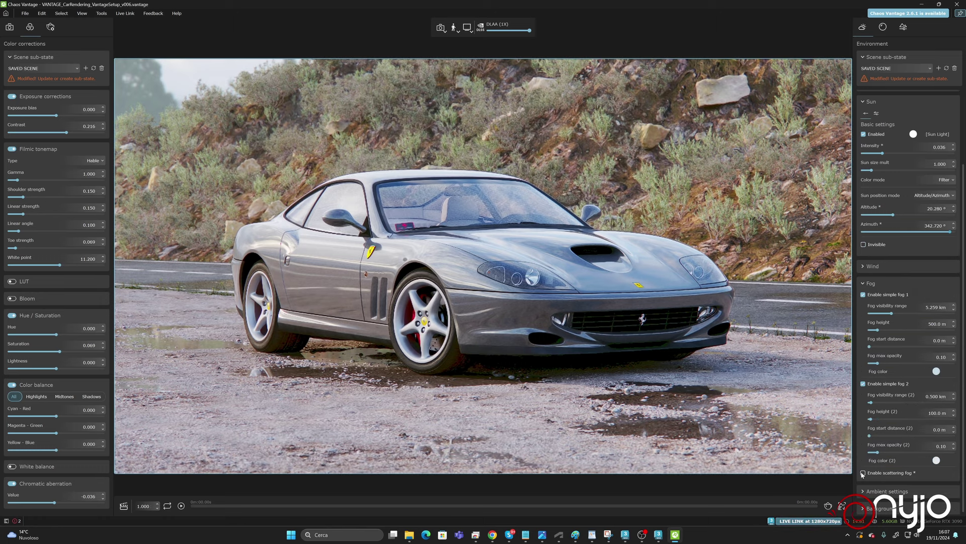
click(863, 473)
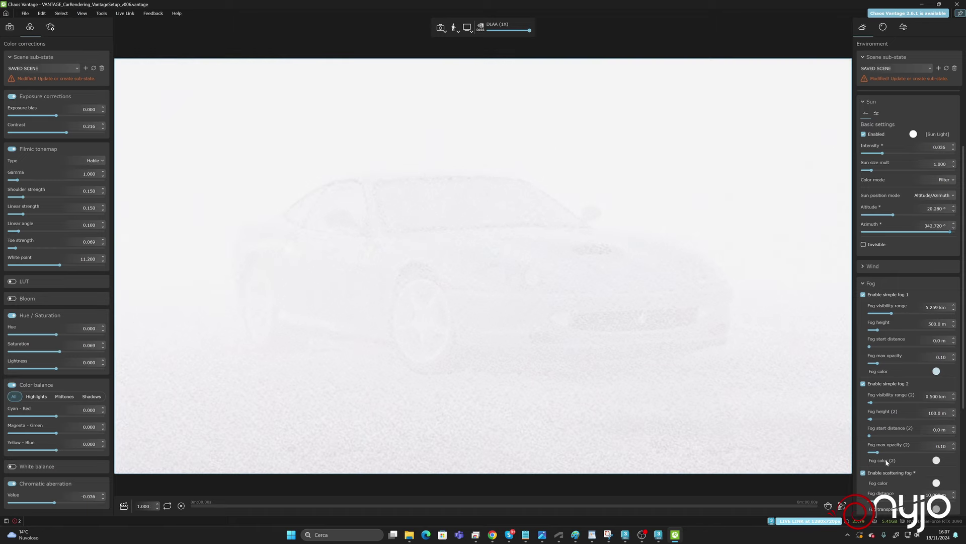
scroll(888, 450, down, 4)
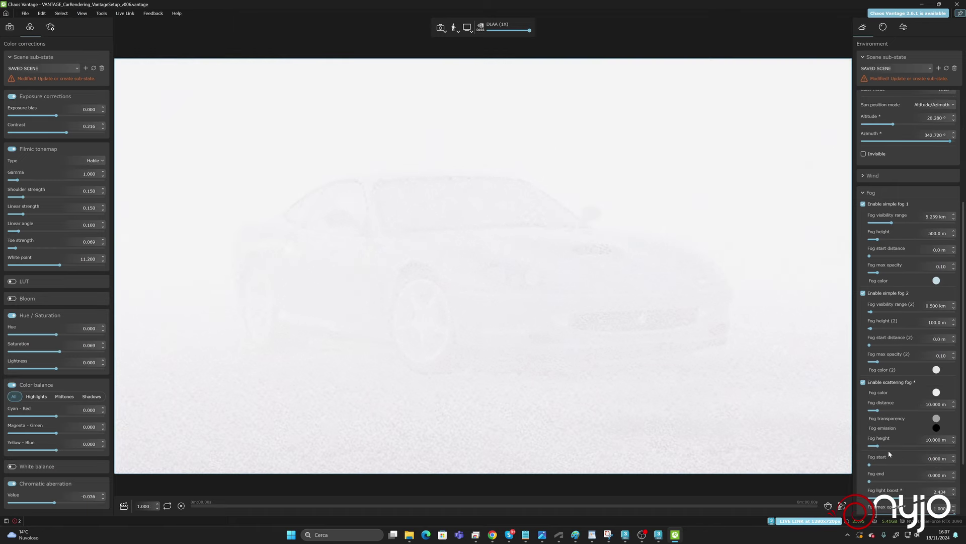
double_click(929, 439)
key(BackSpace)
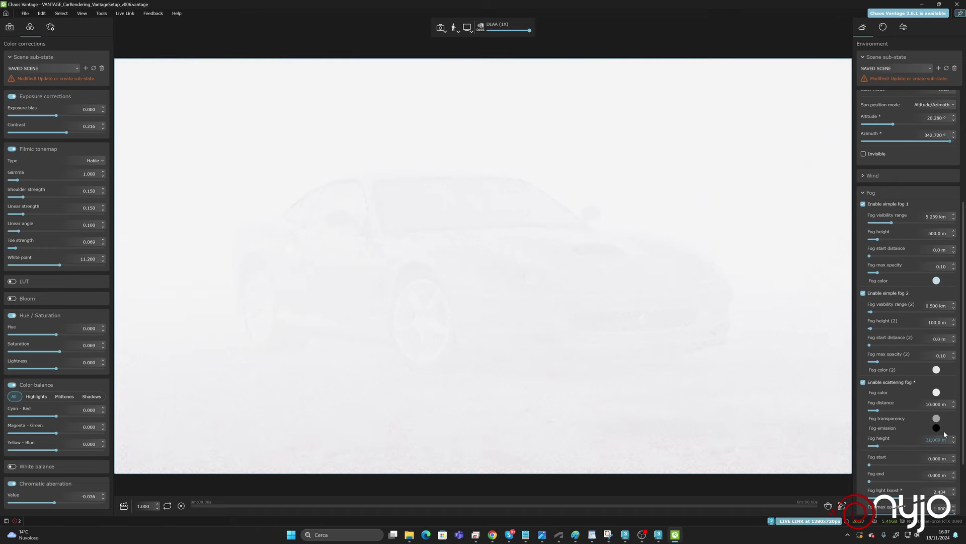
text(210)
key(Return)
key(ctrl+z)
click(936, 404)
text(100)
key(Return)
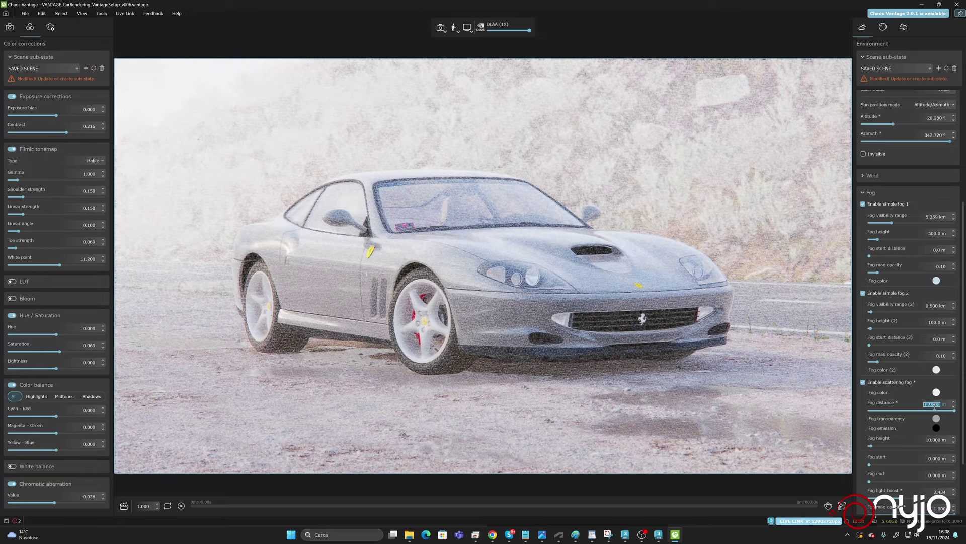
click(929, 404)
text(0)
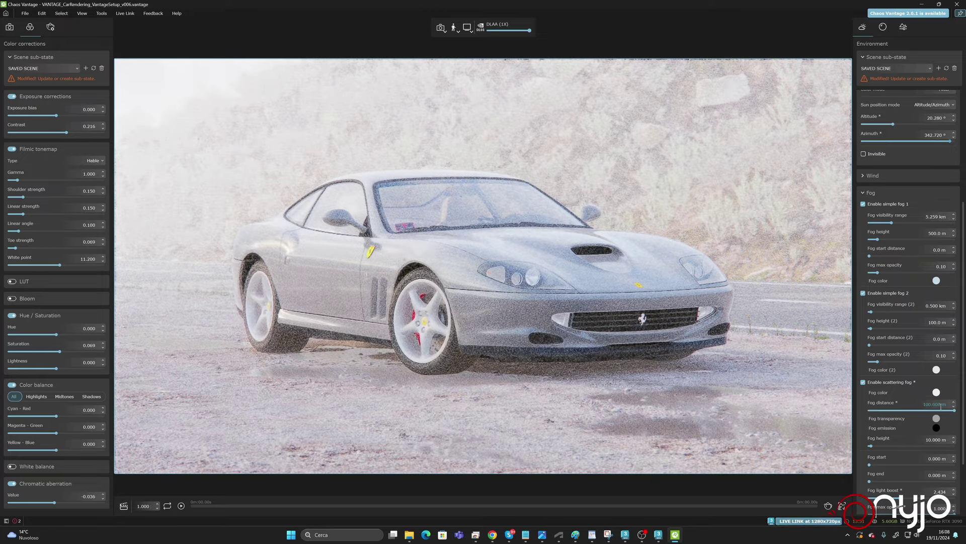
key(Return)
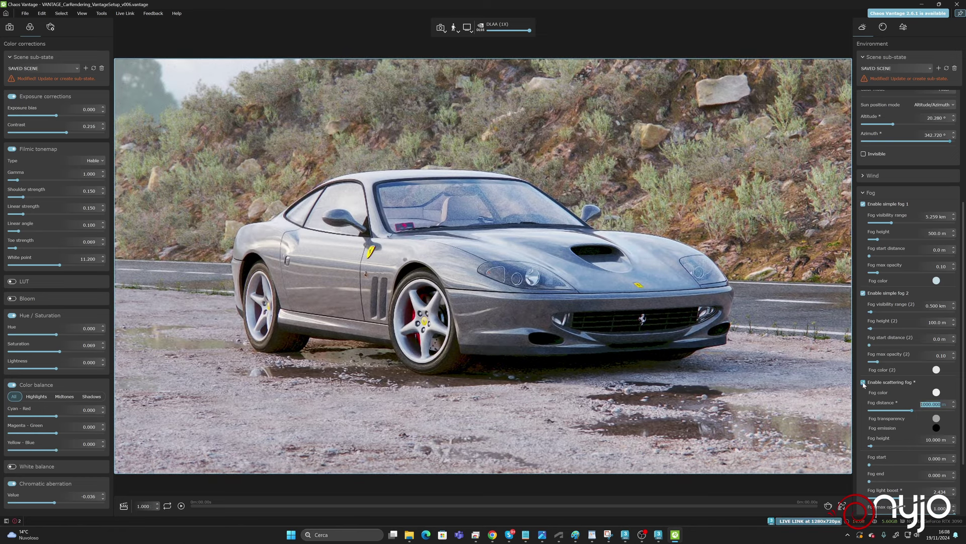
click(863, 382)
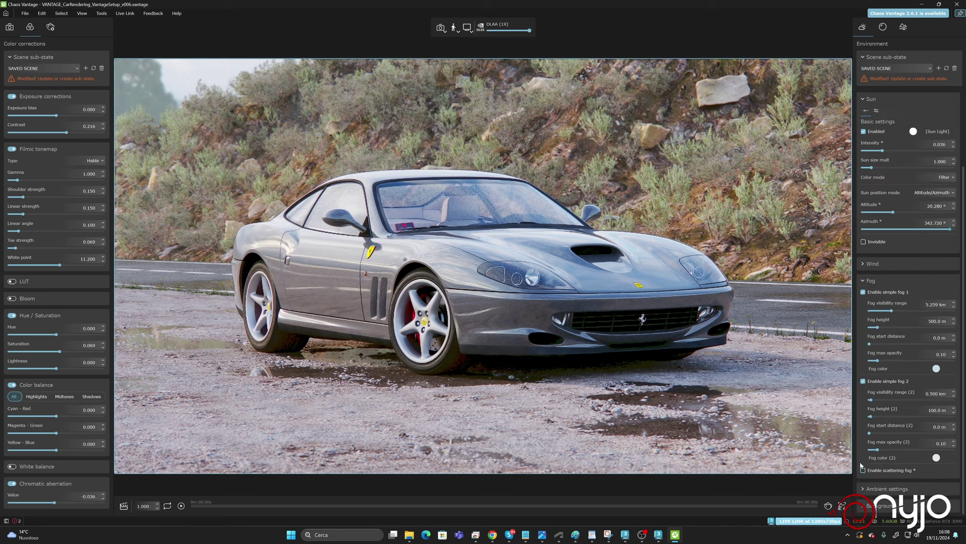
Test scattering fog at 300 m, turn it off, and raise fog 2 max opacity to 0.13.
click(863, 469)
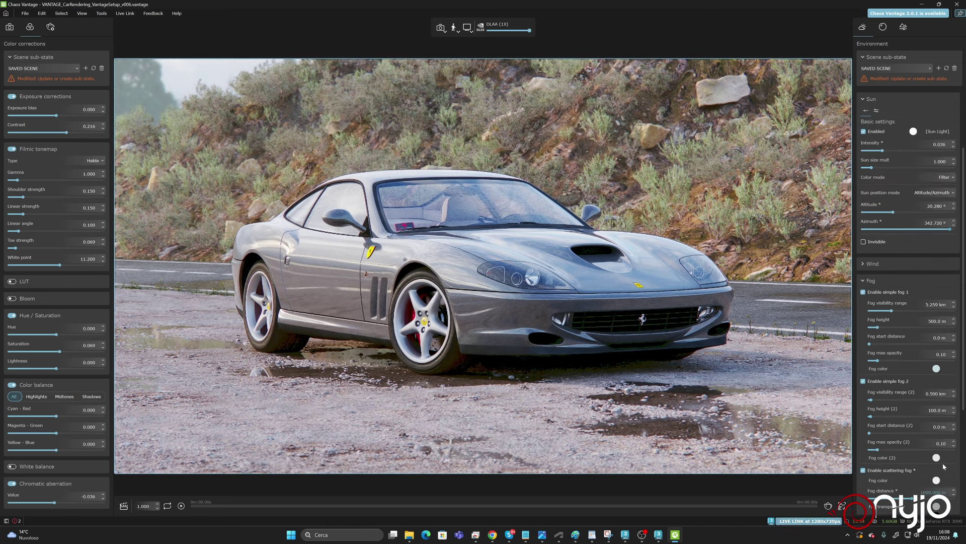
text(300)
key(Return)
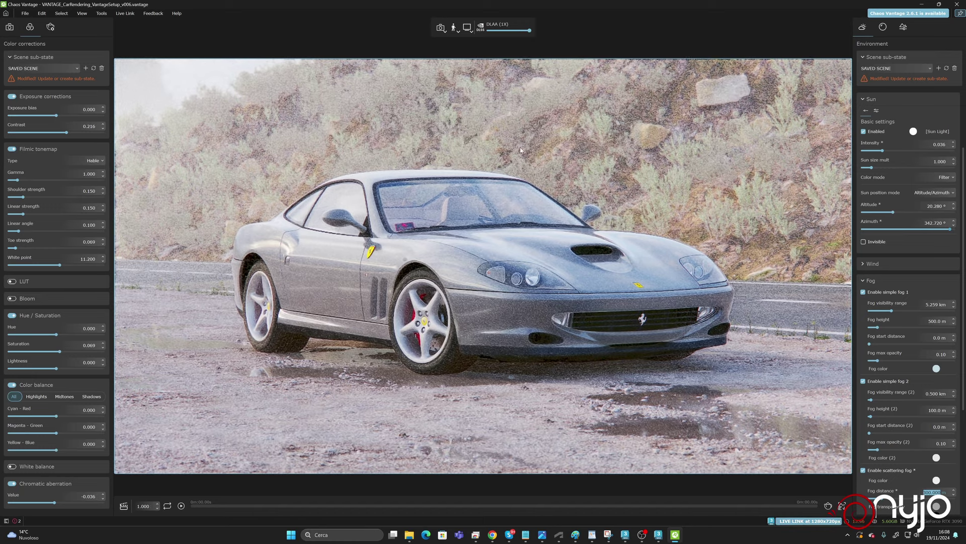
click(863, 470)
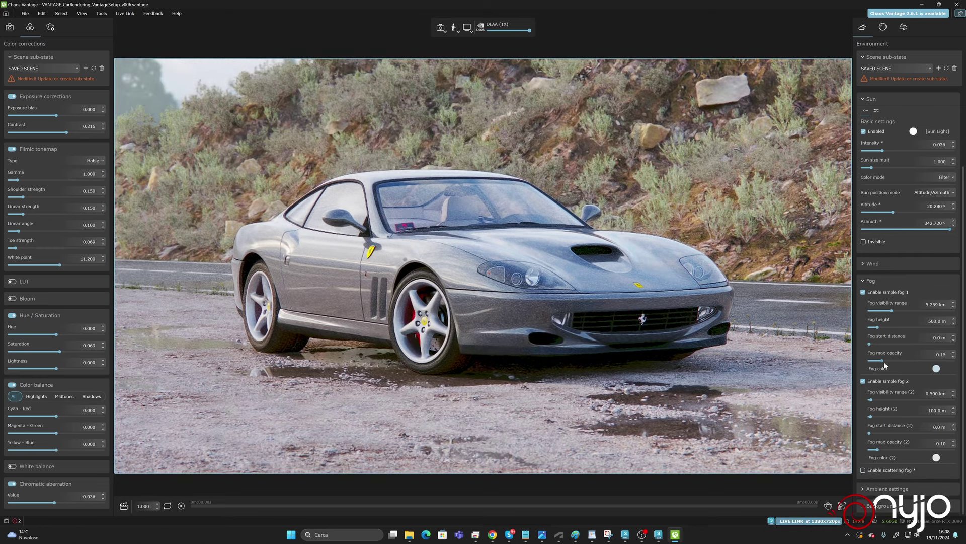
mouse_move(878, 361)
mouse_down()
mouse_move(911, 362)
mouse_move(859, 362)
mouse_move(876, 363)
mouse_up()
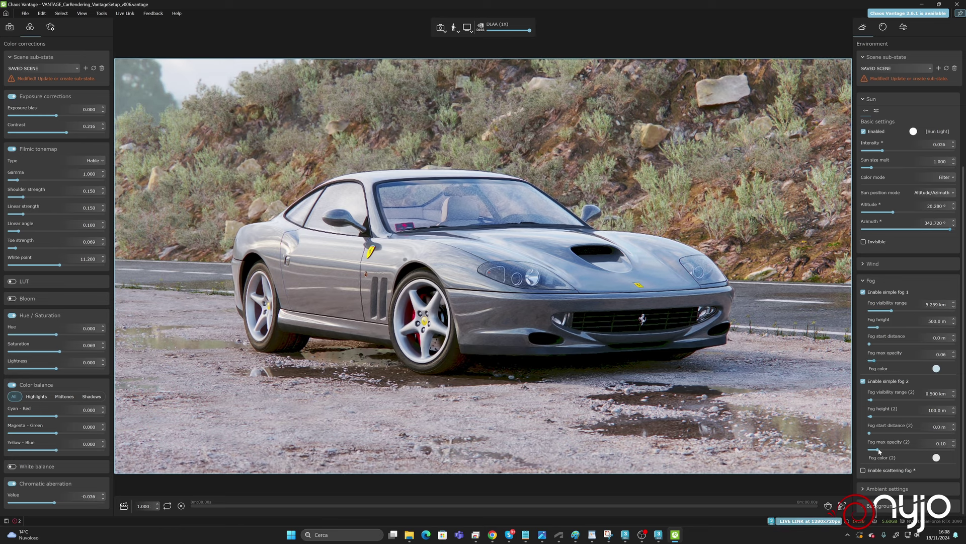
drag(880, 451, 882, 451)
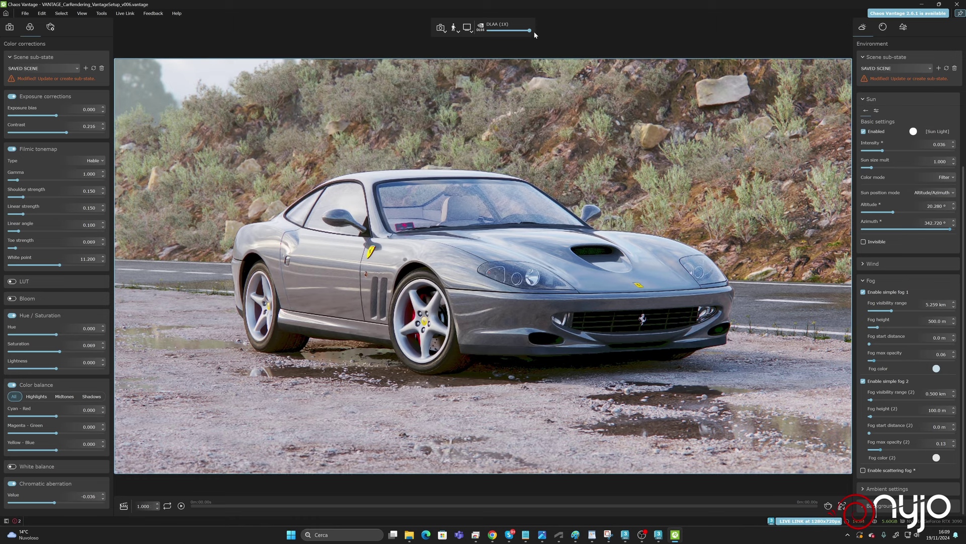
Save the scene via File > Save Scene, keeping the fog and sun changes.
click(24, 14)
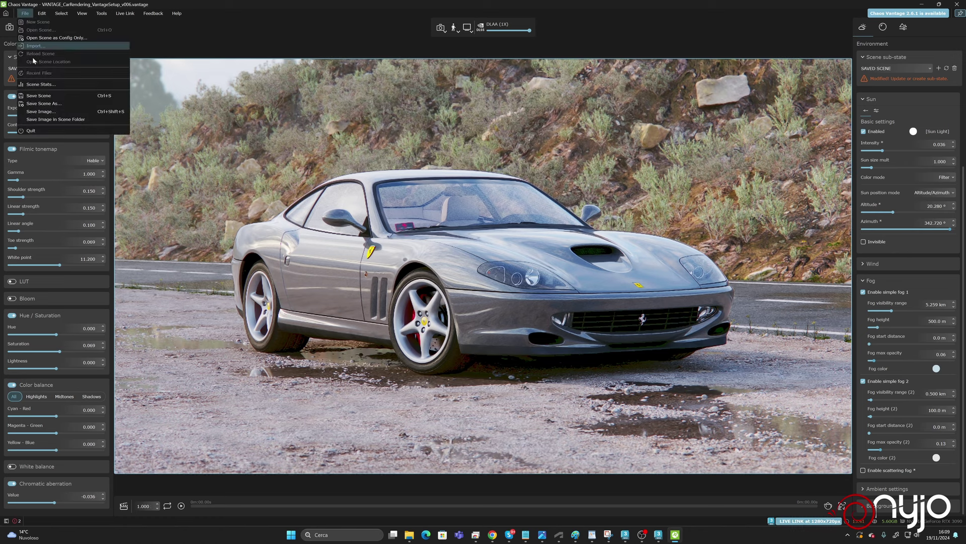
click(42, 97)
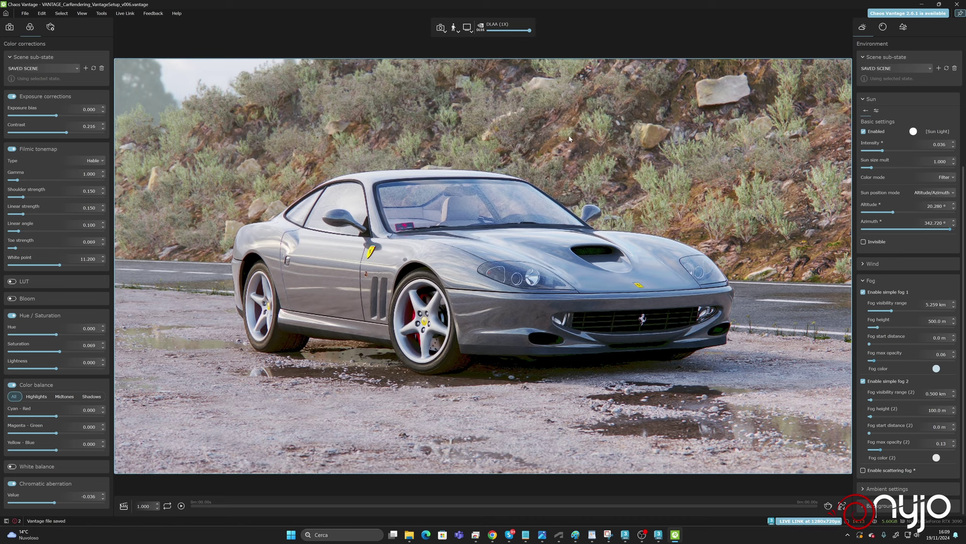
In Render setup, choose the 1440p (2560×1440) preset and keep samples at 2000.
click(829, 505)
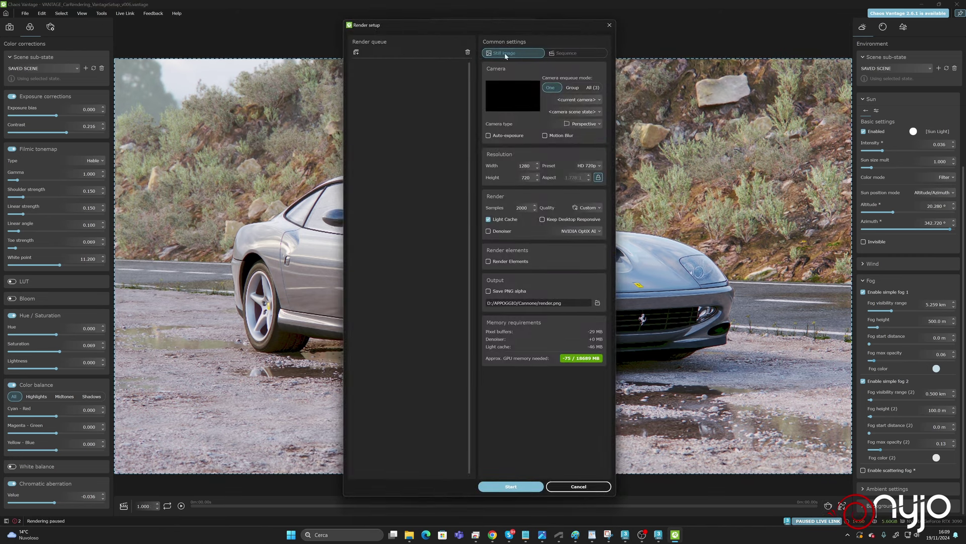
double_click(525, 166)
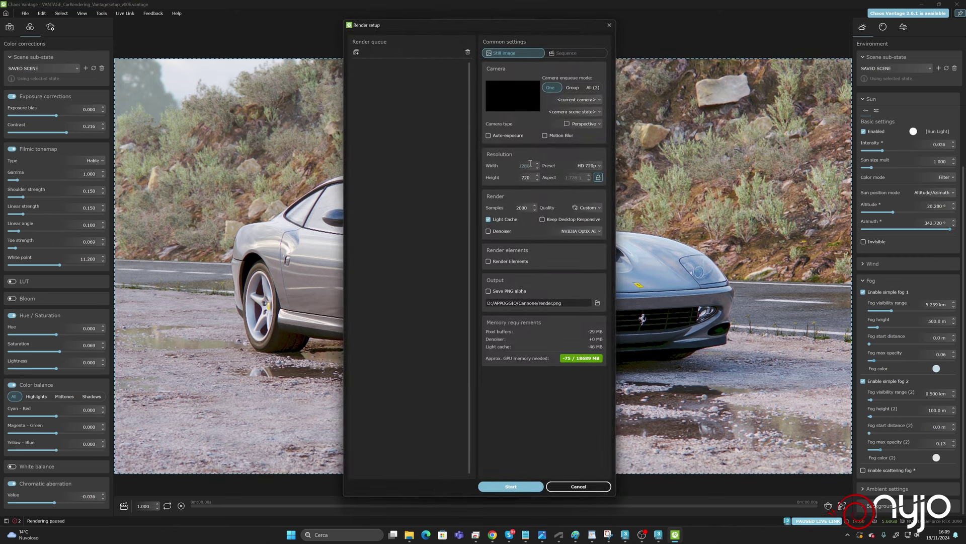
click(598, 167)
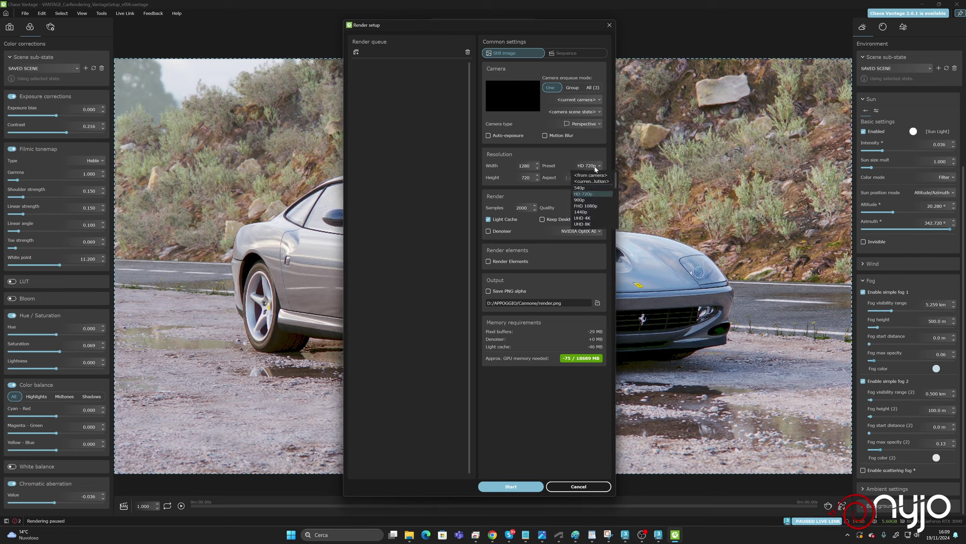
click(596, 212)
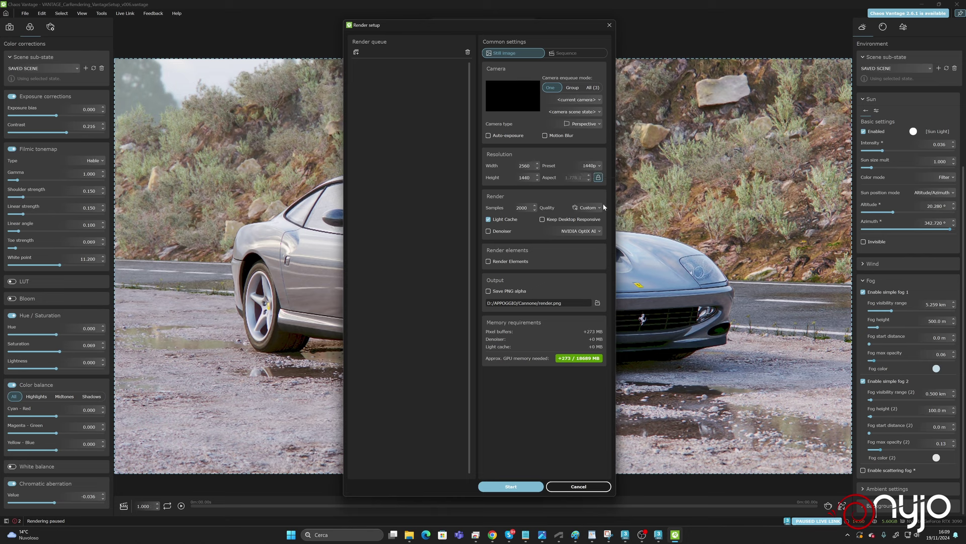
double_click(525, 207)
key(Return)
Set the render output to Car_Part_6_TestRender in a new test_render folder under VANTAGE.
click(598, 303)
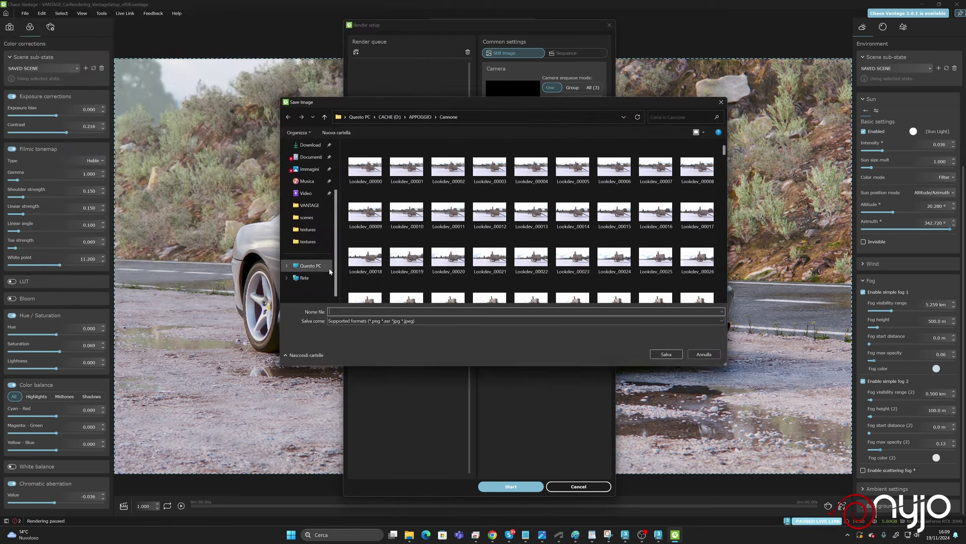
click(318, 211)
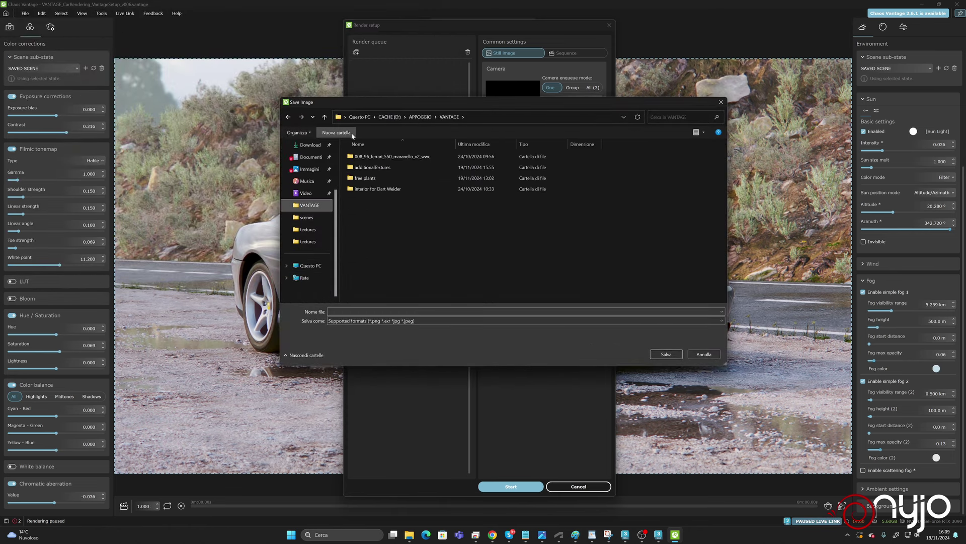
click(347, 133)
text(t)
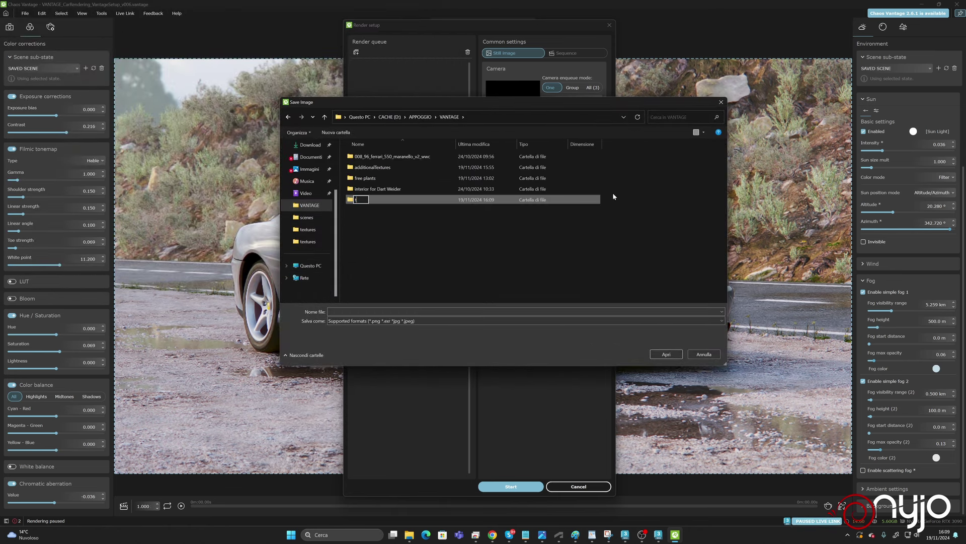
text(est_render)
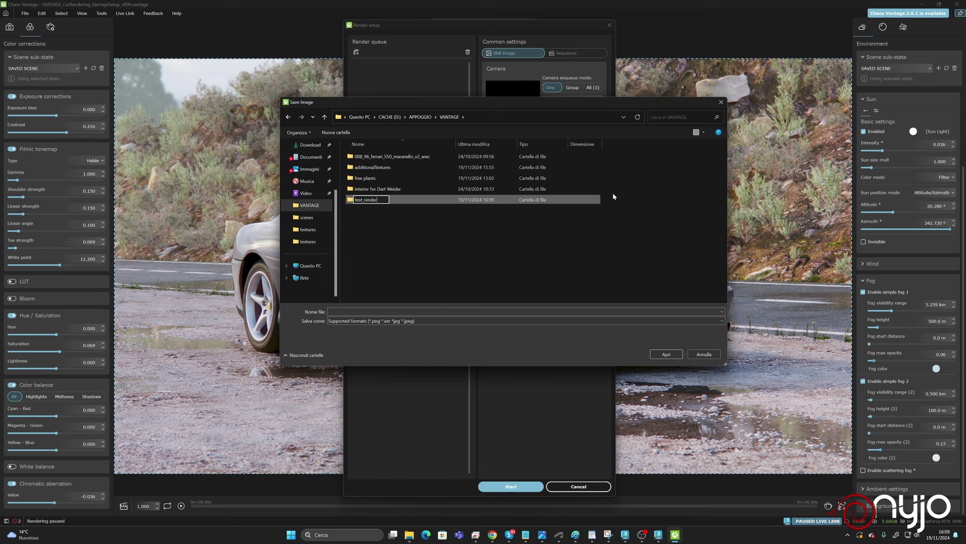
key(Return)
key(Return)
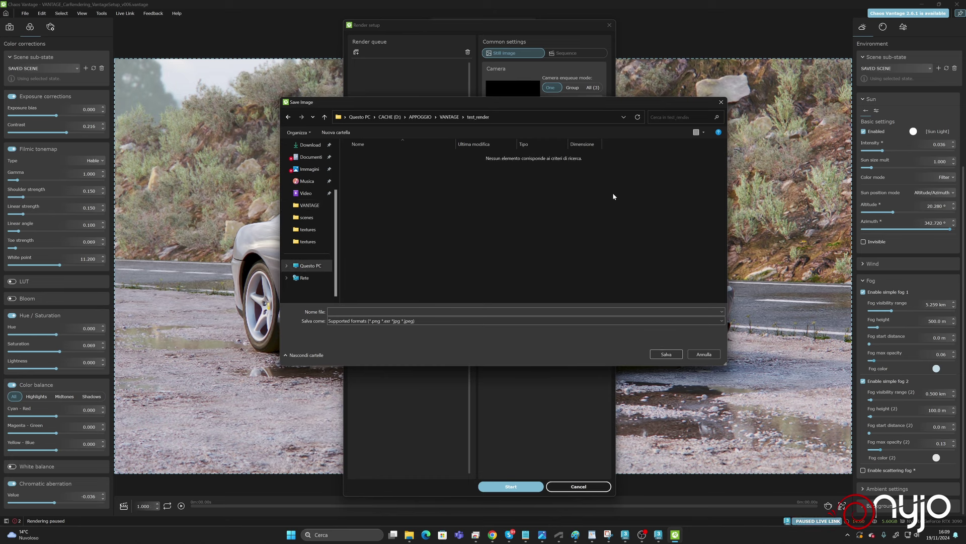
click(350, 312)
text(Ca)
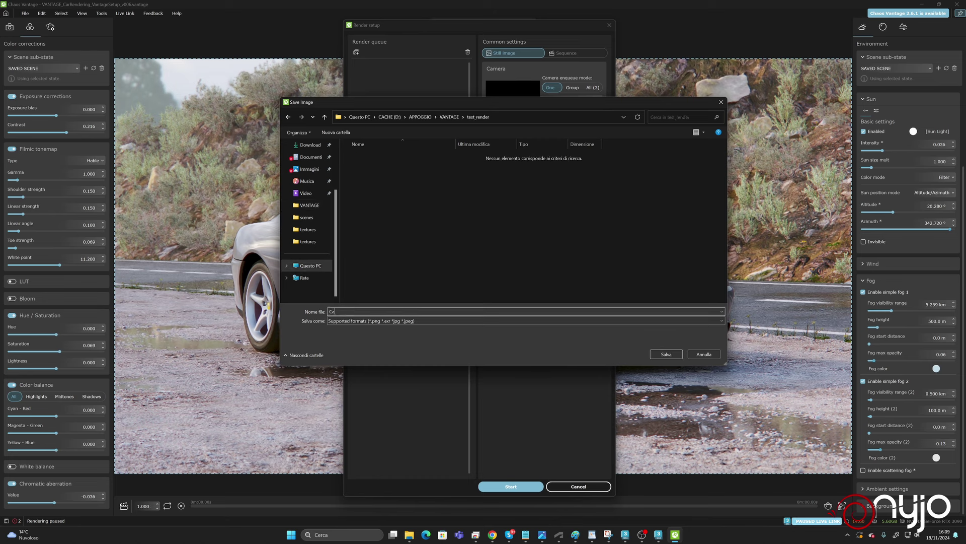
text(r)
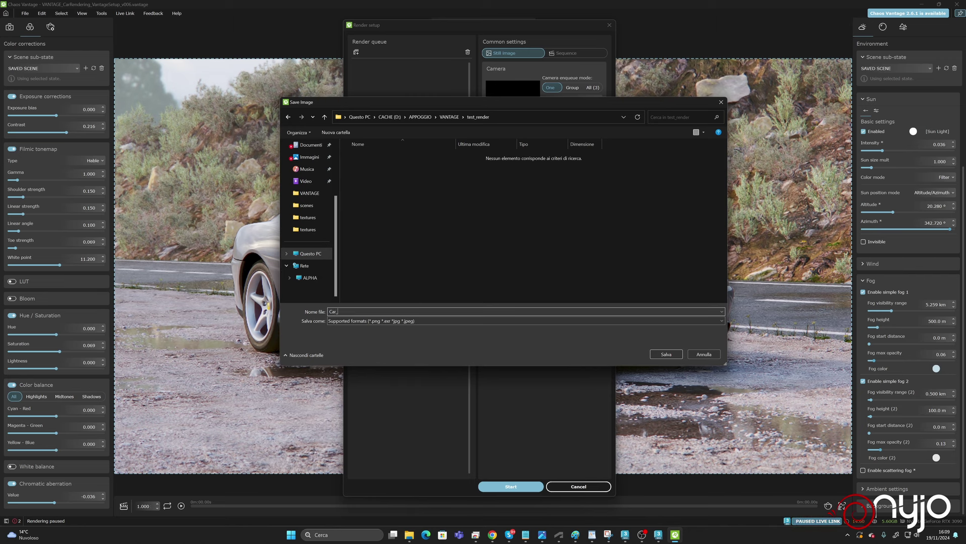
text(_Part_6_TestRender)
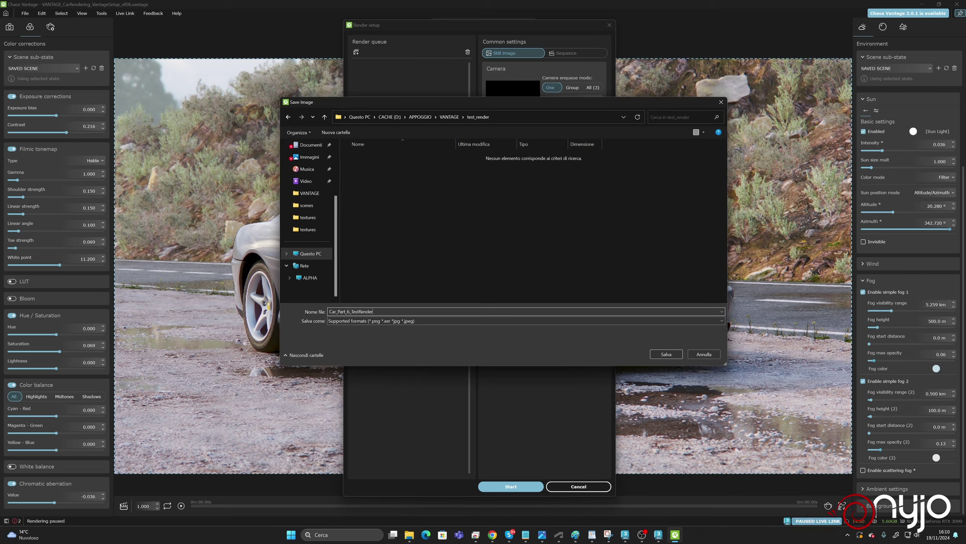
key(Return)
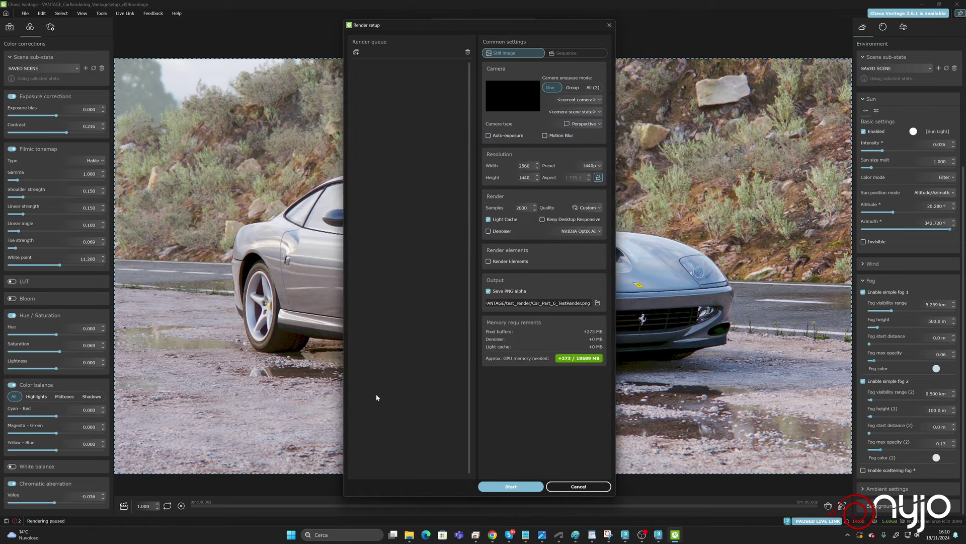
Start the 1440p still render and wait for the HQ snapshot to finish.
click(510, 486)
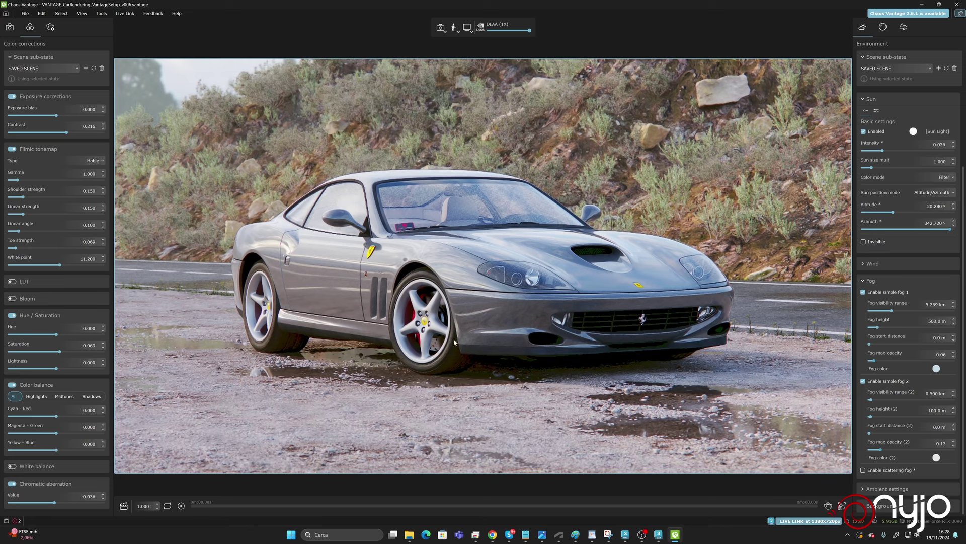
mouse_move(409, 534)
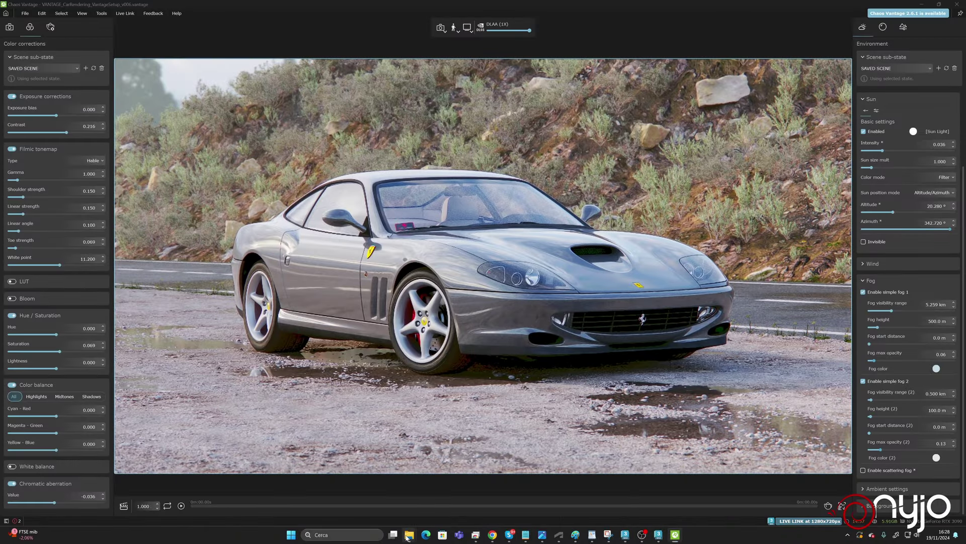
View Car_Part_6_TestRender.png from VANTAGE > test_render in Chaos Player, then close the viewer.
mouse_move(409, 535)
click(647, 498)
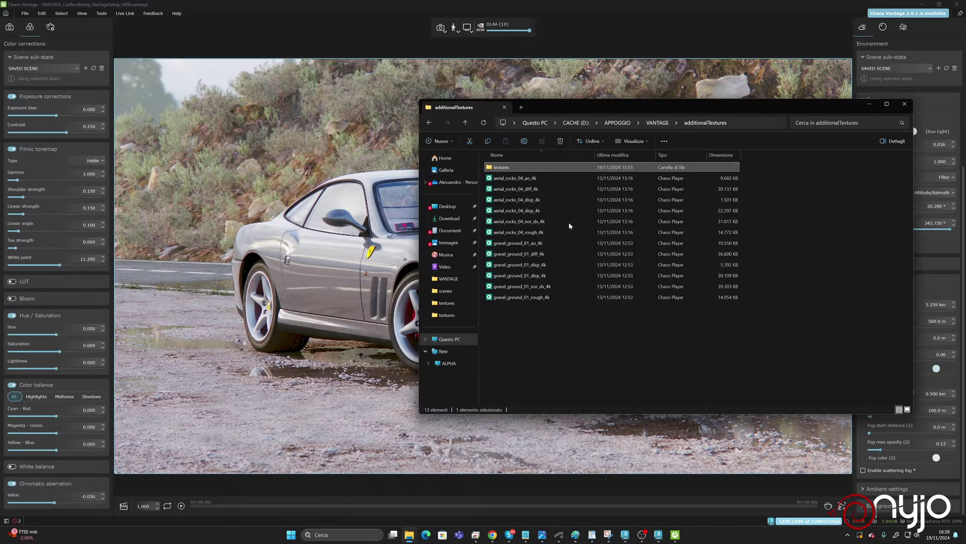
click(657, 122)
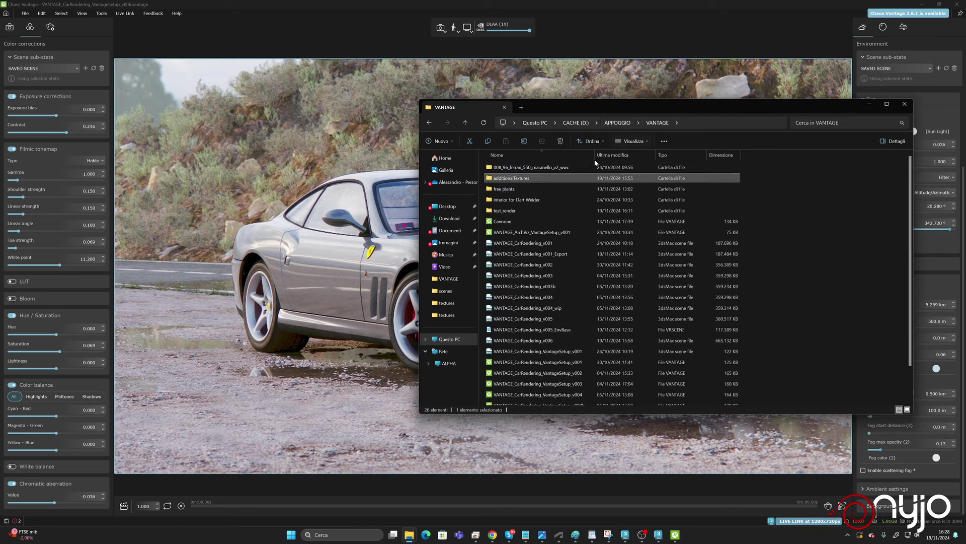
double_click(513, 211)
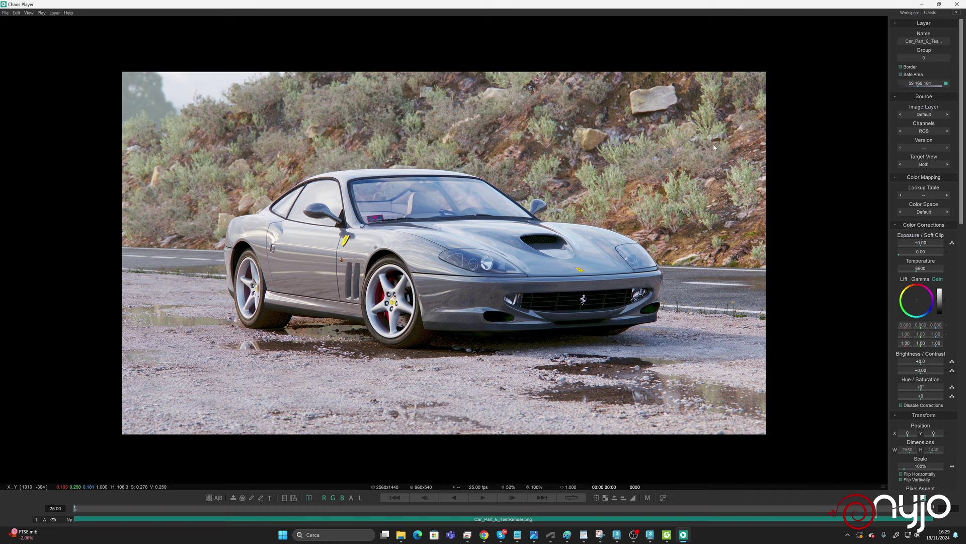
click(953, 7)
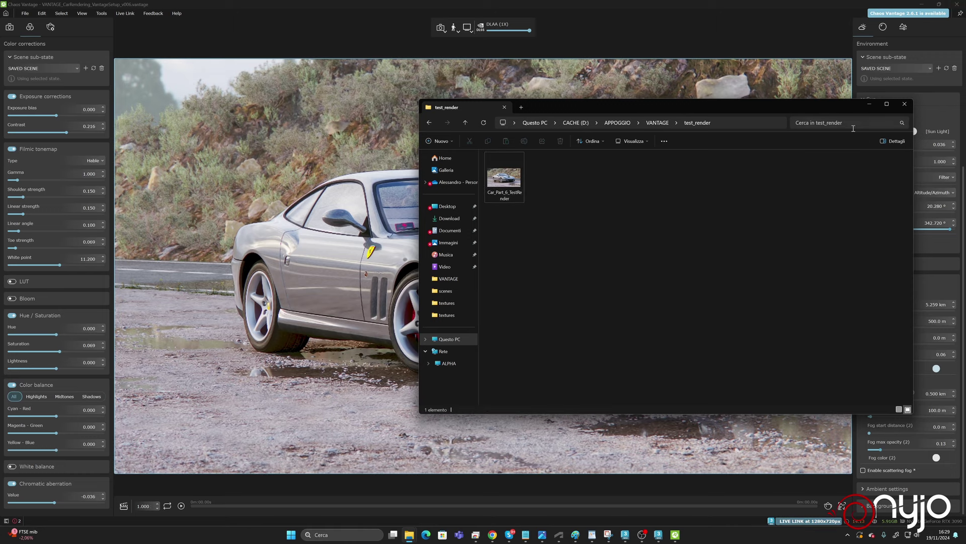
Compare Hue/Saturation on and off, try saturation -0.147, then undo back to 0.069.
click(870, 106)
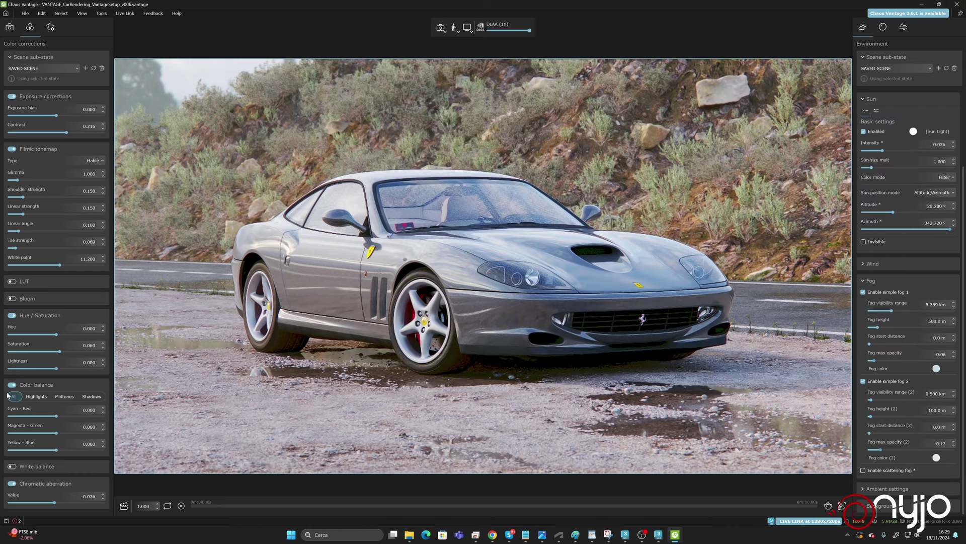
click(11, 316)
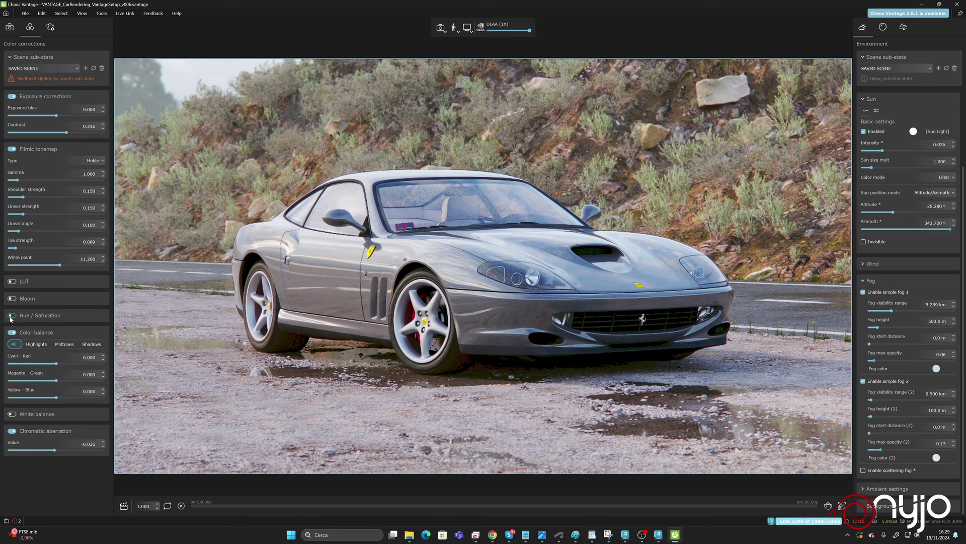
click(11, 316)
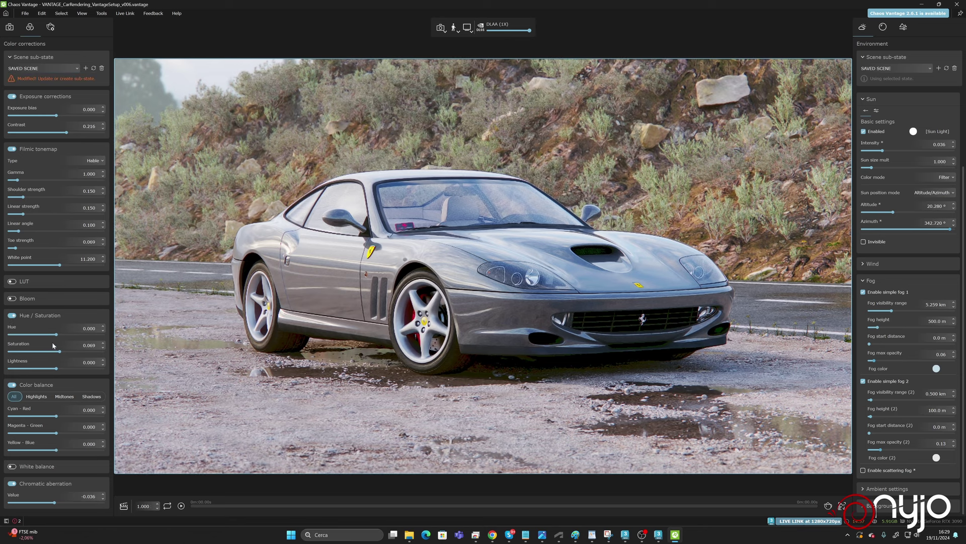
drag(56, 353, 50, 354)
key(ctrl+z)
Save the Vantage scene with Ctrl+S.
click(22, 13)
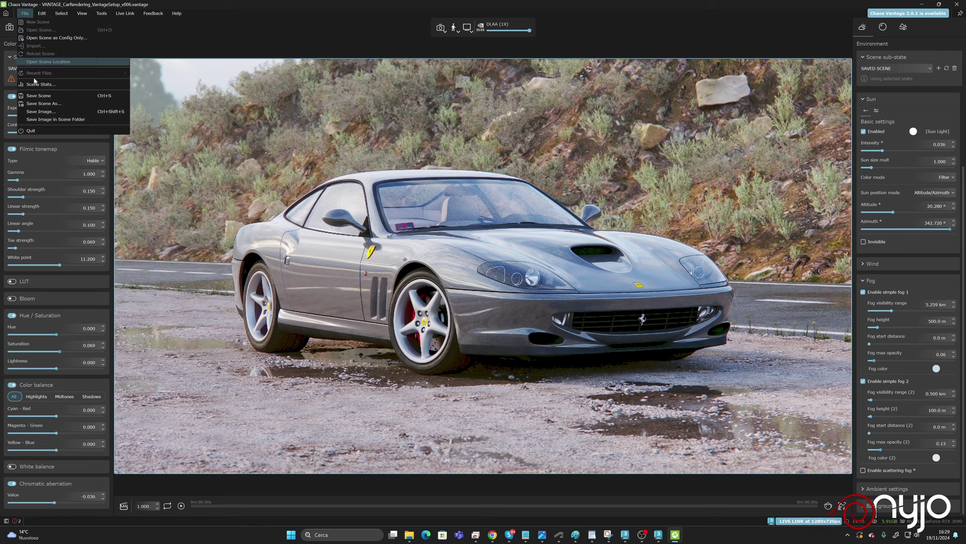
key(Escape)
key(ctrl+s)
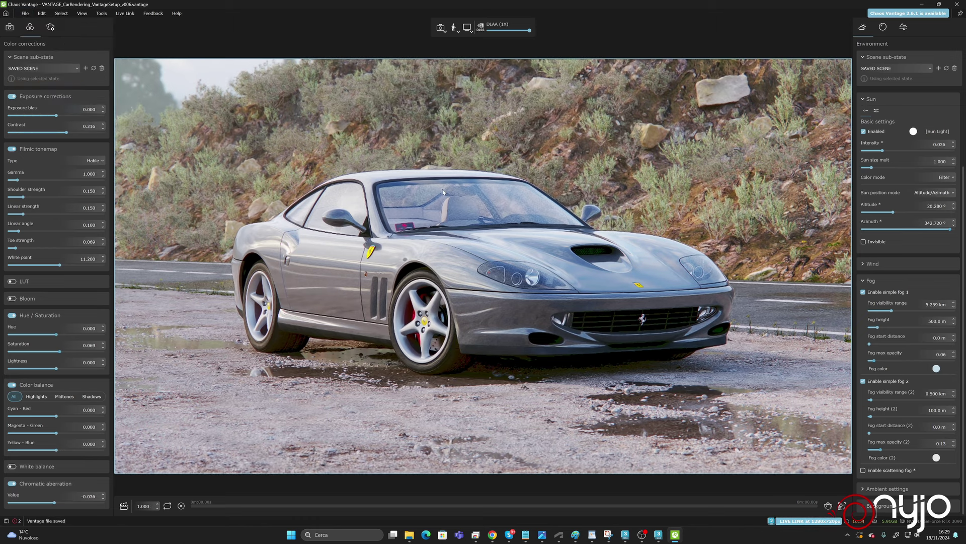